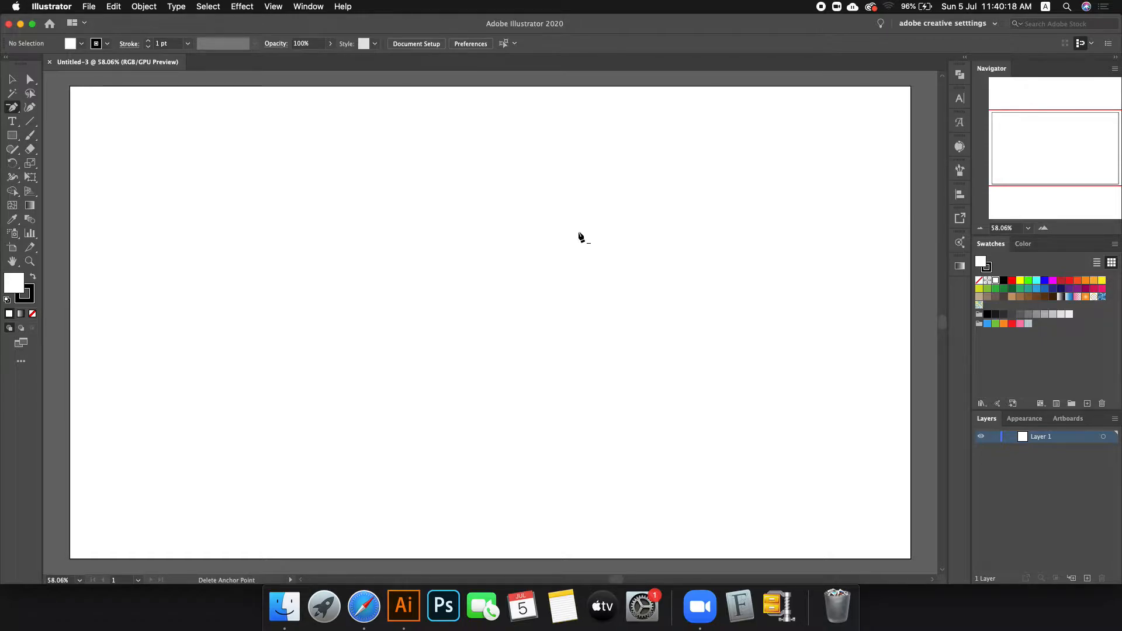
Step: Search for 'signature logo' in Safari
left_click(364, 605)
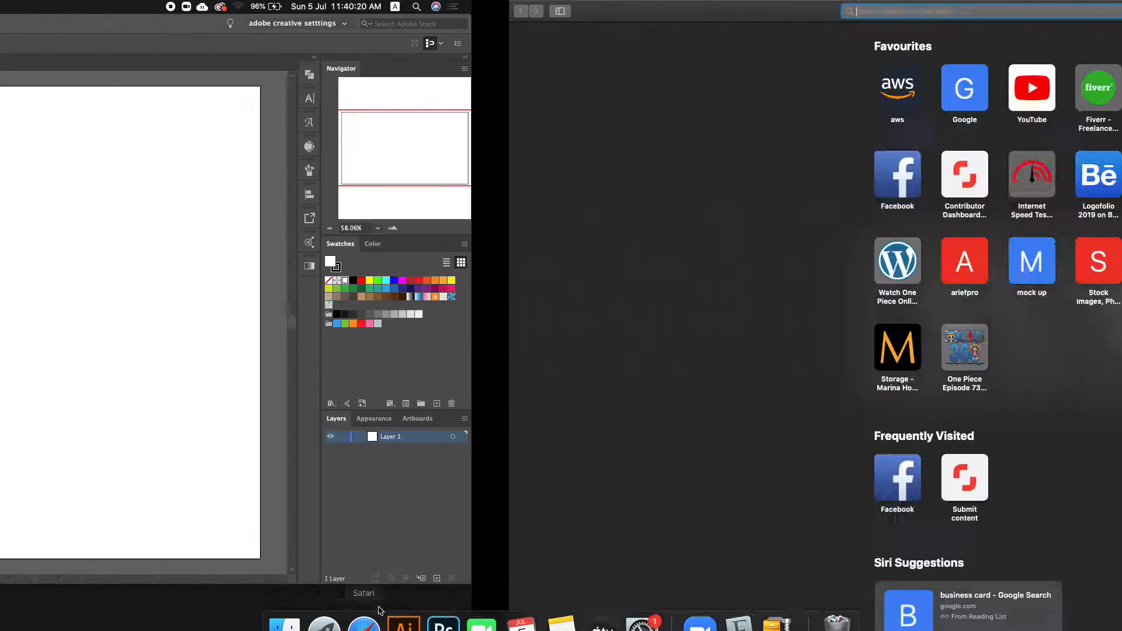
type("signa")
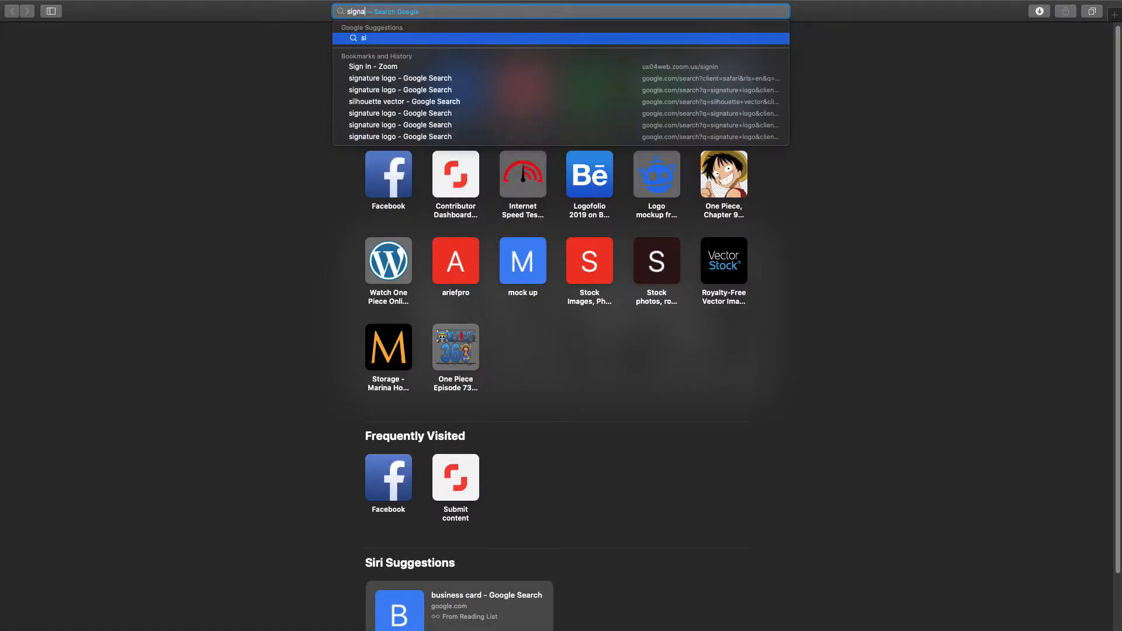
type("ture logo")
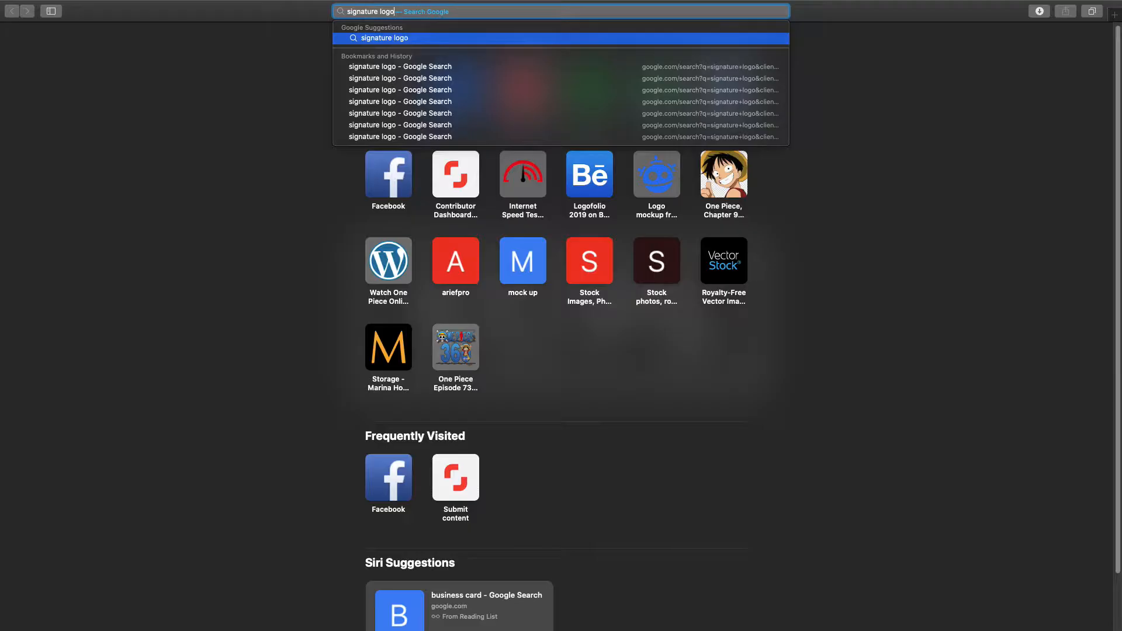
key("Return")
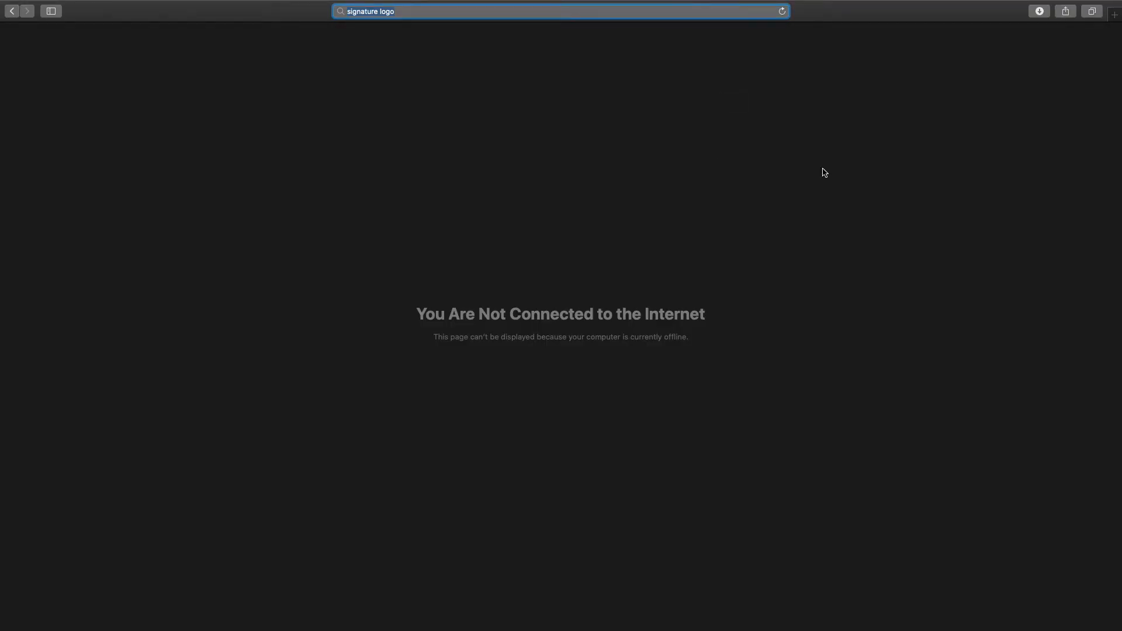
Step: Join the iPhone personal hotspot from the Wi-Fi menu
mouse_move(1008, 3)
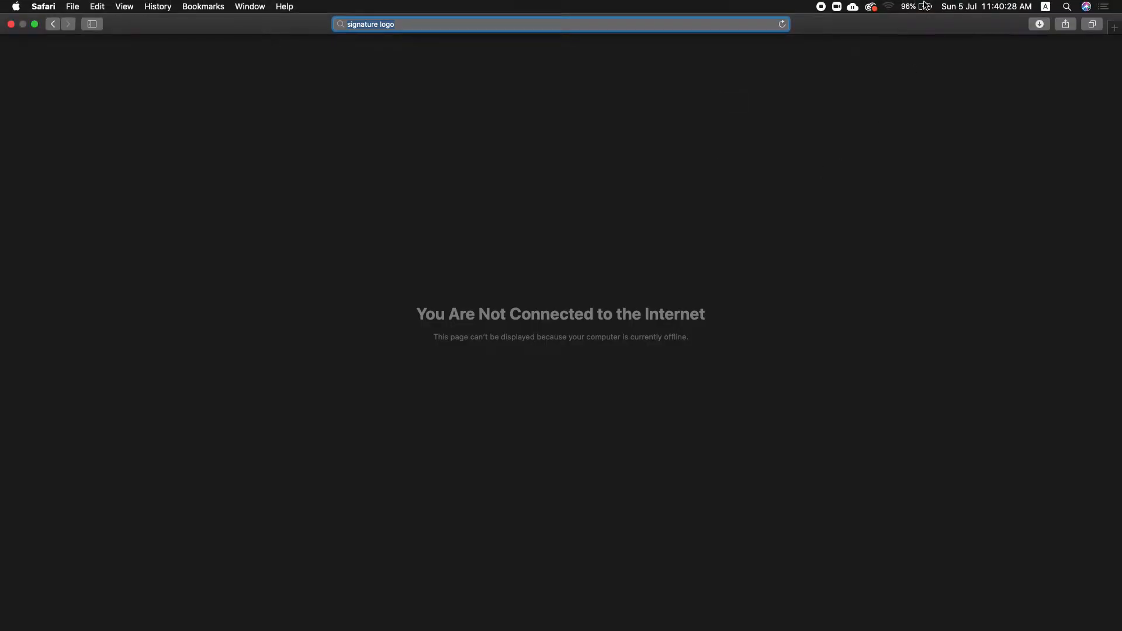
left_click(889, 6)
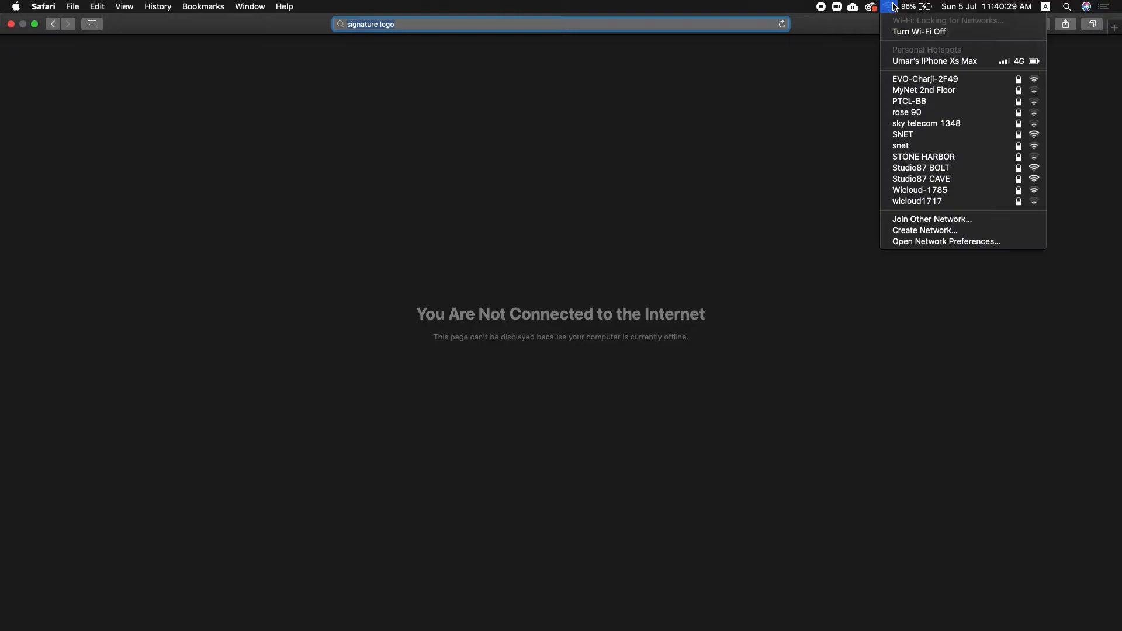
left_click(902, 61)
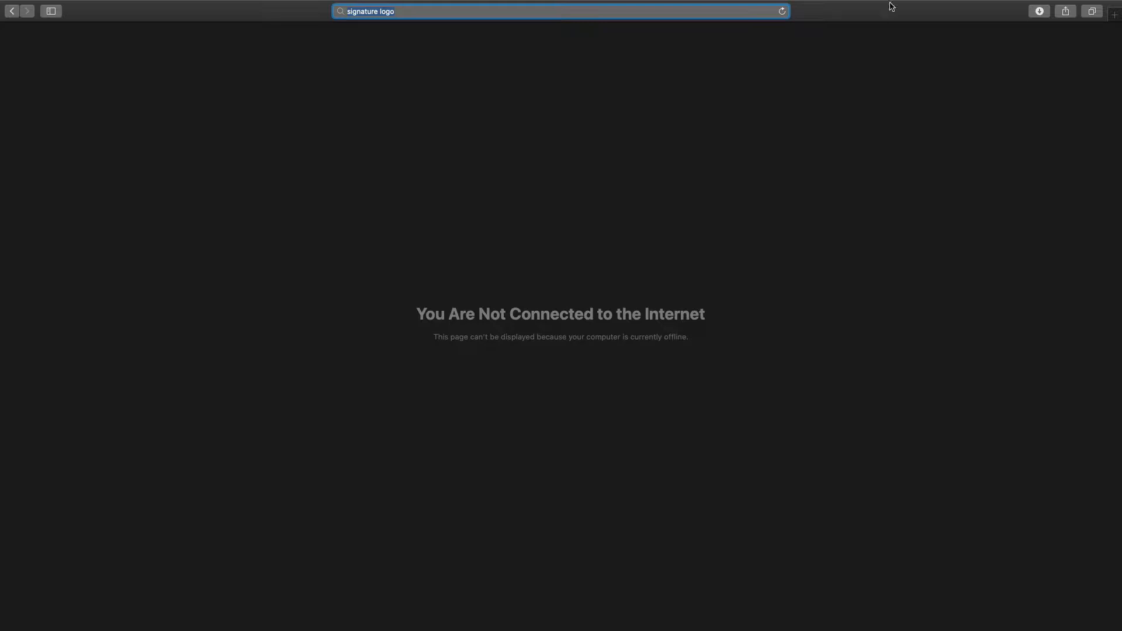
mouse_move(889, 2)
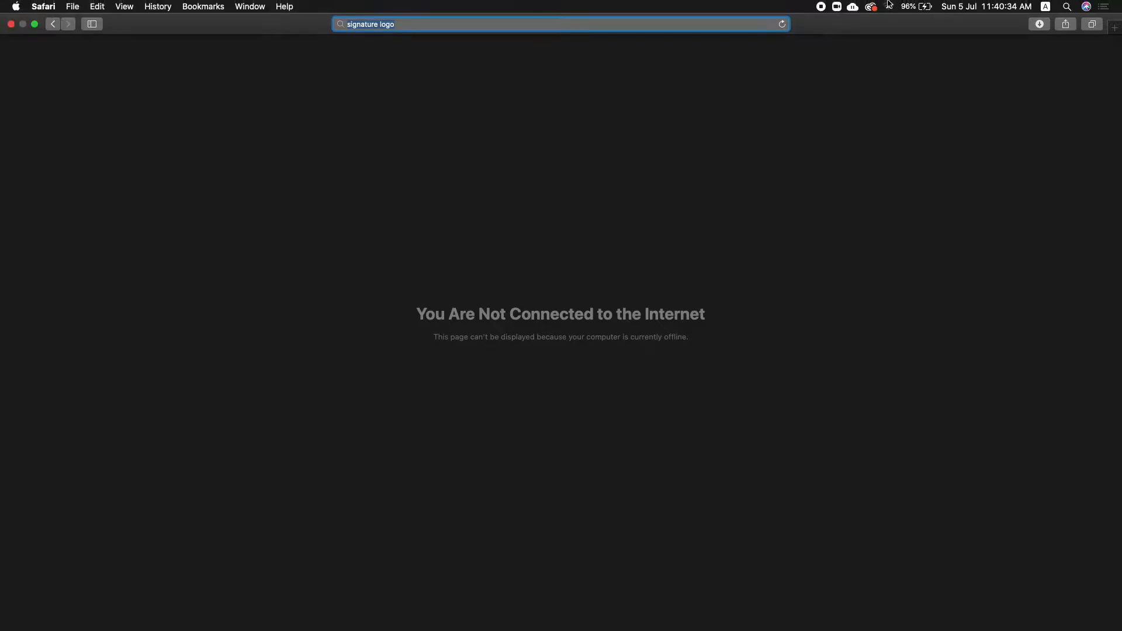
Step: Reload the 'signature logo' search and show its Google Images results
left_click(786, 27)
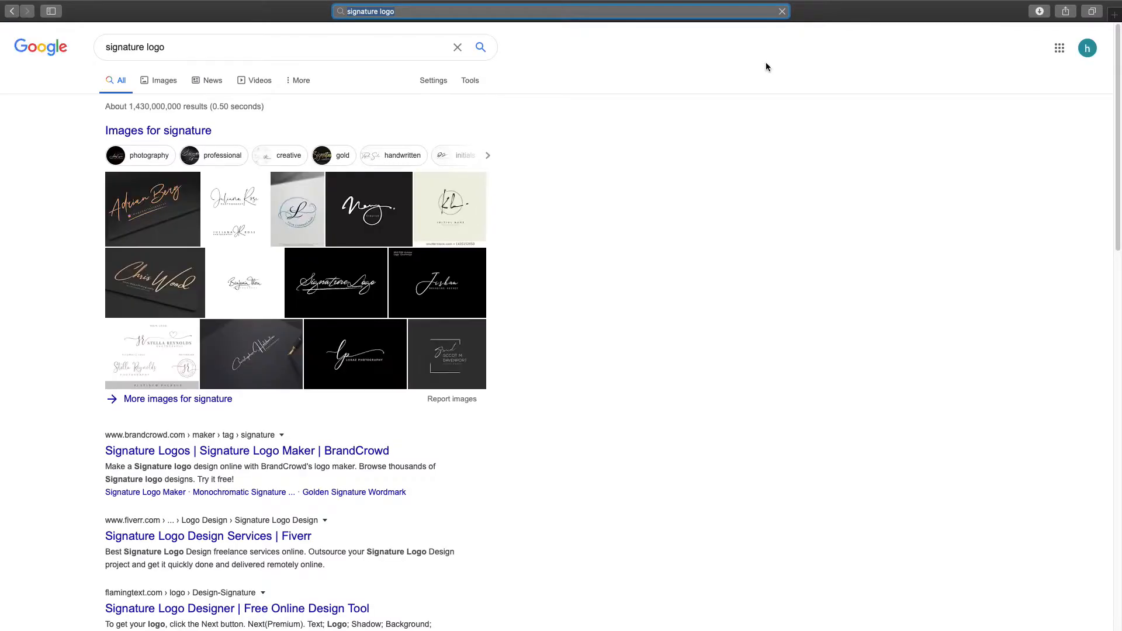
left_click(155, 83)
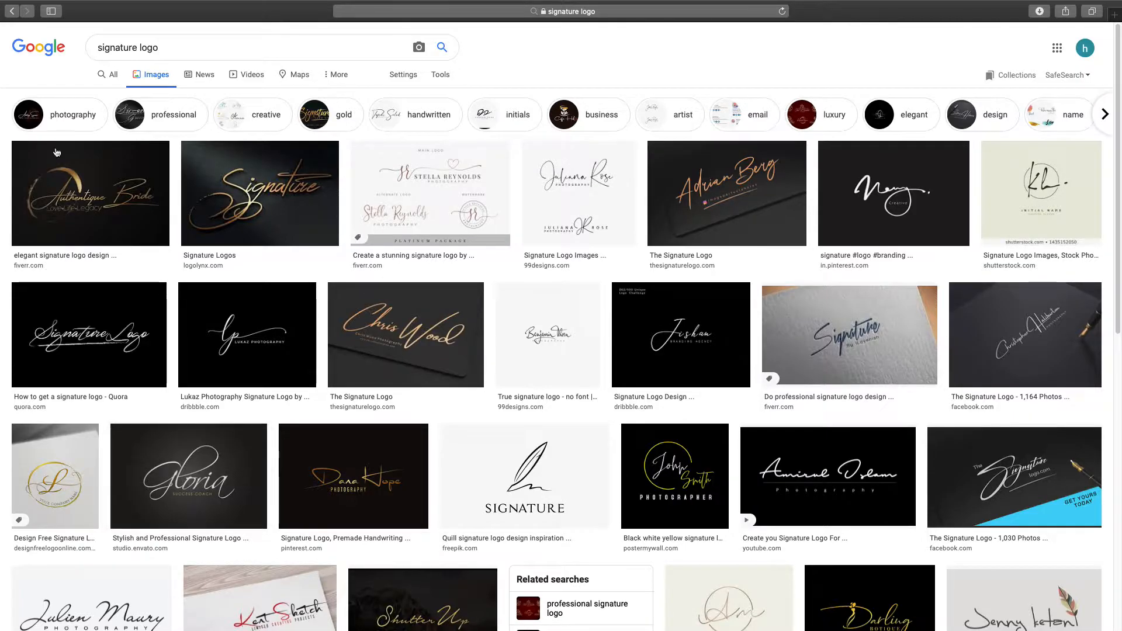
Step: Go to dafont.com and open the Script > Calligraphy font category
left_click(459, 11)
type("dafont.com")
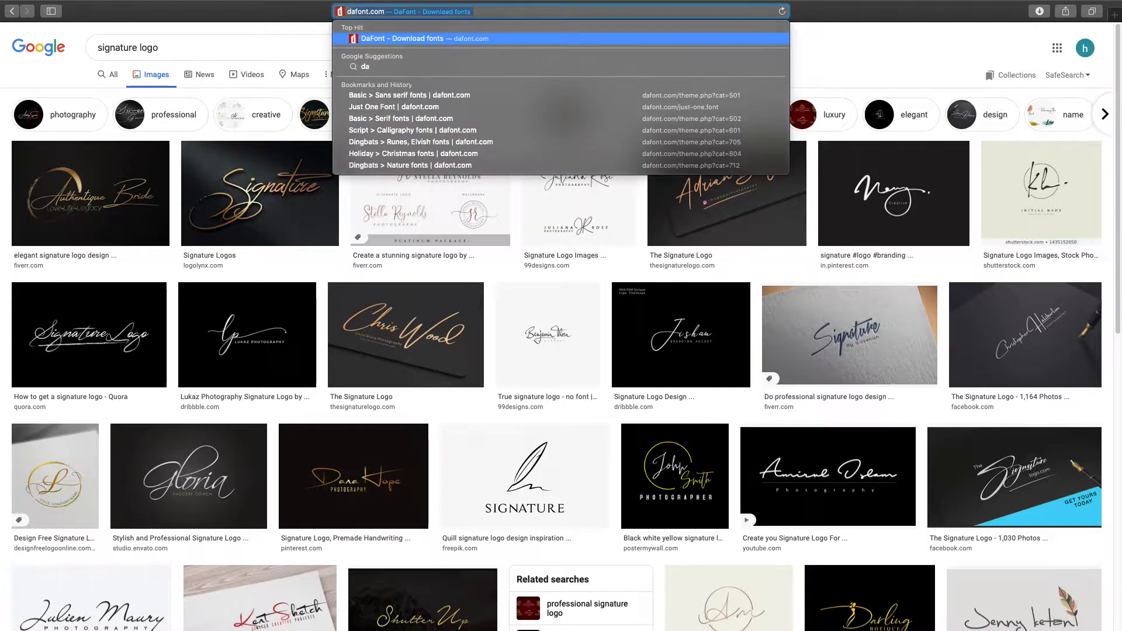
key("Return")
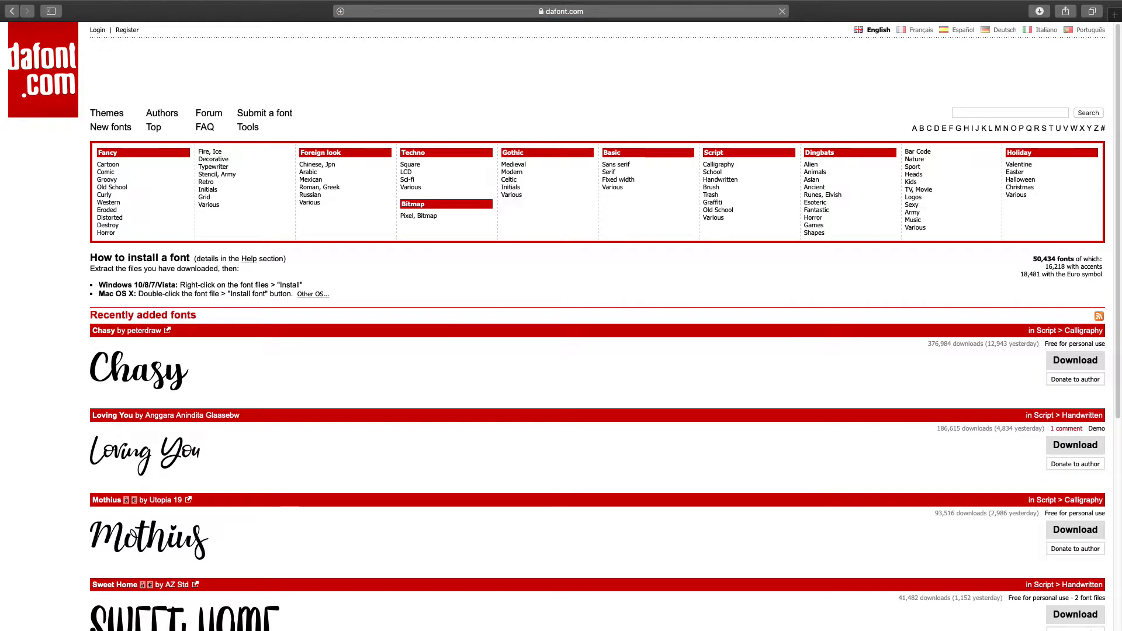
scroll(358, 374, "down", 4)
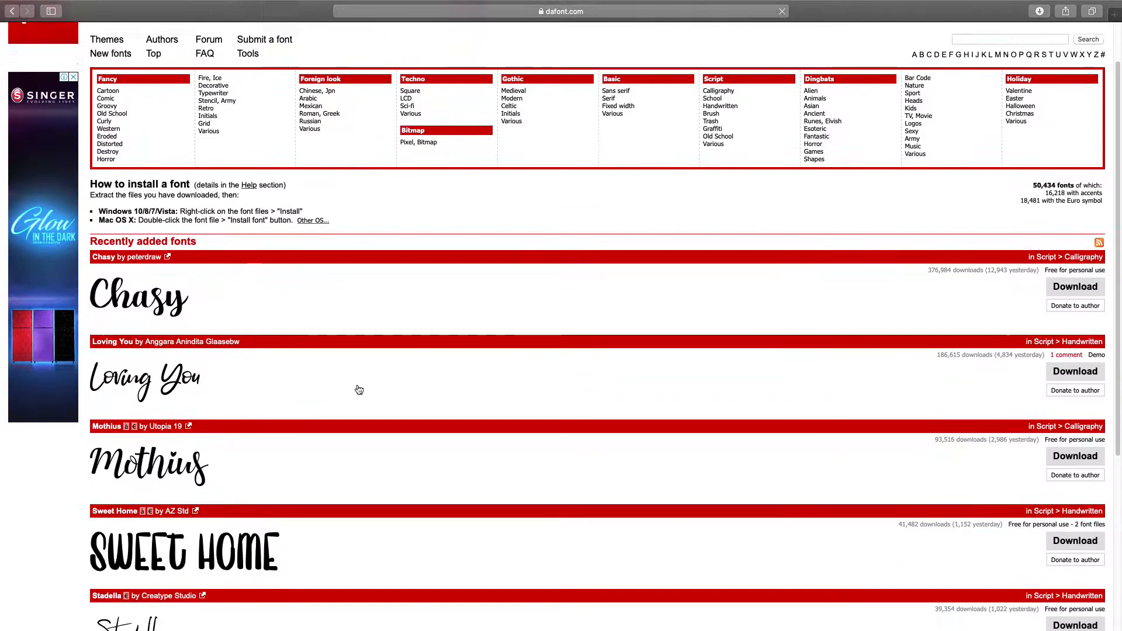
scroll(376, 383, "up", 3)
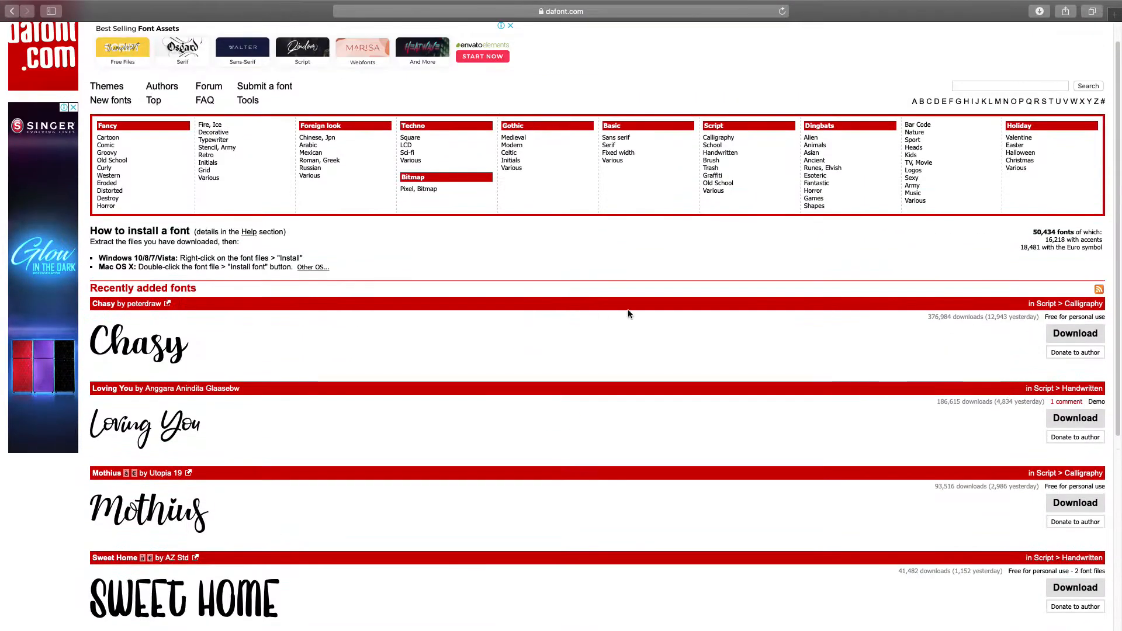
left_click(724, 141)
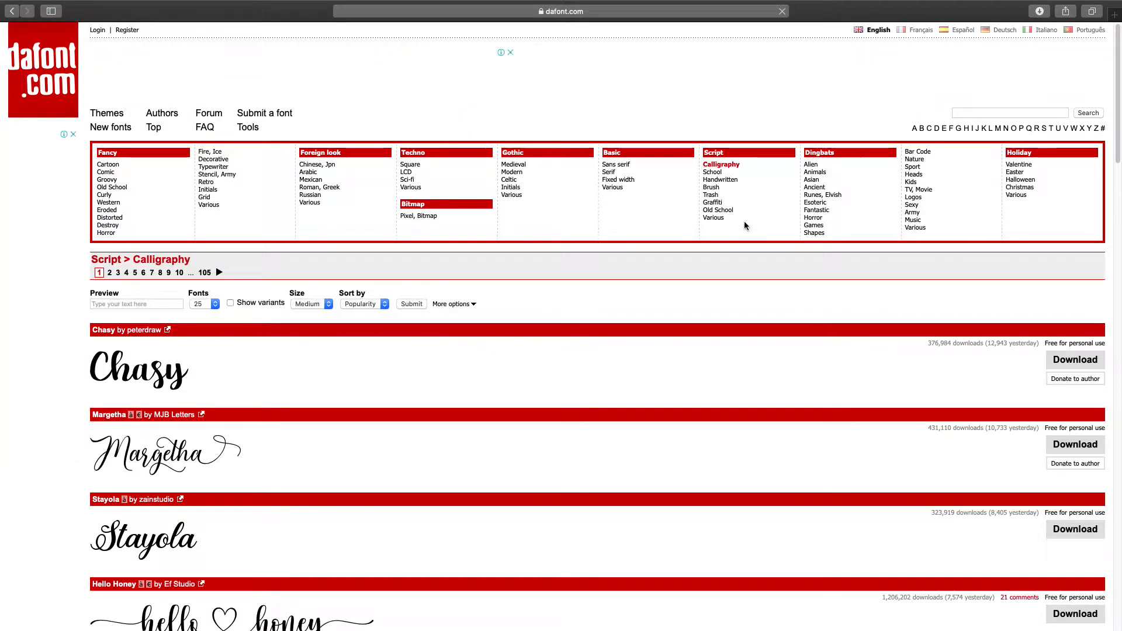
scroll(745, 223, "down", 3)
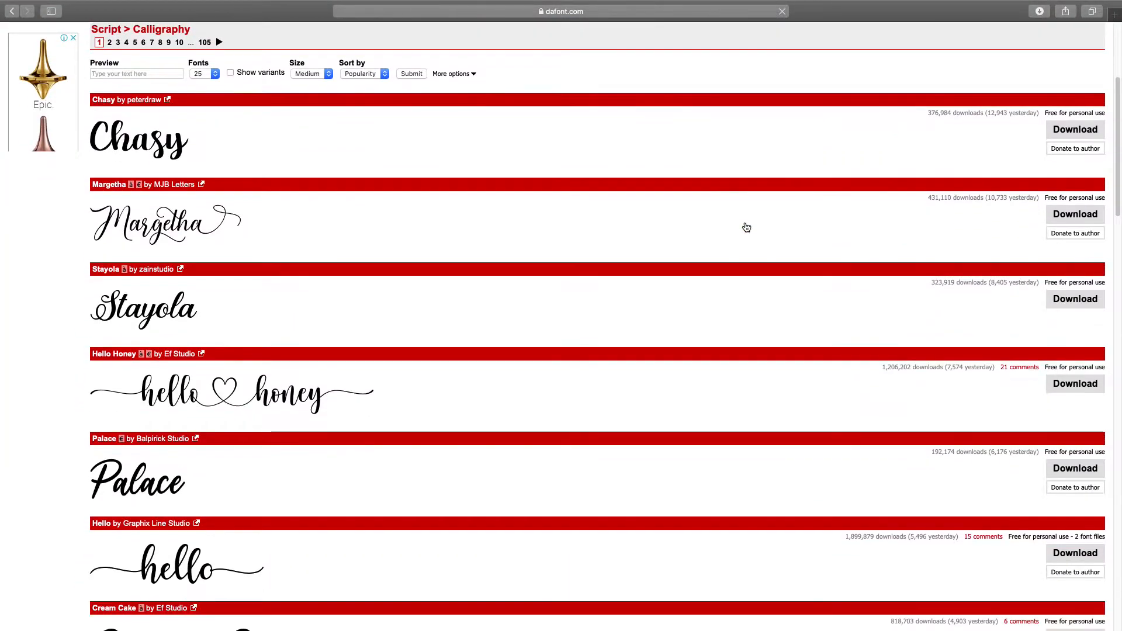
scroll(746, 226, "up", 3)
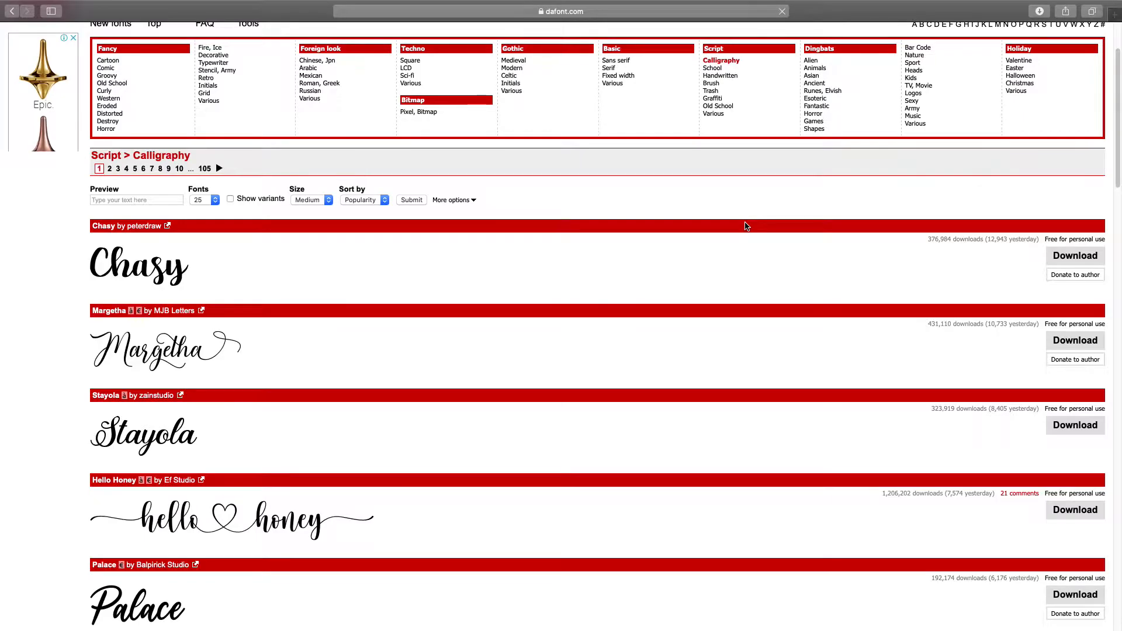
scroll(386, 236, "up", 1)
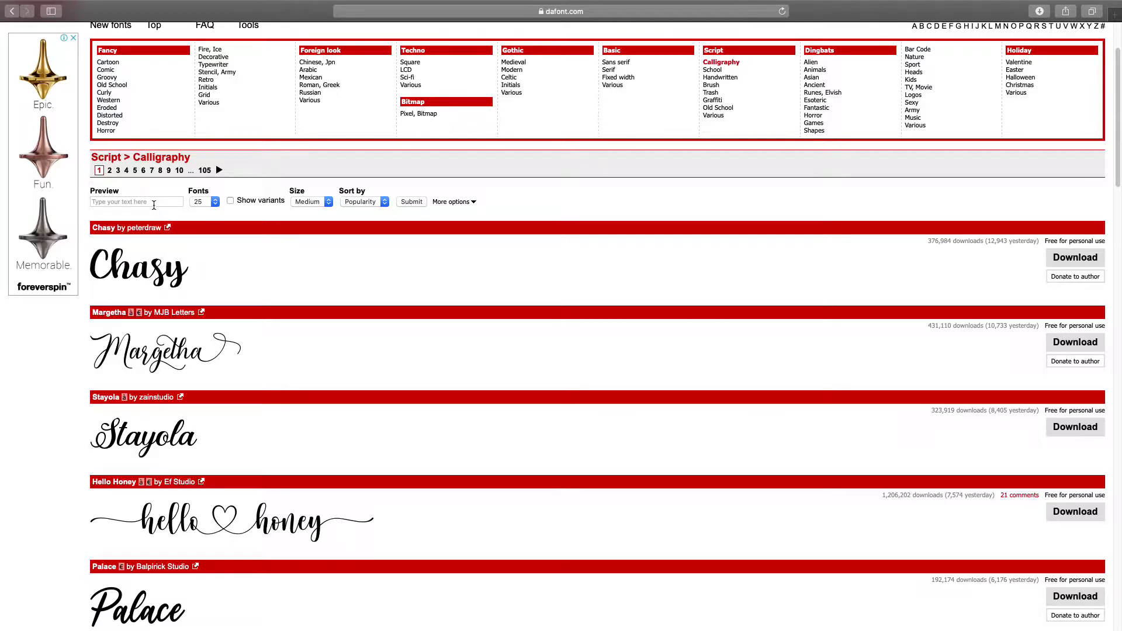
Step: Preview the typed name in the Calligraphy fonts at Large size, 200 fonts per page
left_click(154, 203)
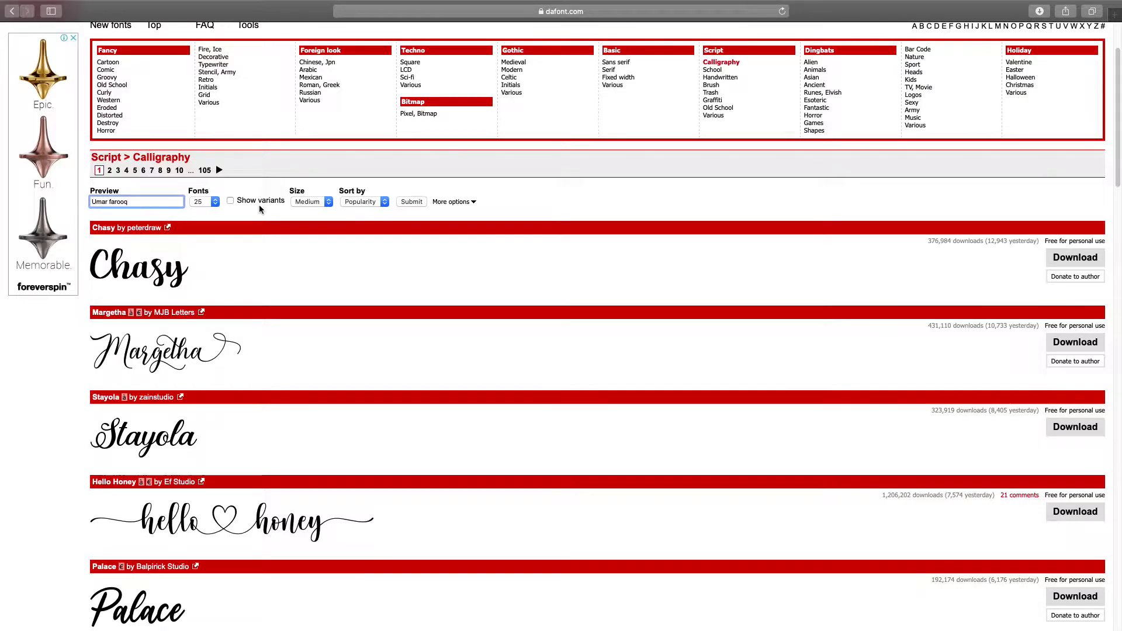
left_click(217, 203)
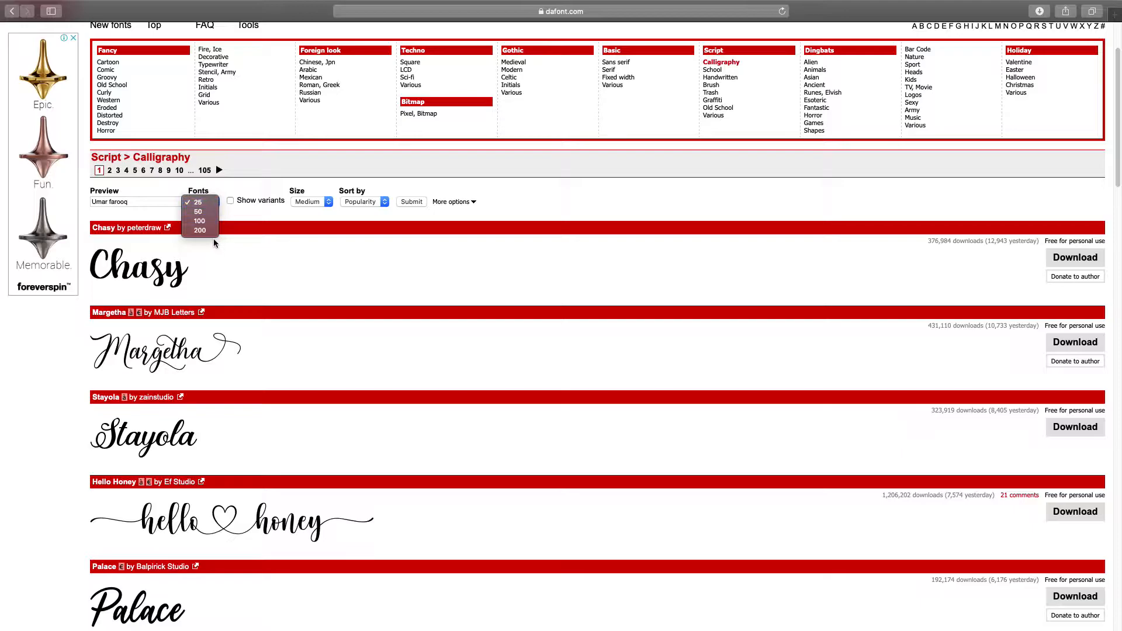
left_click(207, 231)
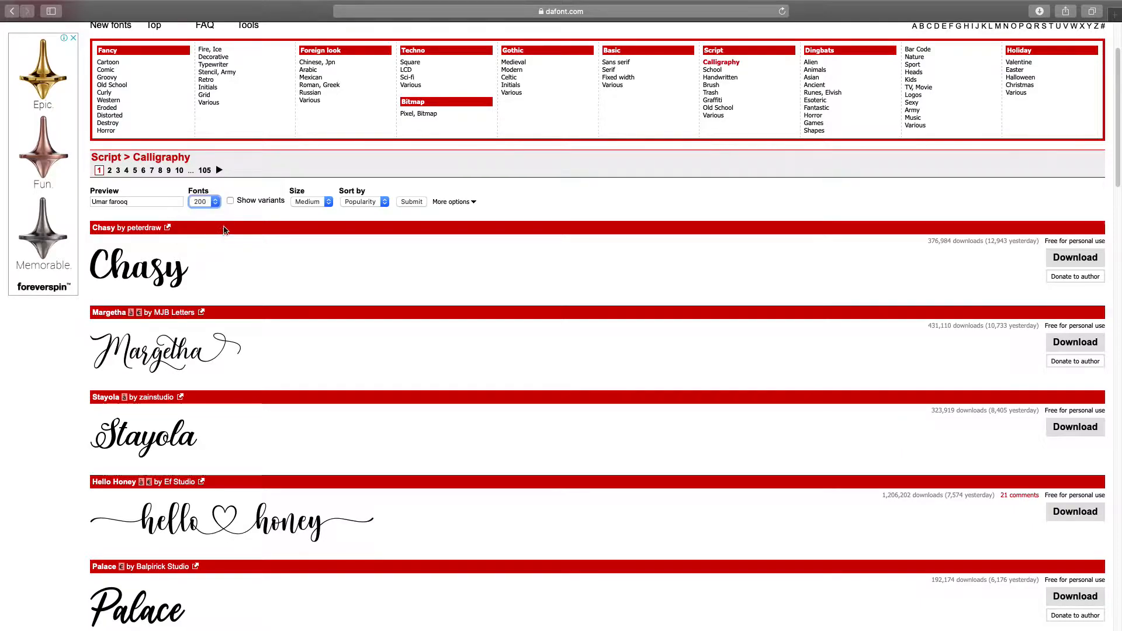
left_click(319, 203)
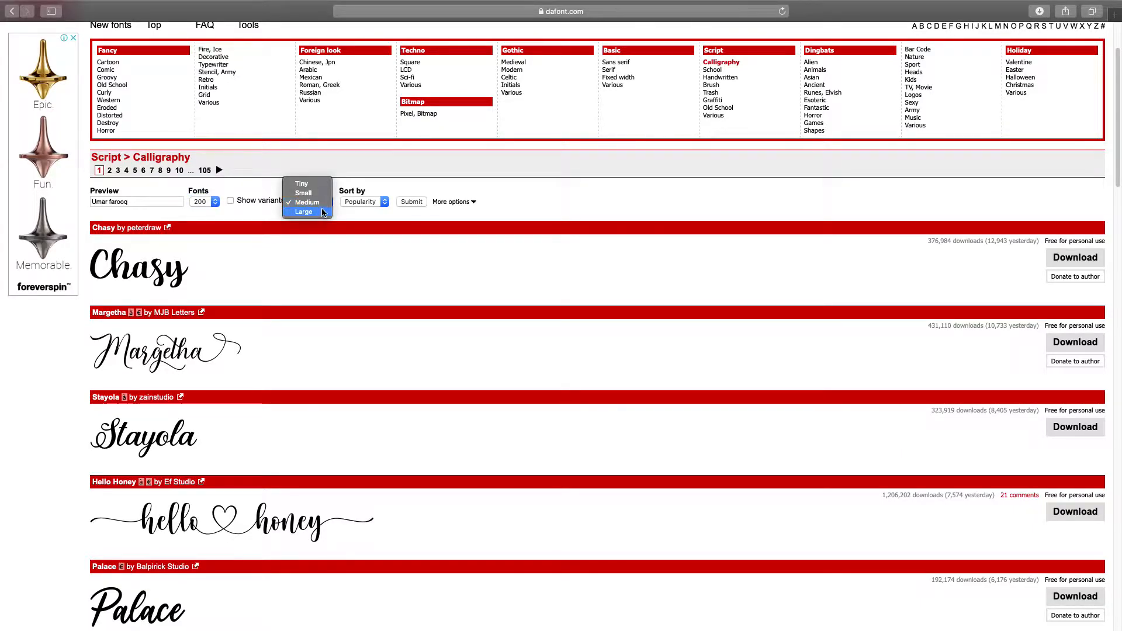
left_click(320, 212)
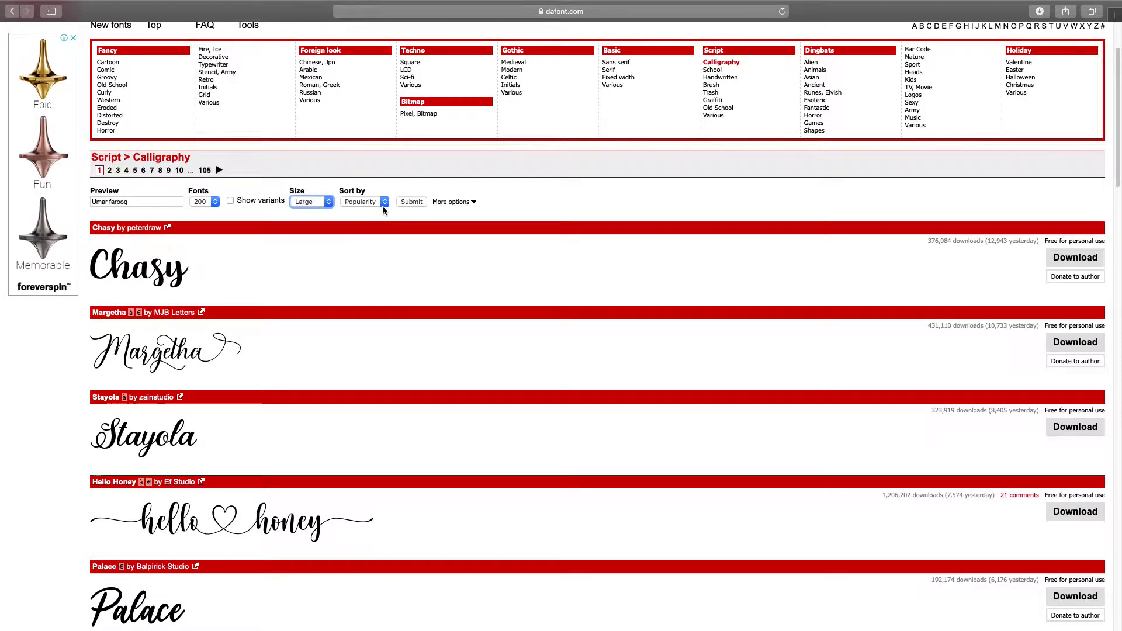
left_click(410, 202)
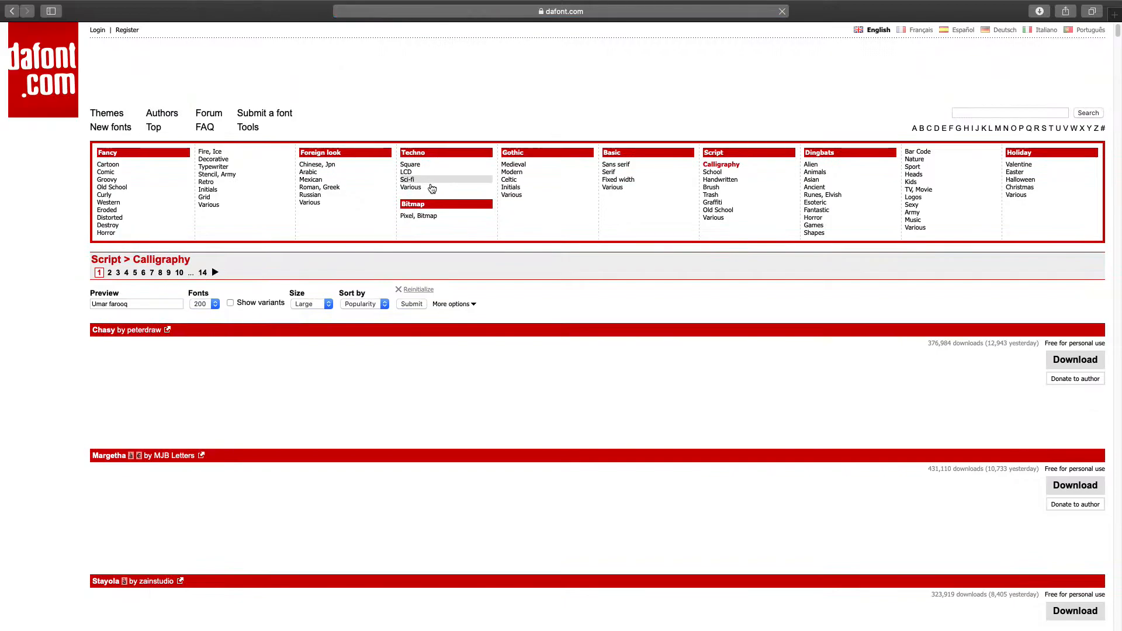
Step: Scroll the Calligraphy list down to the Amalfi Coast, Signatra, Lattesha Script and Meysha previews
scroll(429, 190, "down", 5)
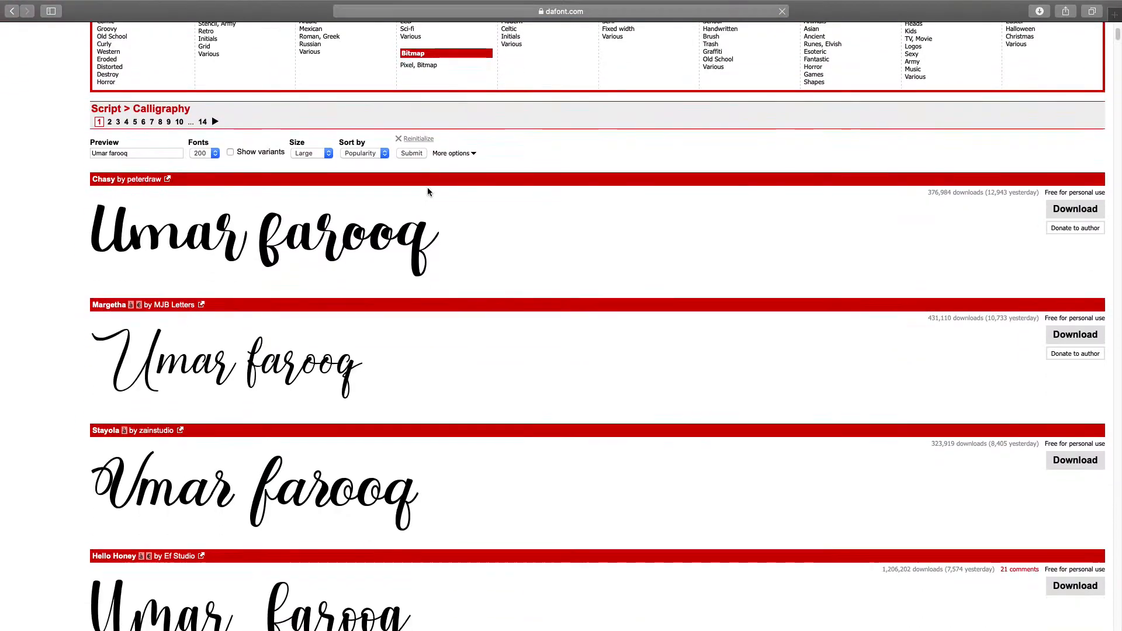
scroll(427, 191, "down", 15)
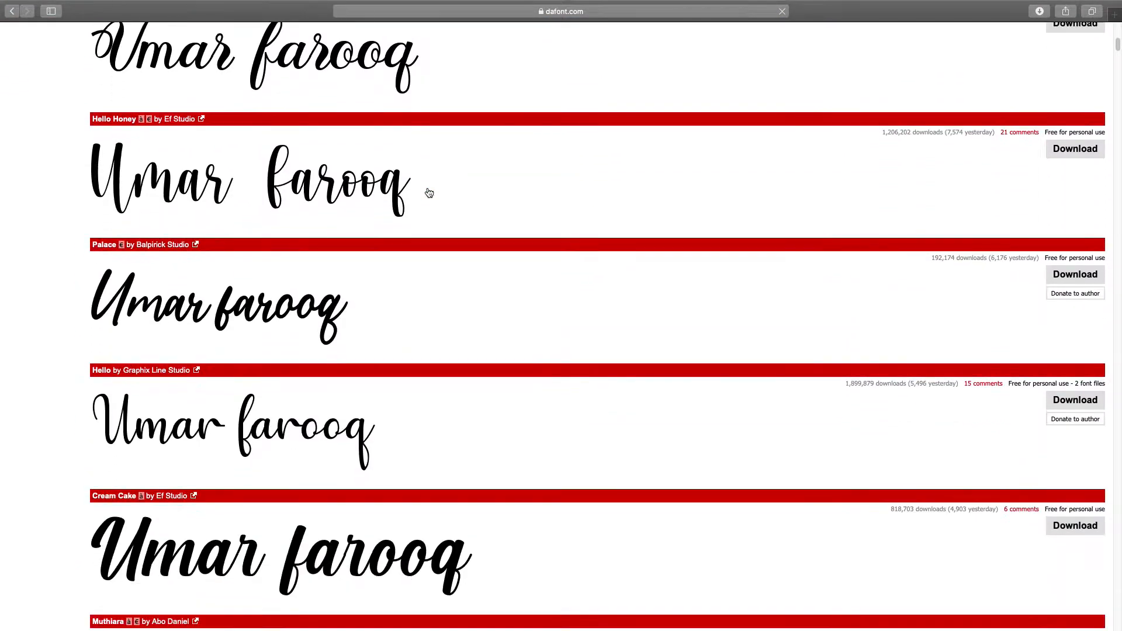
scroll(427, 196, "down", 17)
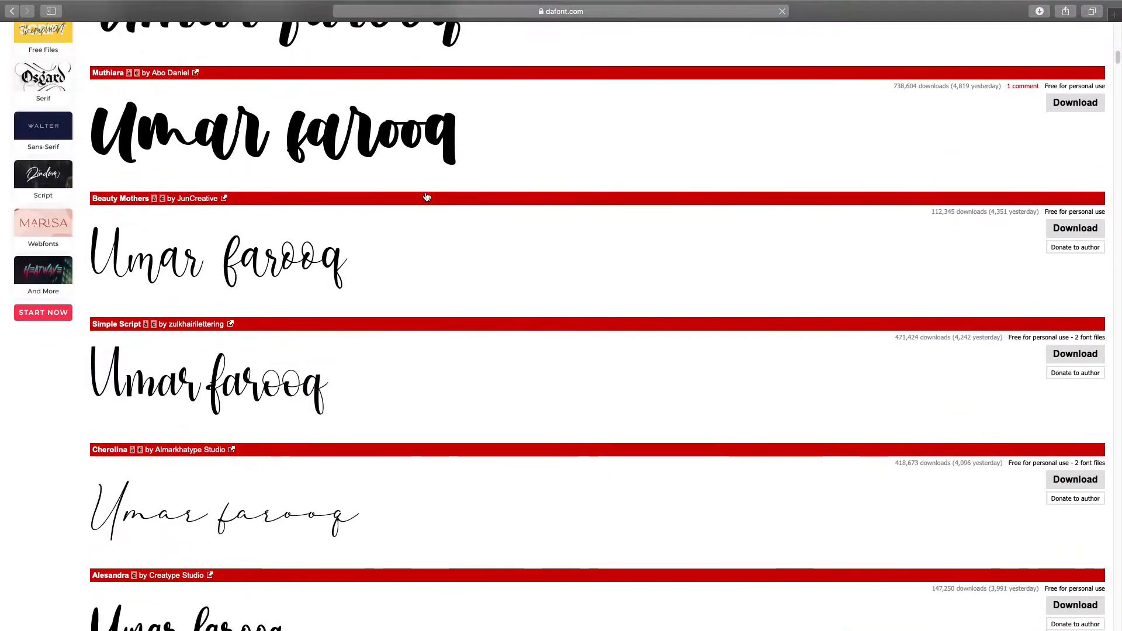
scroll(427, 197, "down", 9)
scroll(427, 197, "down", 7)
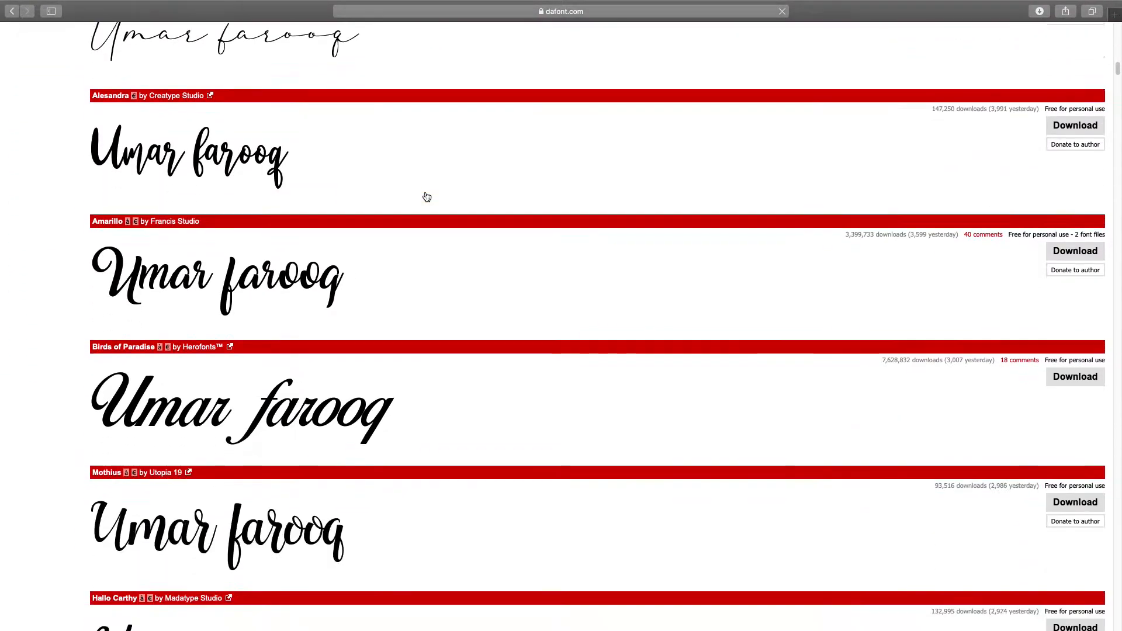
scroll(426, 196, "down", 10)
scroll(426, 196, "down", 9)
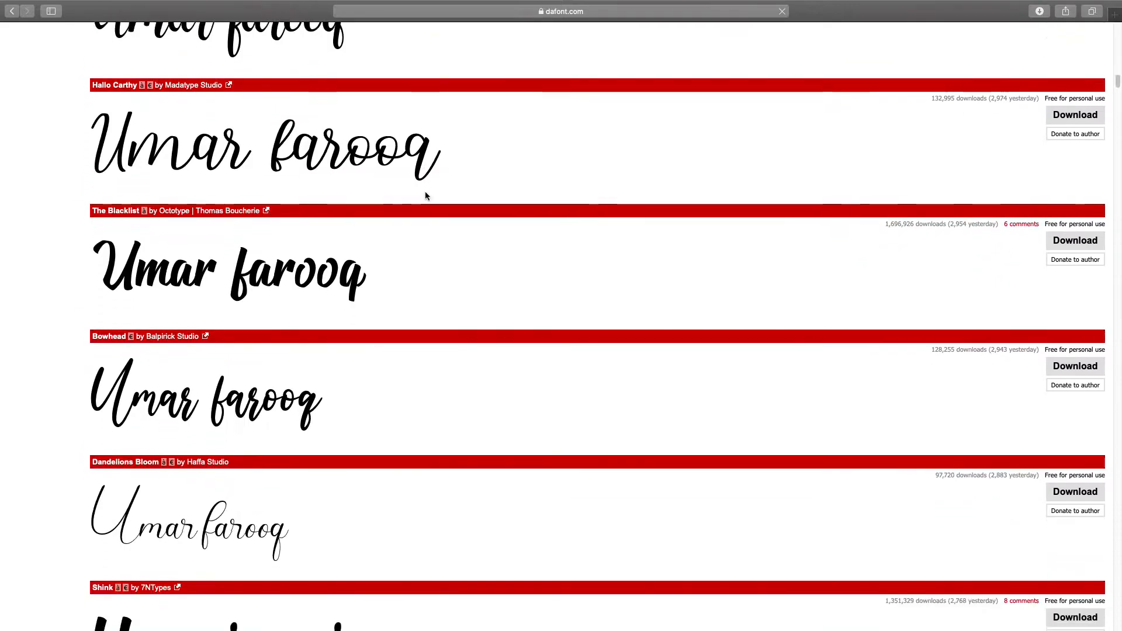
scroll(426, 197, "down", 8)
scroll(425, 195, "down", 8)
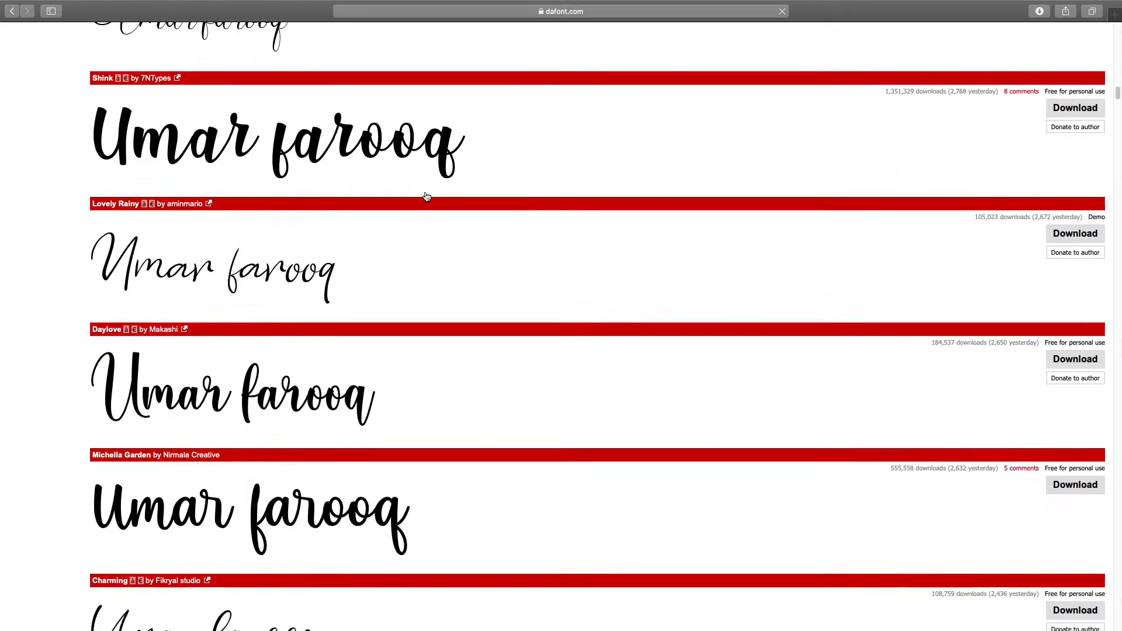
scroll(425, 195, "down", 6)
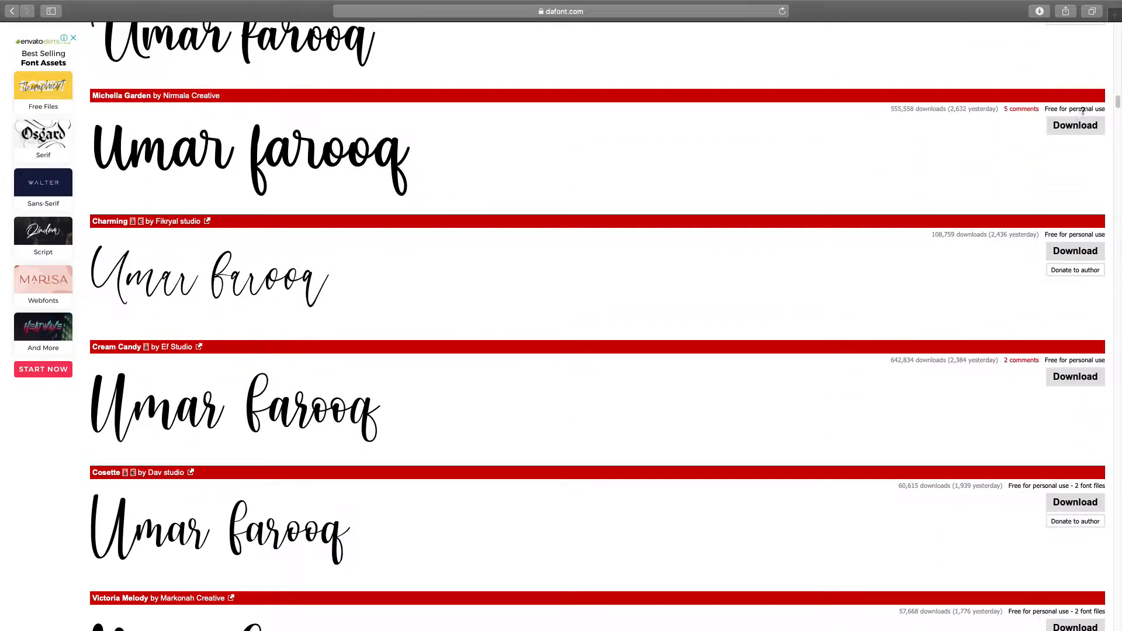
scroll(315, 205, "down", 8)
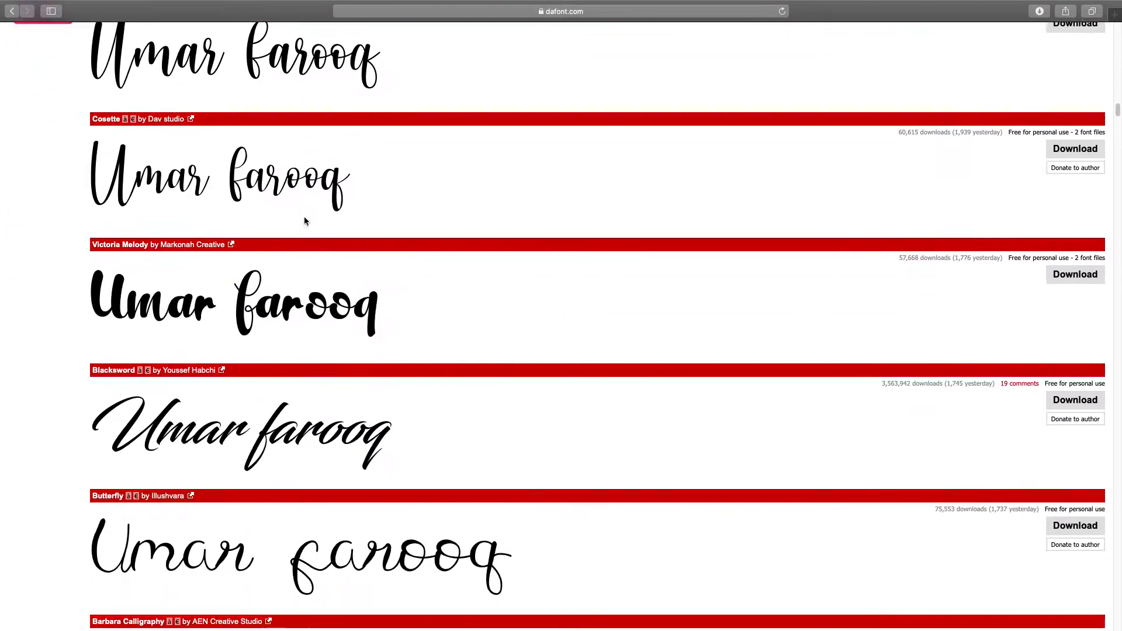
scroll(304, 221, "down", 3)
scroll(303, 216, "down", 6)
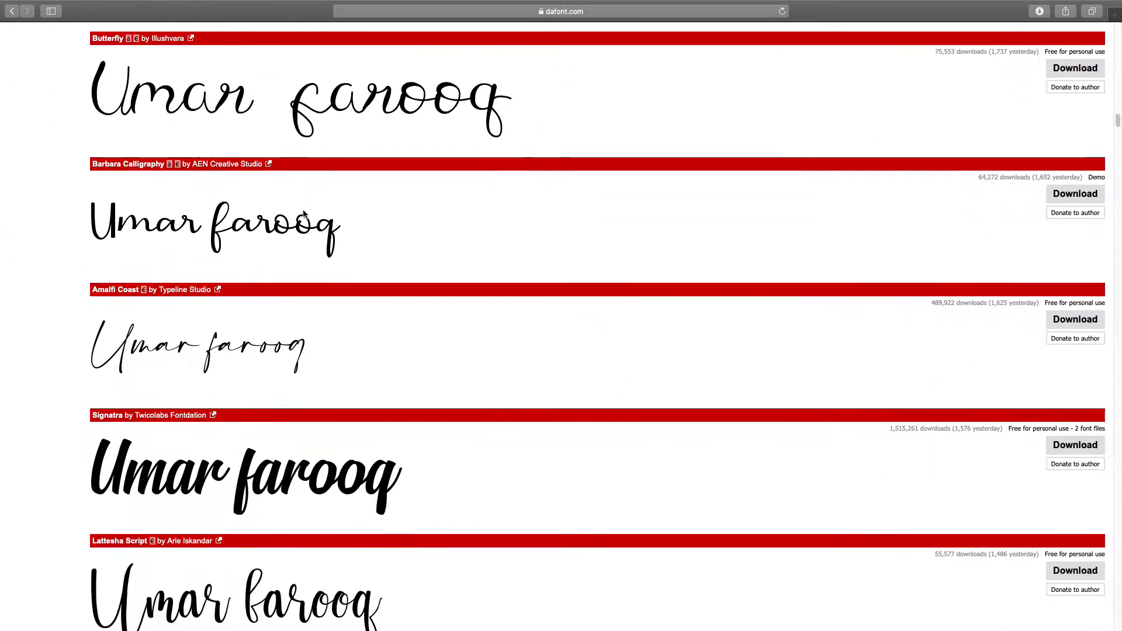
scroll(303, 210, "down", 1)
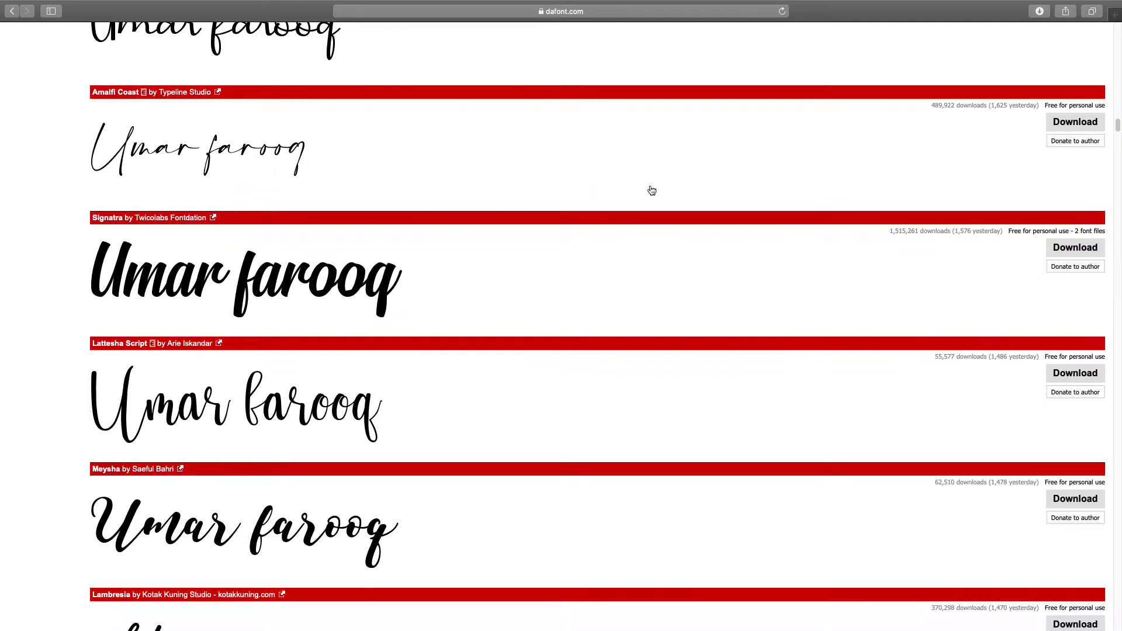
Step: Download Amalfi Coast.ttf, install it in Font Book, and go back to Illustrator
left_click(1067, 131)
left_click(1039, 11)
left_click(1001, 53)
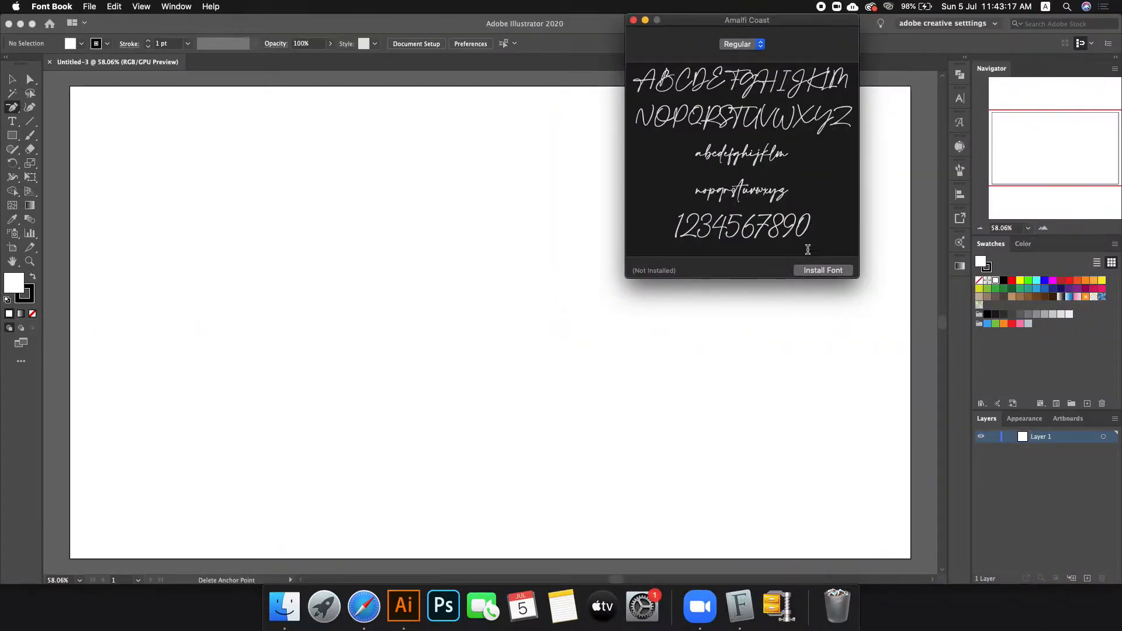
left_click(819, 271)
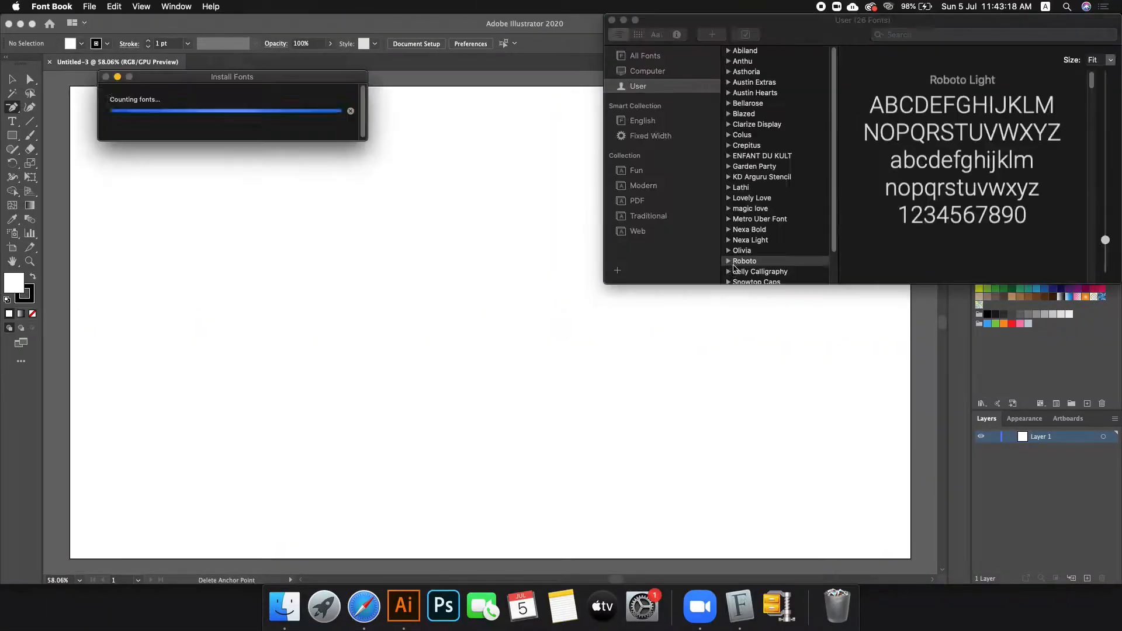
left_click(29, 135)
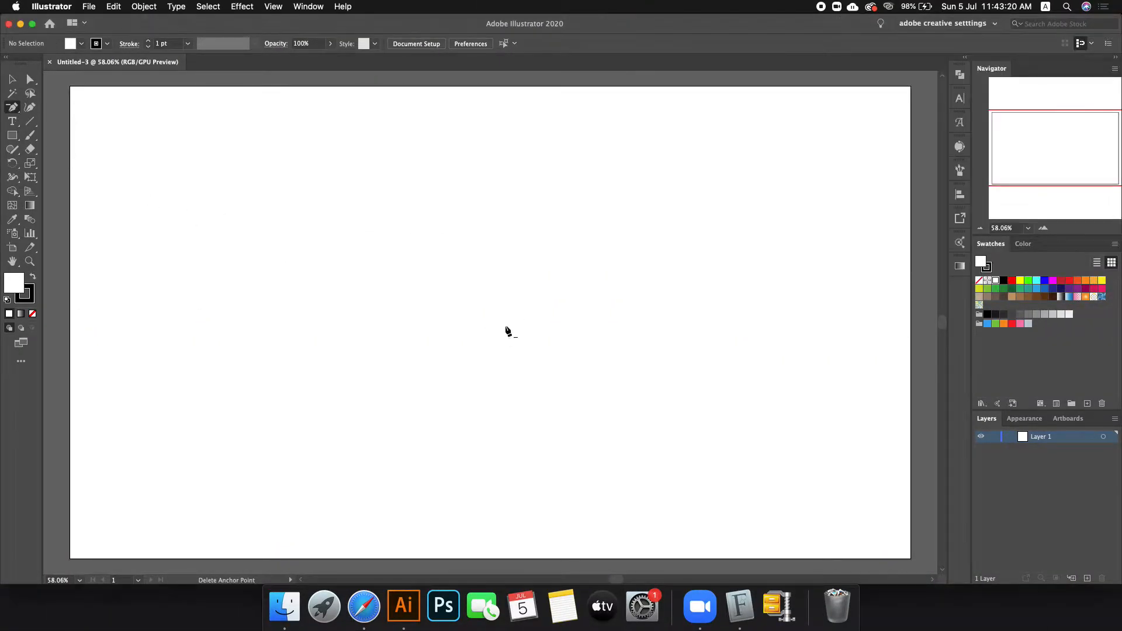
Step: Add the person's name as type on the artboard and scale it up to about 140 pt
left_click(12, 121)
left_click(353, 237)
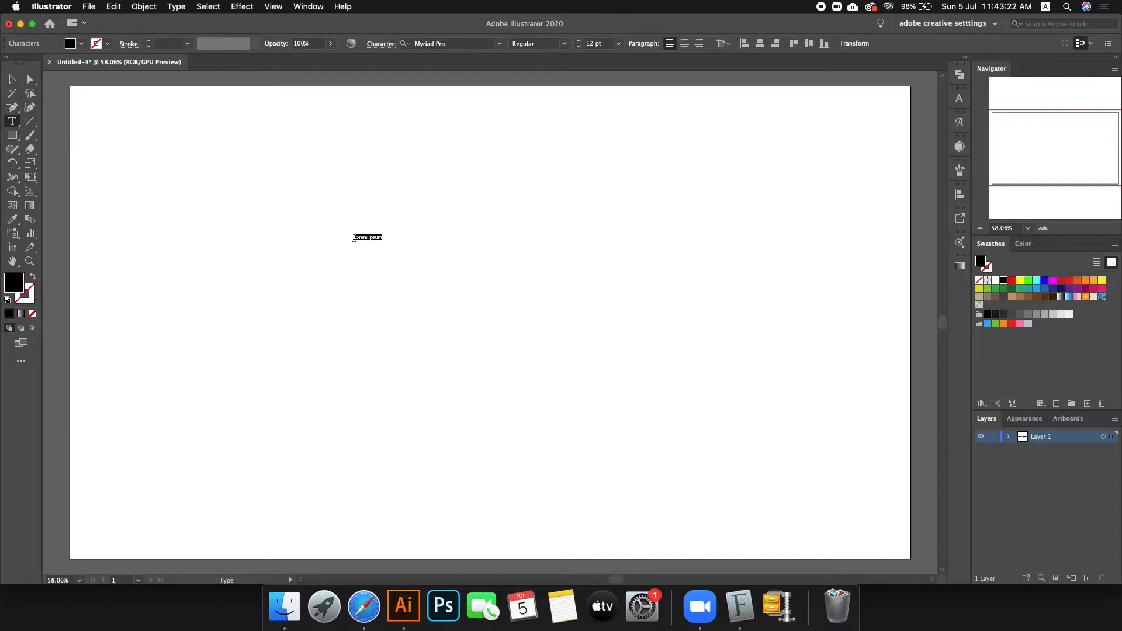
key("BackSpace")
left_click(8, 79)
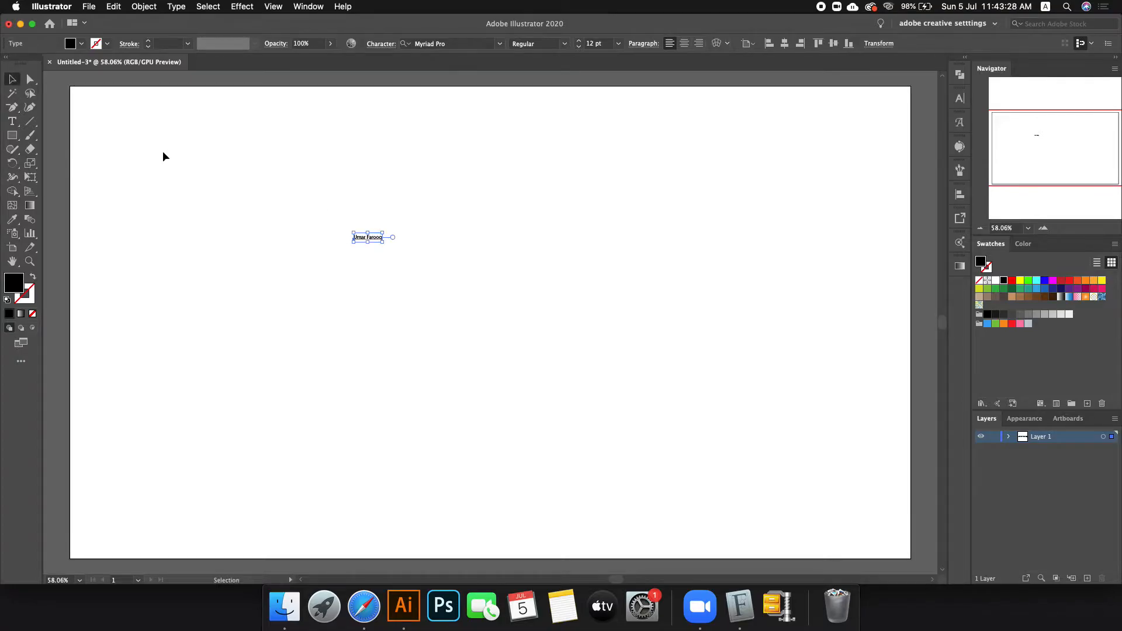
left_click_drag(386, 238, 682, 267)
left_click_drag(612, 253, 594, 275)
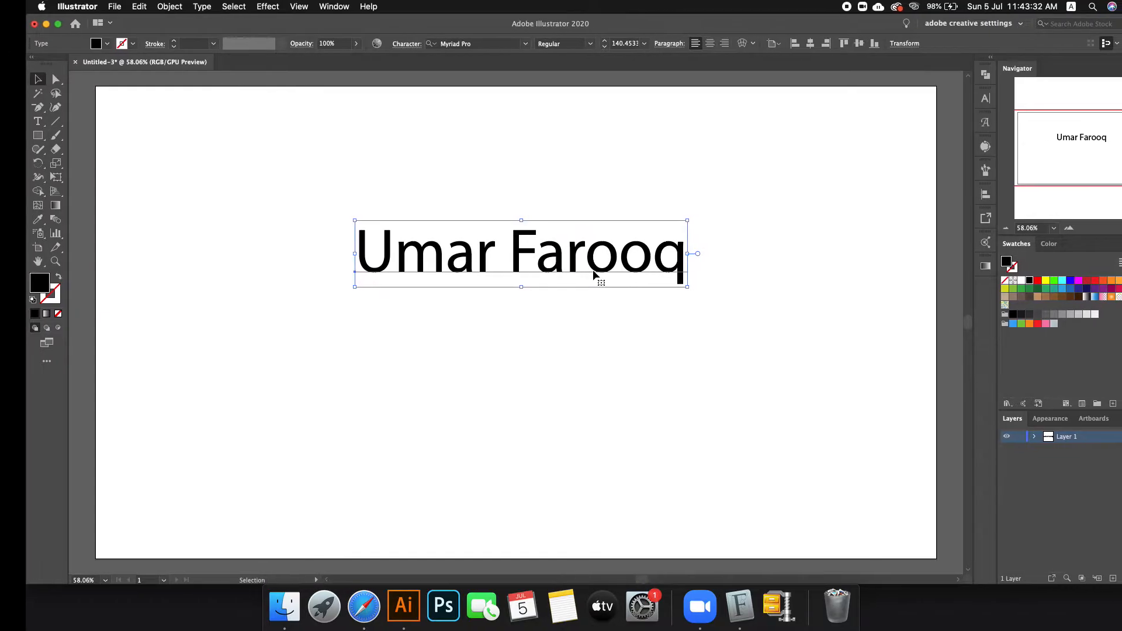
key("ctrl+Right")
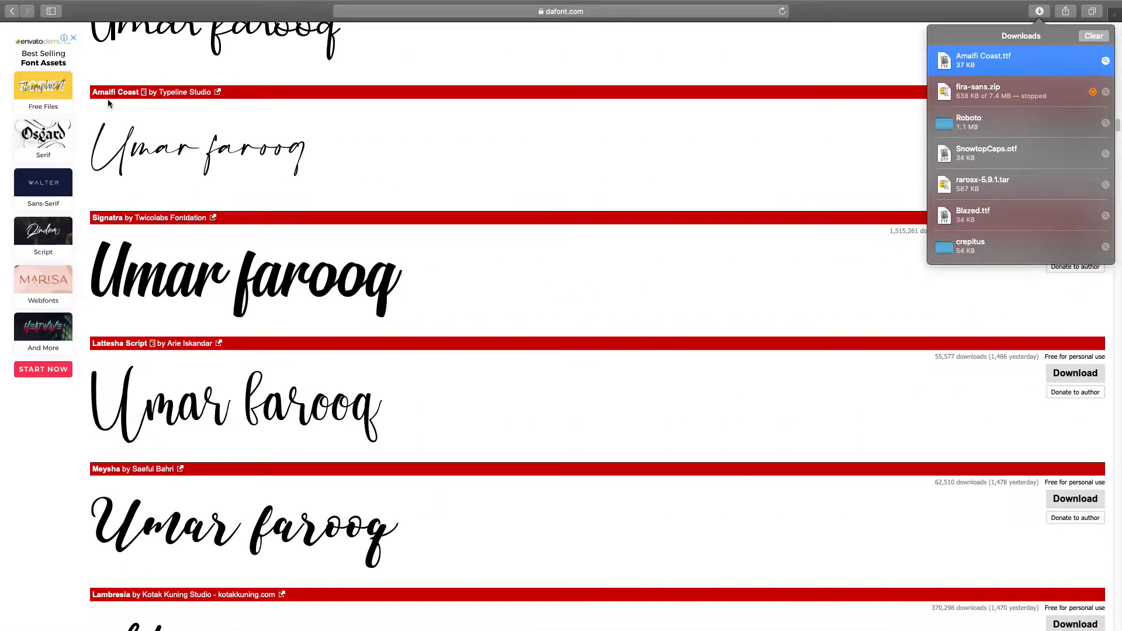
key("ctrl+Left")
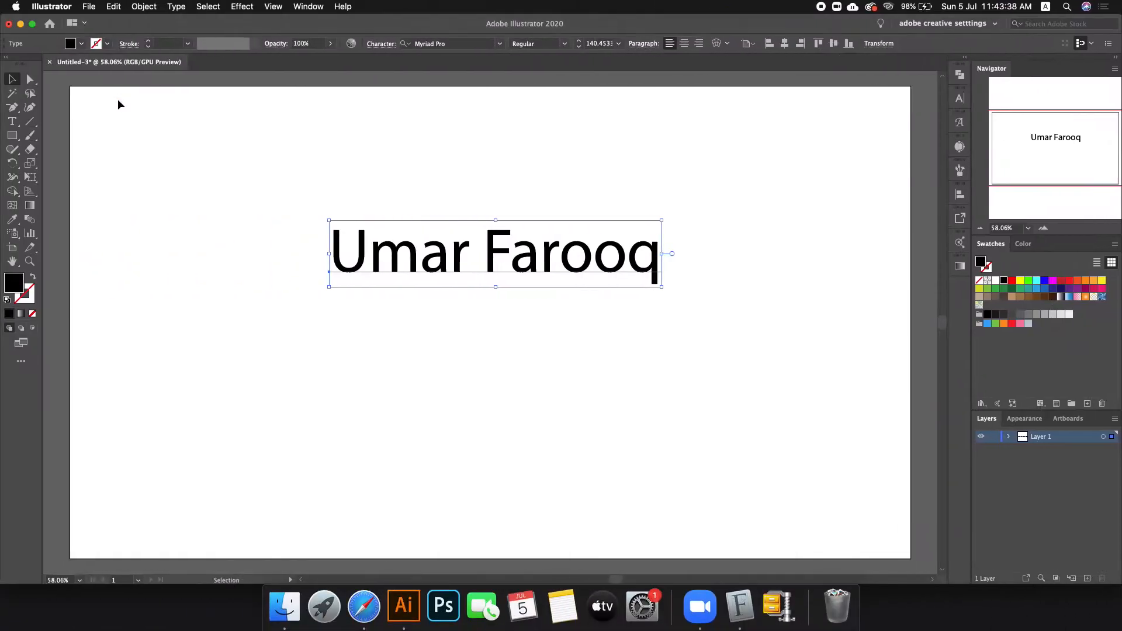
Step: Set the name text in Amalfi Coast and move it to the artboard's upper left
left_click(453, 44)
type("ama")
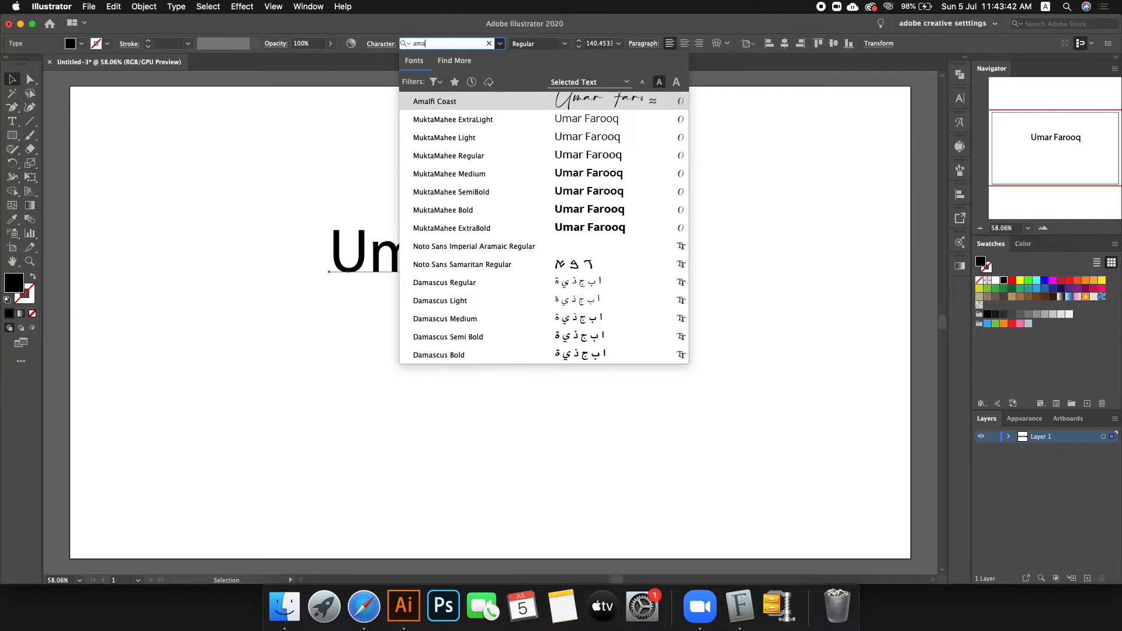
key("Return")
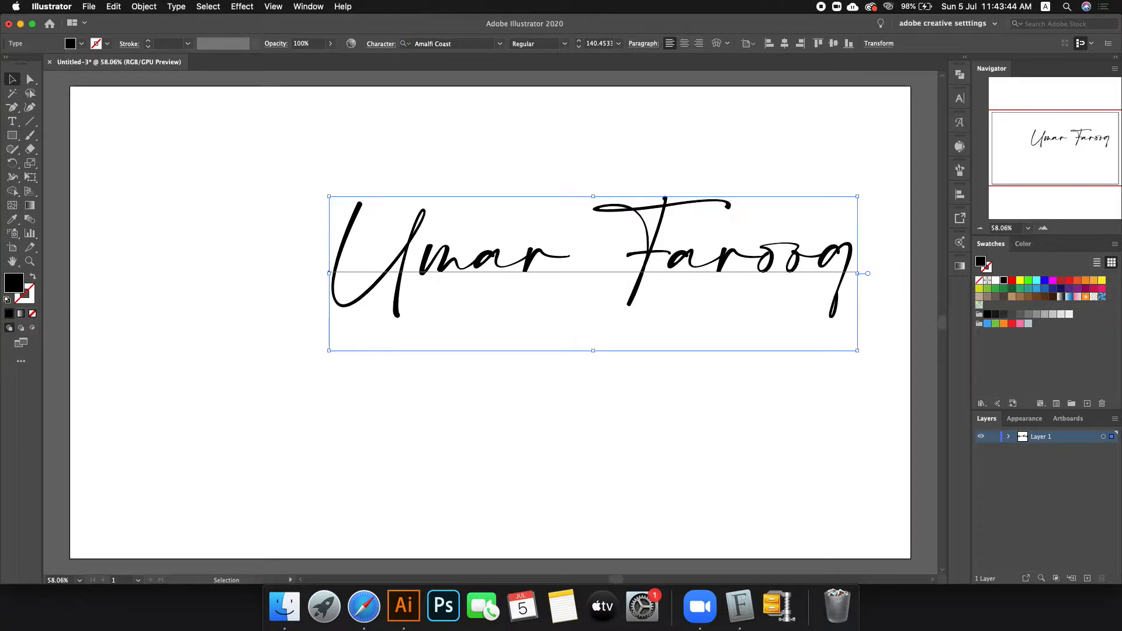
left_click_drag(628, 233, 489, 192)
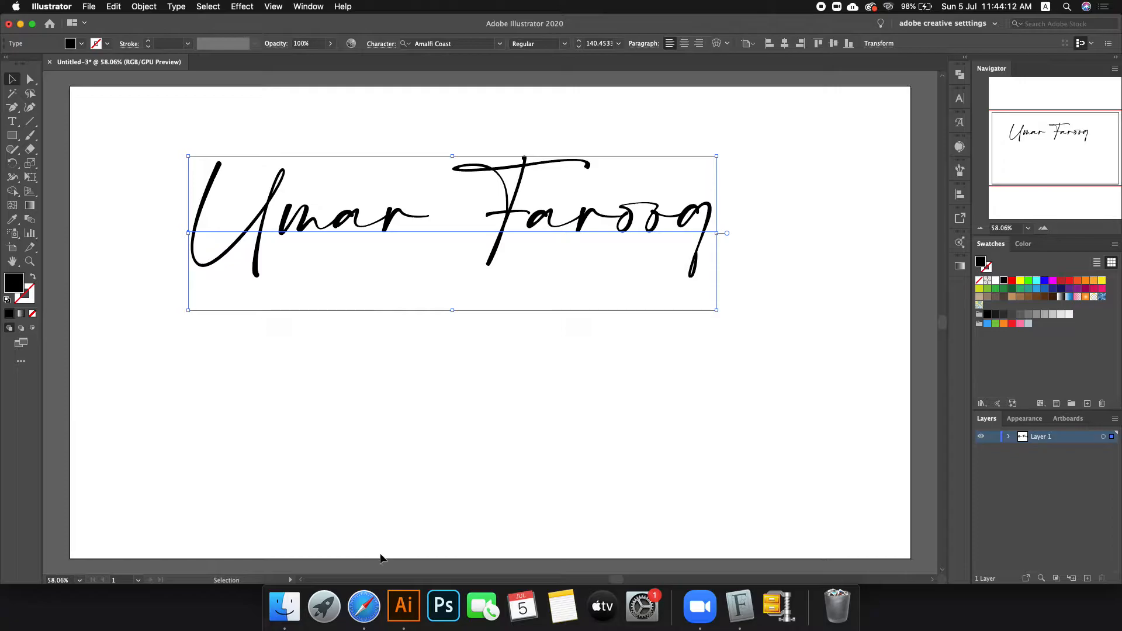
Step: In Safari, scroll dafont.com to the Yessy font and download yessy.zip
left_click(362, 623)
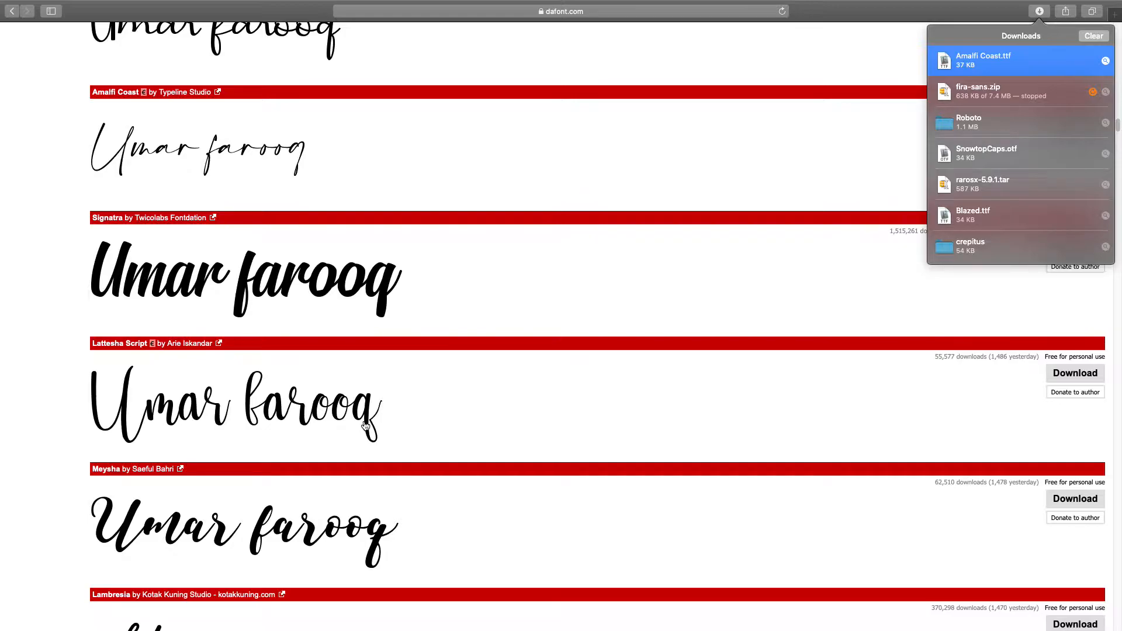
left_click(30, 279)
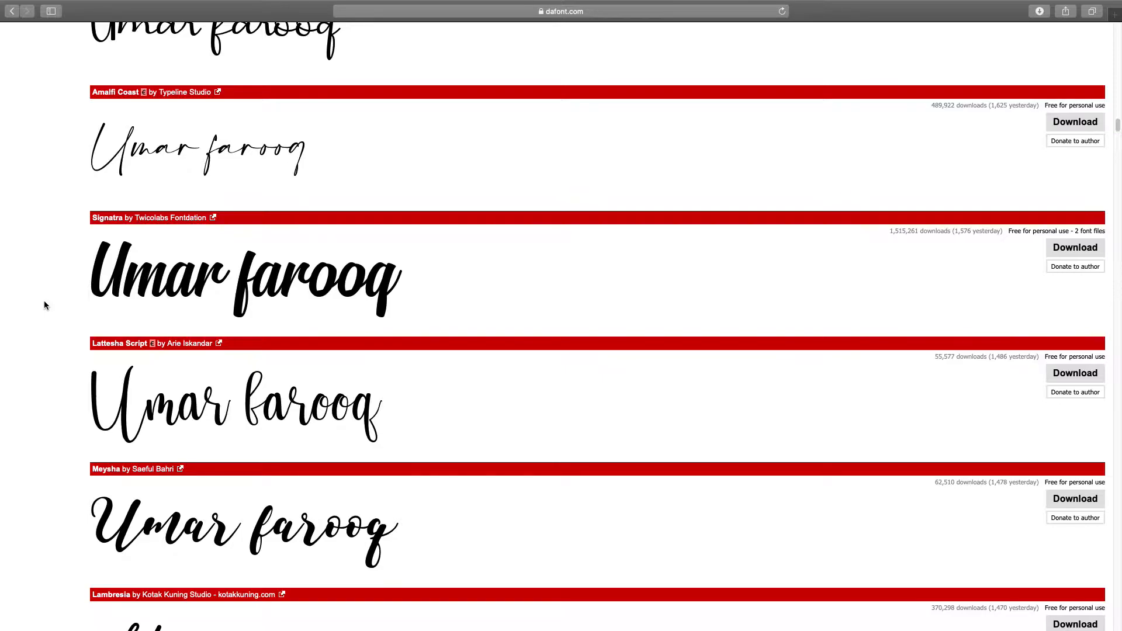
scroll(44, 305, "down", 5)
scroll(45, 309, "down", 15)
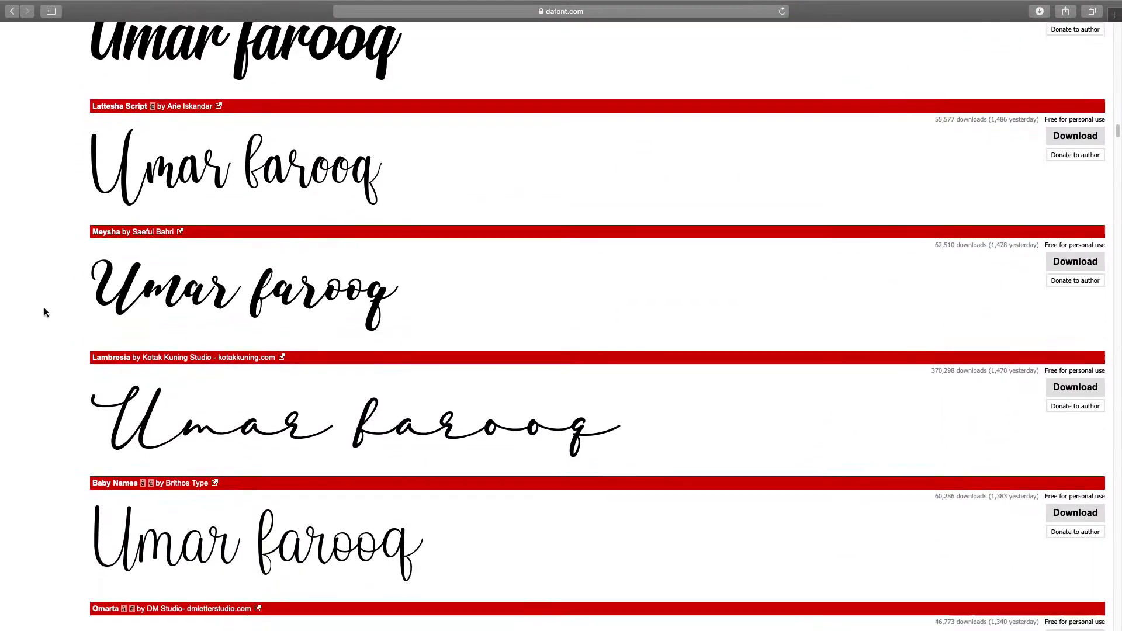
scroll(43, 323, "down", 20)
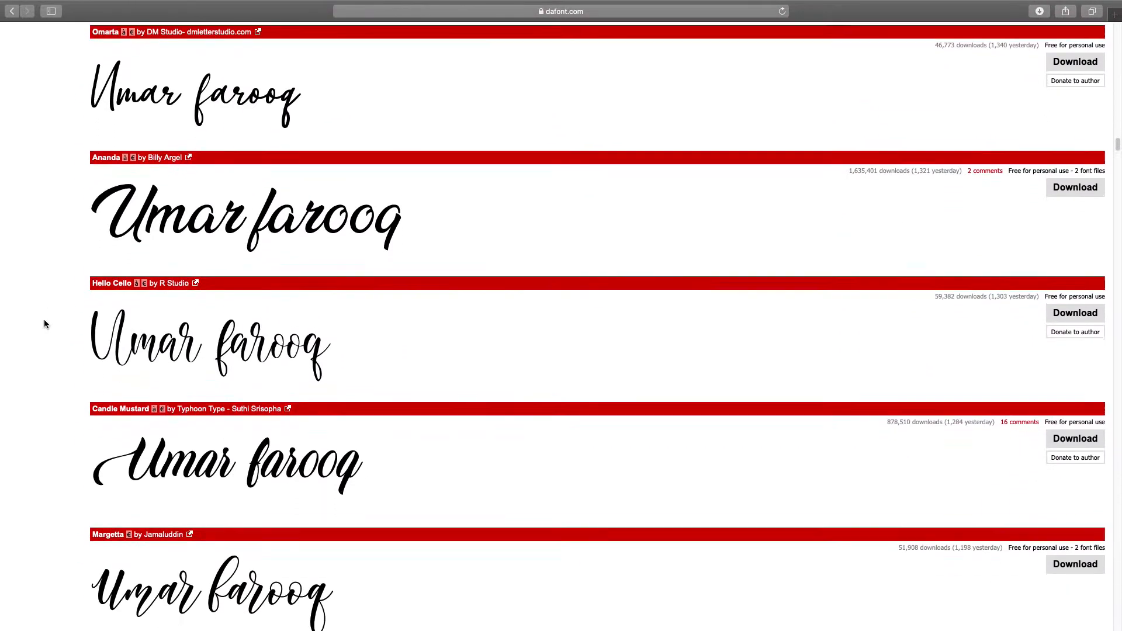
scroll(47, 344, "down", 2)
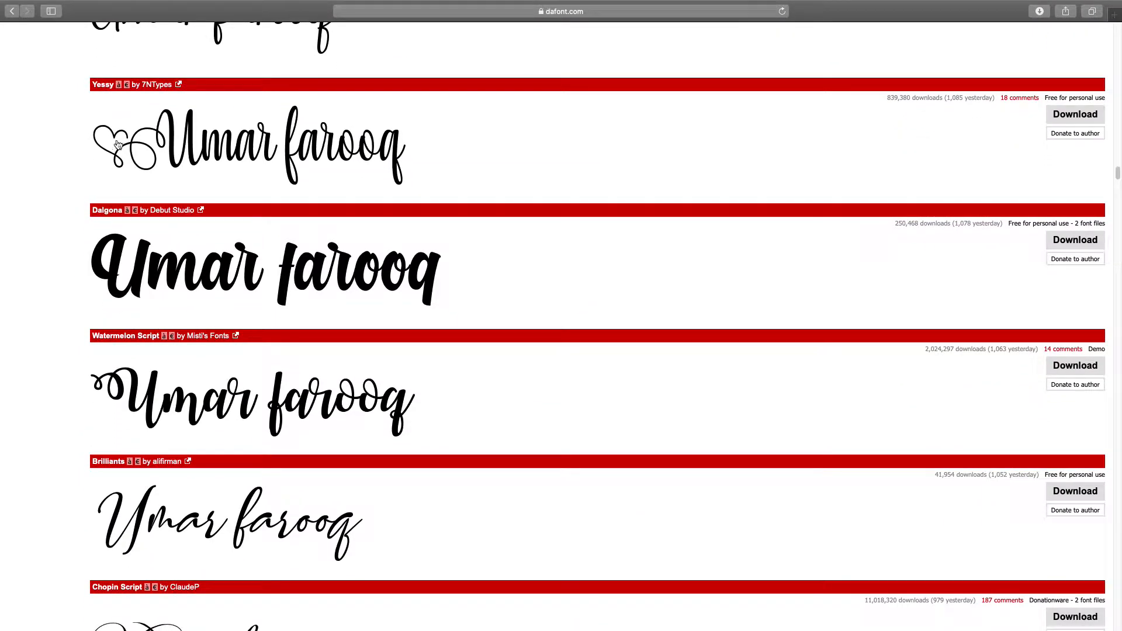
left_click(1084, 125)
left_click(1036, 13)
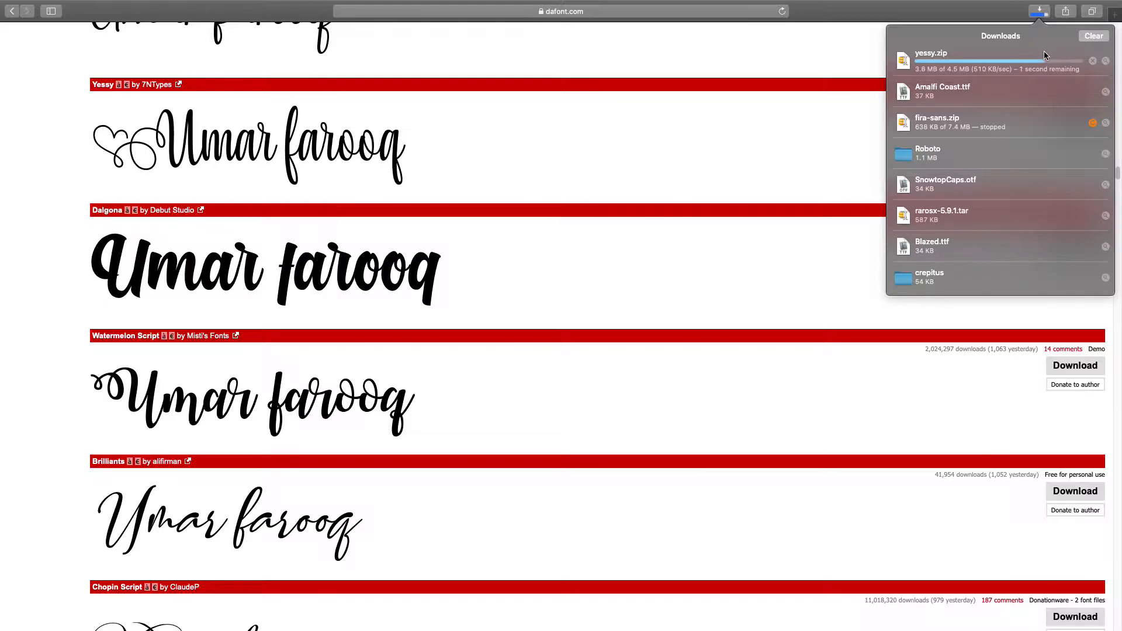
Step: Open the yessy download, preview its sample images, and install the Yessy font
double_click(1002, 59)
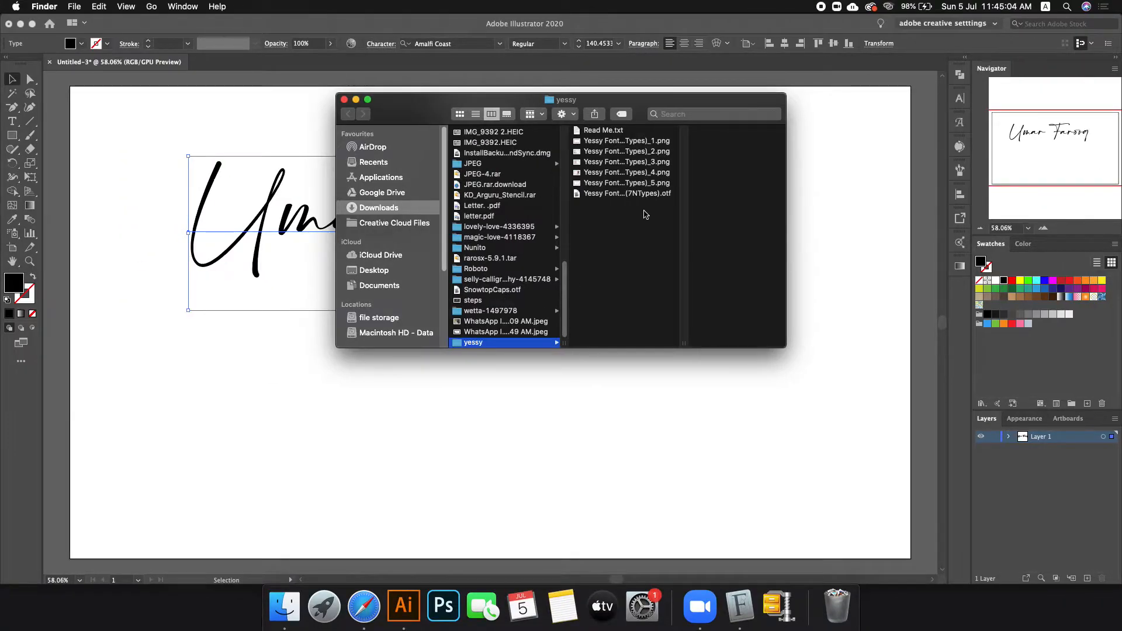
left_click(639, 185)
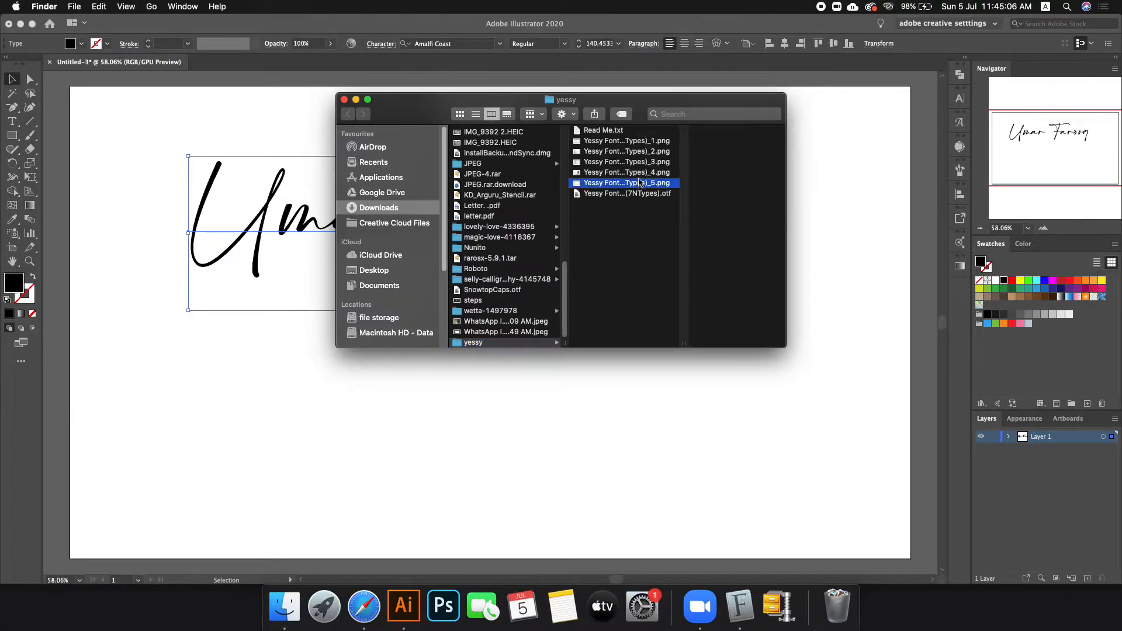
left_click(595, 172)
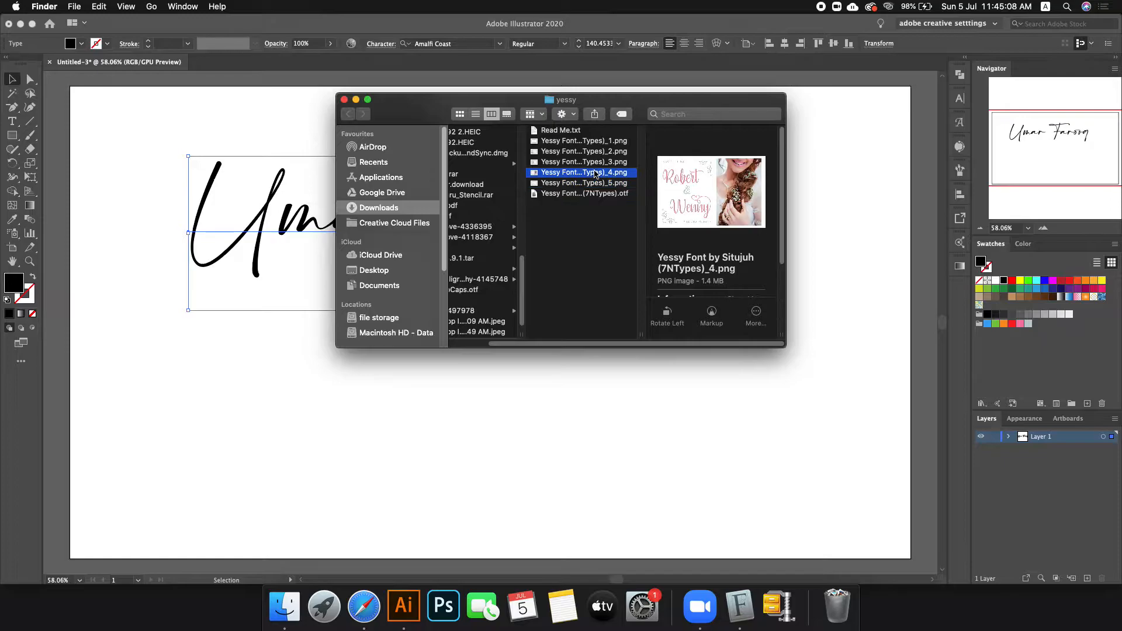
double_click(586, 183)
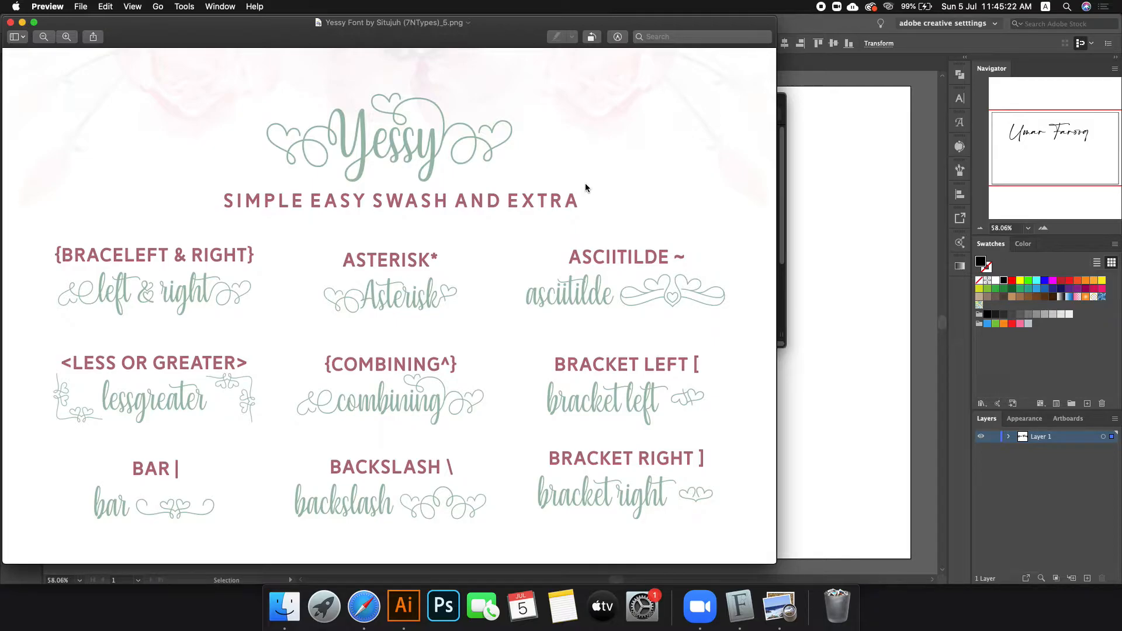
left_click(781, 233)
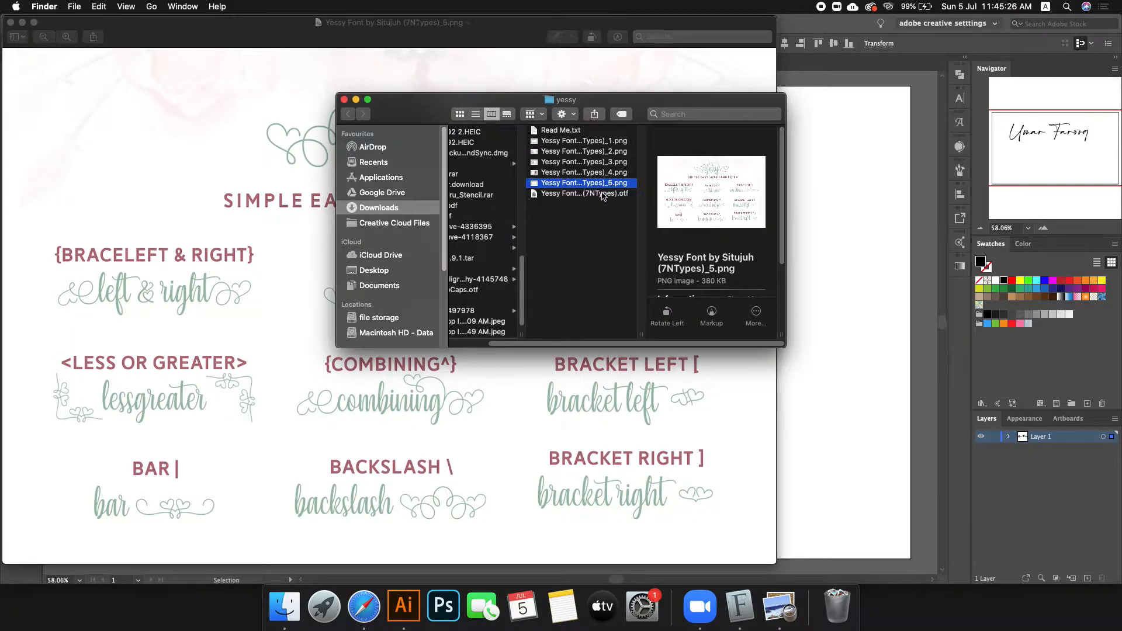
double_click(605, 194)
left_click(835, 171)
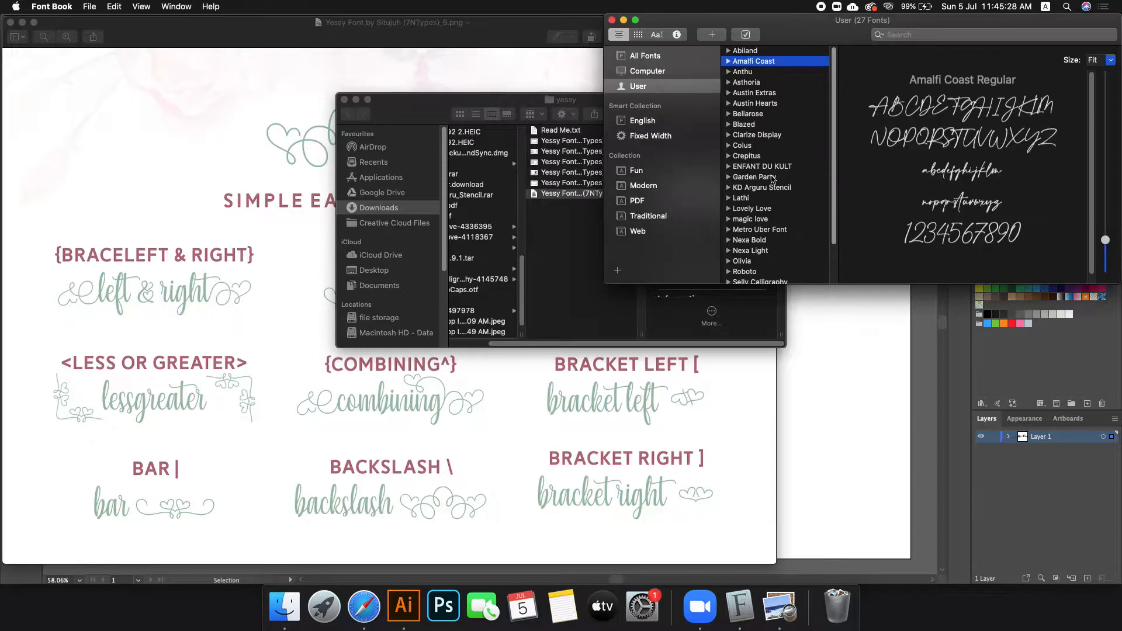
Step: View the second Yessy sample image full size, then return to Illustrator
key("super+Tab")
left_click(585, 162)
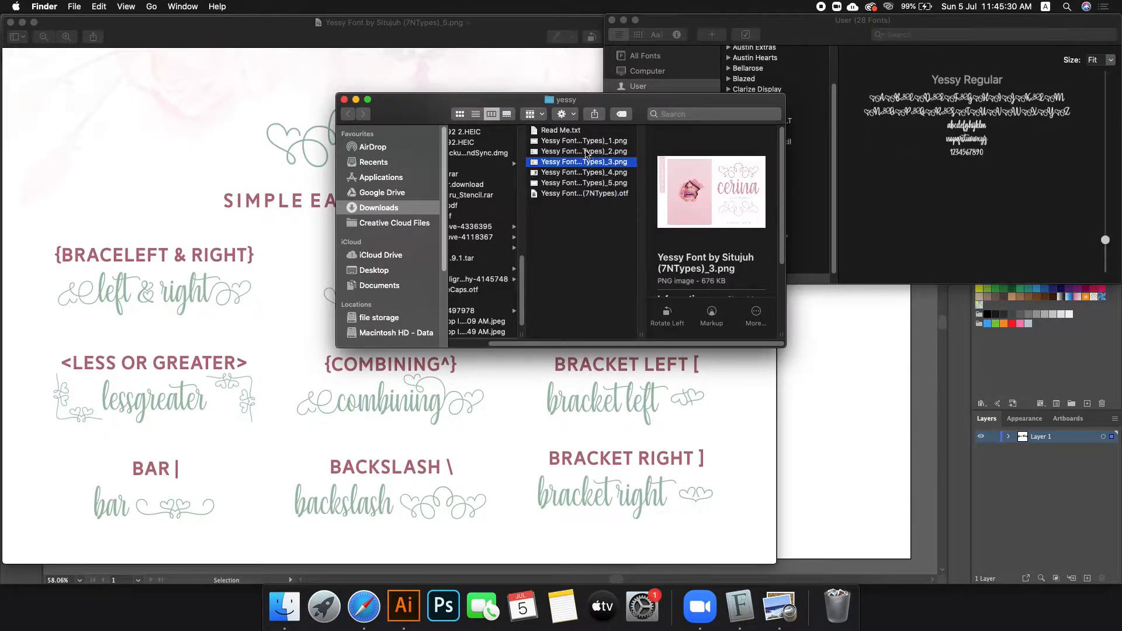
left_click(586, 151)
double_click(586, 153)
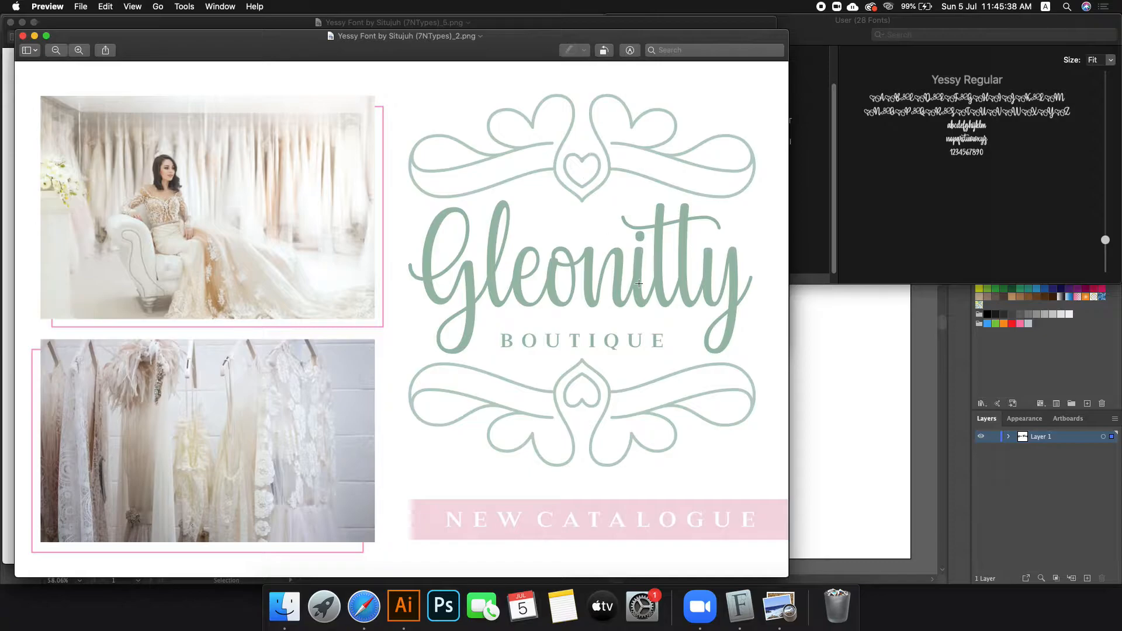
left_click(853, 408)
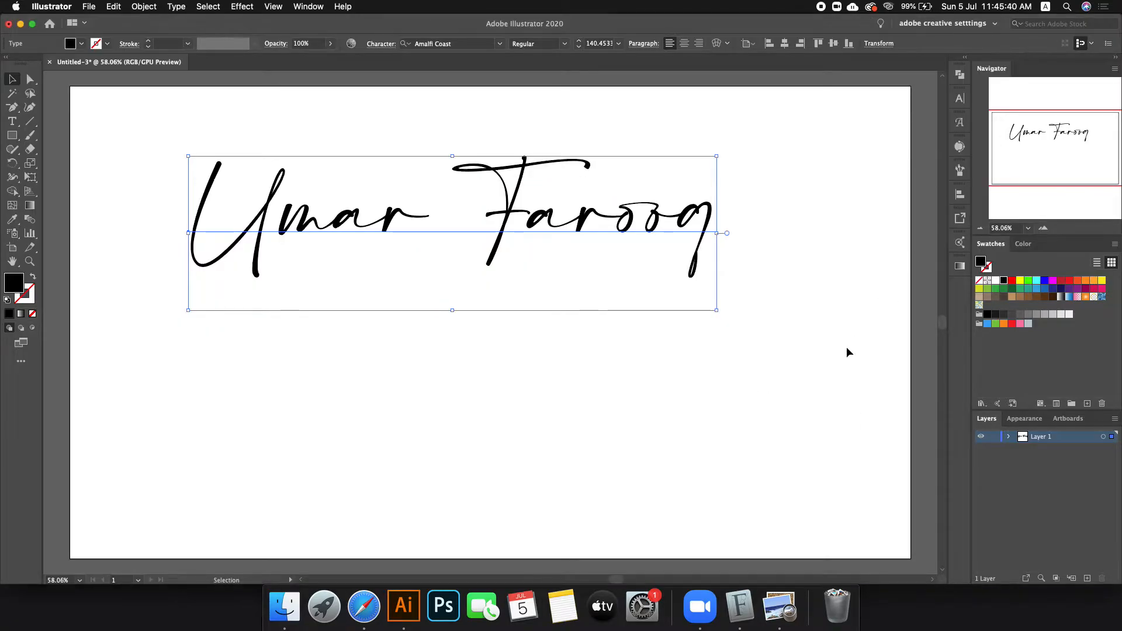
Step: Switch desktop spaces to Safari's dafont.com list showing the finished 4.5 MB yessy download
key("ctrl+Left")
key("ctrl+Right")
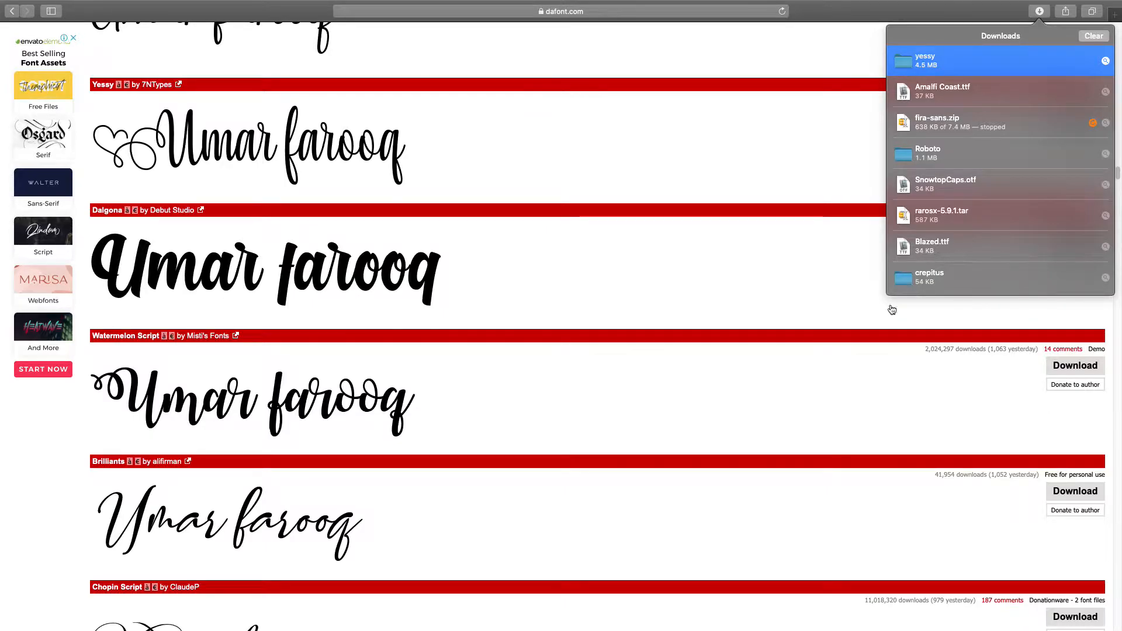
Step: Open the Dalgona font page and scroll through its character map
left_click(854, 325)
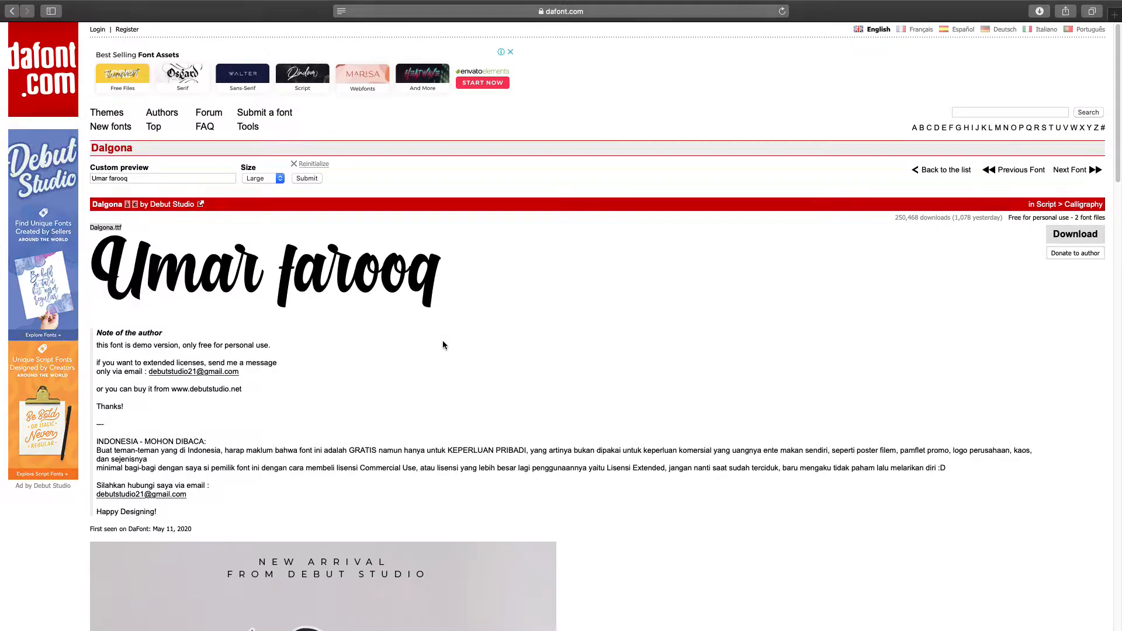
scroll(443, 345, "down", 5)
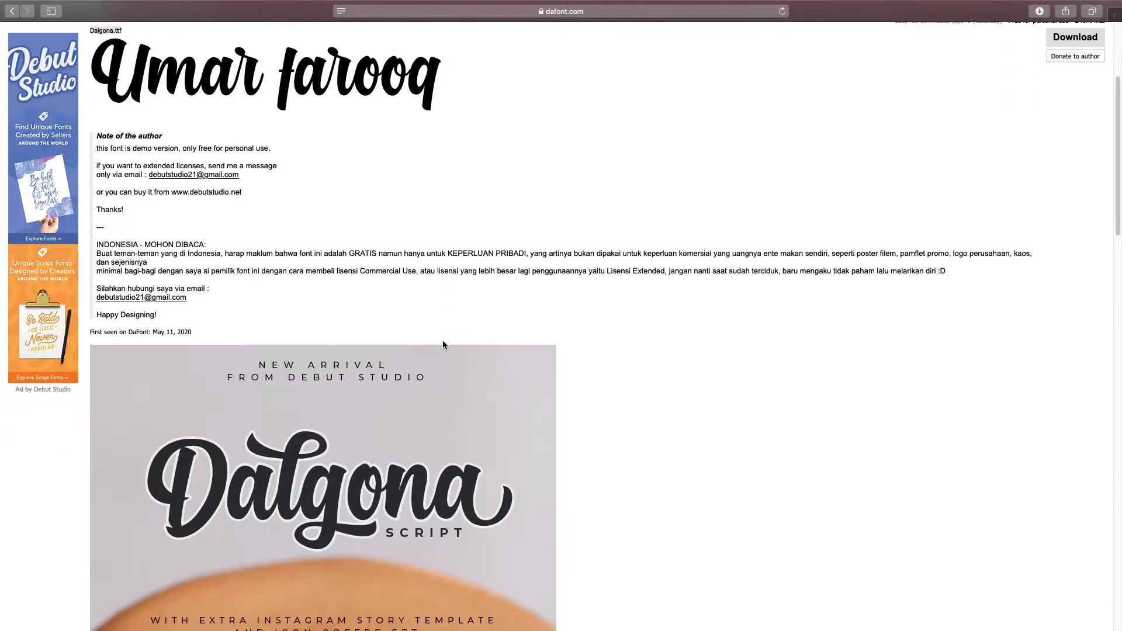
scroll(443, 344, "down", 5)
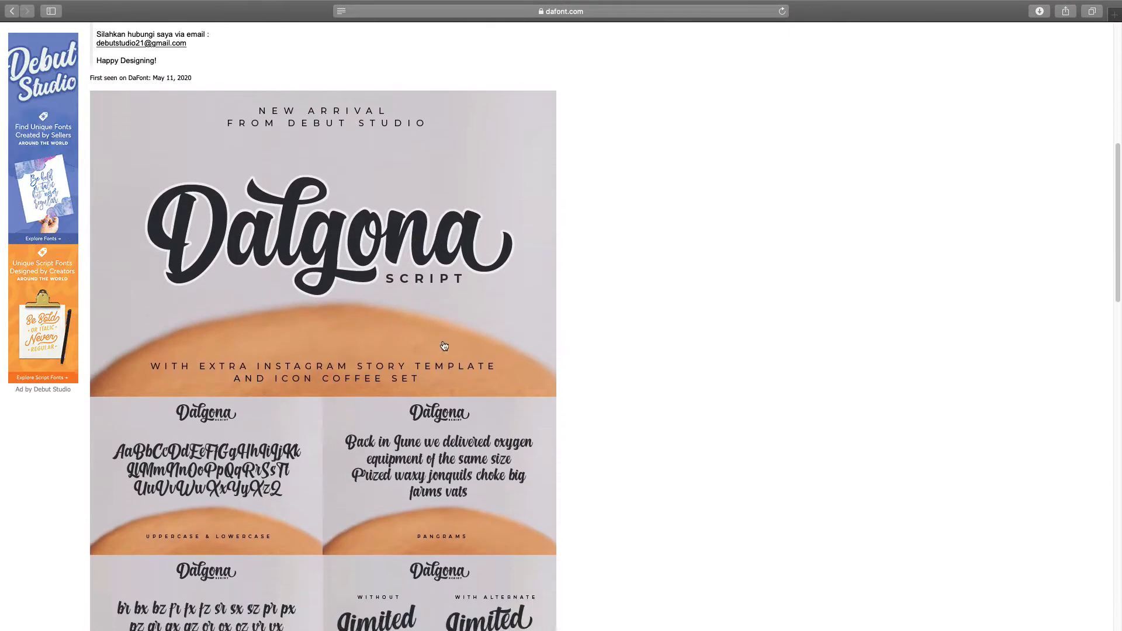
scroll(444, 346, "down", 10)
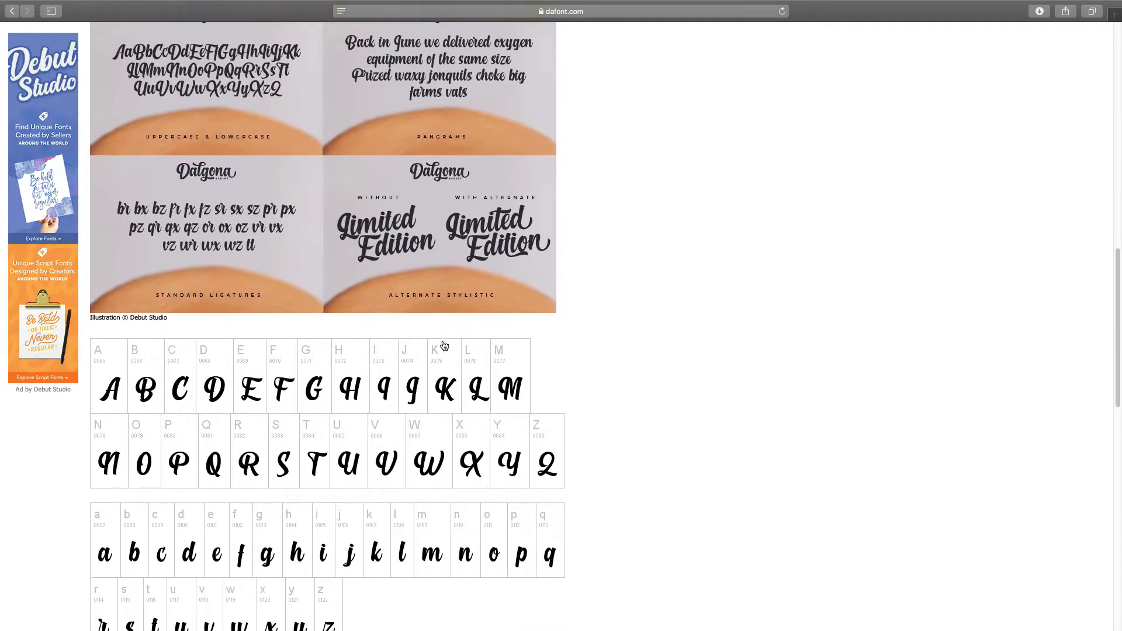
scroll(444, 346, "down", 3)
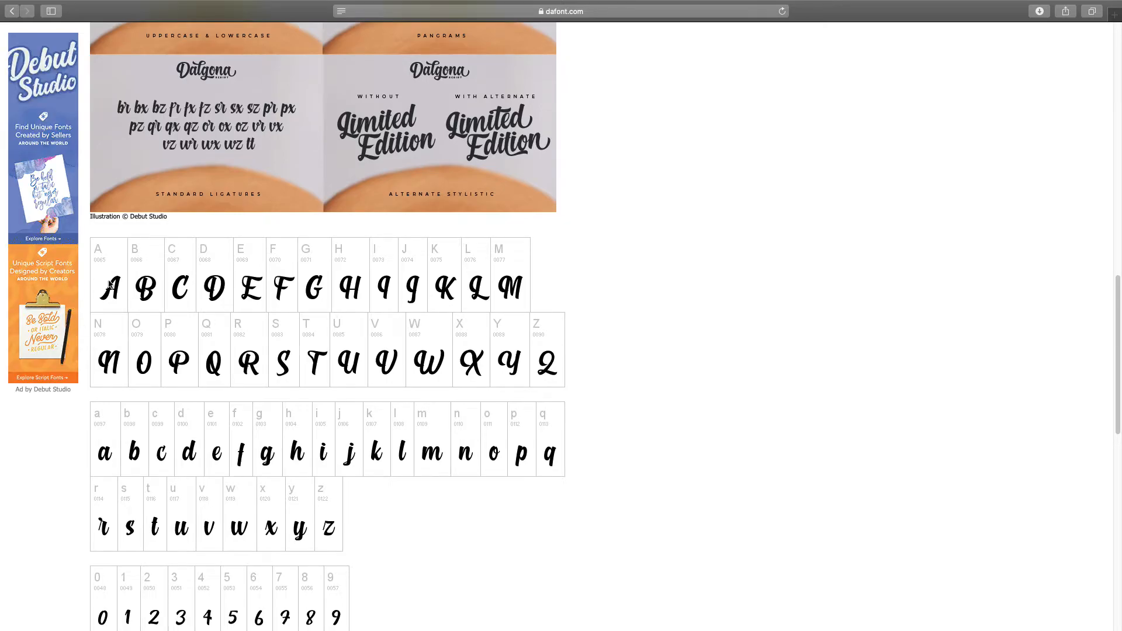
scroll(399, 268, "down", 2)
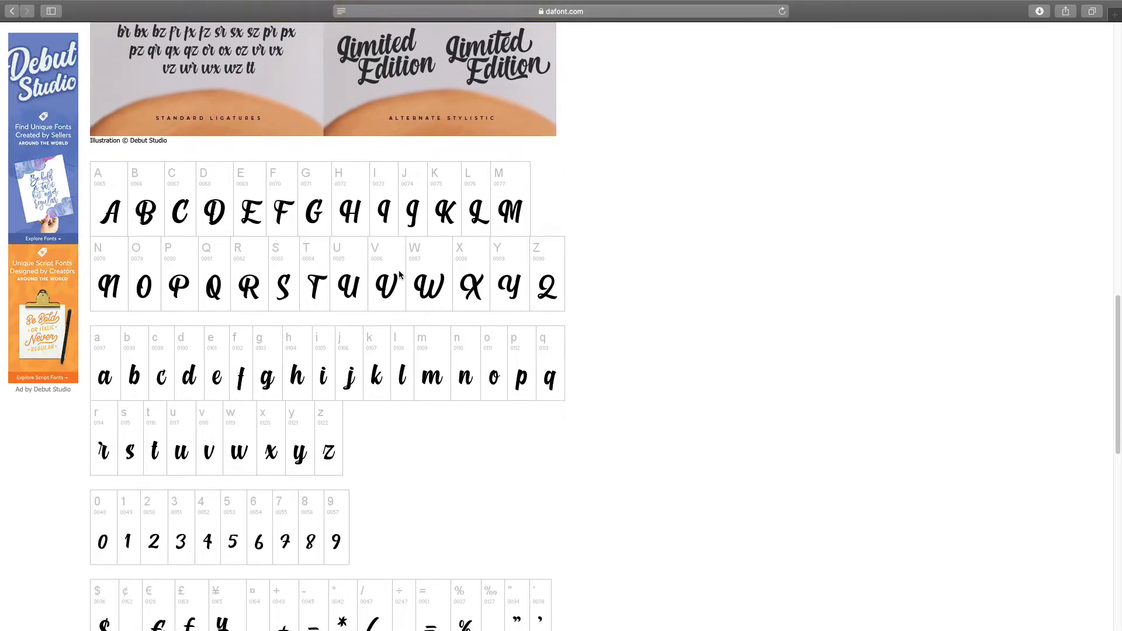
scroll(399, 274, "down", 6)
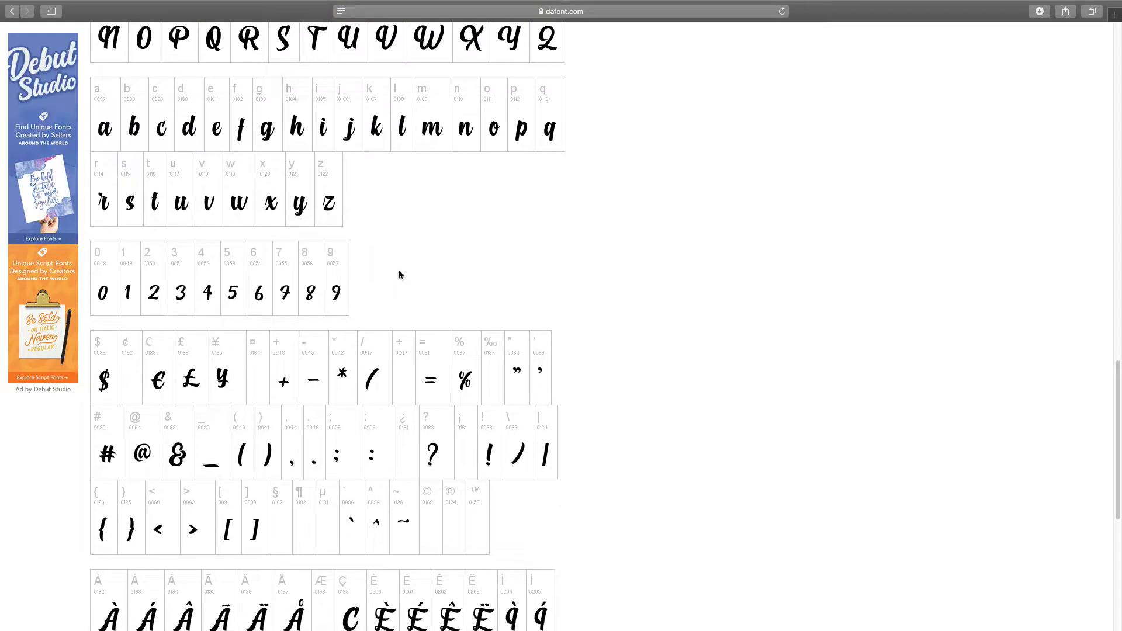
scroll(399, 275, "down", 8)
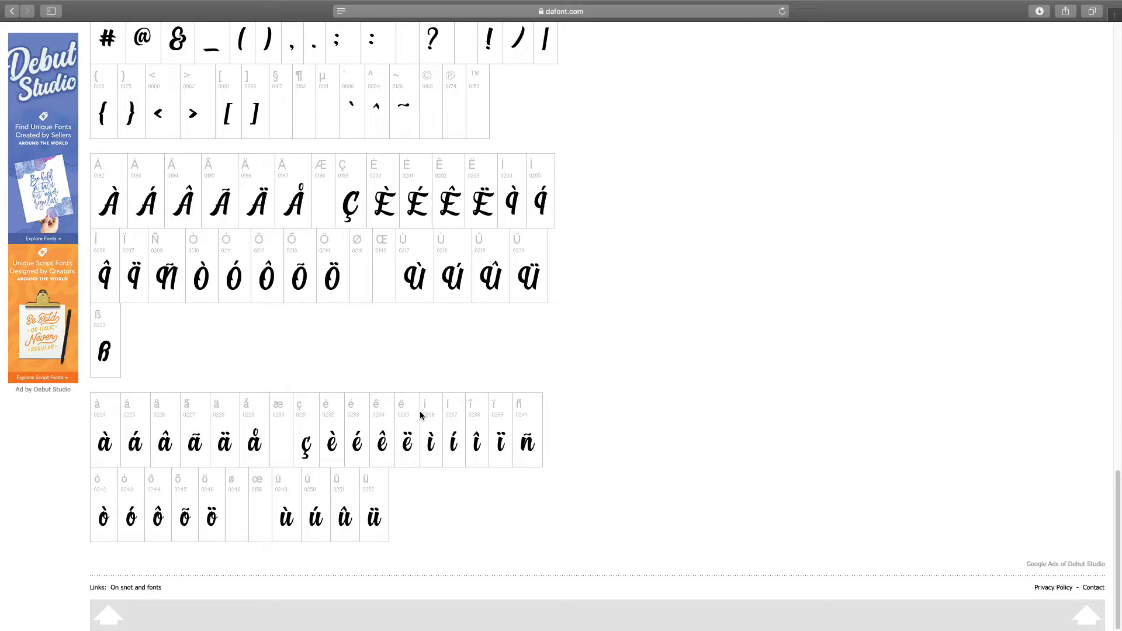
scroll(624, 268, "up", 7)
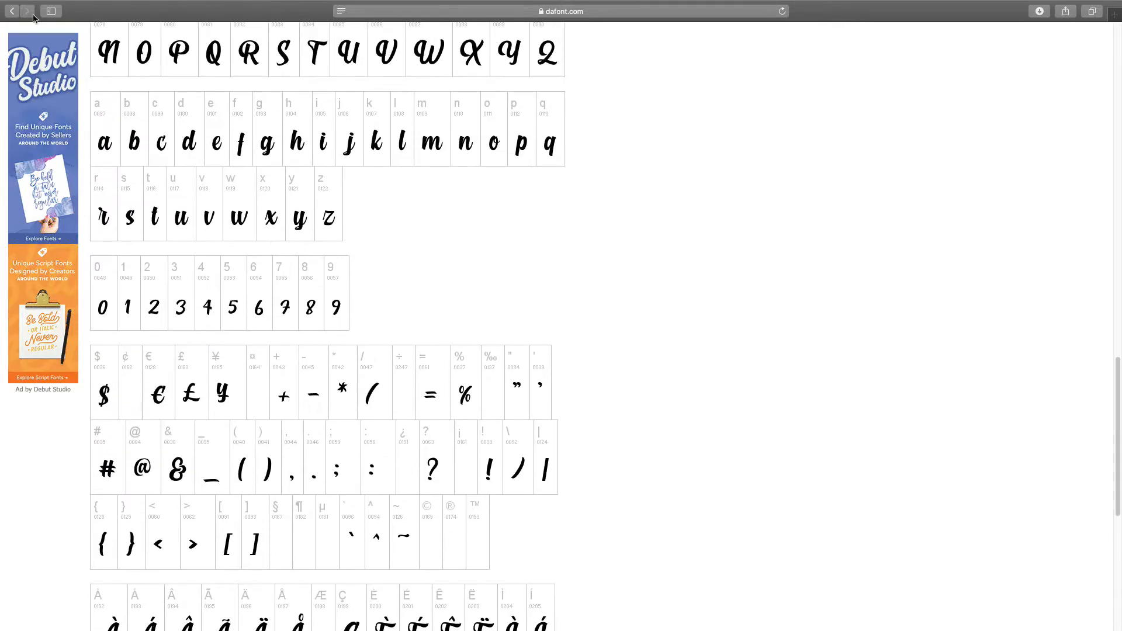
left_click(11, 11)
scroll(272, 293, "down", 10)
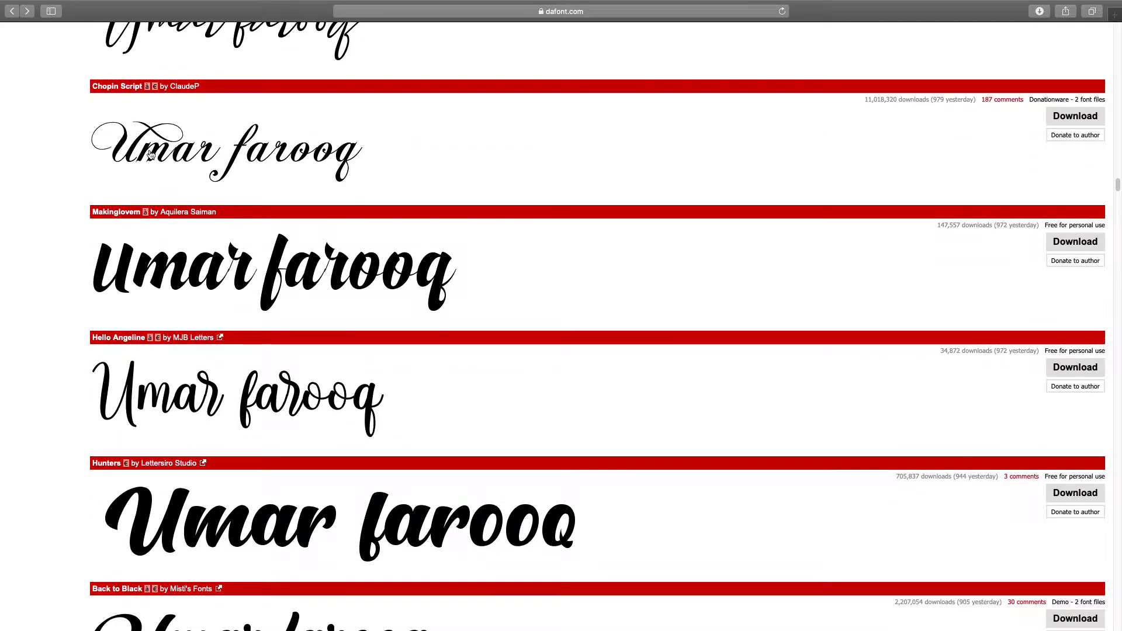
scroll(241, 233, "down", 1)
scroll(241, 233, "down", 12)
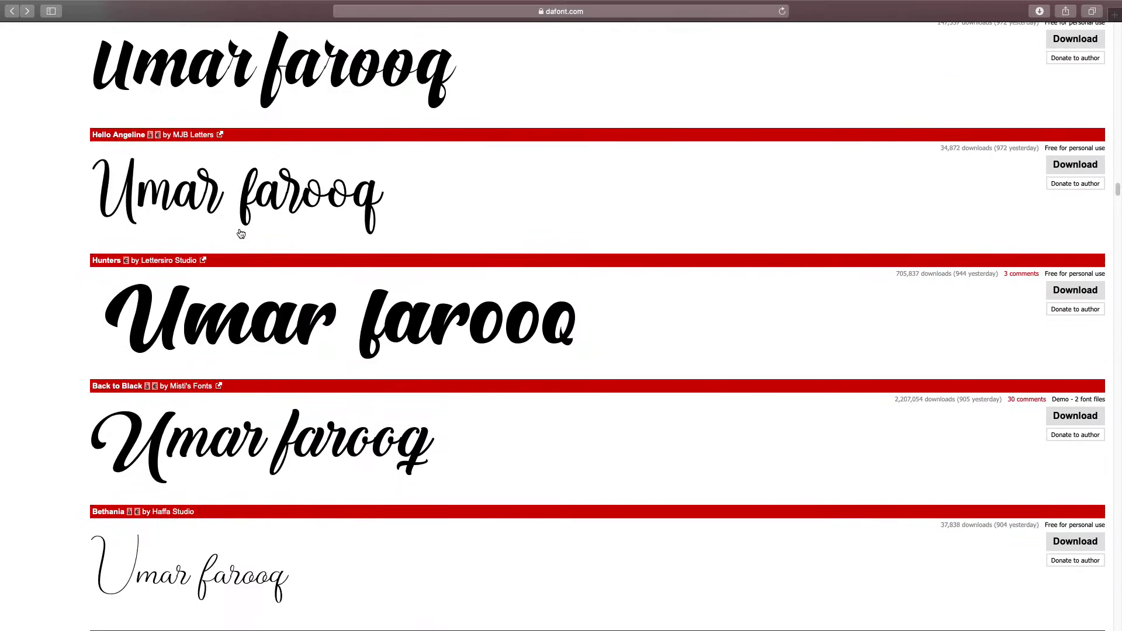
scroll(241, 233, "down", 20)
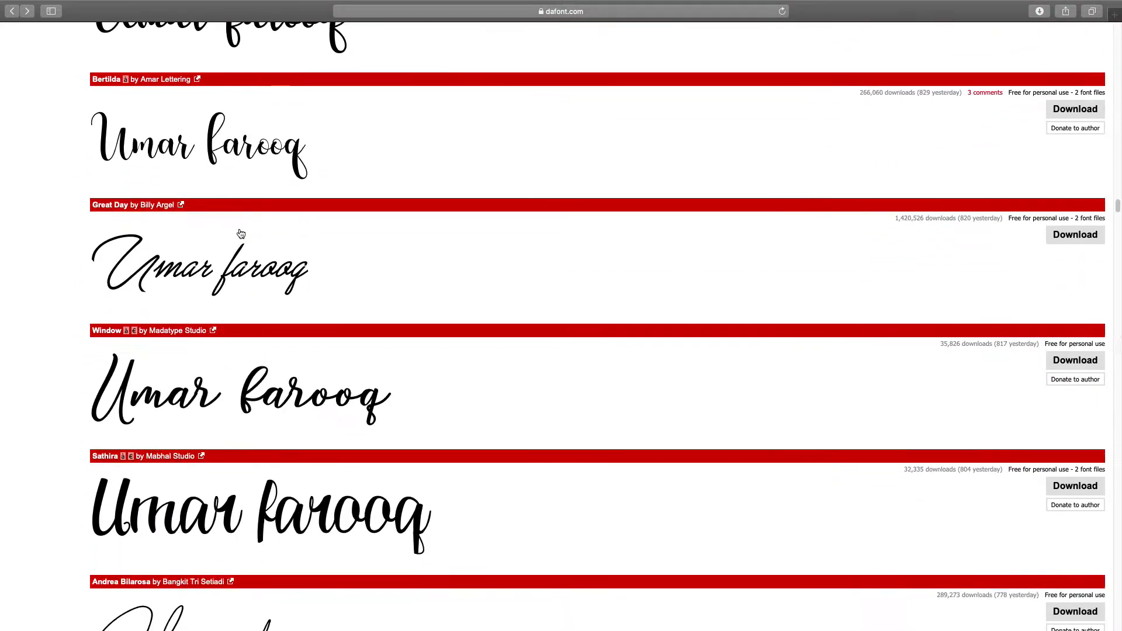
scroll(248, 260, "down", 9)
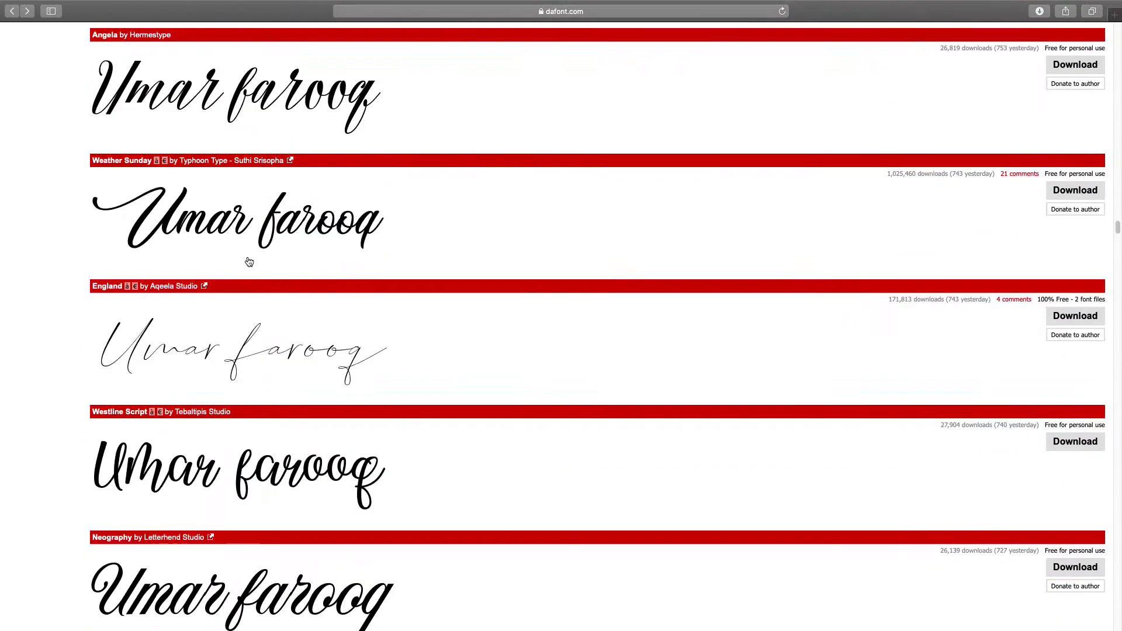
key("ctrl+Left")
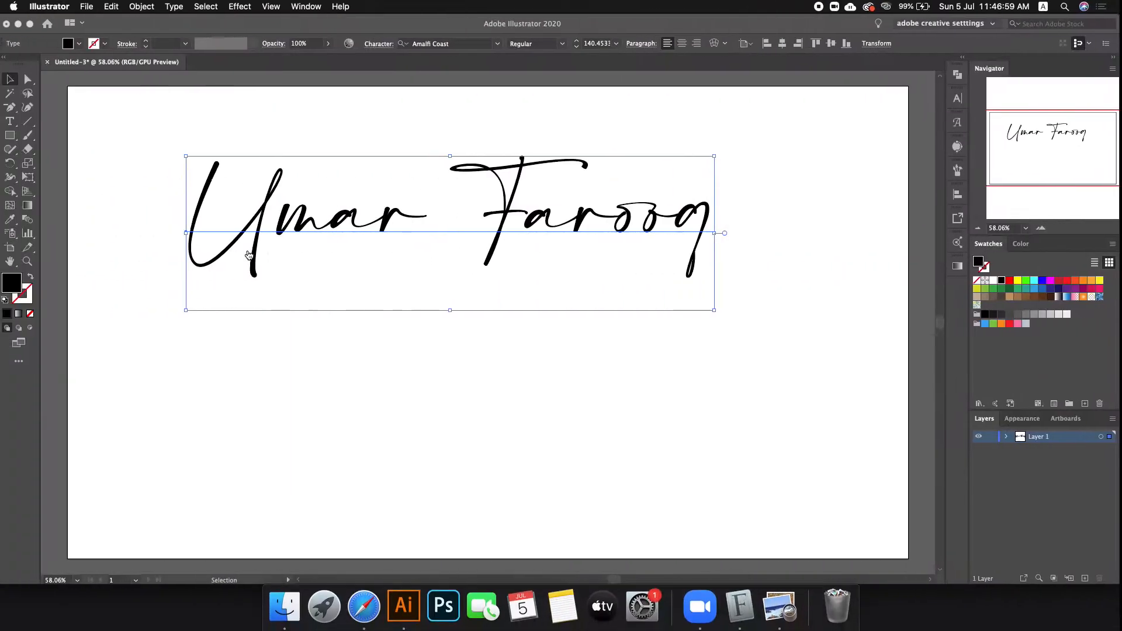
left_click_drag(297, 226, 297, 407)
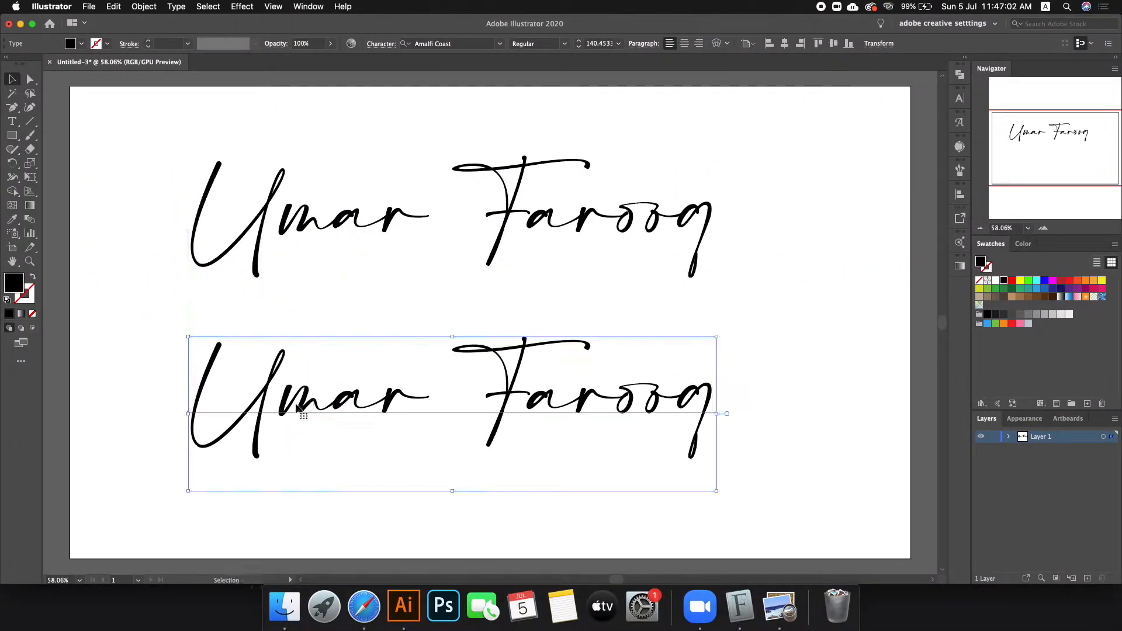
left_click(438, 44)
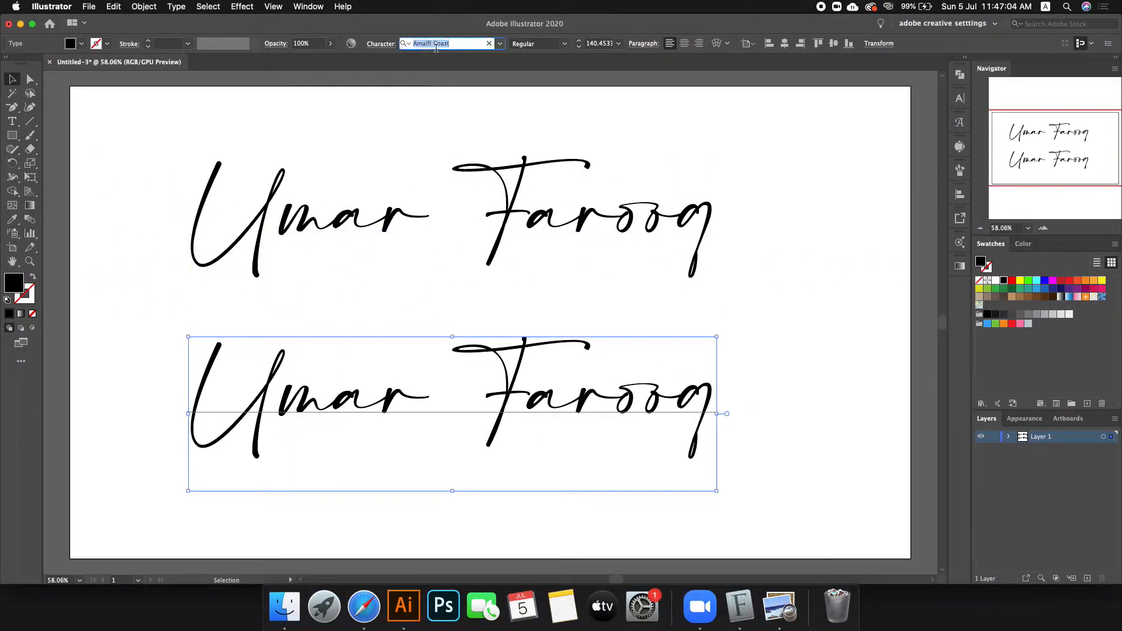
type("yes")
key("Return")
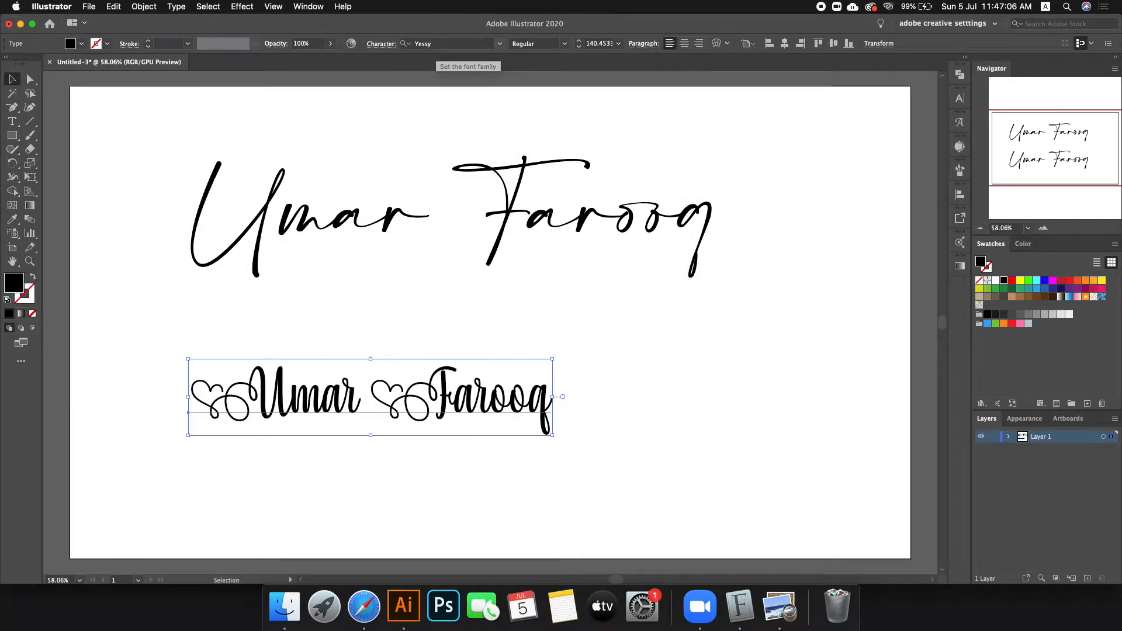
Step: Enlarge the Yessy copy under the original, then scale both signature lines down together
left_click_drag(554, 397, 704, 403)
left_click_drag(587, 403, 607, 377)
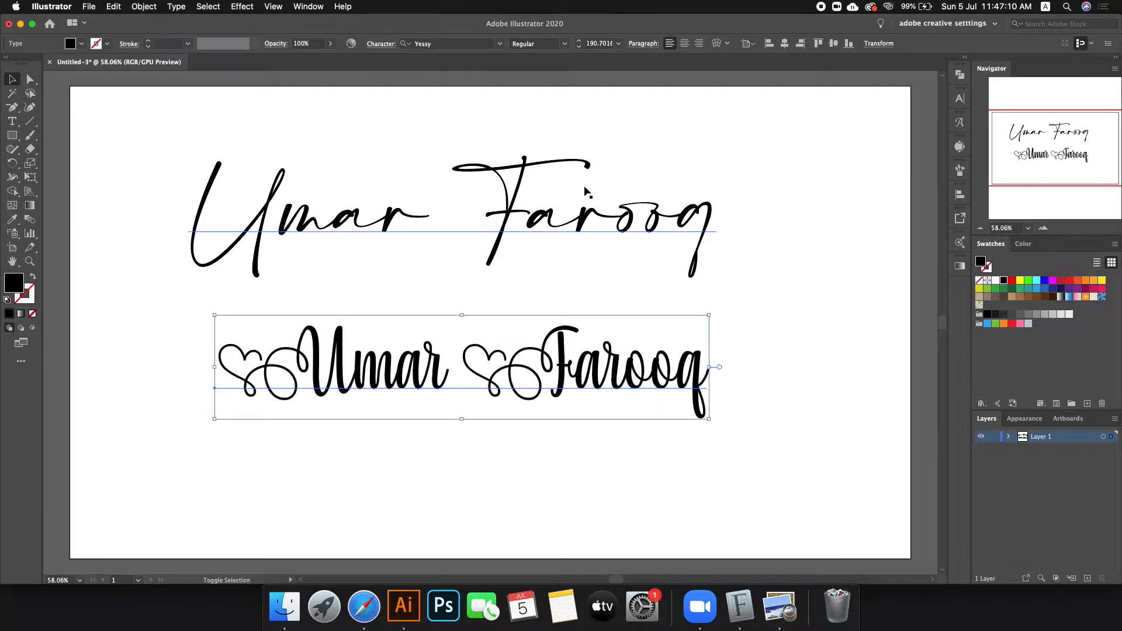
left_click(572, 240, "shift")
key("super+minus")
left_click_drag(691, 401, 439, 280)
left_click(489, 289)
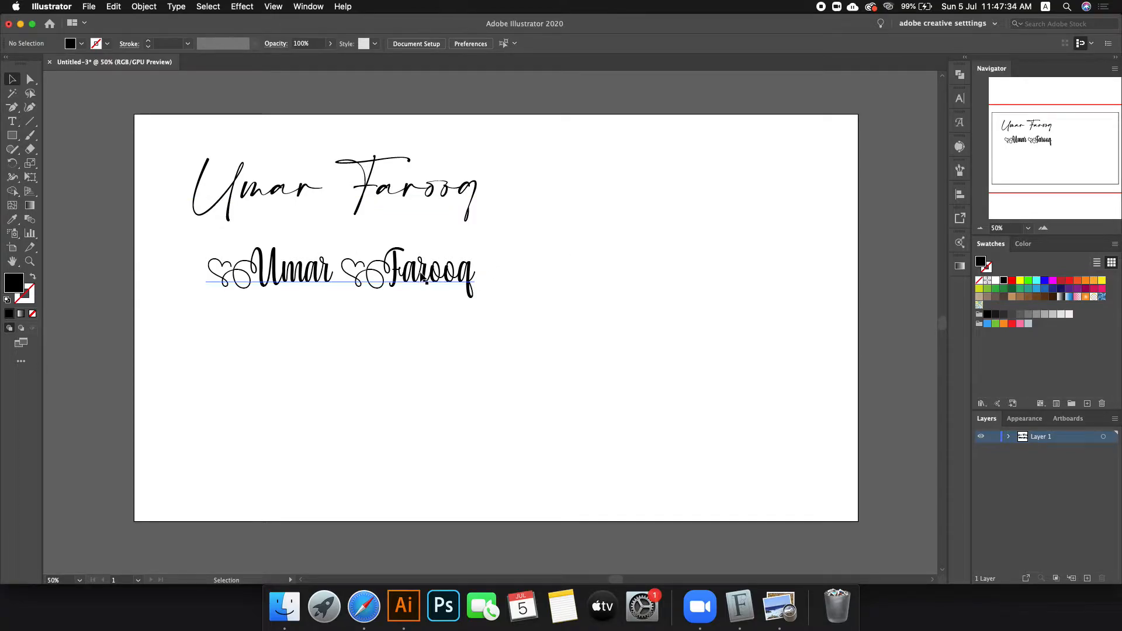
Step: Try searching 'fea' for the lower line's font, then cancel the search and deselect
left_click(412, 278)
left_click(470, 42)
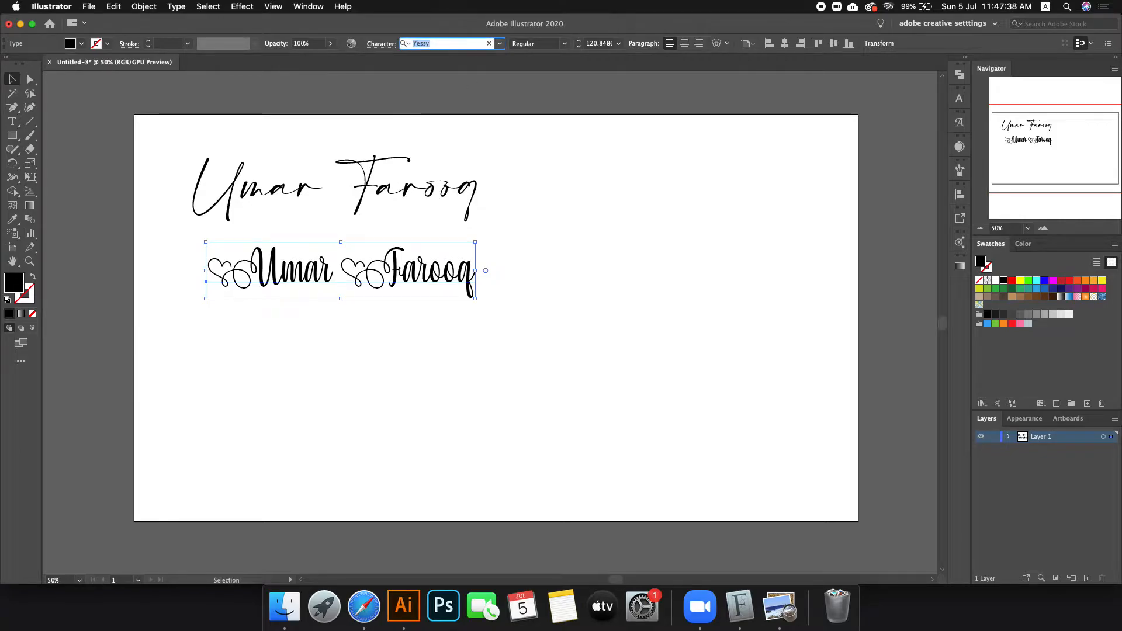
type("fea")
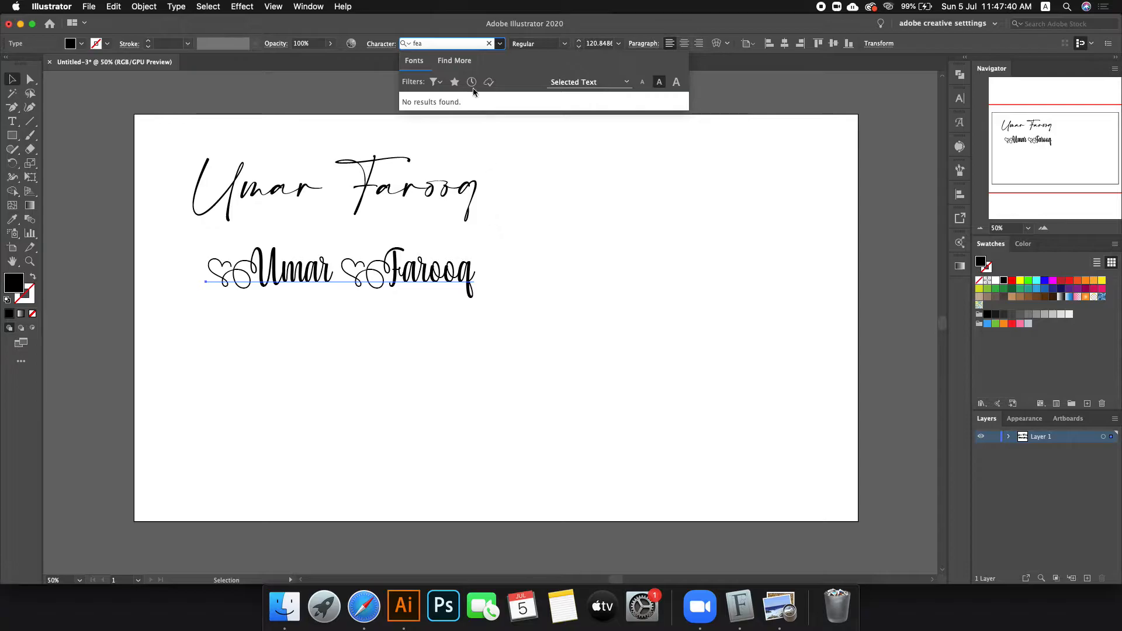
key("Escape")
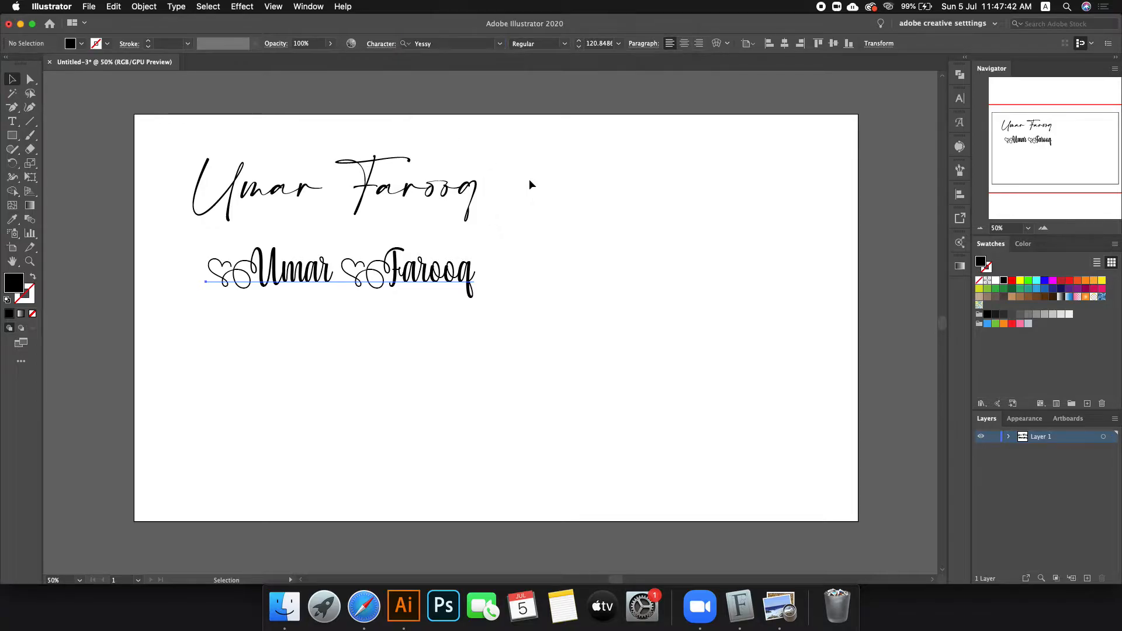
left_click(529, 181)
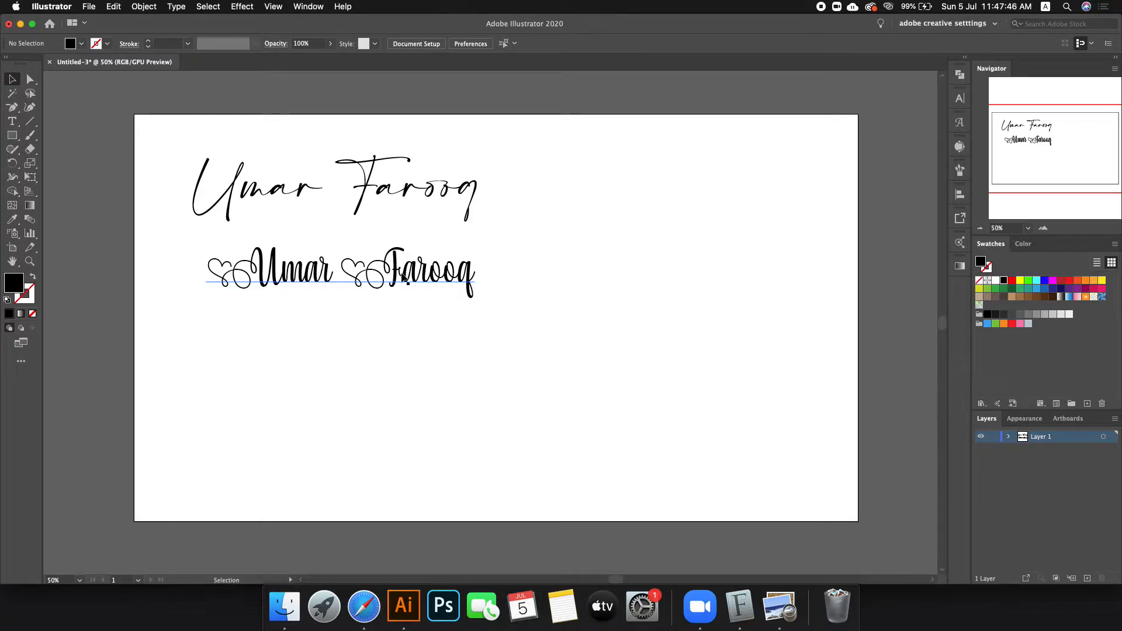
scroll(380, 279, "up", 1)
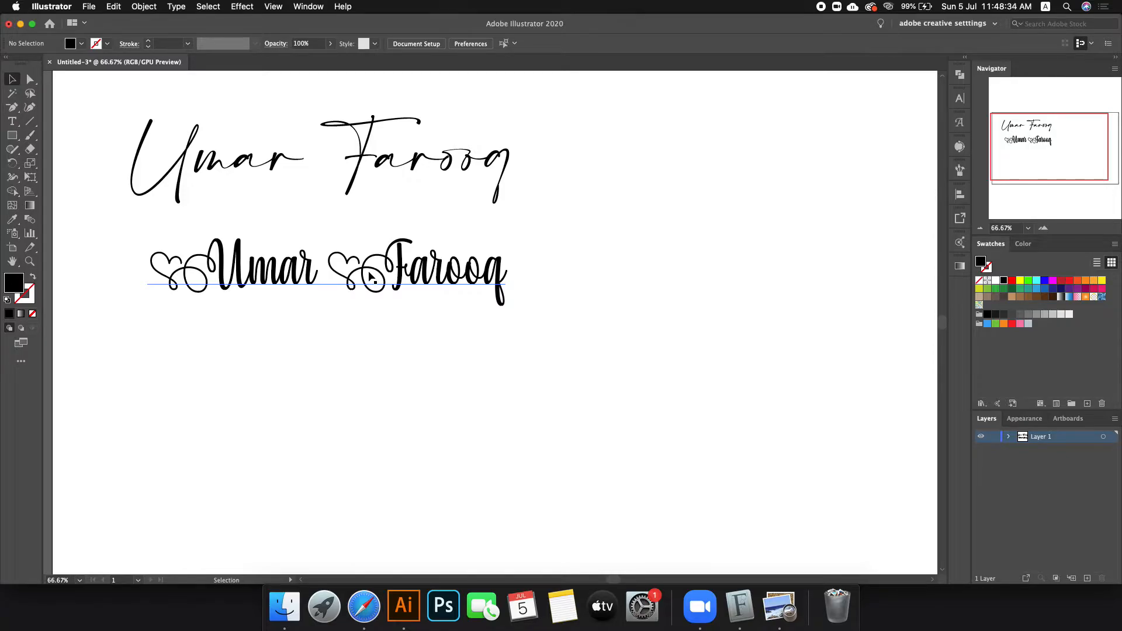
Step: Move the Yessy line further down, then nudge it back up slightly
left_click_drag(365, 282, 342, 341)
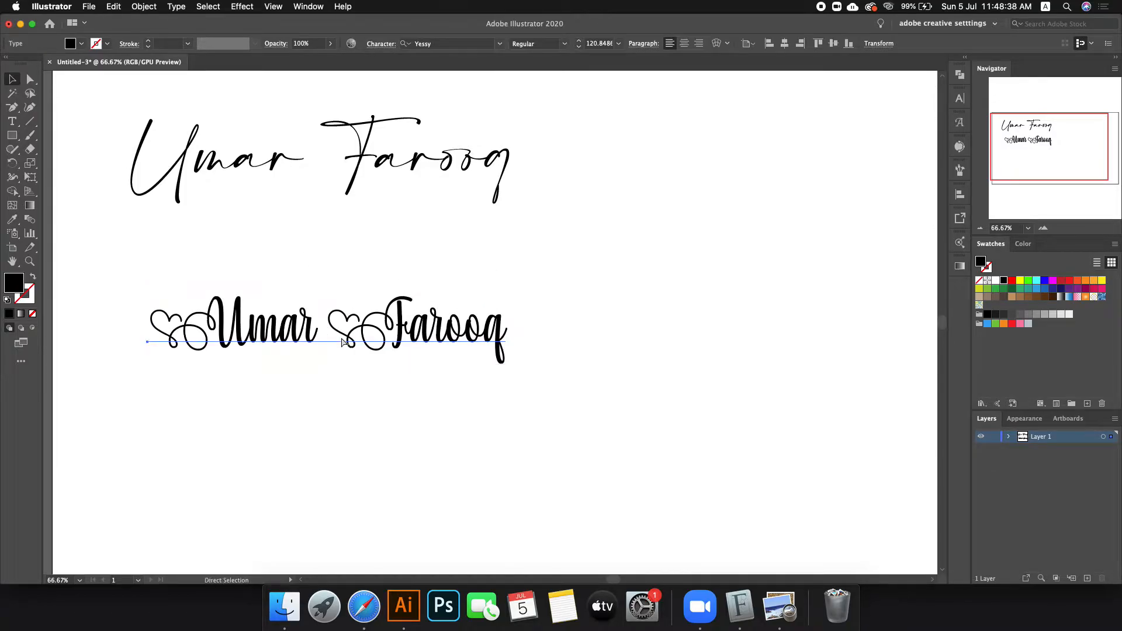
left_click(383, 417)
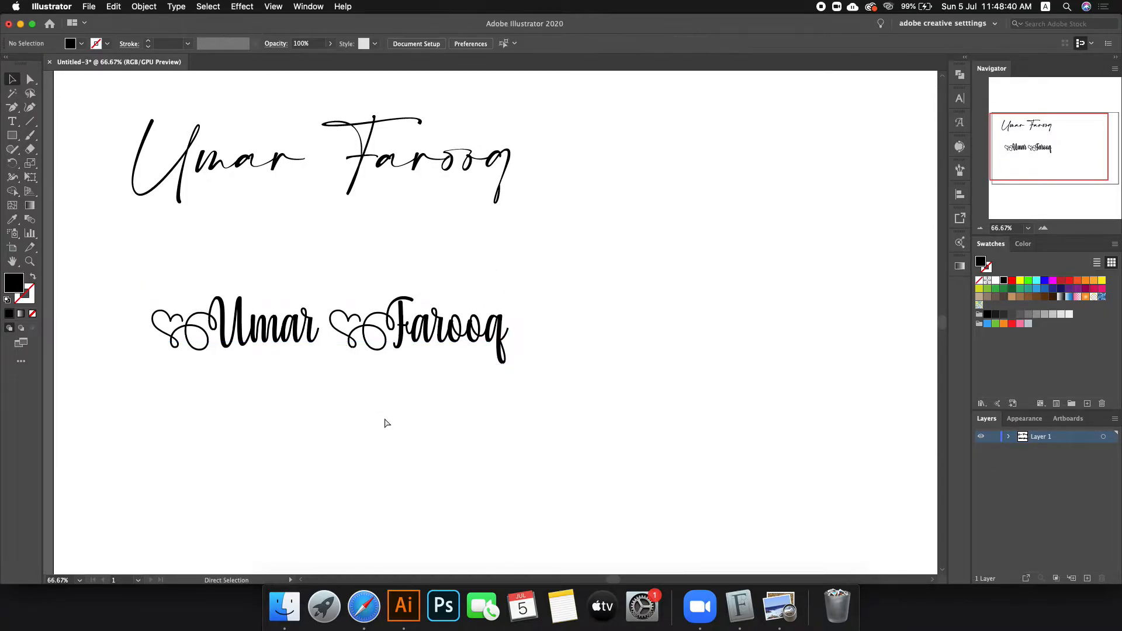
key("super+minus")
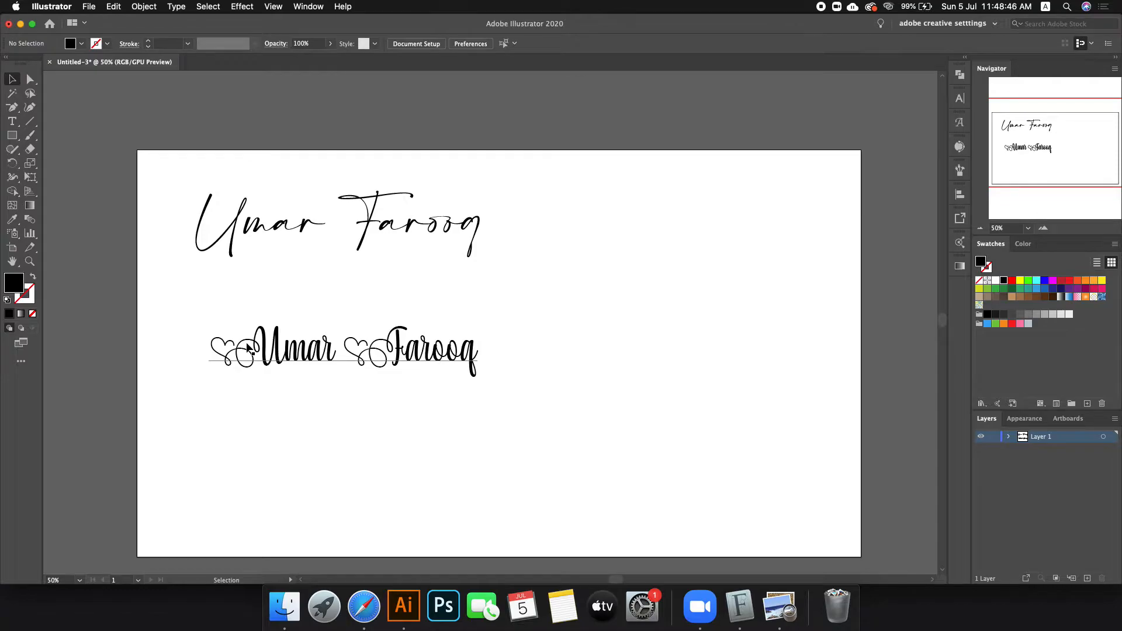
left_click_drag(247, 347, 289, 338)
Step: Search Google Images for 'signature logo' and copy a Fiverr signature-logo example image
left_click(363, 606)
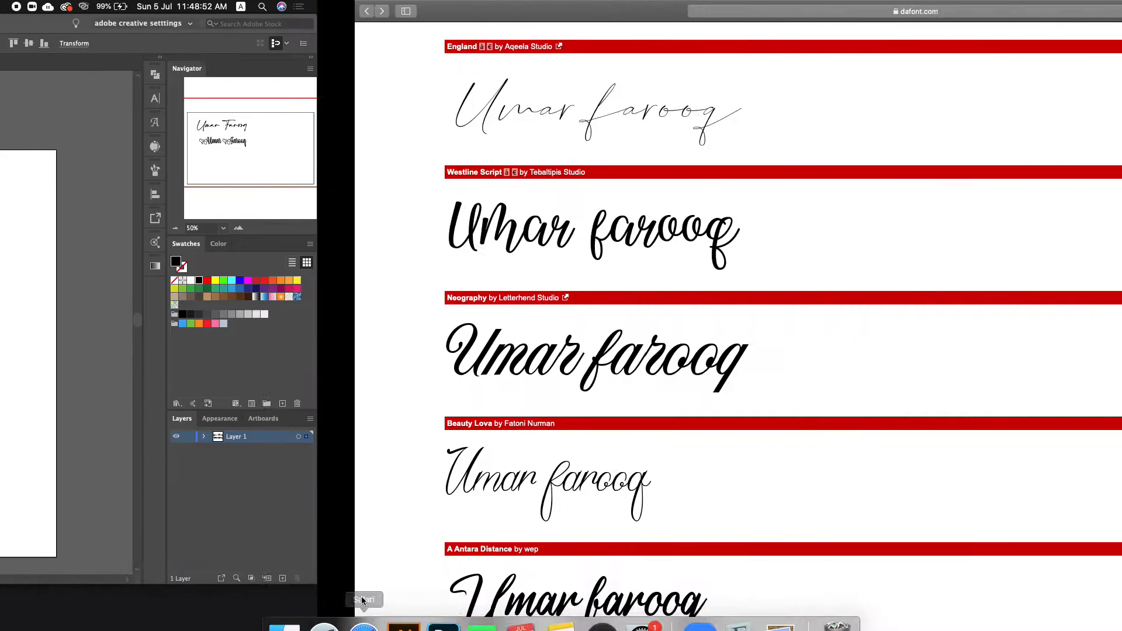
left_click(379, 11)
type("signature logo")
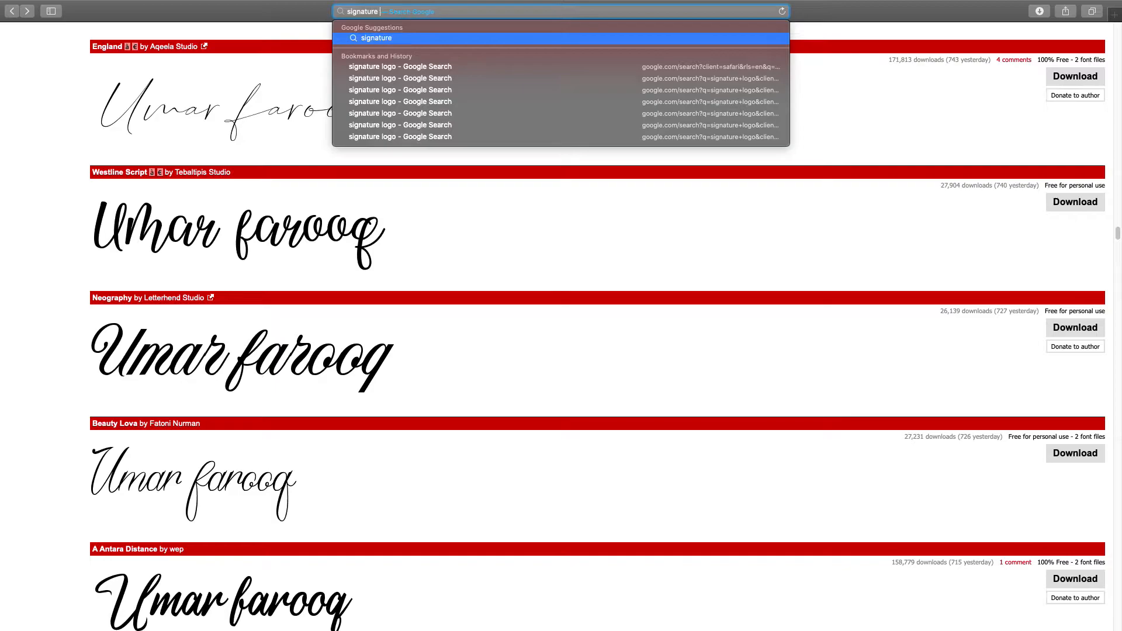
key("Return")
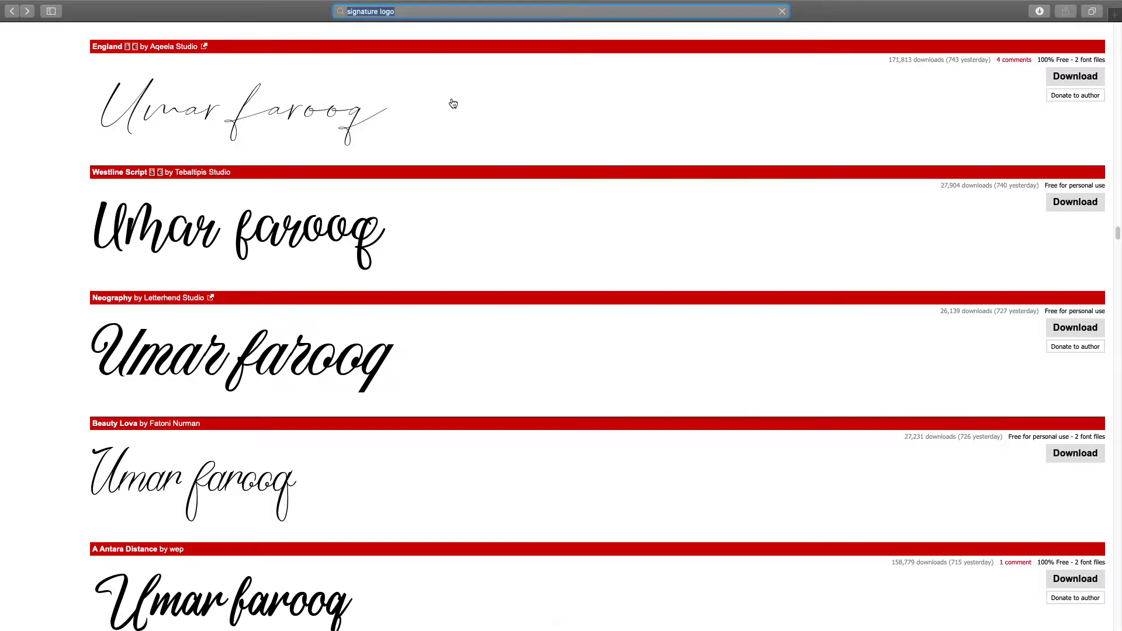
left_click(153, 82)
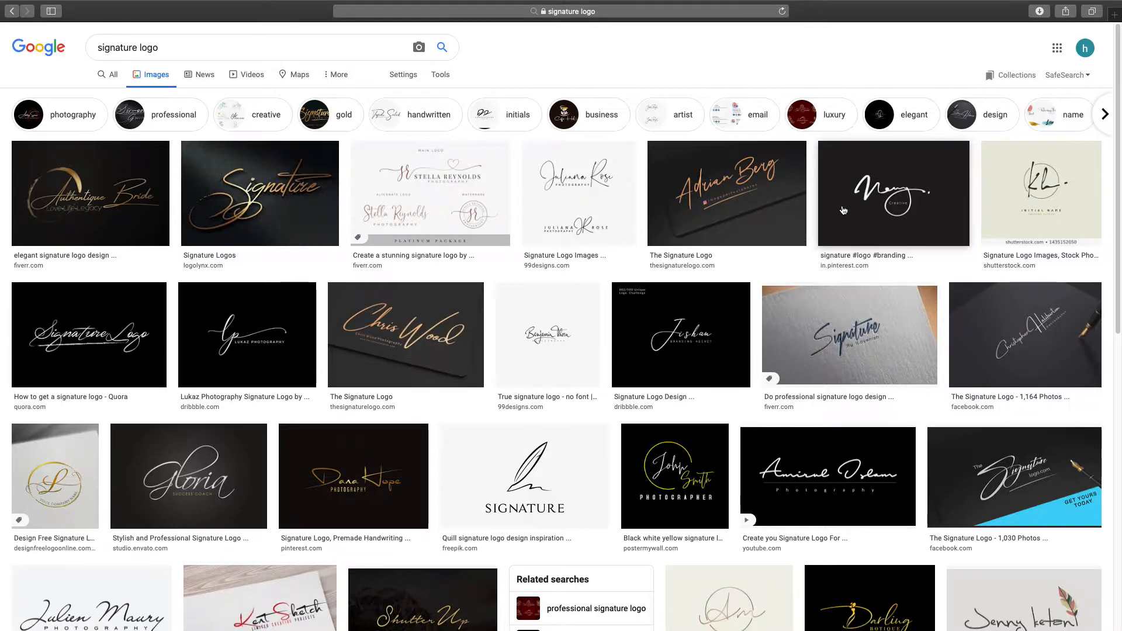
left_click(461, 192)
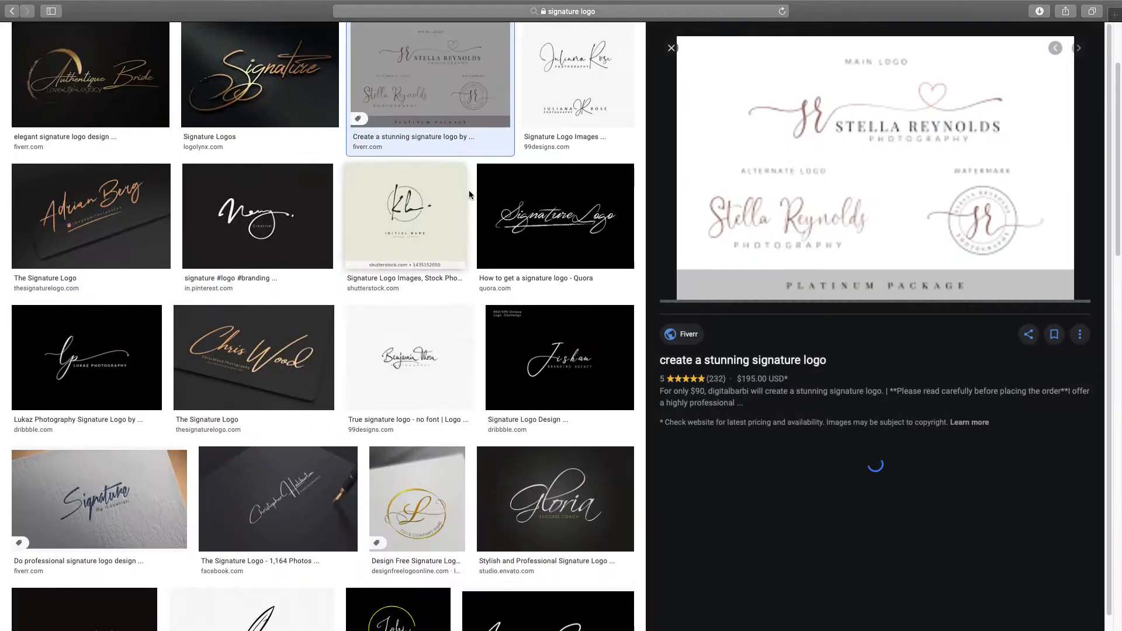
right_click(857, 89)
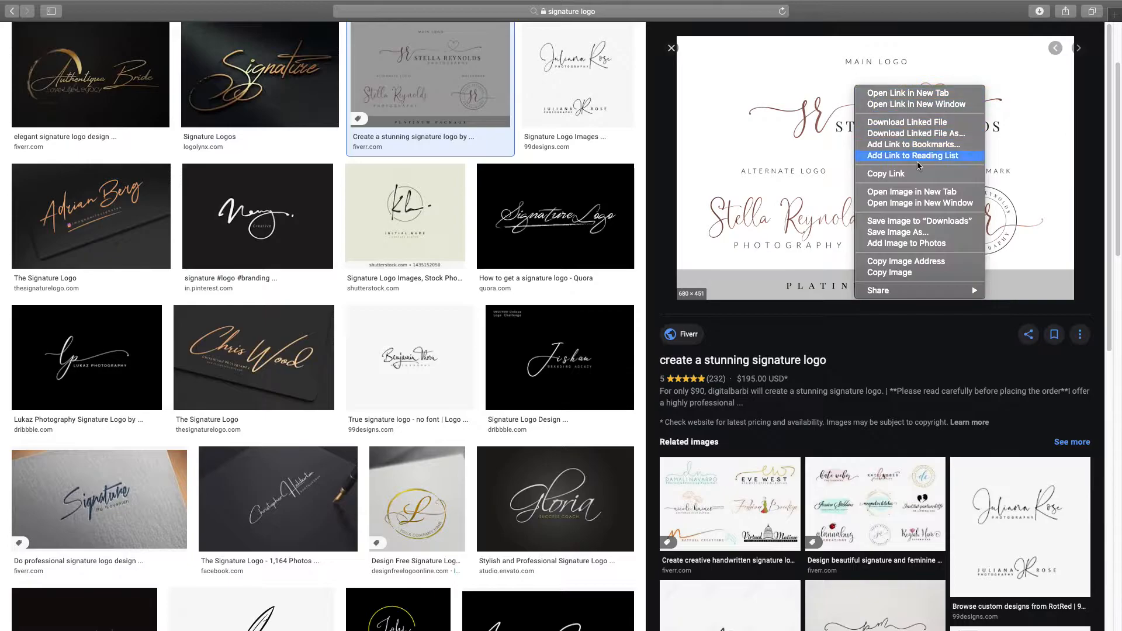
left_click(889, 272)
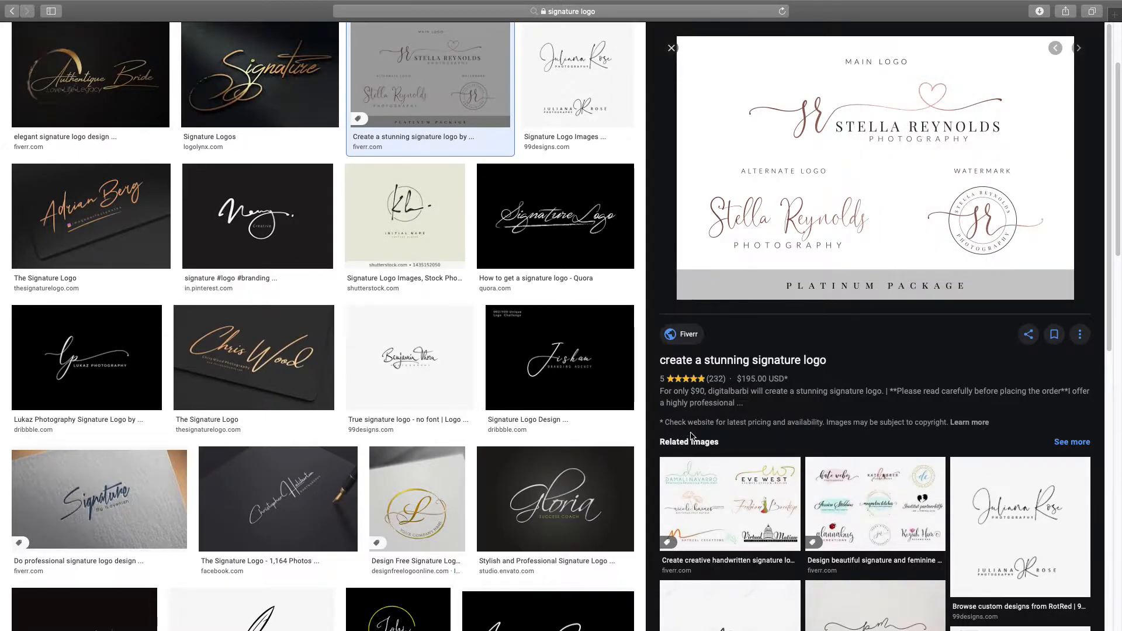
key("super+Tab")
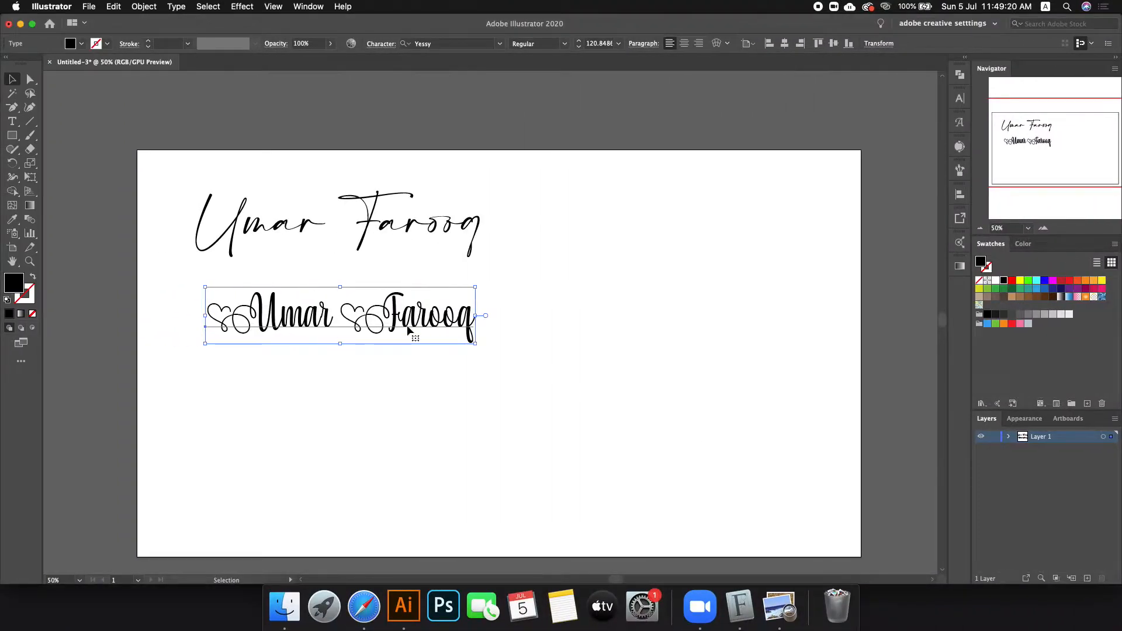
Step: Delete the Yessy copy, paste the signature-logo image and shrink it
key("Delete")
left_click(439, 291)
key("super+v")
left_click_drag(433, 351, 662, 211)
left_click_drag(823, 107, 774, 155)
Step: Move the reference logo off beside the artboard's right edge and select the signature text
scroll(597, 222, "up", 1)
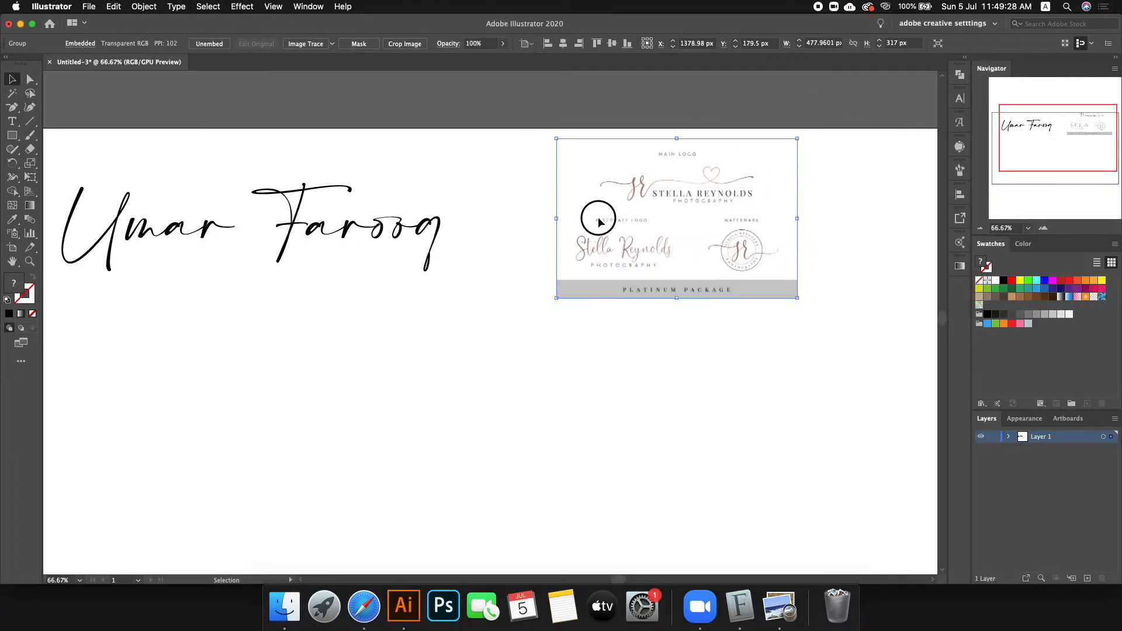
left_click_drag(597, 222, 608, 213)
scroll(608, 213, "down", 1)
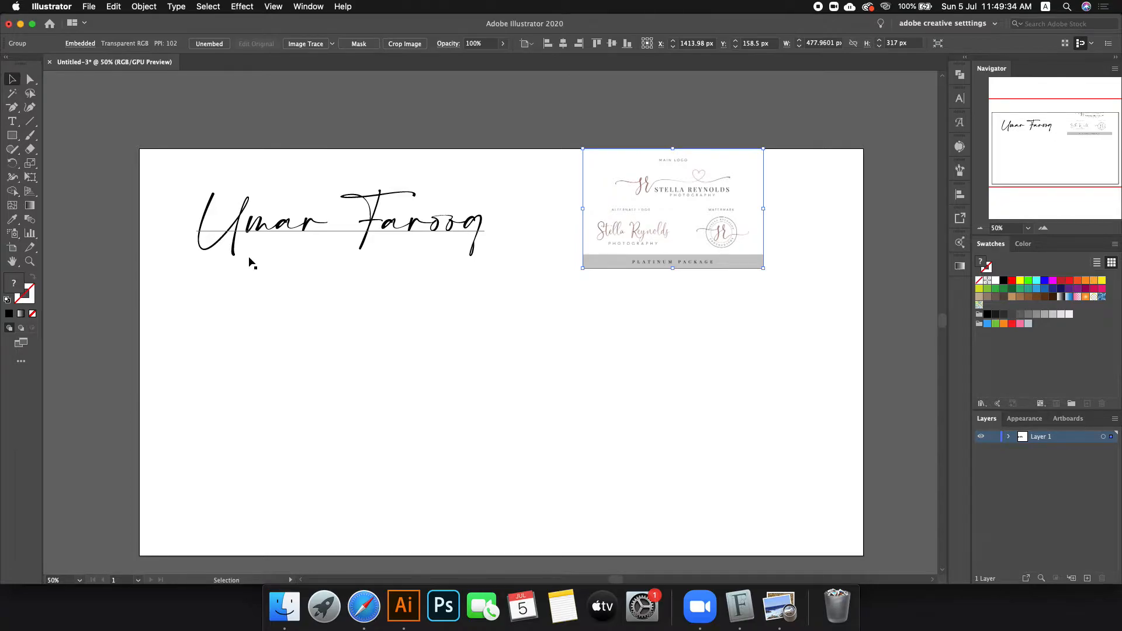
scroll(626, 236, "down", 1)
left_click_drag(622, 209, 801, 208)
left_click(713, 183)
scroll(813, 201, "up", 1)
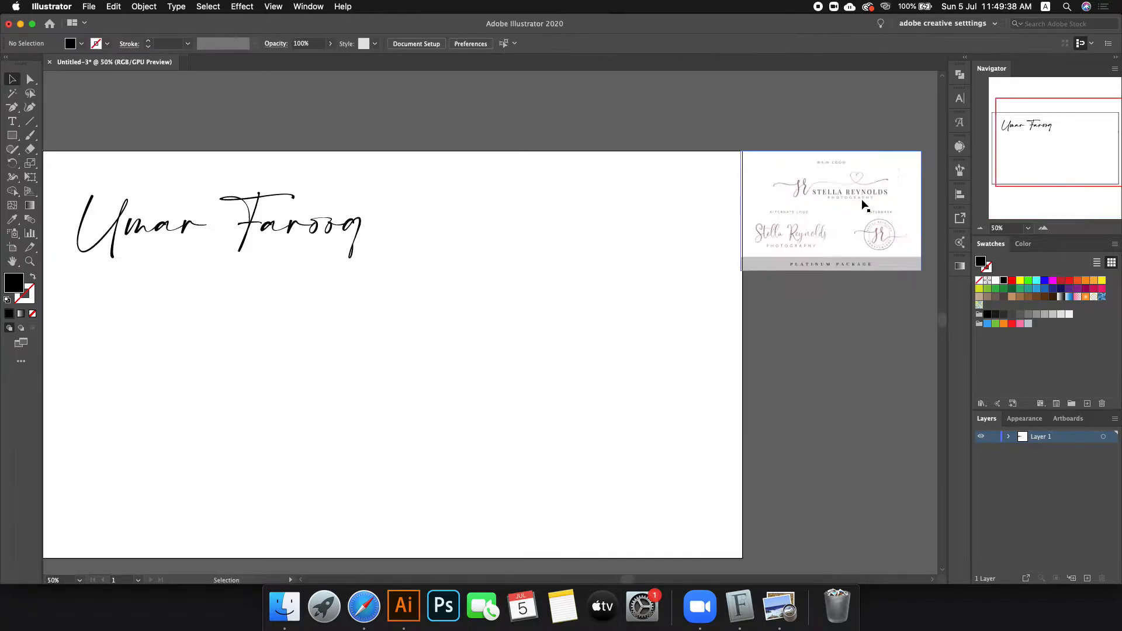
scroll(863, 204, "up", 2)
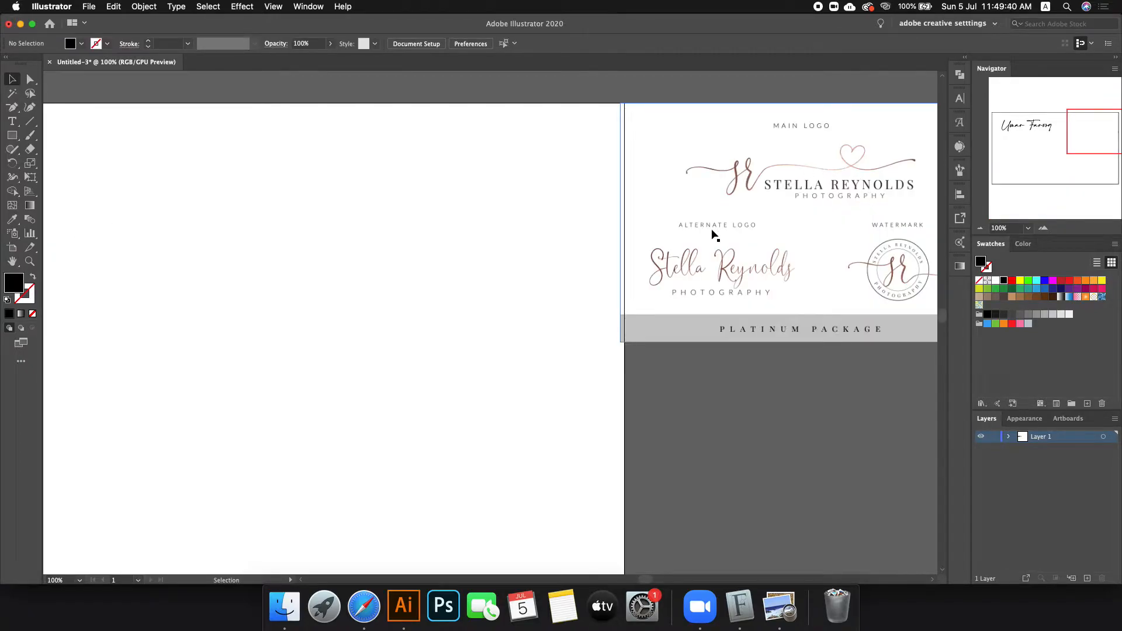
scroll(714, 235, "down", 3)
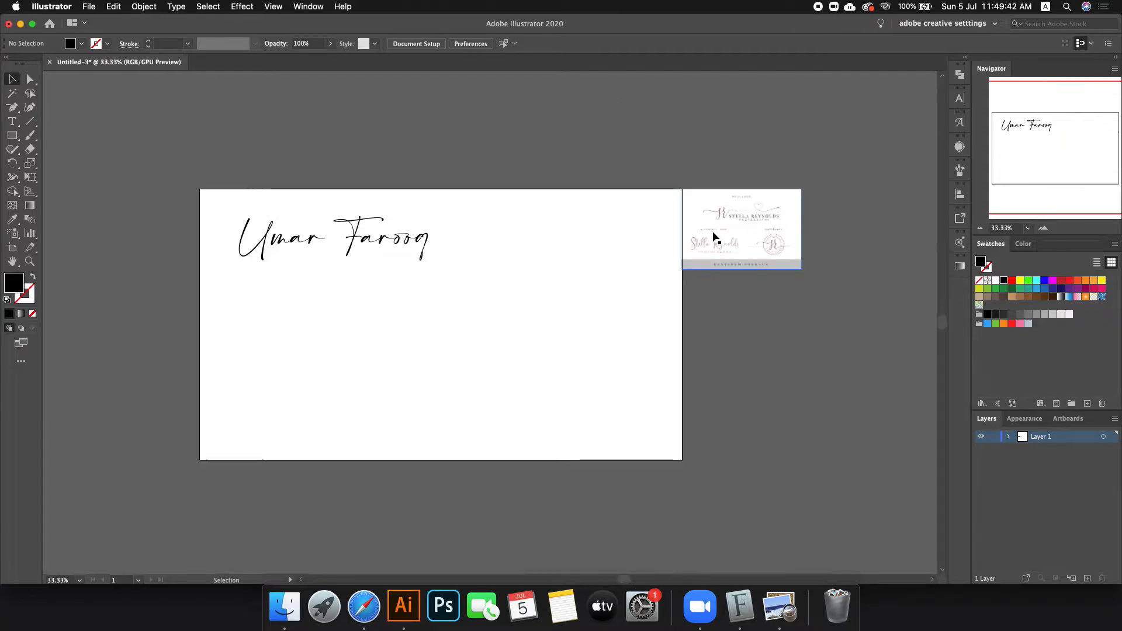
scroll(348, 229, "up", 1)
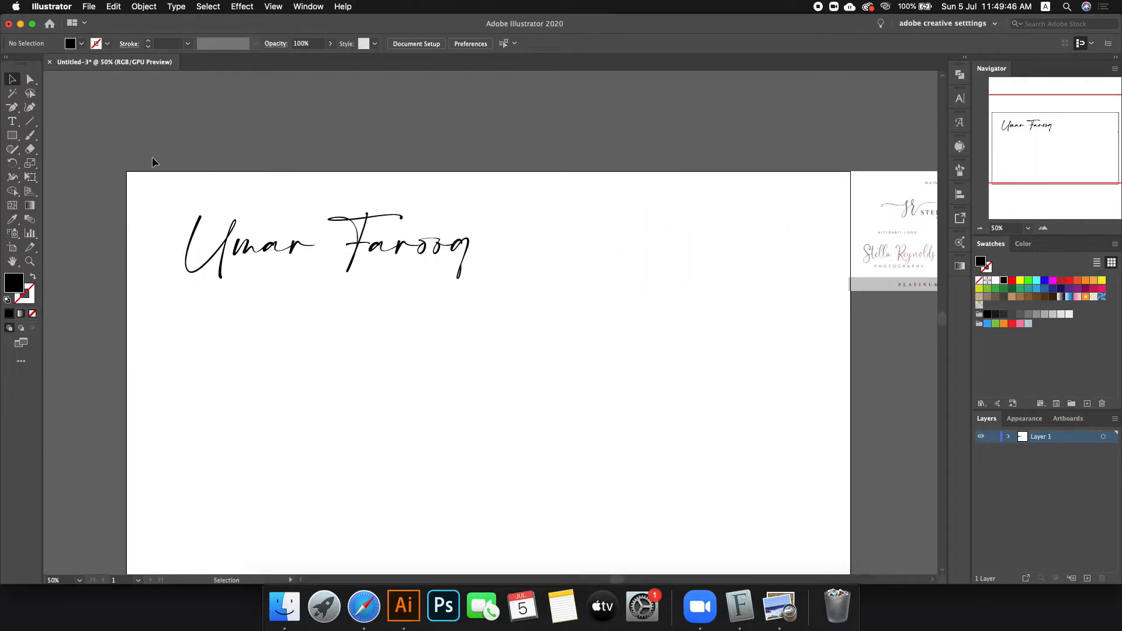
left_click(332, 250)
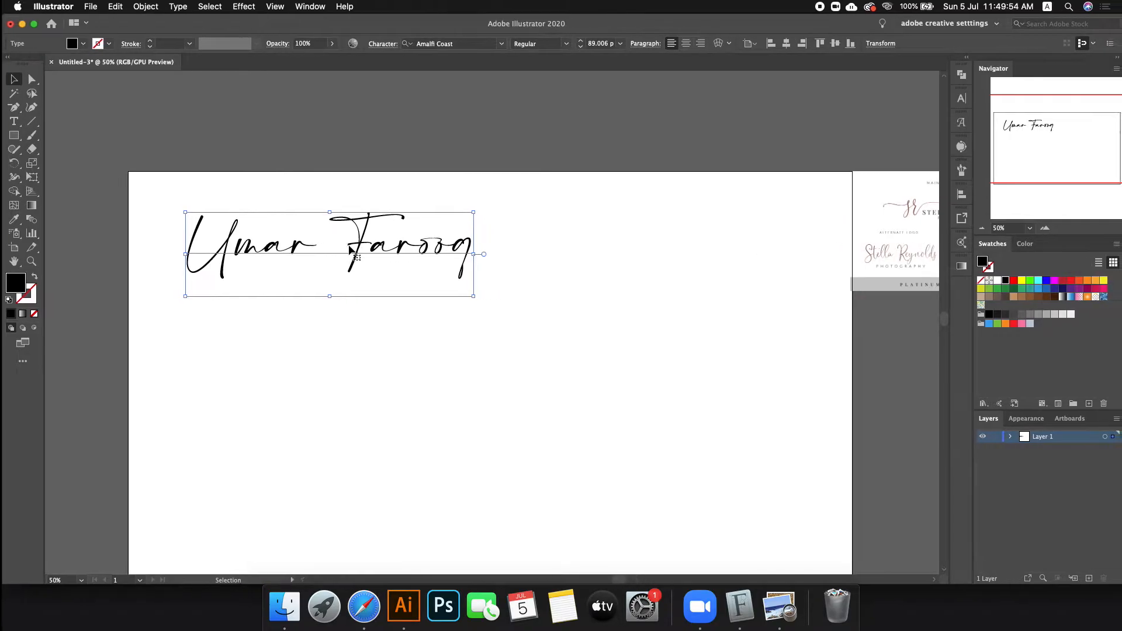
key("ctrl+Right")
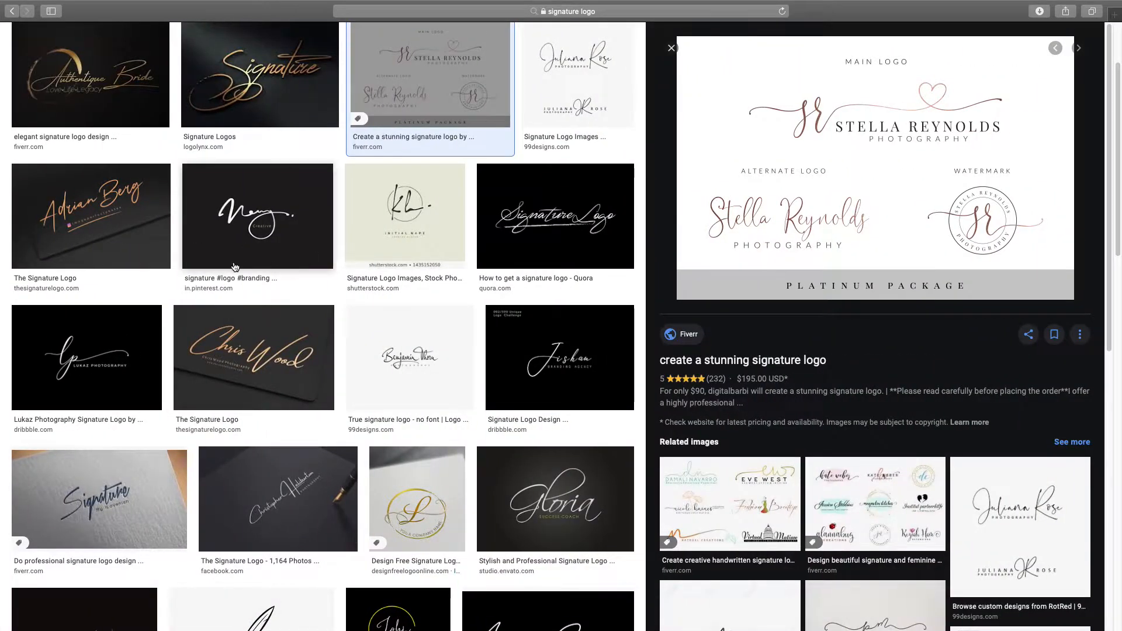
Step: Preview the white handwritten, KL initials and photography signature logos in the image results
left_click(261, 214)
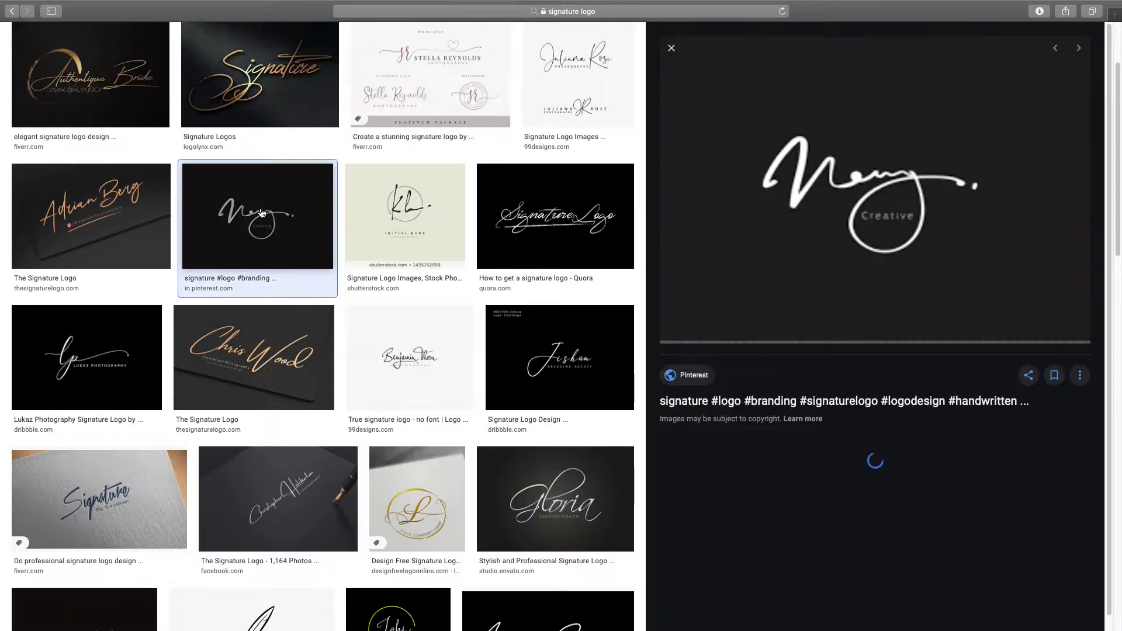
left_click(413, 212)
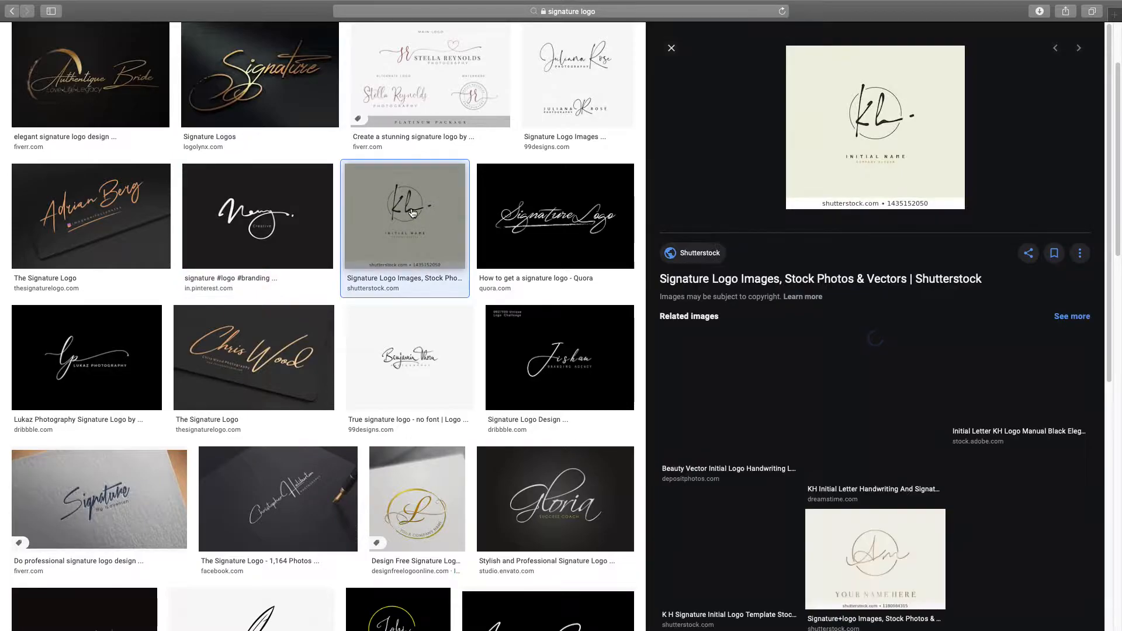
scroll(412, 212, "down", 1)
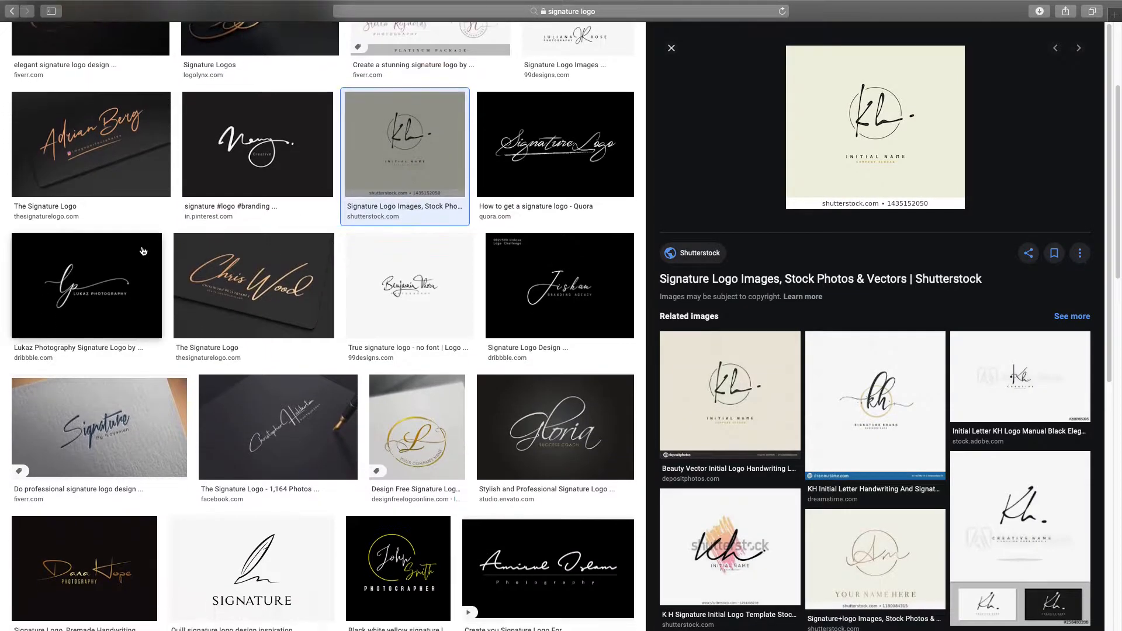
left_click(104, 299)
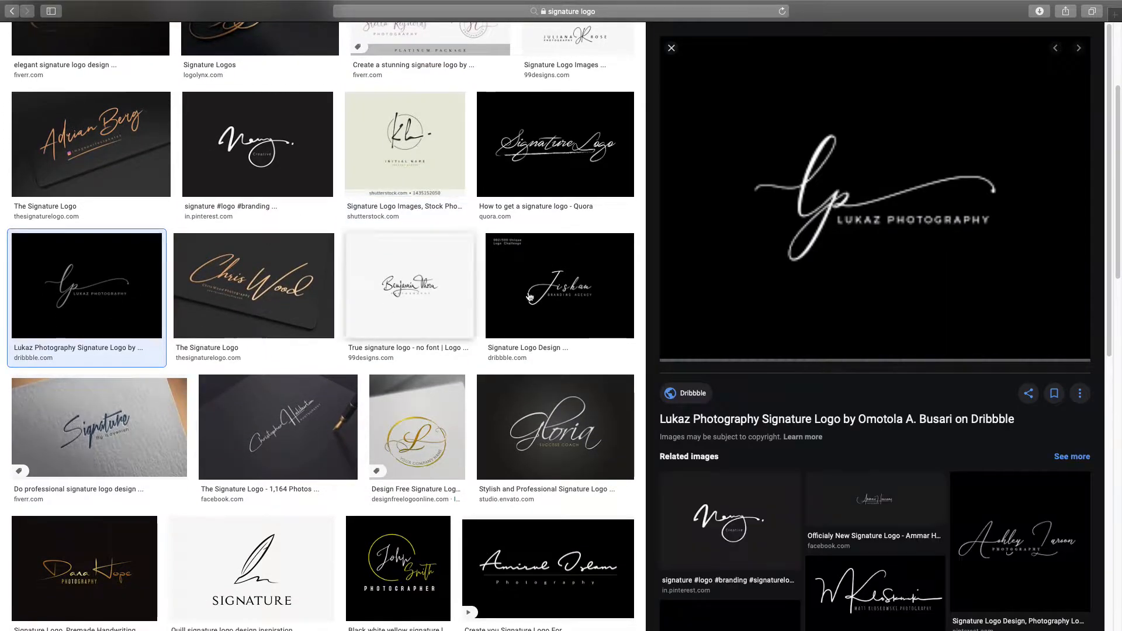
left_click(300, 174)
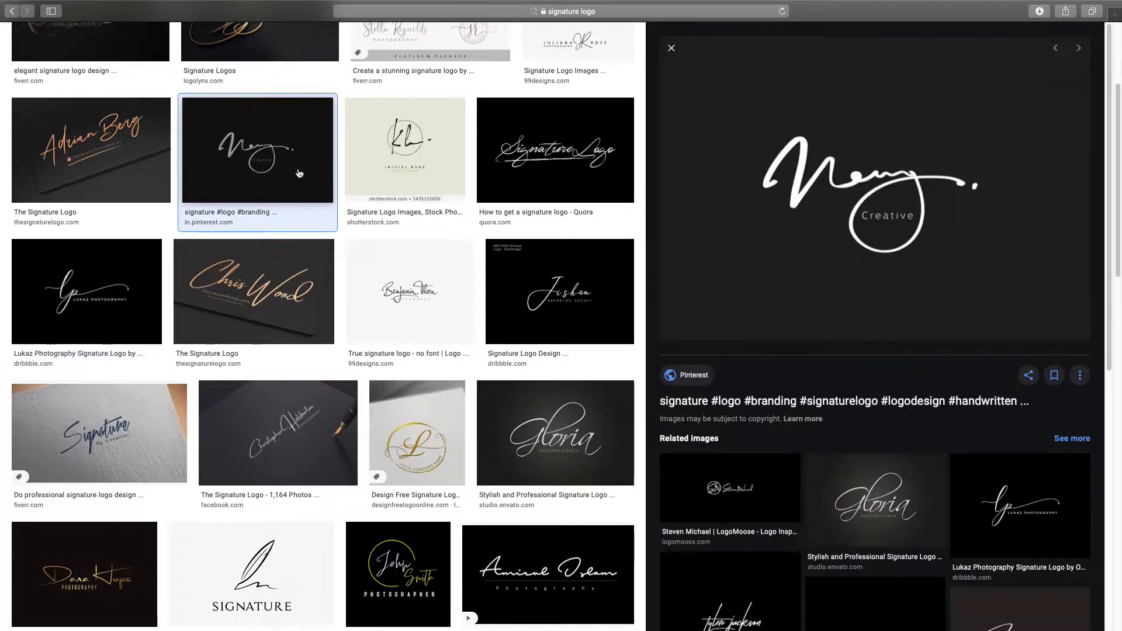
Step: Preview the quill SIGNATURE logo and square handwritten photography logo, then return to Illustrator
scroll(304, 174, "down", 3)
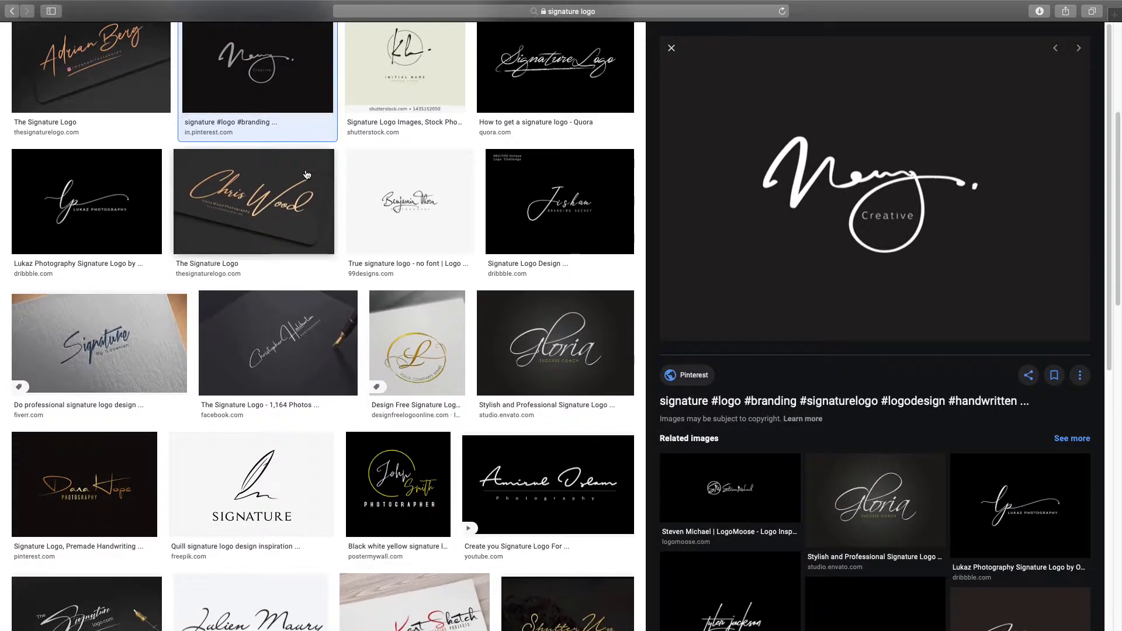
scroll(306, 174, "down", 5)
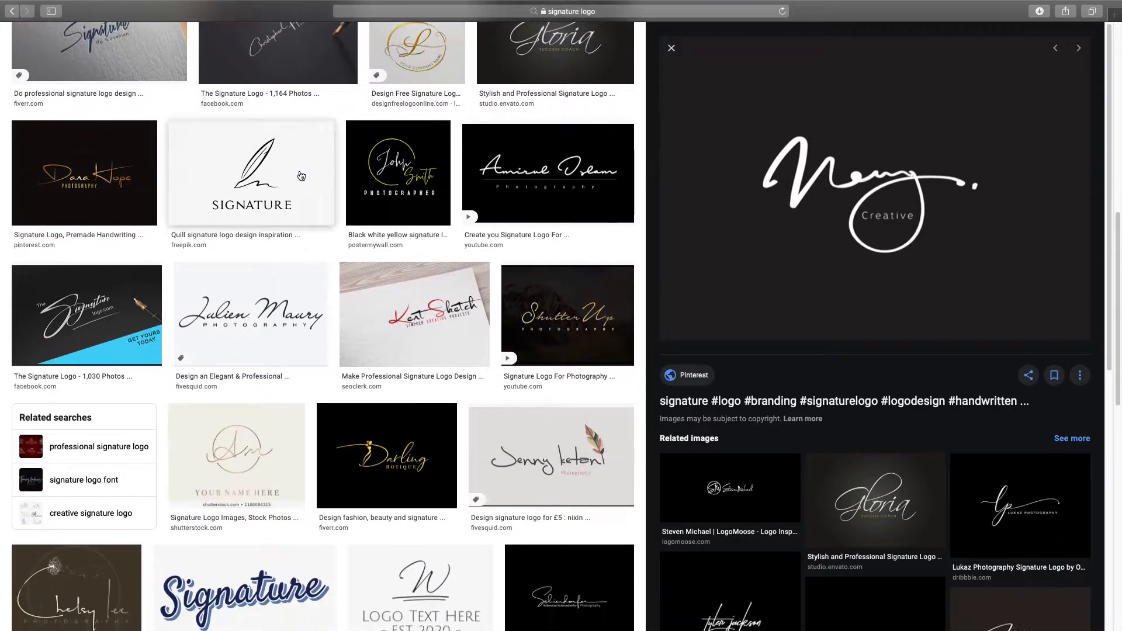
left_click(280, 176)
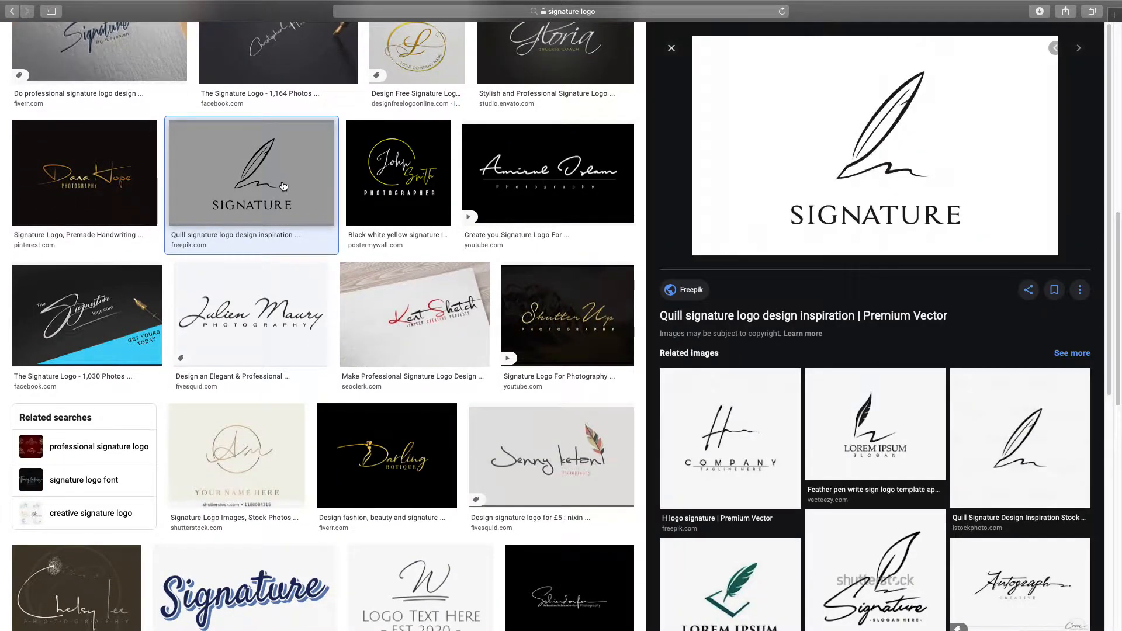
scroll(284, 183, "down", 4)
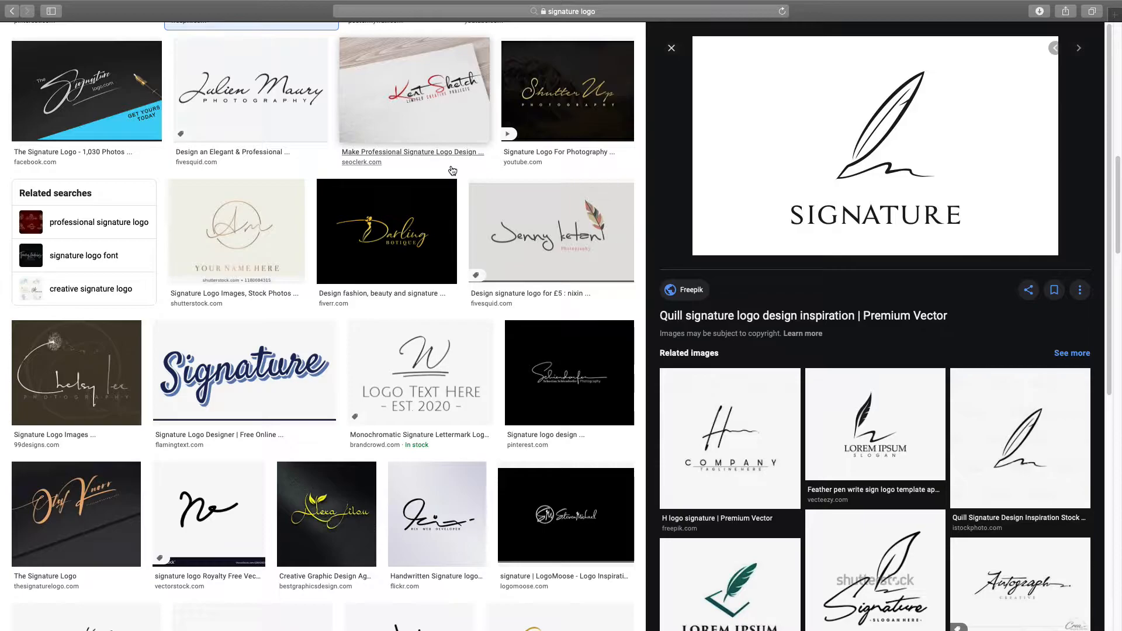
scroll(453, 170, "down", 10)
scroll(452, 170, "up", 2)
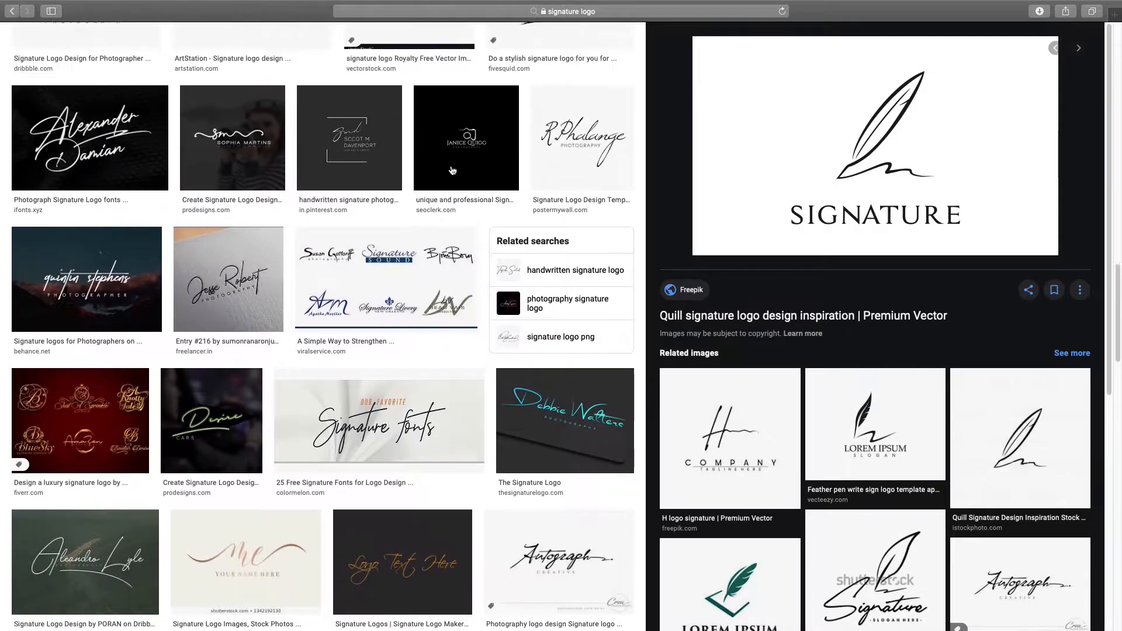
left_click(349, 183)
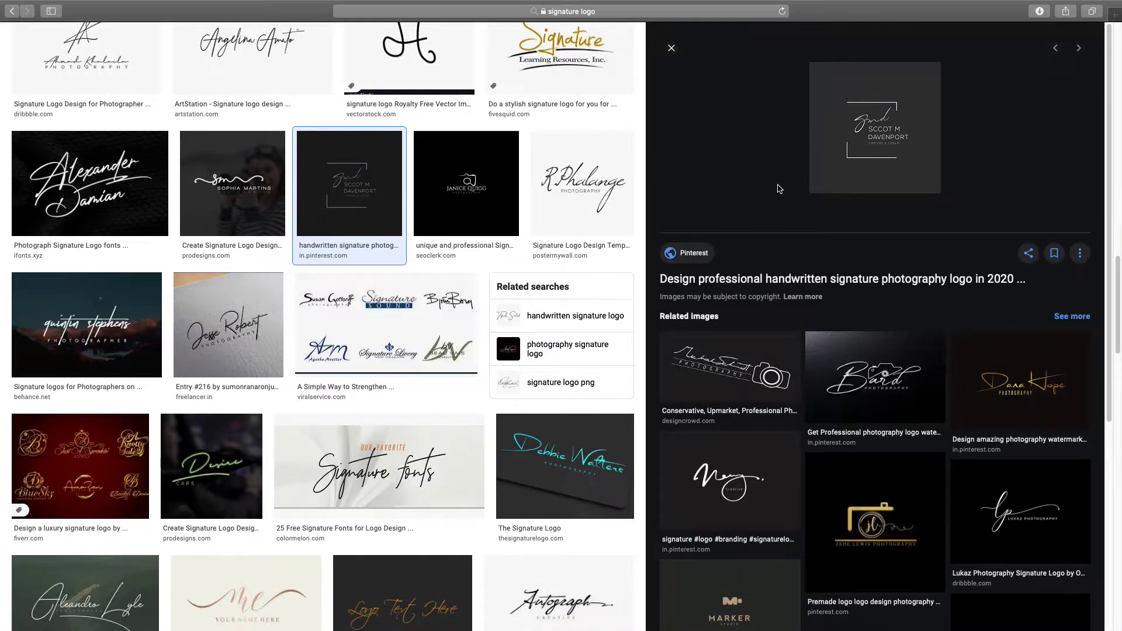
key("ctrl+Left")
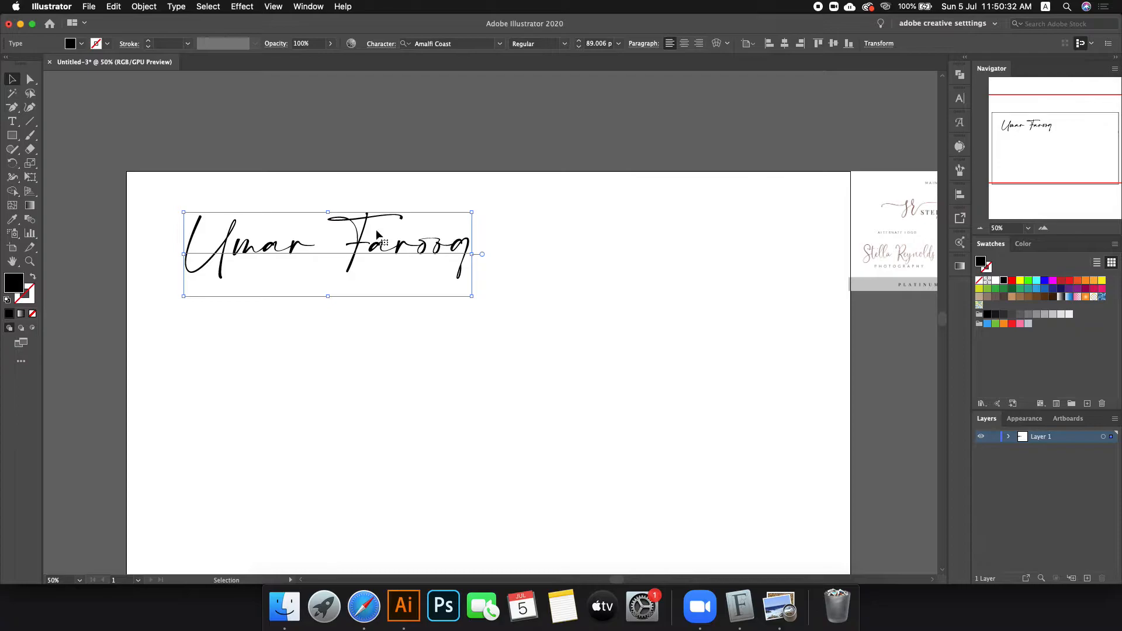
Step: Move the signature up-left and type 'uf' as new text below it
left_click_drag(298, 254, 252, 208)
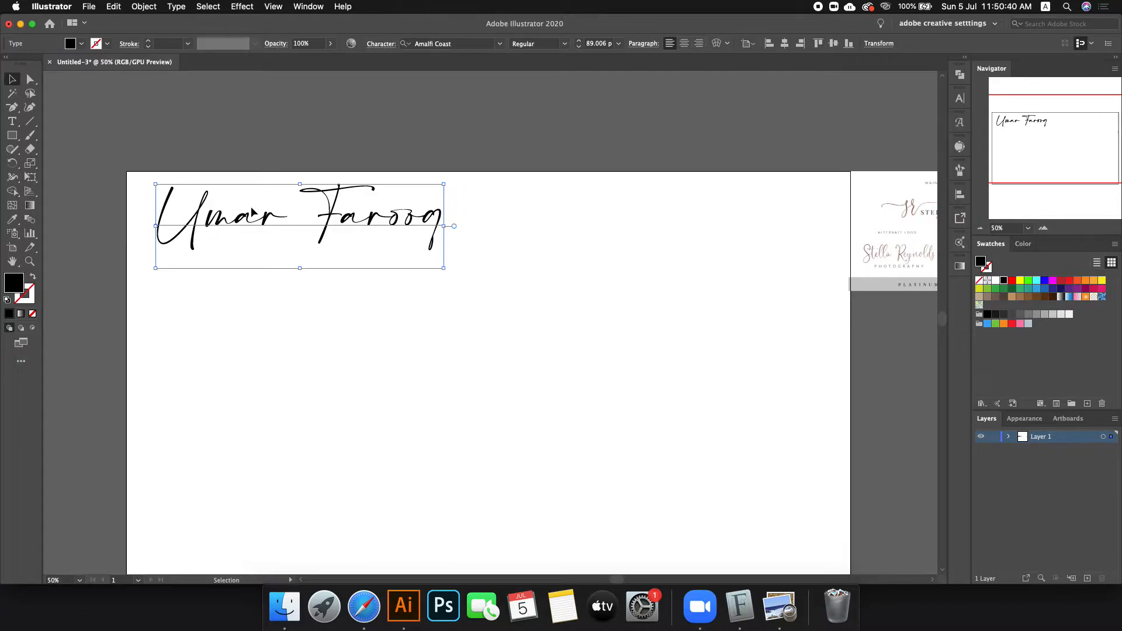
key("t")
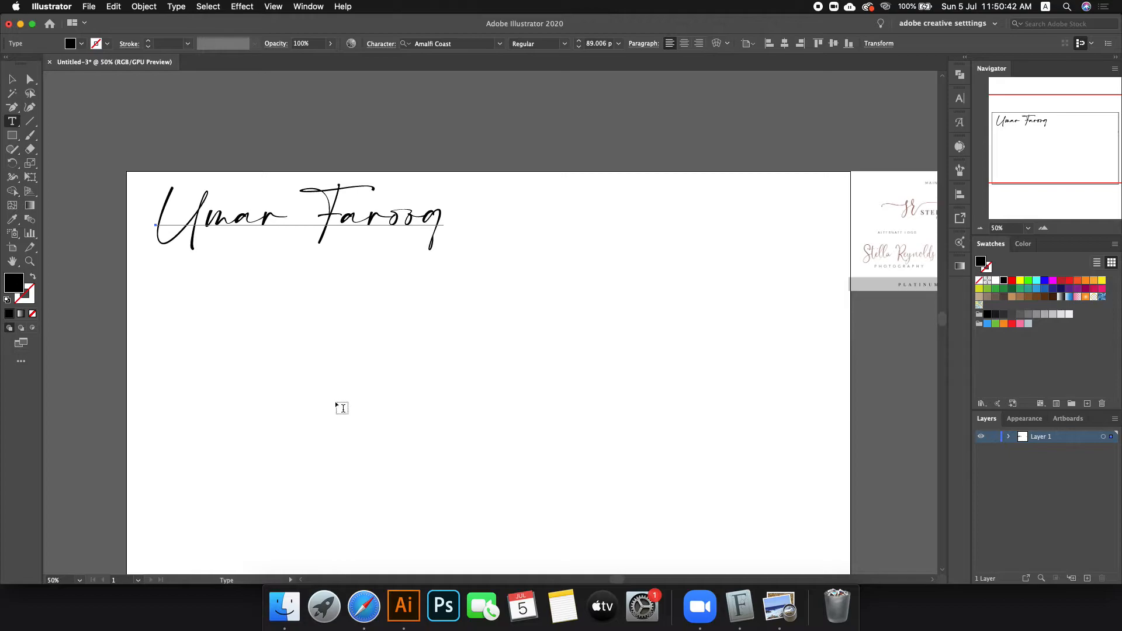
left_click(336, 401)
type("uf")
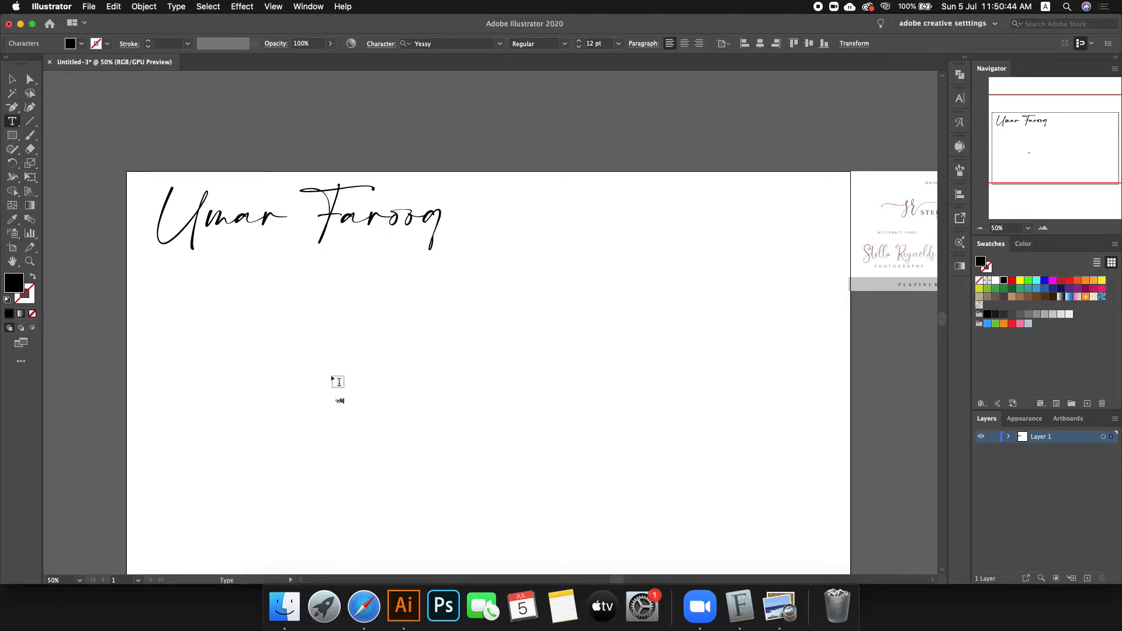
Step: Enlarge the Uf text and eyedropper the signature's Amalfi Coast font onto it
left_click(11, 78)
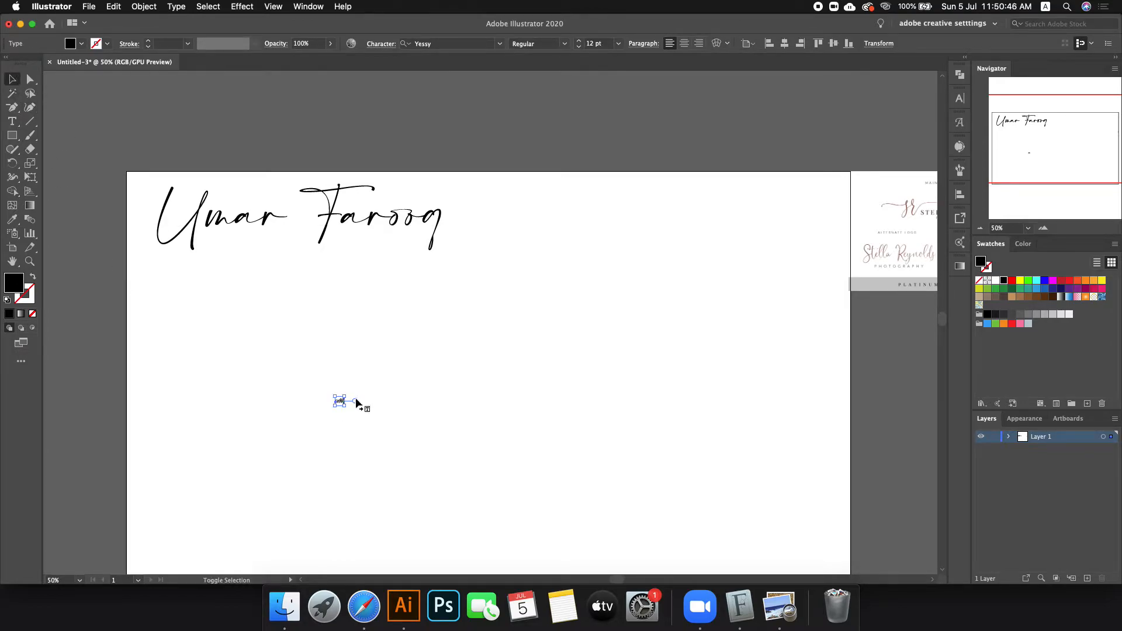
left_click(383, 408)
left_click_drag(382, 408, 492, 420)
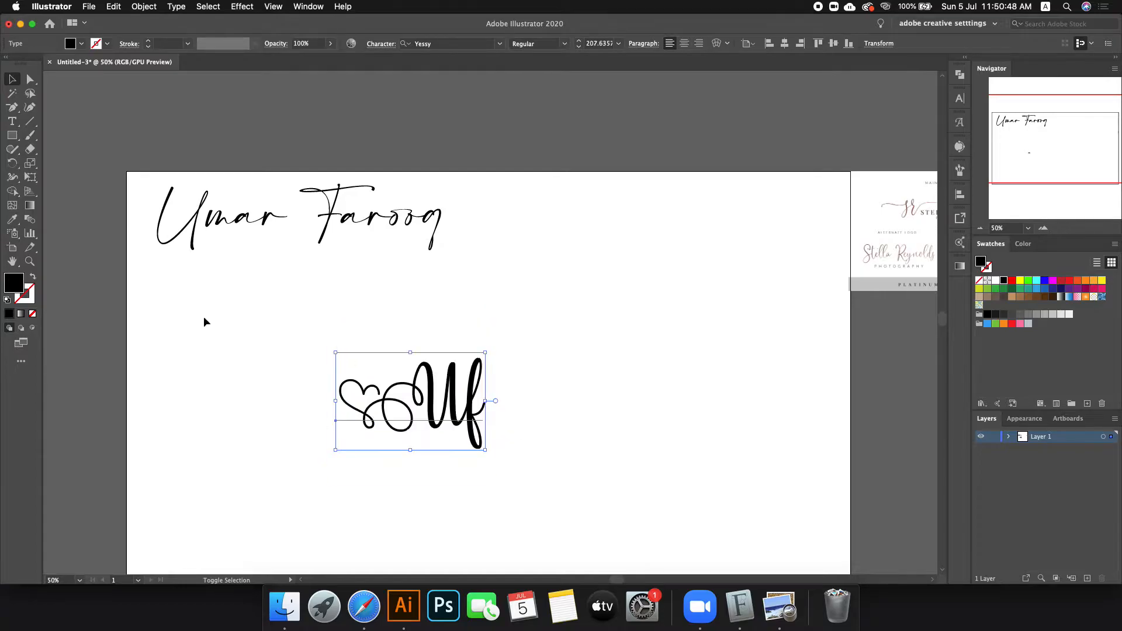
key("i")
left_click(272, 226)
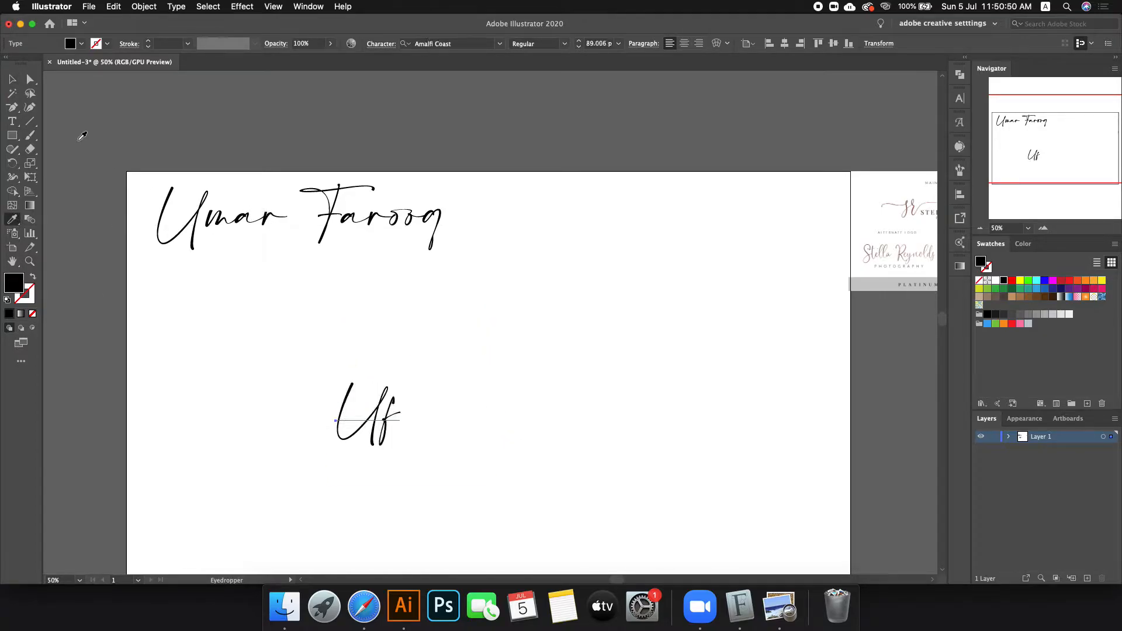
left_click(10, 80)
Step: Select the letter f inside Uf, then move the monogram up and right
scroll(382, 413, "up", 2)
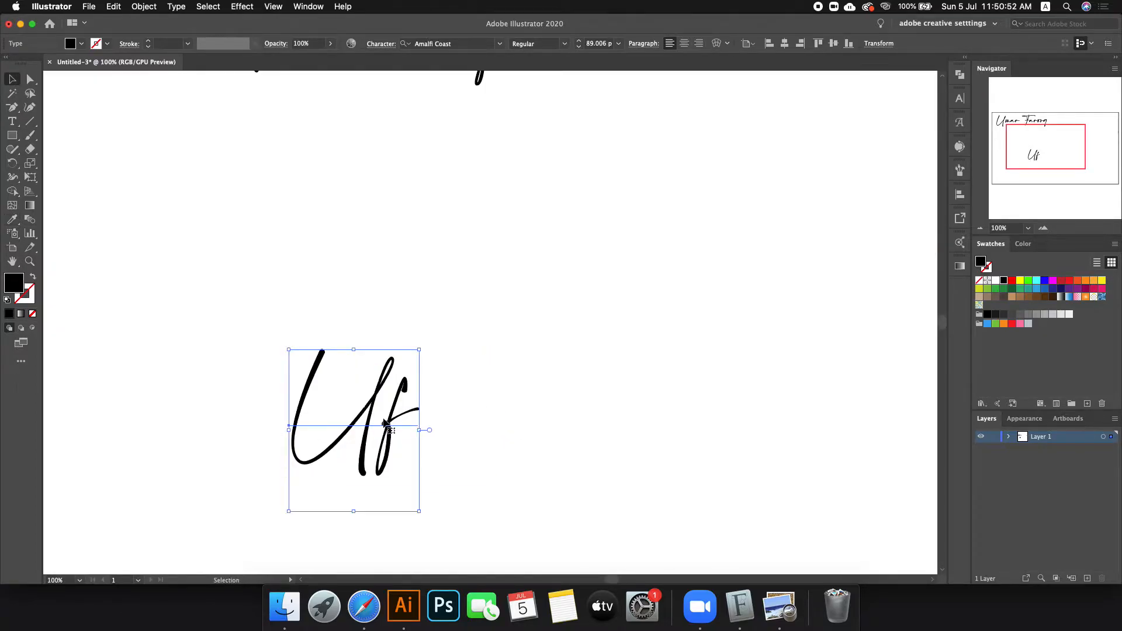
double_click(388, 430)
left_click_drag(390, 436, 424, 436)
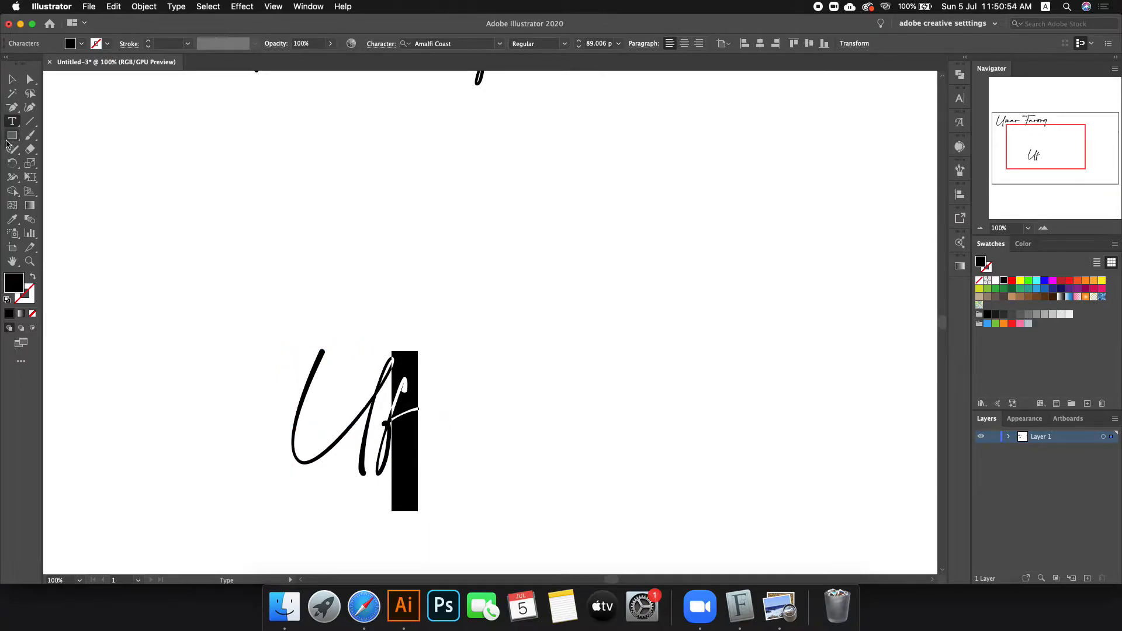
left_click(12, 78)
scroll(362, 280, "down", 2)
left_click_drag(384, 361, 467, 352)
scroll(468, 352, "up", 2)
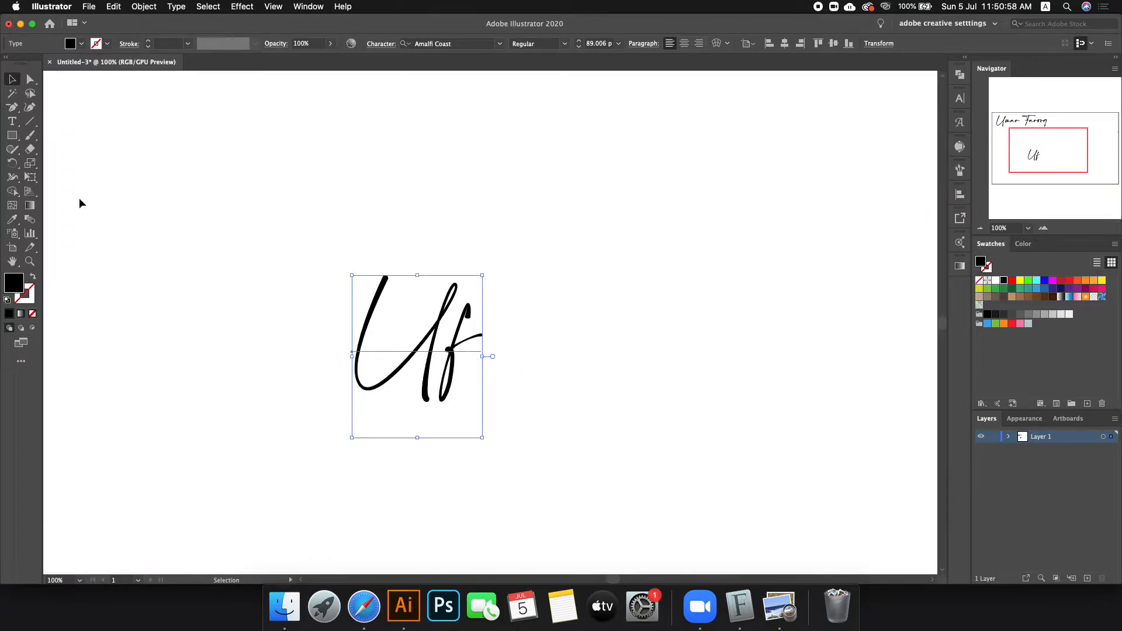
left_click(4, 134)
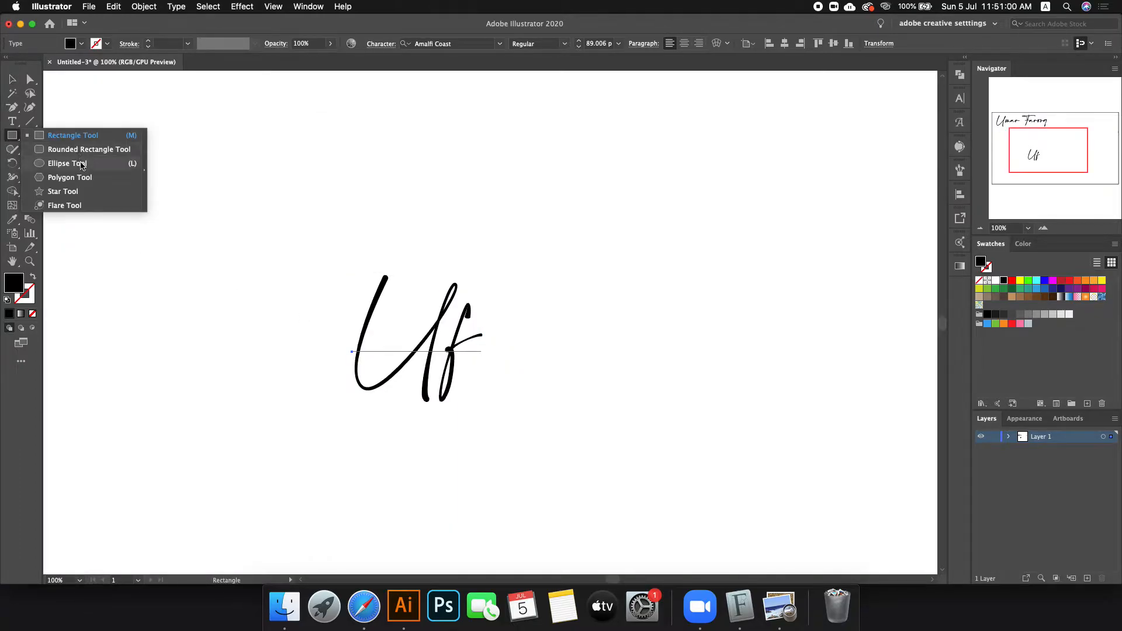
Step: Draw a circle centred over Uf and swap its fill to an outline stroke
left_click(76, 163)
left_click_drag(409, 327, 481, 399)
key("shift+x")
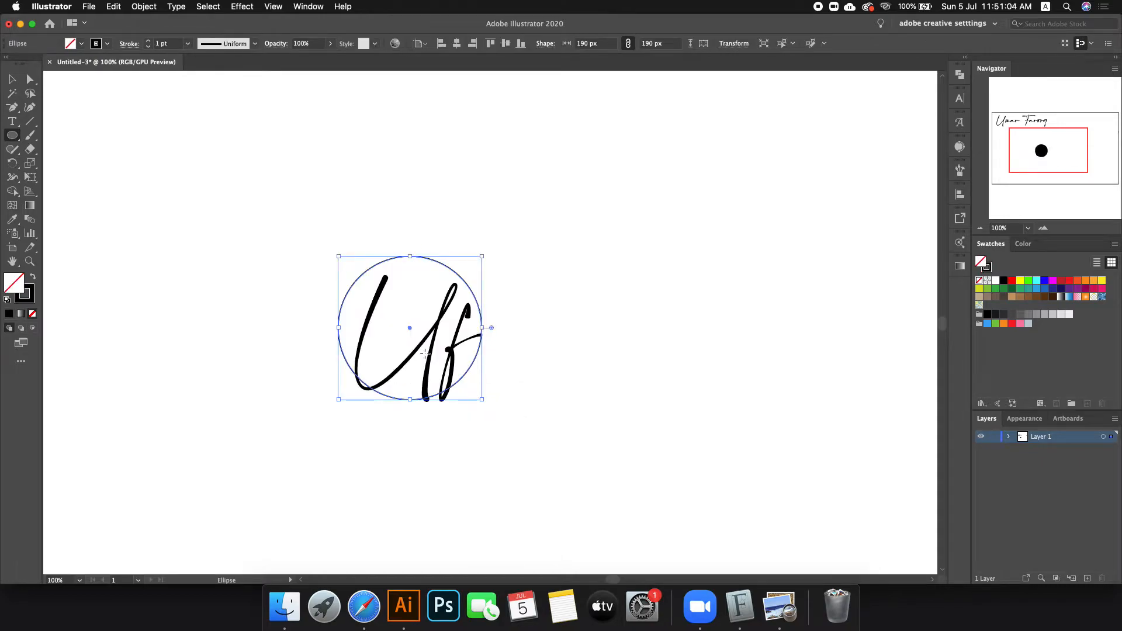
Step: Nudge the 172 px circle down and slightly right so it surrounds the letters
left_click(10, 79)
left_click(188, 169)
left_click_drag(411, 260, 412, 272)
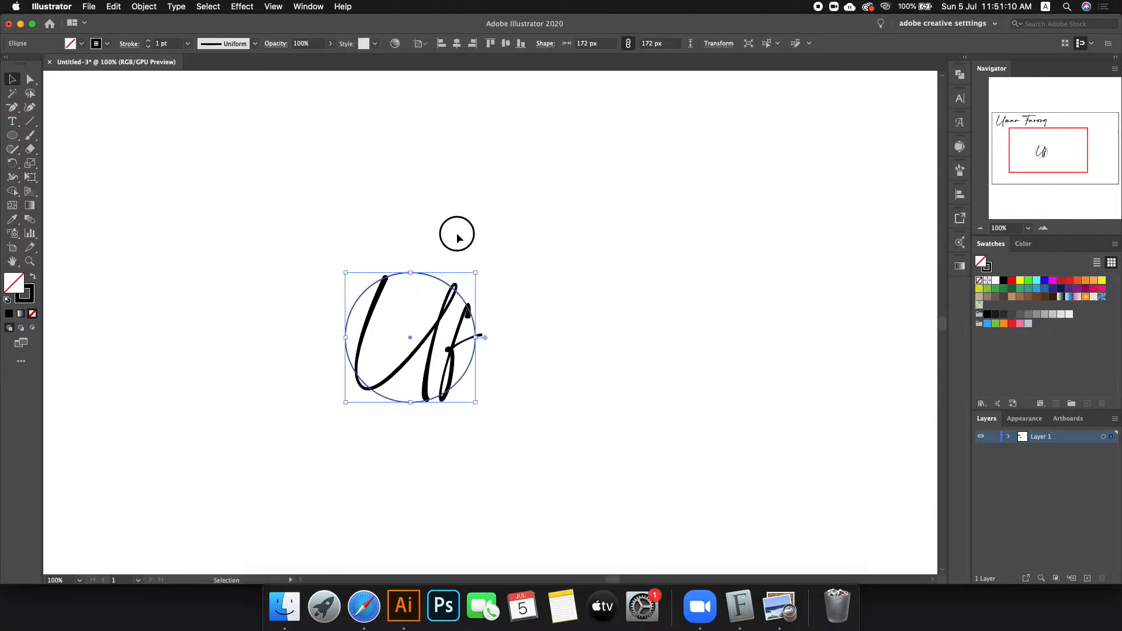
left_click(426, 213)
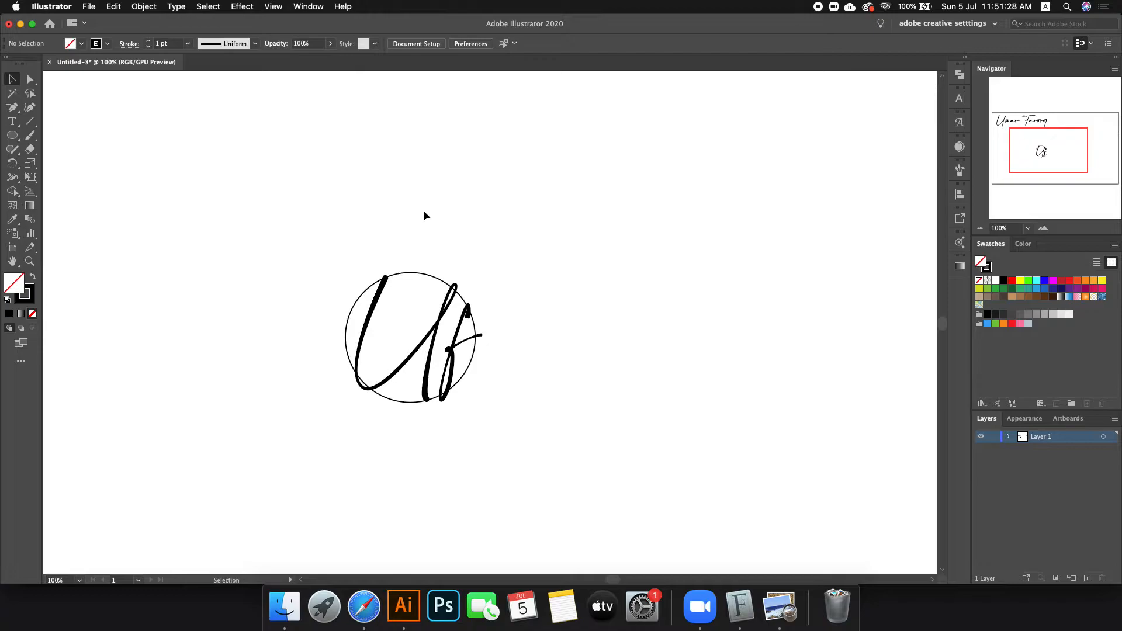
scroll(442, 283, "up", 2)
left_click_drag(417, 268, 419, 277)
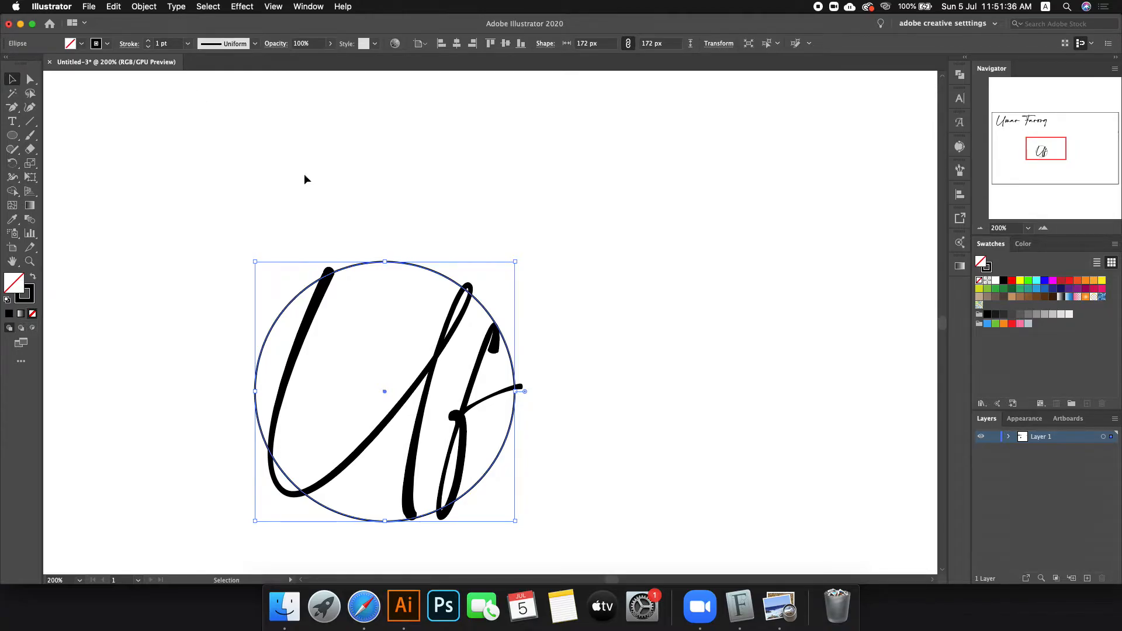
Step: Expand the circle into plain shapes with Object > Expand
left_click(144, 6)
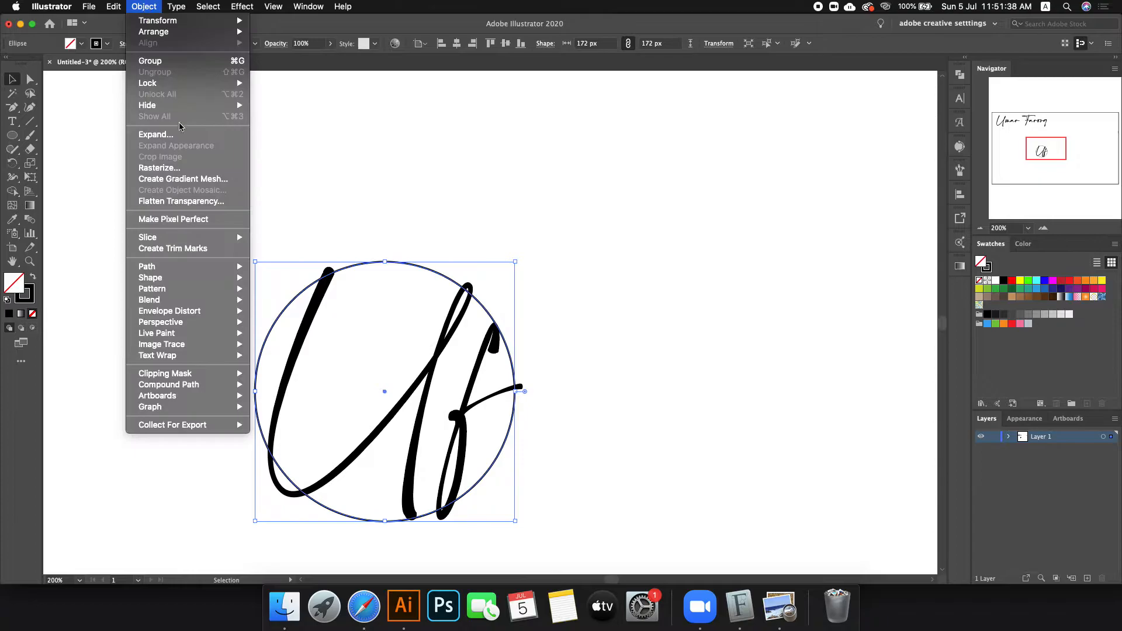
left_click(160, 134)
left_click(93, 233)
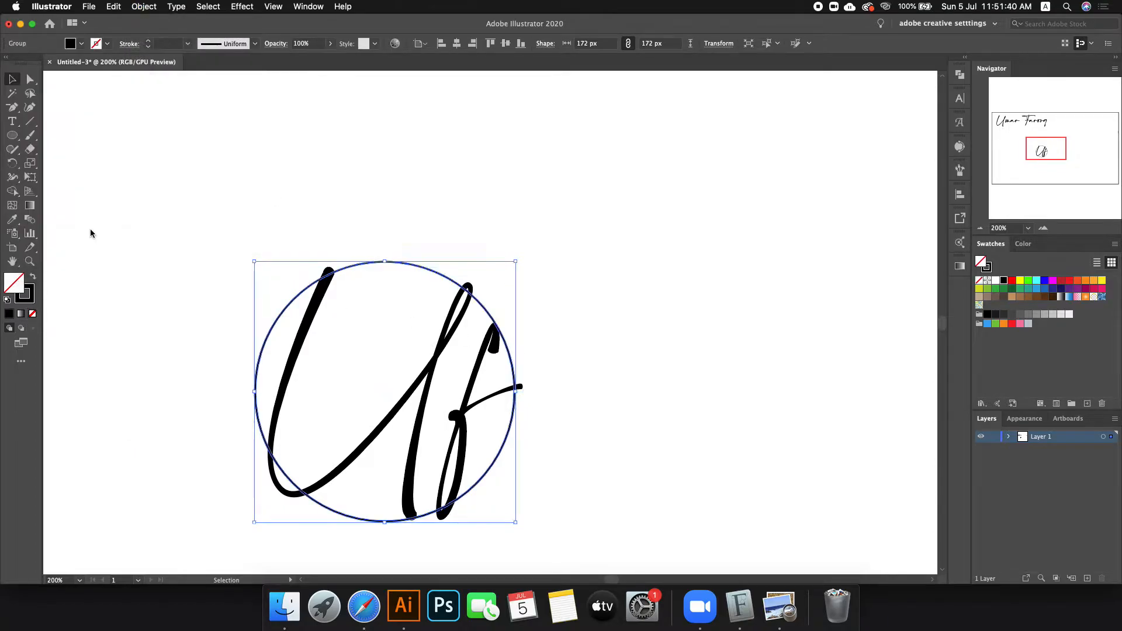
left_click(363, 219)
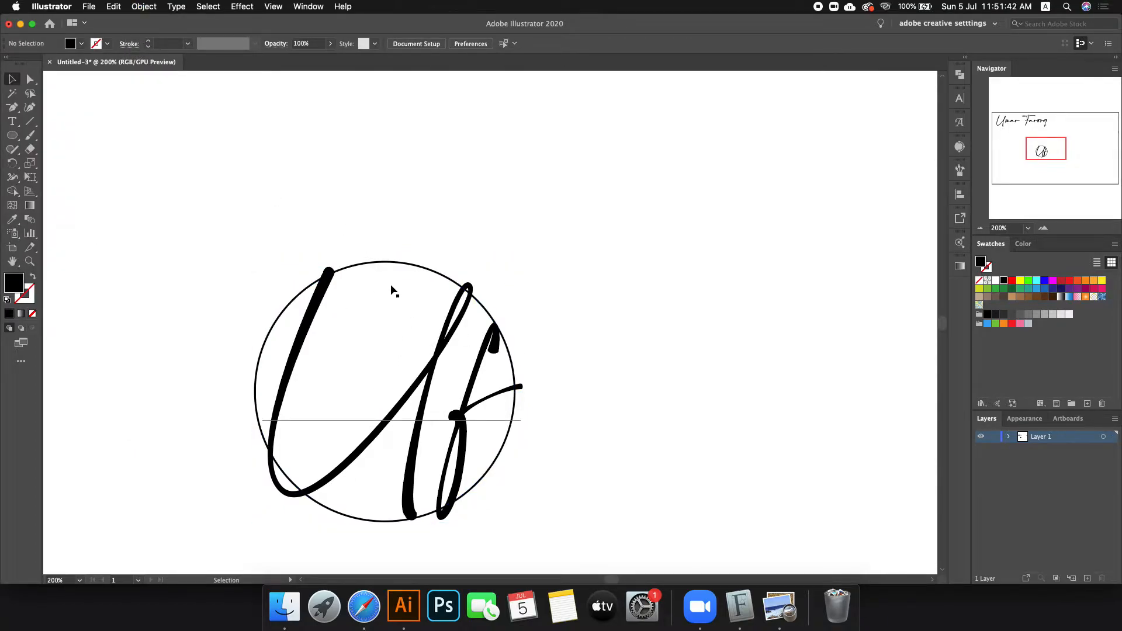
Step: Convert the Uf text to outlines and shrink the circle to 165 px
right_click(405, 362)
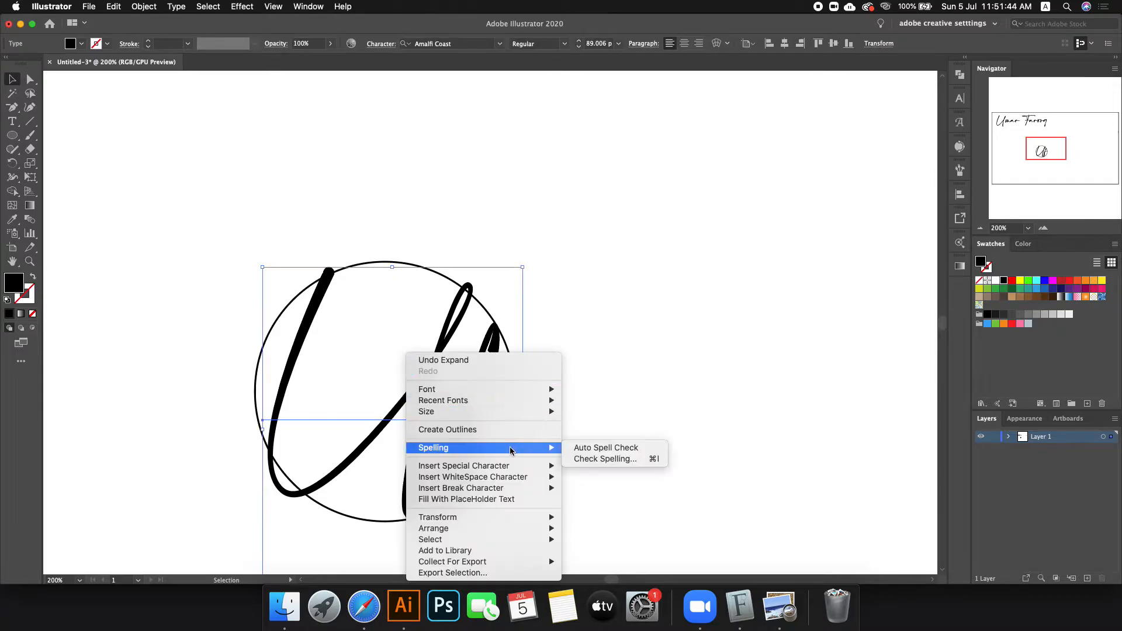
left_click(462, 430)
left_click(636, 328)
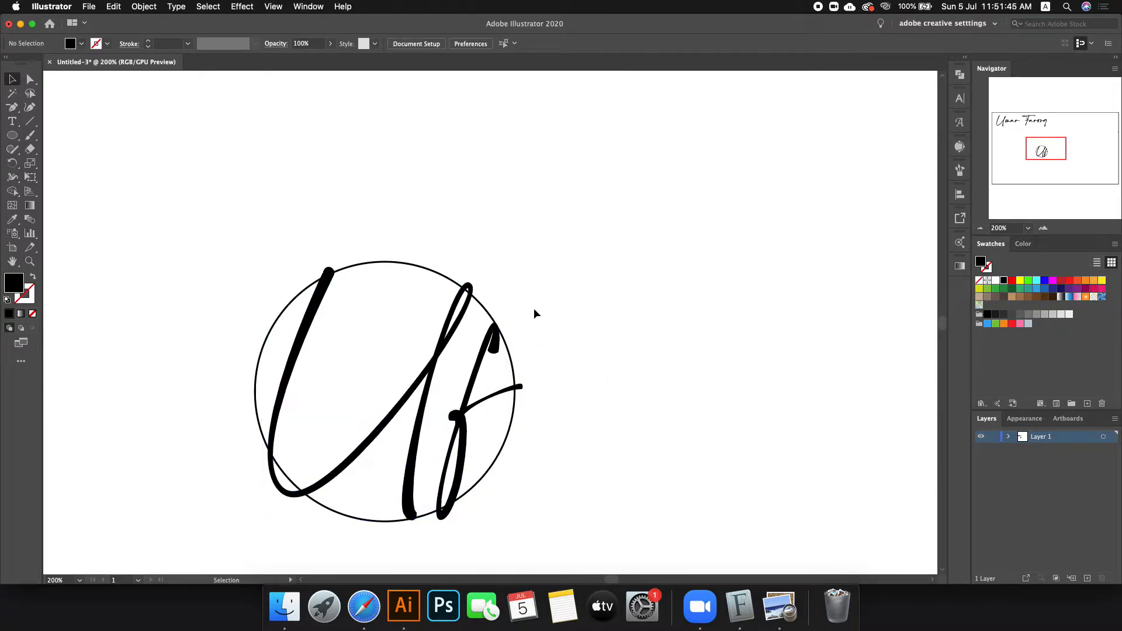
left_click(373, 261)
left_click_drag(385, 261, 386, 267)
left_click(597, 304)
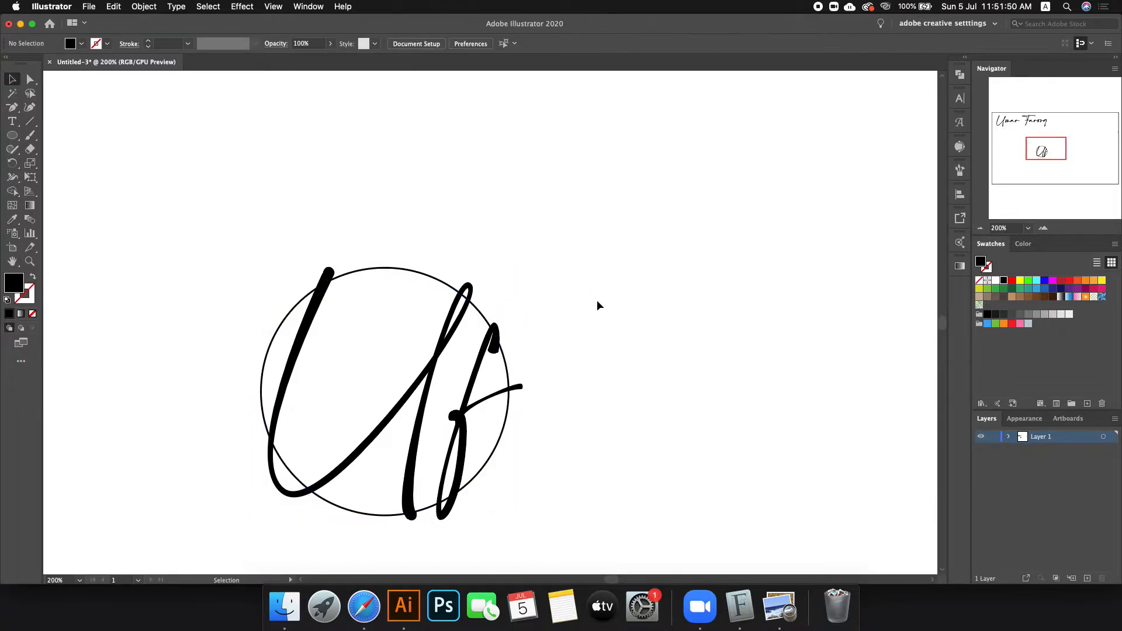
Step: Apply a 10 px Offset Path to the outlined Uf letters
left_click(444, 350)
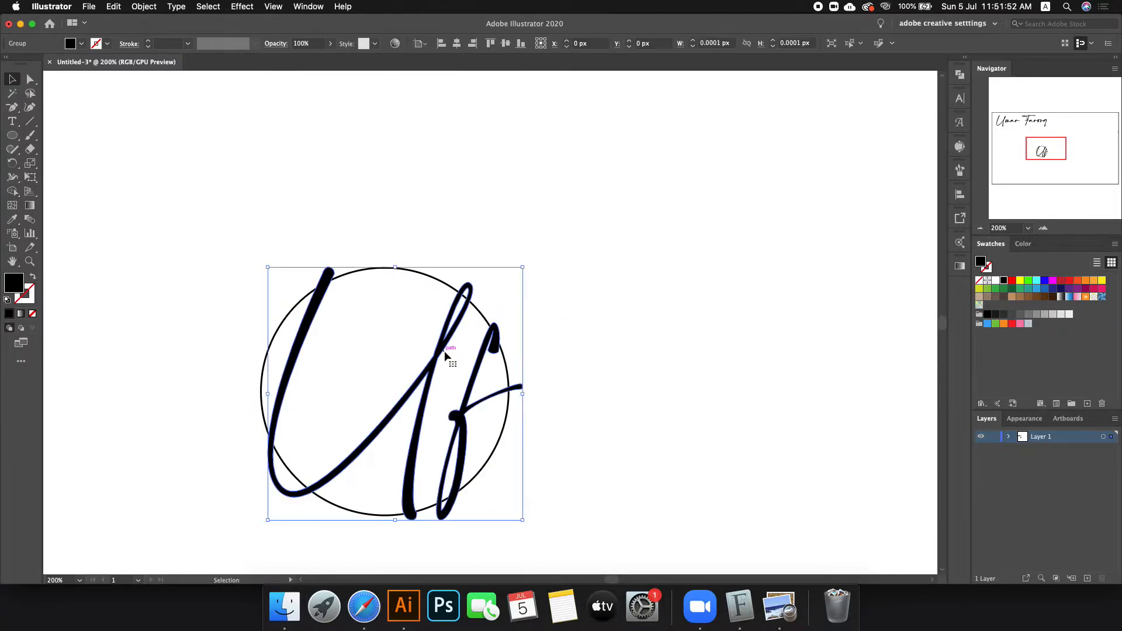
left_click(145, 6)
mouse_move(153, 18)
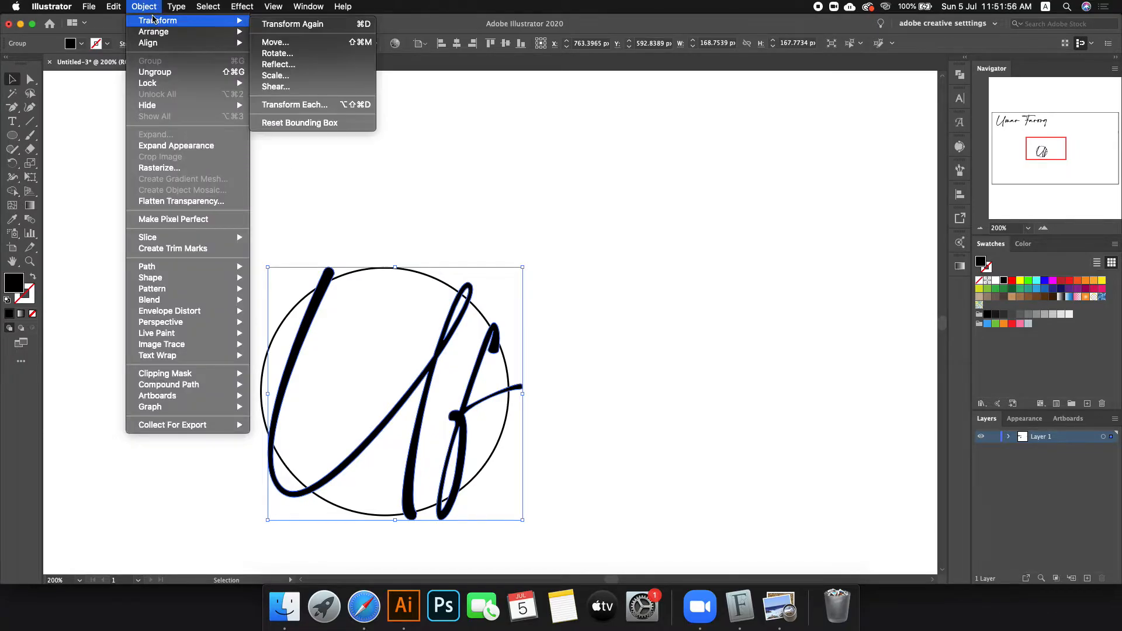
mouse_move(198, 267)
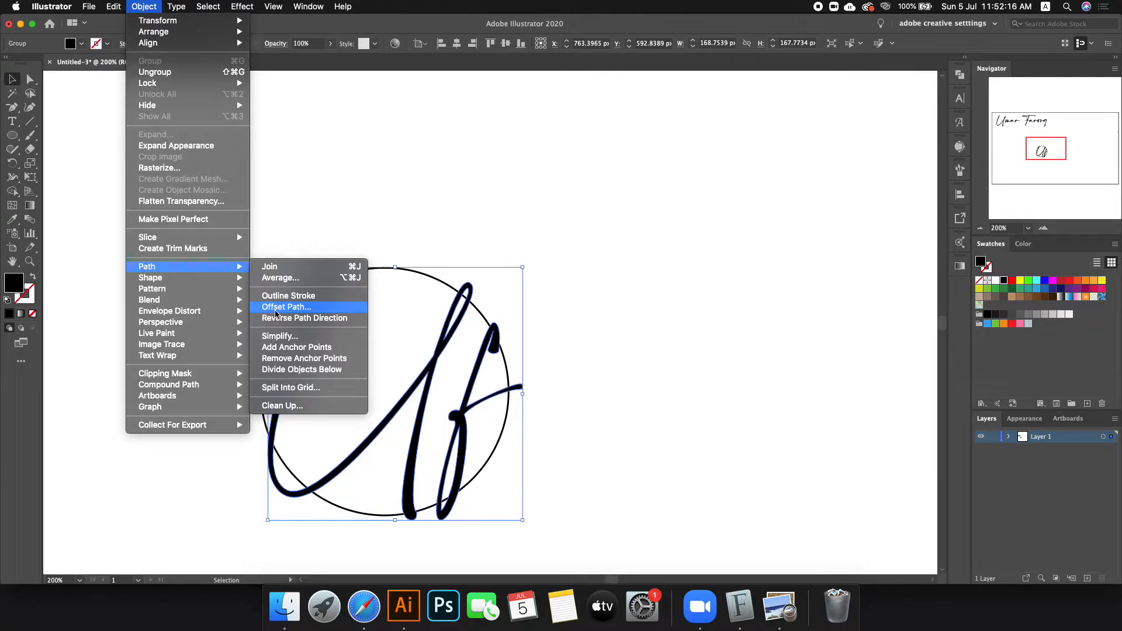
left_click(276, 307)
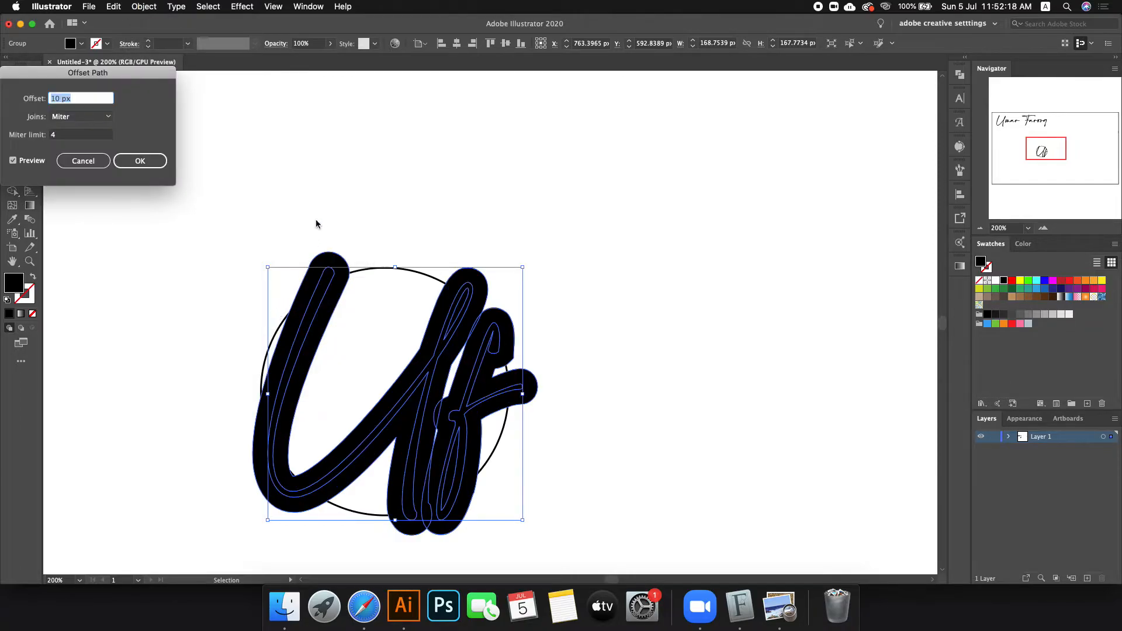
key("Down")
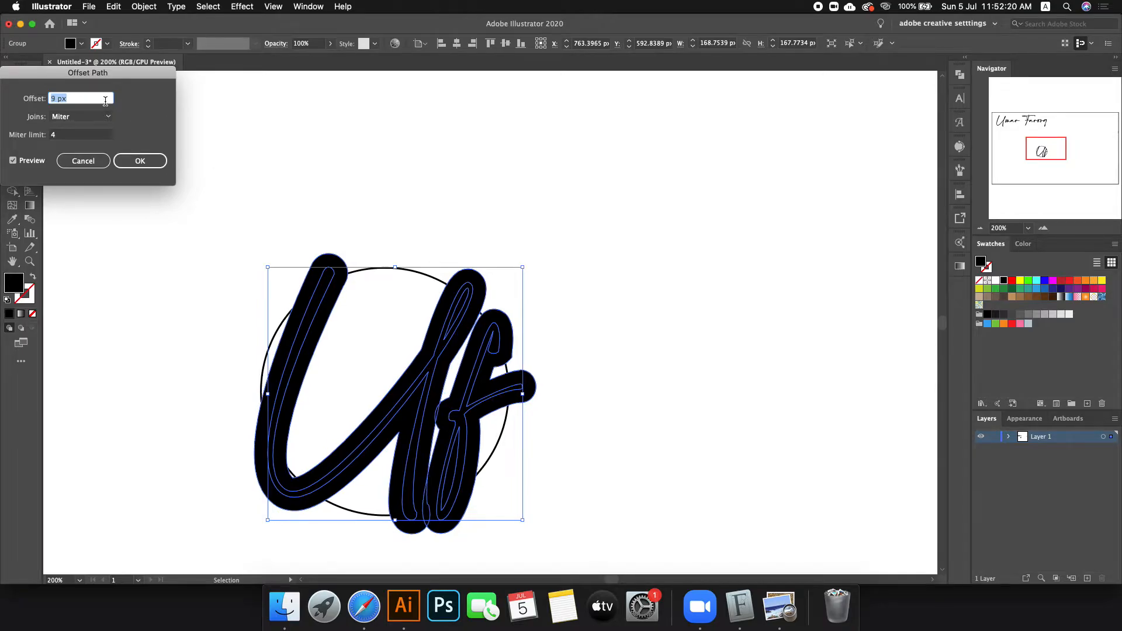
key("Up")
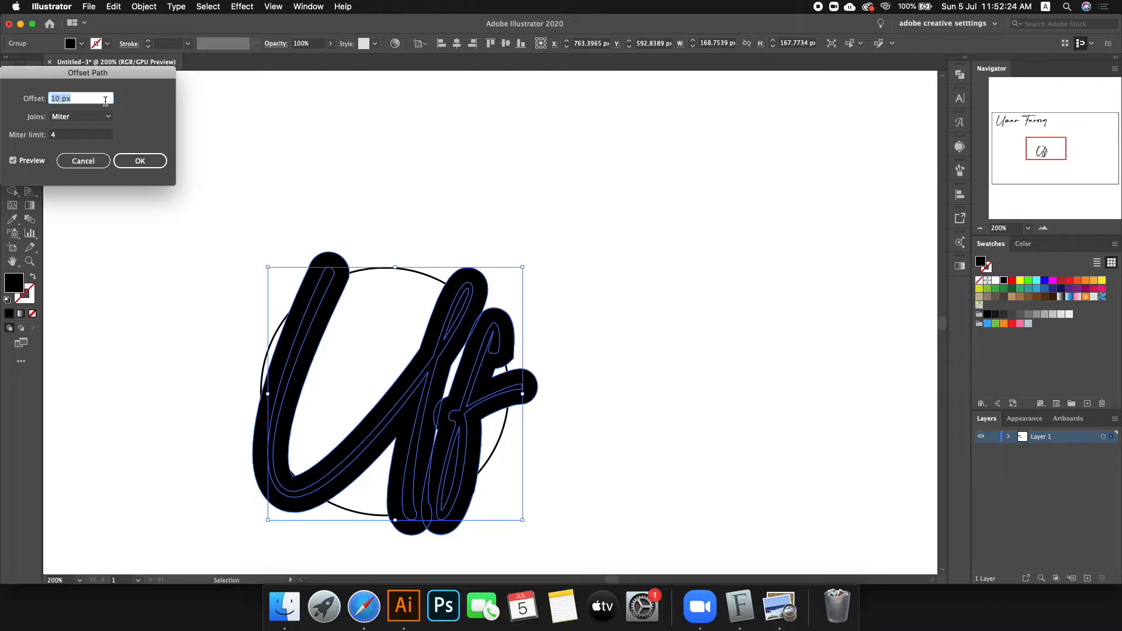
left_click(140, 161)
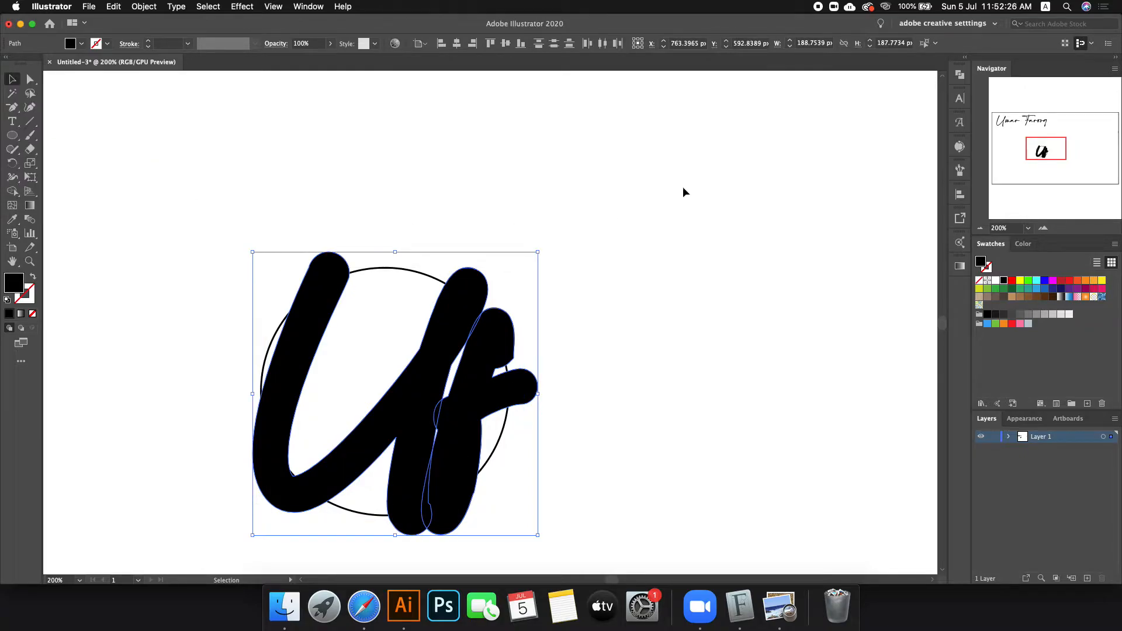
Step: Unite the offset letter shapes in Pathfinder, then apply Minus Front with the circle
left_click(958, 74)
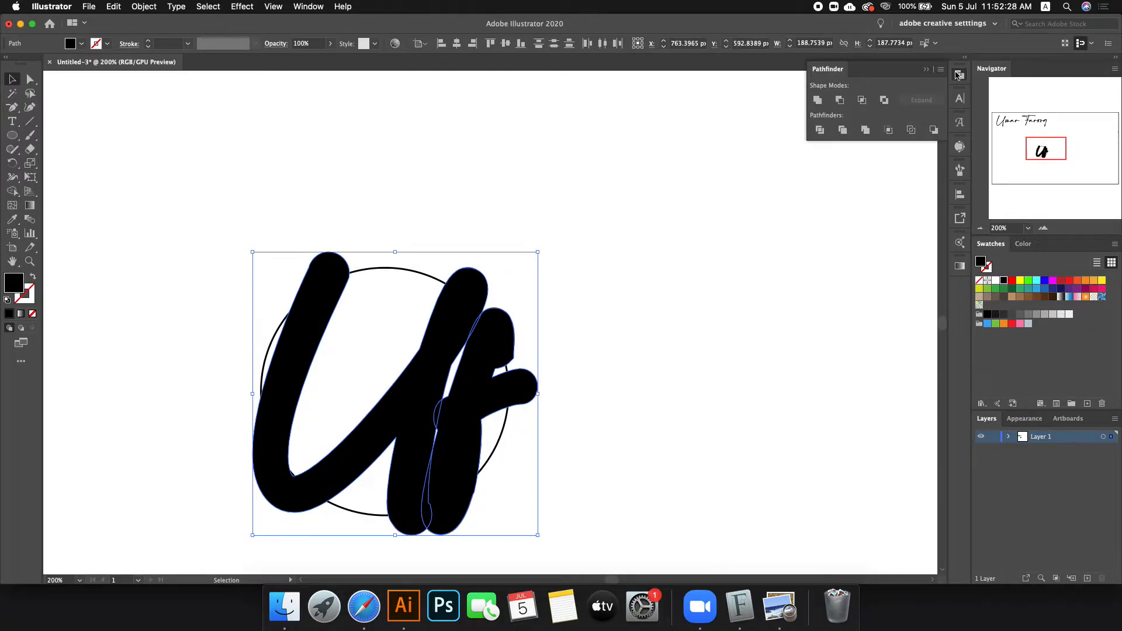
left_click(817, 101)
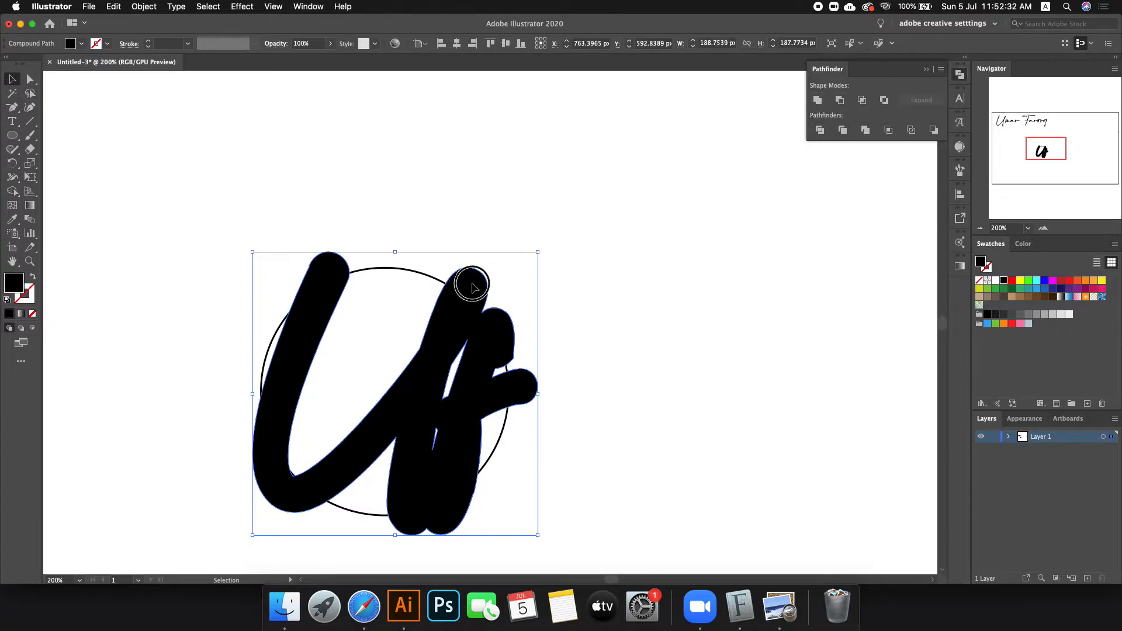
left_click_drag(472, 288, 429, 206)
key("super+z")
left_click(395, 268, "shift")
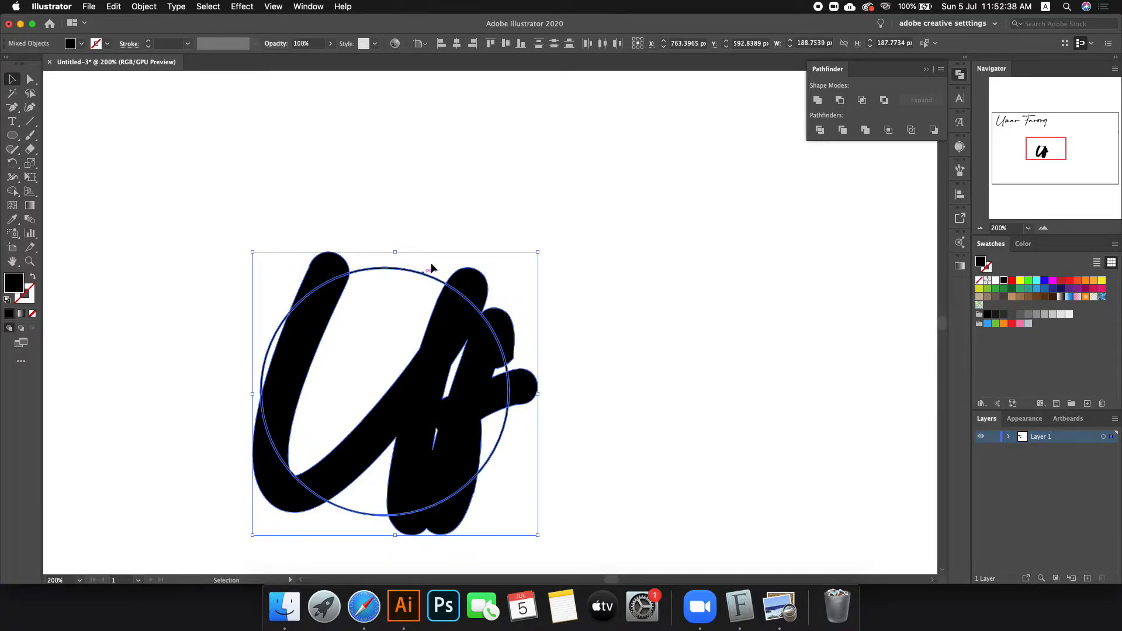
left_click(839, 100)
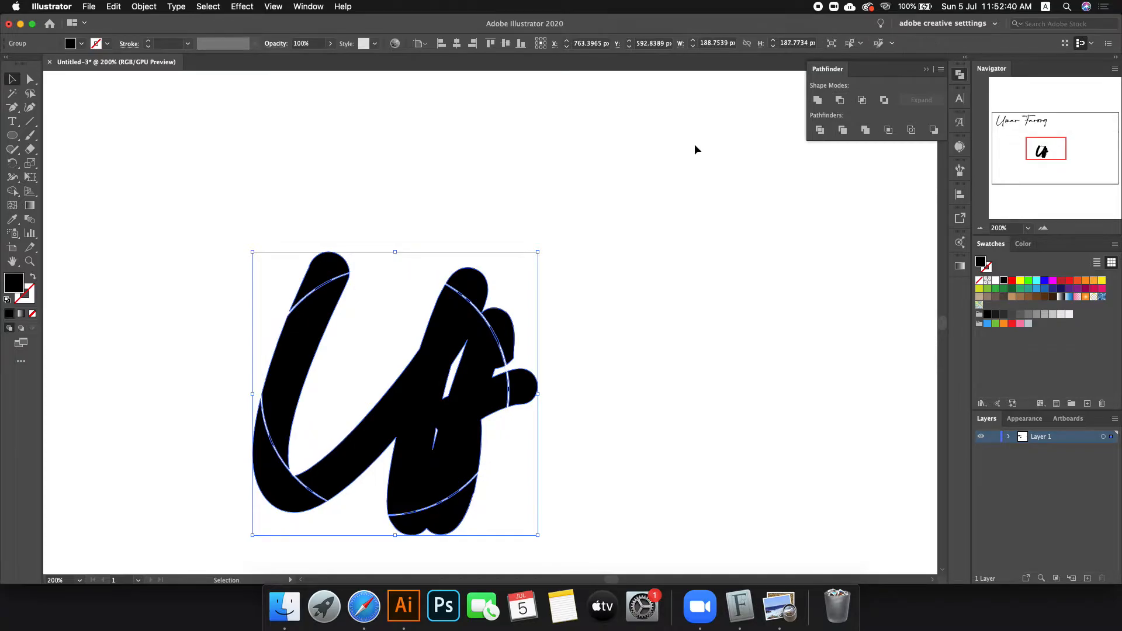
Step: Apply Minus Back to remove the thick shapes, leaving thin circle arcs, and deselect
left_click(592, 154)
scroll(415, 161, "down", 1)
left_click_drag(461, 243, 263, 166)
key("super+z")
key("super+z")
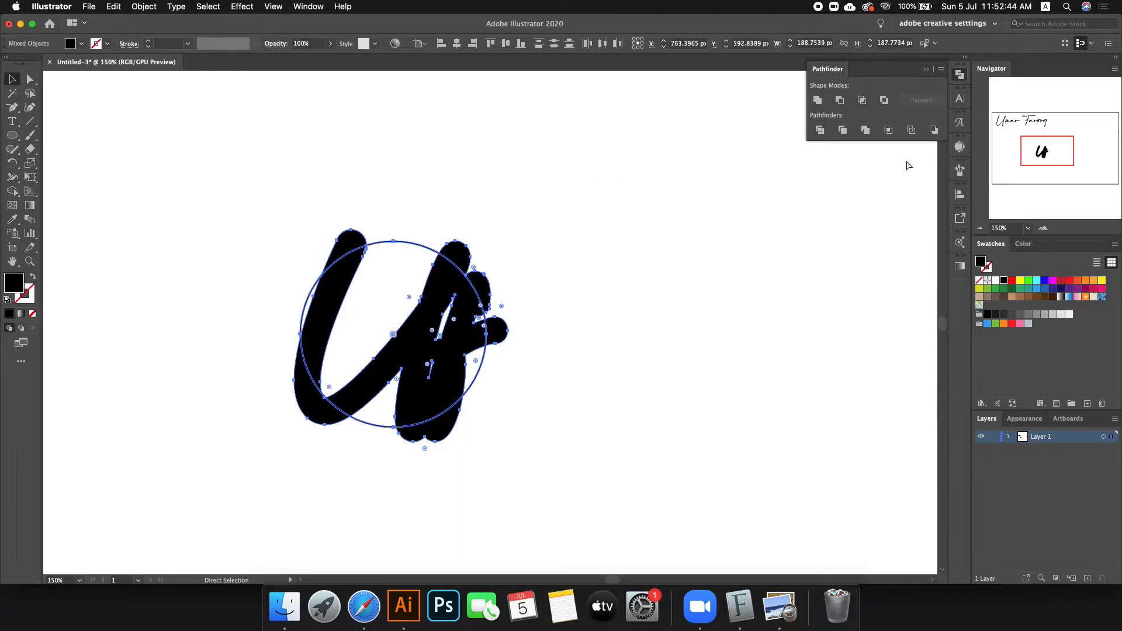
left_click(934, 131)
left_click(657, 202)
Step: Inspect the resulting circle arcs by selecting and then deselecting them
scroll(657, 202, "down", 1)
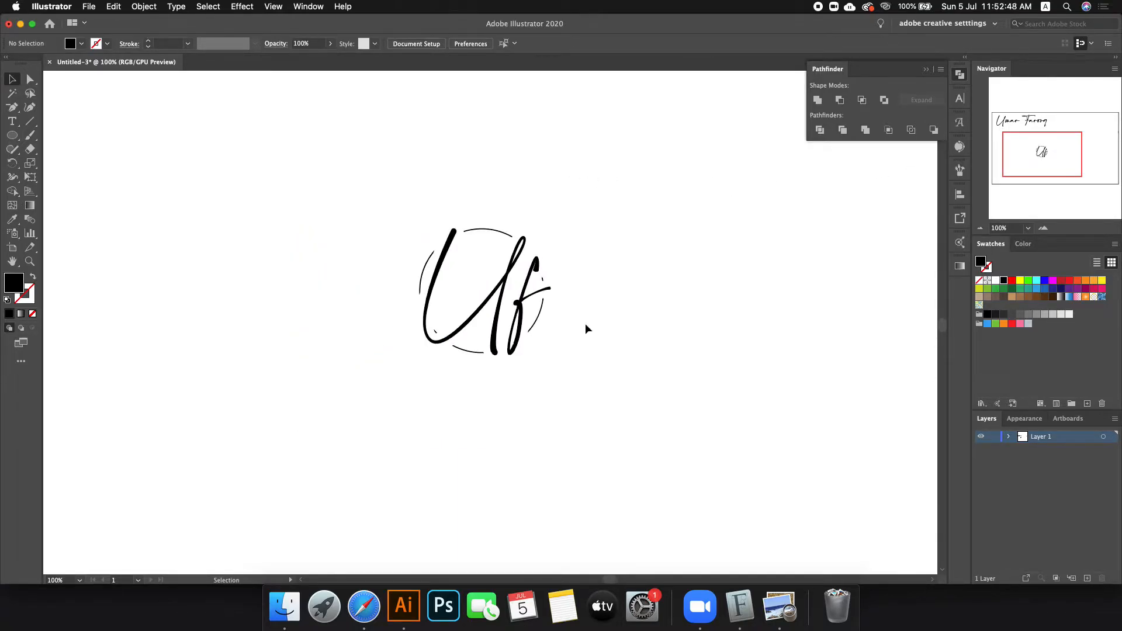
scroll(504, 354, "up", 2)
scroll(381, 231, "down", 1)
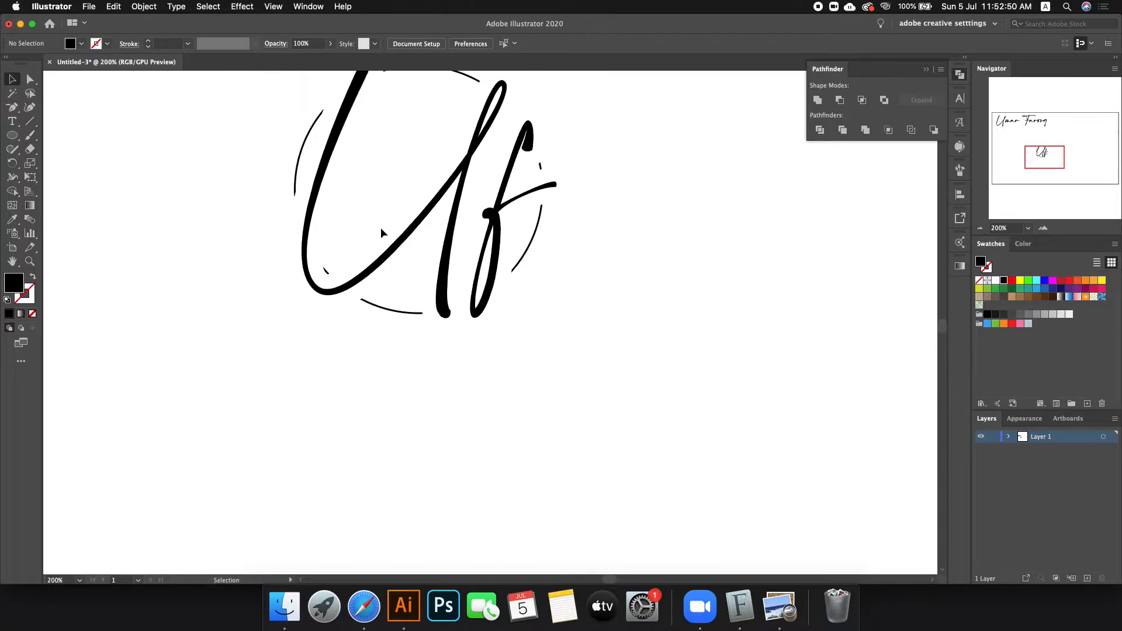
scroll(363, 153, "down", 2)
scroll(371, 148, "up", 2)
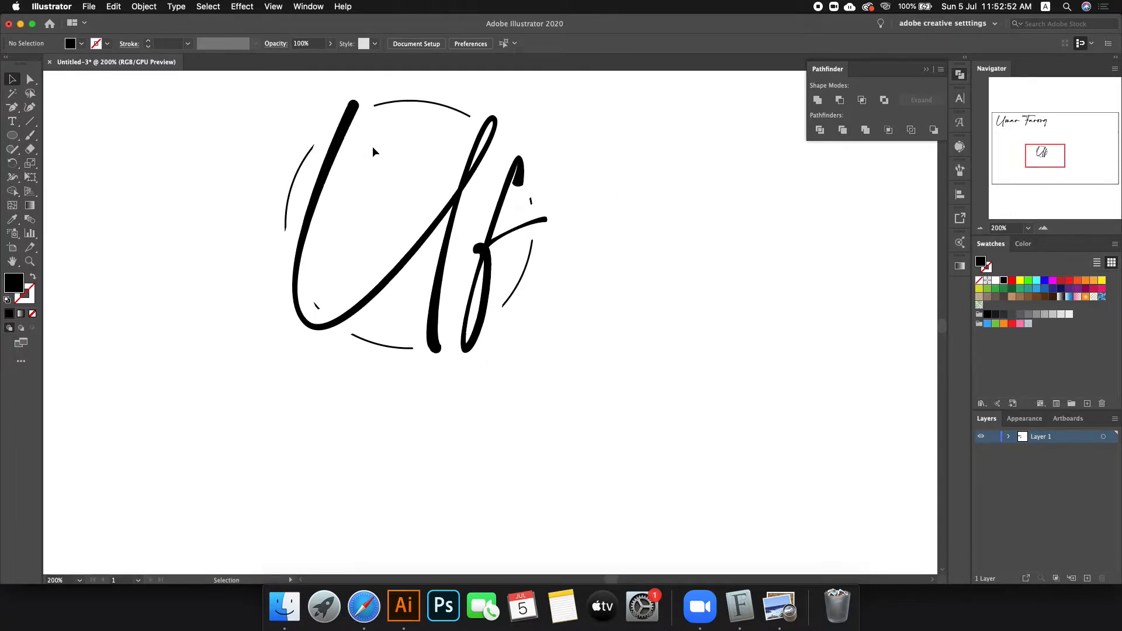
left_click(316, 304)
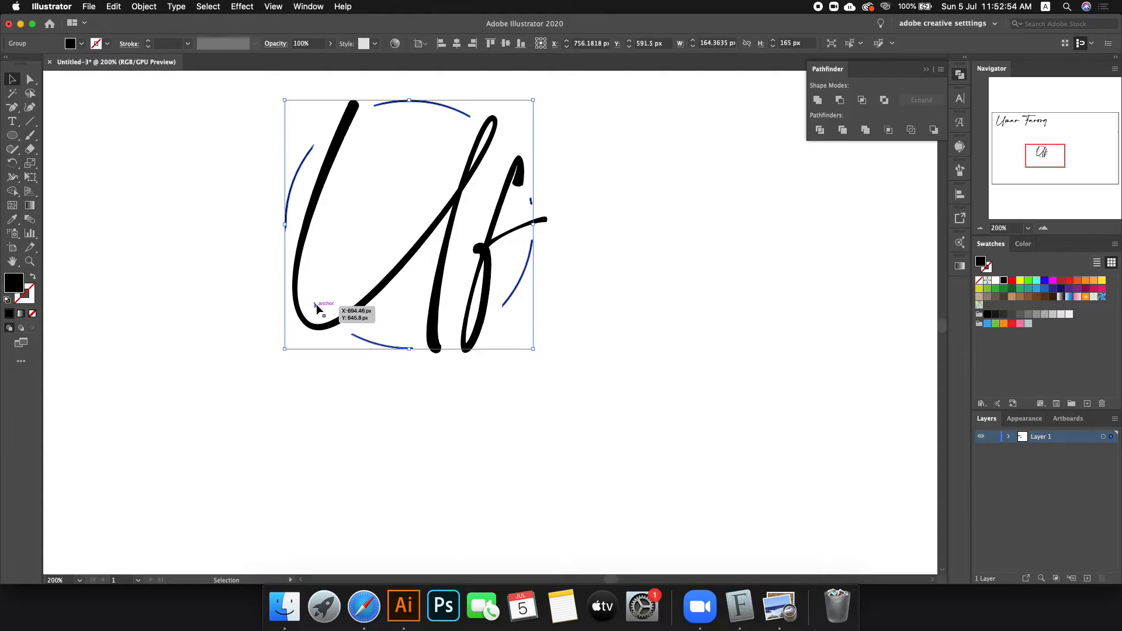
left_click(601, 325)
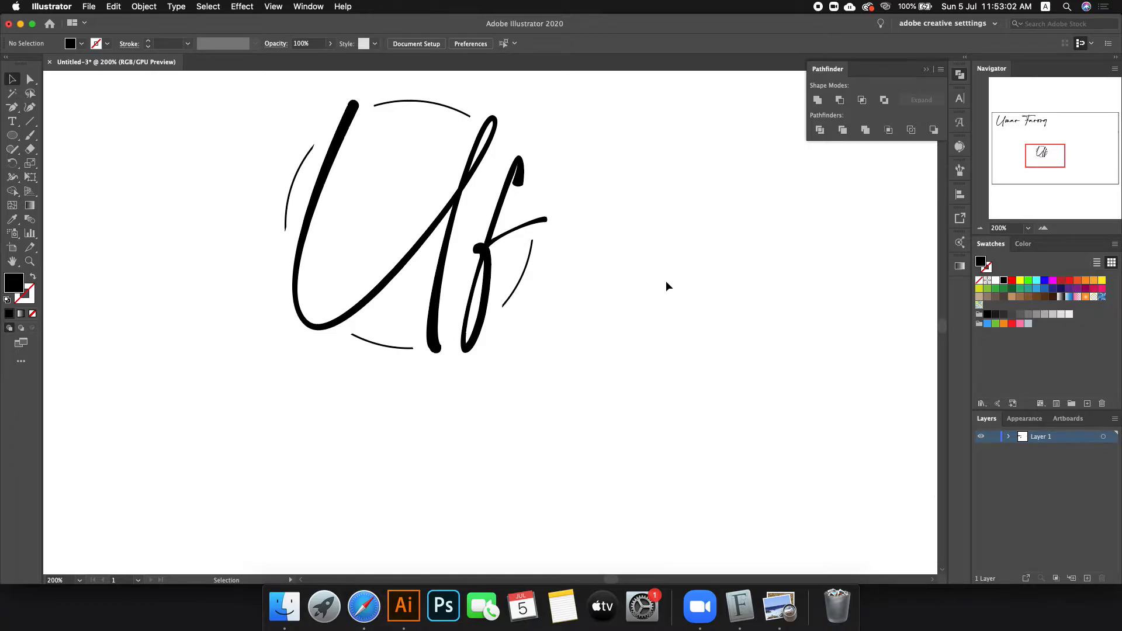
scroll(639, 297, "down", 3)
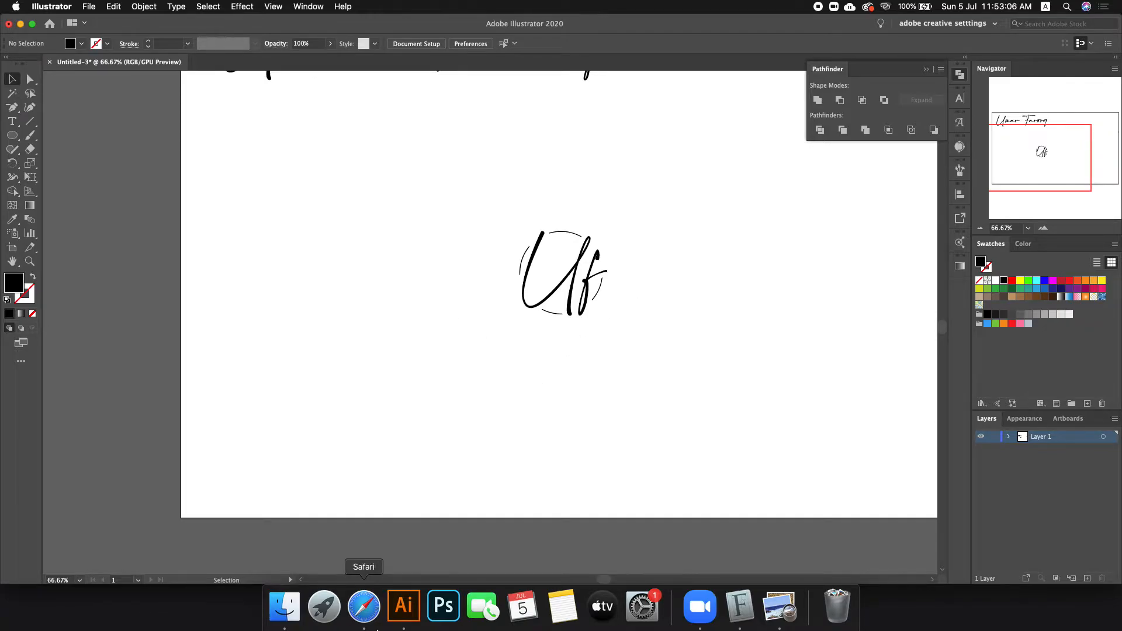
Step: Preview the KL Shutterstock signature logo from the Google Images results
left_click(363, 606)
scroll(486, 321, "up", 15)
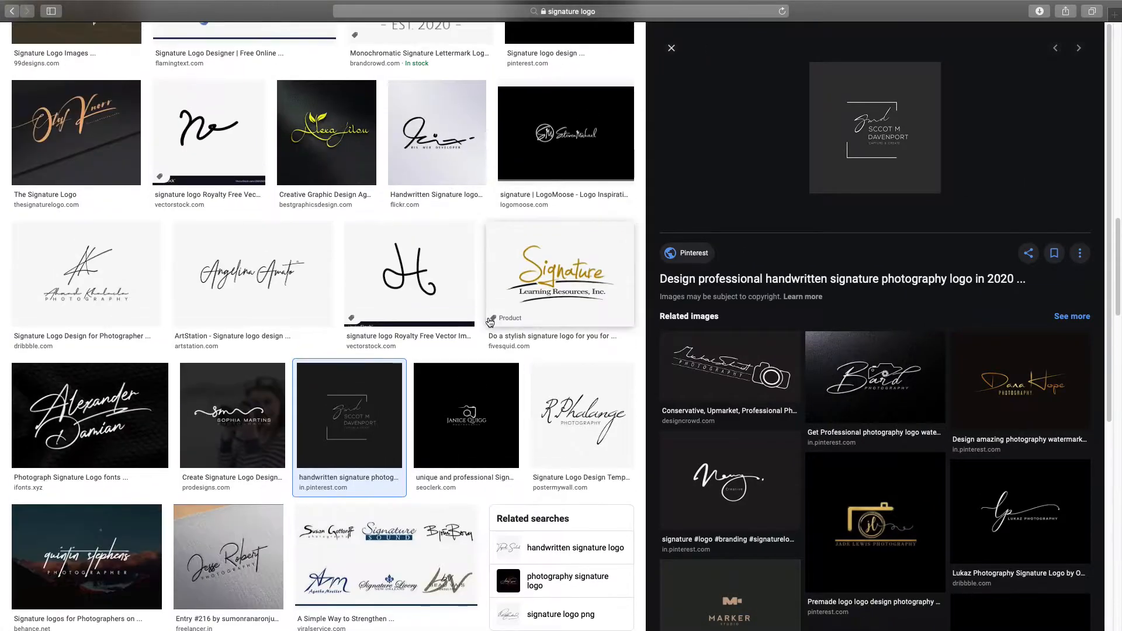
scroll(486, 320, "up", 5)
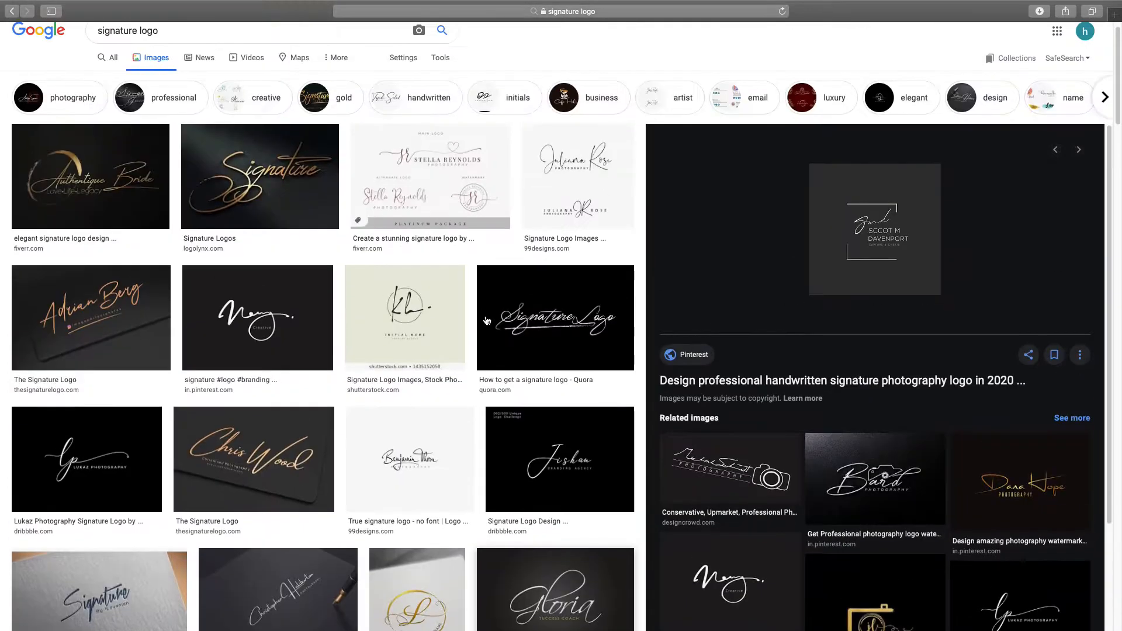
left_click(374, 308)
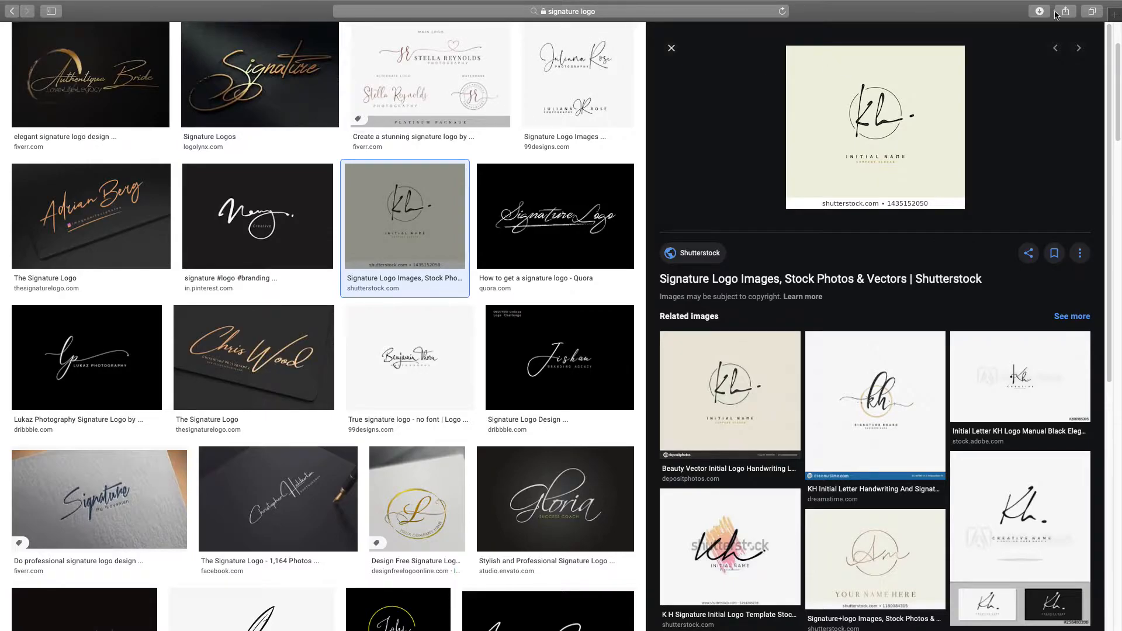
Step: Go to dafont.com in a new tab and open the Calligraphy script category
key("super+t")
type("dafont.com")
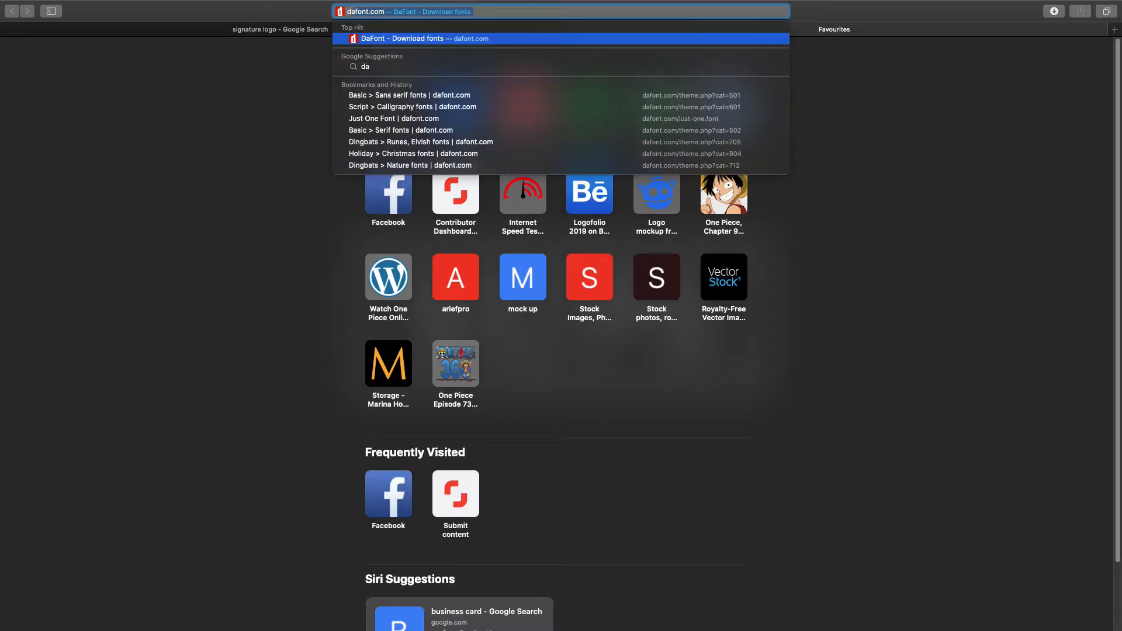
key("Return")
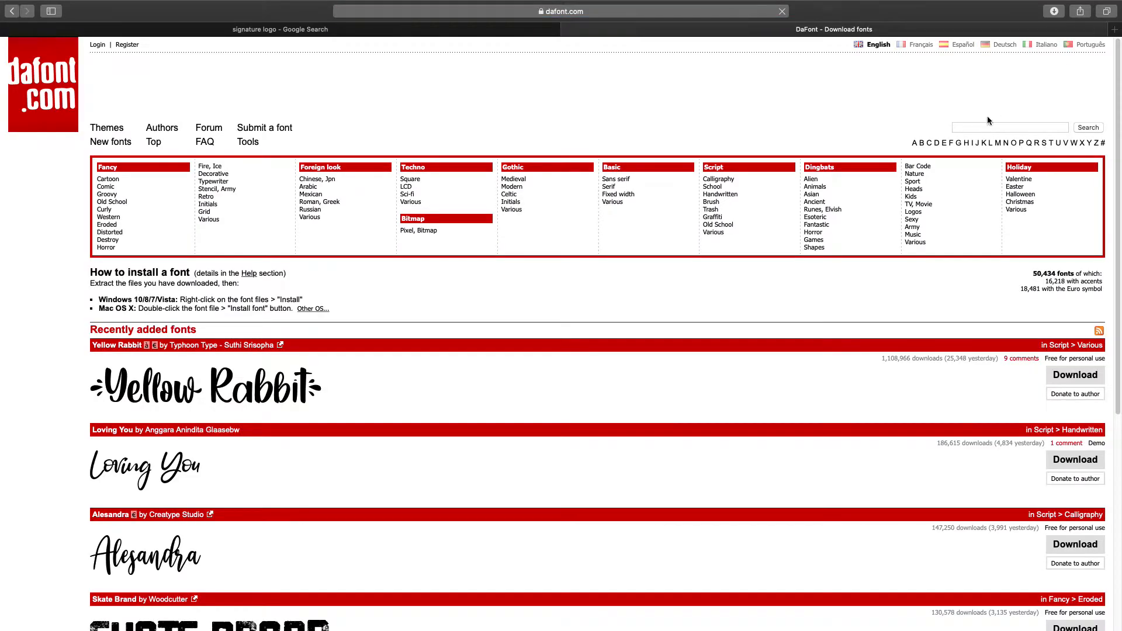
left_click(718, 179)
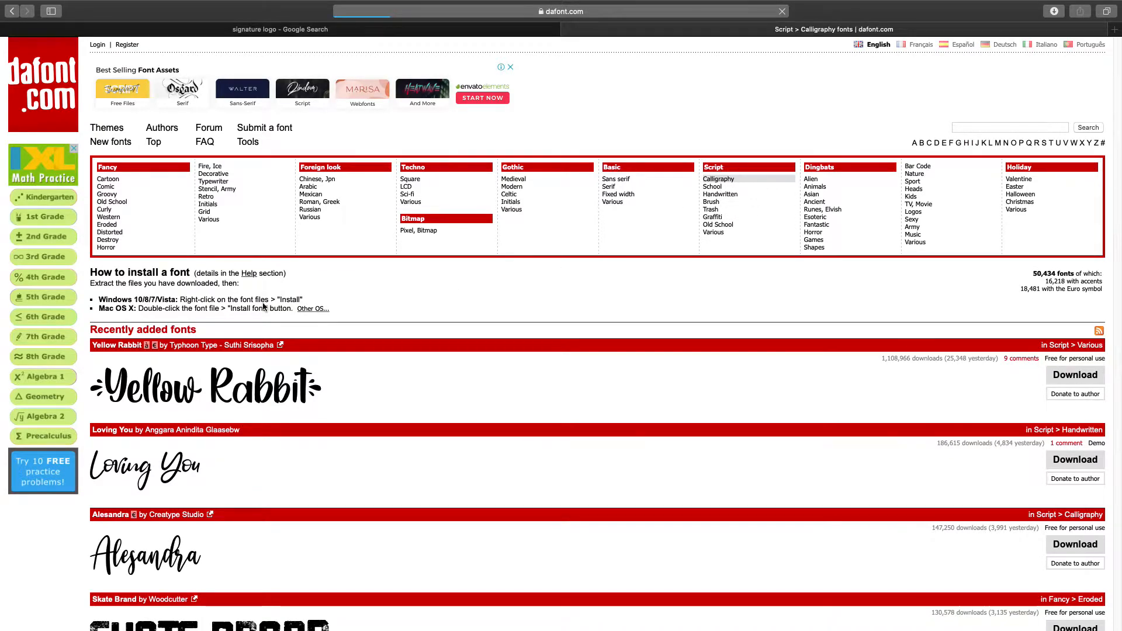
Step: Set the preview text to 'Uf' with 200 fonts per page and submit
left_click(127, 319)
type("Uf")
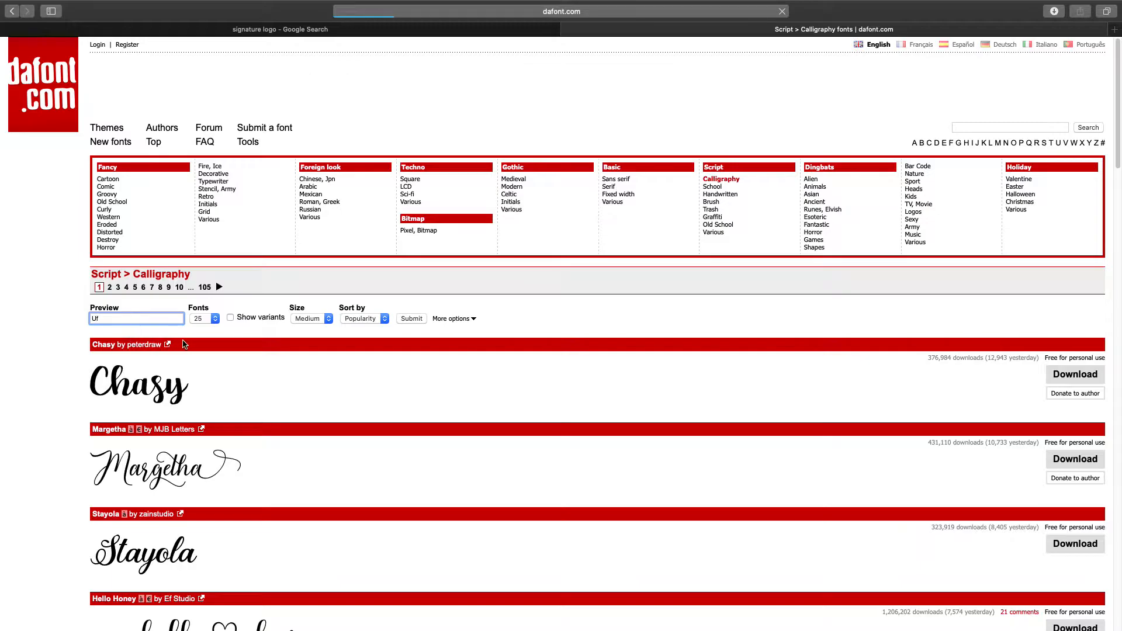
left_click(212, 320)
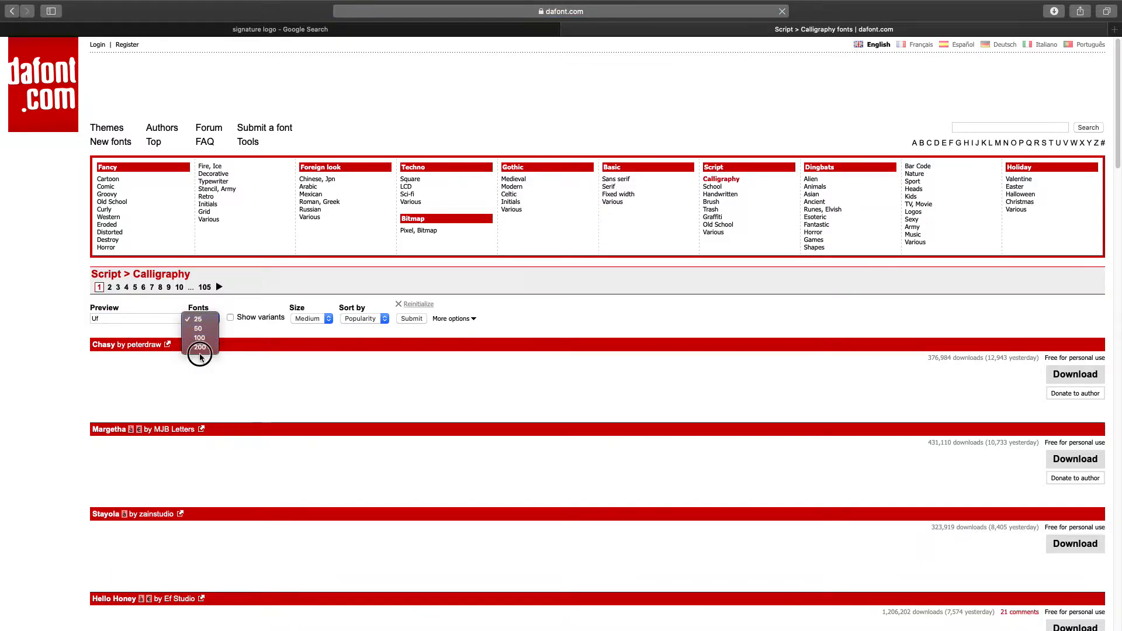
left_click(200, 348)
left_click(401, 318)
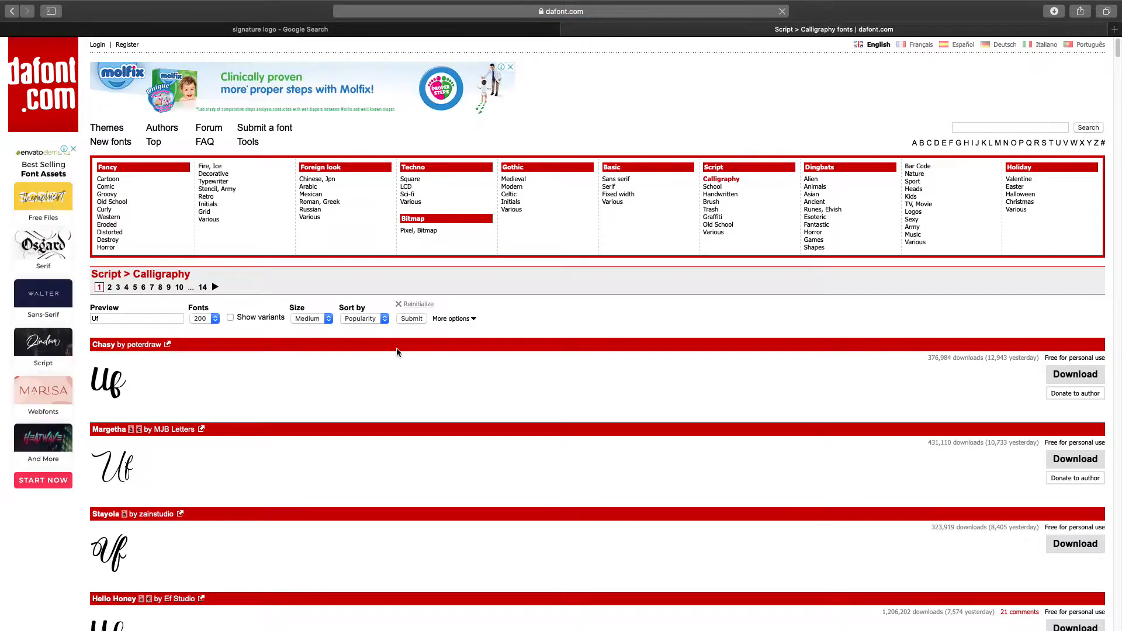
Step: Scroll through the Uf previews, including Athena of the Ocean, Kitahara Script and Candlescript
scroll(395, 346, "down", 10)
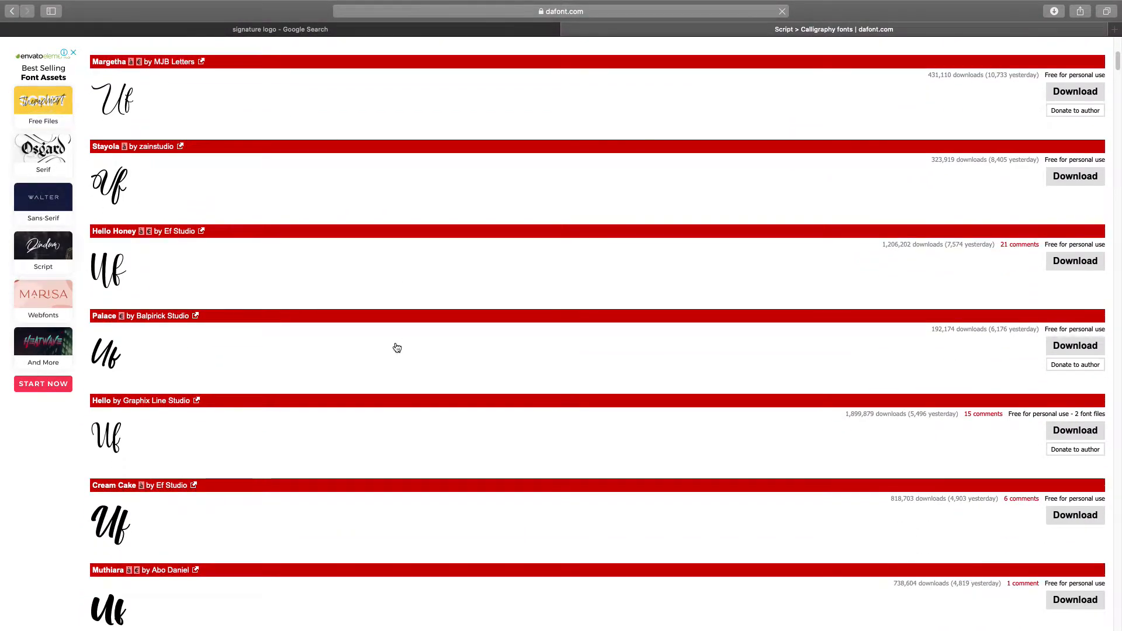
scroll(333, 369, "down", 15)
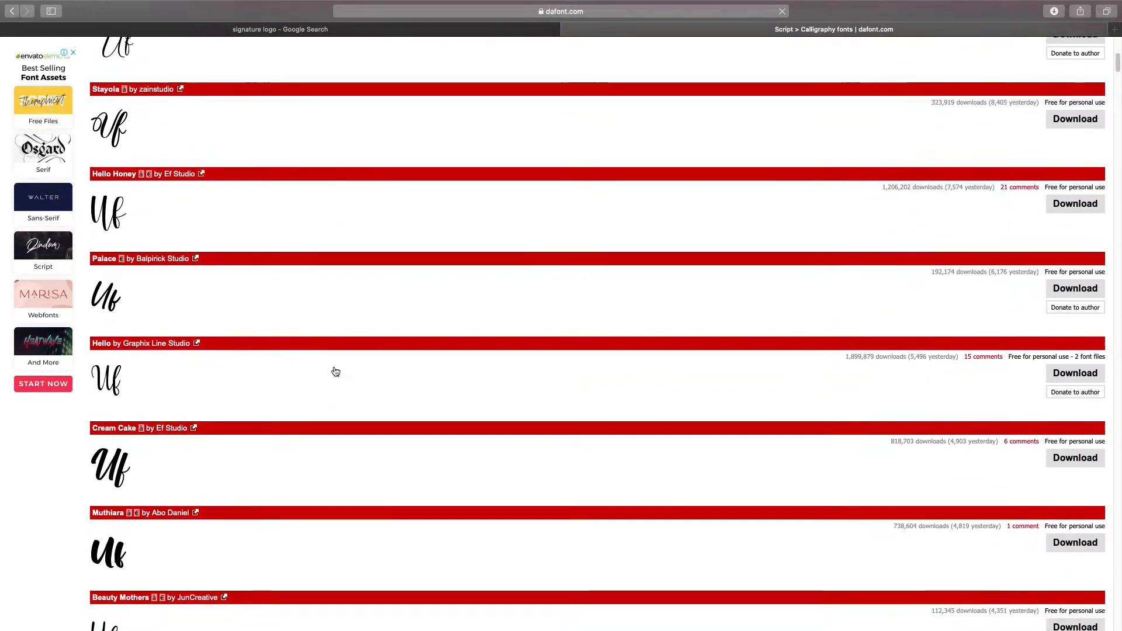
scroll(333, 370, "down", 15)
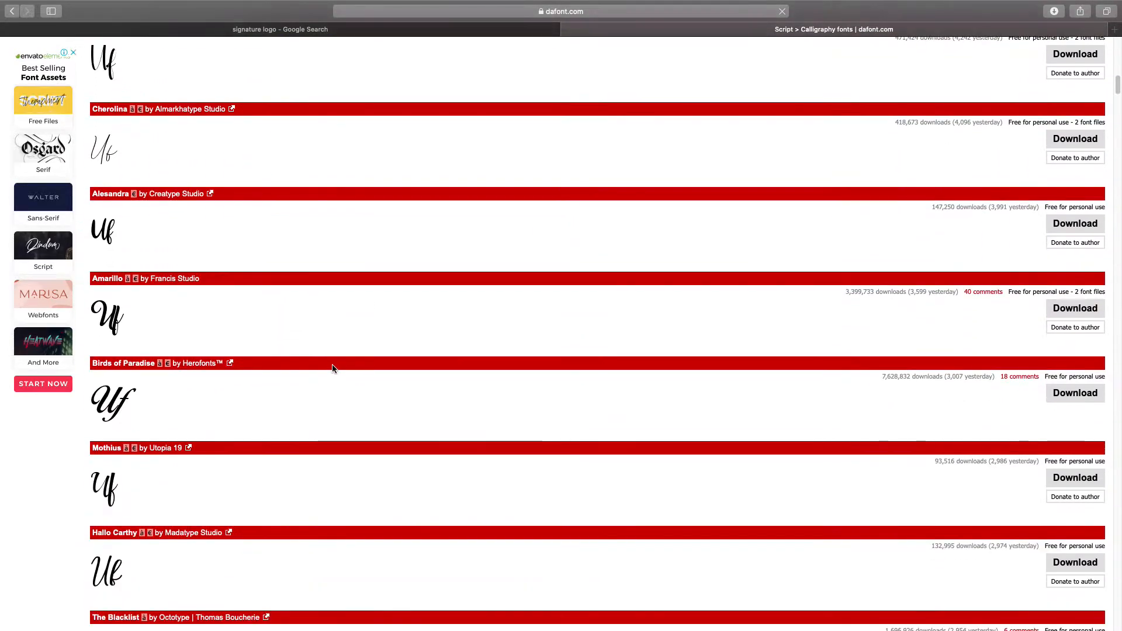
scroll(175, 397, "down", 15)
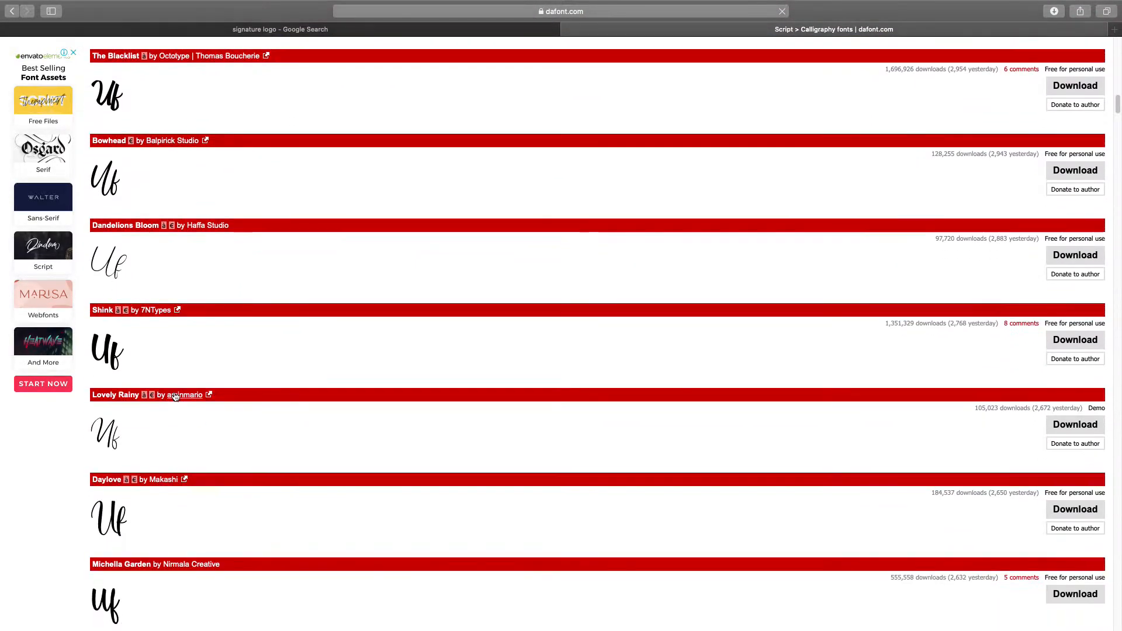
scroll(176, 391, "down", 12)
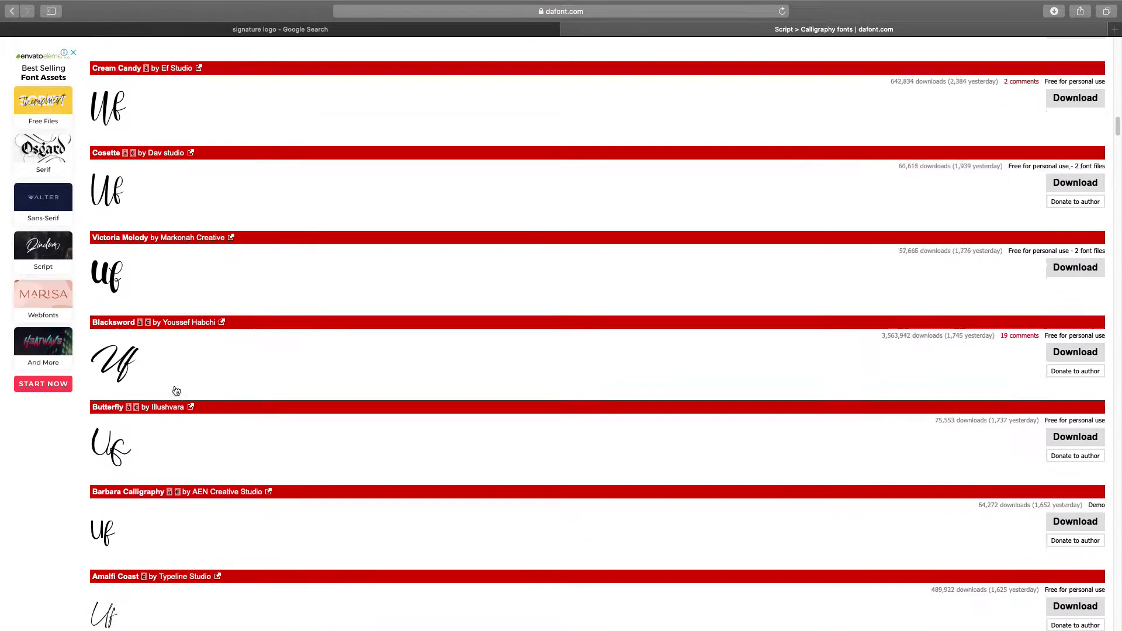
scroll(176, 391, "down", 13)
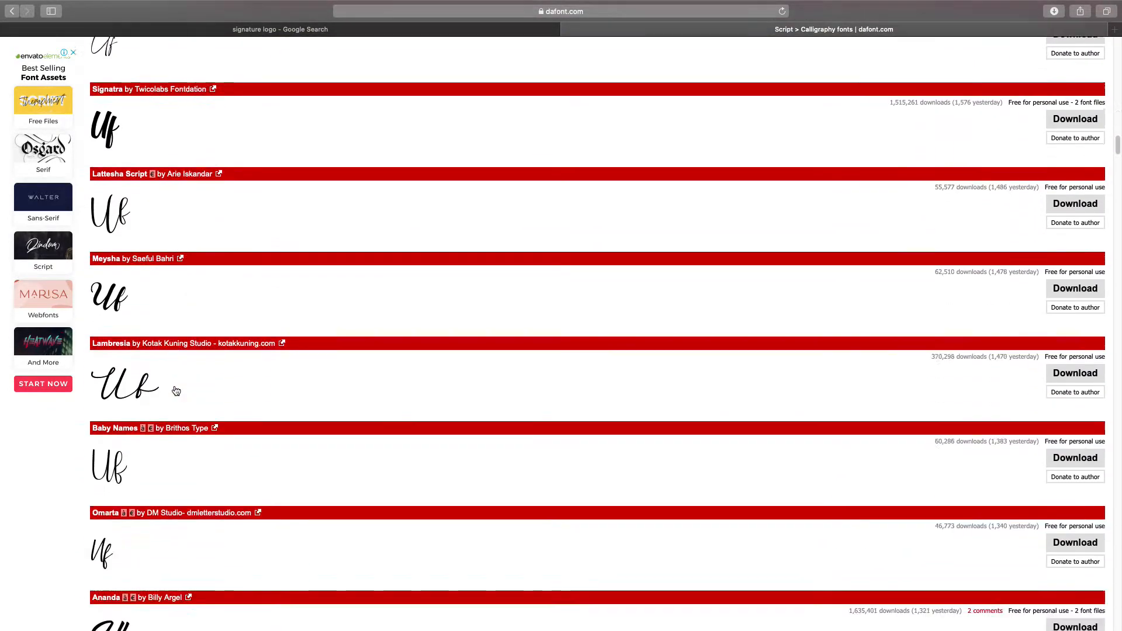
scroll(176, 390, "down", 13)
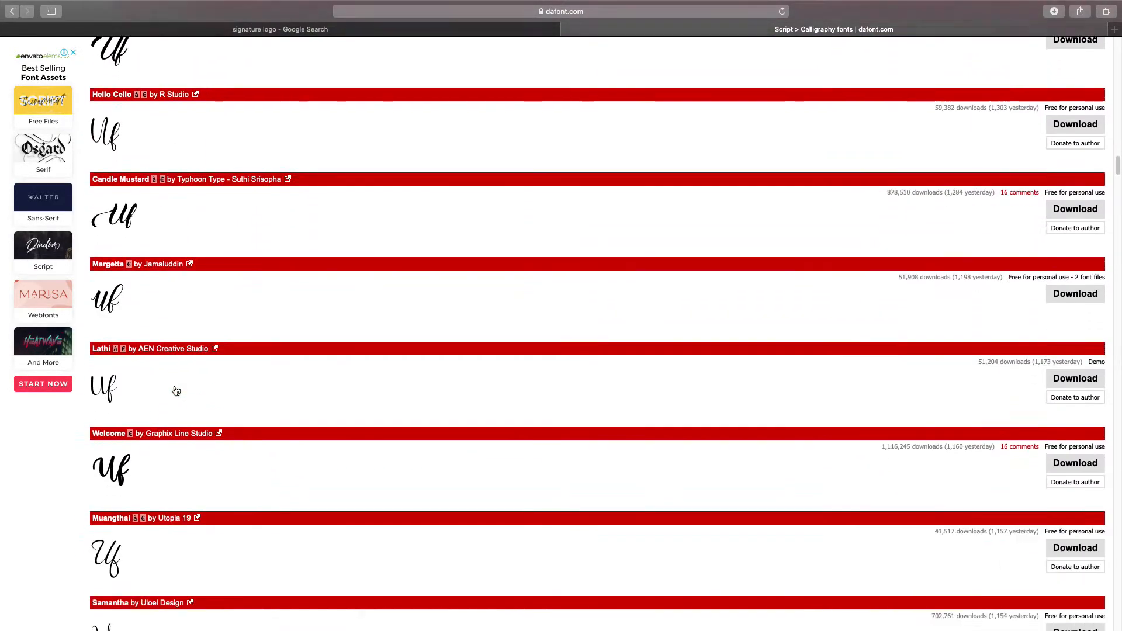
scroll(176, 391, "down", 10)
scroll(176, 391, "down", 13)
scroll(176, 391, "down", 12)
scroll(174, 389, "down", 9)
scroll(174, 389, "down", 11)
scroll(174, 390, "down", 4)
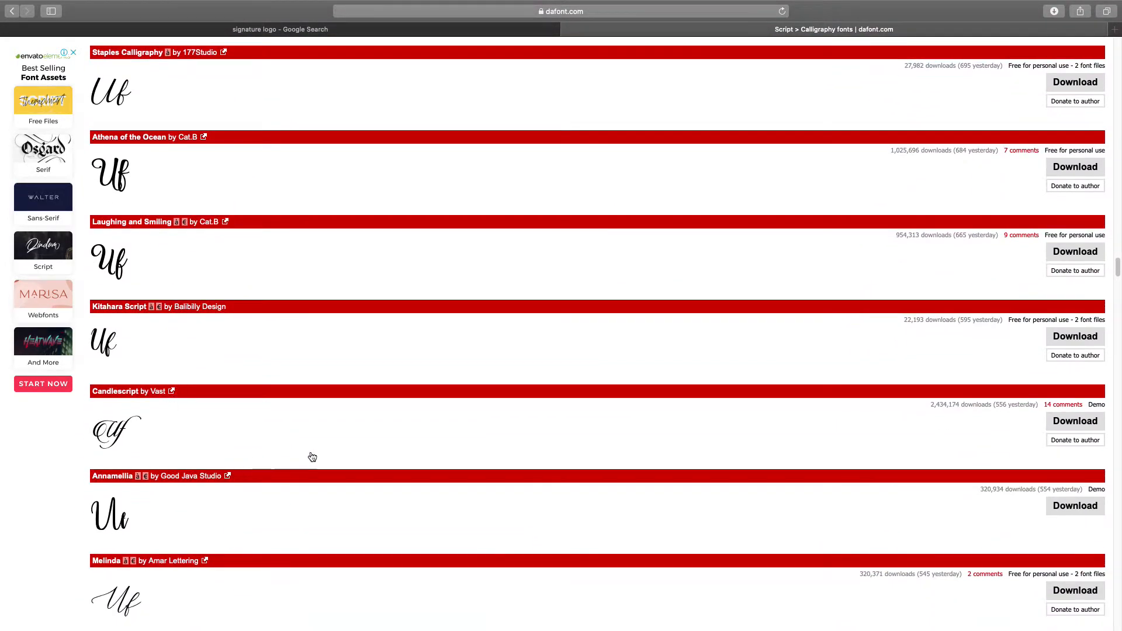
Step: Download the Candlescript and Asmelina Harley fonts from DaFont
left_click(1072, 430)
scroll(118, 468, "down", 15)
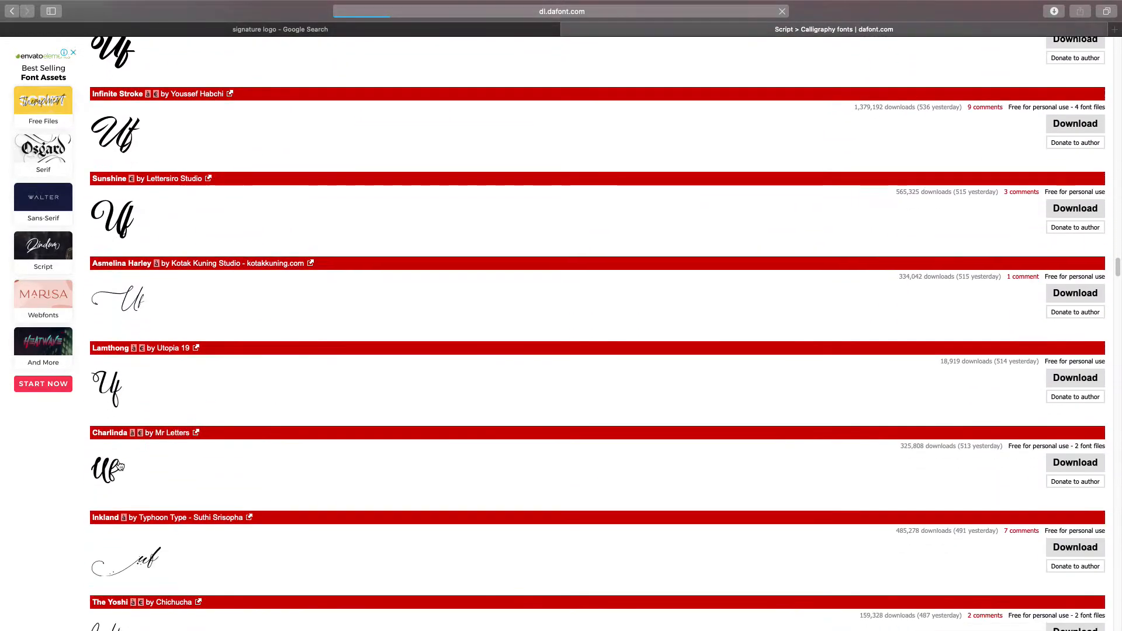
left_click(1066, 299)
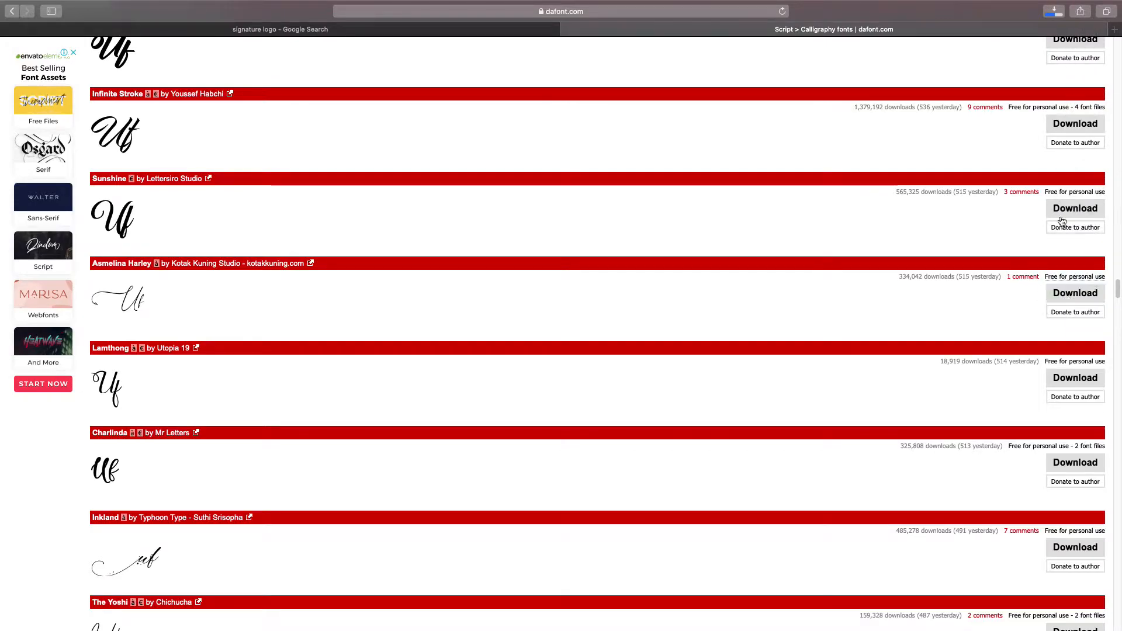
left_click(1055, 11)
scroll(442, 291, "up", 10)
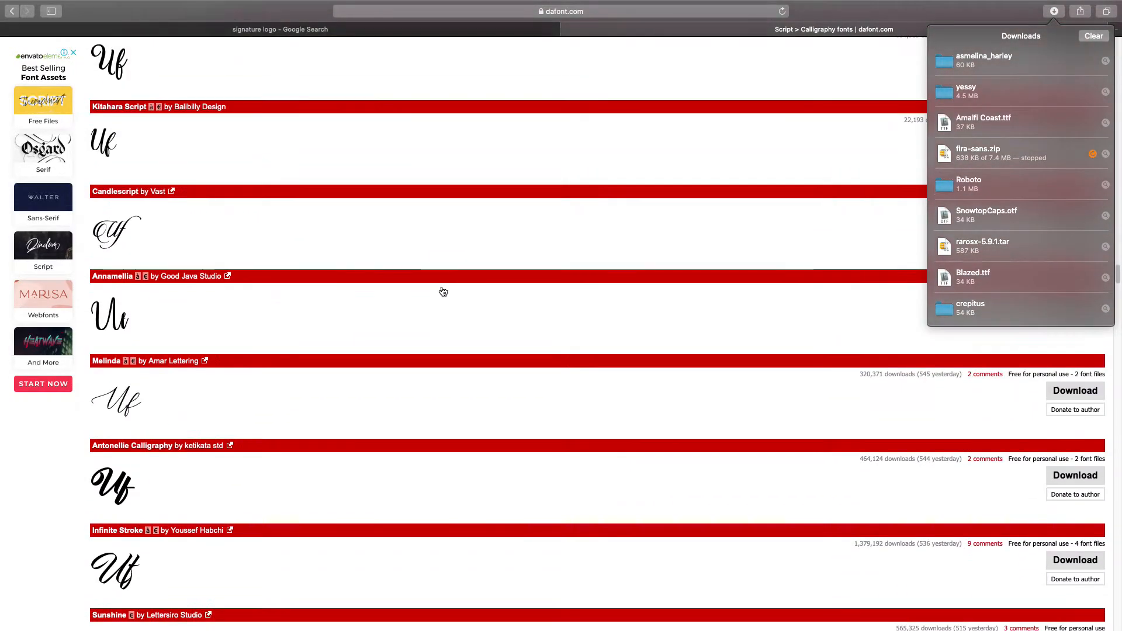
left_click(823, 232)
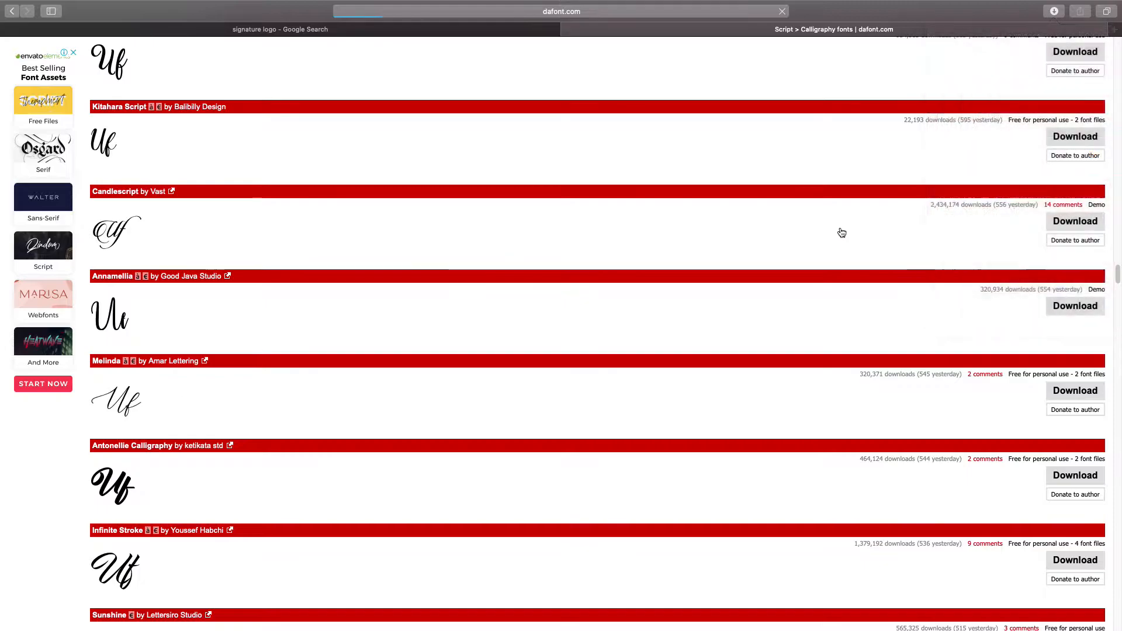
left_click(1062, 220)
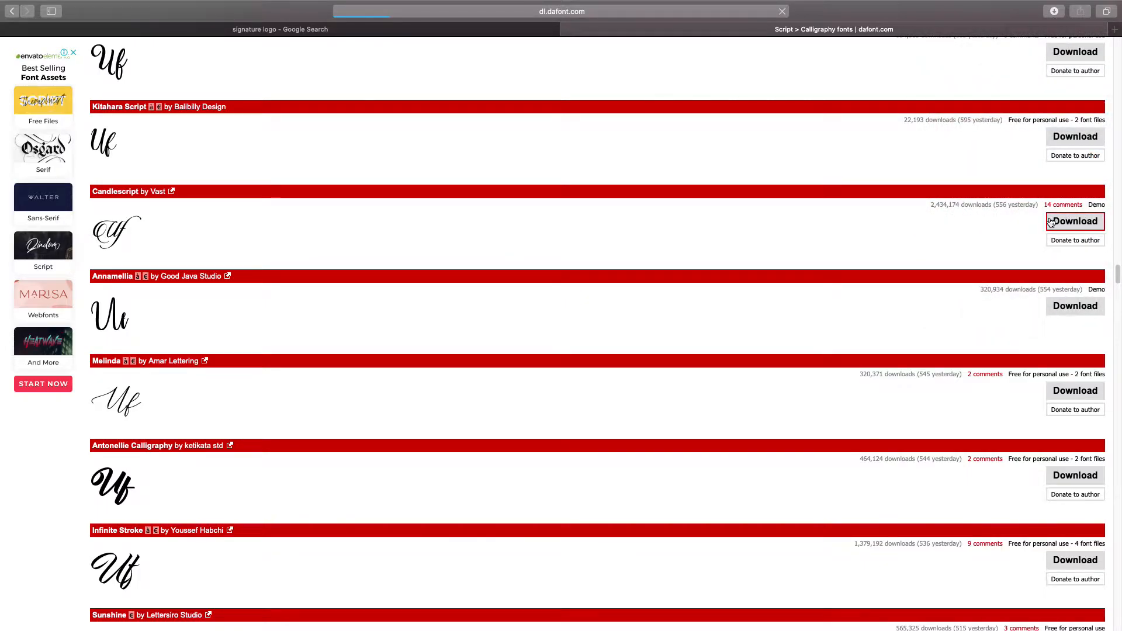
scroll(672, 327, "down", 7)
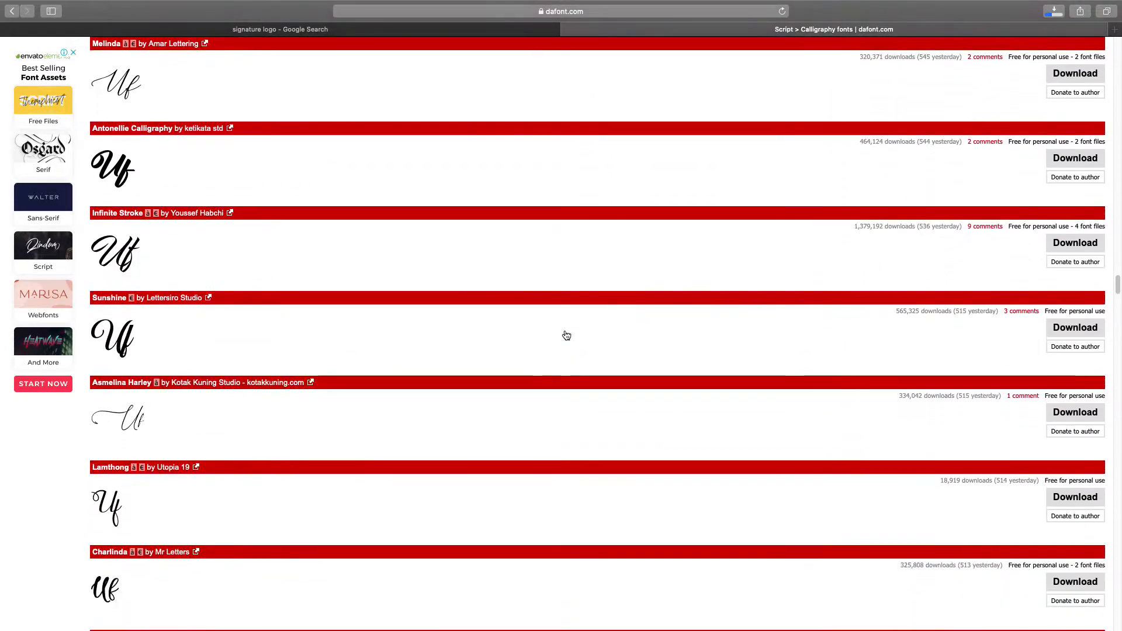
scroll(140, 496, "down", 8)
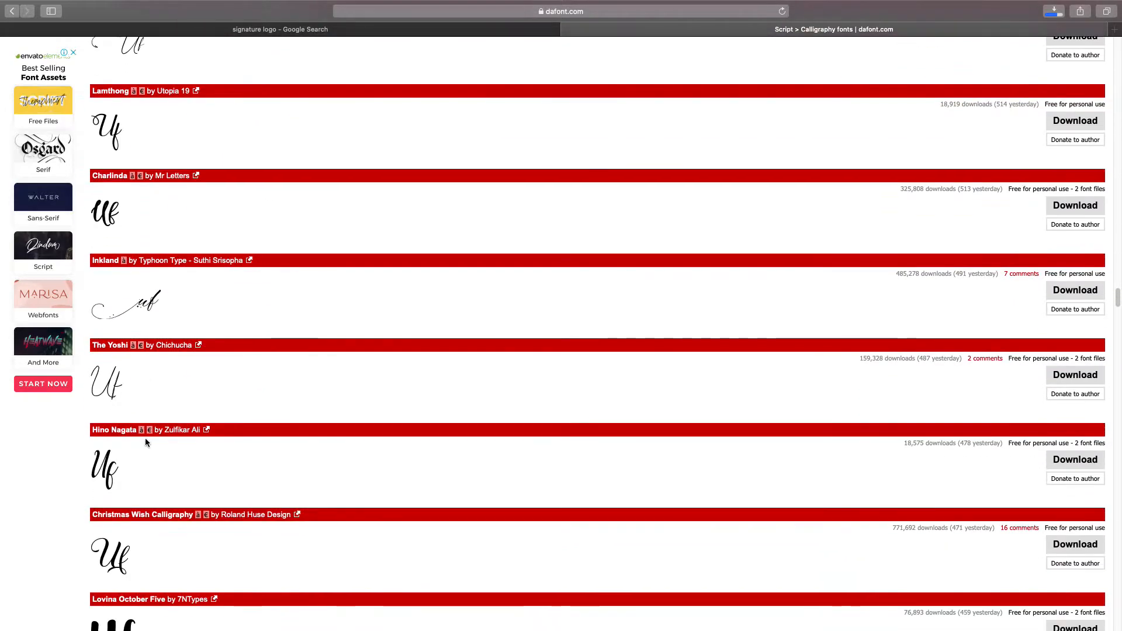
scroll(125, 296, "down", 14)
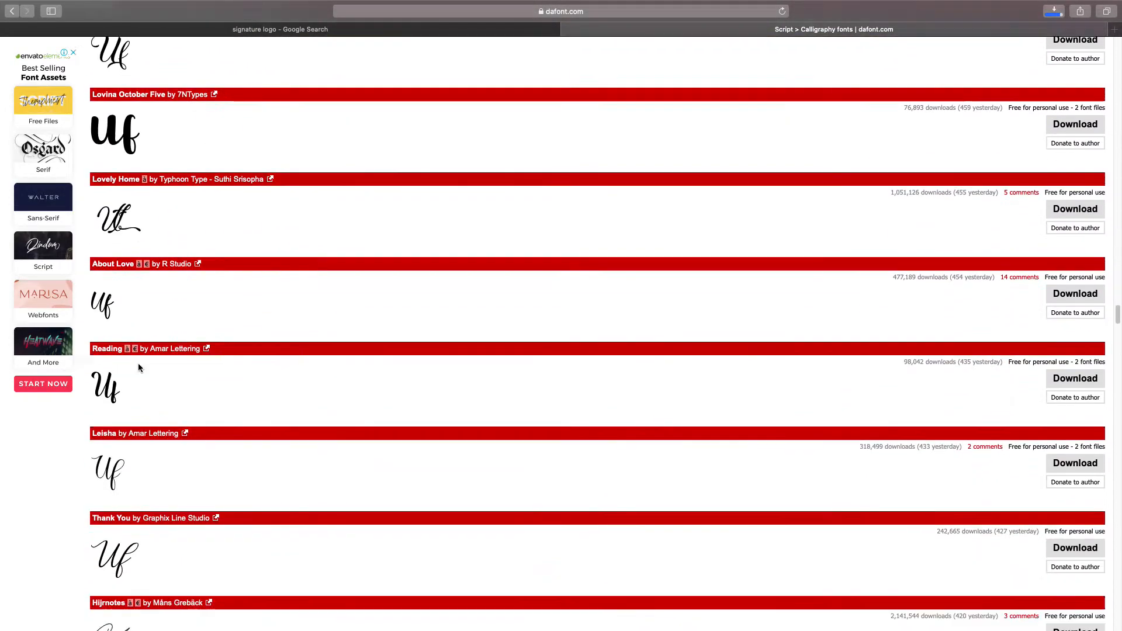
scroll(139, 367, "down", 16)
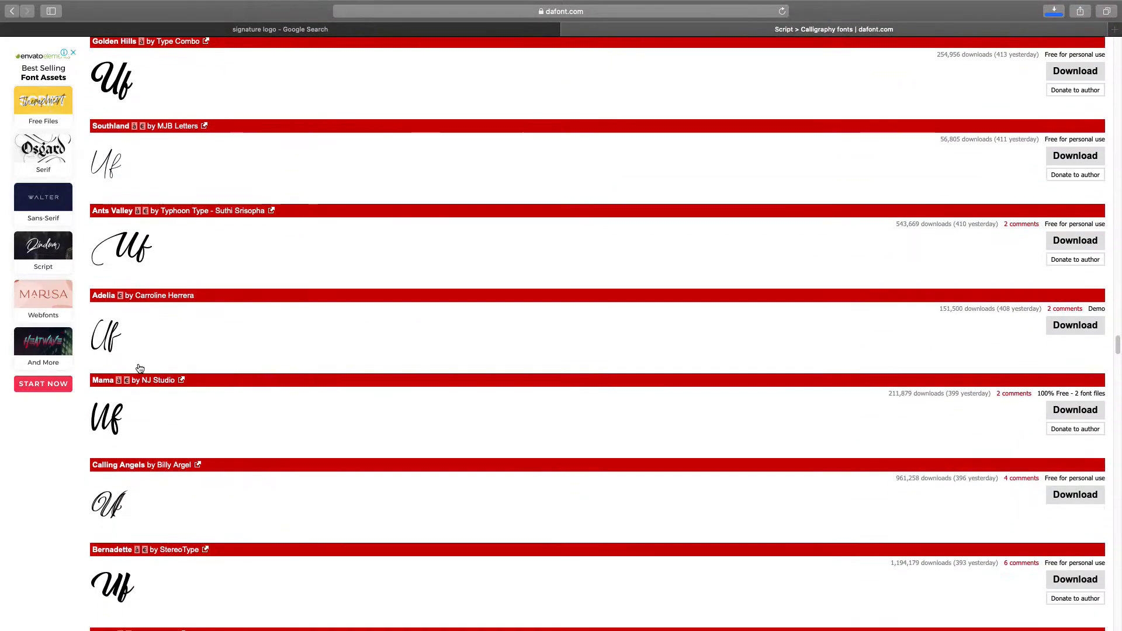
Step: Install AsmelinaHarley.ttf from the downloaded asmelina_harley folder in Font Book
left_click(1052, 24)
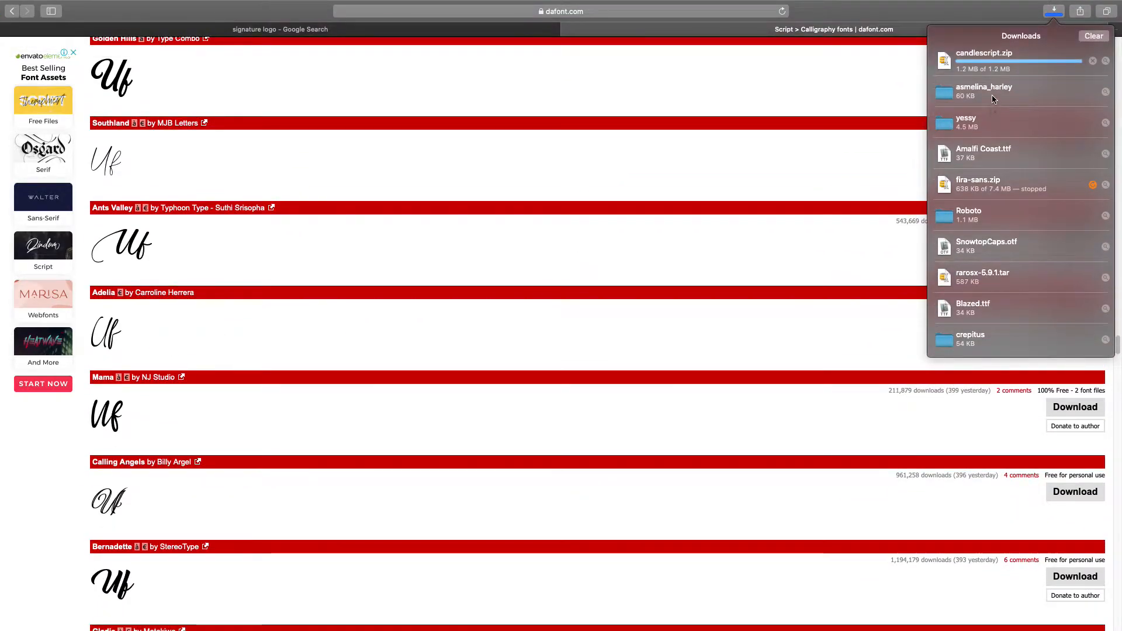
double_click(991, 94)
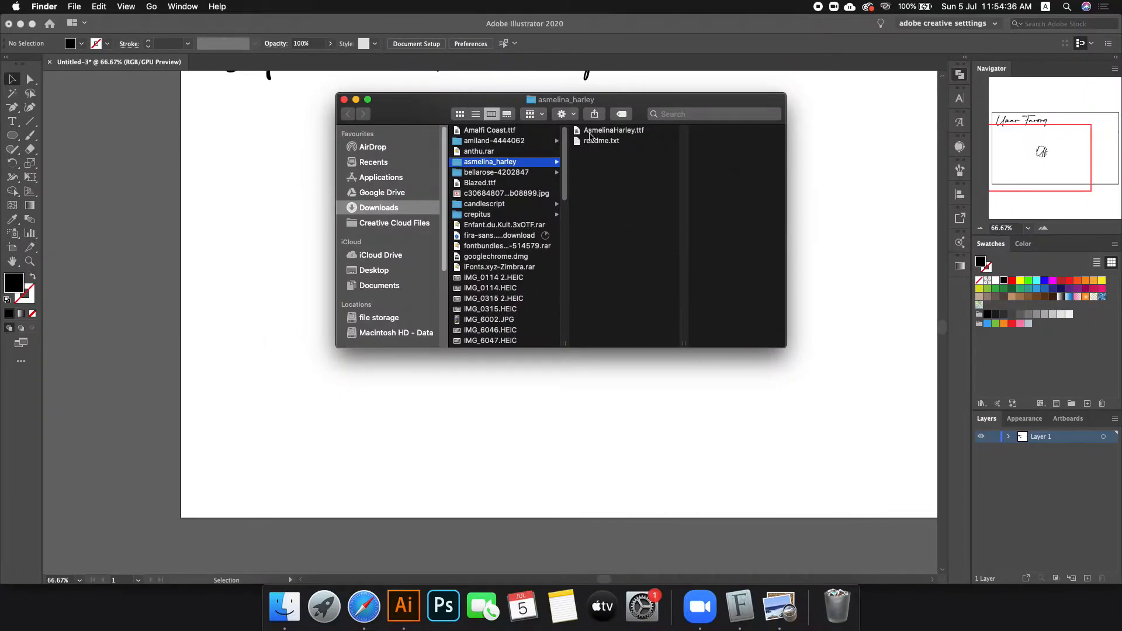
double_click(608, 129)
left_click(850, 210)
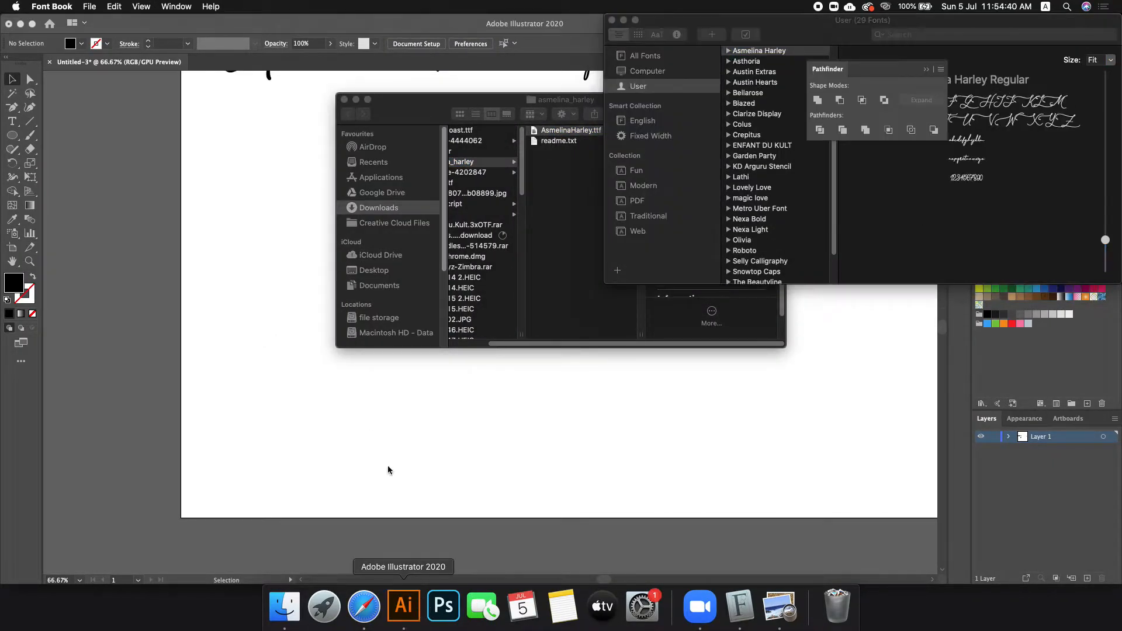
left_click(404, 605)
Step: Add a new 'Uf' text, move the circled monogram upper left, and copy the text rightward
left_click(11, 121)
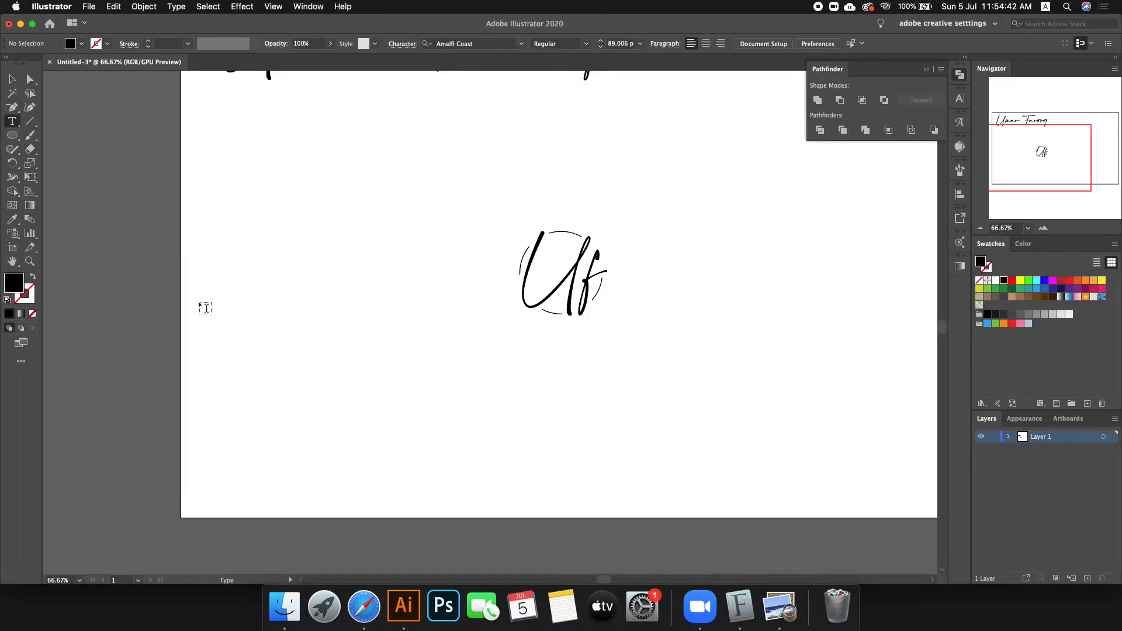
left_click(283, 377)
type("Uf")
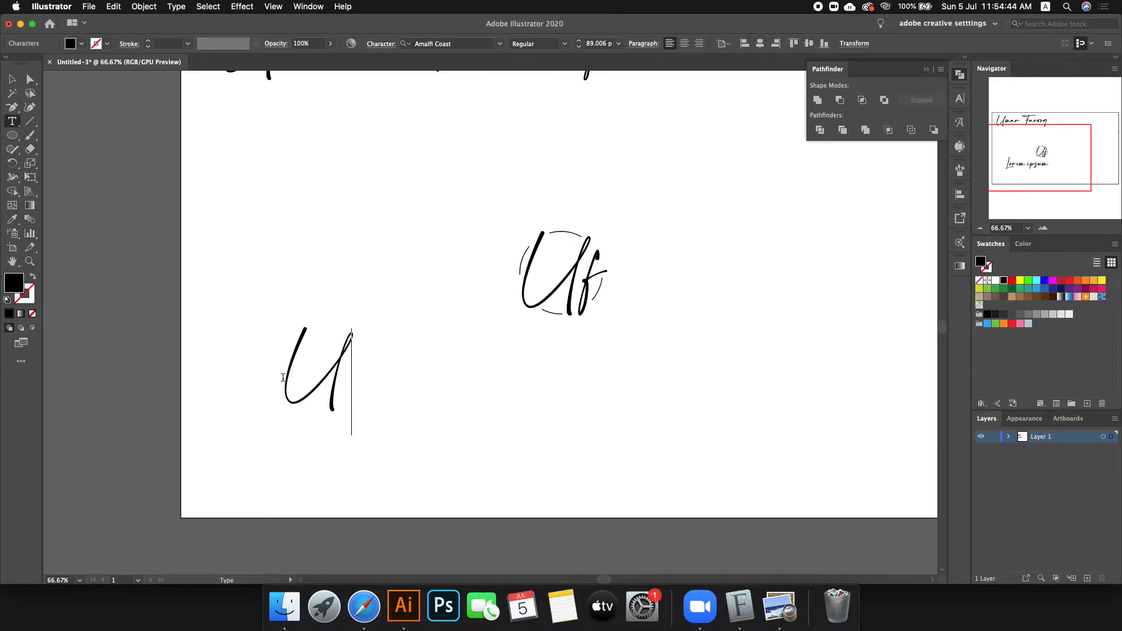
key("Escape")
left_click_drag(473, 228, 721, 352)
left_click_drag(566, 282, 276, 198)
left_click_drag(340, 387, 623, 388)
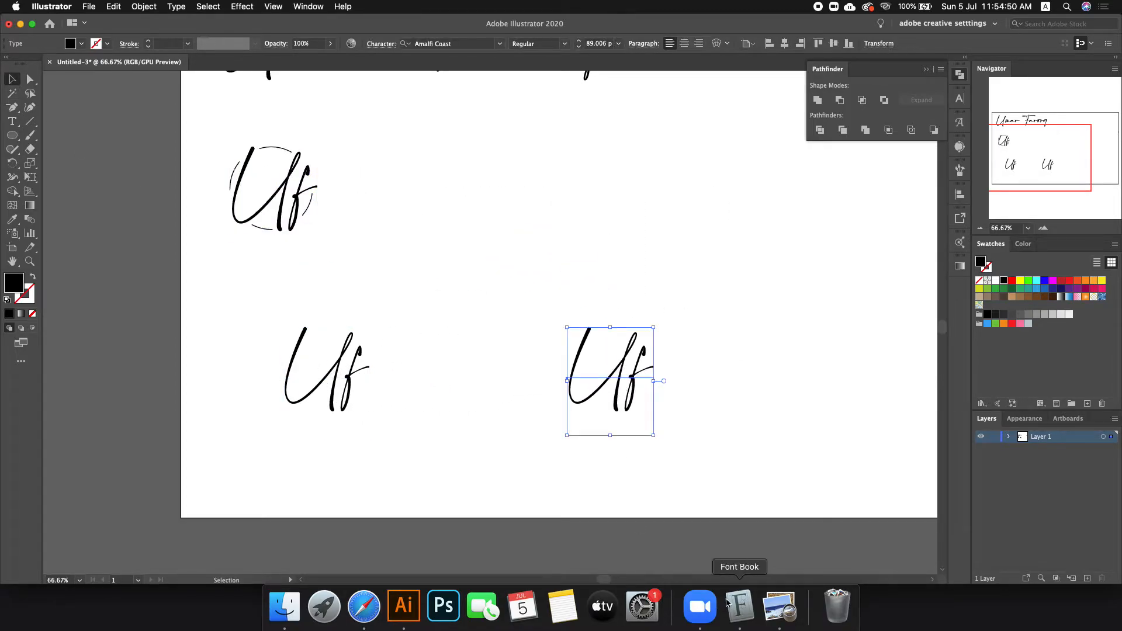
Step: Set the copied Uf in Asmelina Harley by searching 'asm' in the font field
left_click(739, 606)
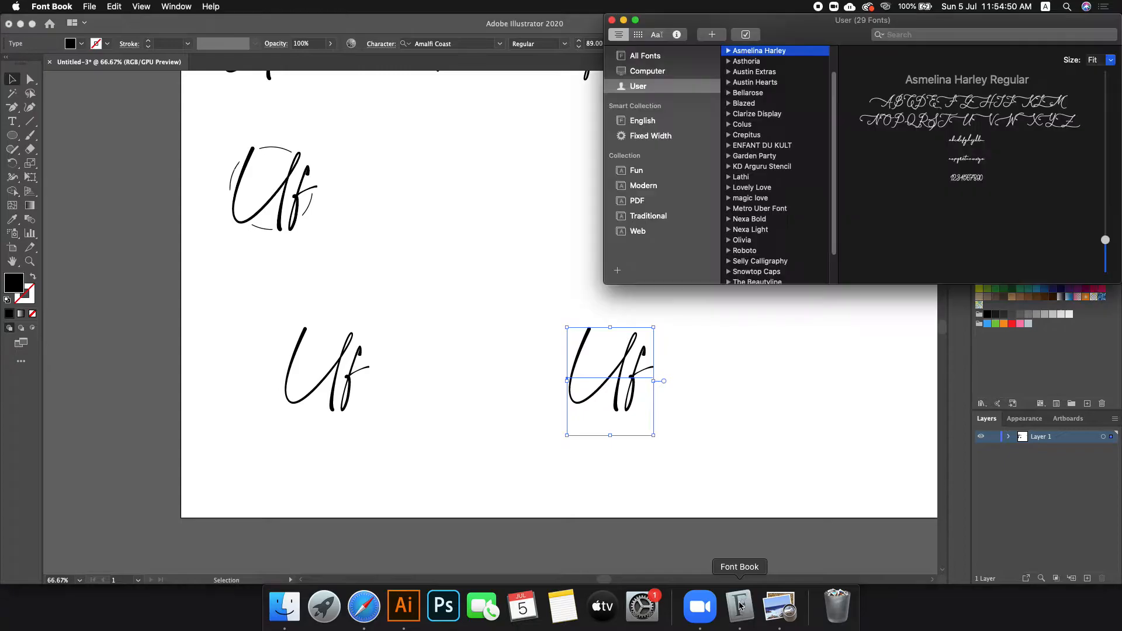
left_click(359, 350)
left_click(468, 51)
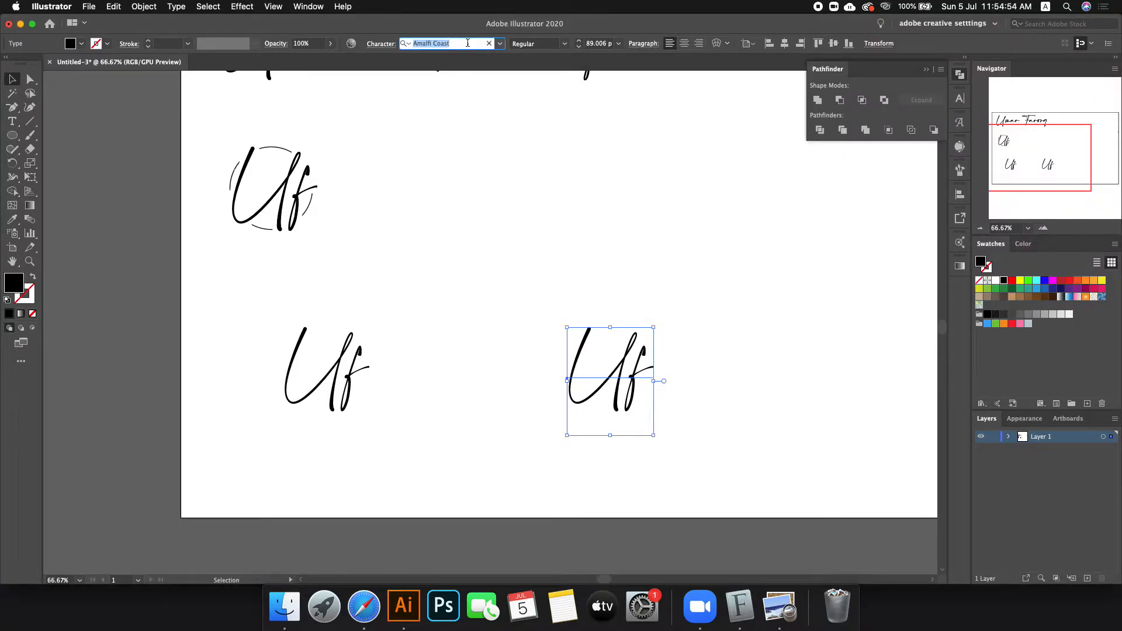
type("ams")
key("BackSpace")
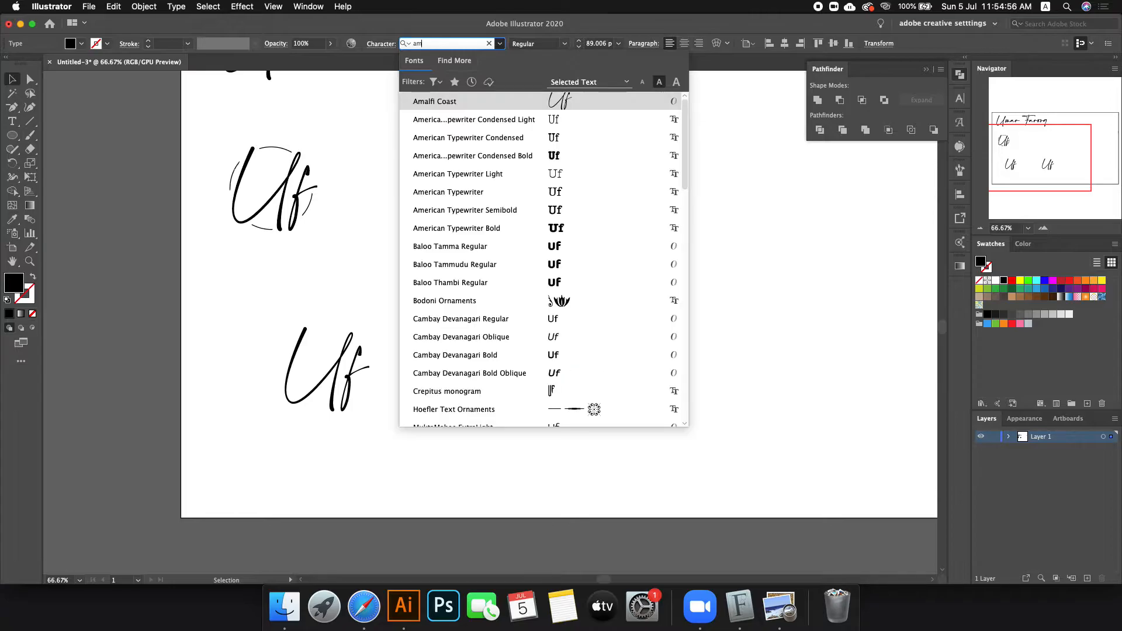
type("e")
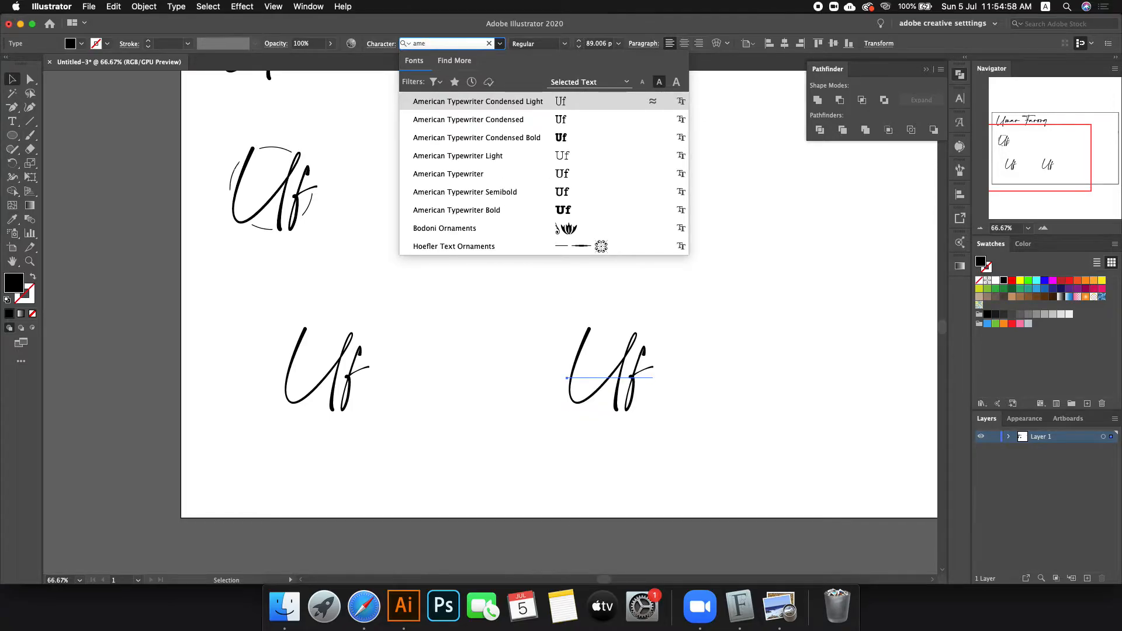
key("ctrl+Right")
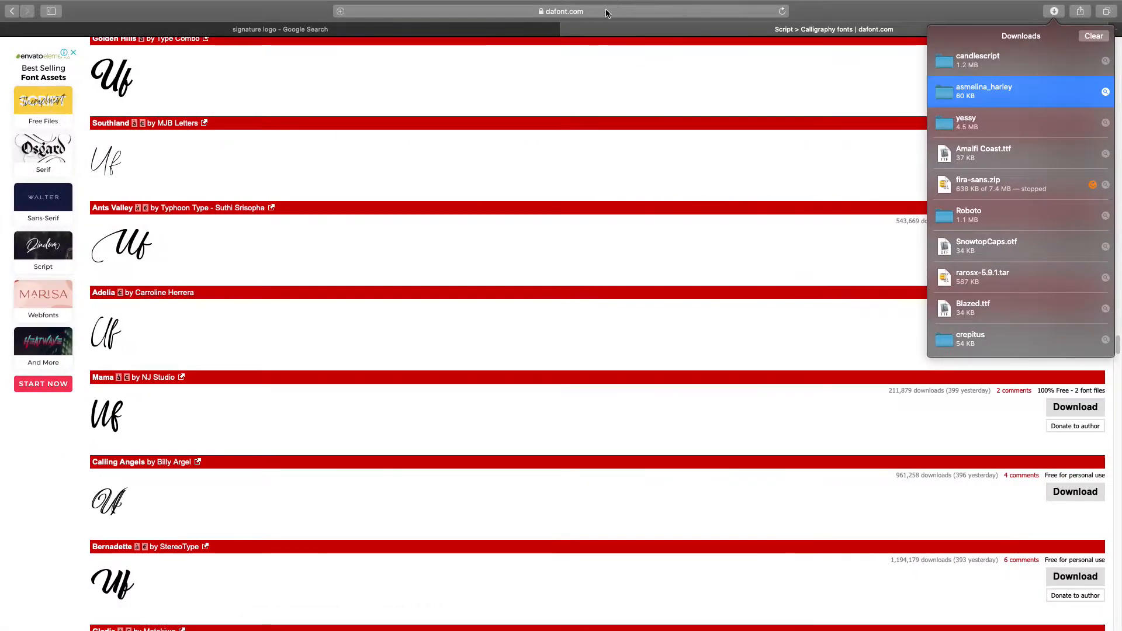
key("ctrl+Left")
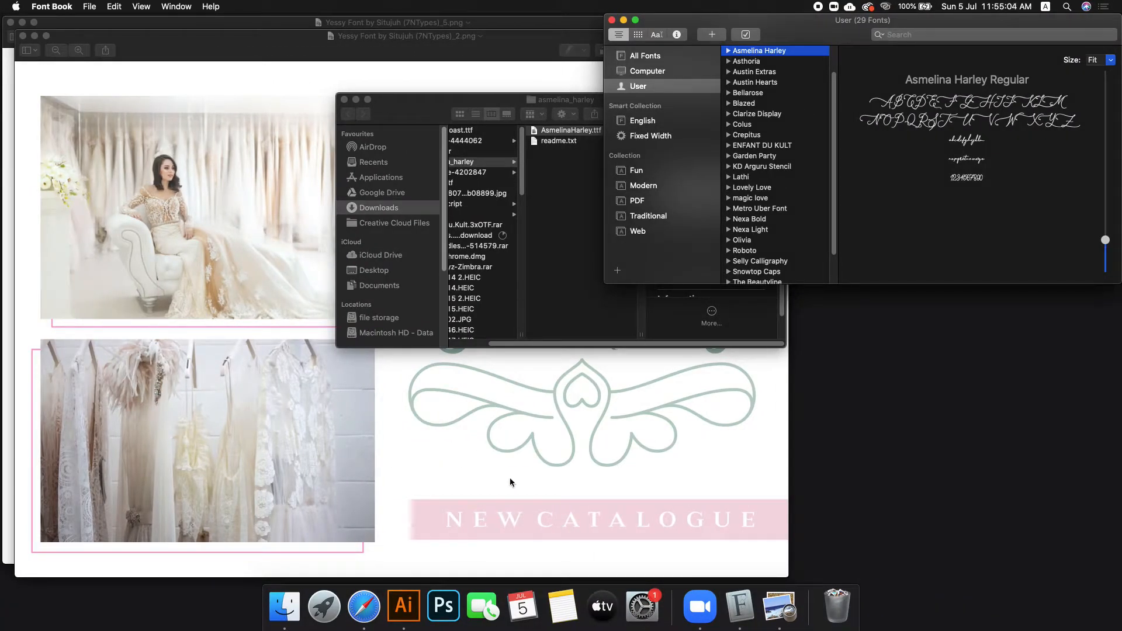
left_click(404, 606)
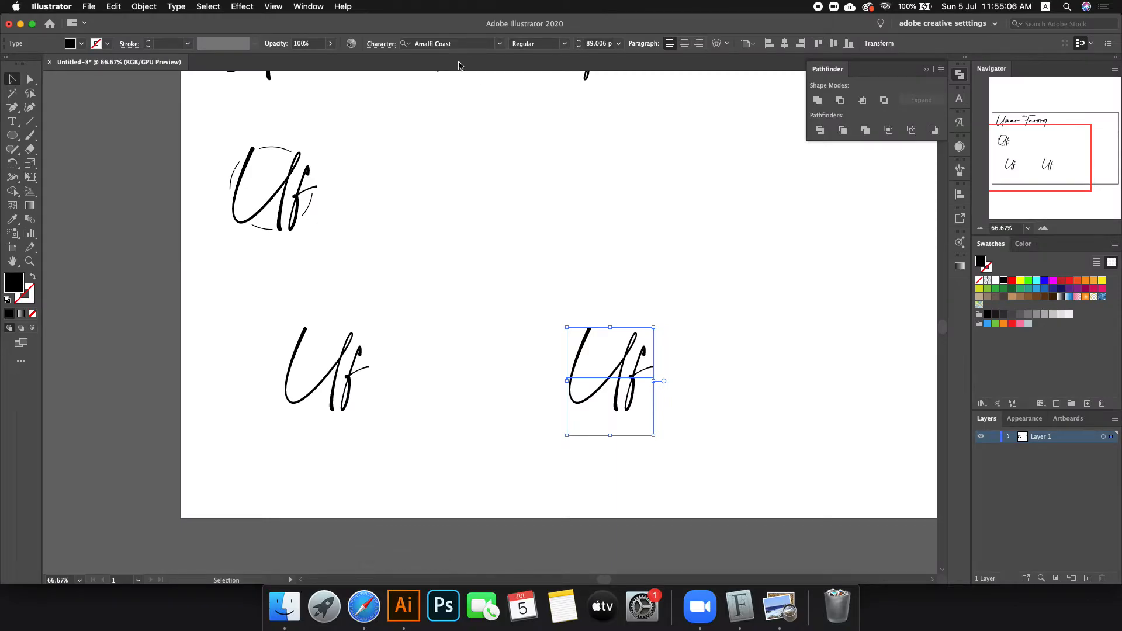
left_click(444, 44)
type("a")
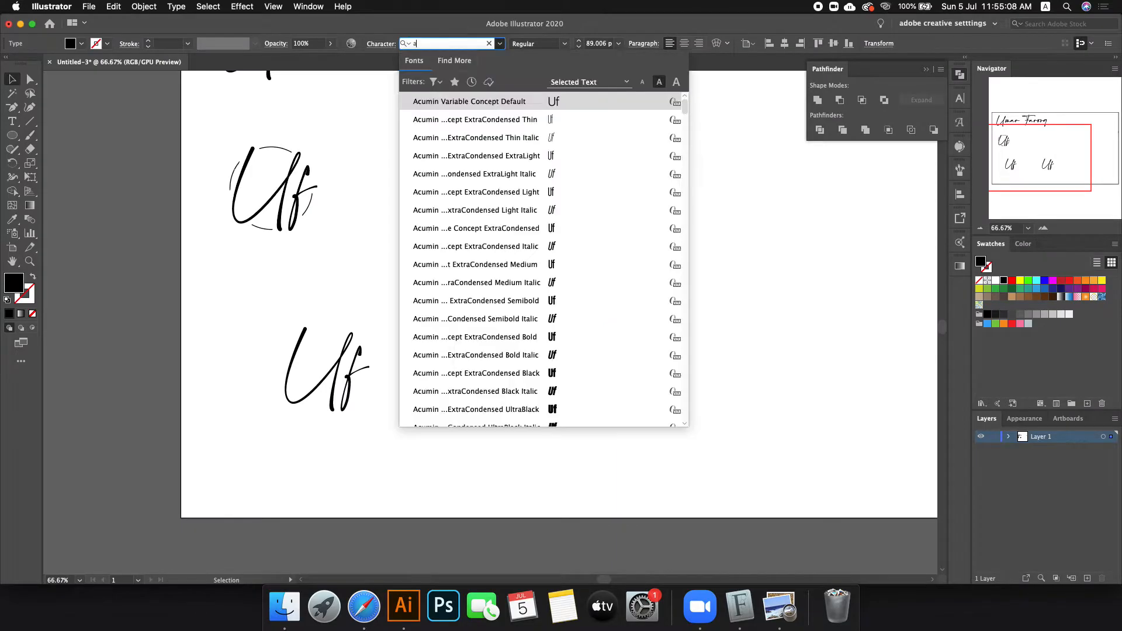
type("sm")
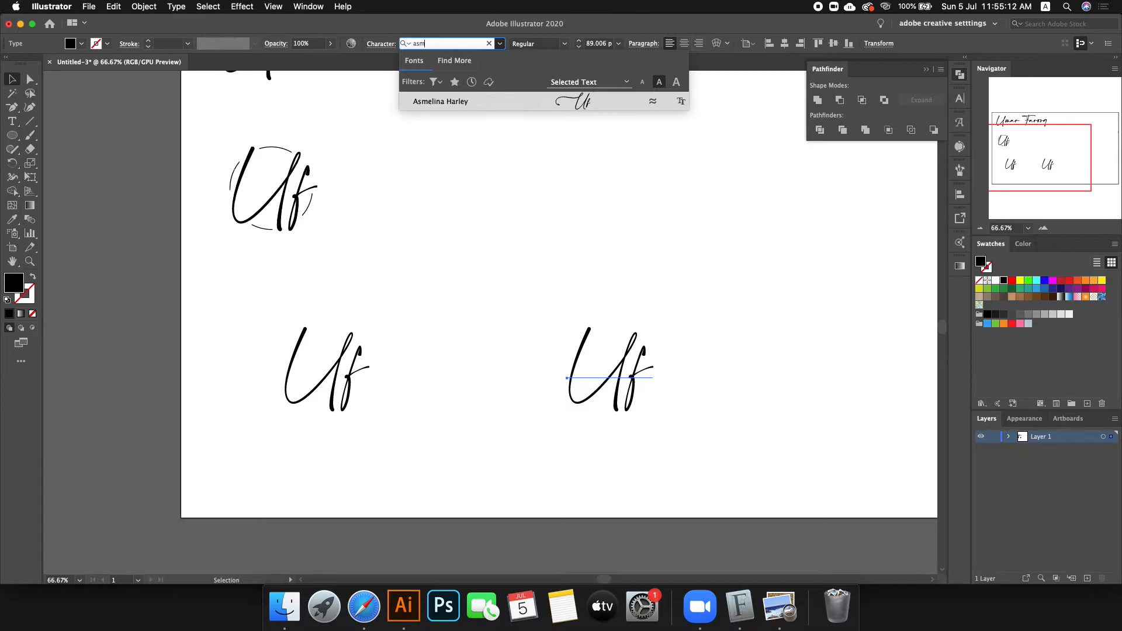
key("Return")
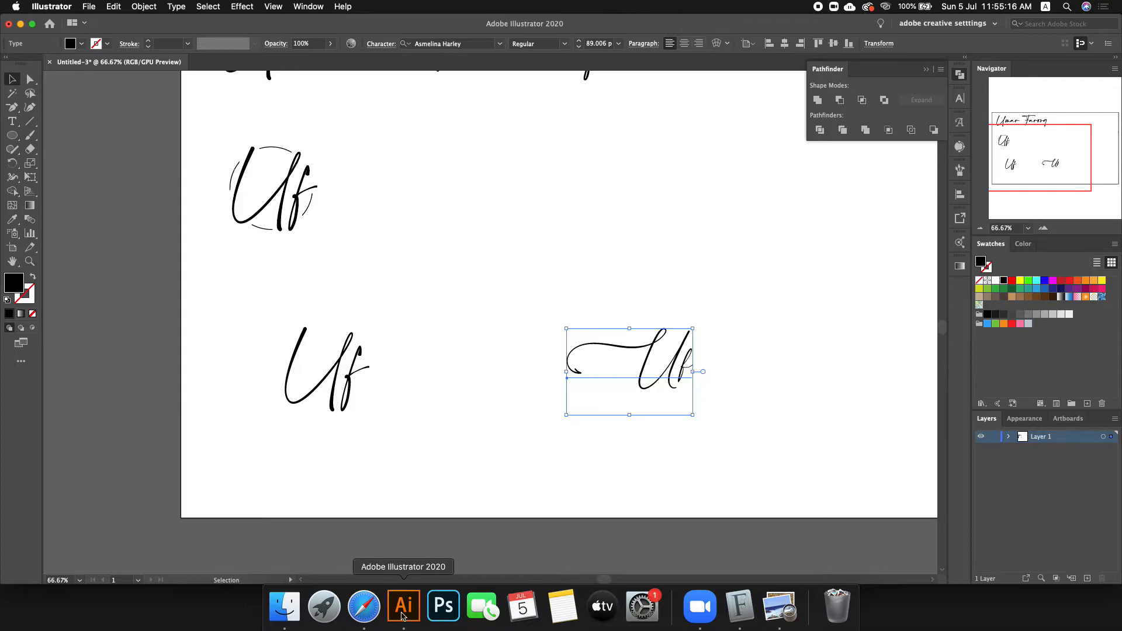
left_click(364, 605)
Step: Install Candlescript Demo Version from the candlescript folder and open its introduction PDF
double_click(1040, 66)
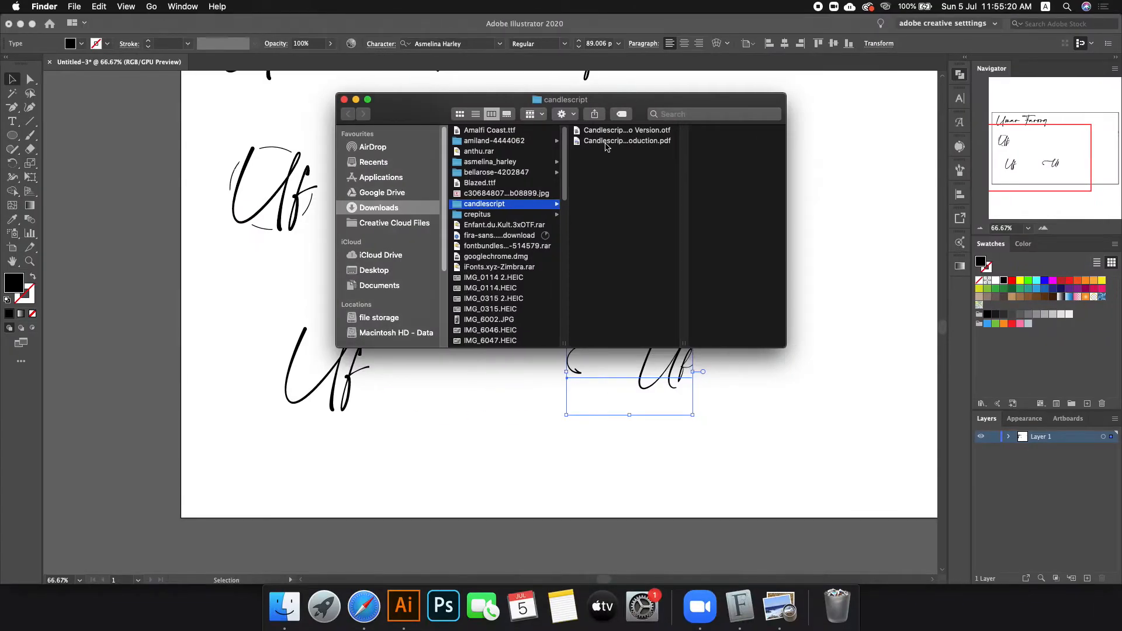
double_click(606, 134)
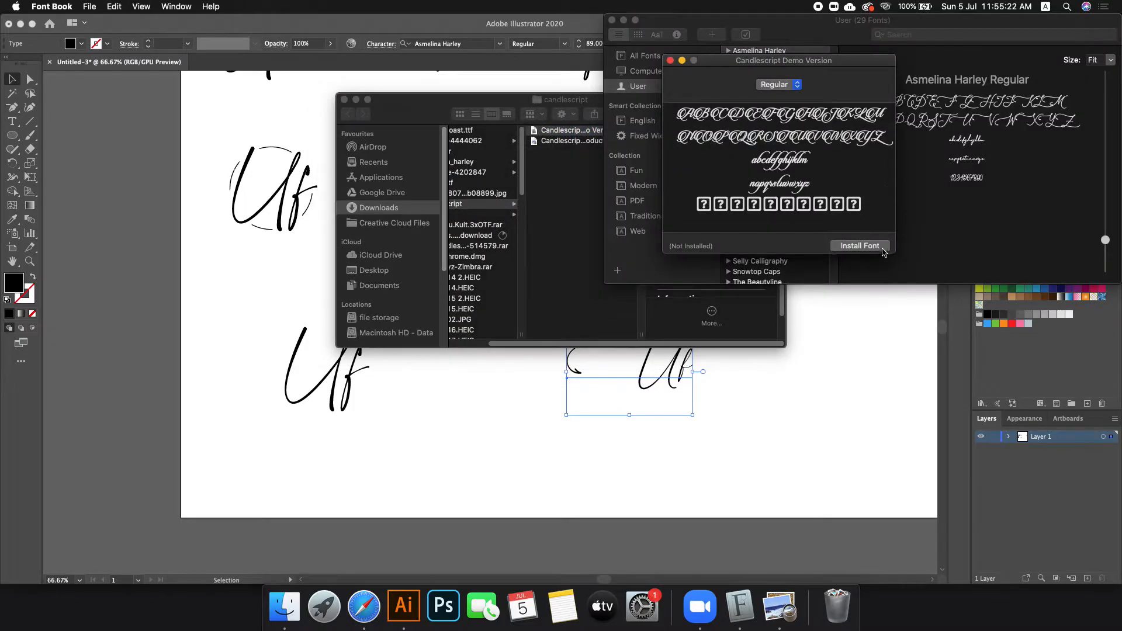
left_click(881, 250)
left_click(572, 146)
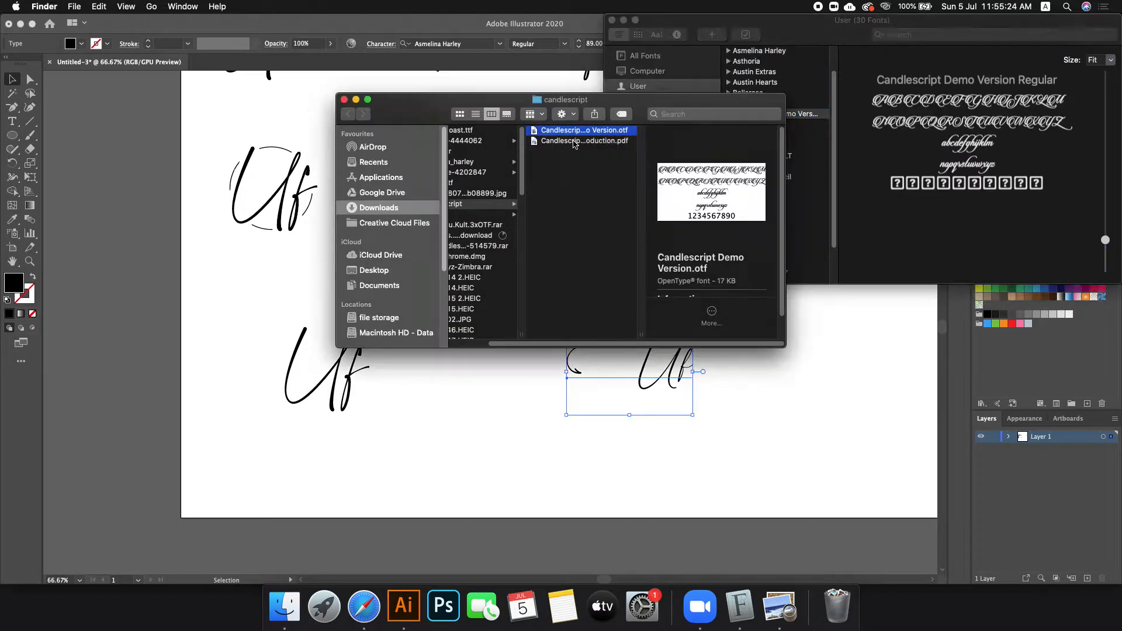
double_click(574, 141)
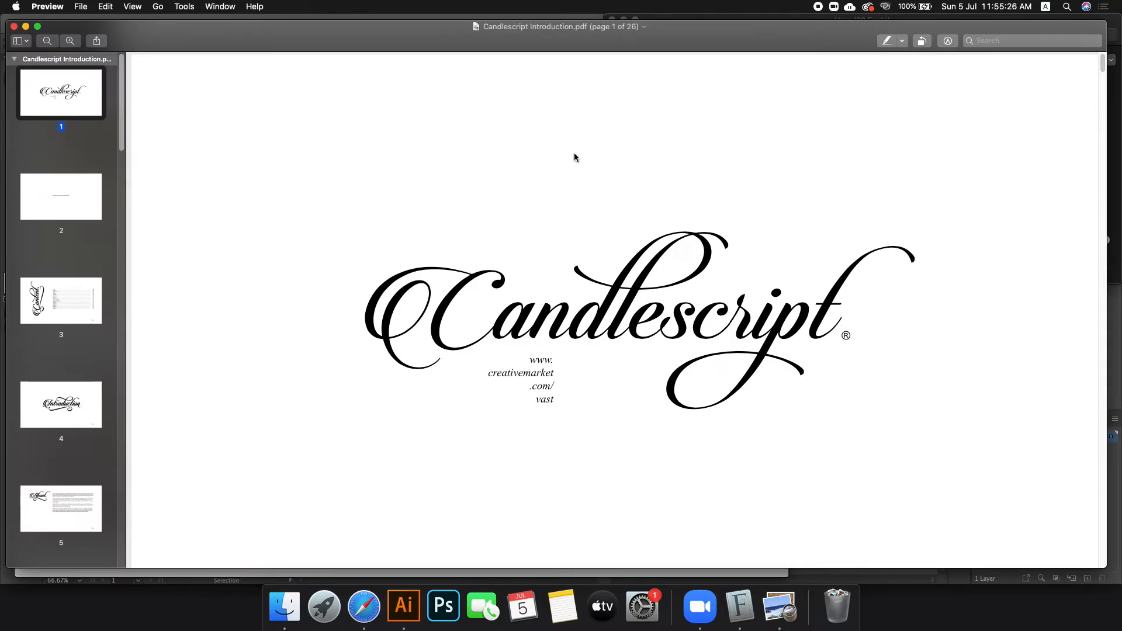
Step: Close the intro PDF, both Yessy Font sample images, the candlescript folder and Font Book, then quit Preview
left_click(13, 25)
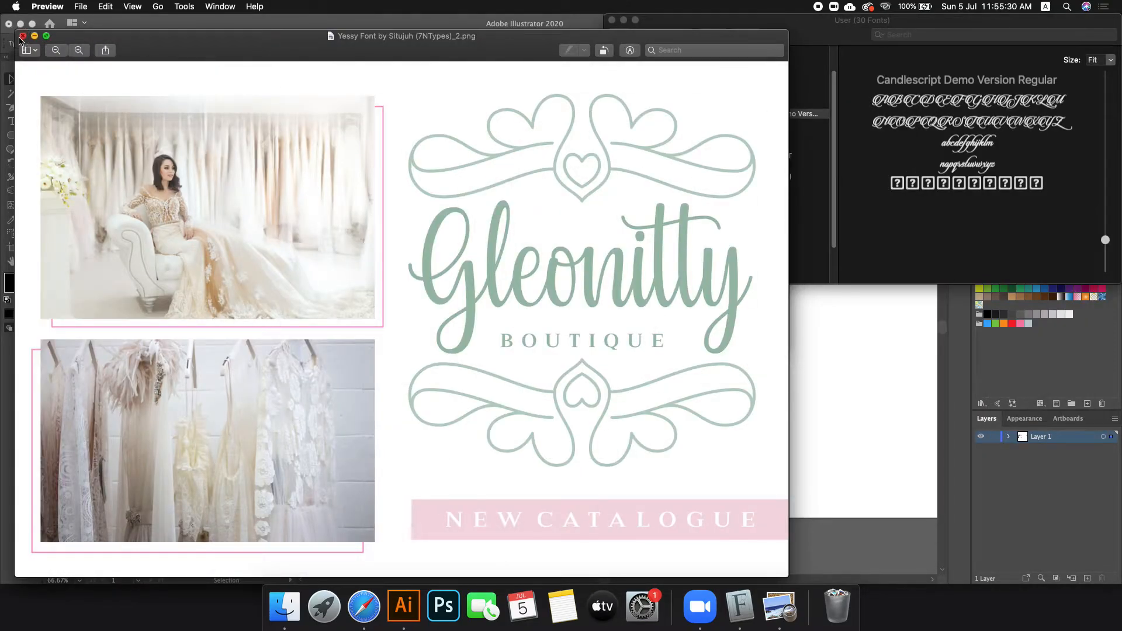
left_click(22, 36)
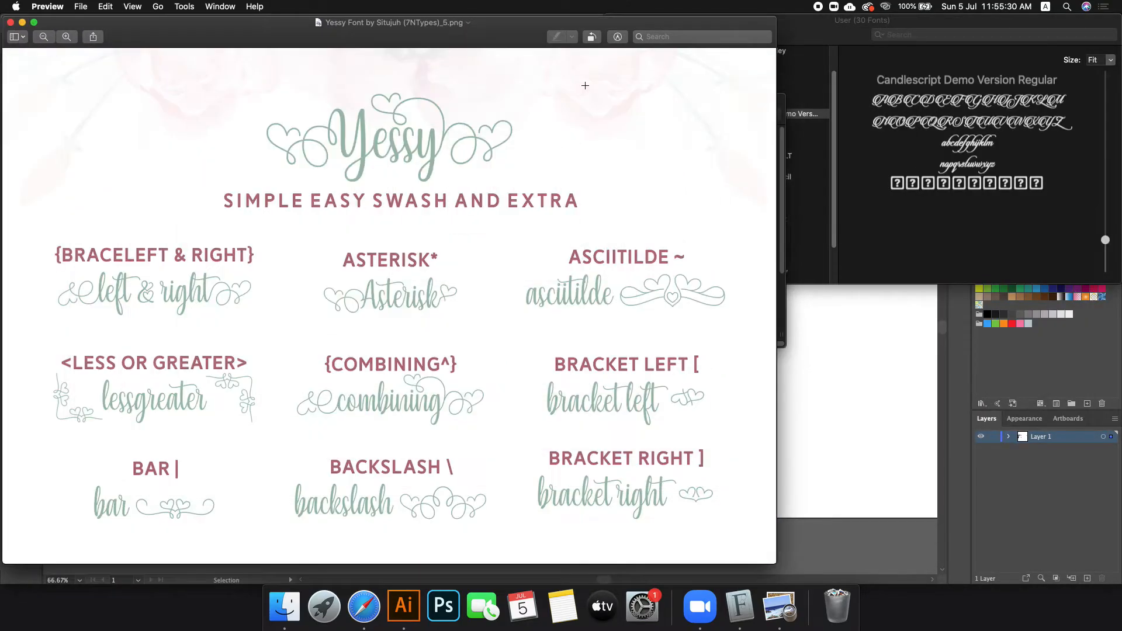
left_click(11, 23)
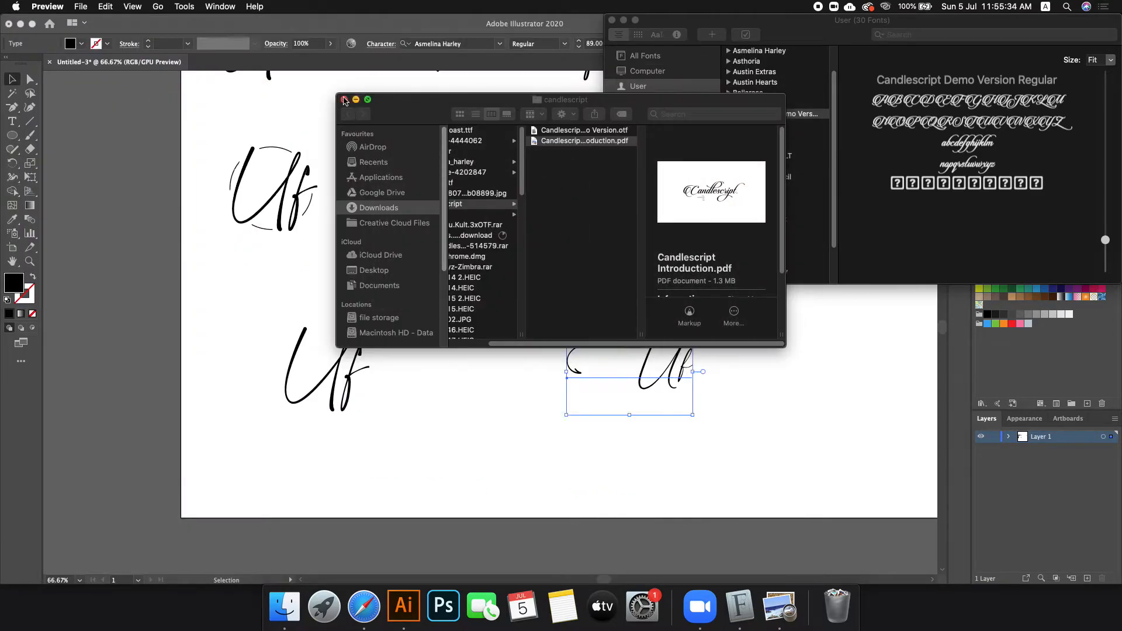
left_click(344, 100)
left_click(612, 20)
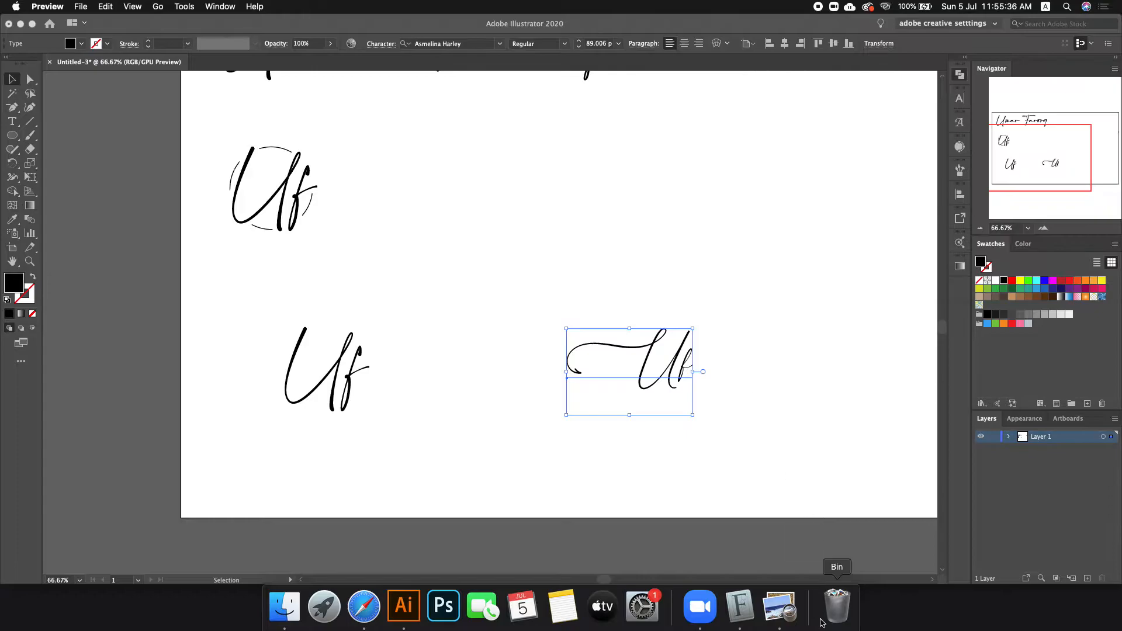
right_click(740, 604)
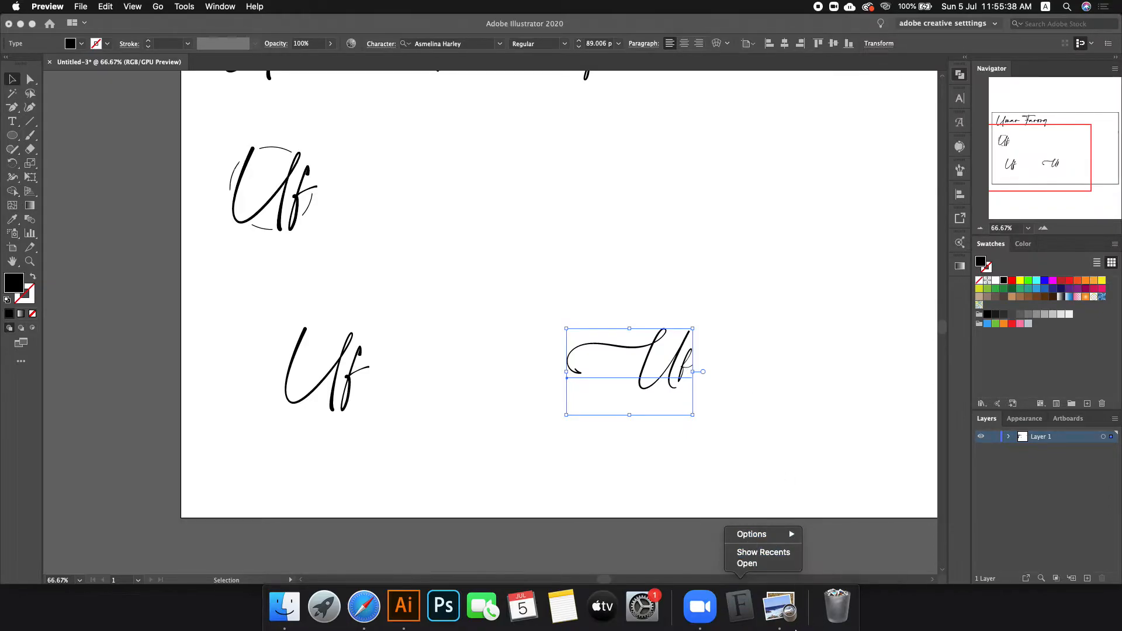
right_click(789, 608)
left_click(794, 568)
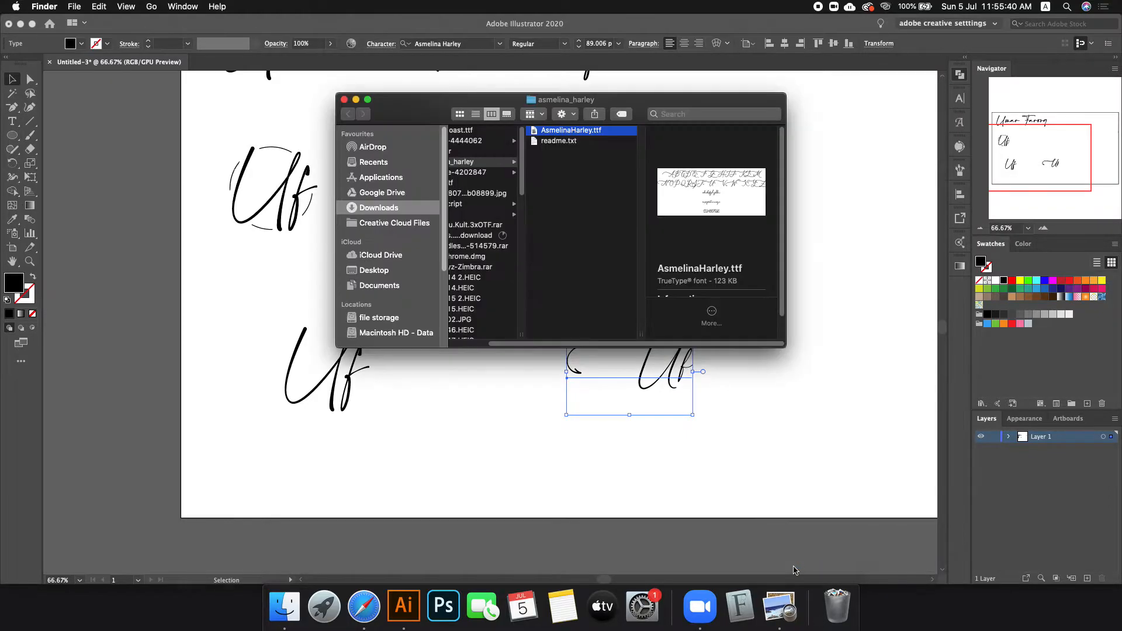
Step: Close the asmelina_harley and yessy folders and select the left Uf in Illustrator
left_click(344, 100)
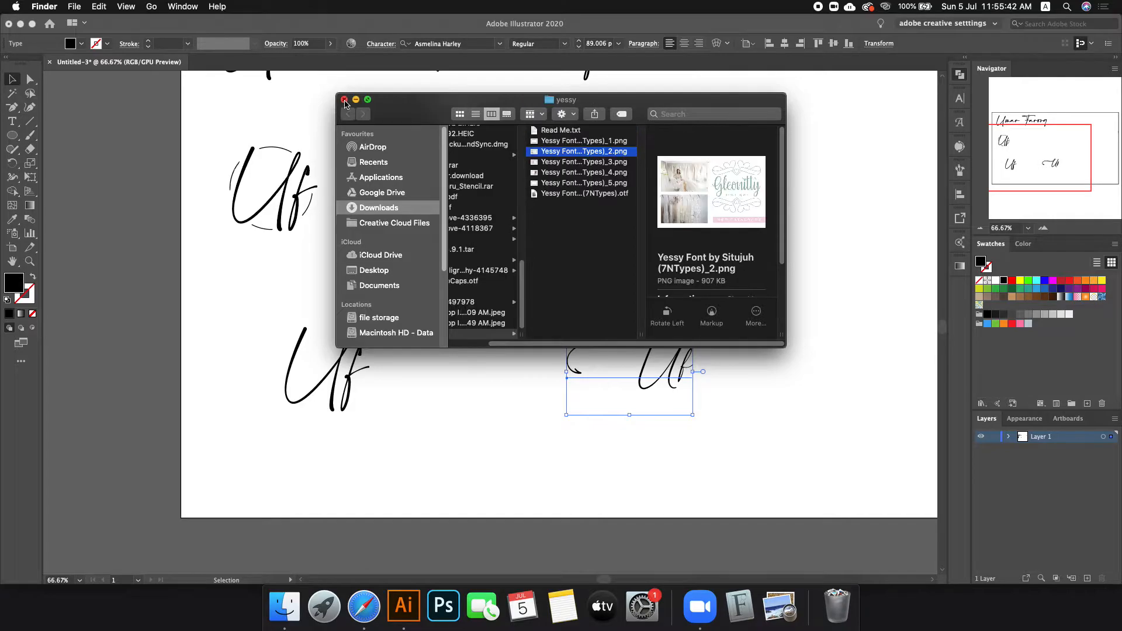
left_click(345, 100)
right_click(775, 614)
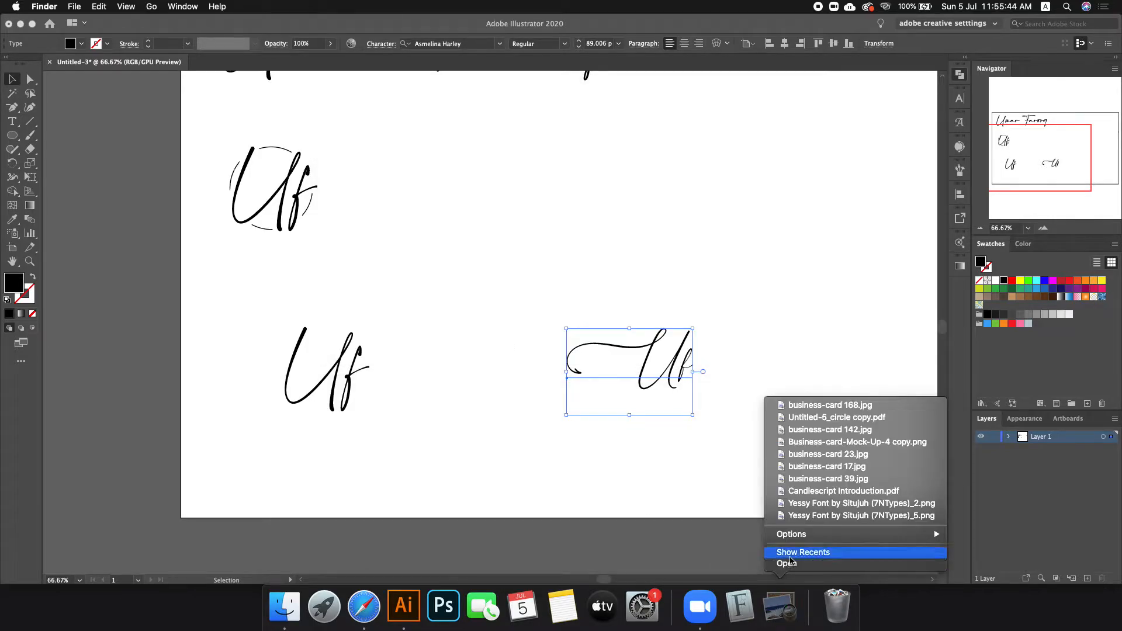
left_click(534, 528)
left_click(349, 356)
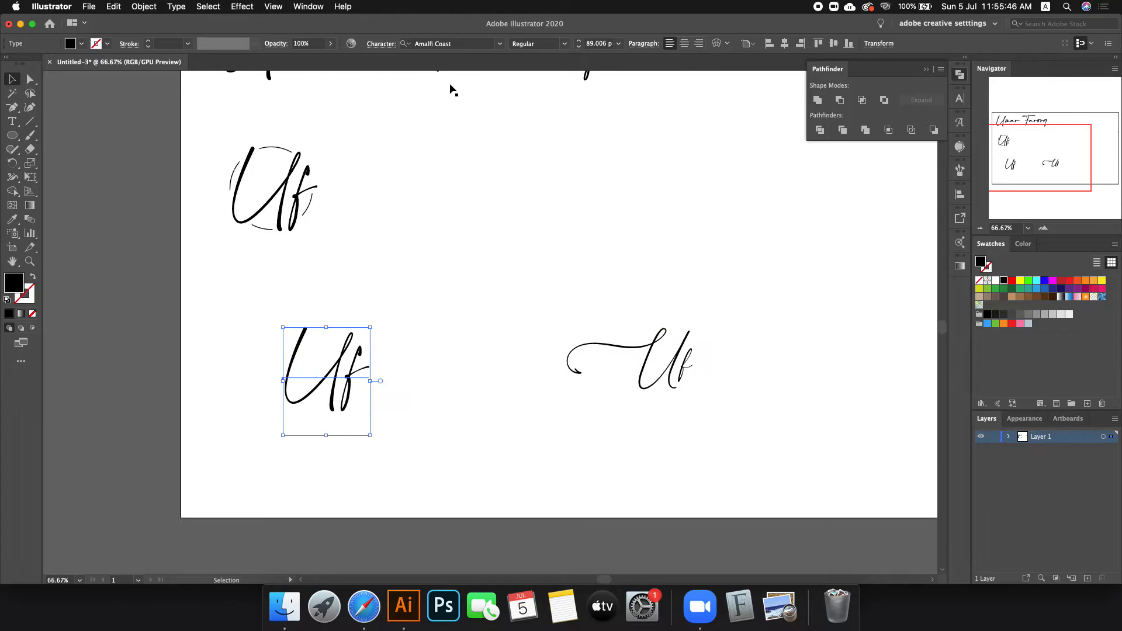
Step: Set the left Uf in Candlescript Demo Version, enlarge it, and shift it slightly right
left_click(450, 44)
type("cand")
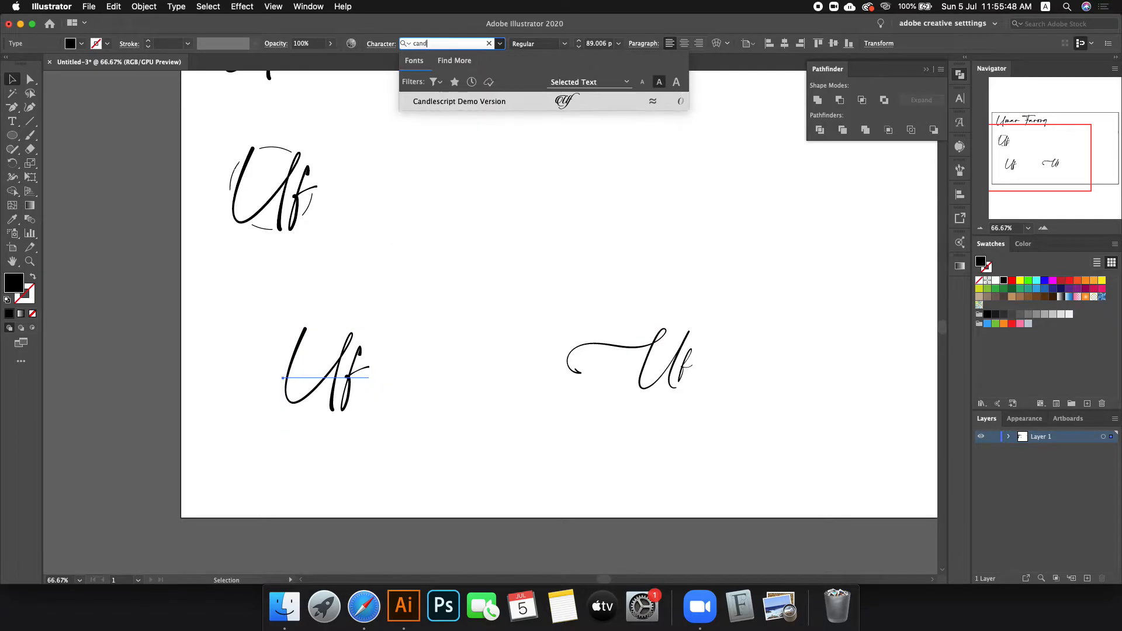
key("Return")
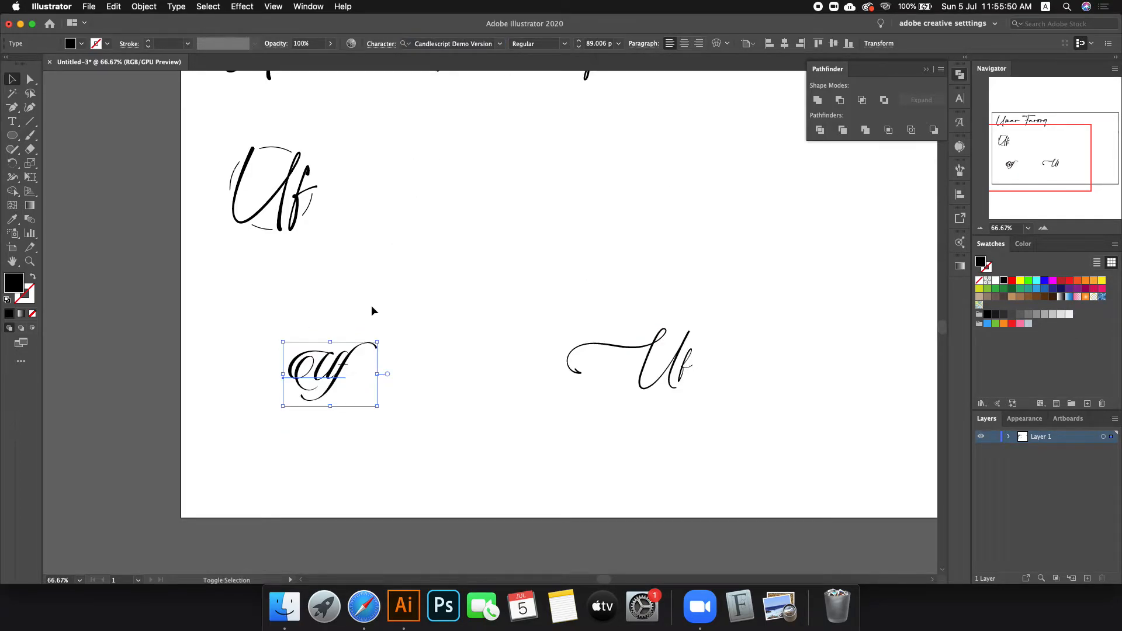
left_click_drag(380, 372, 410, 381)
left_click_drag(316, 379, 423, 380)
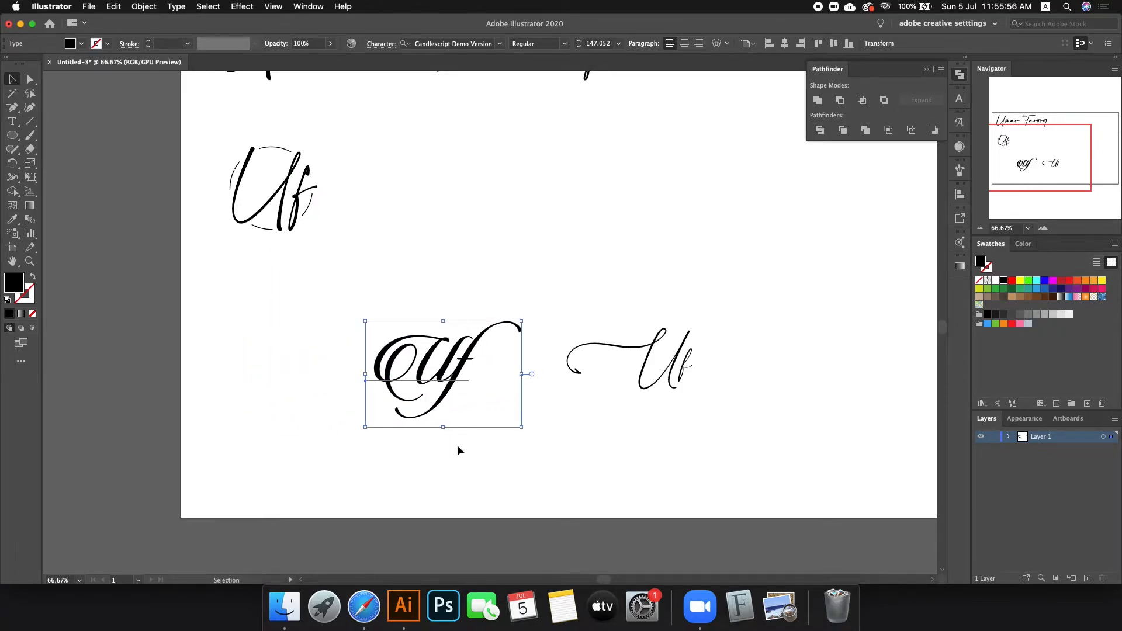
Step: Move the right Uf further right and convert both Uf texts to outlines
left_click_drag(690, 391, 748, 390)
left_click(475, 374, "shift")
right_click(432, 356)
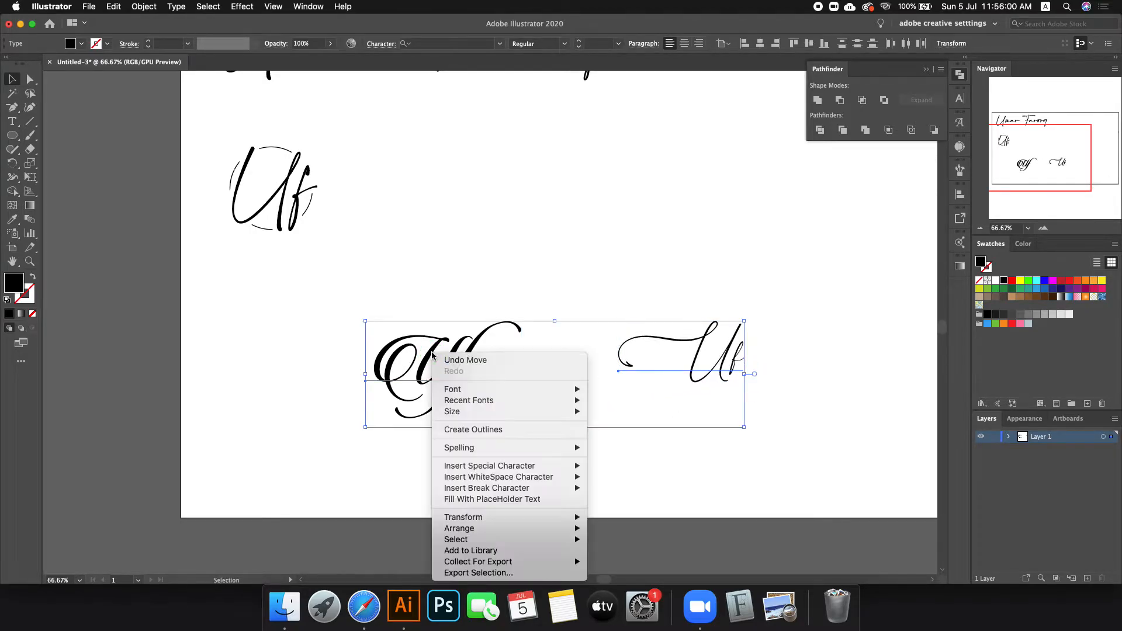
left_click(492, 427)
Step: Draw a 252 px circle over the Candlescript Uf, swap fill to stroke, and centre it
left_click(525, 370)
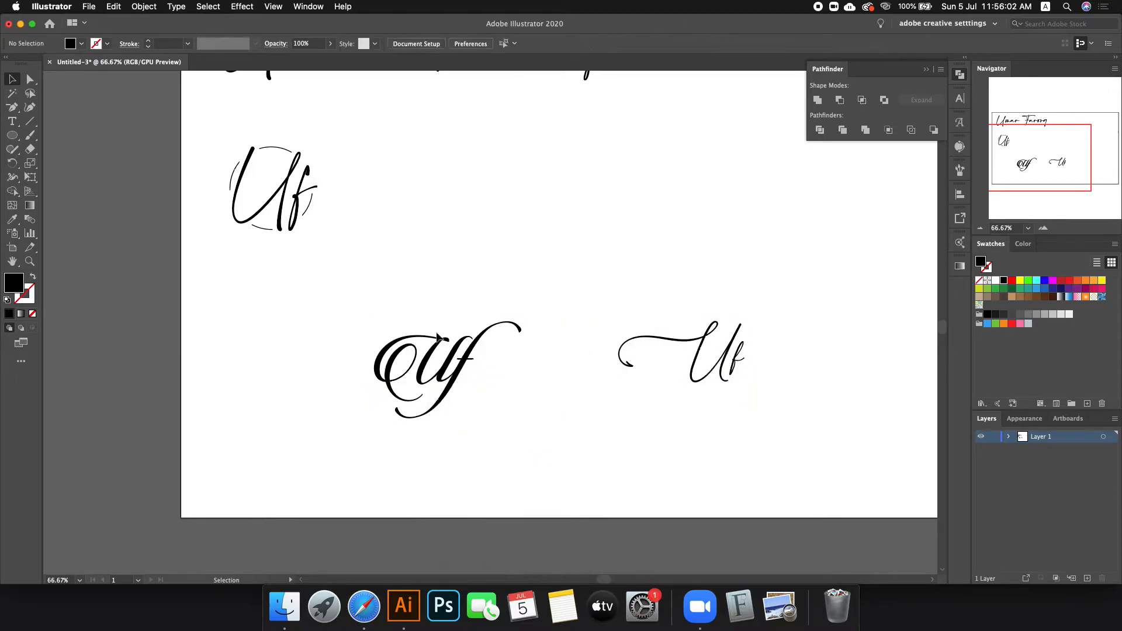
key("l")
left_click_drag(429, 357, 493, 390)
key("shift+x")
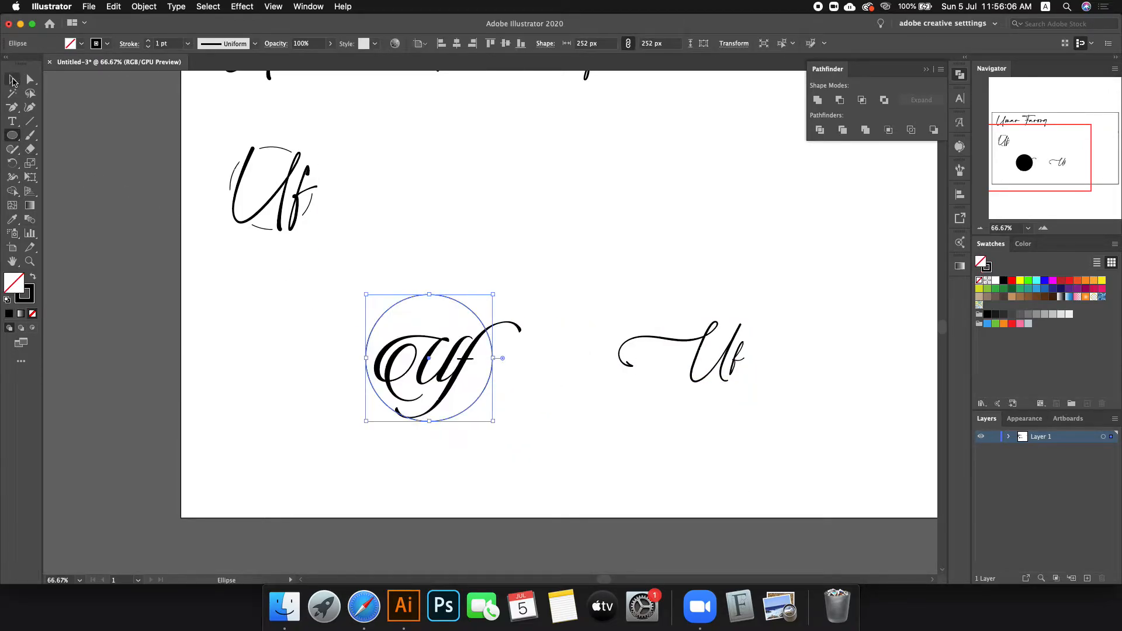
key("v")
scroll(561, 388, "up", 1)
left_click_drag(456, 368, 482, 370)
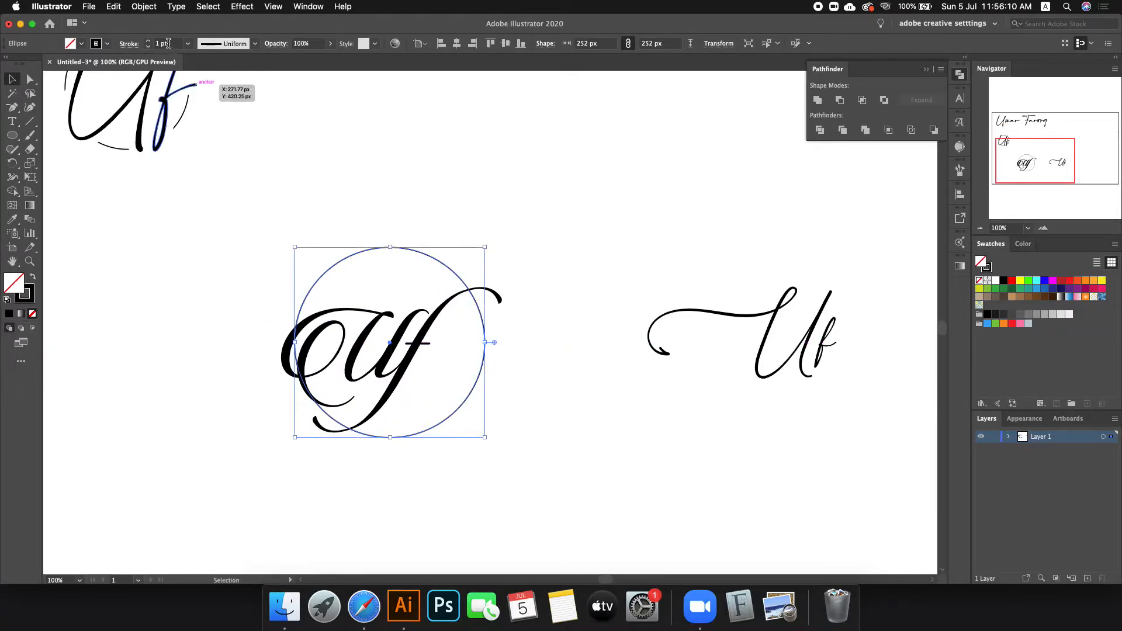
scroll(168, 44, "up", 3)
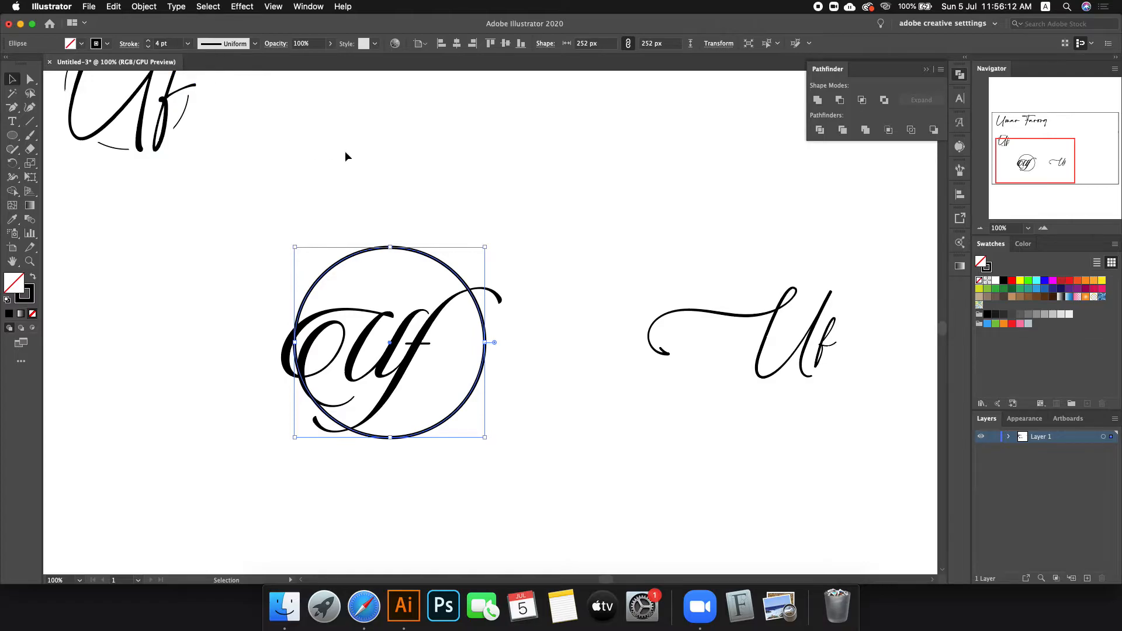
Step: Expand the circle's fill and stroke into a solid filled shape, then deselect
left_click(144, 7)
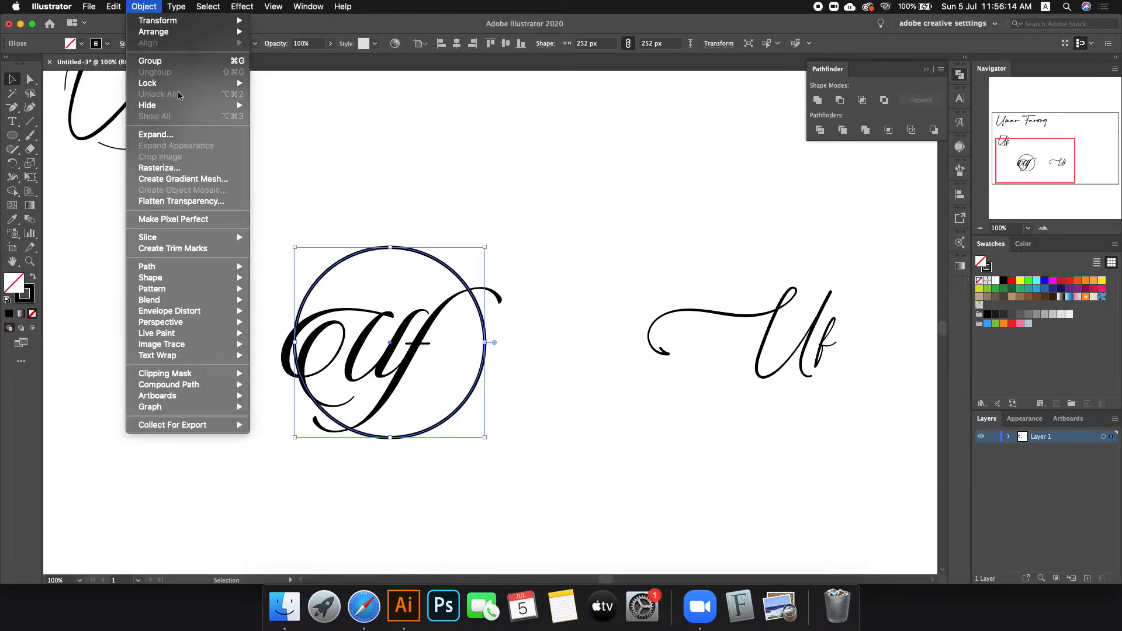
left_click(156, 134)
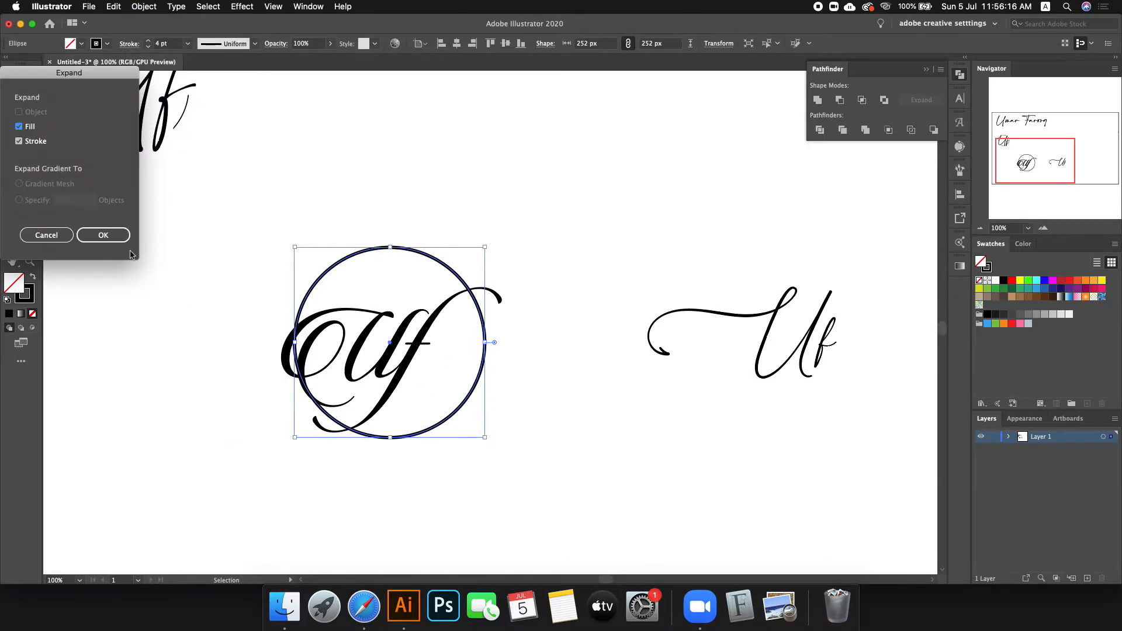
left_click(115, 236)
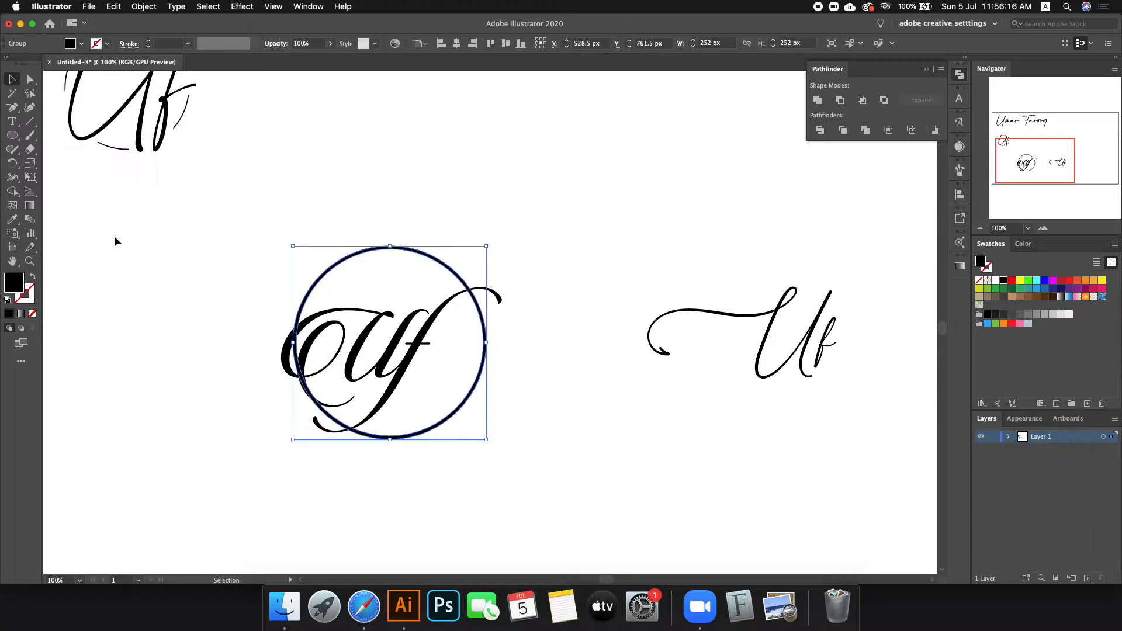
left_click(487, 260)
scroll(454, 277, "up", 2)
Step: Nudge the ring 30 px right and add a 3 px offset path around the ornate Uf
left_click_drag(349, 222, 366, 221)
left_click(290, 349, "shift")
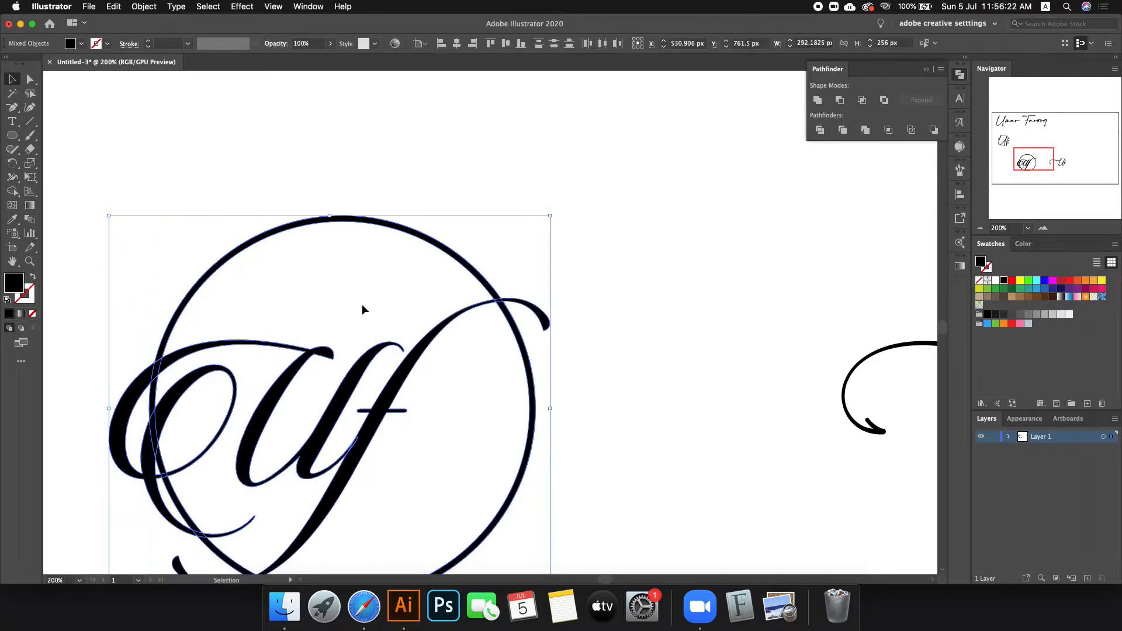
scroll(351, 307, "down", 1)
left_click(578, 163)
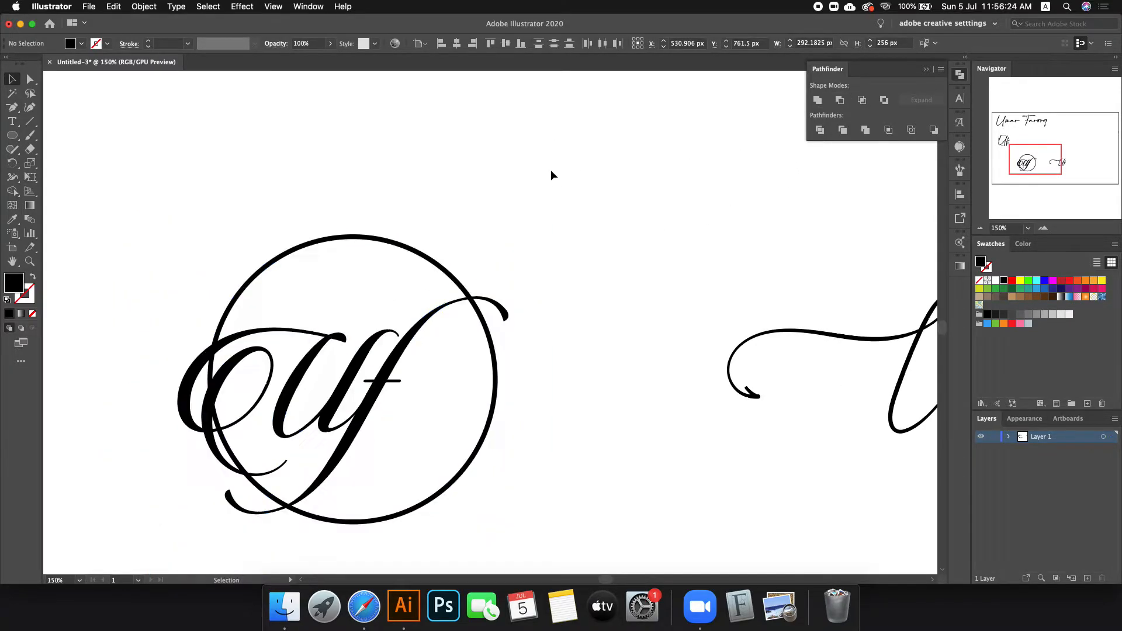
left_click(313, 350)
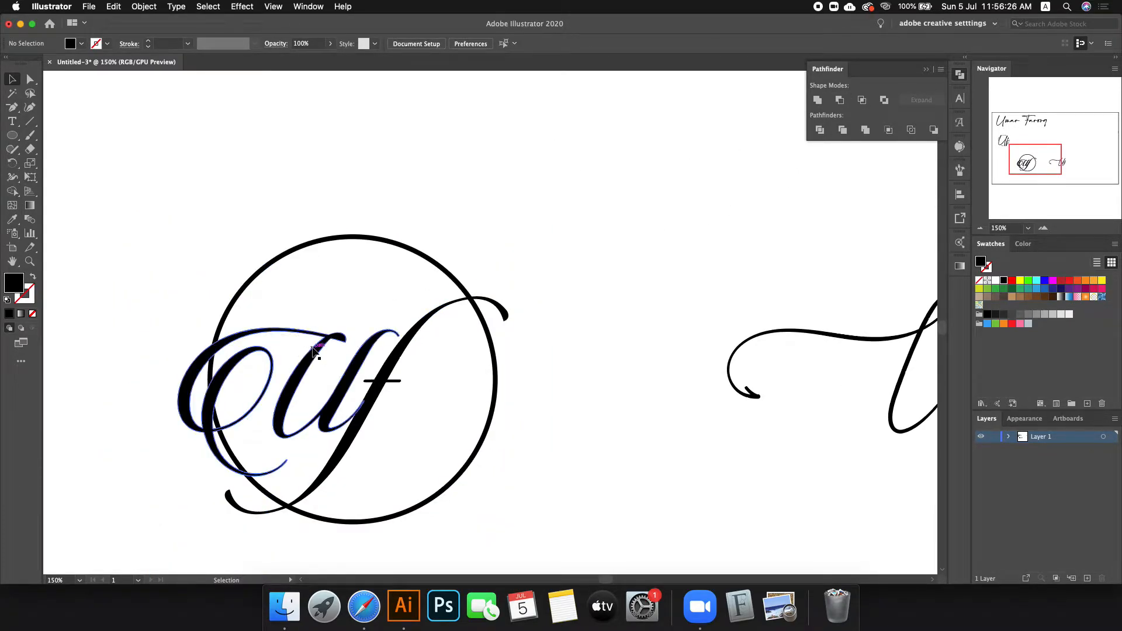
left_click(140, 7)
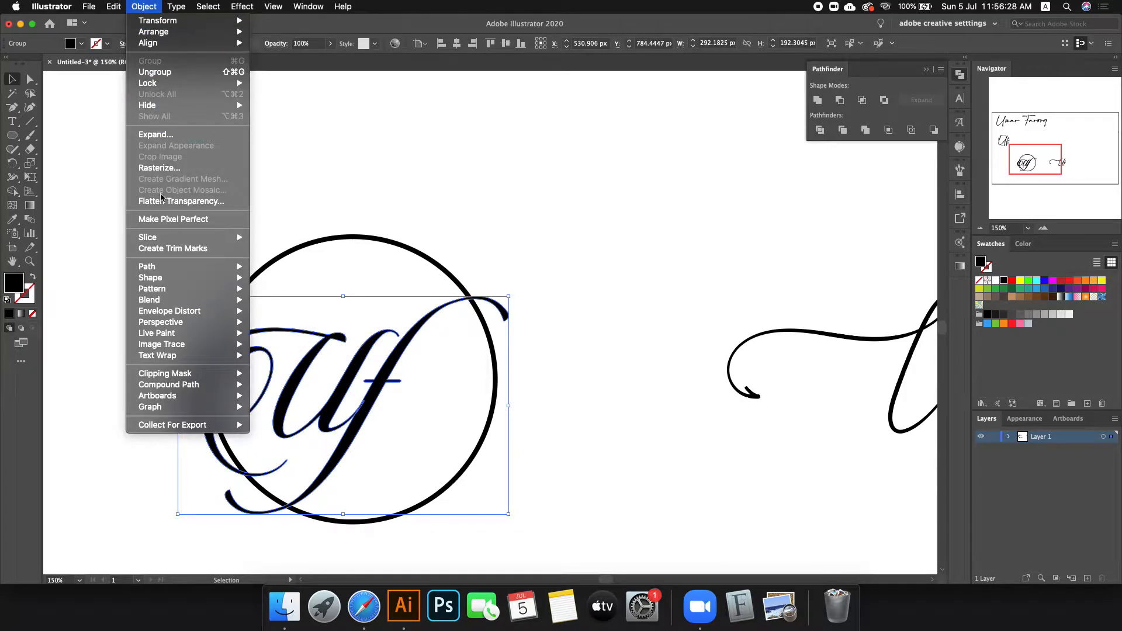
mouse_move(175, 268)
left_click(324, 307)
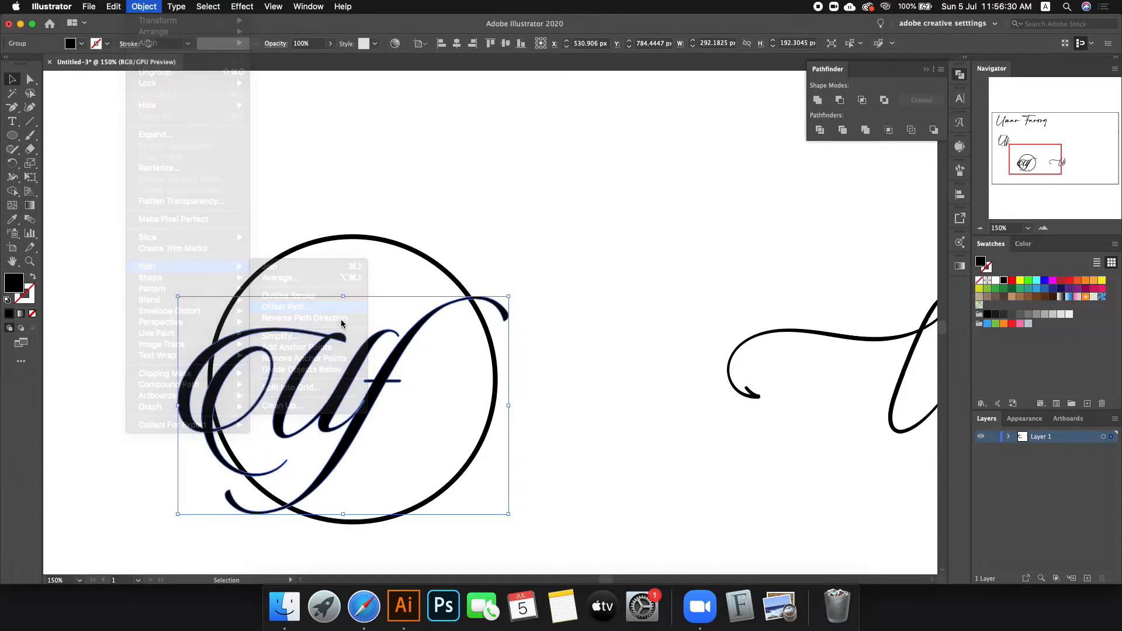
scroll(97, 98, "down", 3)
scroll(97, 99, "down", 5)
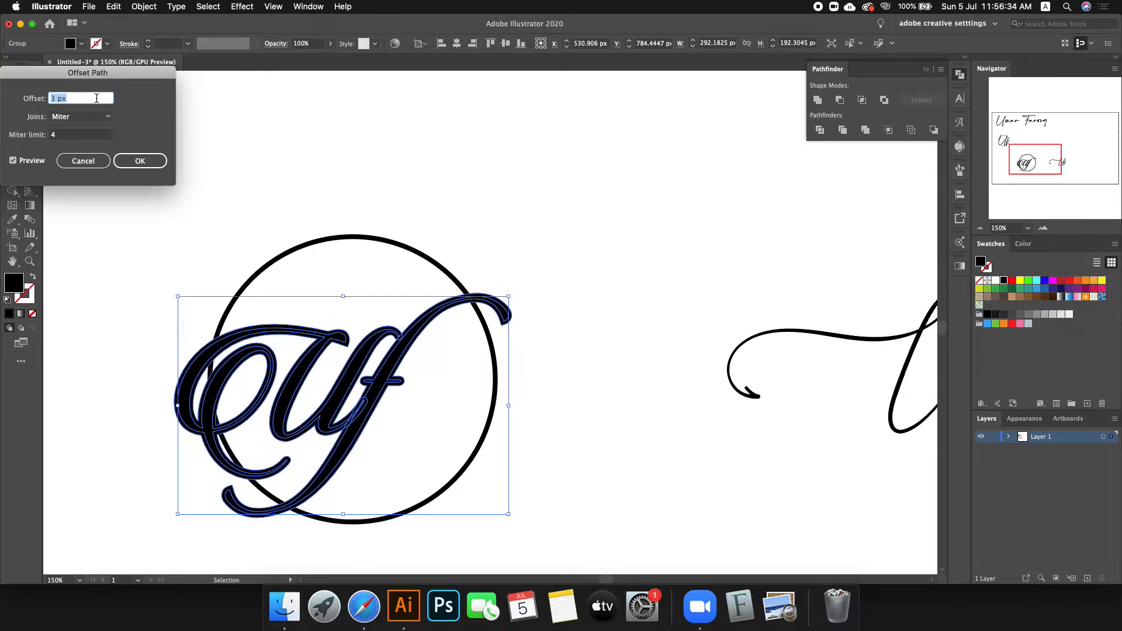
scroll(96, 98, "up", 1)
left_click(135, 160)
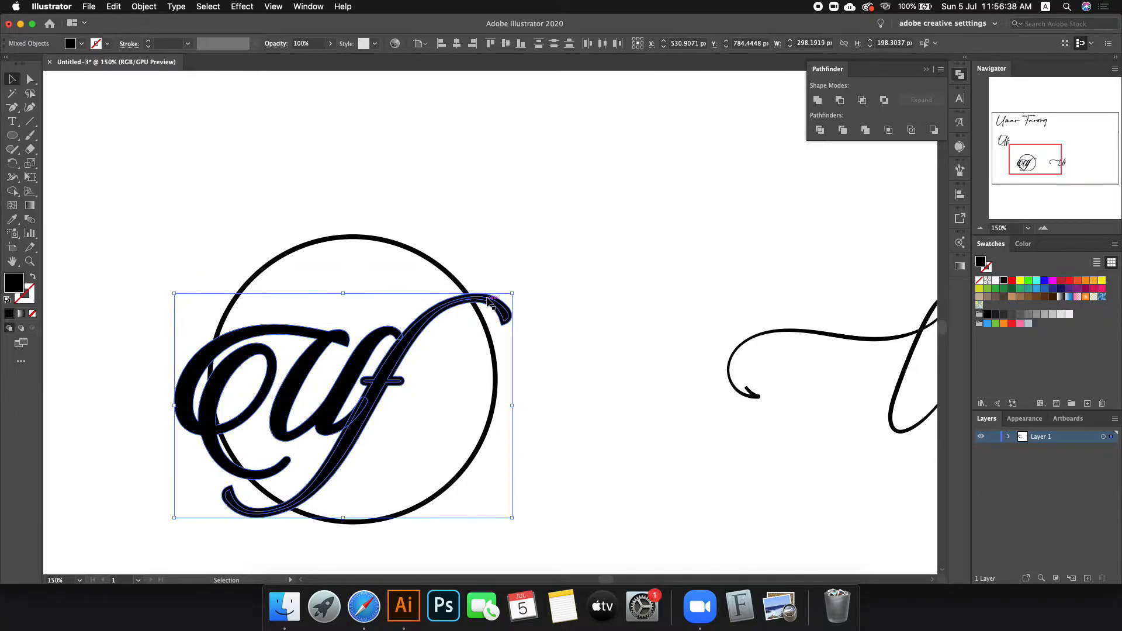
Step: Cut the offset letter shape out of the circle with Pathfinder Minus Back, then deselect
left_click(396, 244, "shift")
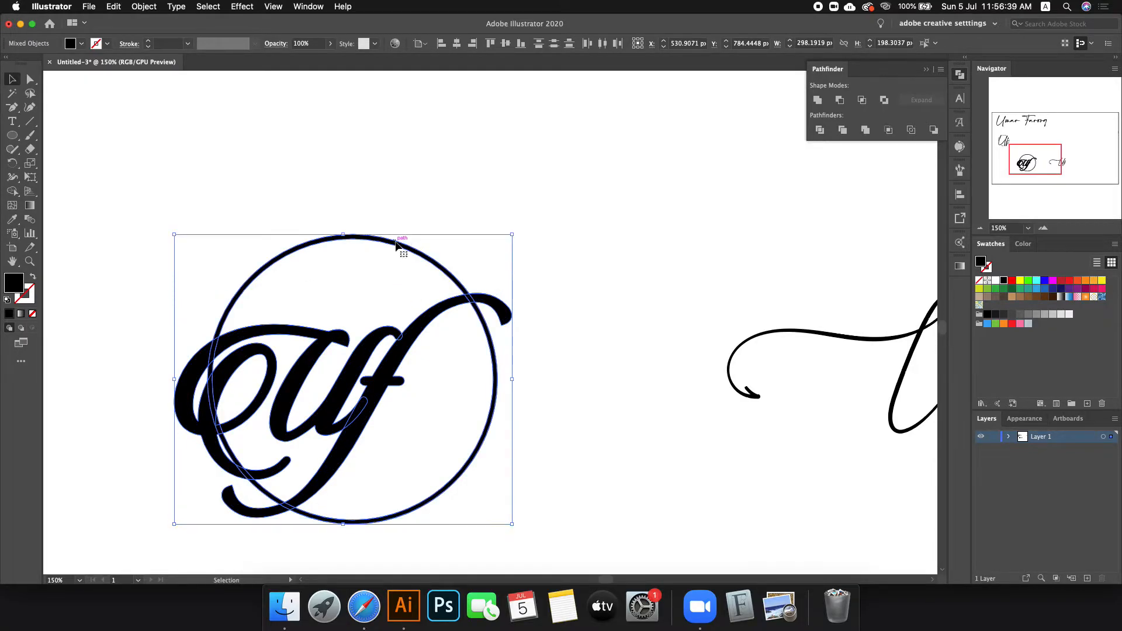
left_click(933, 129)
left_click(556, 176)
scroll(79, 191, "down", 1)
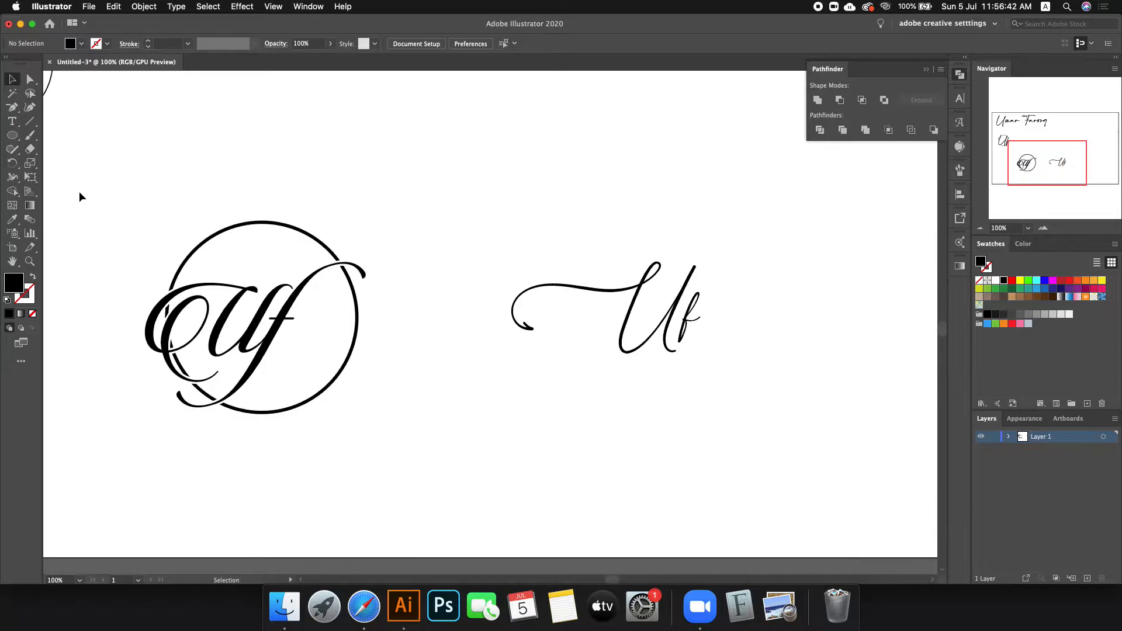
scroll(721, 278, "up", 1)
Step: Draw a circle around the tailed Uf lettering, make it an outline, and centre it on the letters
left_click(11, 135)
left_click_drag(586, 313, 701, 344)
left_click(9, 80)
key("shift+x")
left_click(602, 194)
left_click_drag(586, 198, 557, 200)
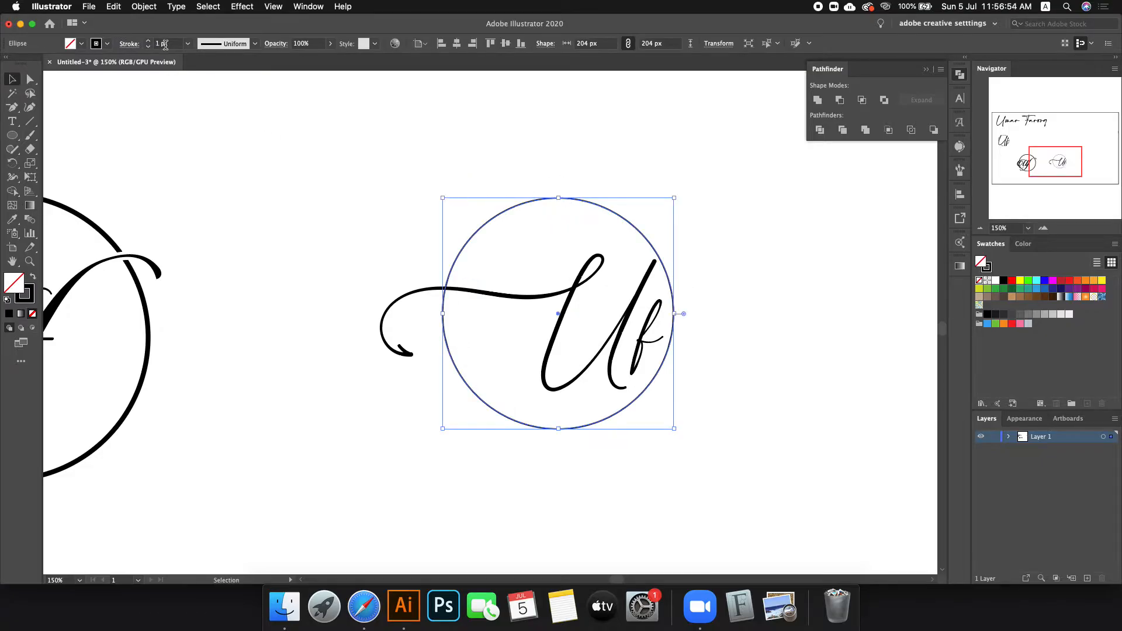
scroll(166, 45, "up", 6)
scroll(166, 44, "down", 2)
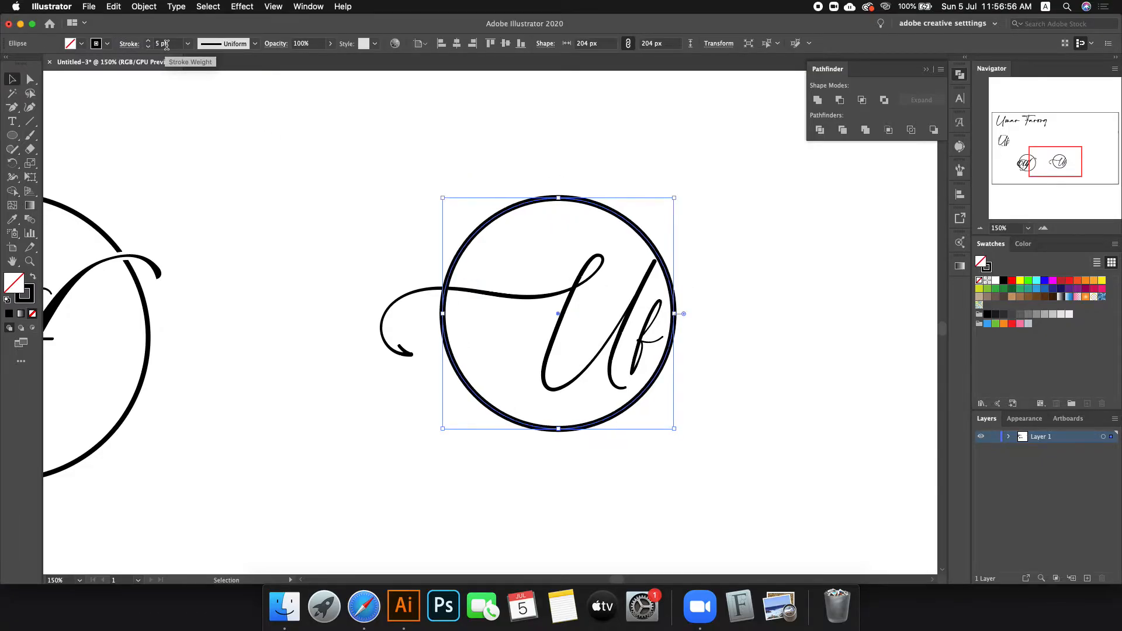
Step: Expand the circle's 3 pt outline into a filled shape, redoing it after one undo
left_click(144, 6)
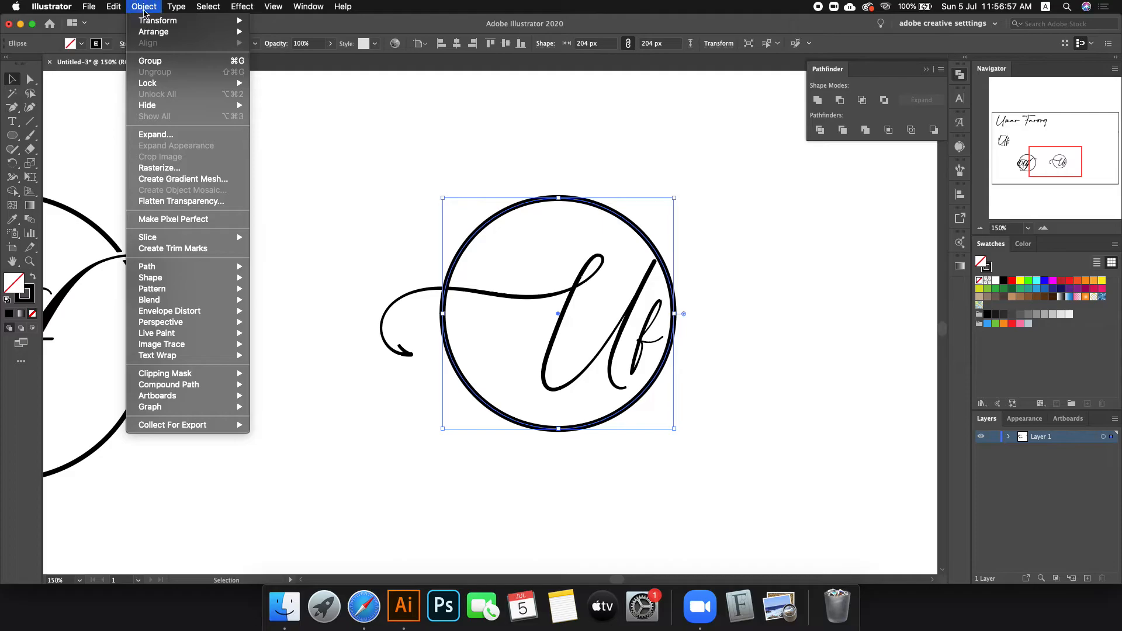
left_click(175, 135)
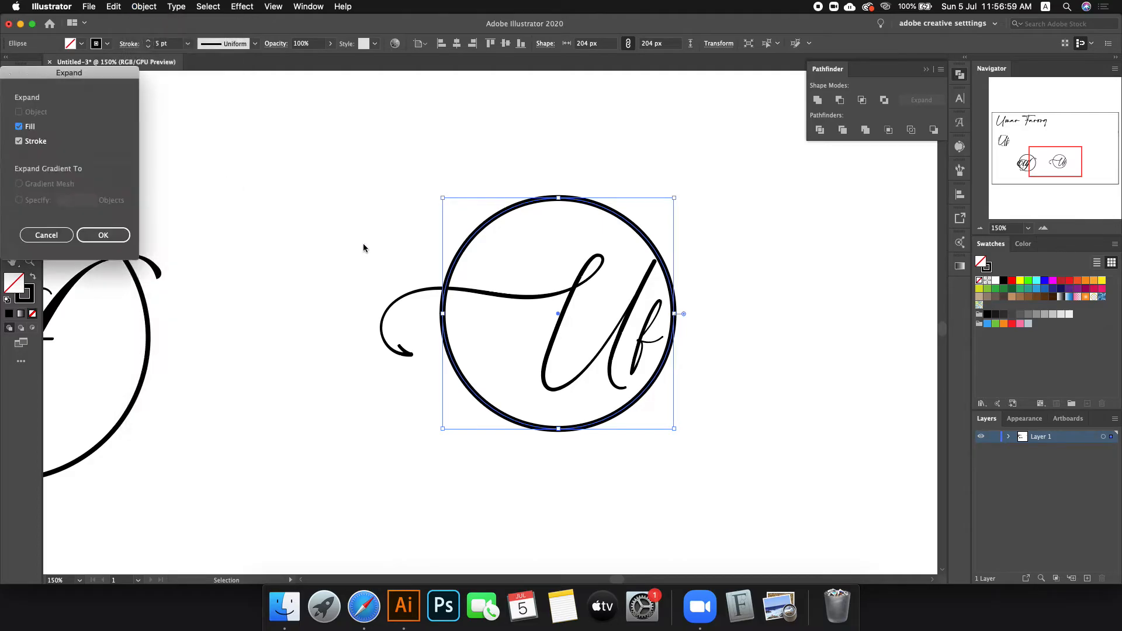
left_click(103, 234)
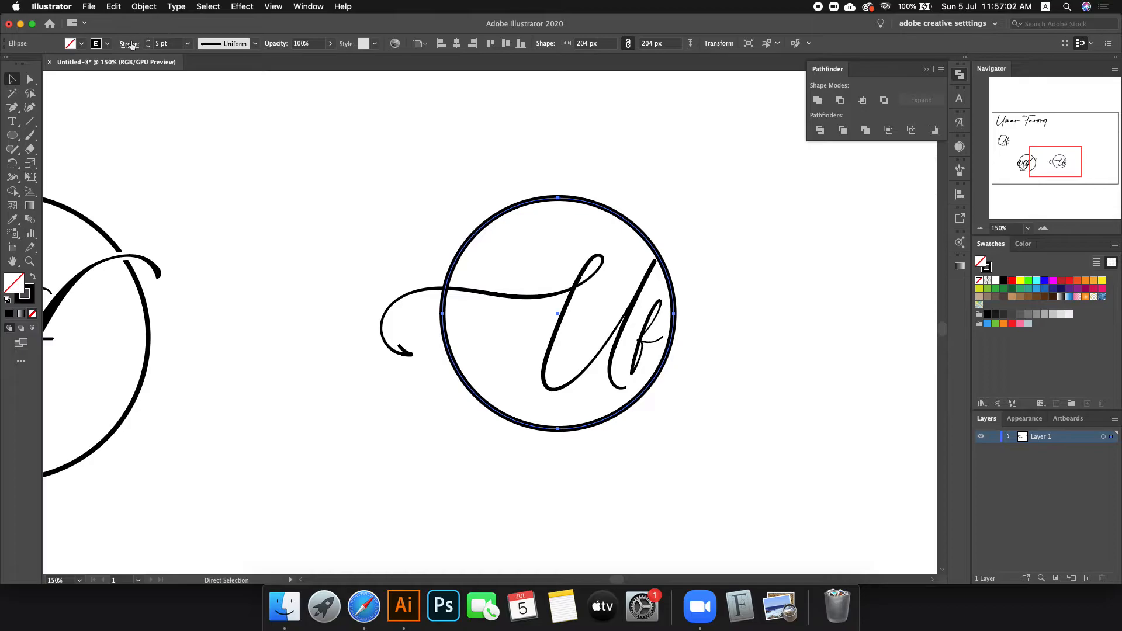
key("super+z")
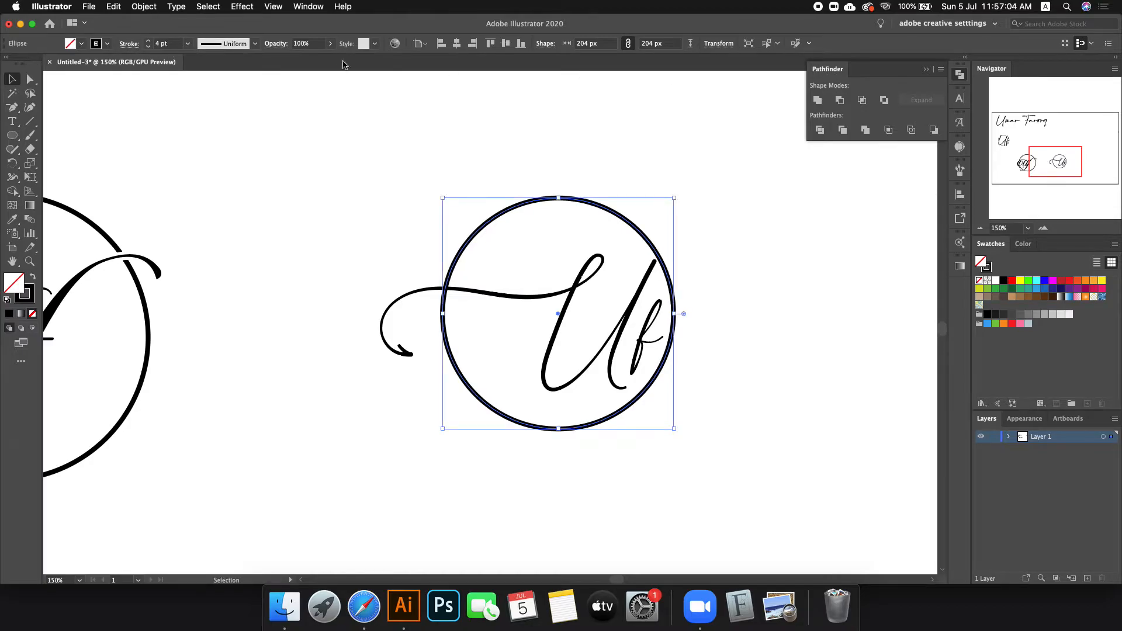
scroll(171, 44, "down", 1)
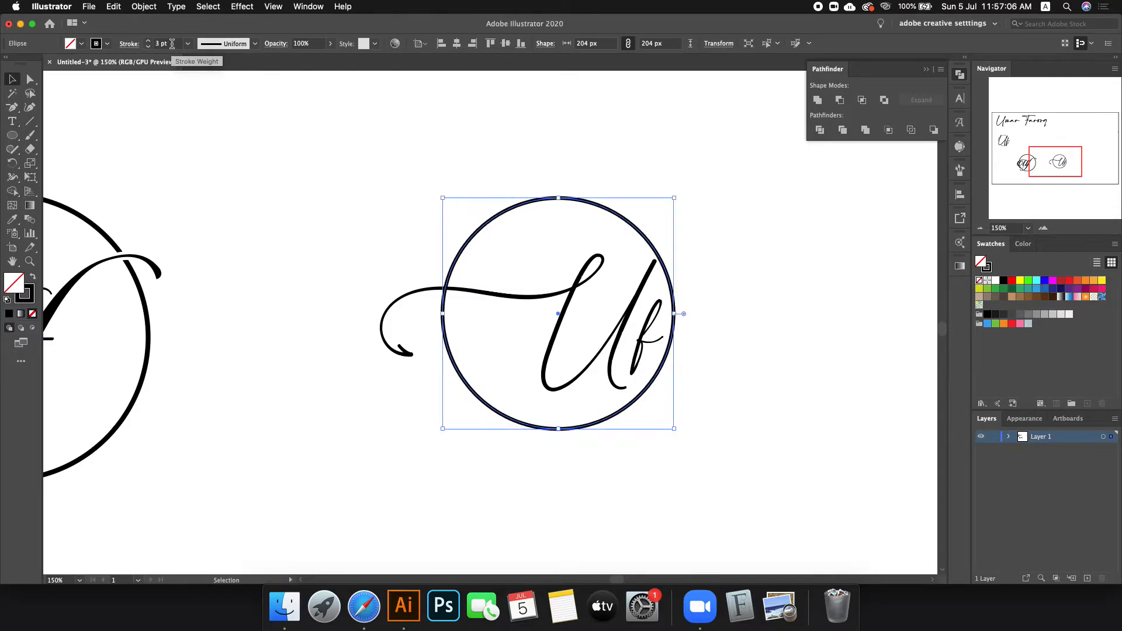
left_click(144, 7)
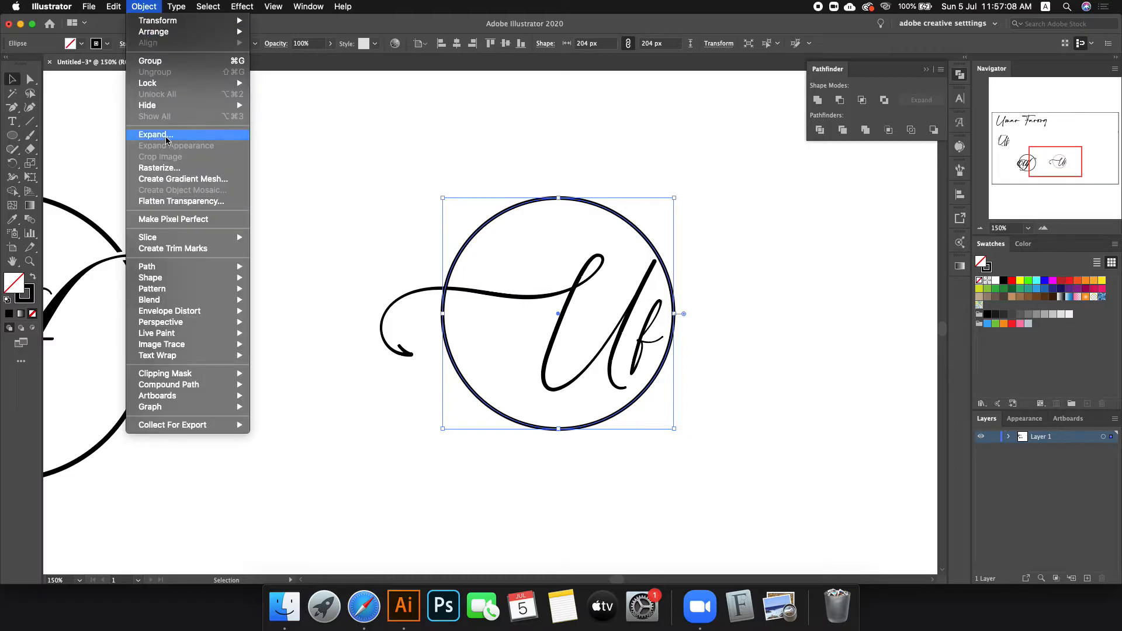
left_click(166, 139)
left_click(104, 234)
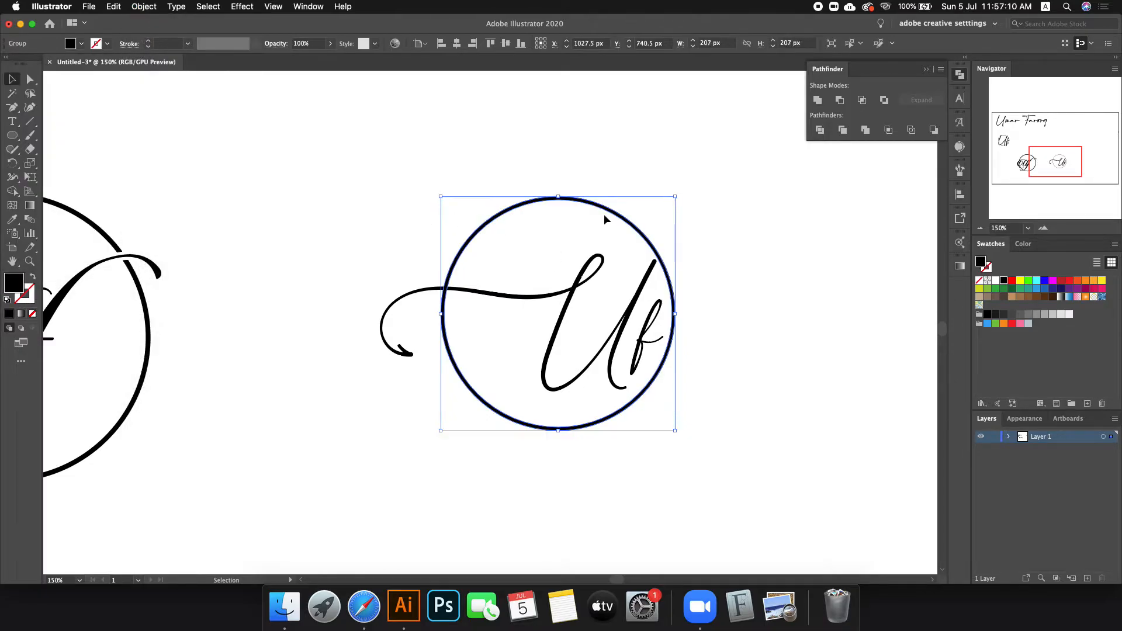
Step: Send the expanded circle behind the Uf lettering, undoing a trial Minus Front subtraction
right_click(519, 203)
mouse_move(553, 350)
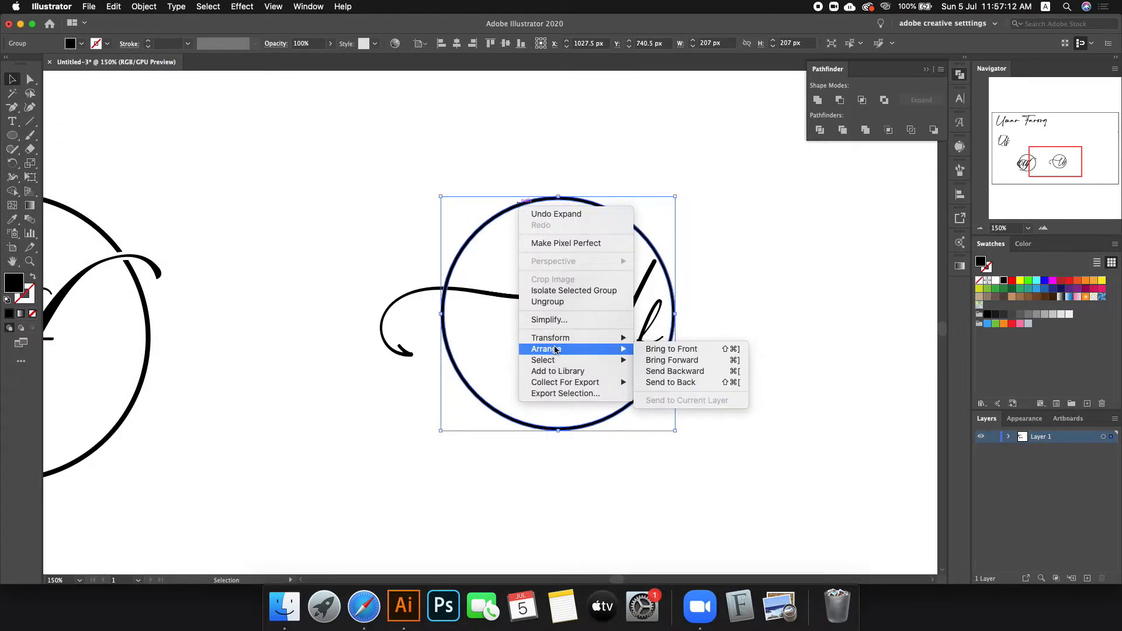
left_click(716, 384)
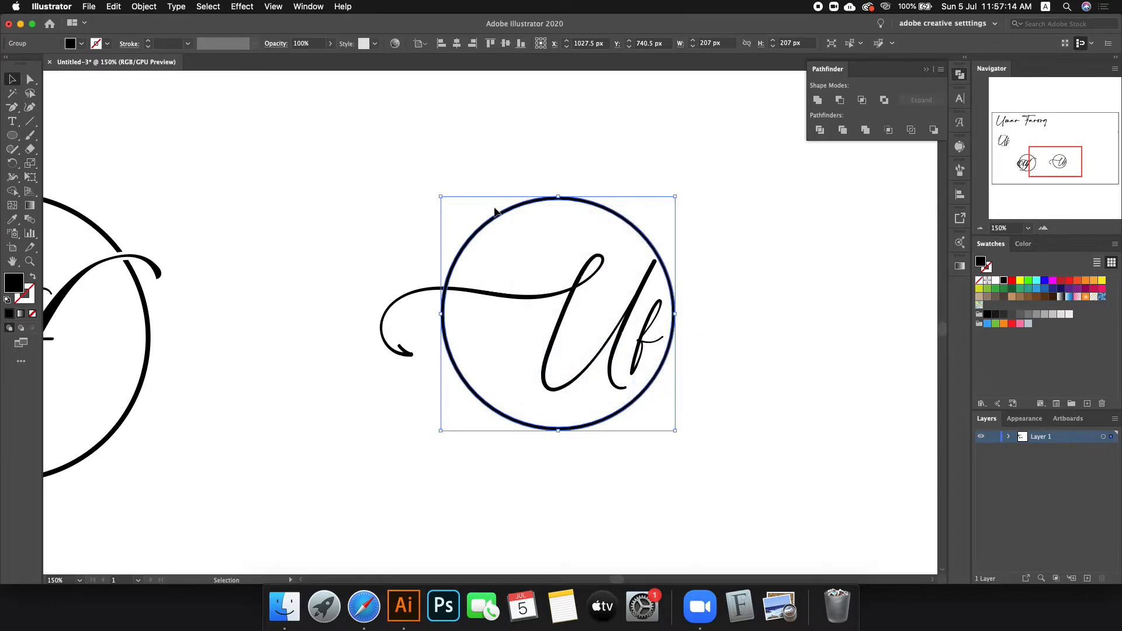
left_click(641, 373, "shift")
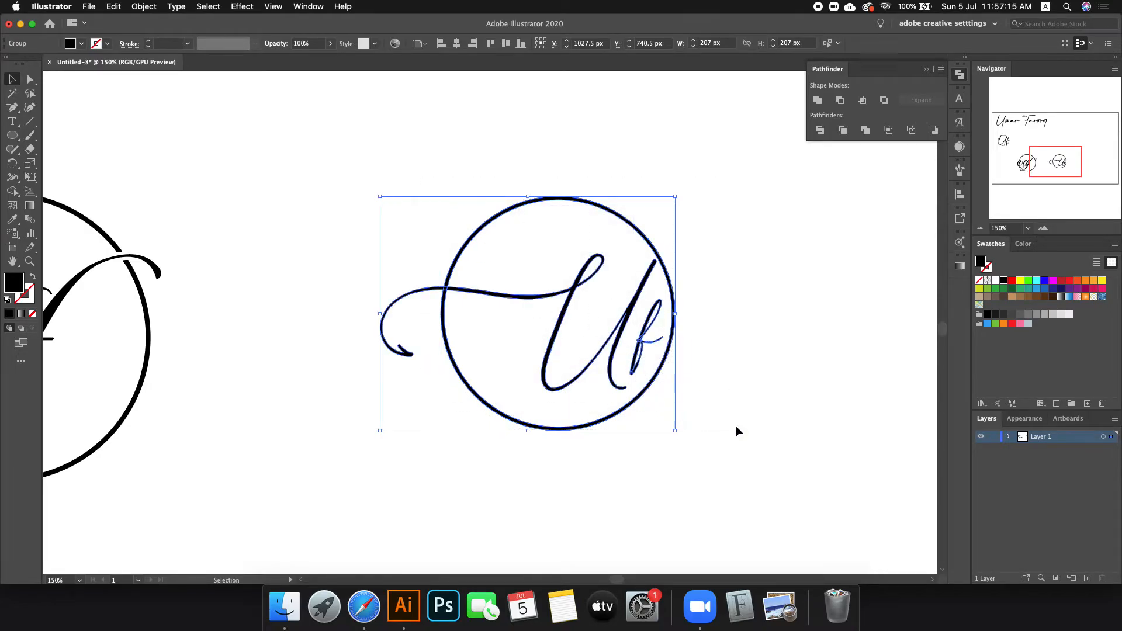
left_click(841, 100)
left_click(825, 283)
key("super+z")
left_click(812, 272)
left_click(581, 283)
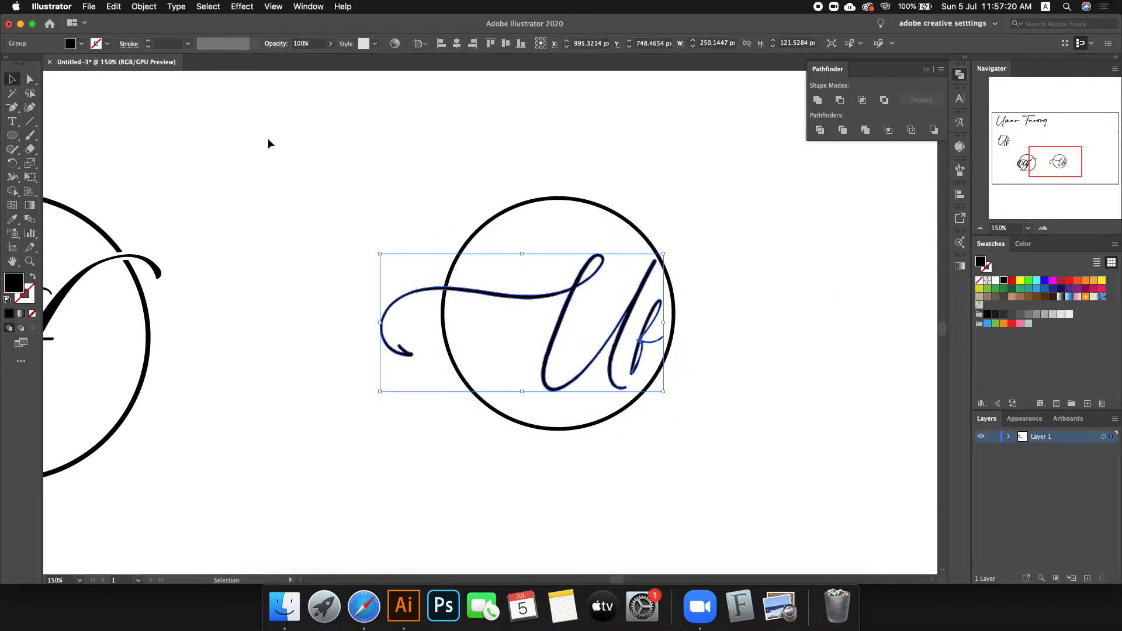
Step: Offset the tailed Uf lettering's path by 2 px
left_click(144, 7)
mouse_move(201, 269)
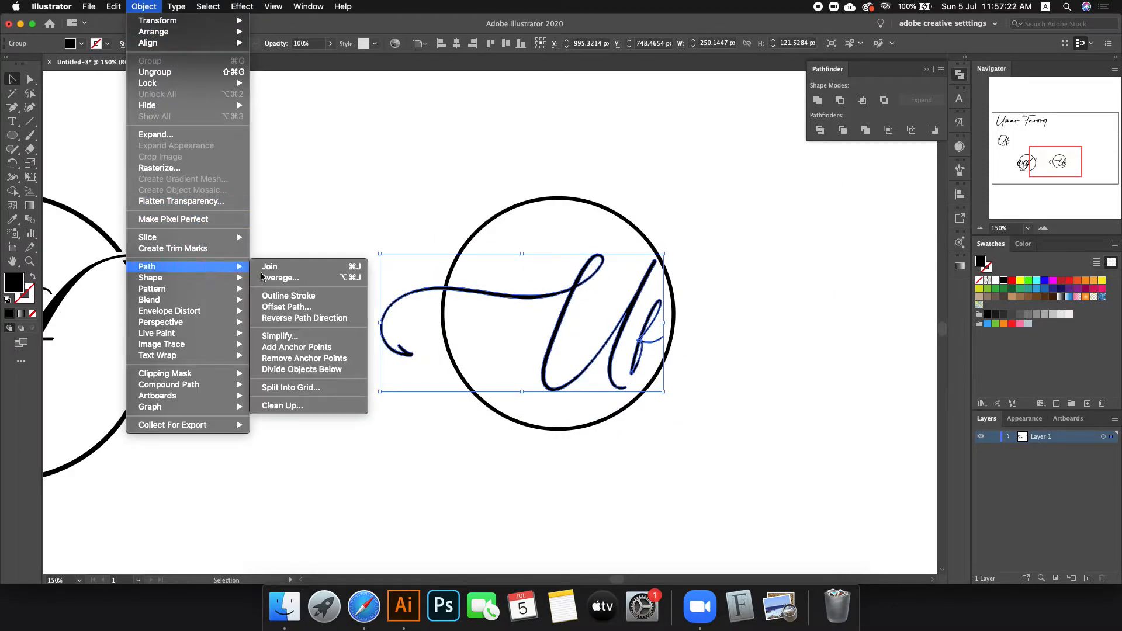
left_click(331, 307)
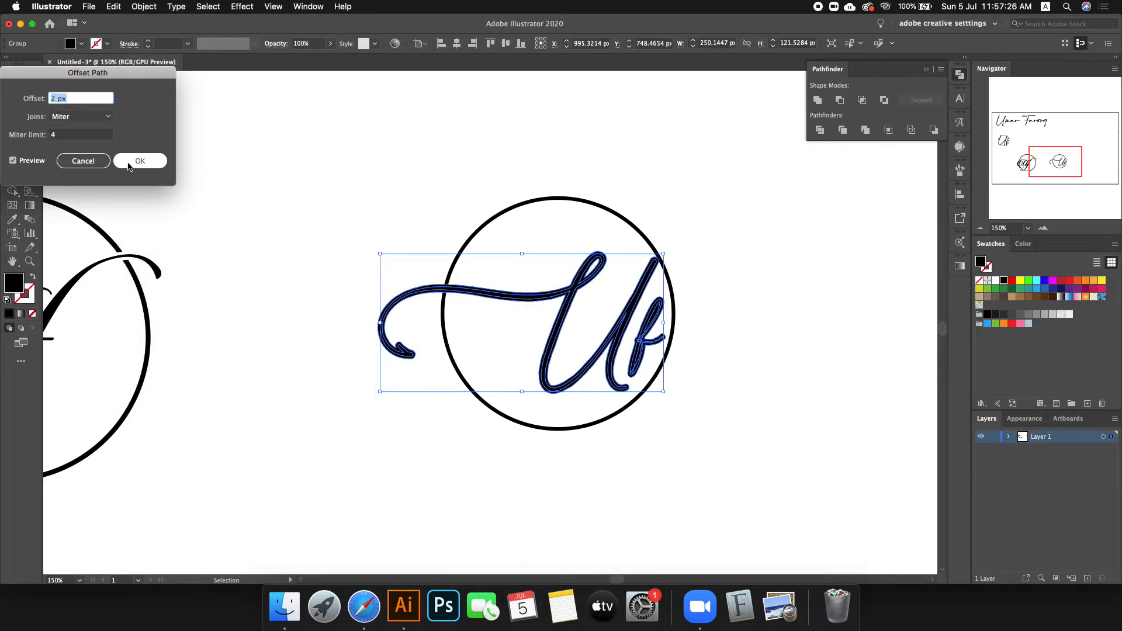
left_click(141, 160)
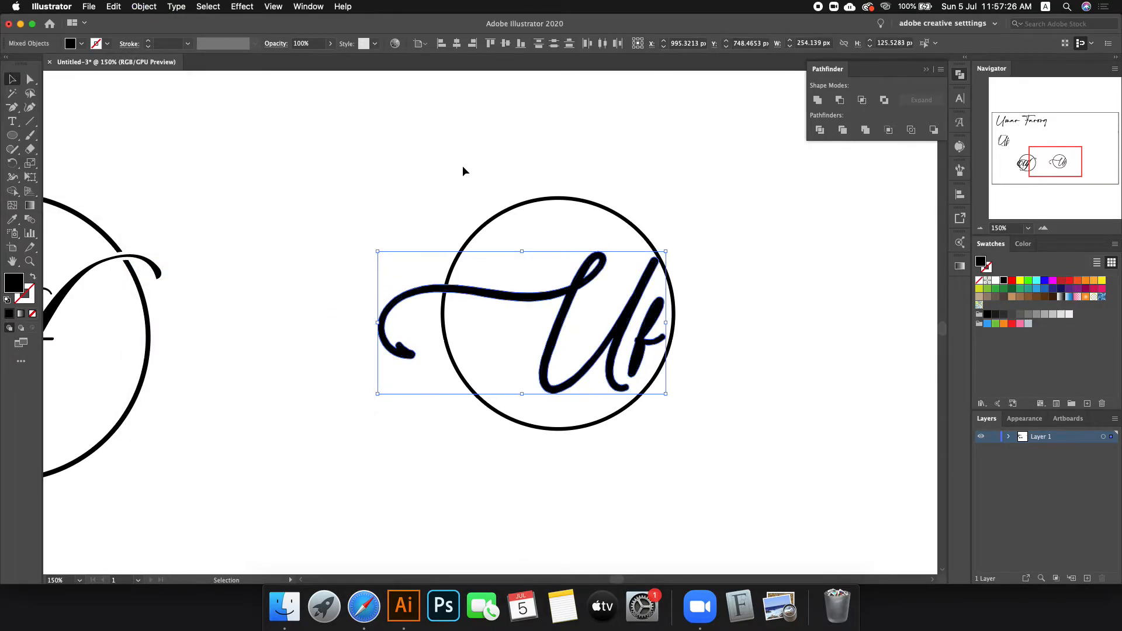
Step: Cut the offset lettering out of the circle with Pathfinder Minus Front
left_click(577, 200, "shift")
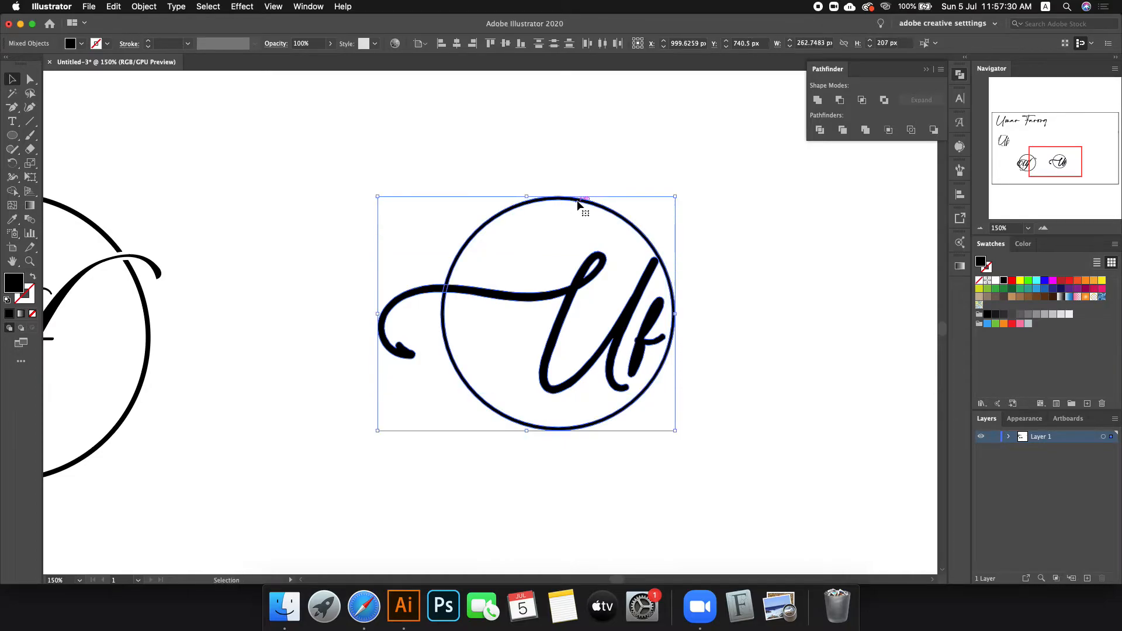
left_click(842, 101)
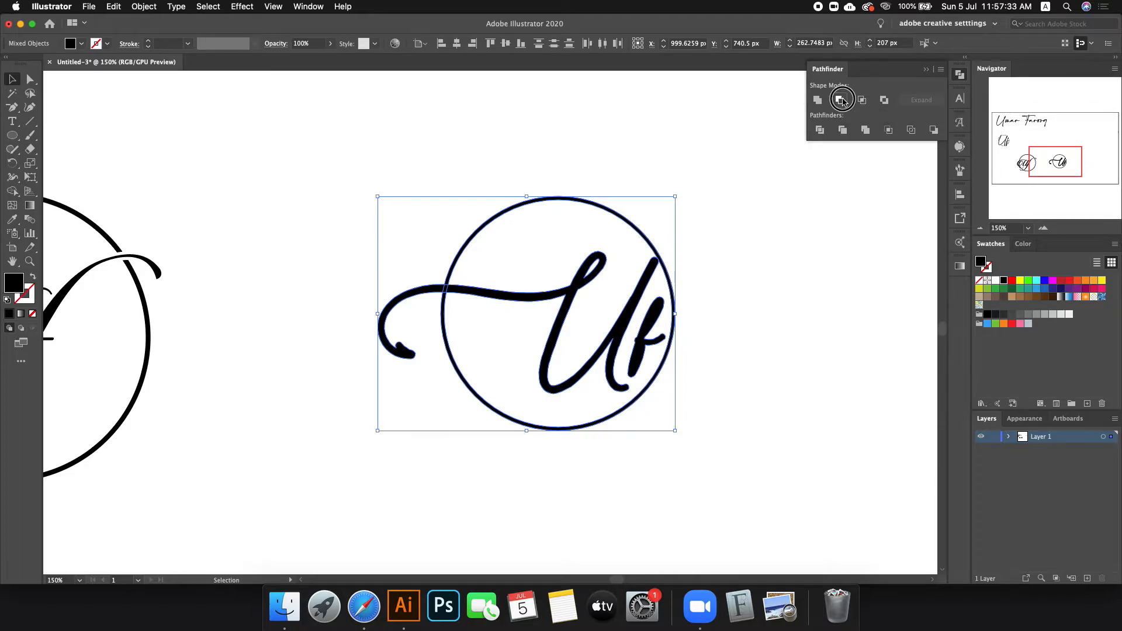
left_click(788, 225)
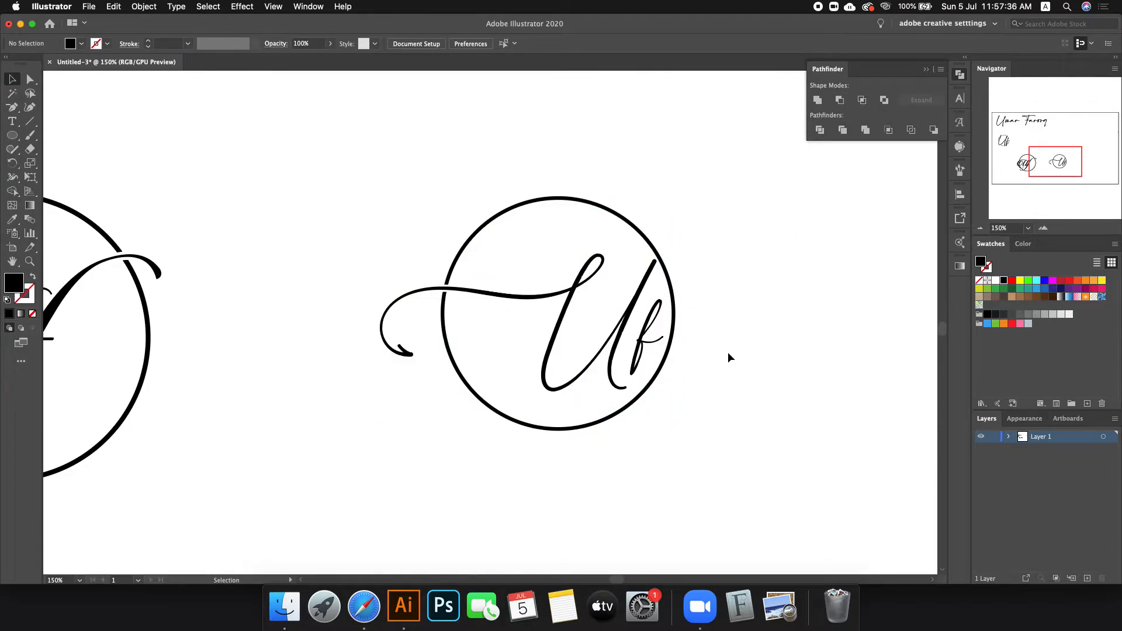
Step: Move the small standalone Uf lettering above the circled monograms
scroll(639, 330, "down", 4)
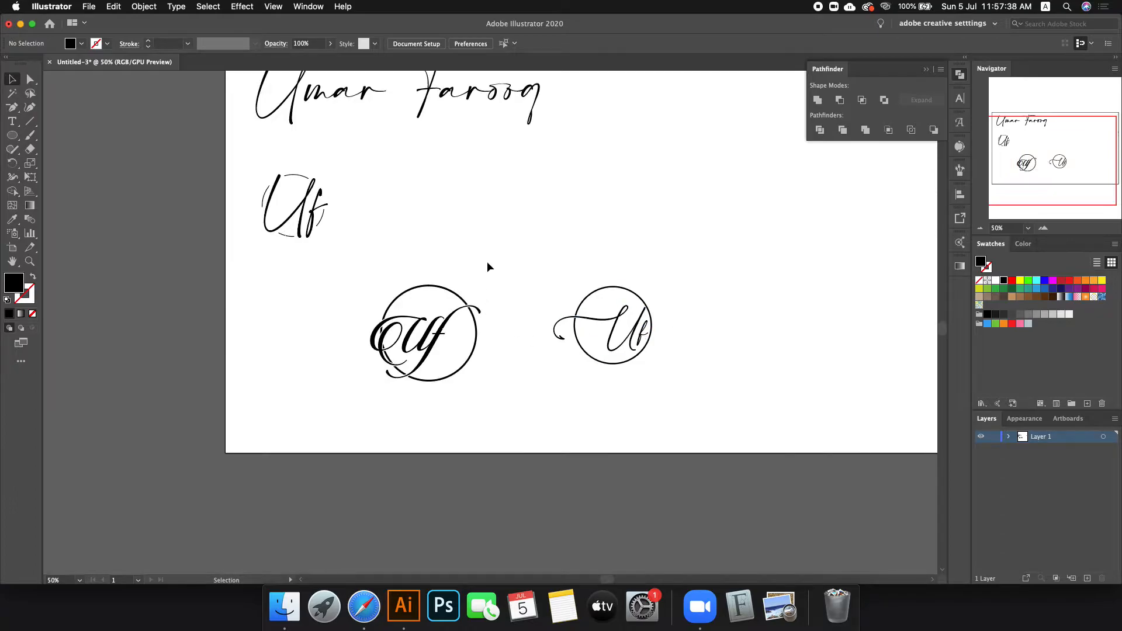
left_click_drag(249, 152, 336, 243)
left_click_drag(306, 208, 527, 252)
left_click(608, 240)
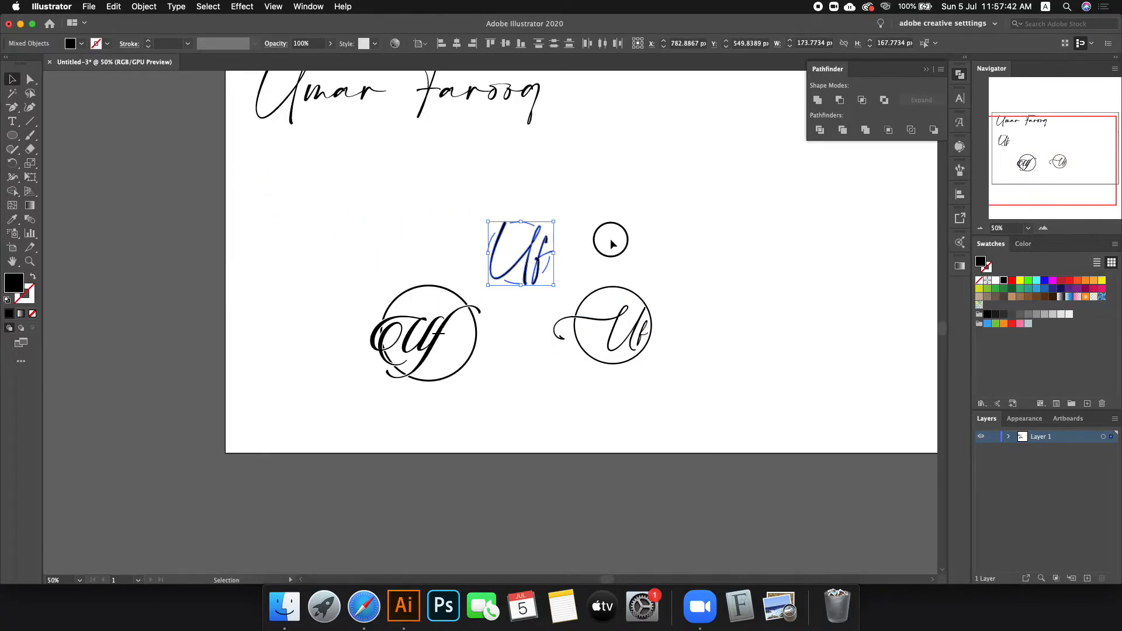
Step: Delete the right circled monogram and the small Uf, leaving the ornate circled monogram
scroll(605, 315, "up", 1)
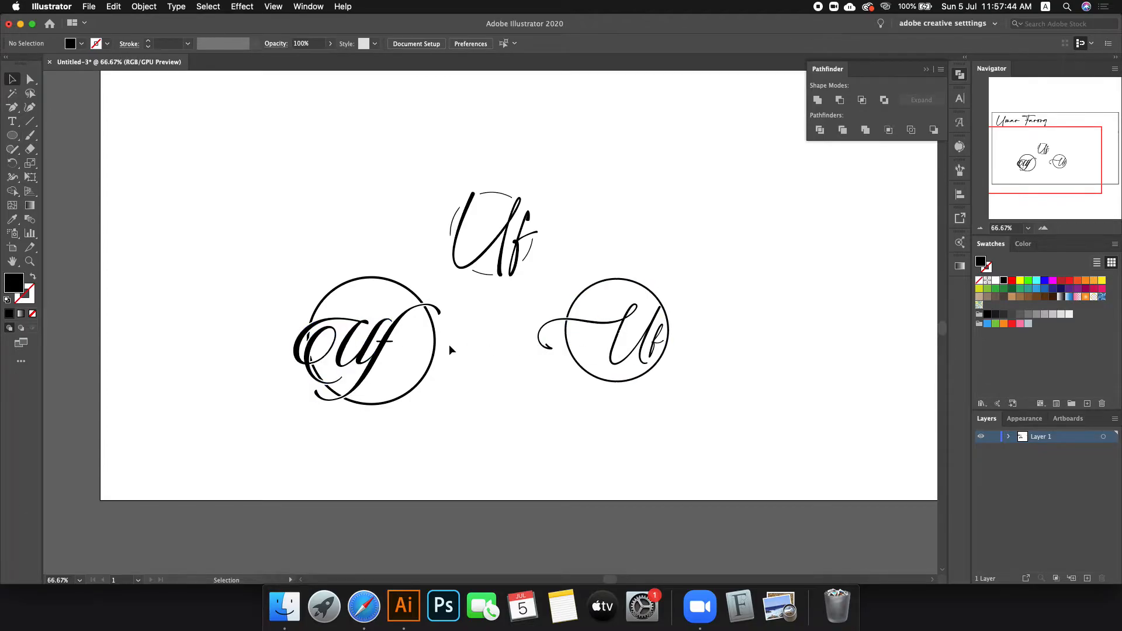
left_click_drag(590, 236, 721, 445)
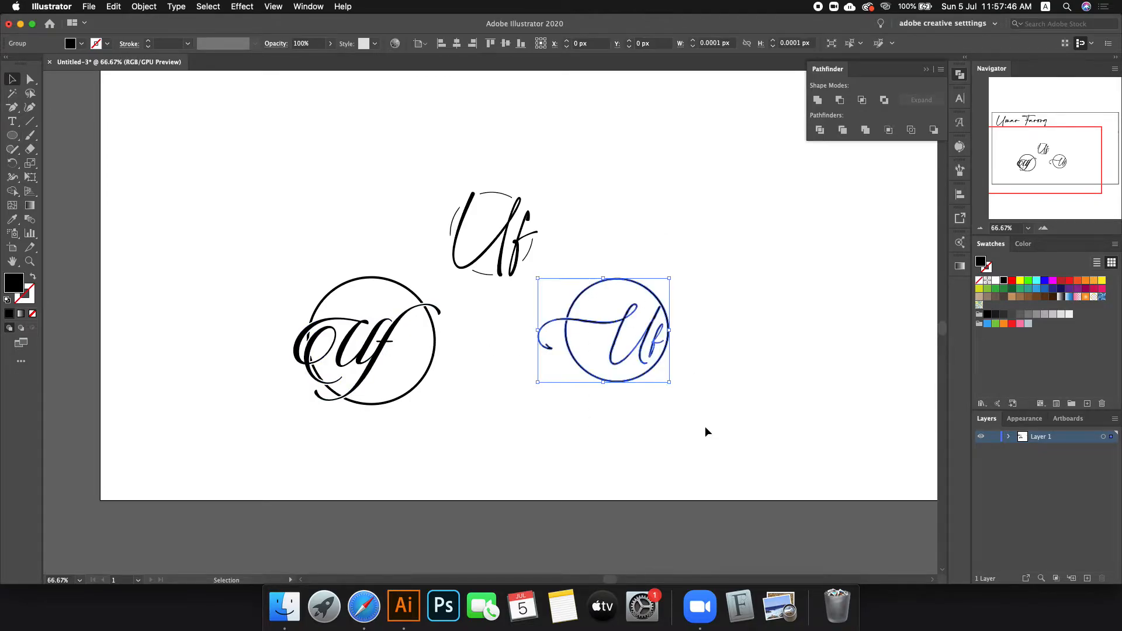
key("Delete")
left_click_drag(445, 131, 583, 294)
key("Delete")
scroll(348, 345, "up", 2)
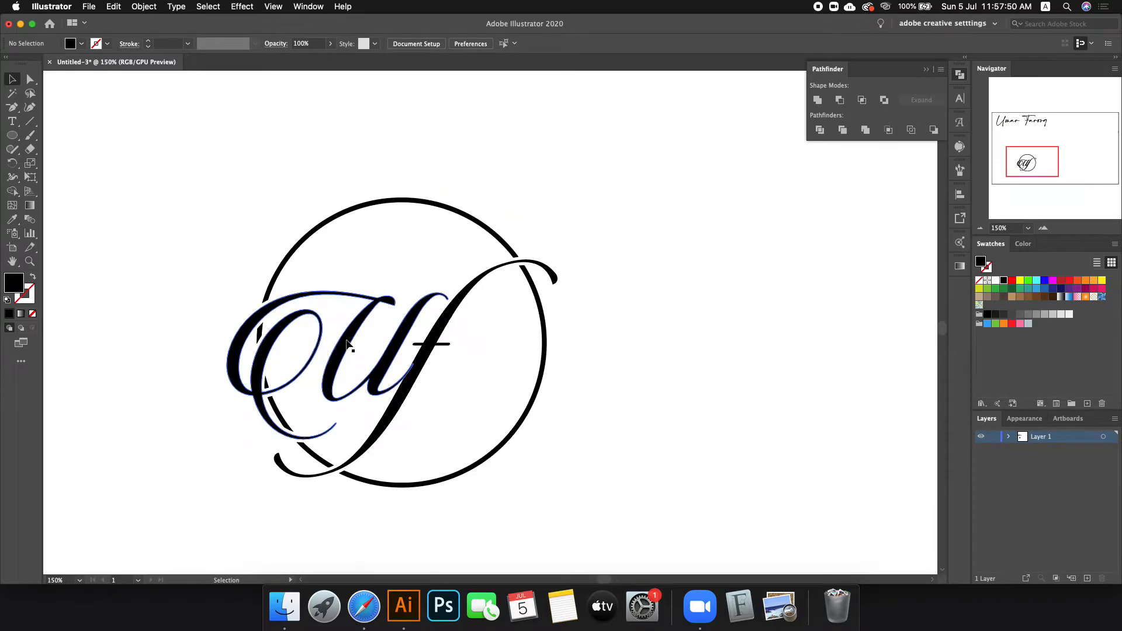
left_click(323, 221)
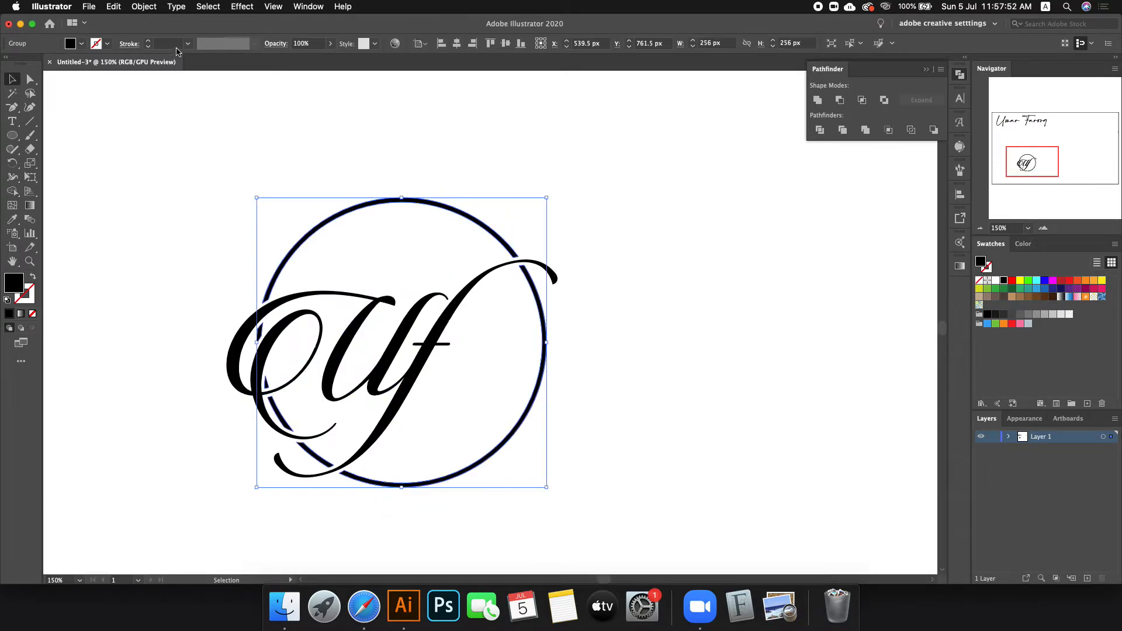
scroll(176, 48, "up", 2)
left_click(253, 131)
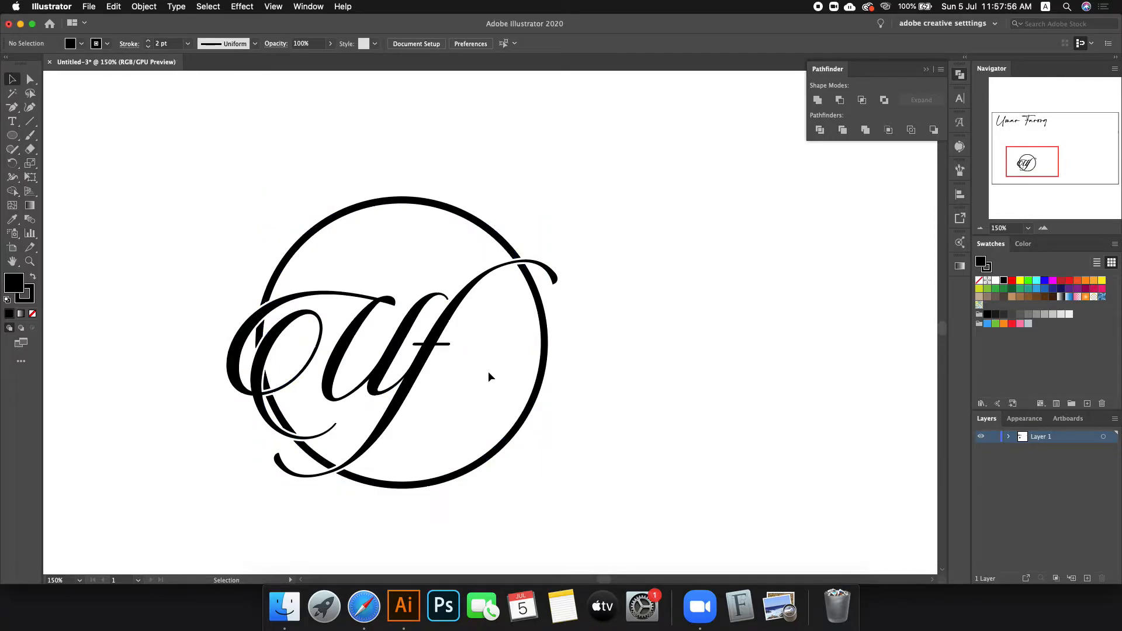
scroll(489, 367, "right", 2)
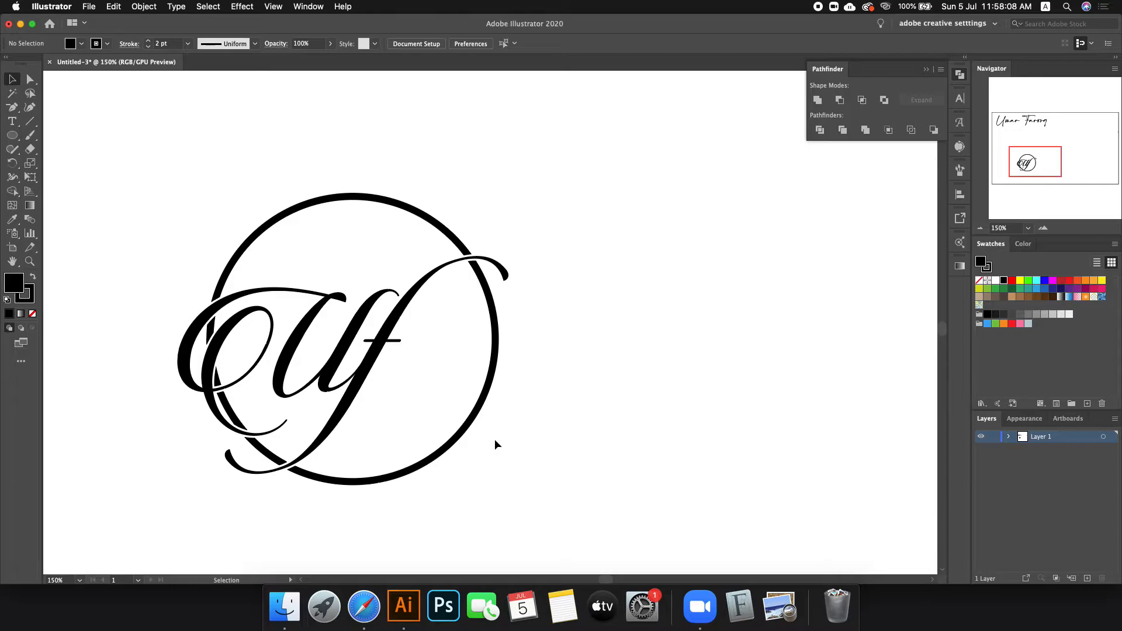
Step: Draw a new circle over the monogram, position it, and set its fill to None
left_click(12, 135)
left_click(12, 121)
left_click(11, 135)
left_click_drag(342, 331, 470, 386)
key("v")
left_click_drag(345, 260, 352, 265)
left_click(33, 314)
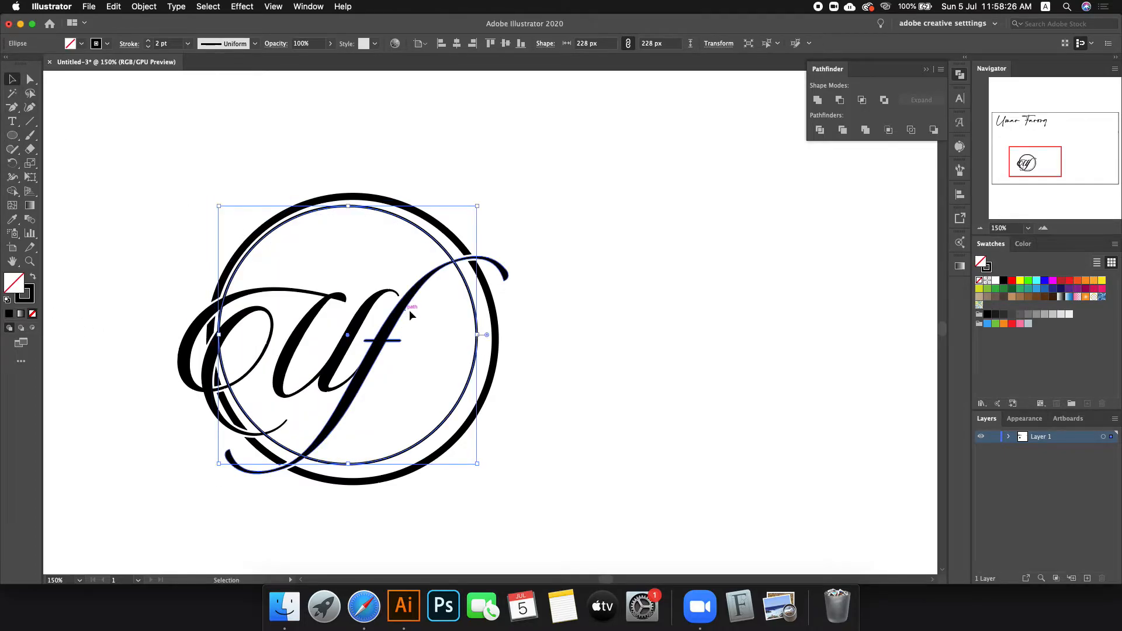
Step: Enlarge the circle around the Uf monogram to about 248 px by dragging its edges
scroll(482, 396, "up", 2)
scroll(478, 327, "down", 2)
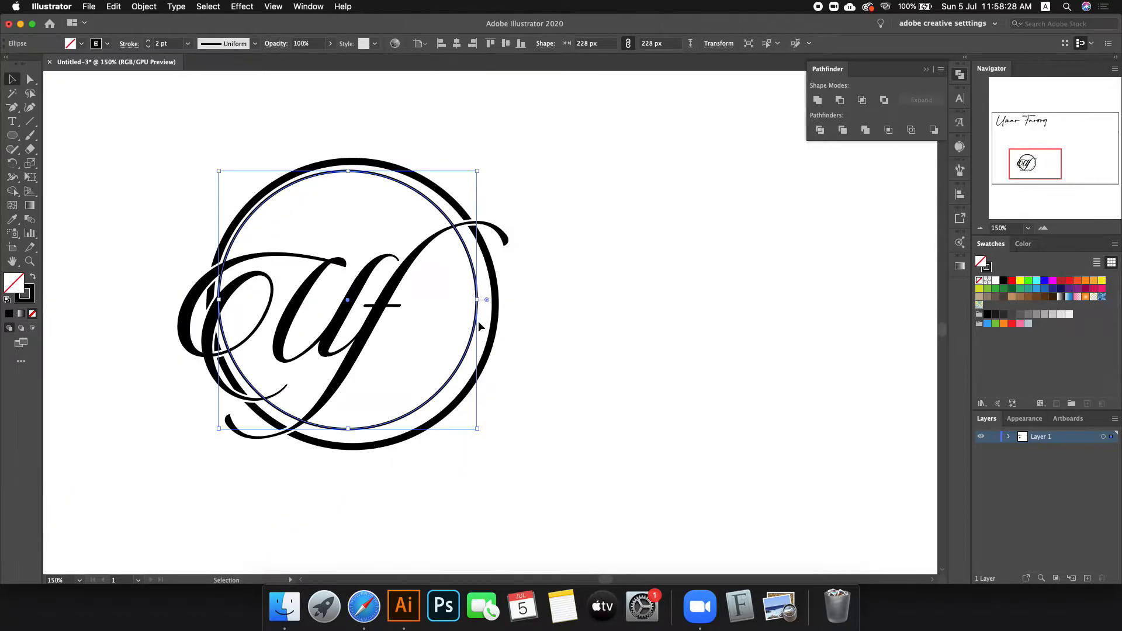
scroll(466, 295, "up", 1)
left_click_drag(480, 304, 502, 315)
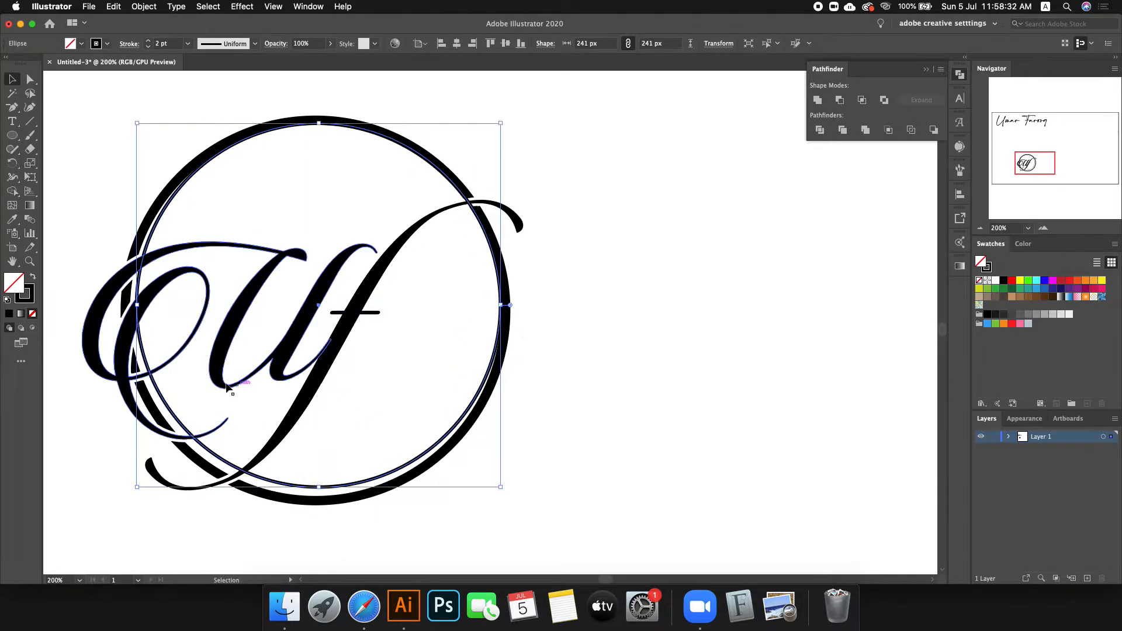
scroll(170, 442, "left", 2)
left_click_drag(149, 305, 143, 308)
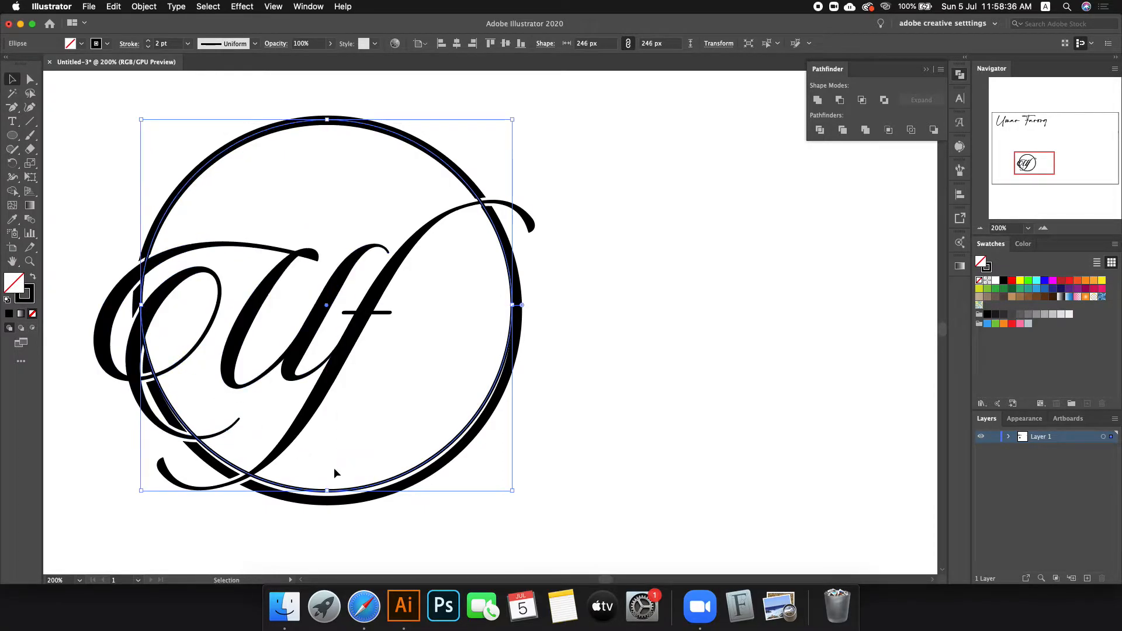
scroll(327, 514, "up", 1)
left_click_drag(325, 477, 325, 483)
scroll(324, 482, "down", 3)
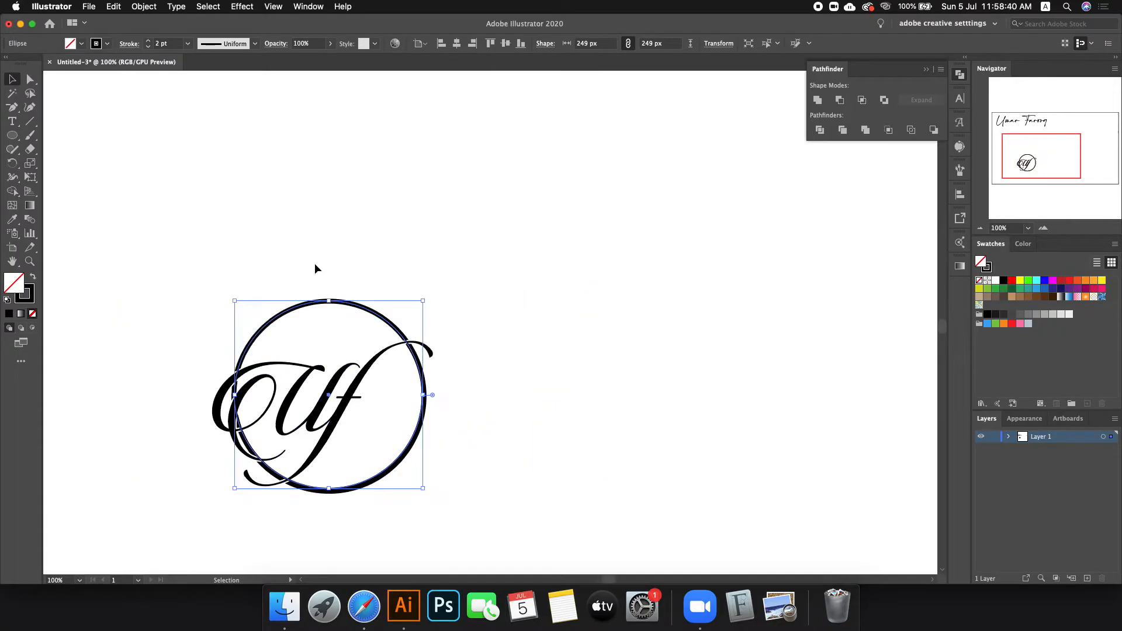
scroll(339, 299, "up", 2)
scroll(339, 299, "up", 3)
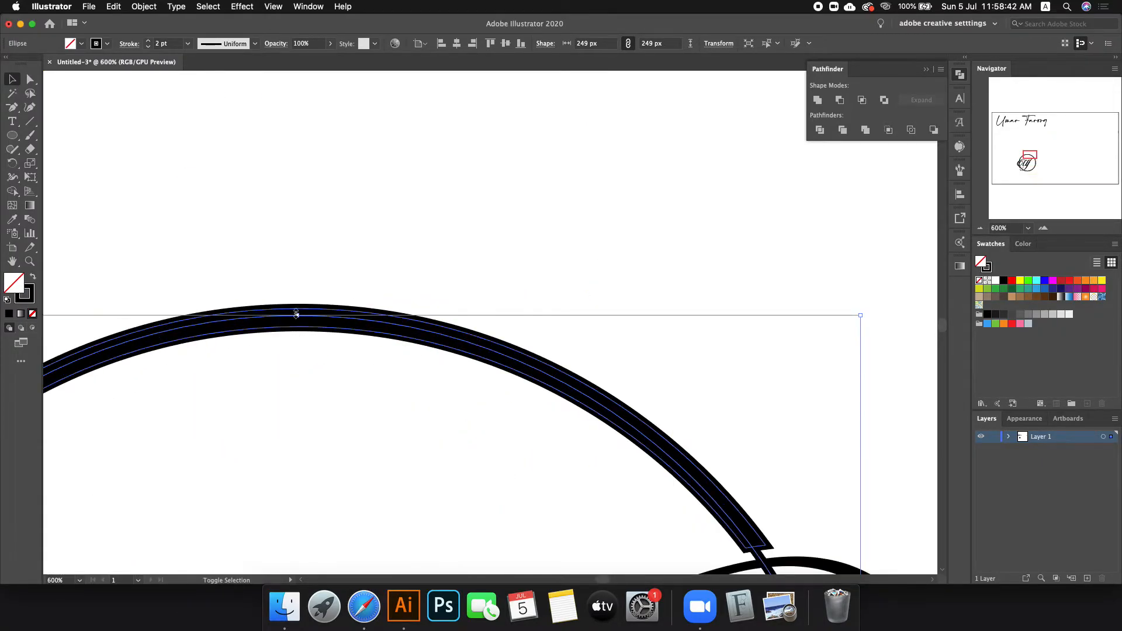
left_click_drag(297, 317, 296, 319)
Step: Select only the inner ellipse path inside the black ring
scroll(366, 347, "down", 3)
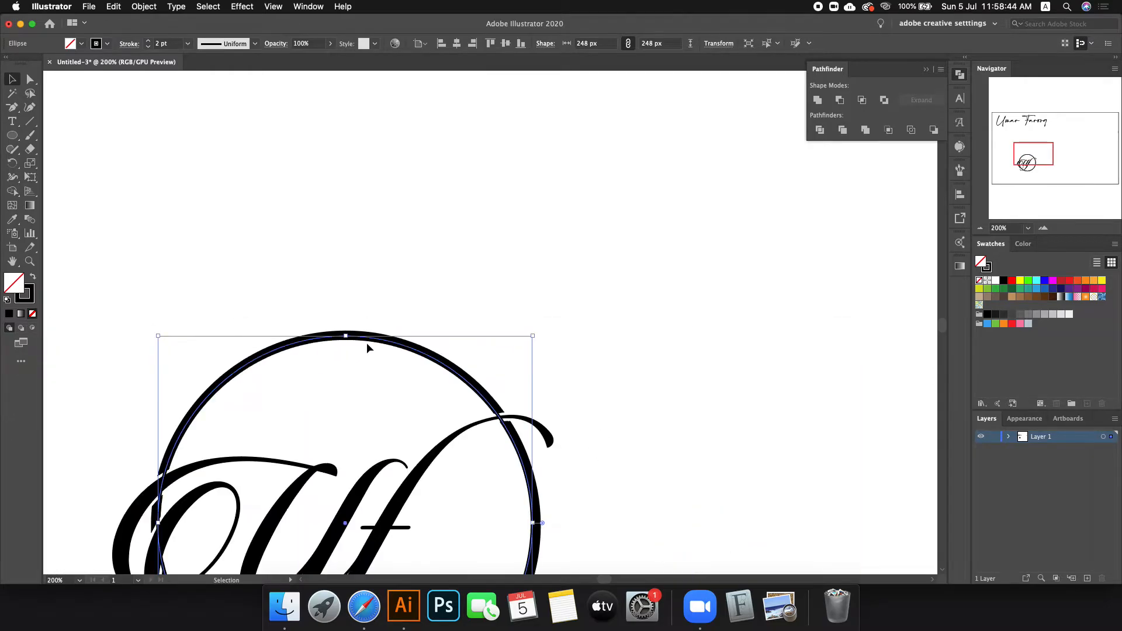
scroll(363, 393, "down", 1)
scroll(357, 459, "up", 1)
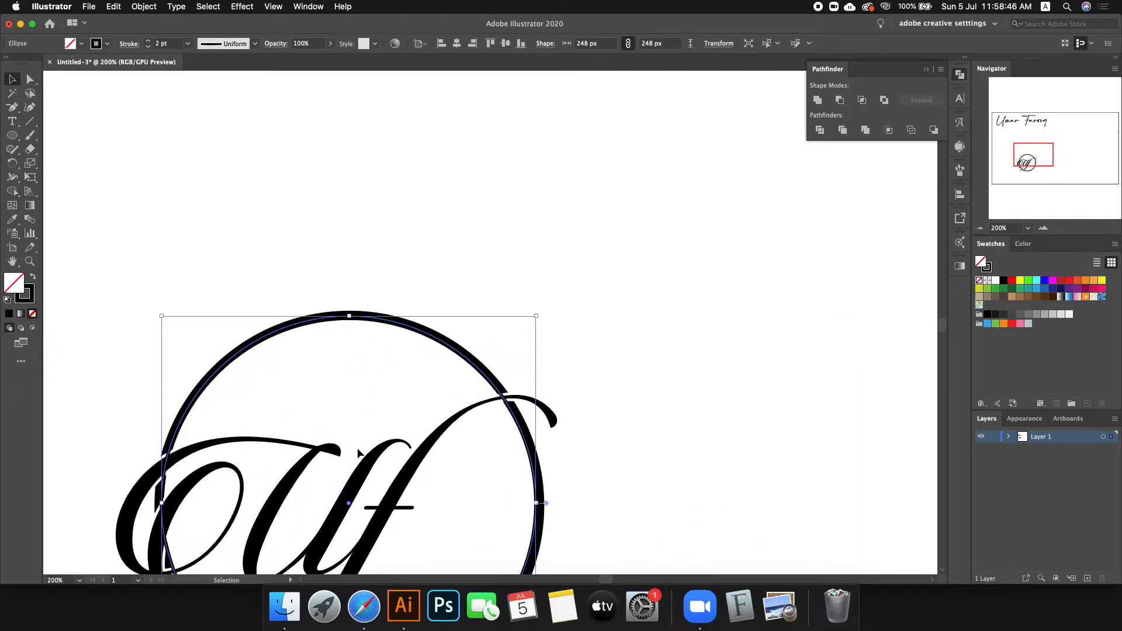
left_click_drag(348, 262, 368, 345)
scroll(360, 339, "up", 3)
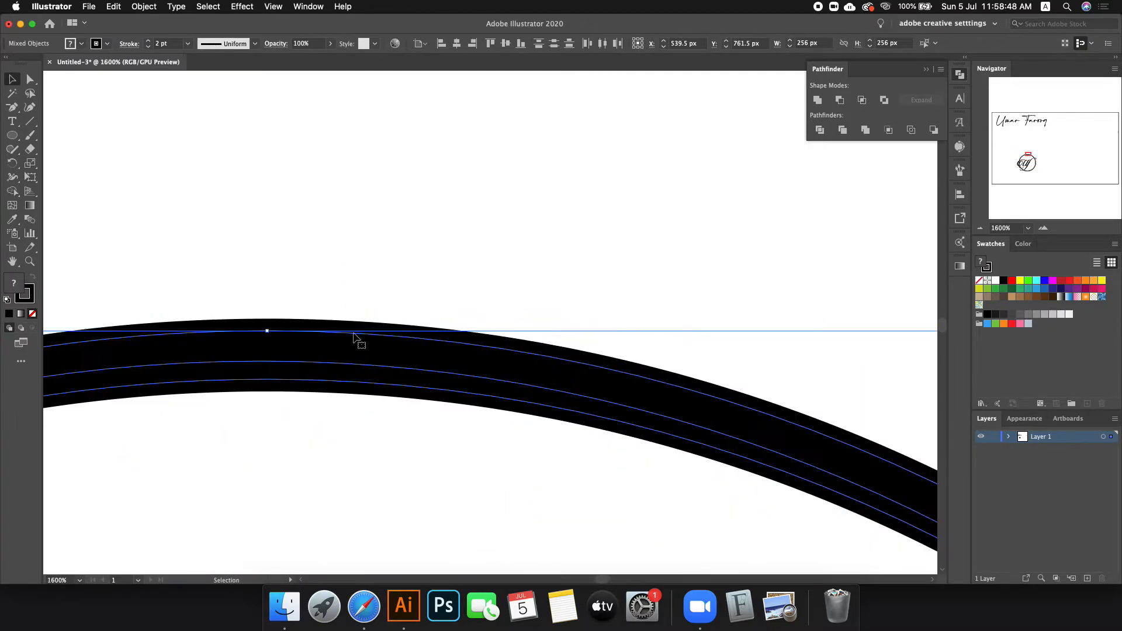
left_click(380, 298)
scroll(516, 261, "down", 3)
left_click_drag(380, 191, 450, 318)
scroll(462, 268, "up", 3)
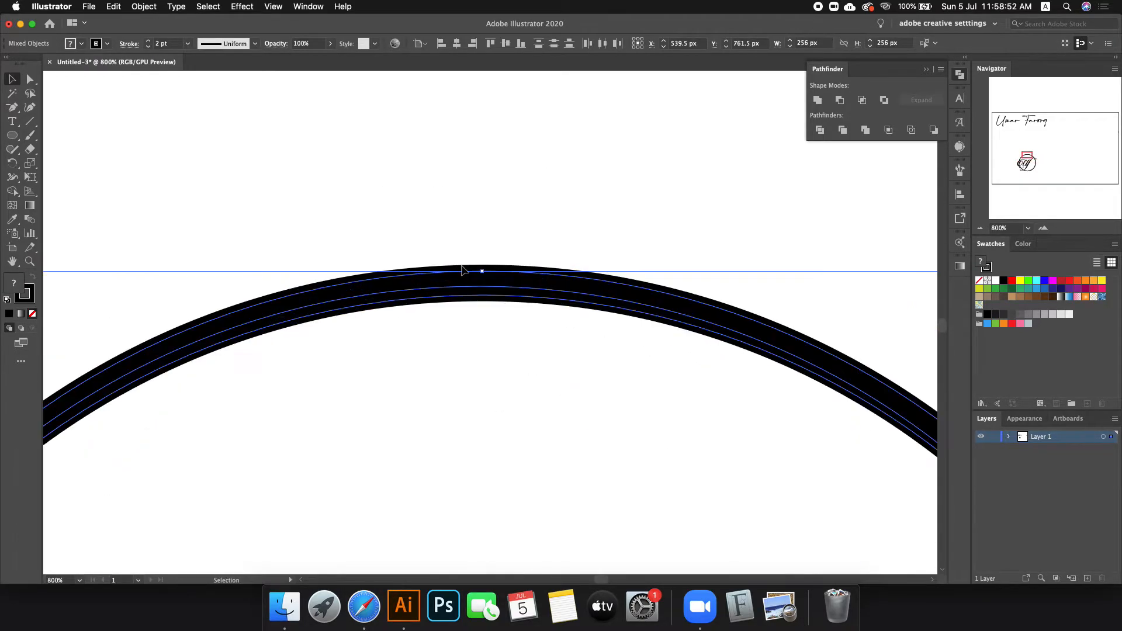
left_click(463, 267)
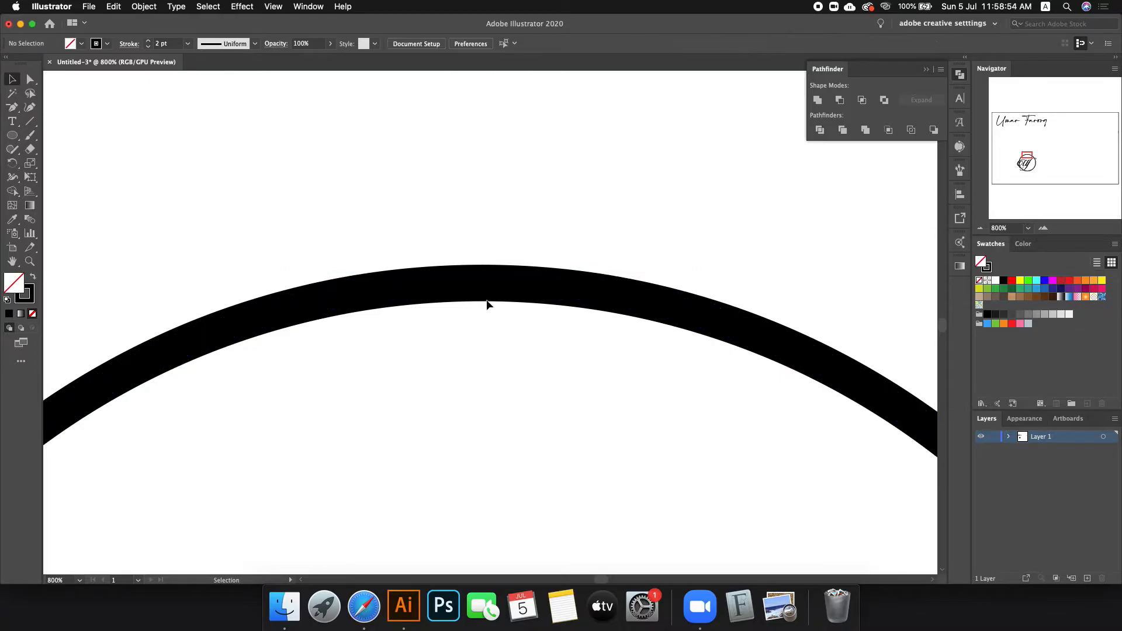
left_click(484, 289)
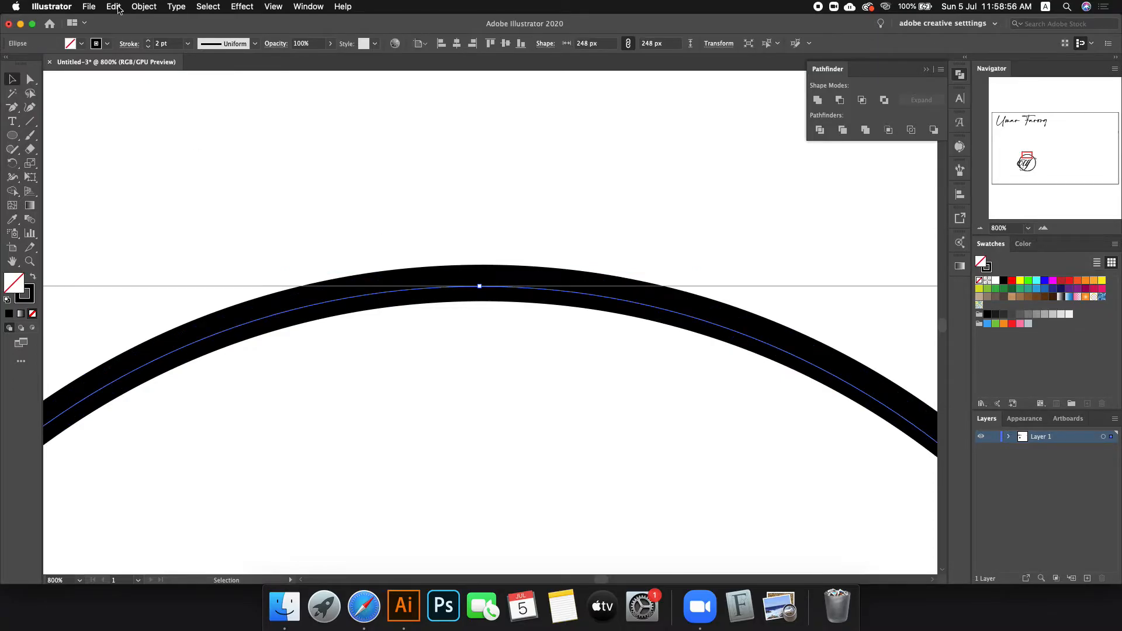
Step: Adjust the inner ellipse's bottom and top anchor points
scroll(330, 144, "down", 3)
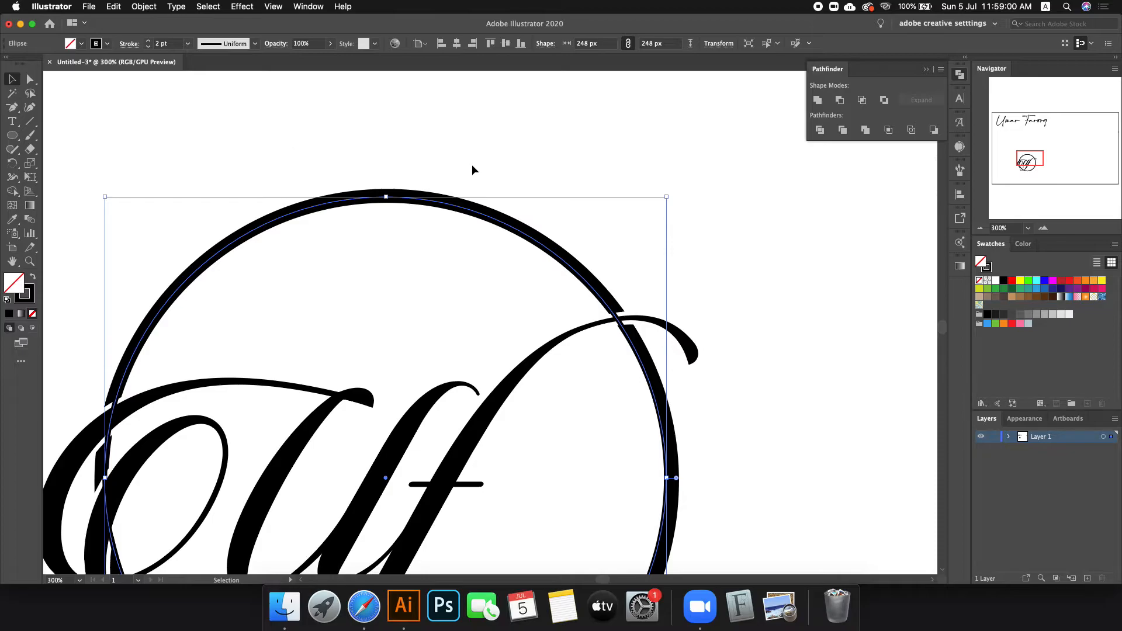
scroll(450, 159, "down", 1)
scroll(436, 515, "up", 4)
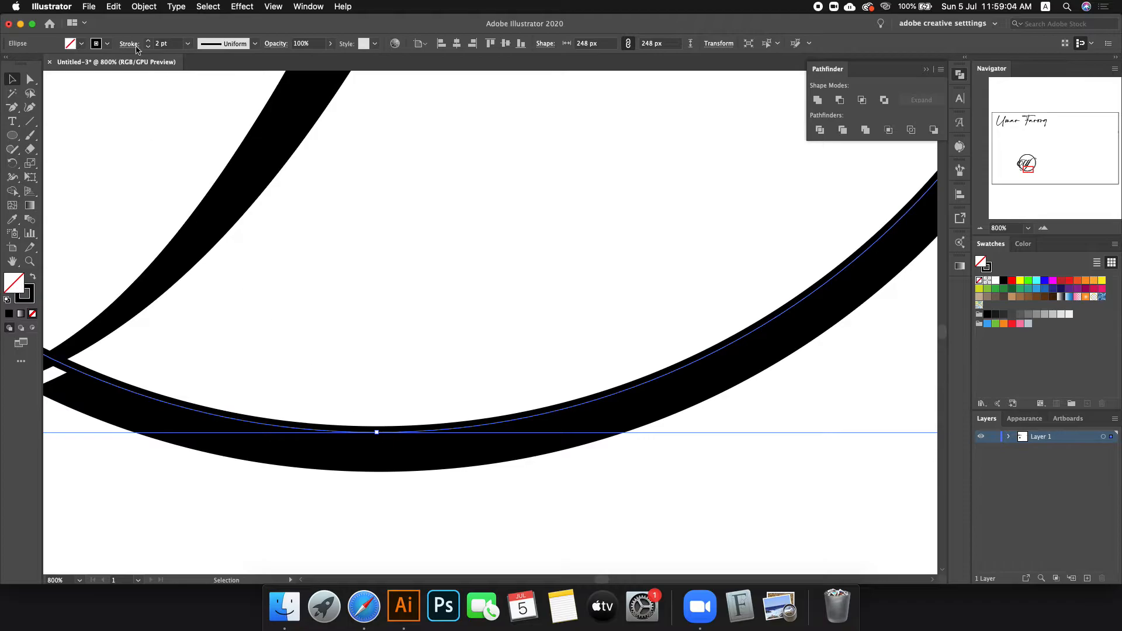
scroll(164, 43, "down", 2)
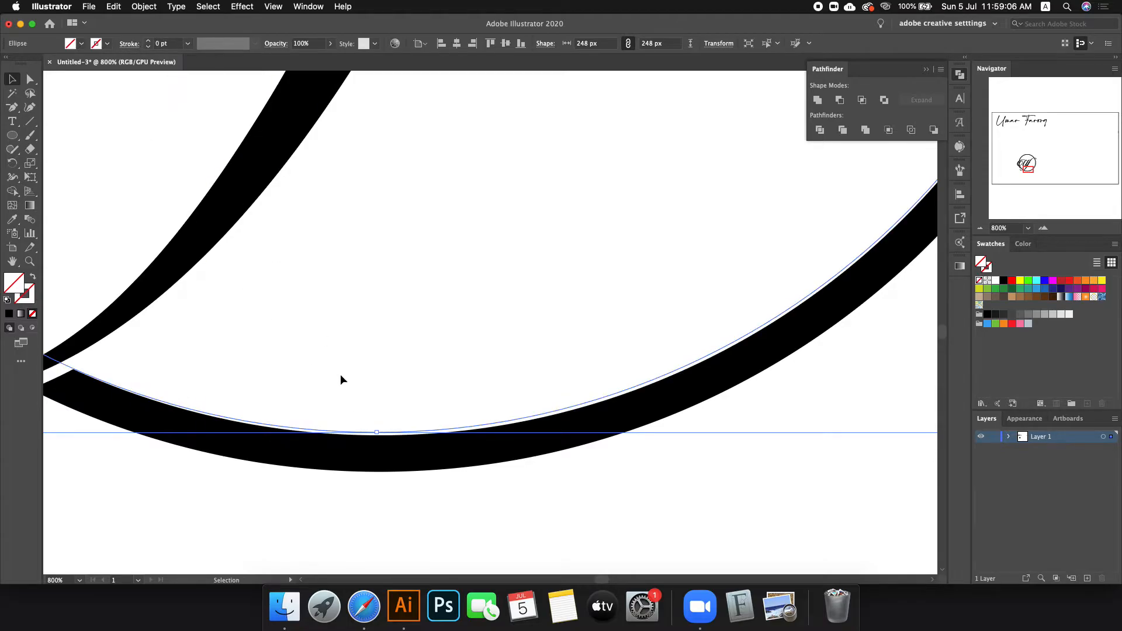
scroll(373, 436, "up", 2)
left_click_drag(386, 432, 386, 434)
scroll(386, 435, "down", 6)
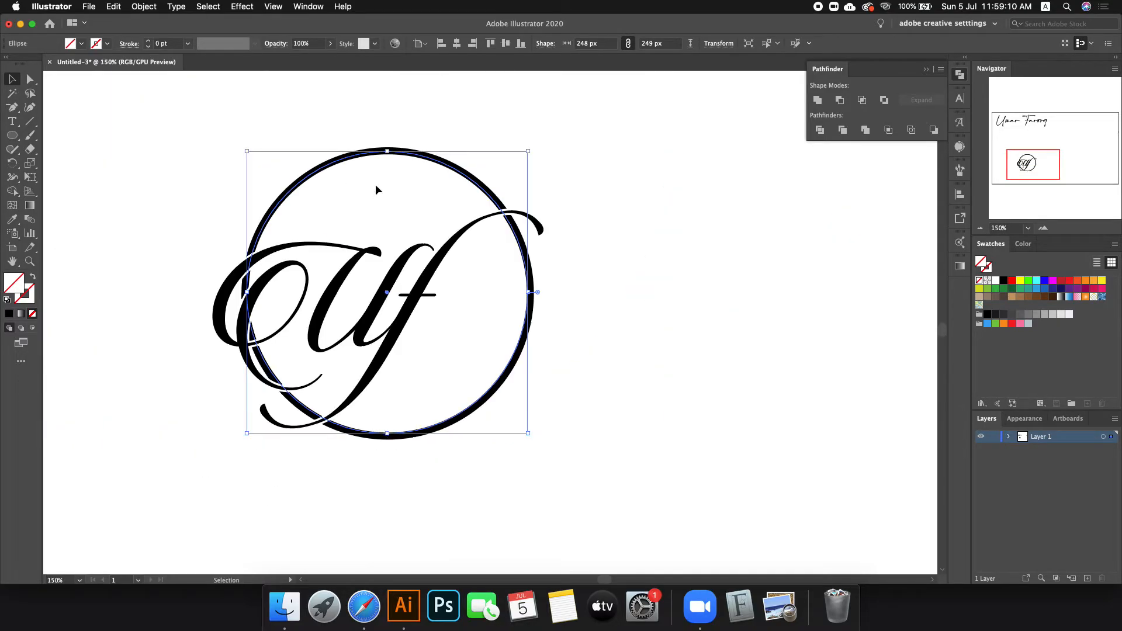
scroll(378, 143, "up", 4)
left_click_drag(423, 198, 423, 212)
Step: Drag the right side and corner to resize the ellipse to about 238 × 239 px
scroll(421, 207, "down", 3)
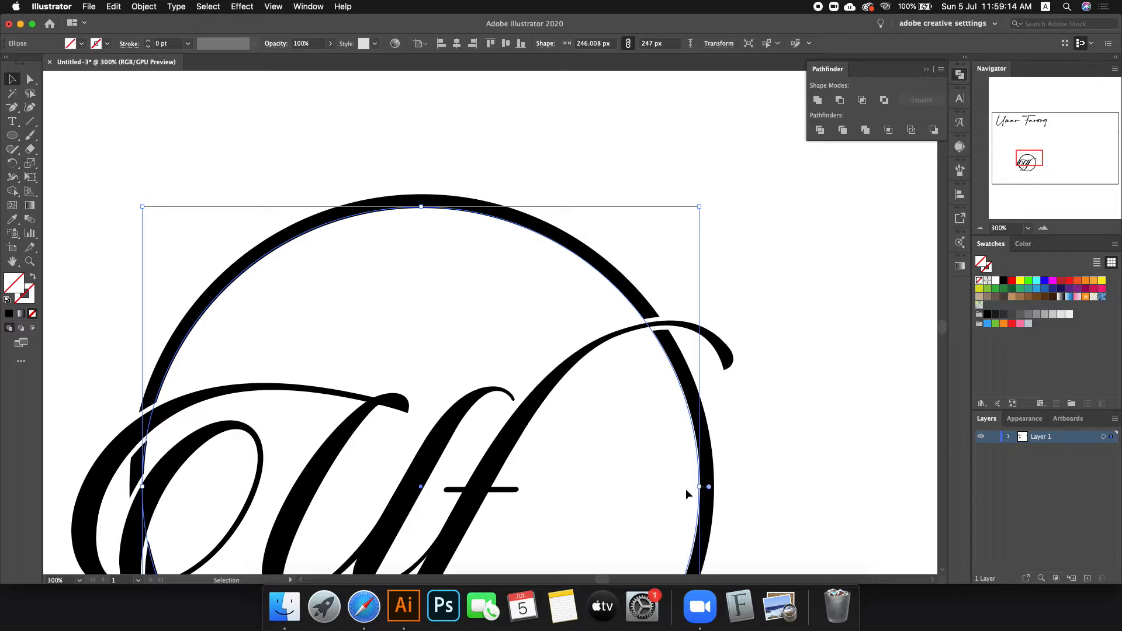
scroll(680, 488, "up", 5)
left_click_drag(664, 438, 669, 443)
scroll(669, 442, "down", 6)
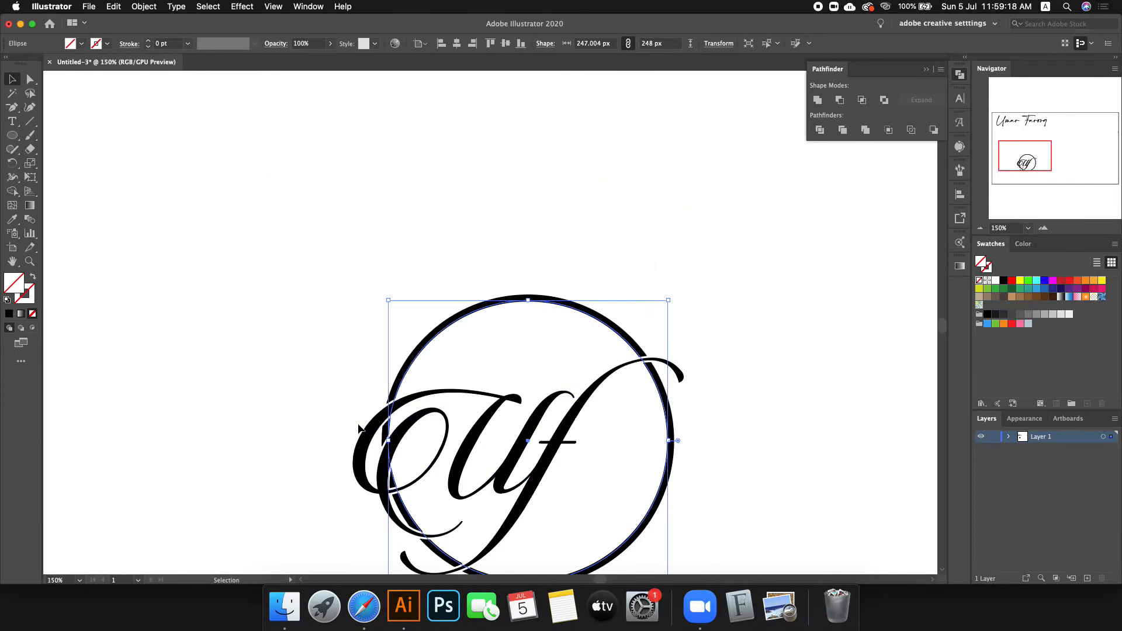
scroll(360, 426, "up", 5)
scroll(376, 437, "down", 2)
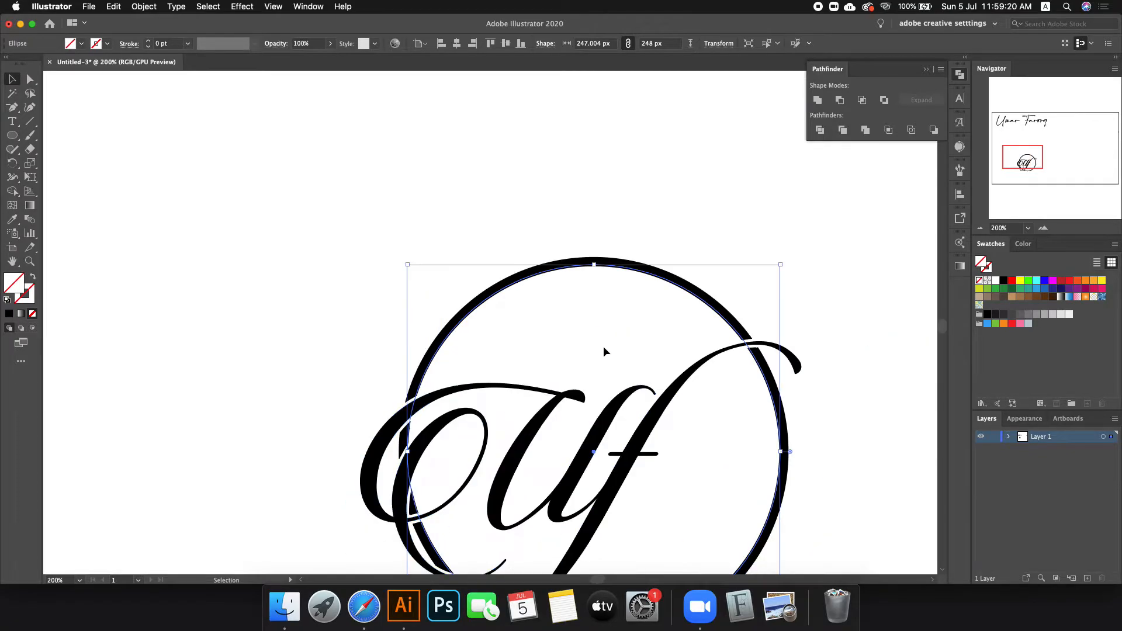
left_click_drag(595, 267, 596, 269)
scroll(315, 348, "down", 3)
scroll(483, 433, "up", 1)
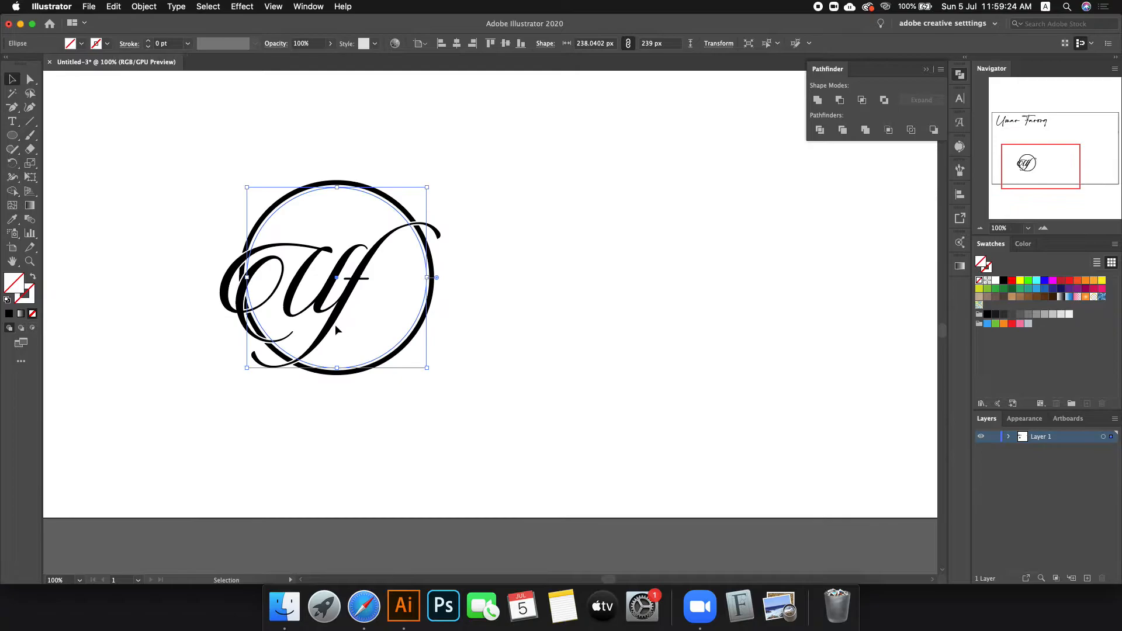
scroll(336, 326, "up", 2)
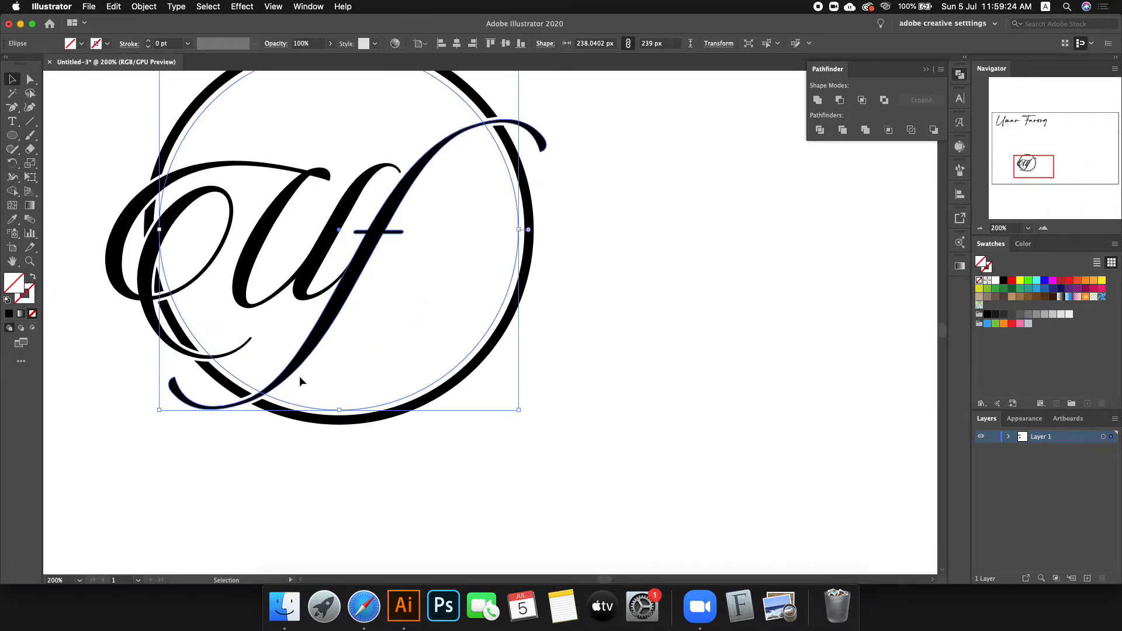
Step: Add Candlescript Demo Version type along the inner circle path and colour it red
left_click(15, 123)
left_click(81, 149)
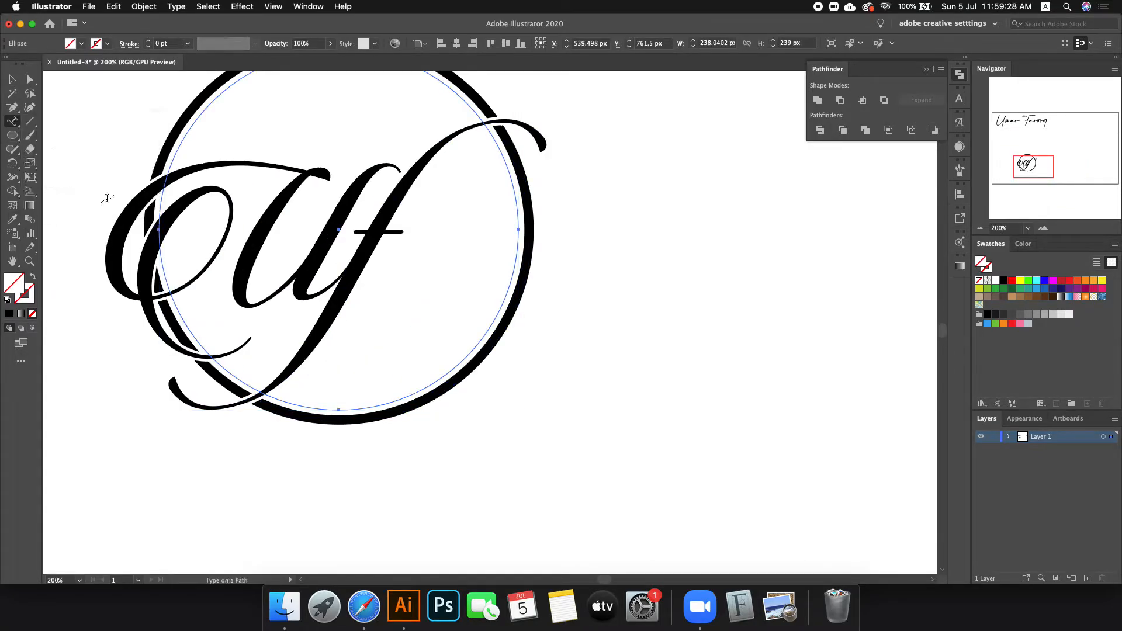
left_click(354, 408)
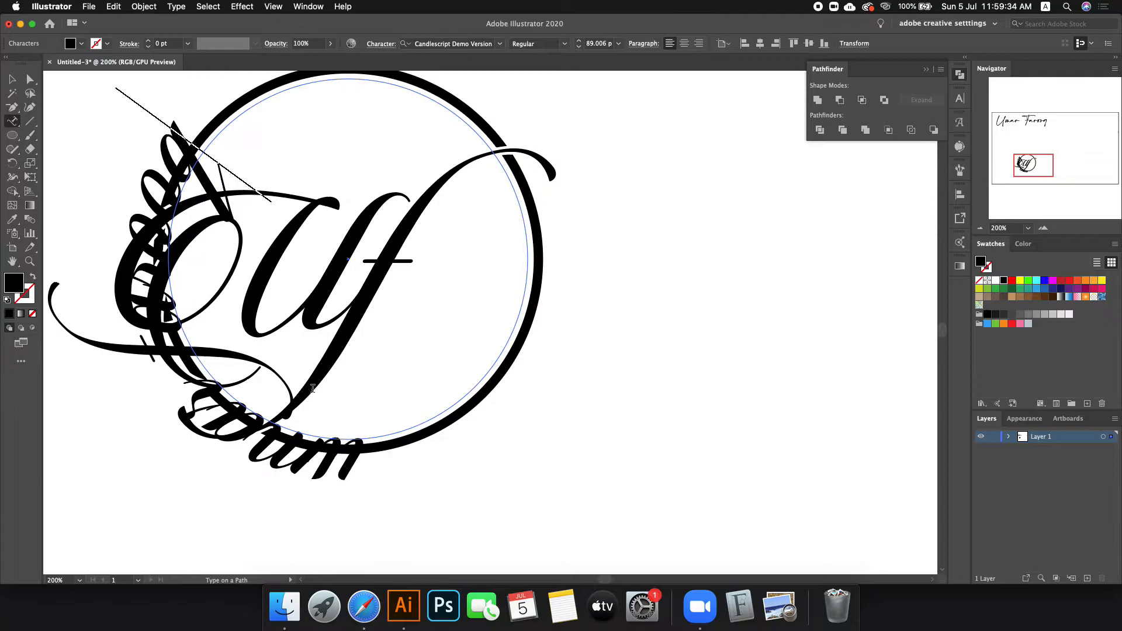
left_click(10, 81)
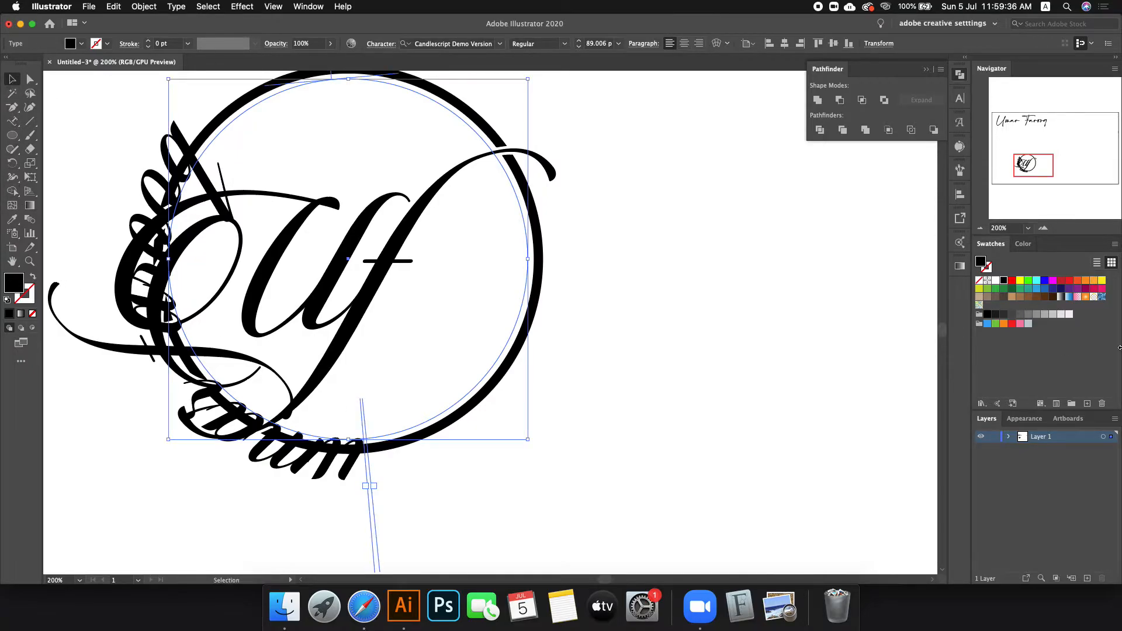
left_click(1069, 281)
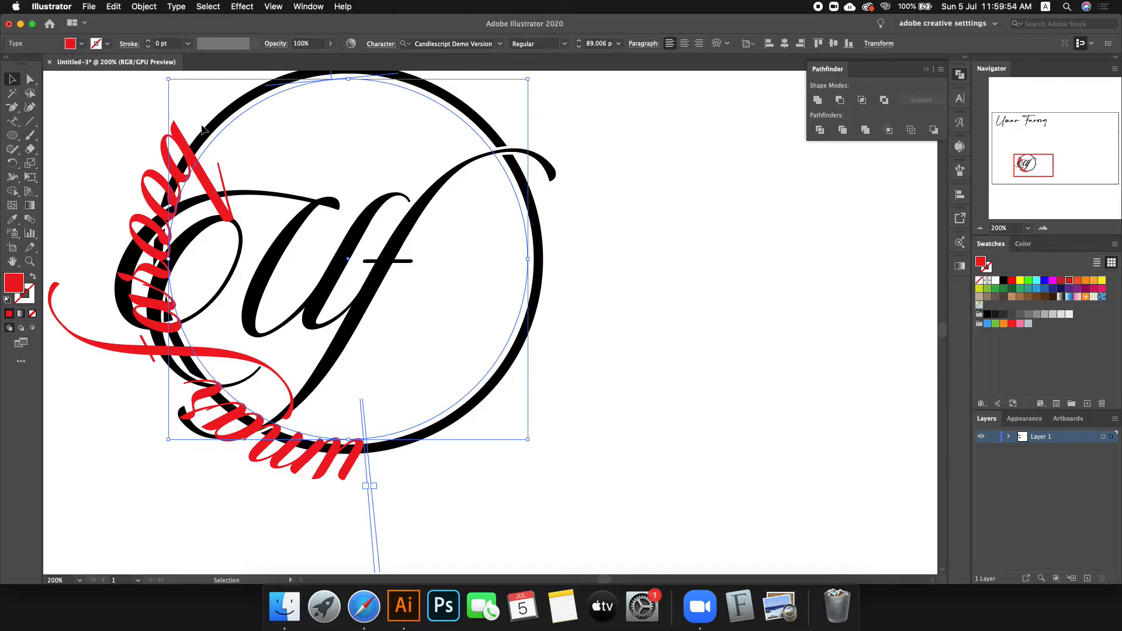
Step: Set the curved name text to All Caps and browse the font options
left_click(958, 101)
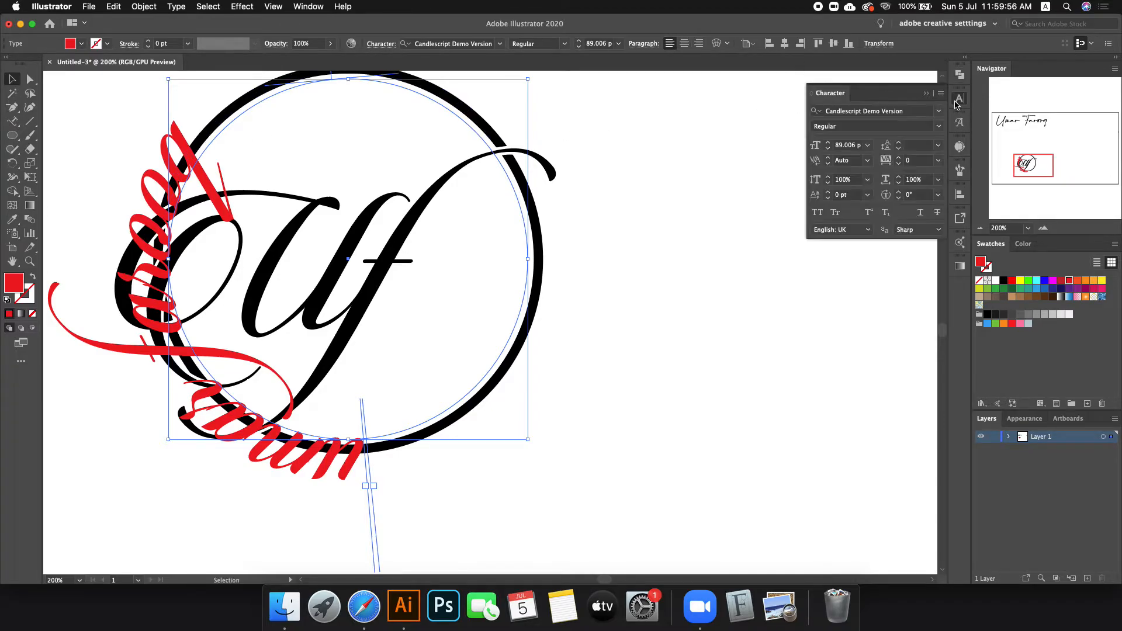
left_click(820, 212)
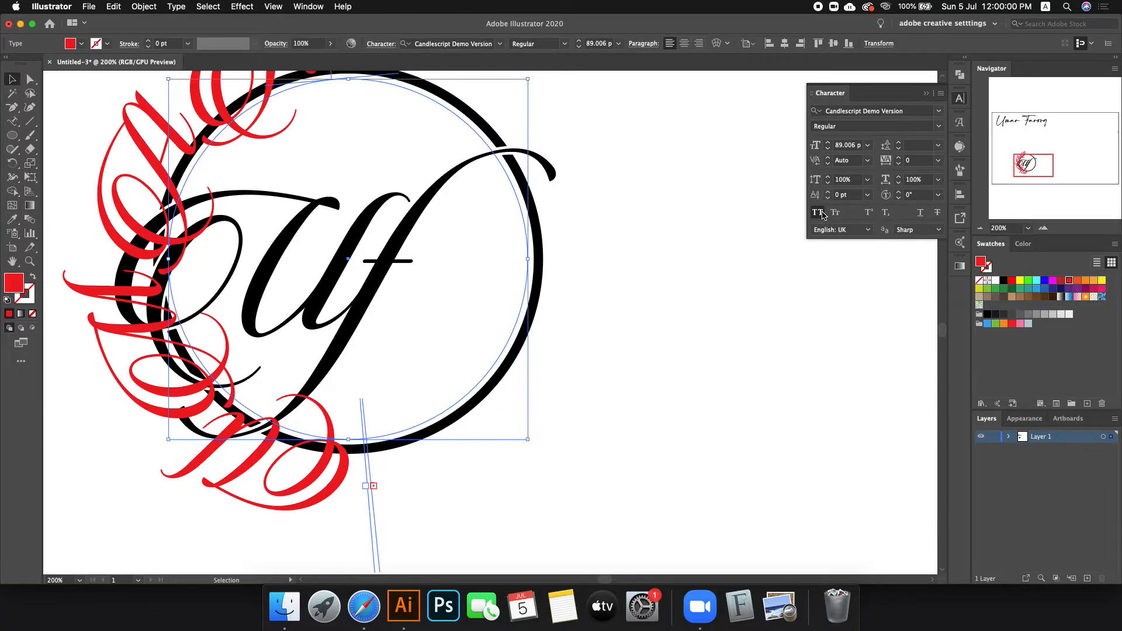
scroll(474, 44, "down", 5)
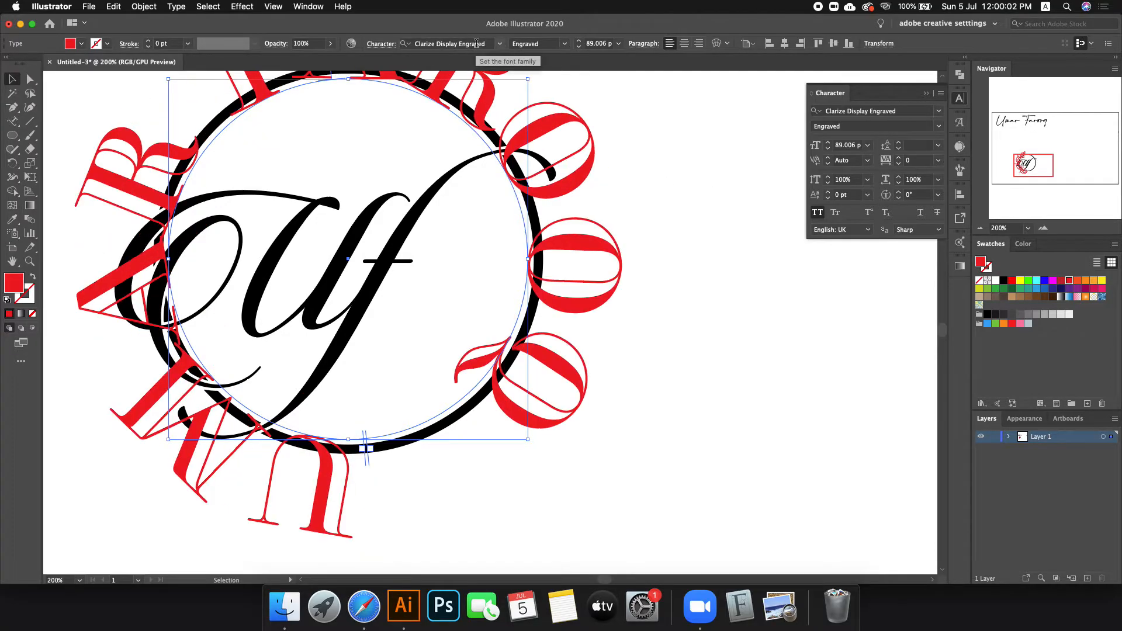
scroll(602, 44, "down", 20)
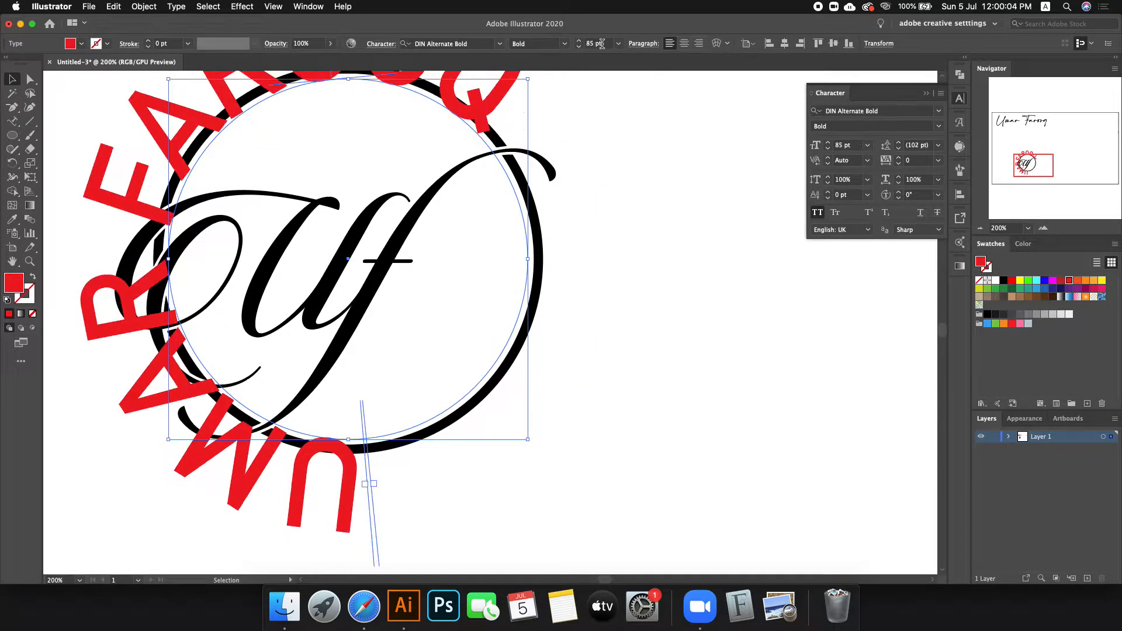
scroll(602, 44, "down", 15)
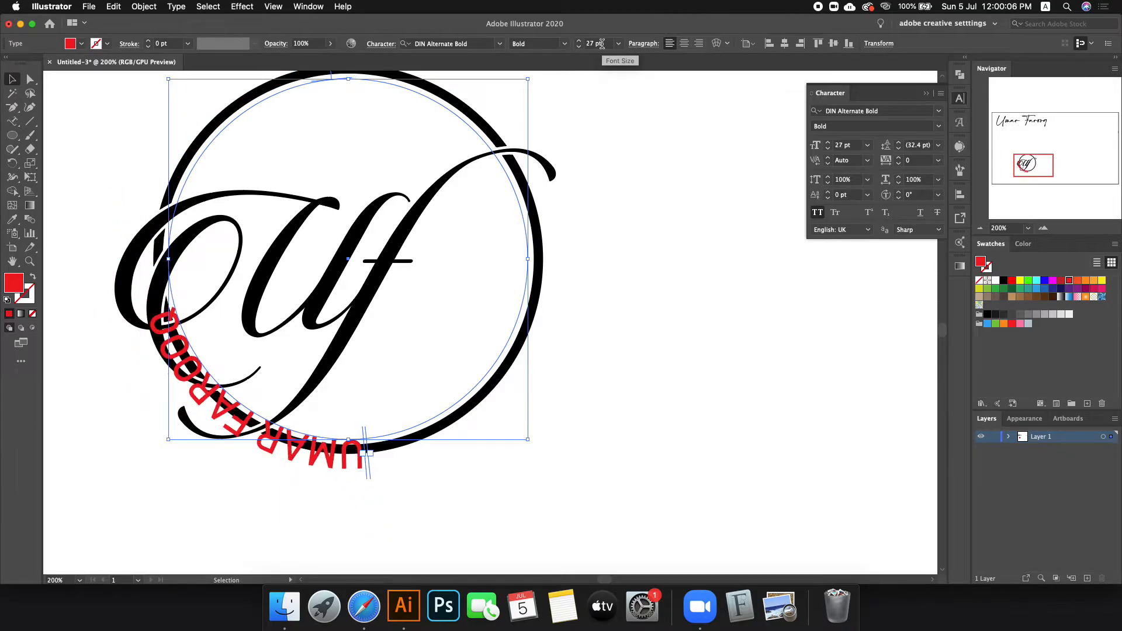
scroll(436, 43, "down", 8)
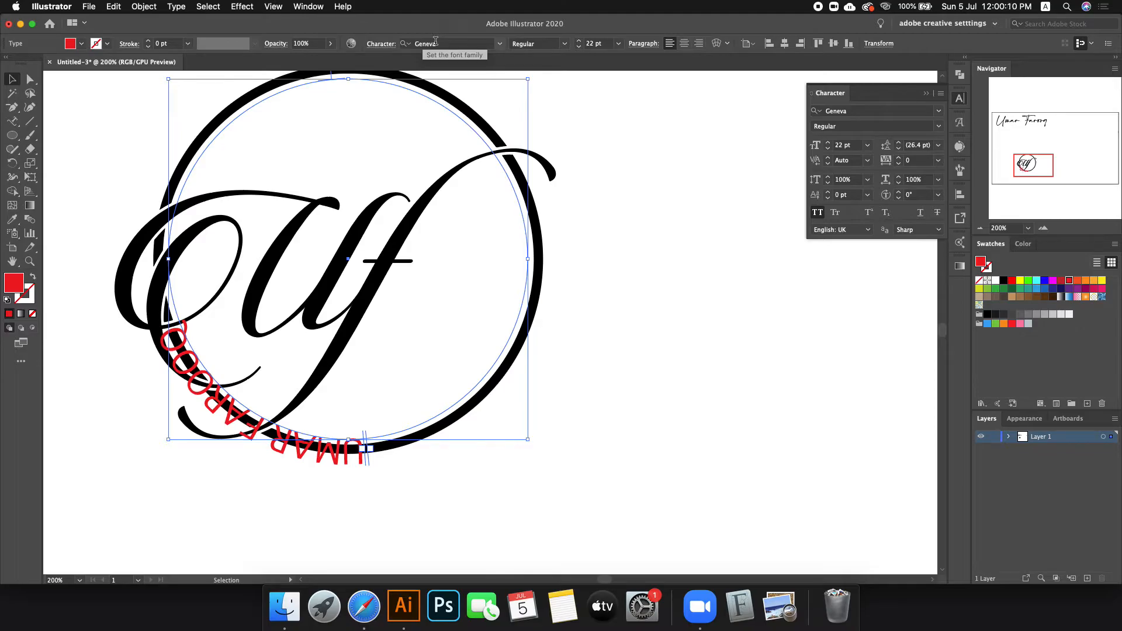
scroll(435, 43, "down", 1)
Step: Try the Hero New font on the curved name text
left_click(436, 44)
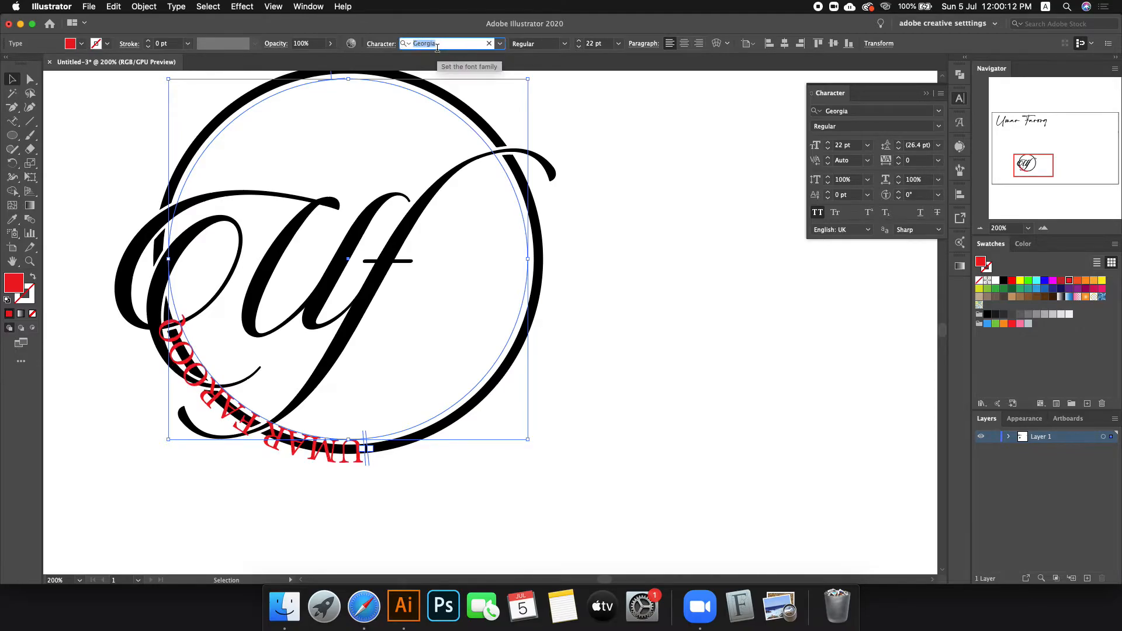
type("hero")
key("Return")
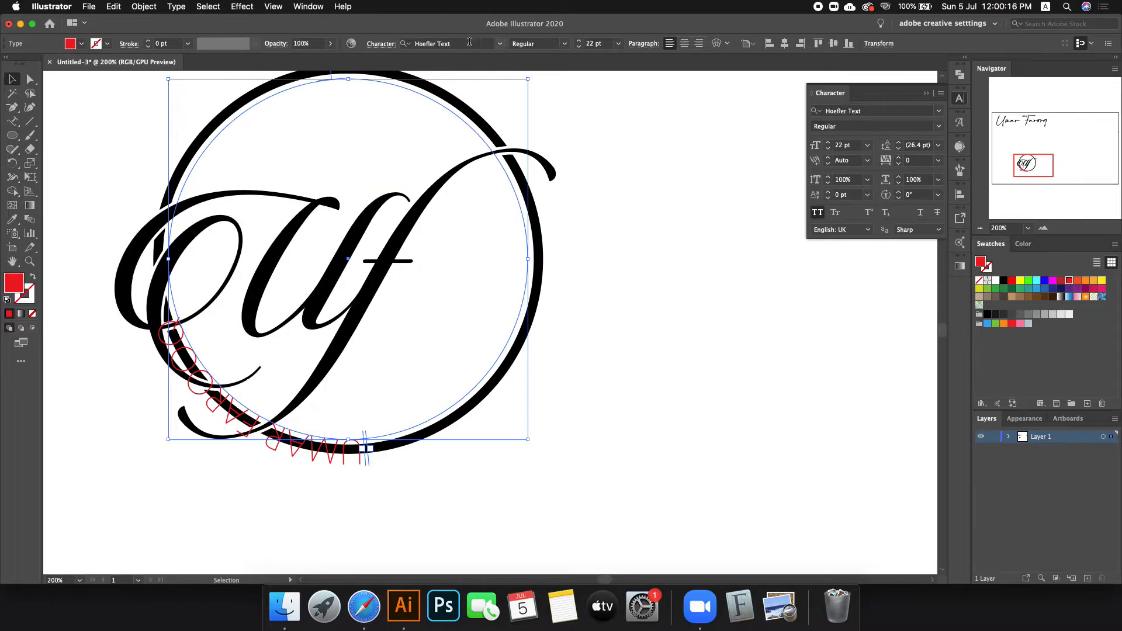
scroll(470, 42, "up", 1)
scroll(470, 41, "down", 1)
scroll(521, 46, "down", 3)
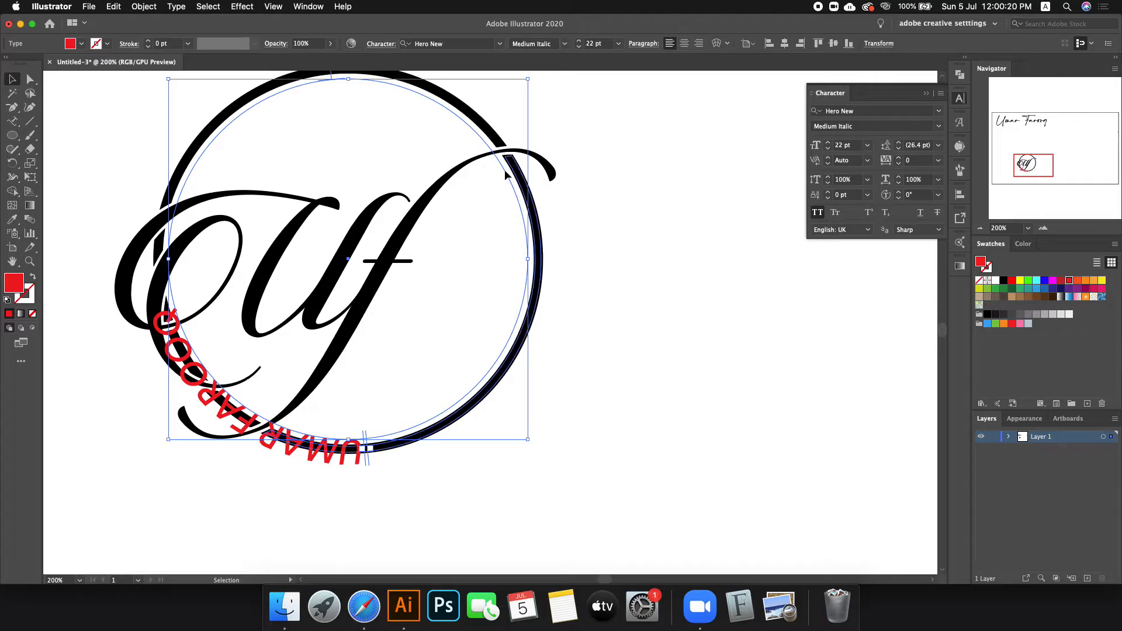
scroll(474, 205, "up", 1)
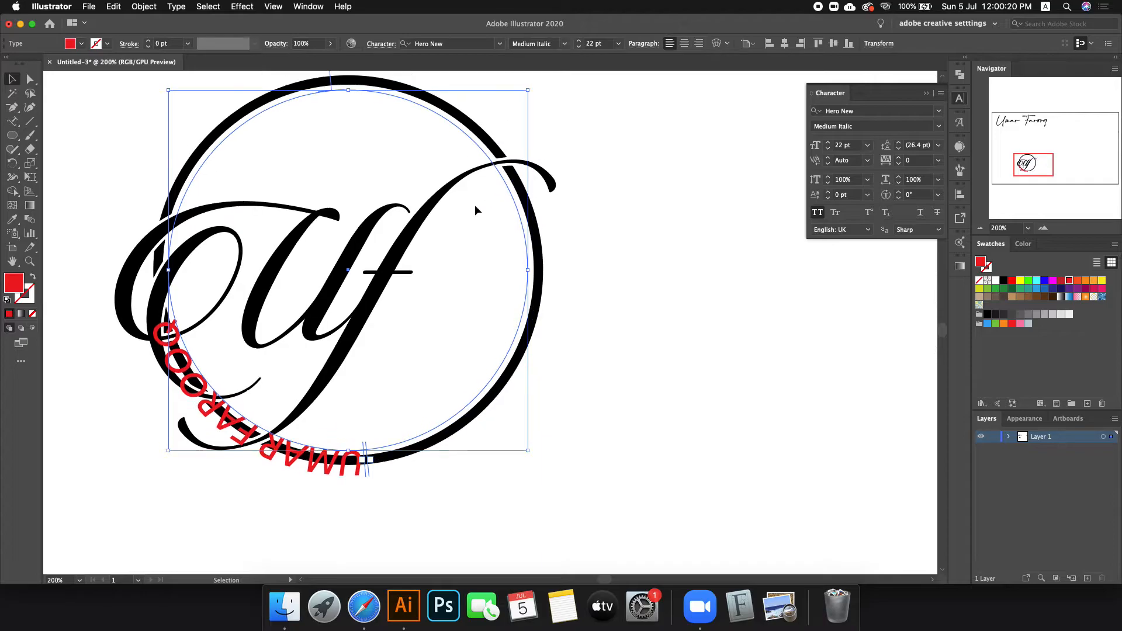
Step: Set the curved name text in Nexa Bold at 22 pt
left_click(465, 46)
type("nexa")
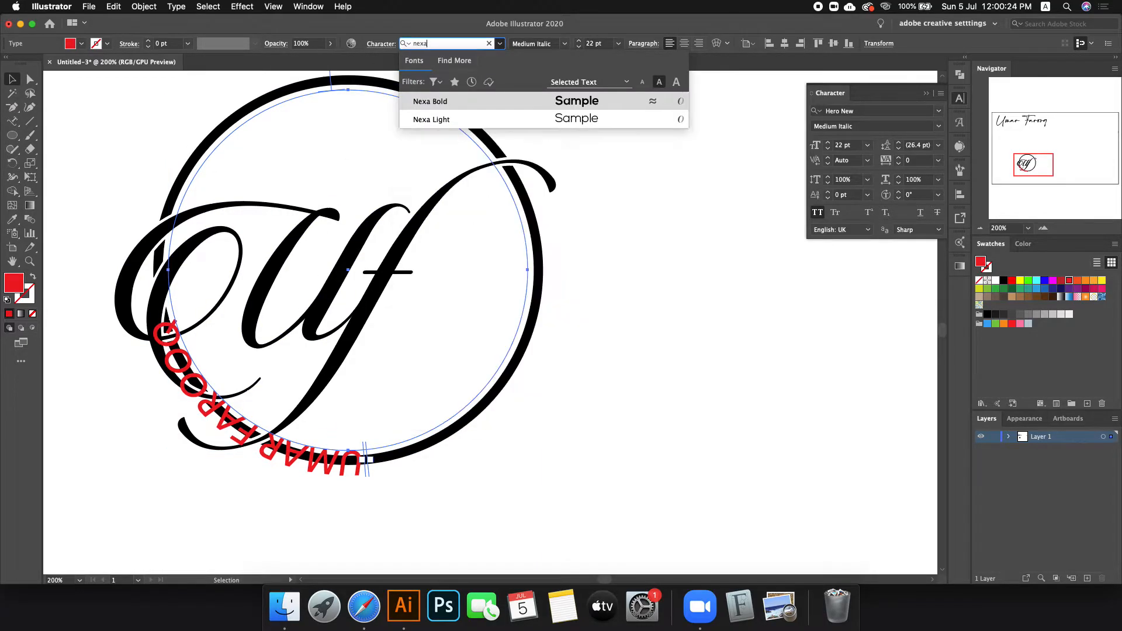
key("Return")
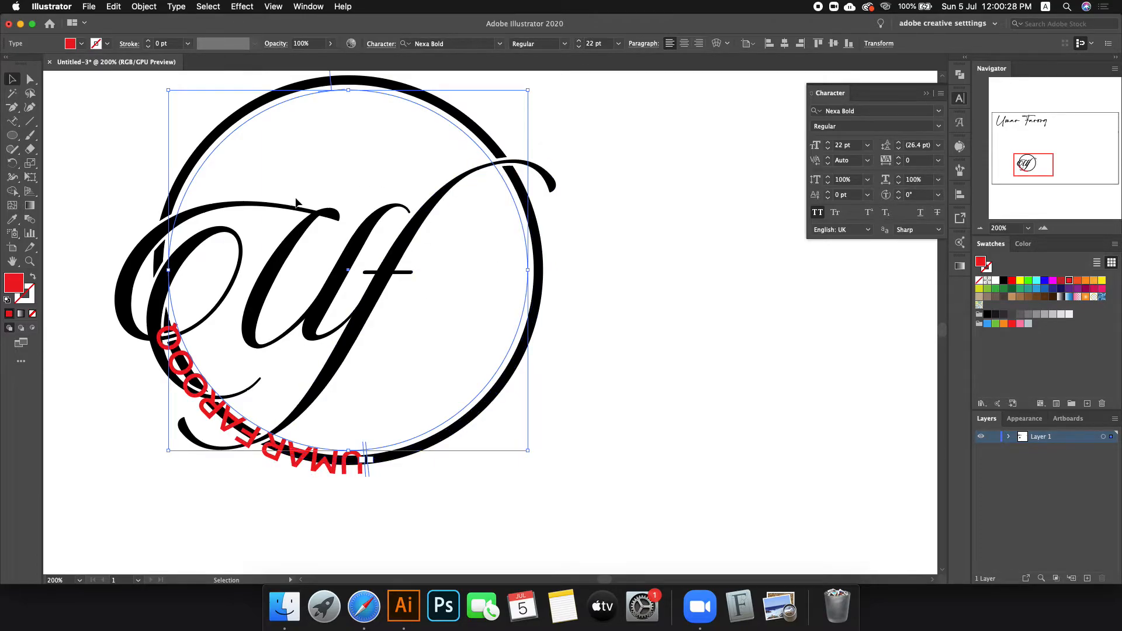
scroll(357, 181, "down", 1)
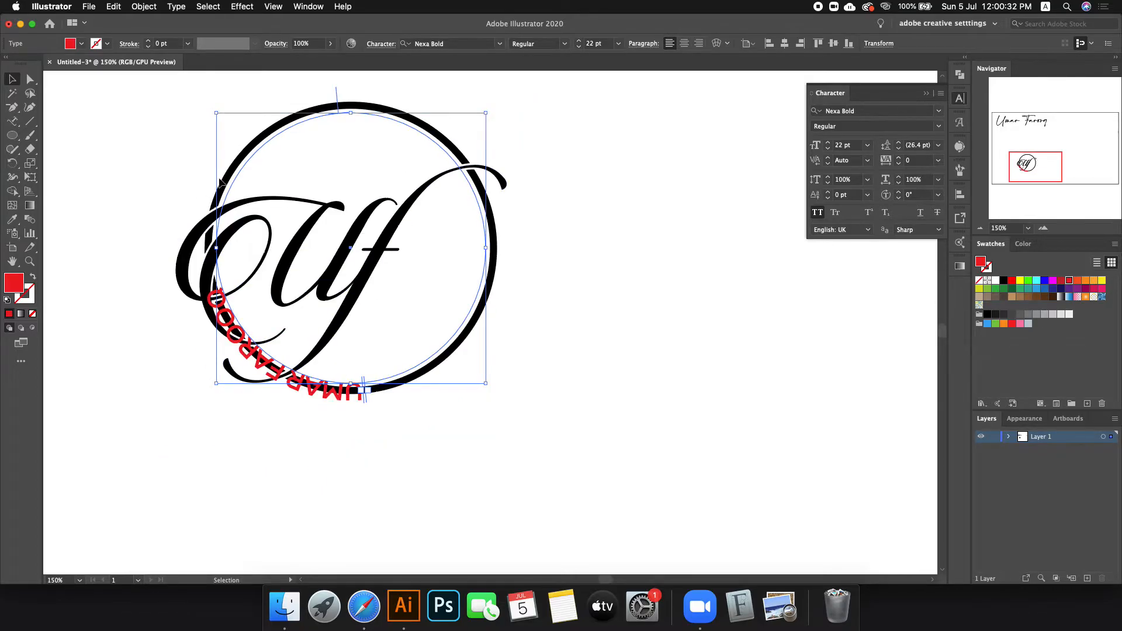
Step: Rotate the logo and slide the name text to the circle's lower right
left_click_drag(493, 106, 236, 130)
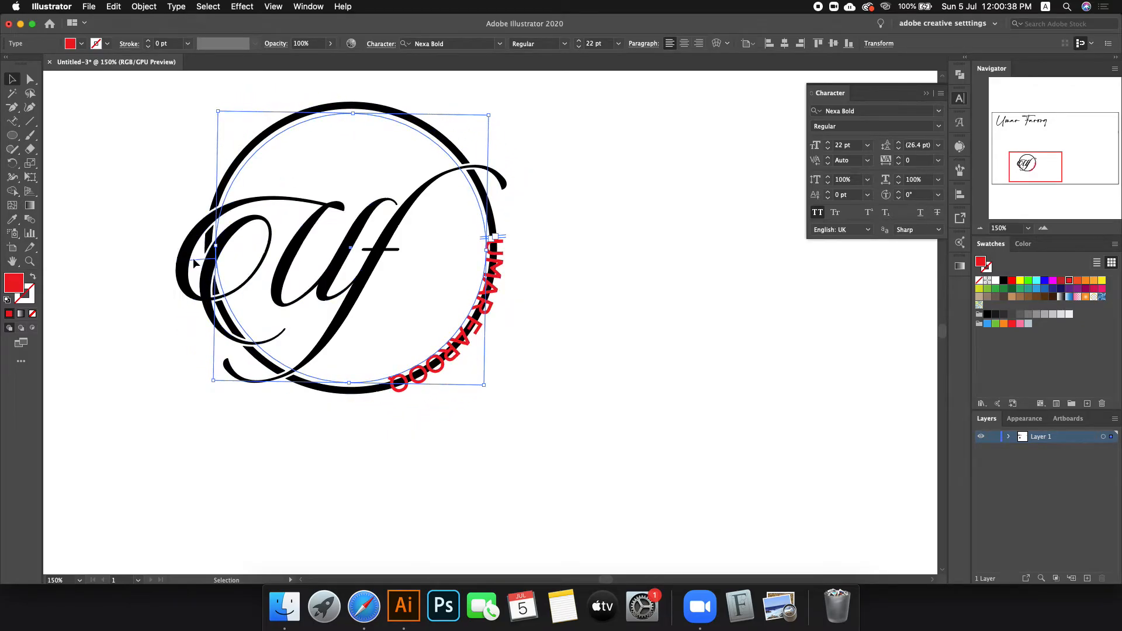
left_click_drag(196, 264, 220, 260)
left_click_drag(489, 390, 456, 127)
Step: Recolour the name text black with the Eyedropper, sampling the monogram
left_click(11, 219)
left_click(244, 220)
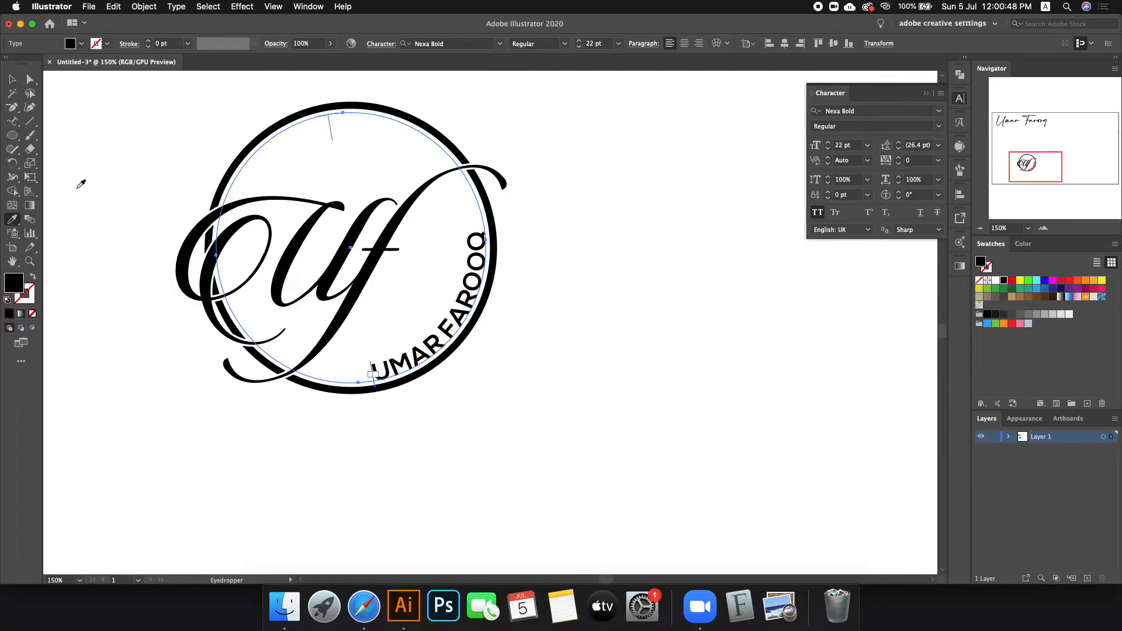
left_click(13, 80)
Step: Expand the curved name text into outlines
left_click(144, 6)
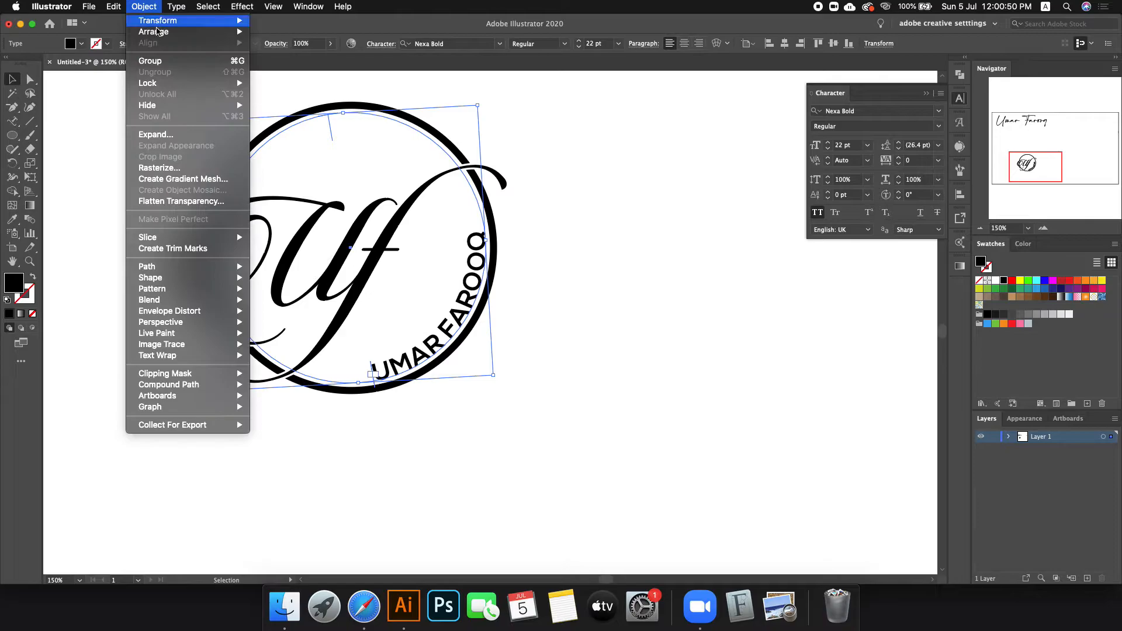
left_click(156, 135)
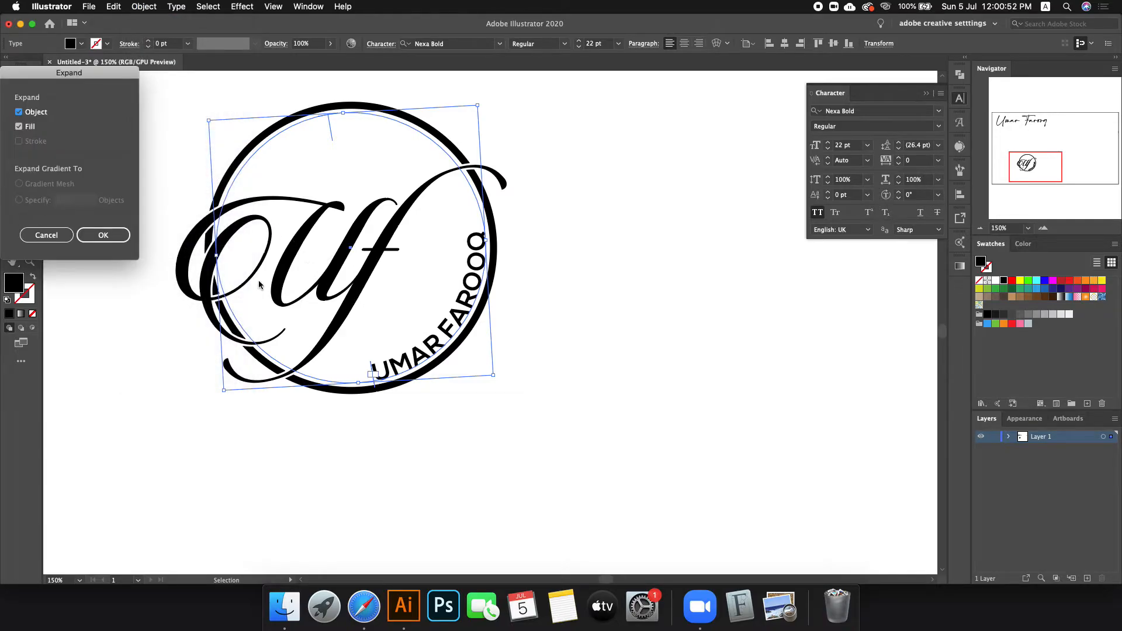
left_click(103, 235)
left_click(528, 423)
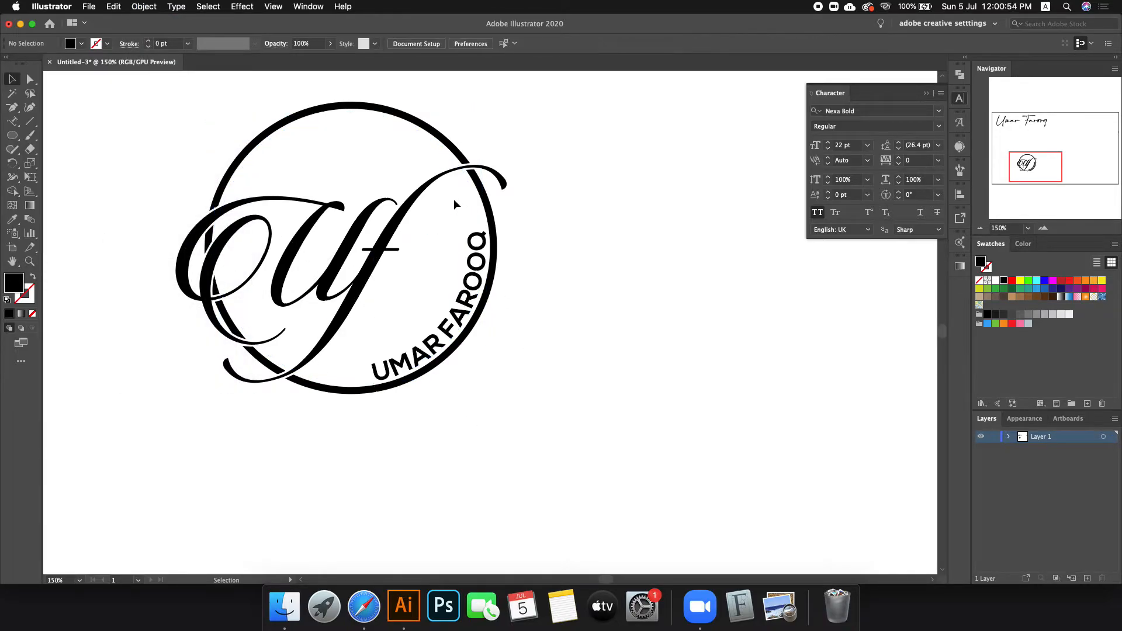
Step: Rotate the outlined name text, then undo the rotation
left_click(380, 372)
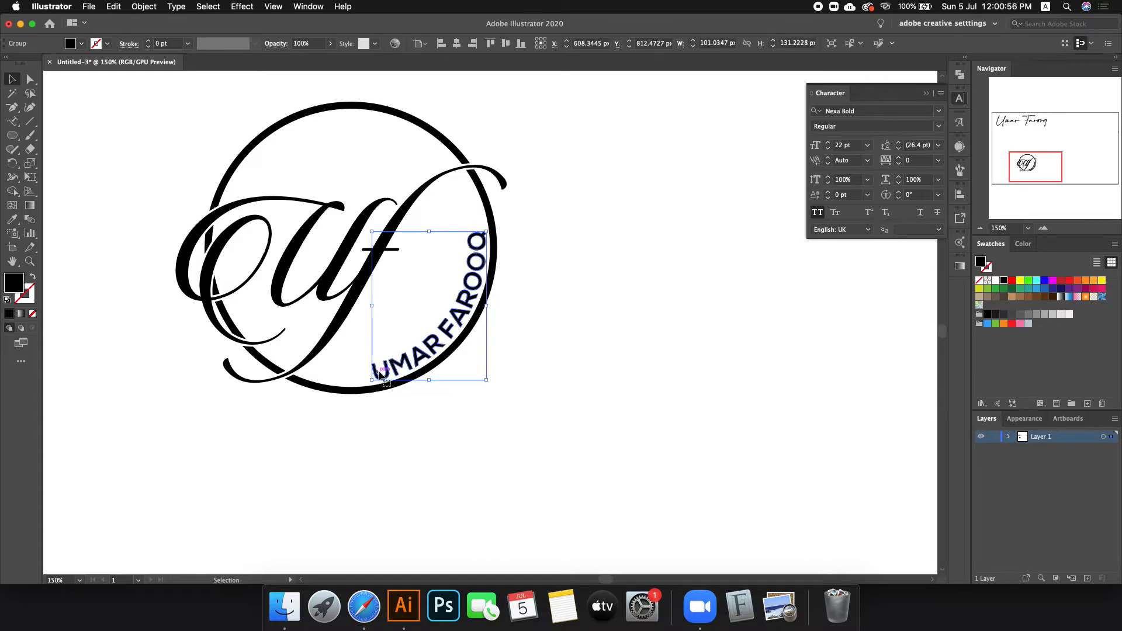
left_click_drag(469, 254, 520, 309)
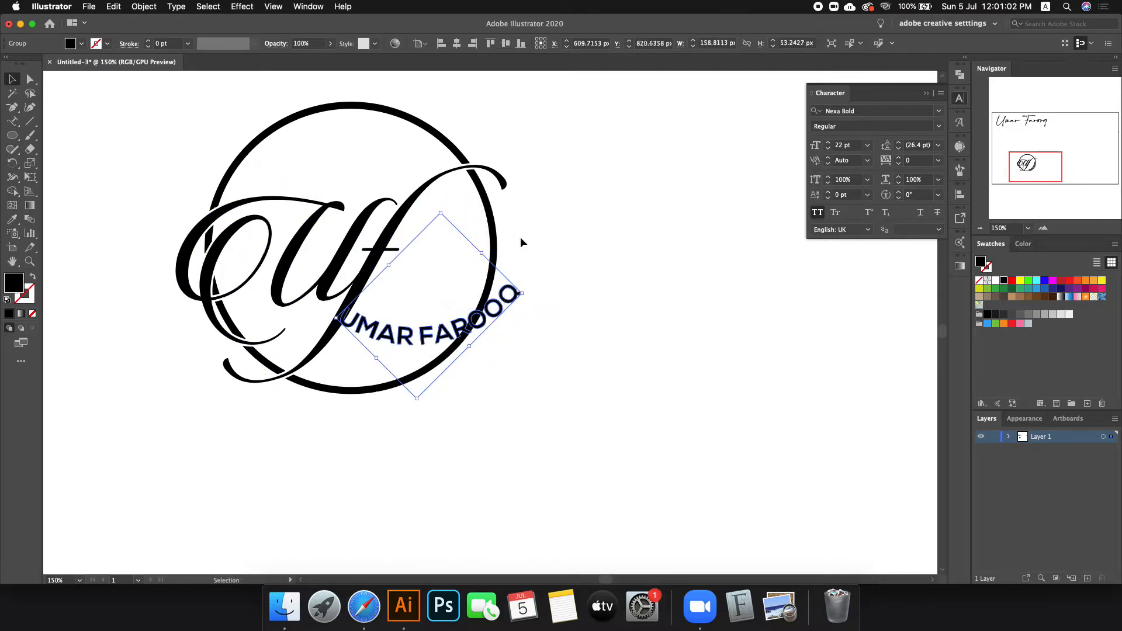
key("super+z")
key("v")
left_click(571, 230)
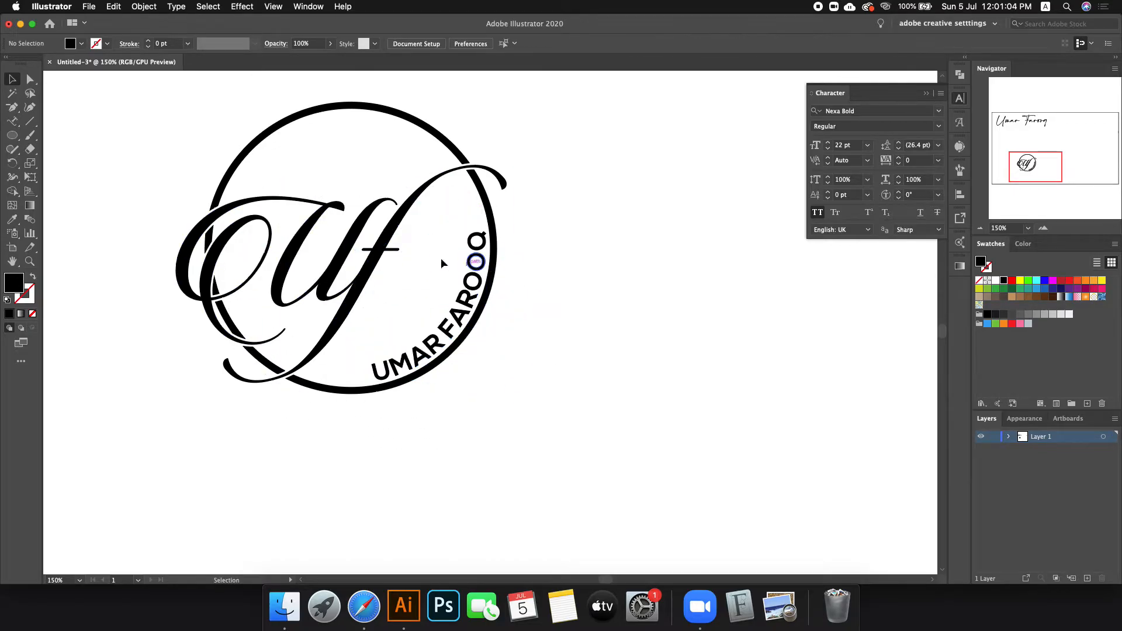
Step: Fill the whole logo grey, first dark then a lighter grey
left_click_drag(159, 112, 556, 413)
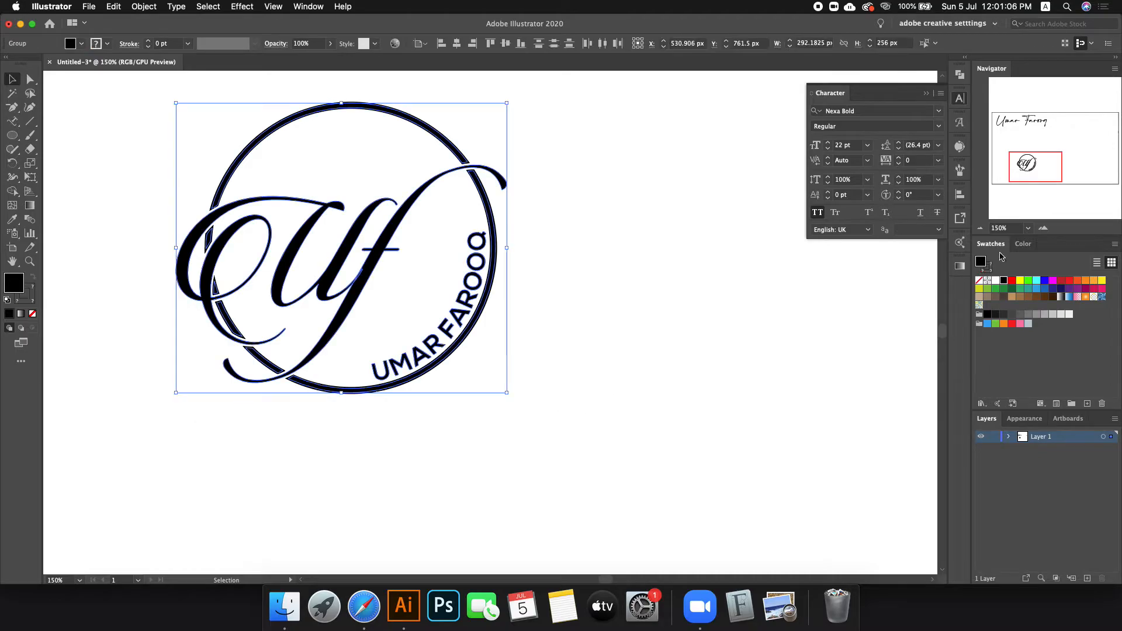
left_click(1003, 315)
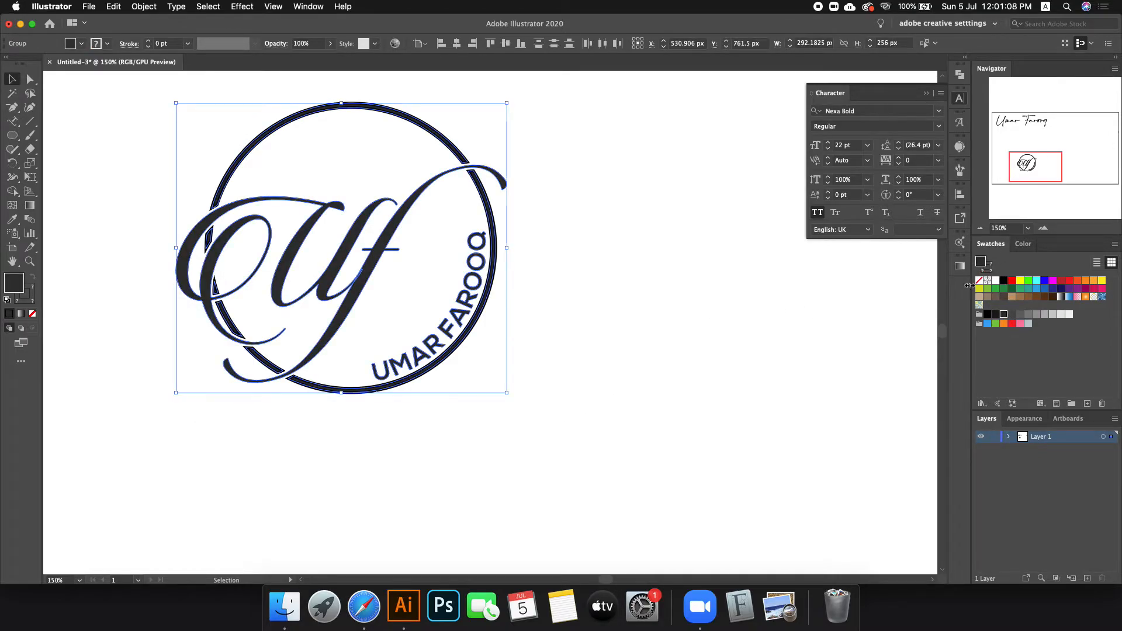
left_click(1019, 315)
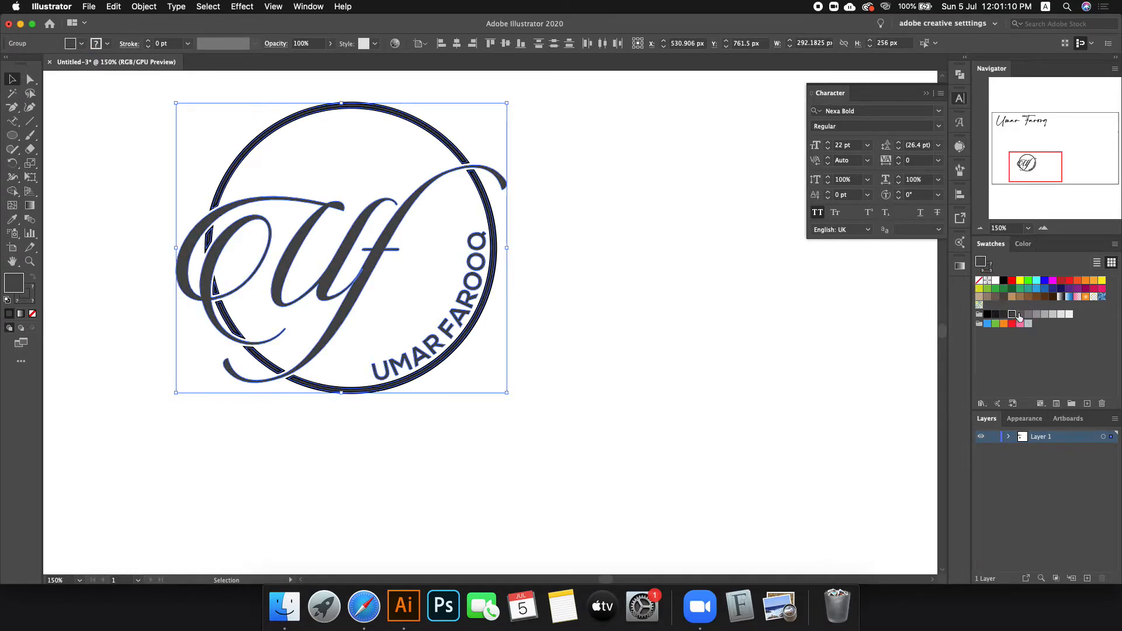
left_click(625, 354)
Step: Cut the entire logo off the artboard
scroll(625, 355, "down", 3)
left_click_drag(414, 230, 628, 400)
key("super+x")
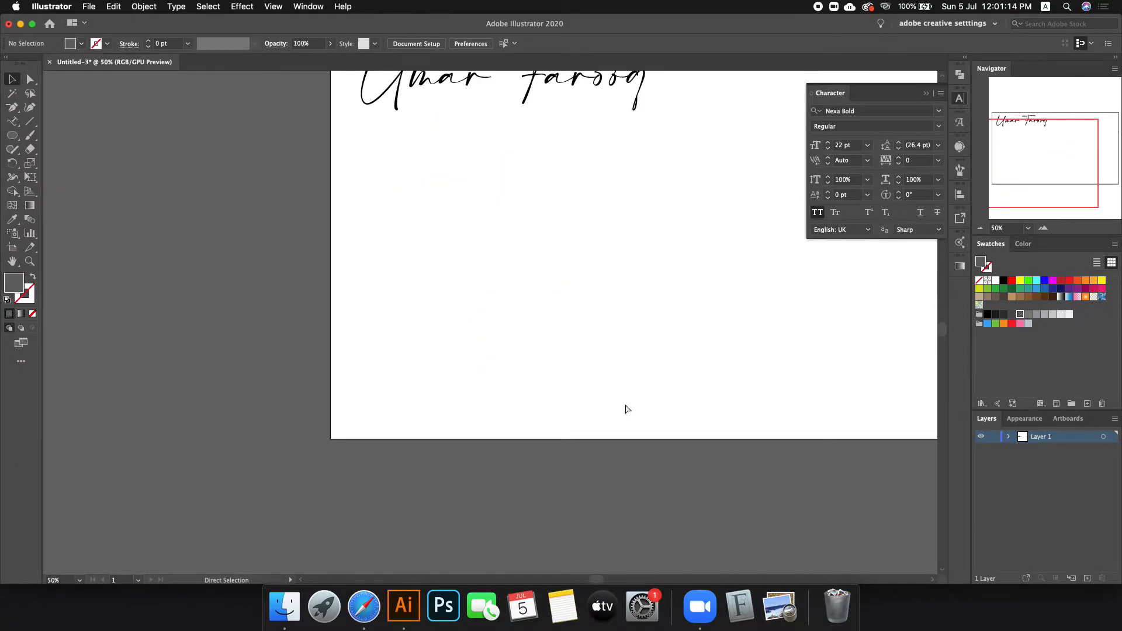
Step: Create a new 1920×1080 document and draw a full-artboard rectangle
key("super+n")
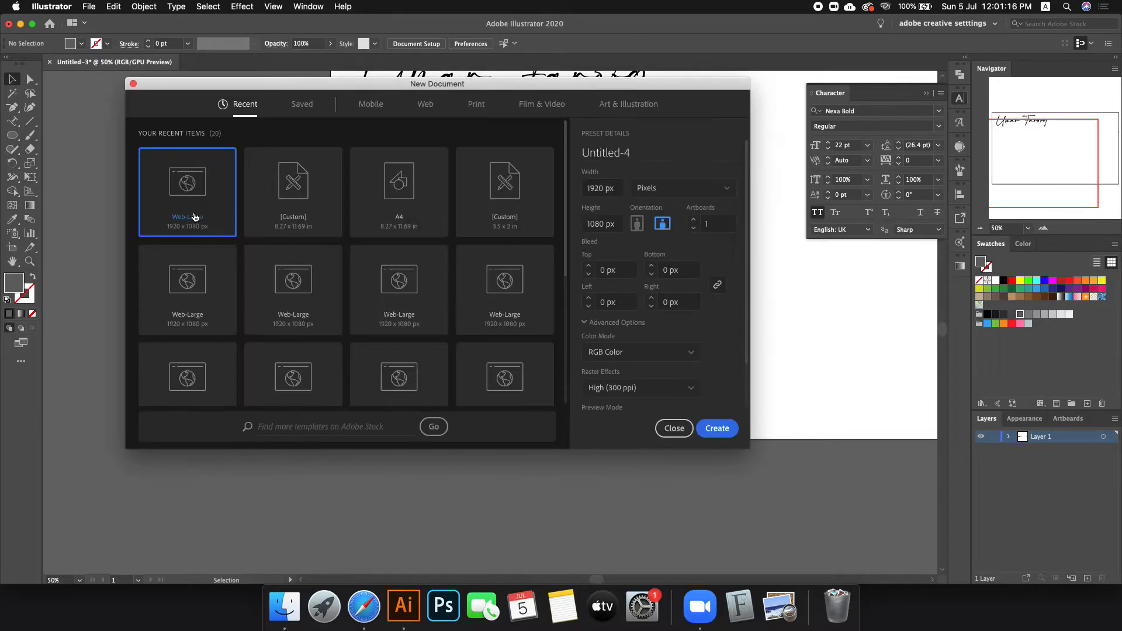
double_click(193, 211)
mouse_move(11, 135)
left_mouse_down()
mouse_move(65, 135)
mouse_move(319, 311)
mouse_move(764, 475)
mouse_move(794, 512)
left_mouse_up()
key("super+minus")
Step: Give the background rectangle no stroke and a dark grey fill
key("shift+x")
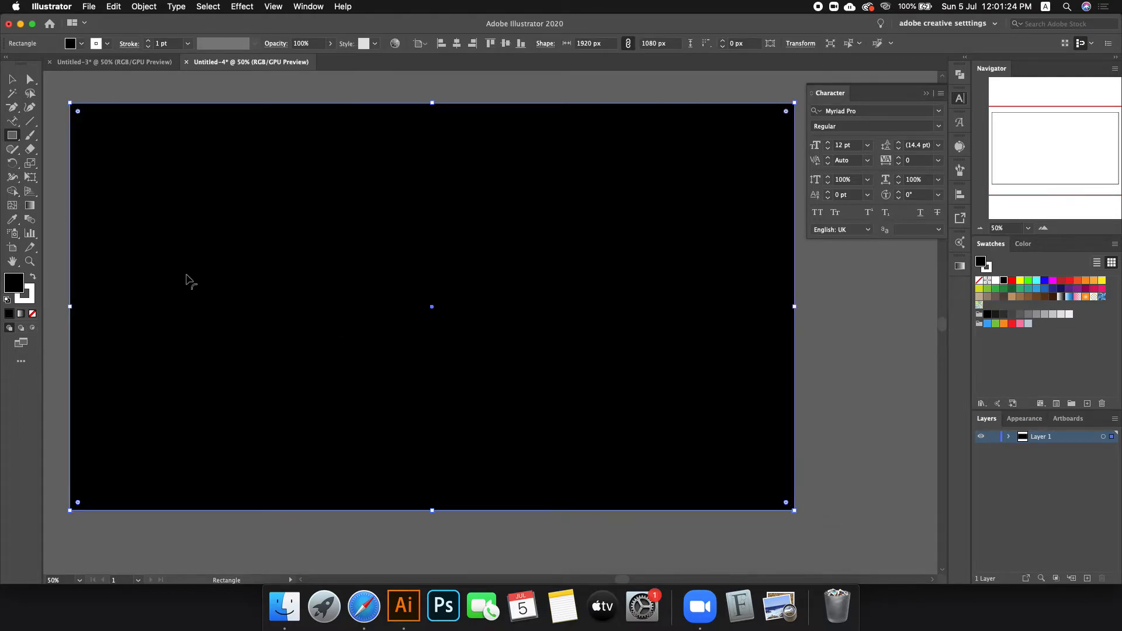
left_click(34, 315)
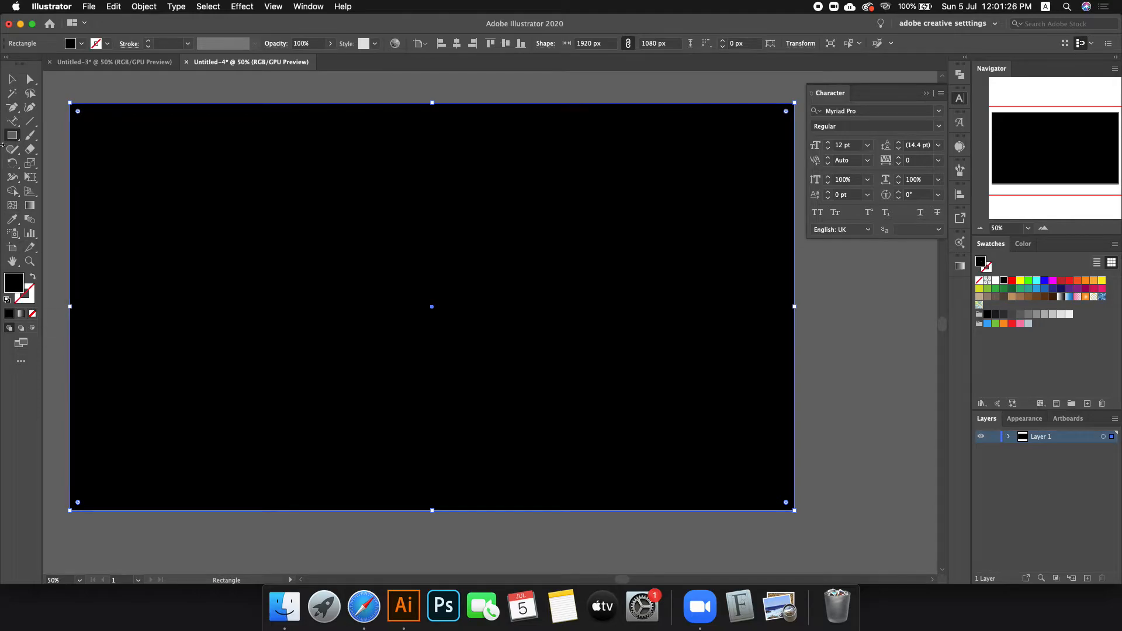
left_click(11, 82)
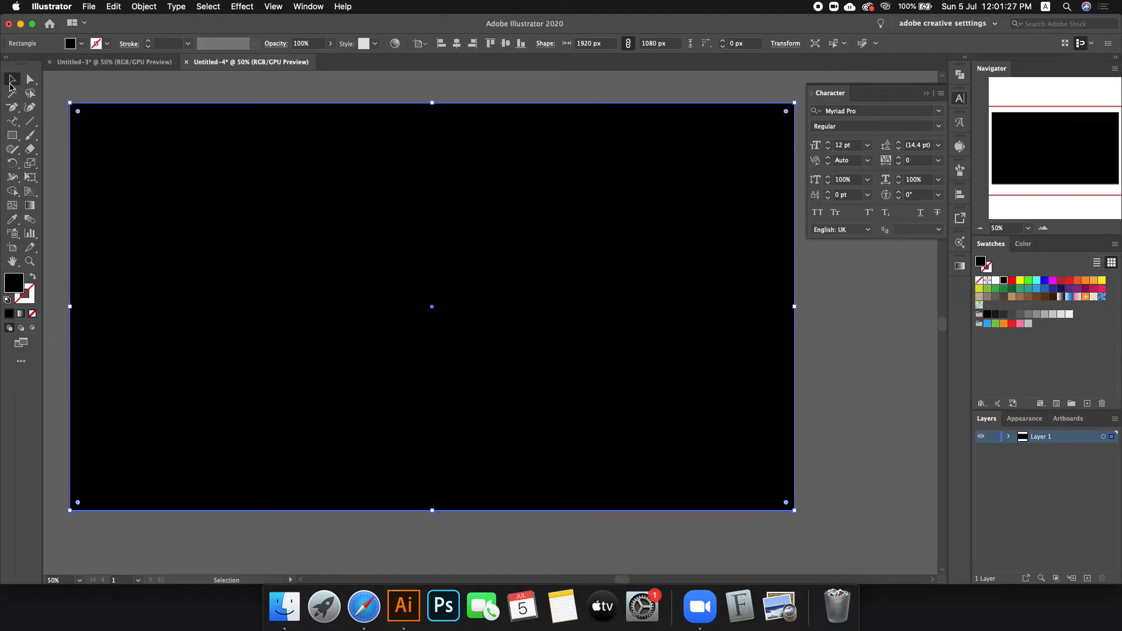
left_click(1004, 314)
left_click(840, 358)
Step: Paste the logo, enlarge it and move it left and up
key("cmd+v")
left_click_drag(545, 325, 584, 322)
left_click_drag(503, 334, 412, 316)
Step: Remove the stroke from the logo
key("x")
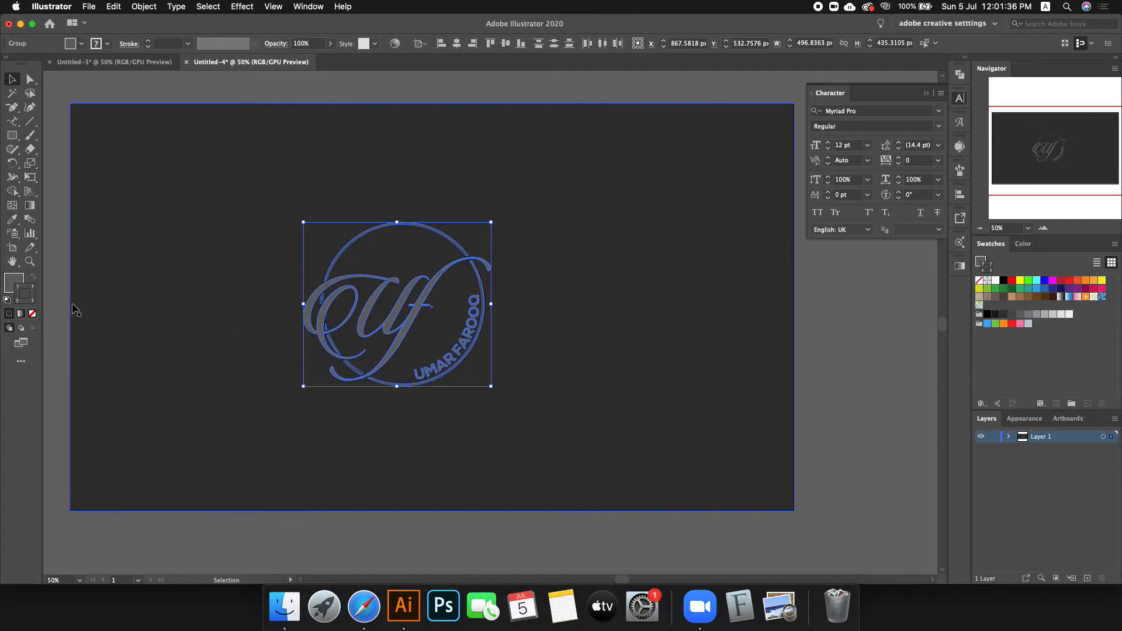
left_click(33, 314)
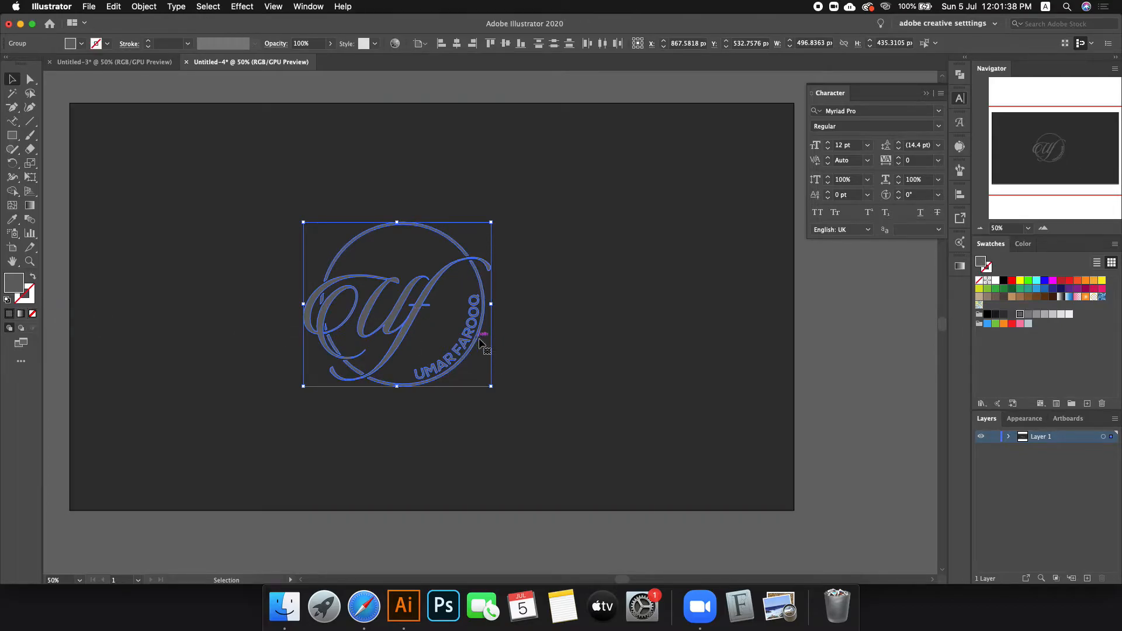
left_click(138, 66)
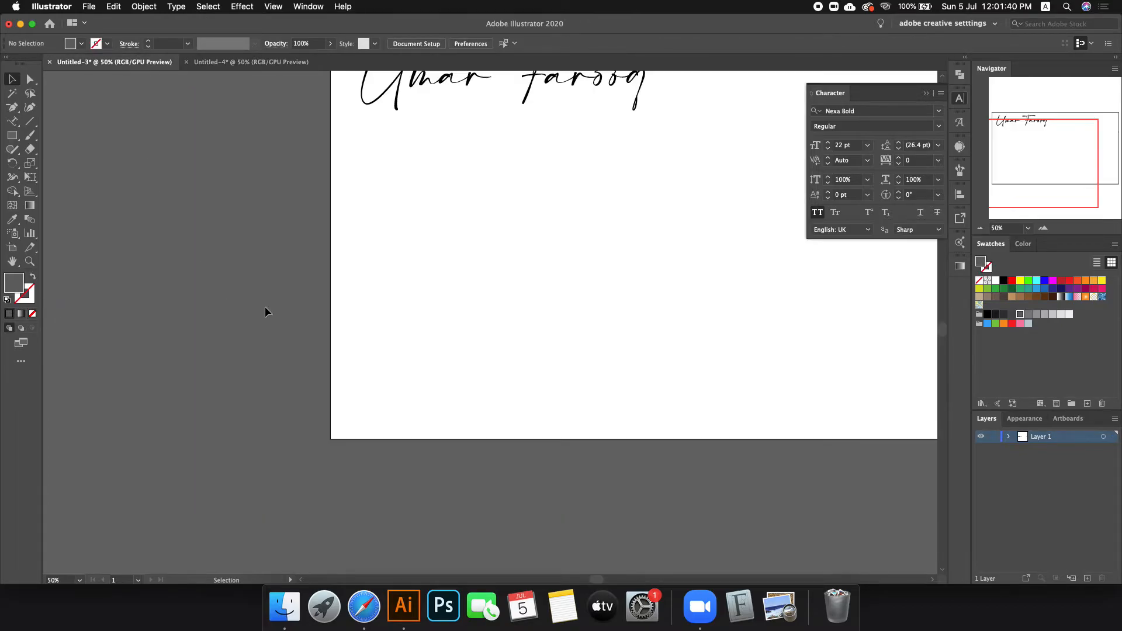
left_click(272, 63)
Step: Lock the full-artboard background rectangle with Cmd+2
left_click(592, 370)
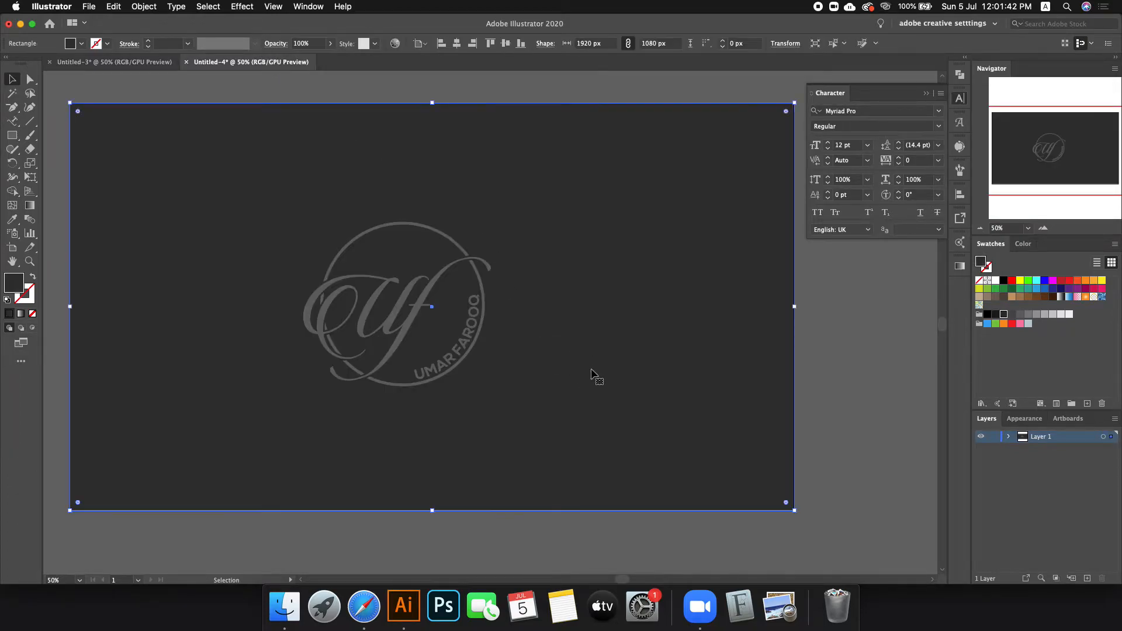
key("a")
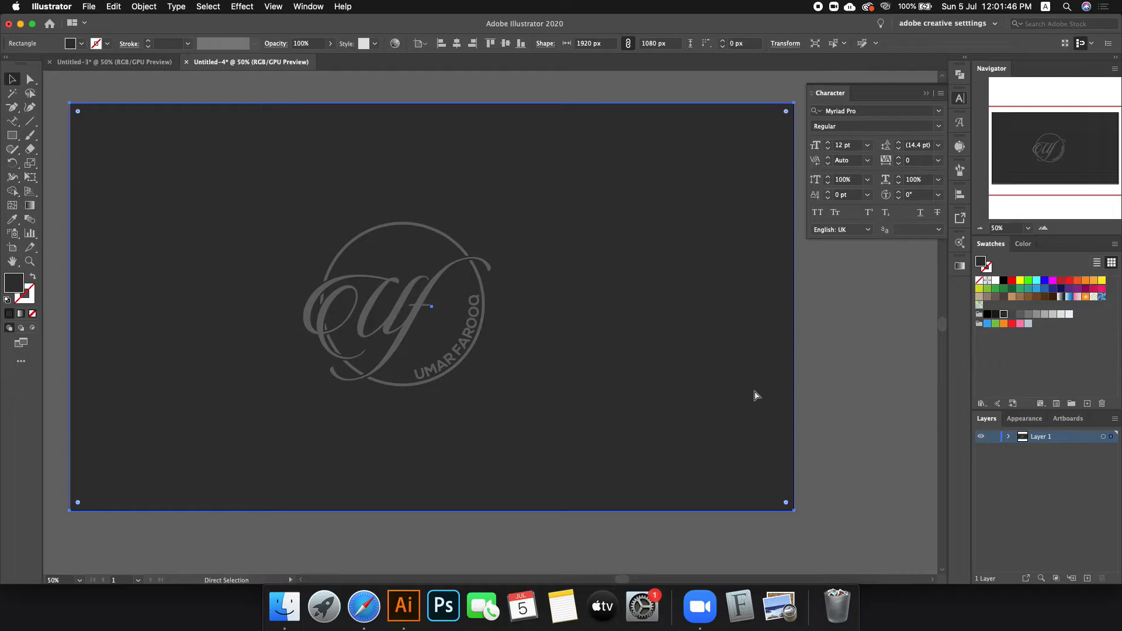
key("super+2")
left_click(881, 354)
left_click(710, 184)
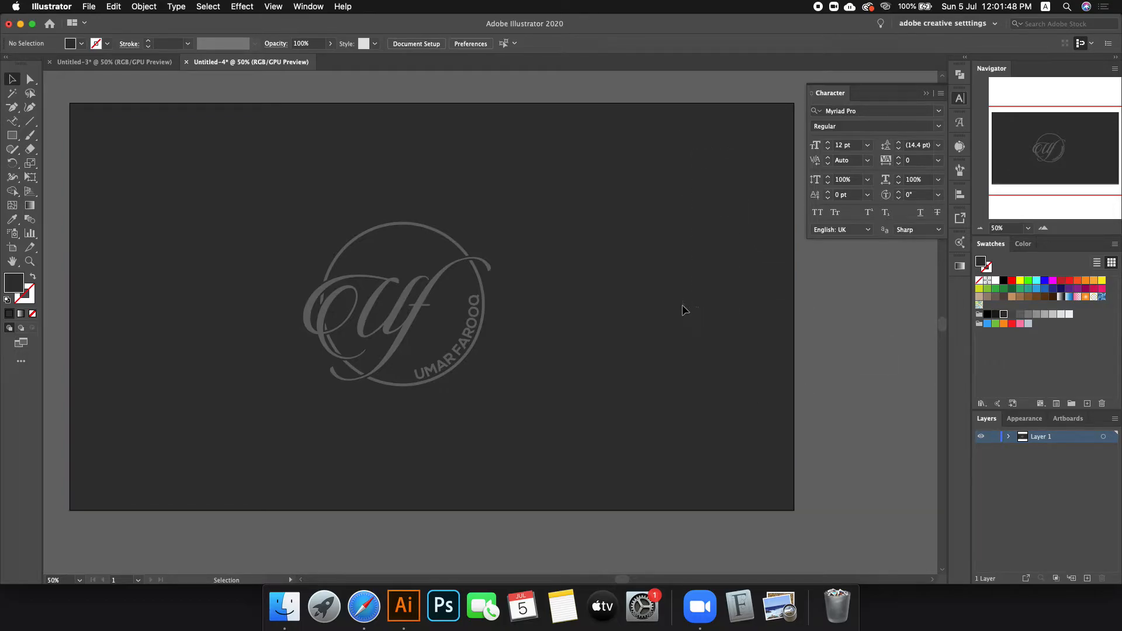
Step: Fill the whole logo light grey
left_click_drag(232, 200, 631, 449)
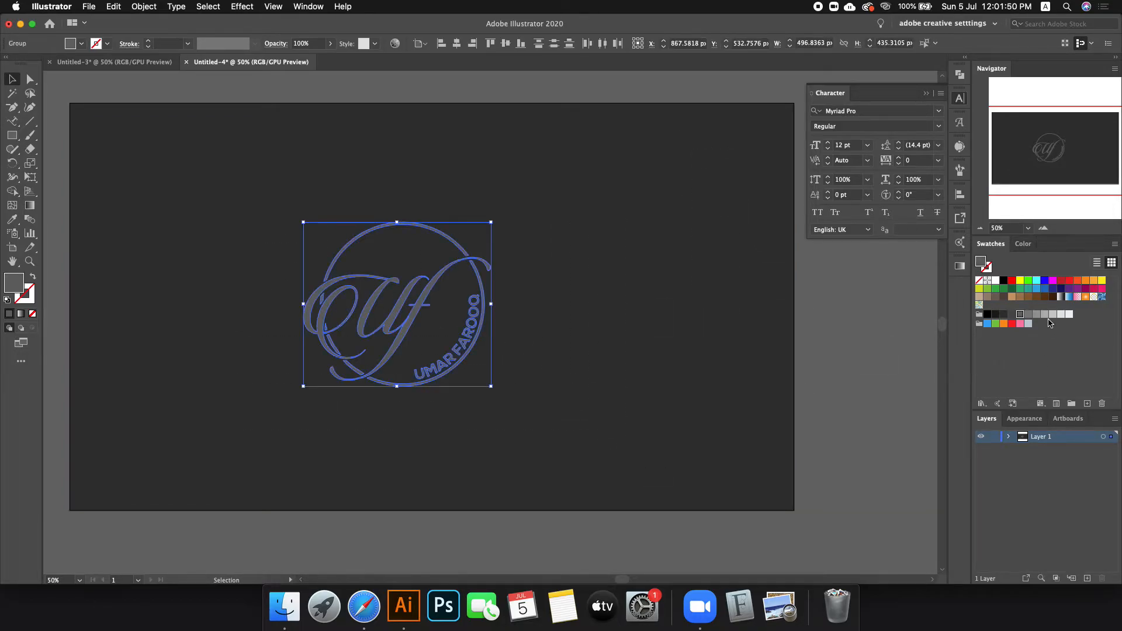
left_click(1052, 315)
left_click(731, 325)
left_click(232, 239)
Step: Centre the logo horizontally and vertically on the artboard
left_click_drag(233, 239, 571, 440)
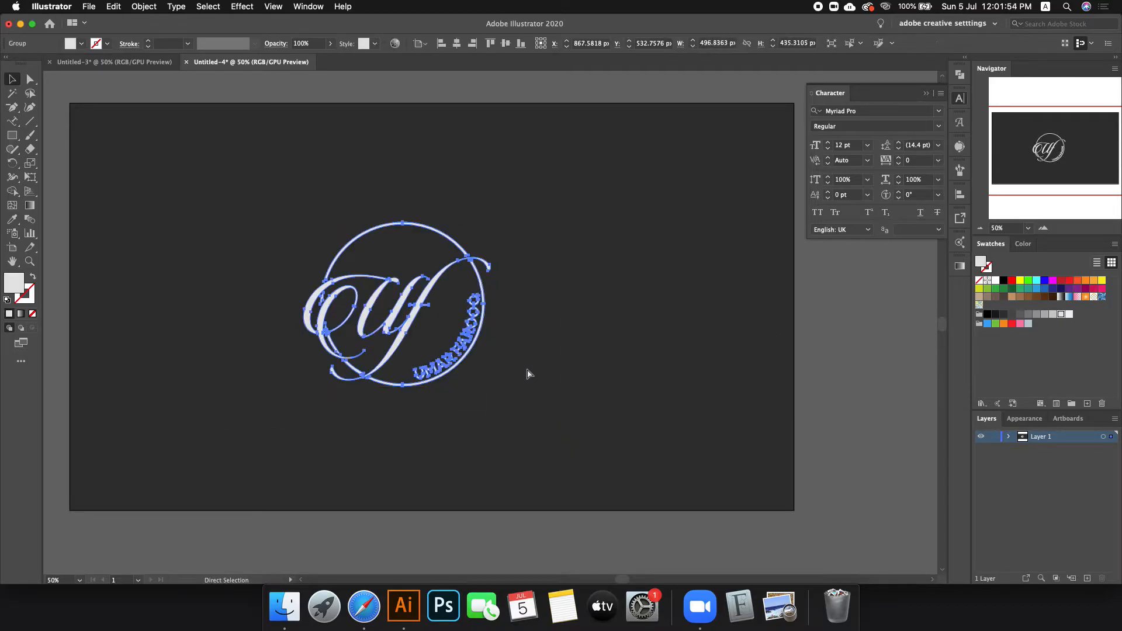
left_click(457, 43)
left_click(505, 43)
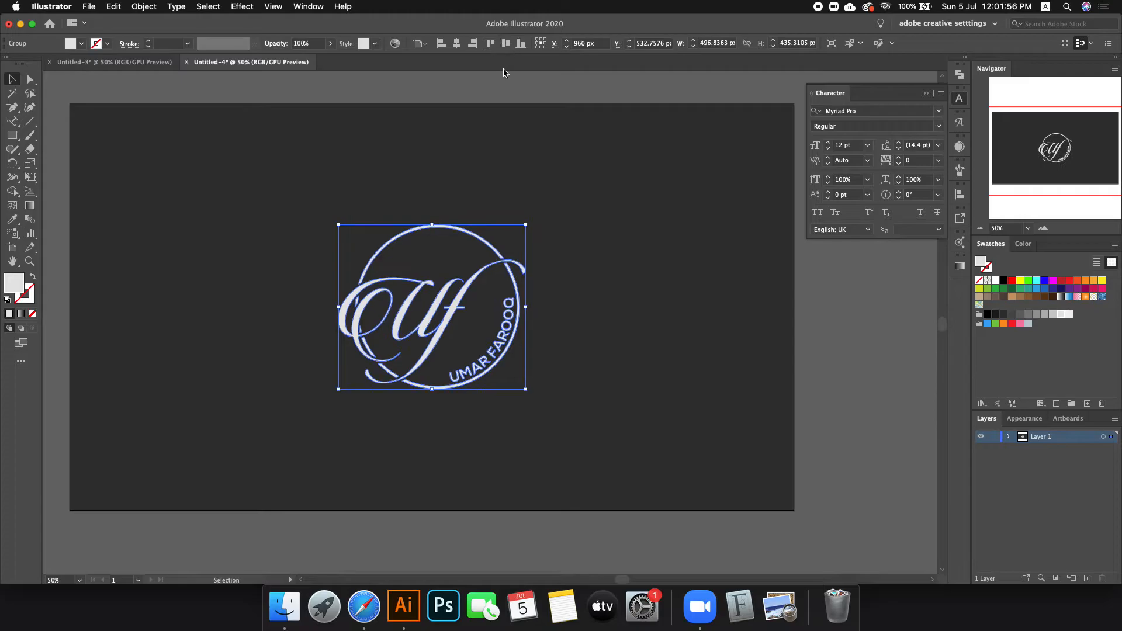
left_click(596, 218)
Step: Paste the copied logo into the Untitled-3 document
scroll(605, 355, "up", 3)
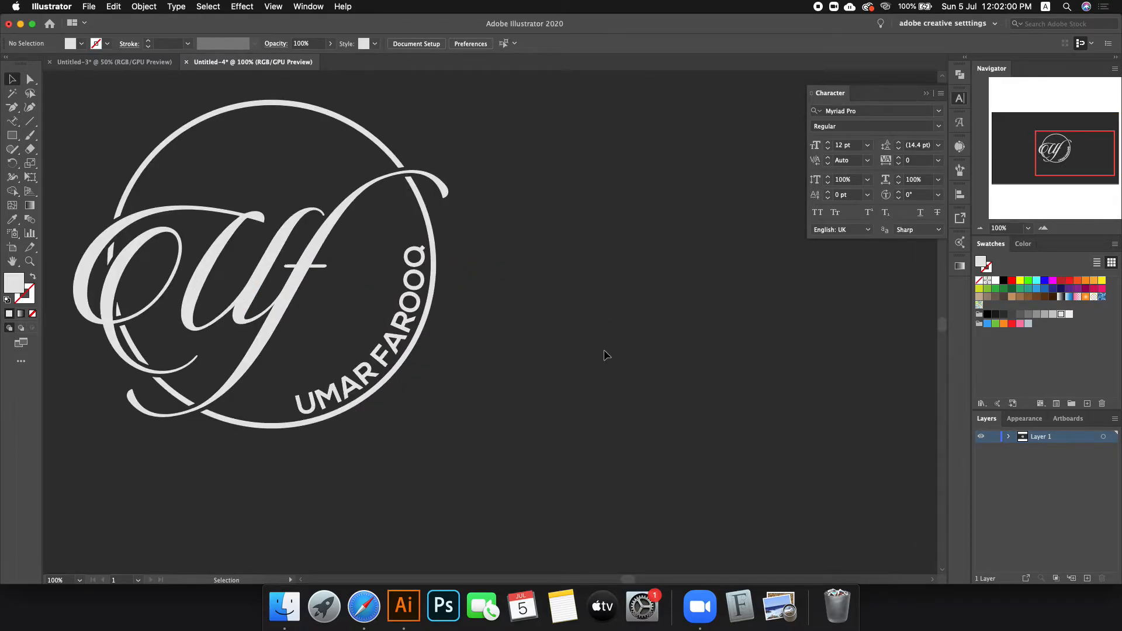
scroll(605, 355, "down", 1)
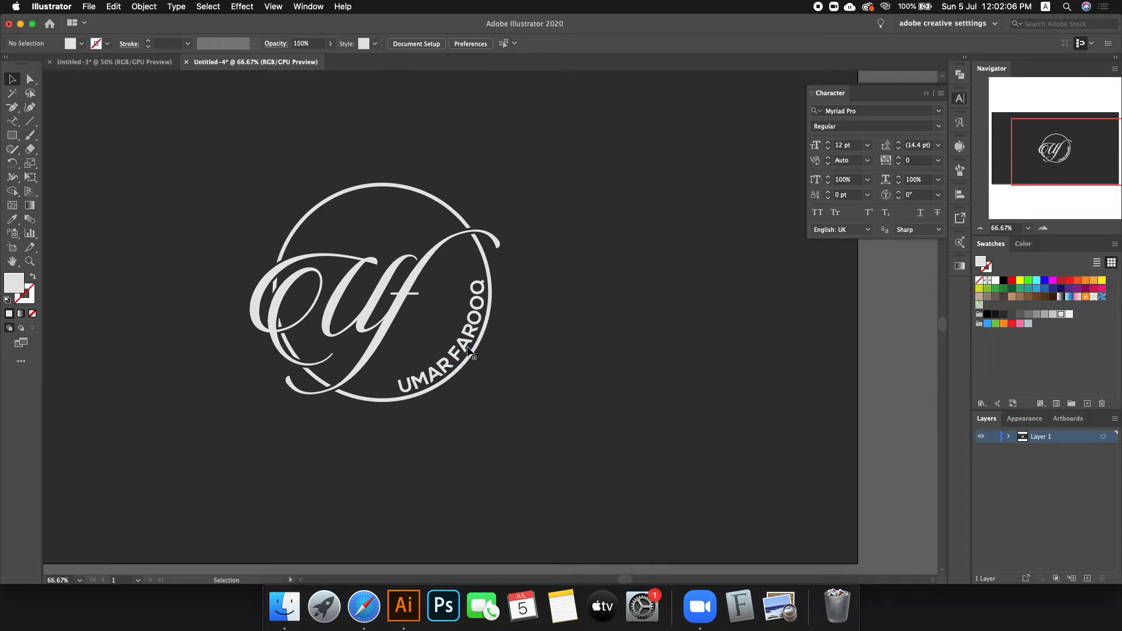
left_click(114, 62)
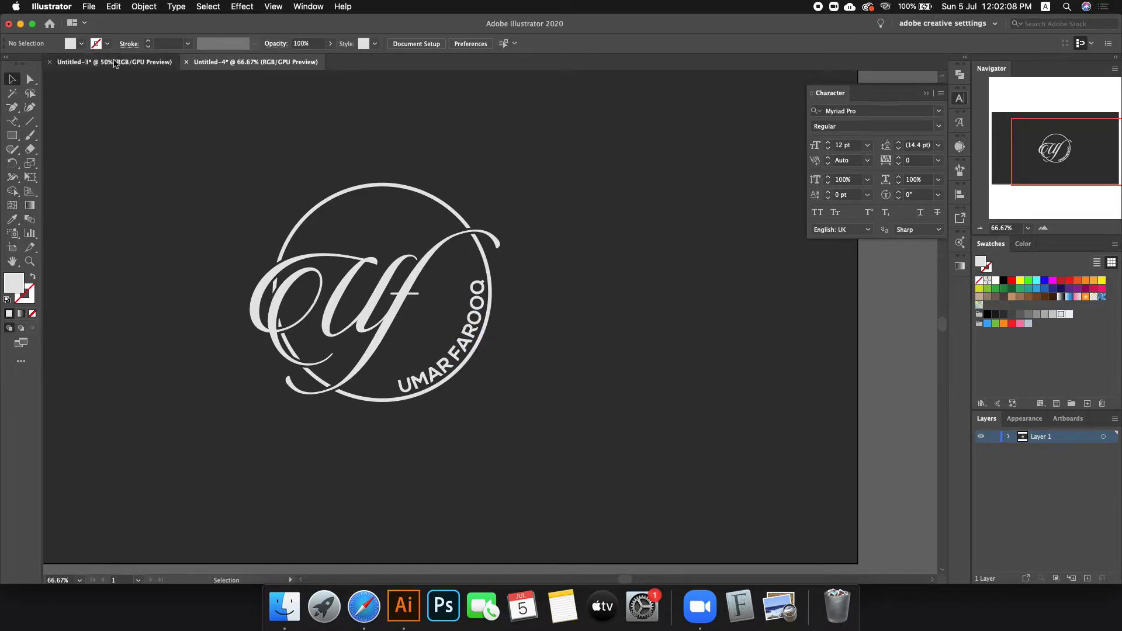
key("super+v")
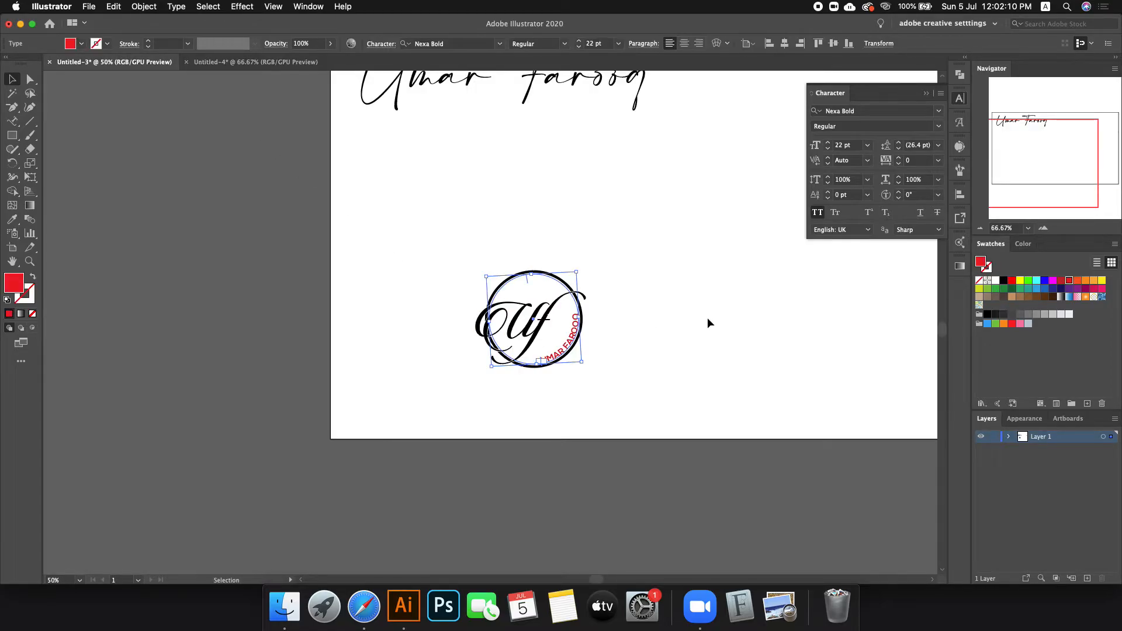
Step: Rotate the red curved name text around the circle
scroll(666, 328, "up", 5)
scroll(917, 161, "up", 5)
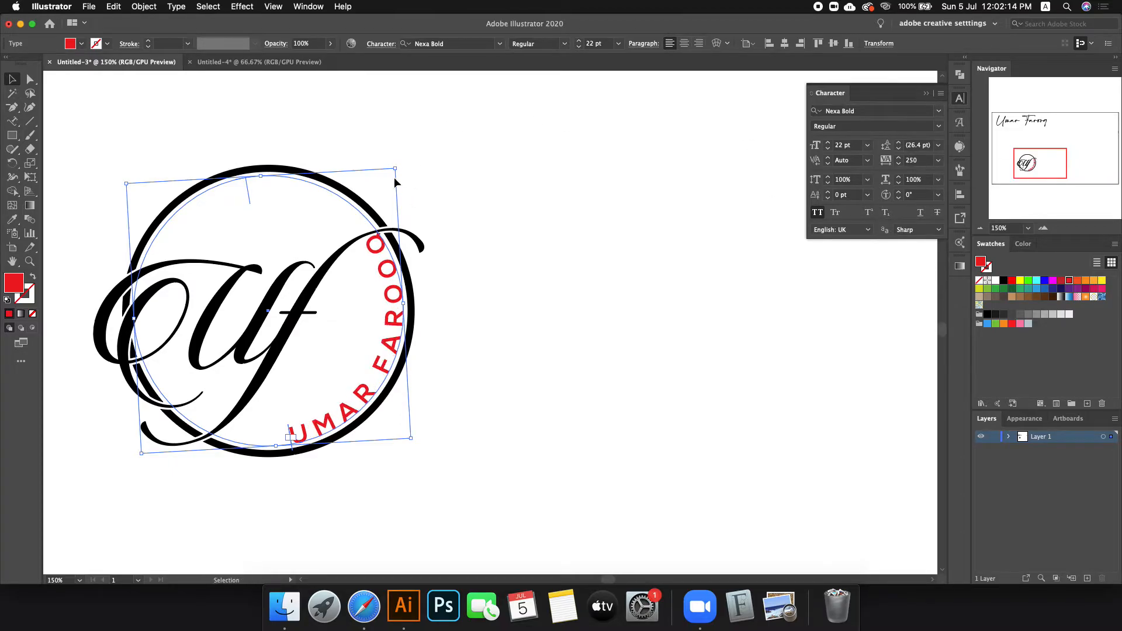
left_click_drag(398, 163, 437, 225)
Step: Set the name text to 12 pt with 1340 tracking, then select the whole logo
scroll(604, 44, "down", 8)
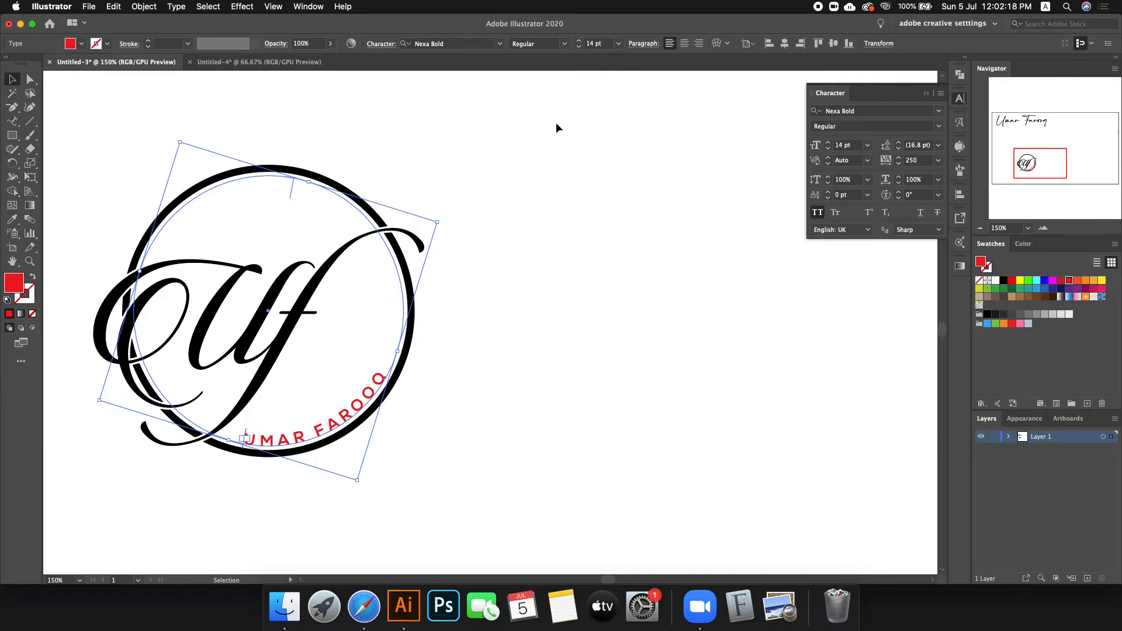
scroll(916, 162, "up", 20)
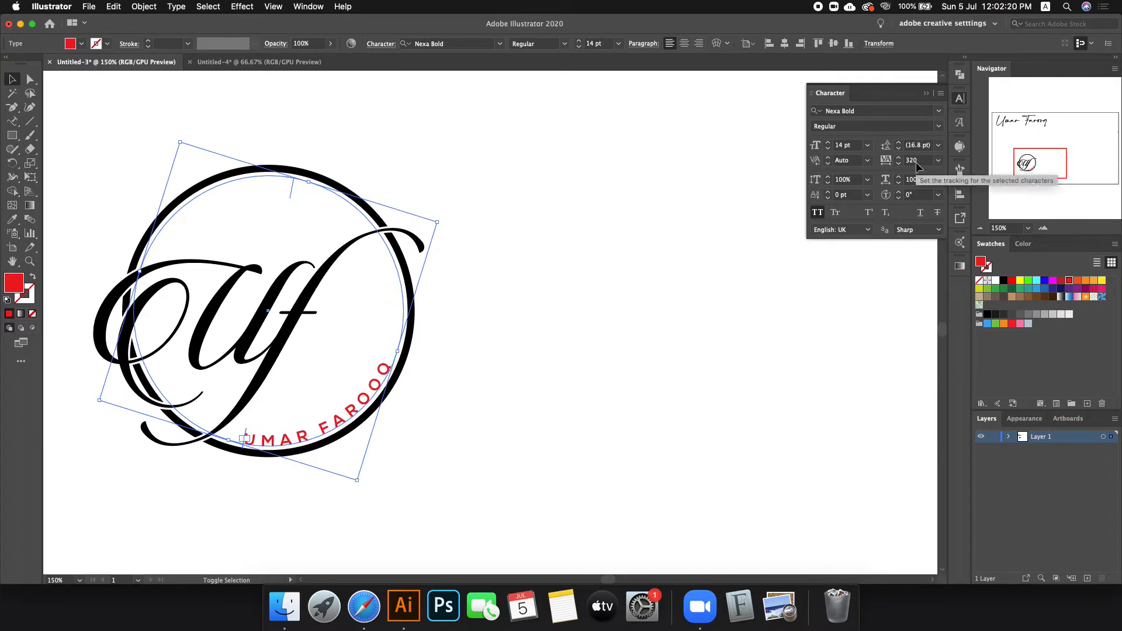
scroll(916, 162, "up", 14)
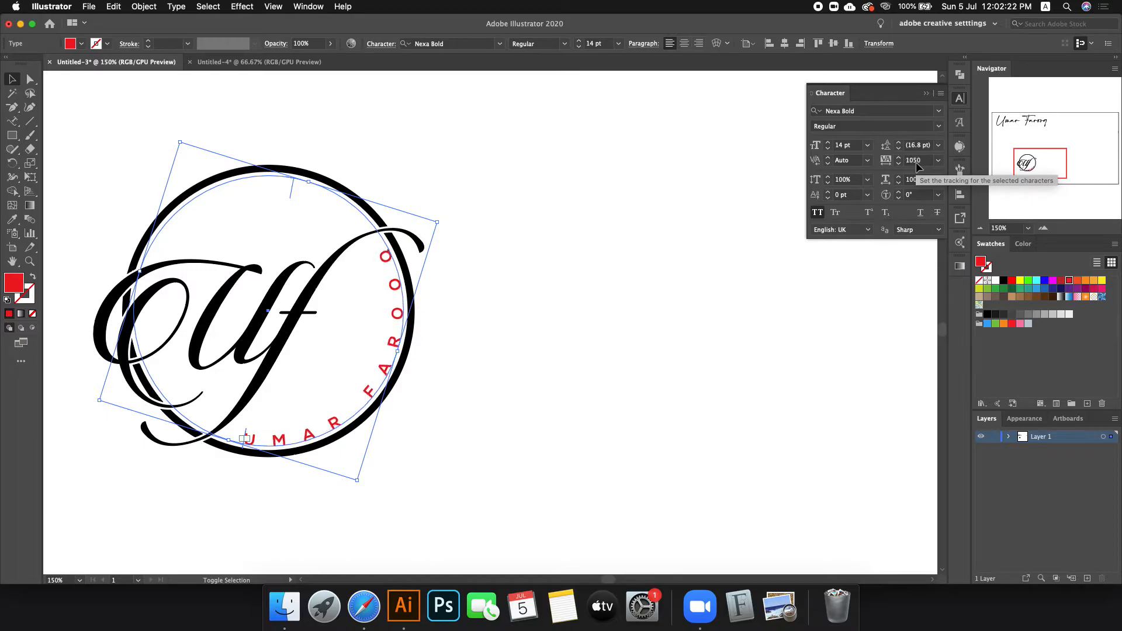
scroll(594, 43, "down", 14)
scroll(594, 43, "up", 8)
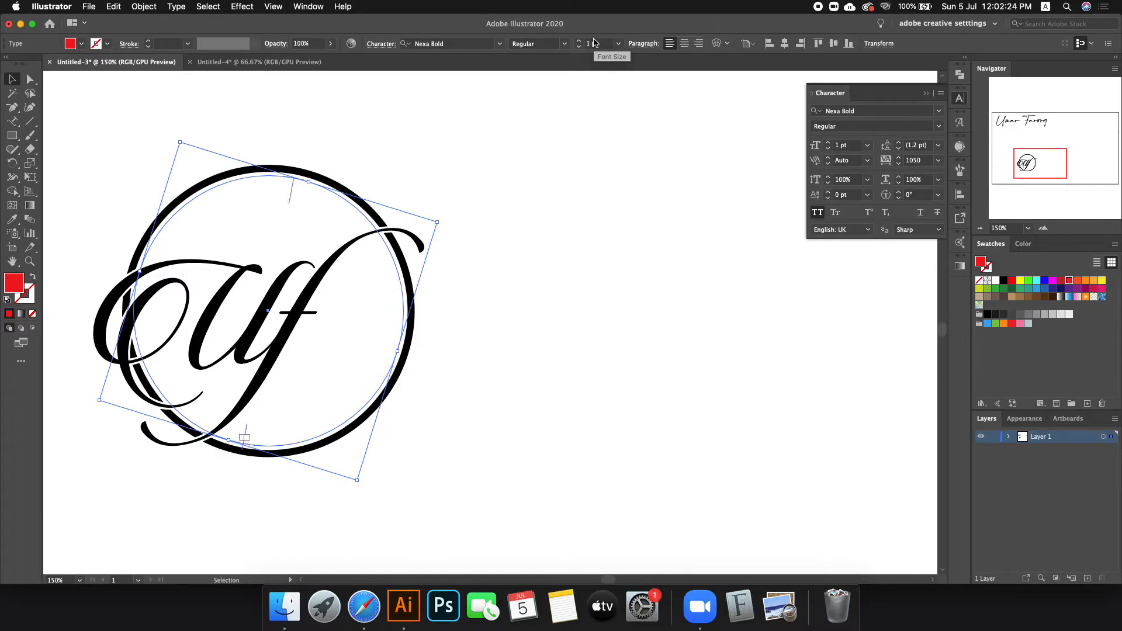
scroll(923, 163, "up", 20)
scroll(923, 163, "up", 9)
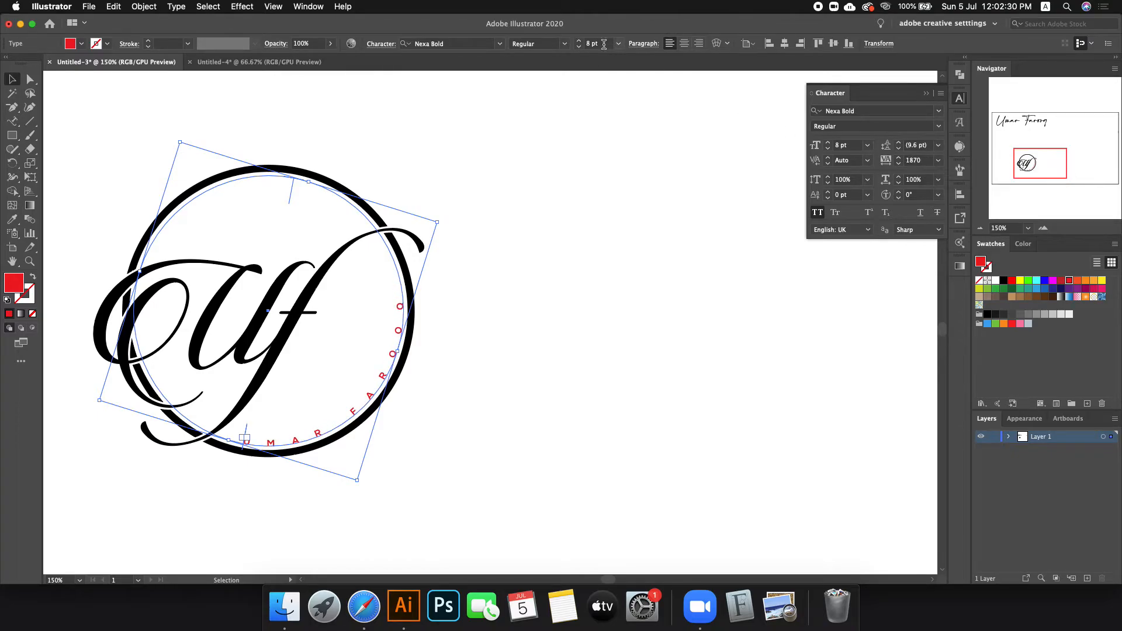
scroll(591, 44, "up", 6)
scroll(591, 44, "down", 5)
scroll(592, 43, "up", 3)
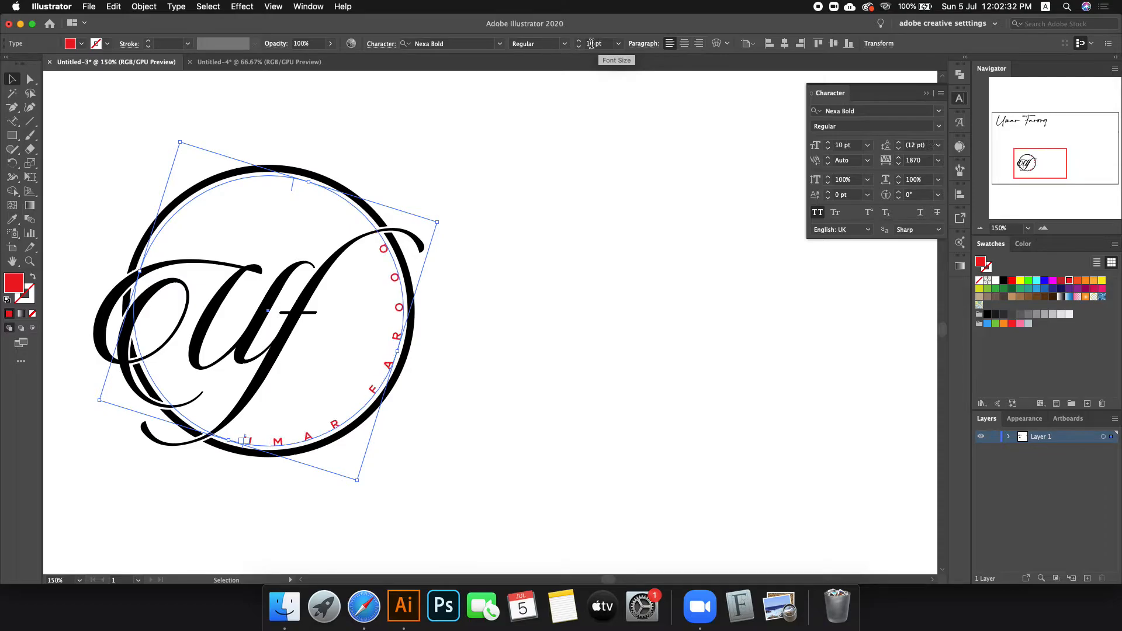
scroll(919, 160, "down", 20)
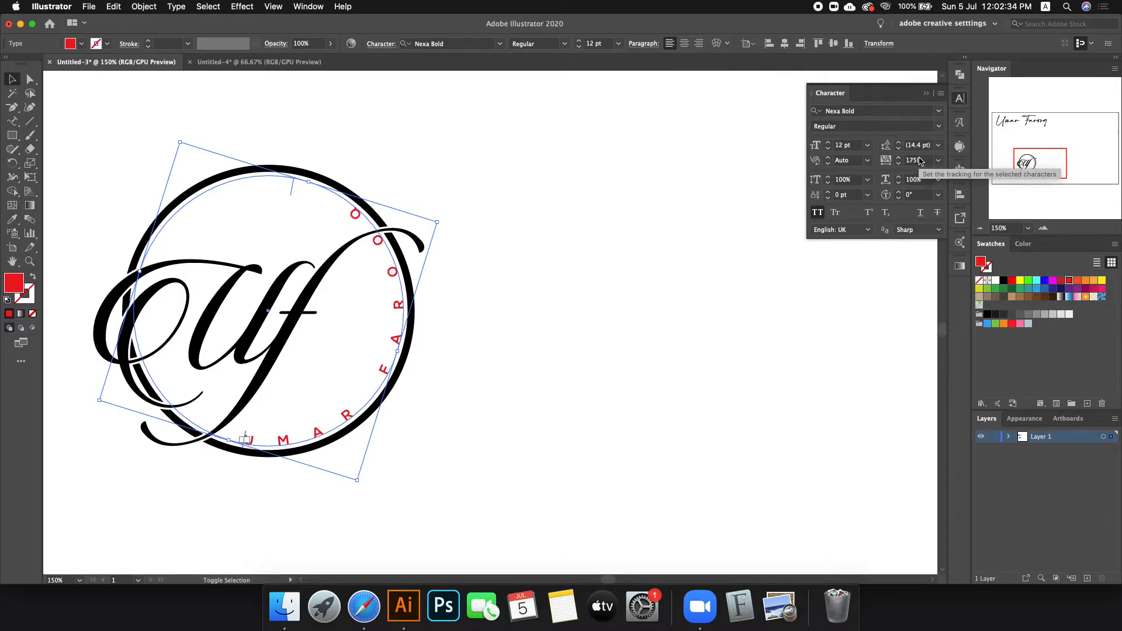
scroll(919, 160, "down", 8)
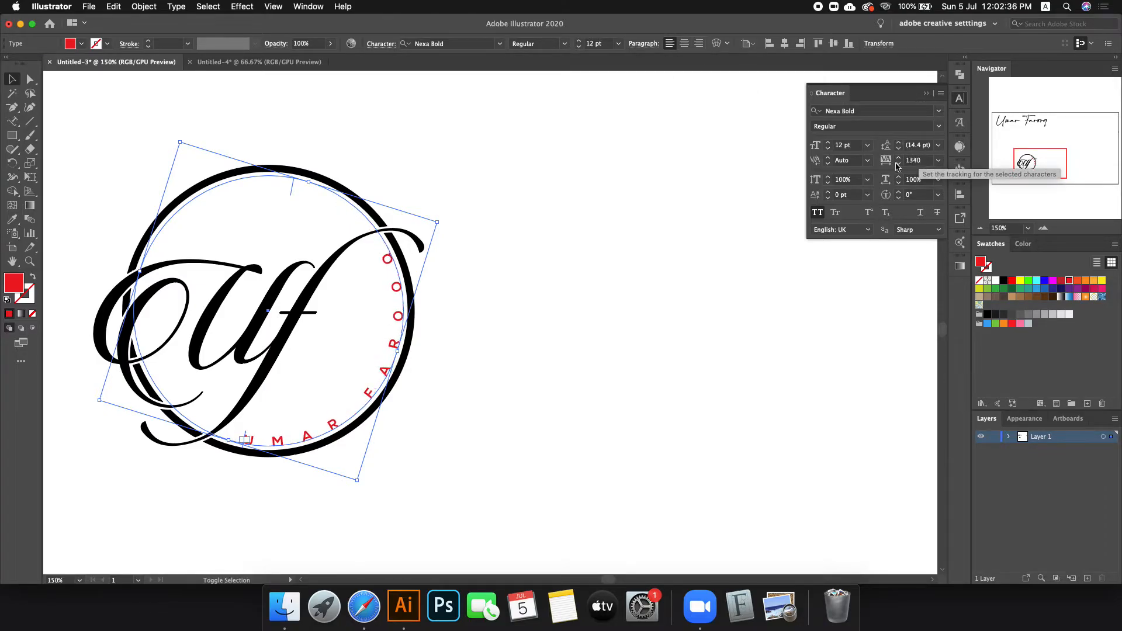
left_click(664, 224)
left_click_drag(131, 209, 485, 494)
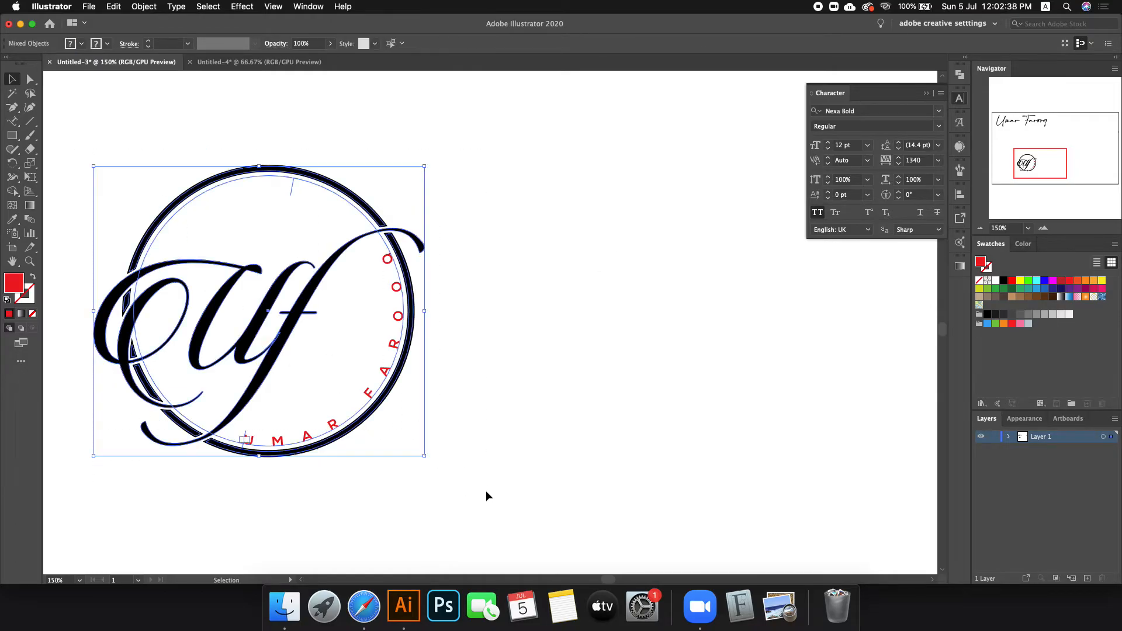
Step: Expand the spaced-letter logo into outlines and fill it white
left_click(136, 7)
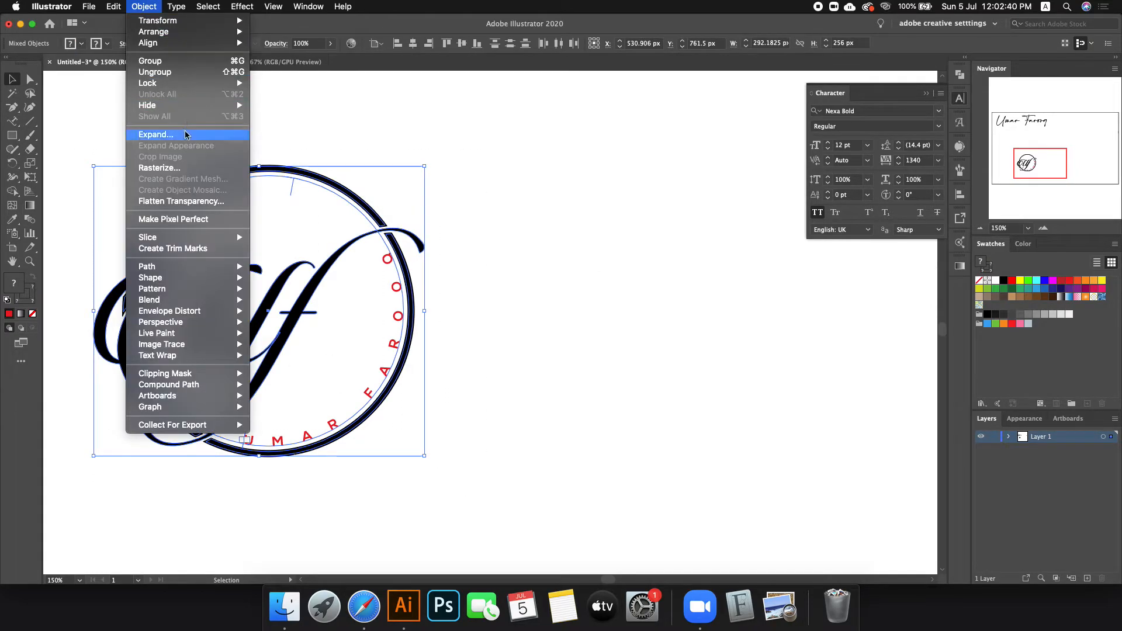
left_click(158, 134)
left_click(103, 234)
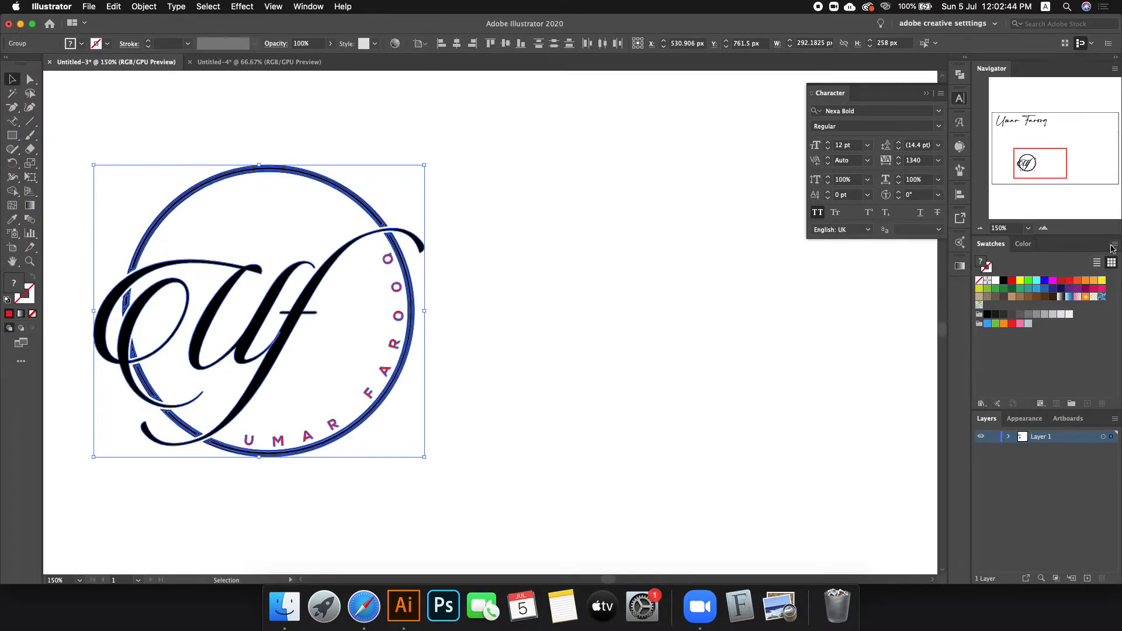
left_click(1069, 314)
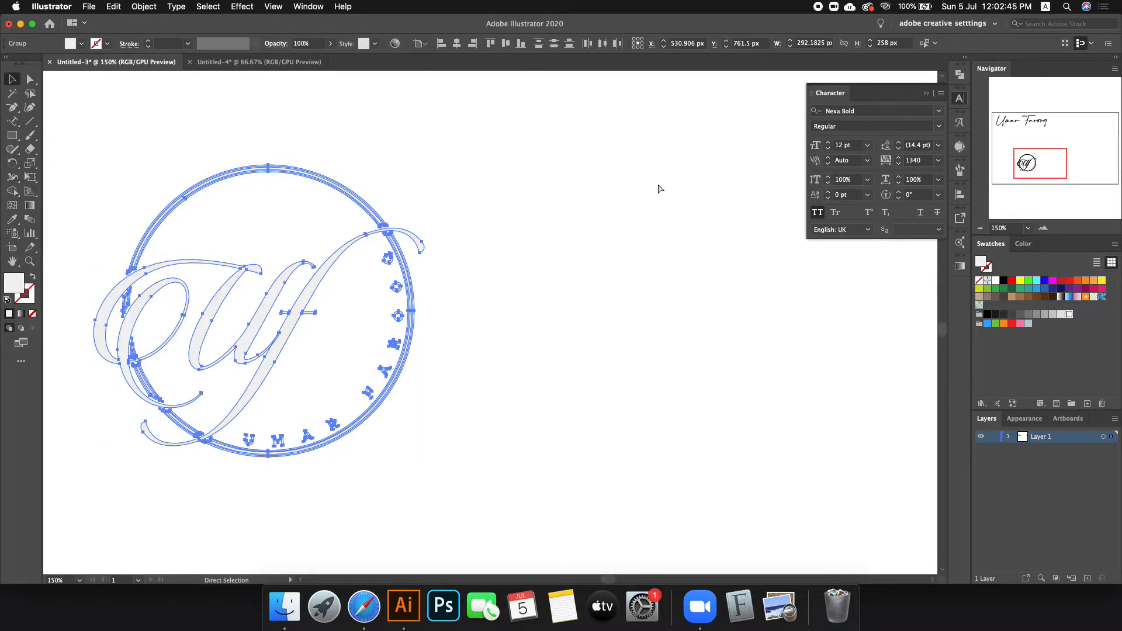
left_click(413, 120)
Step: Paste the white logo into Untitled-4 and move it to the top-left
left_click(241, 62)
key("cmd+v")
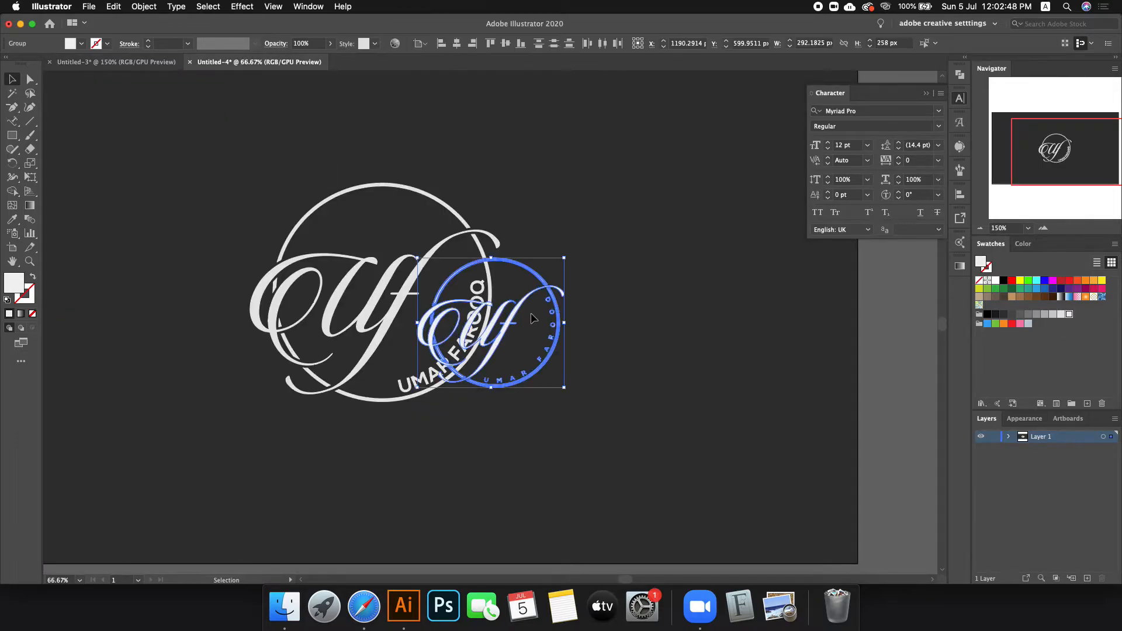
key("cmd+minus")
key("cmd+minus")
left_click_drag(505, 320, 282, 223)
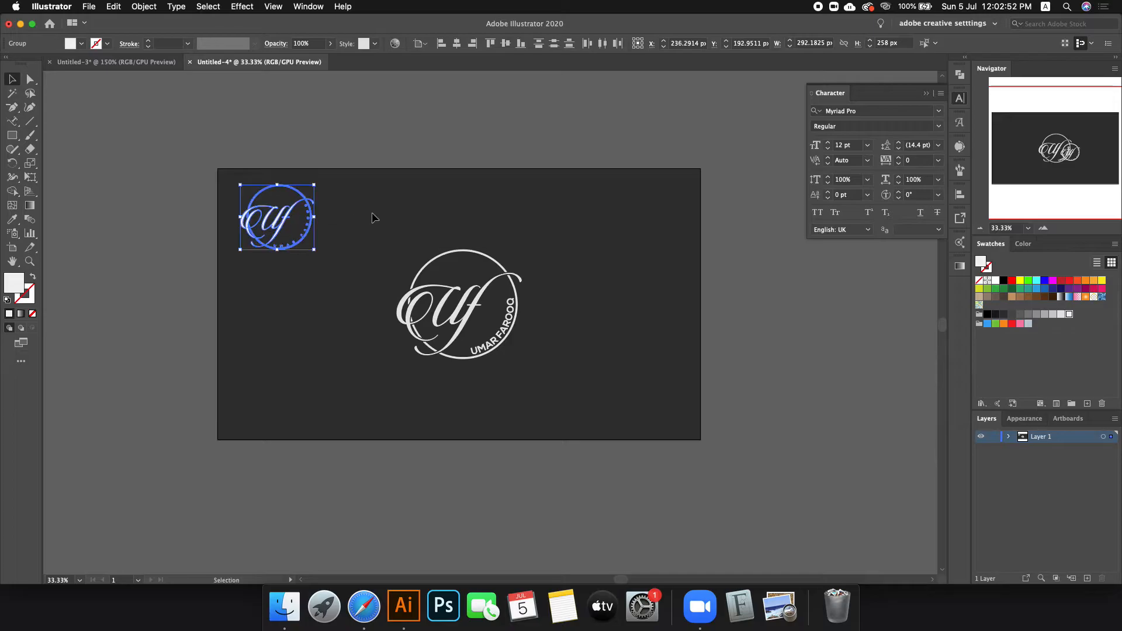
left_click(373, 218)
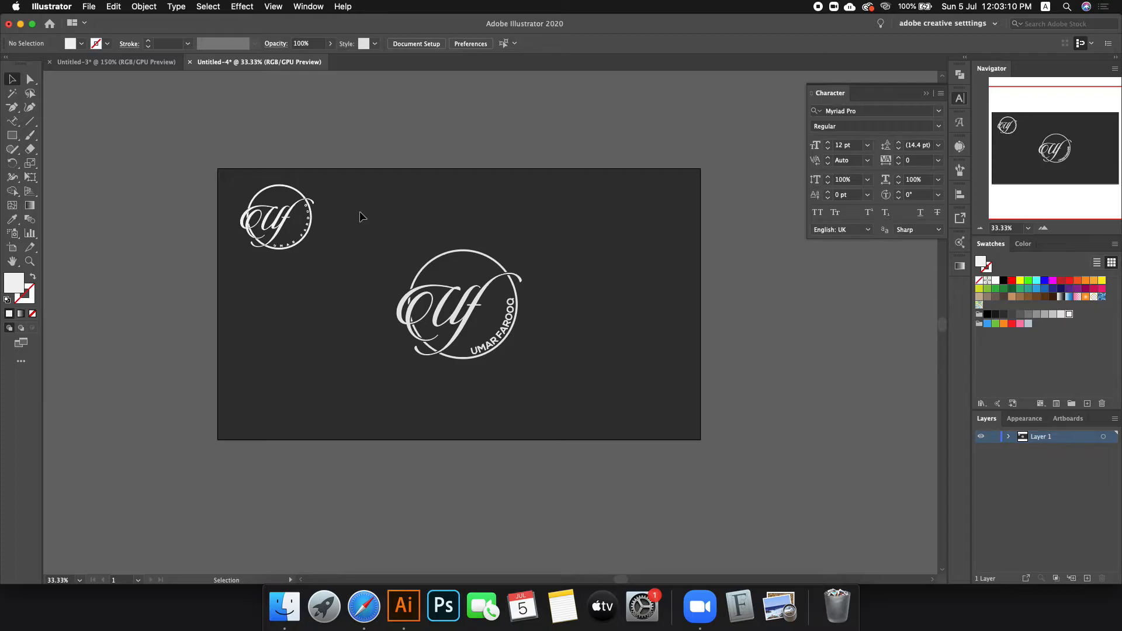
scroll(268, 187, "up", 3)
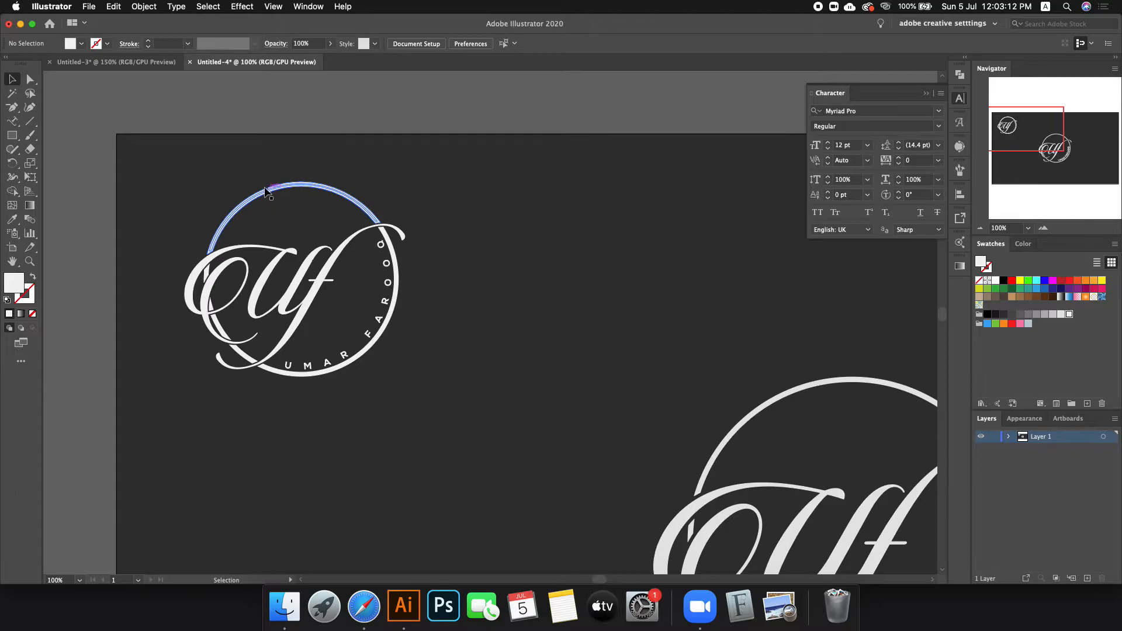
left_click(260, 188)
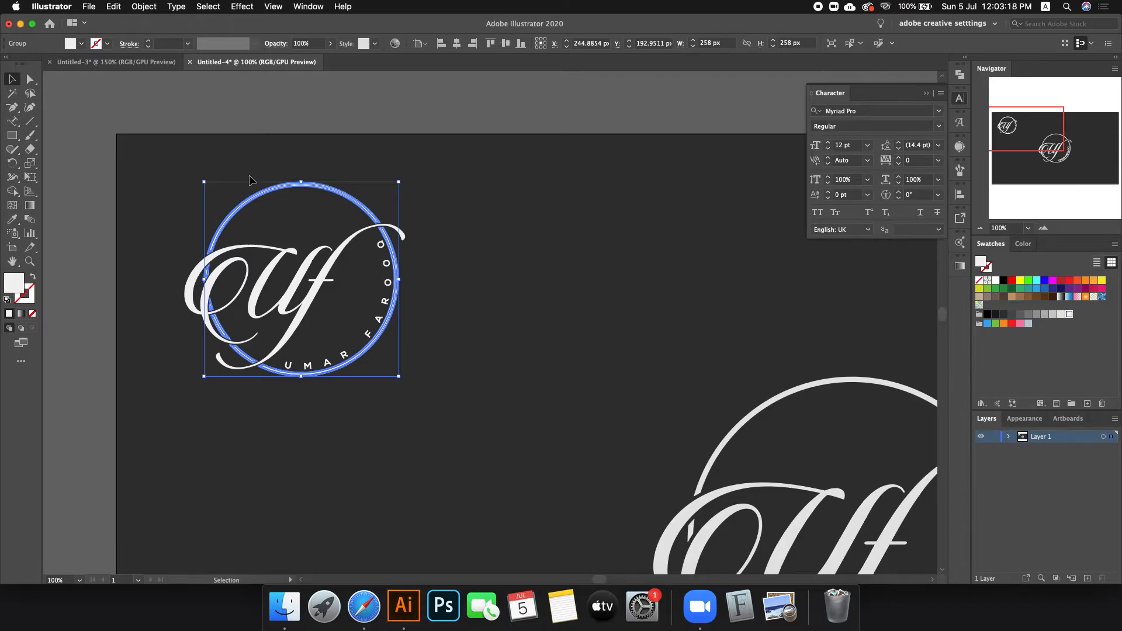
left_click(241, 191)
scroll(260, 260, "up", 1)
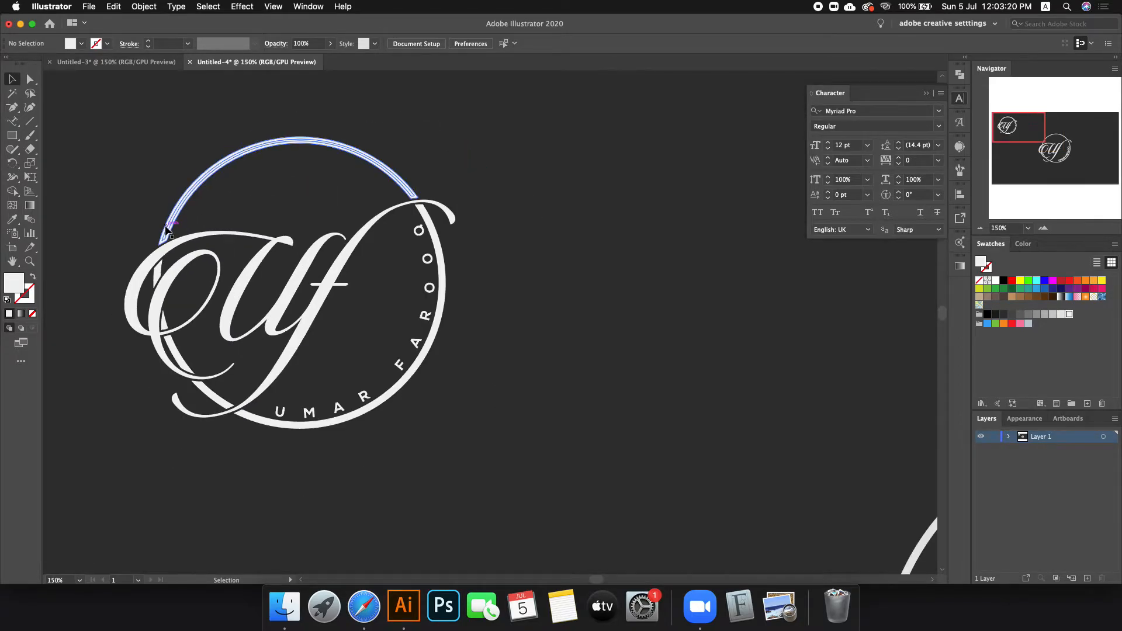
scroll(167, 229, "down", 2)
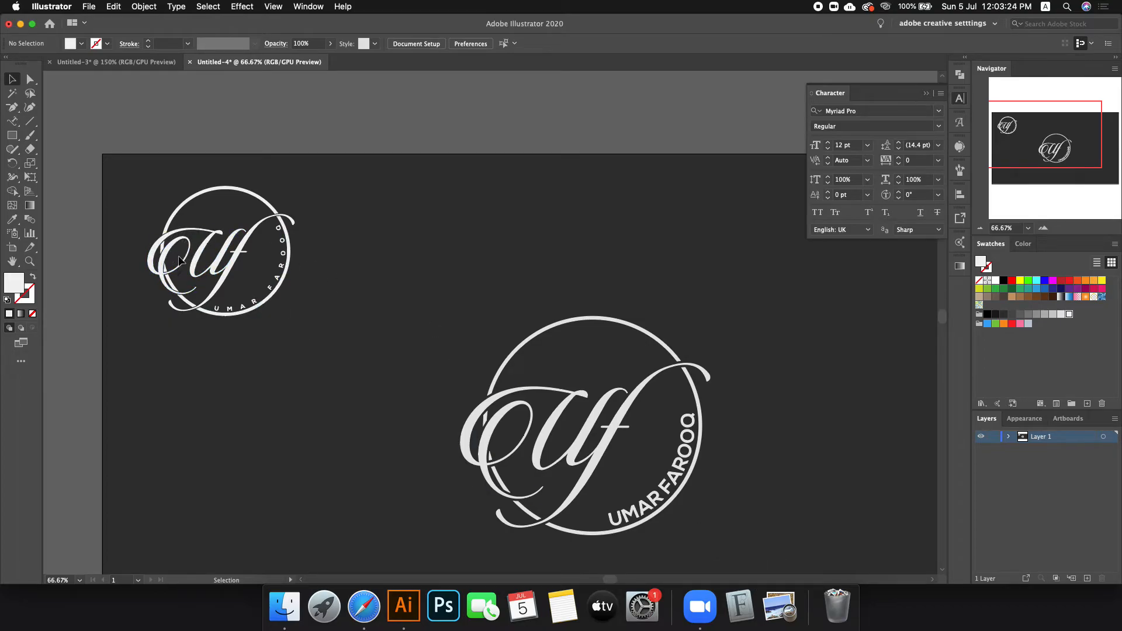
scroll(269, 302, "down", 1)
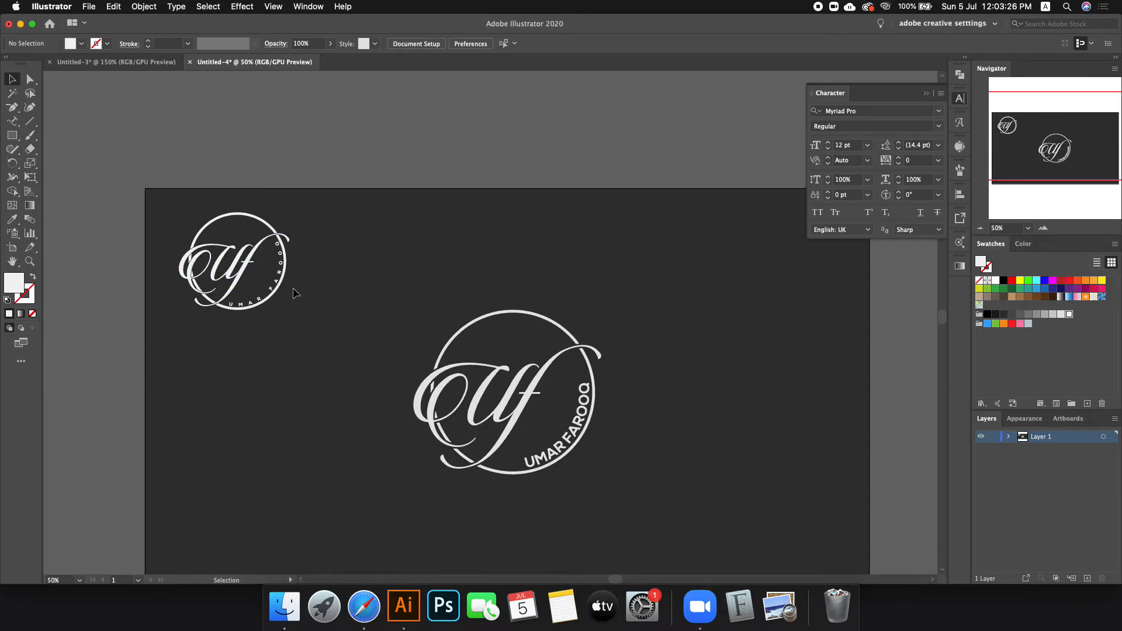
Step: In Untitled-3, set the red lettering to 21 pt with 430 tracking
left_click(116, 61)
left_click(534, 317)
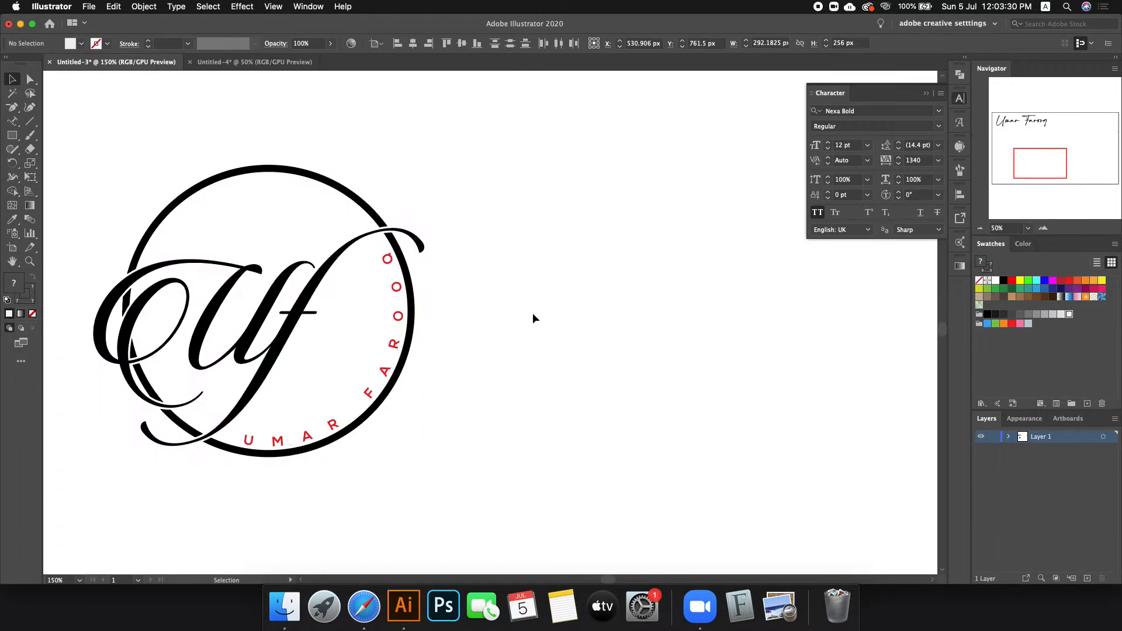
left_click(400, 311)
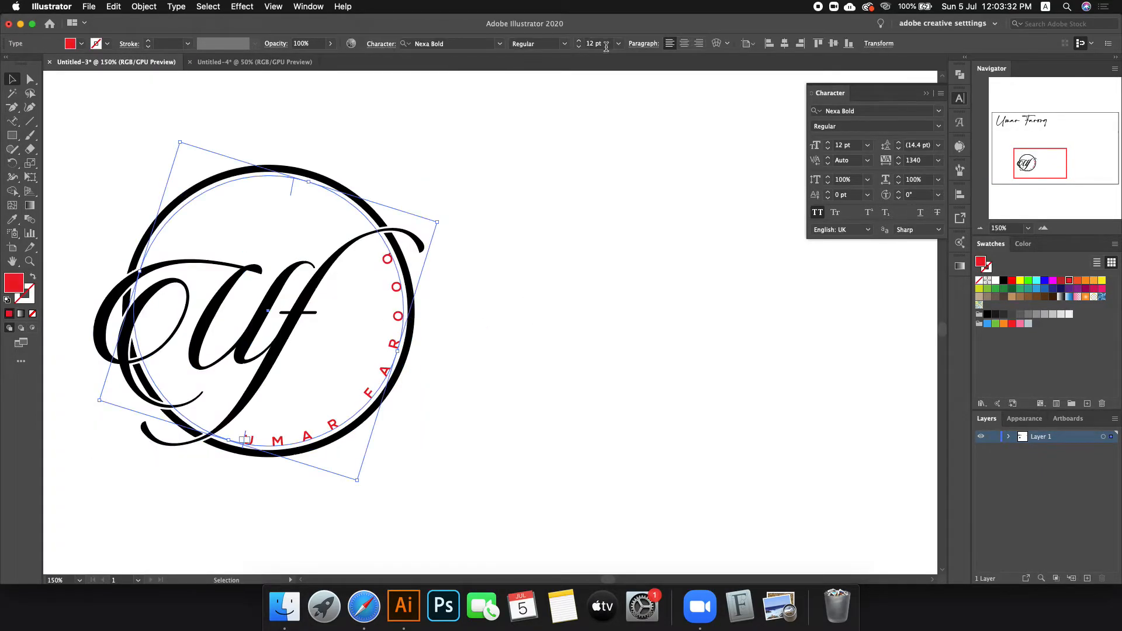
scroll(606, 47, "up", 9)
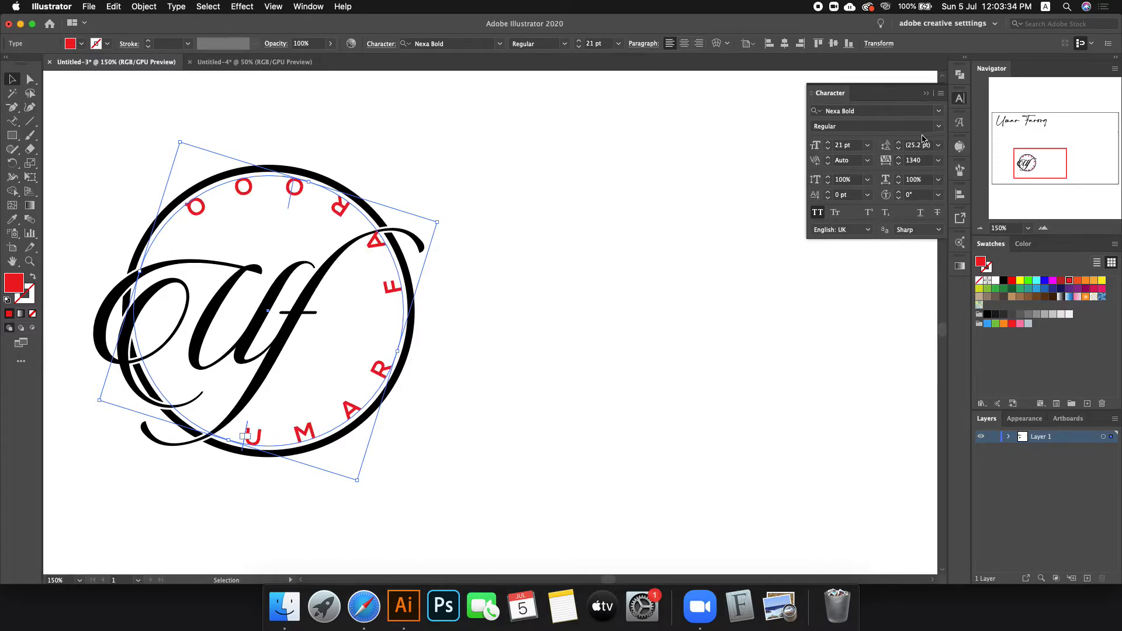
scroll(919, 161, "down", 7)
scroll(919, 161, "down", 20)
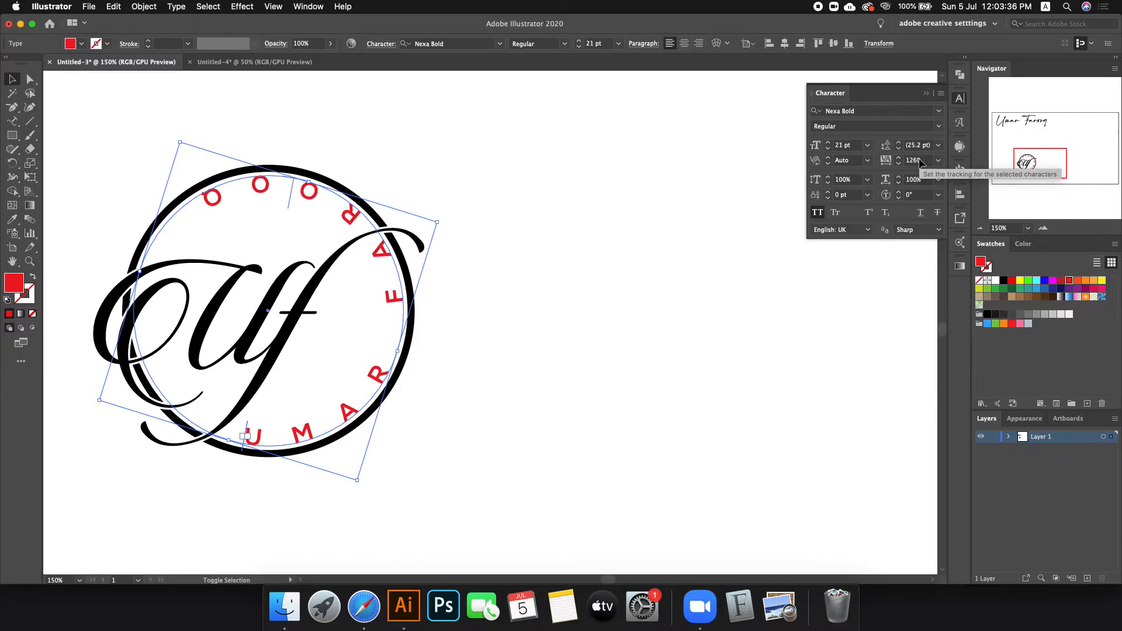
scroll(919, 161, "down", 20)
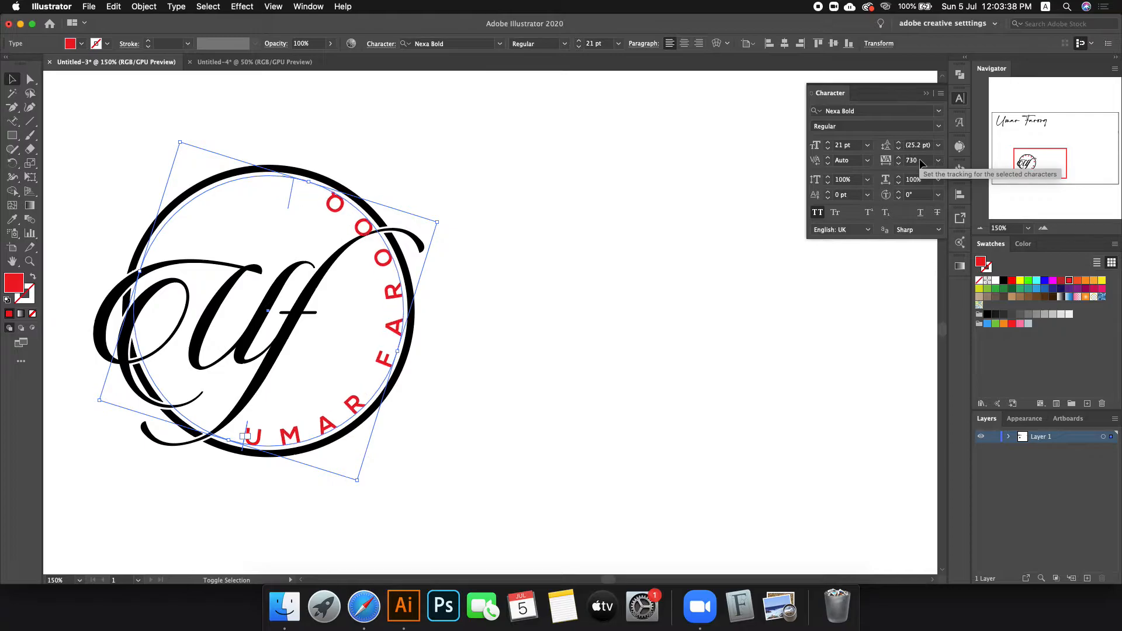
Step: Select the whole logo in Untitled-3
left_click(657, 282)
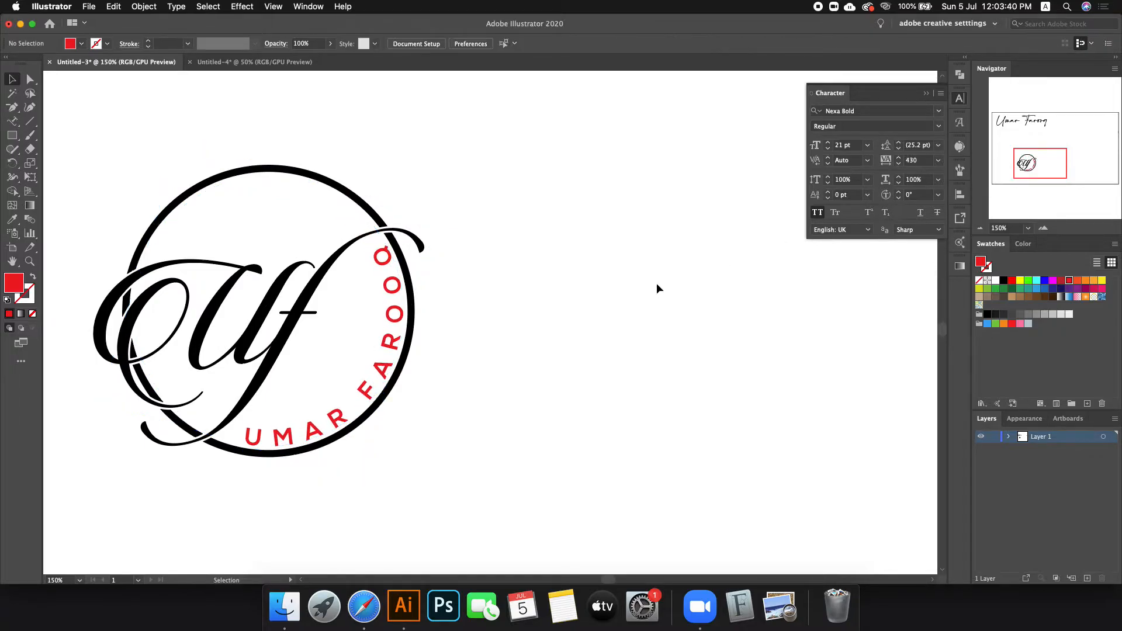
scroll(657, 283, "down", 1)
left_click_drag(170, 178, 623, 473)
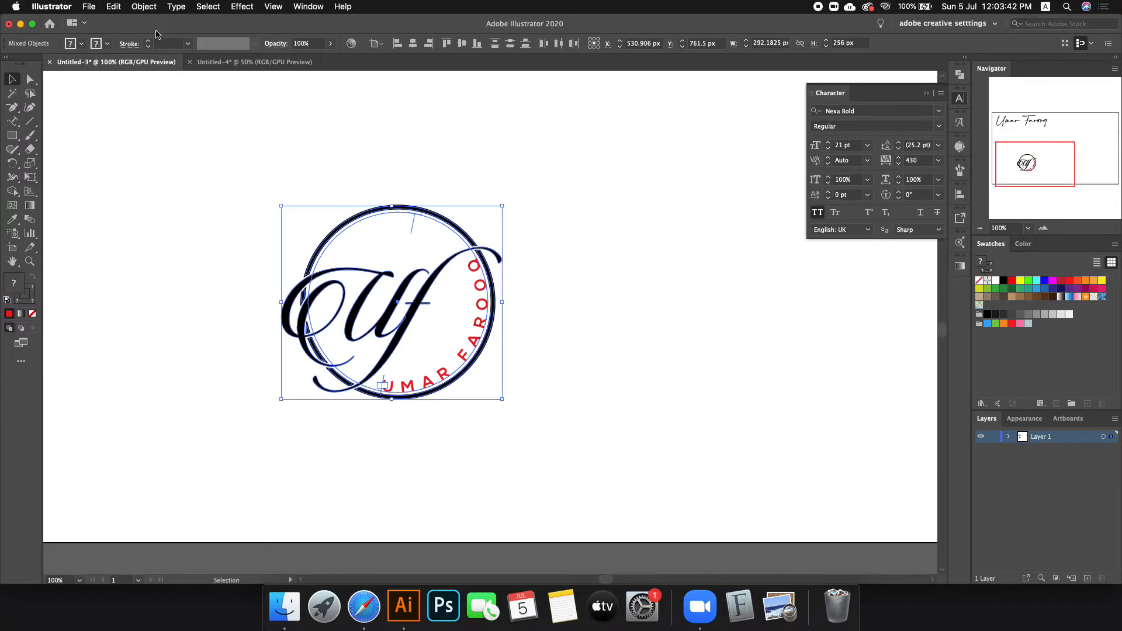
Step: Expand the logo into outlines, restoring it after an accidental delete
left_click(144, 7)
left_click(154, 134)
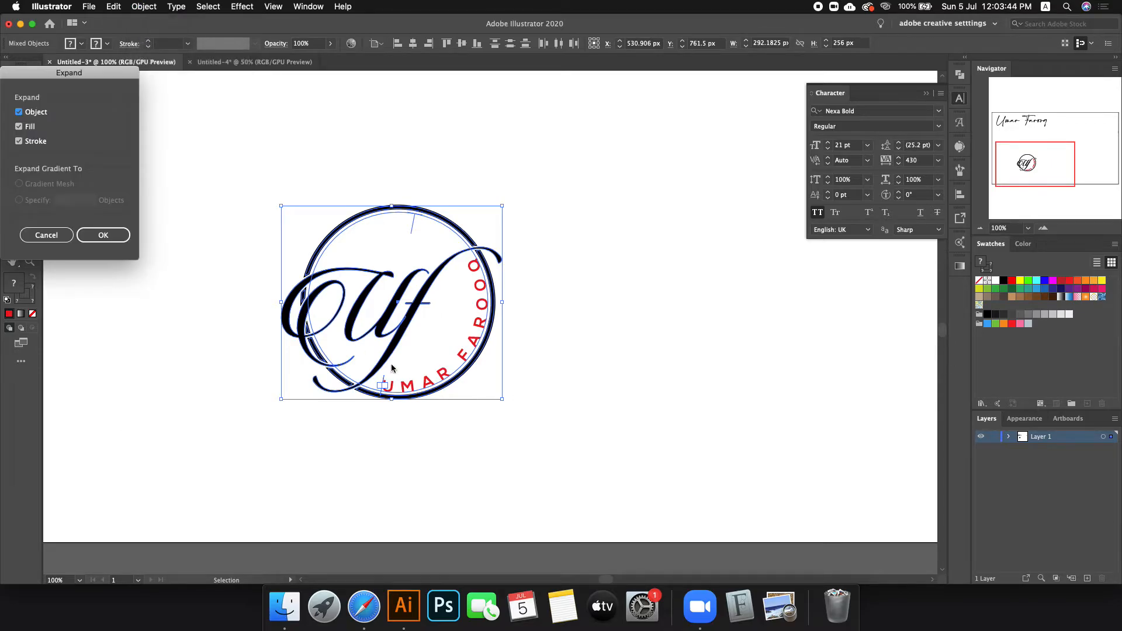
left_click(102, 236)
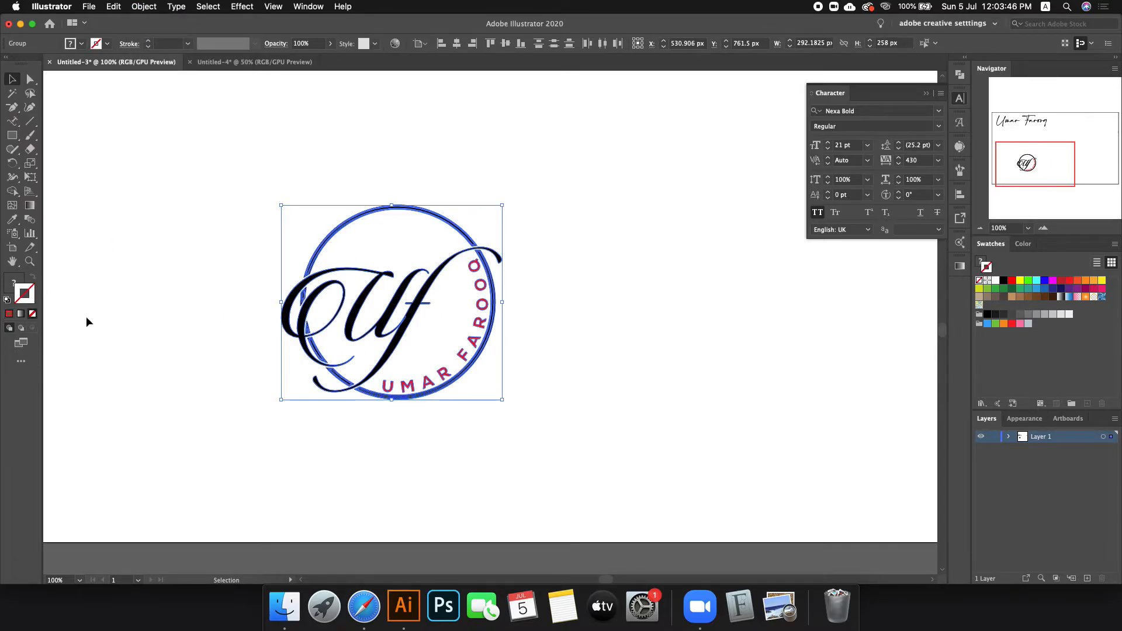
key("Delete")
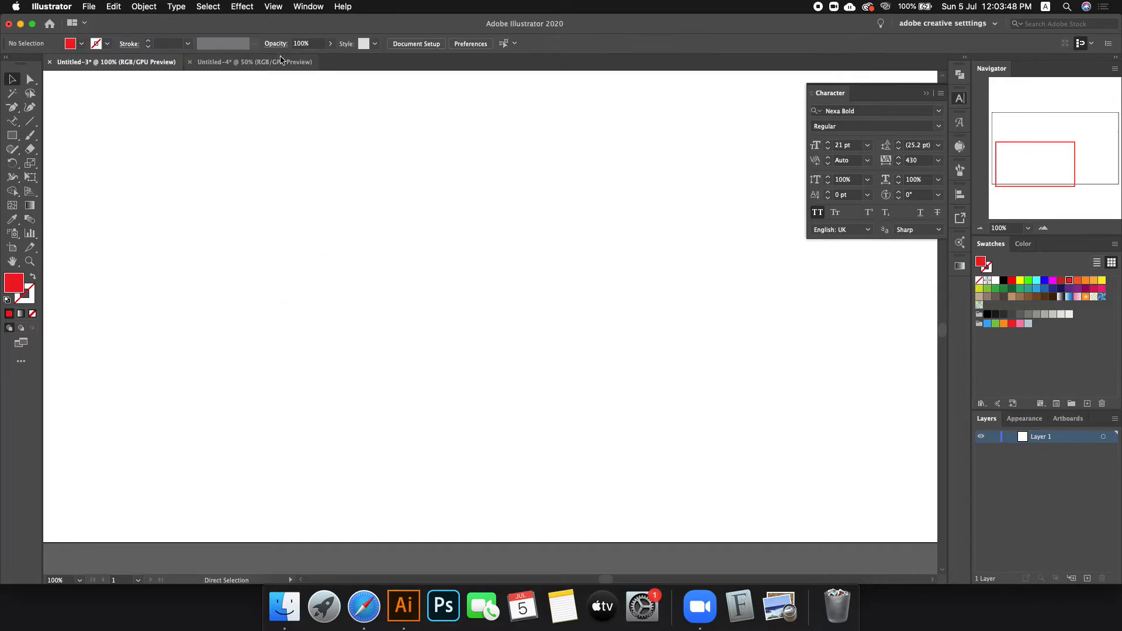
left_click(275, 62)
left_click(394, 281)
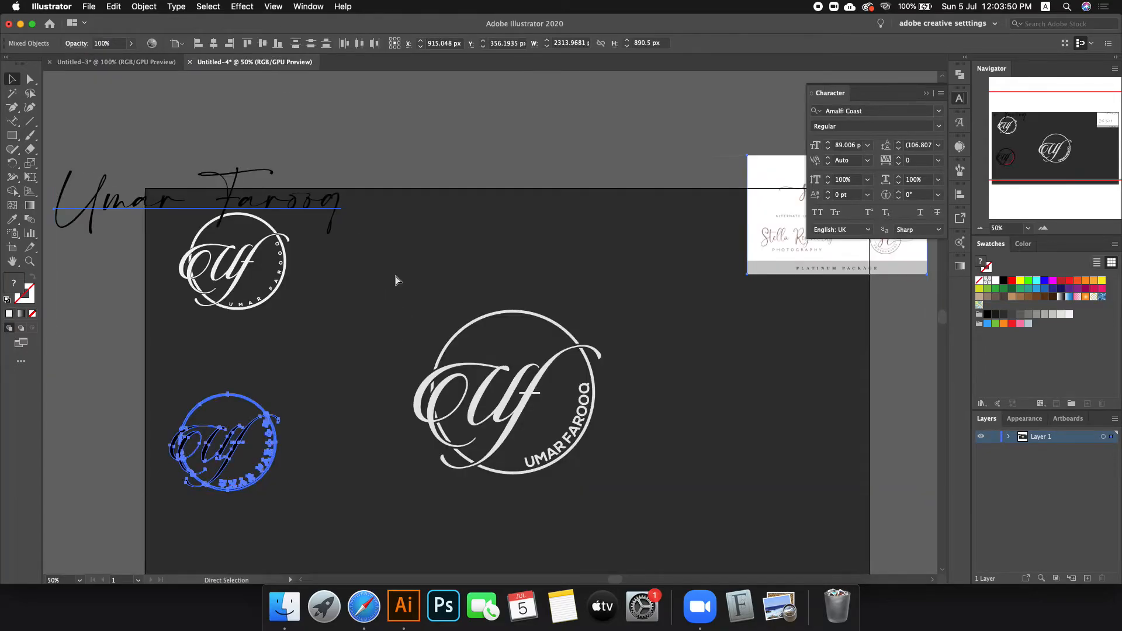
left_click(117, 62)
key("super+z")
left_click(468, 202)
Step: Cut the logo and paste it onto Untitled-4 below the top-left logo
key("super+minus")
key("super+minus")
key("super+minus")
key("super+minus")
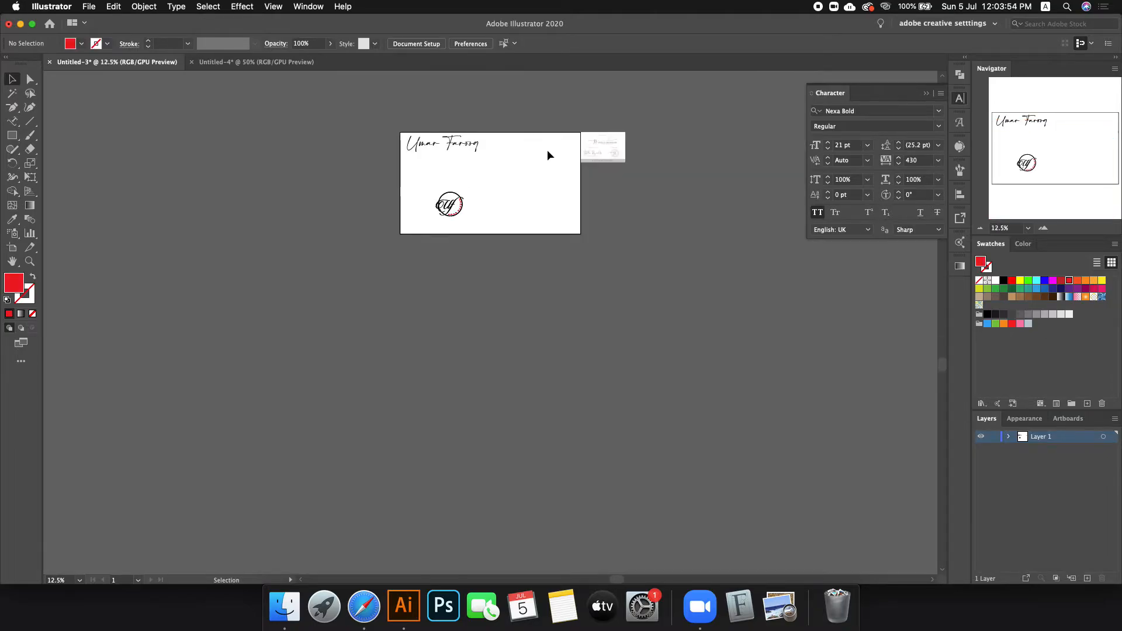
key("super+minus")
left_click_drag(350, 184, 527, 250)
key("super+x")
left_click(260, 62)
key("super+v")
key("v")
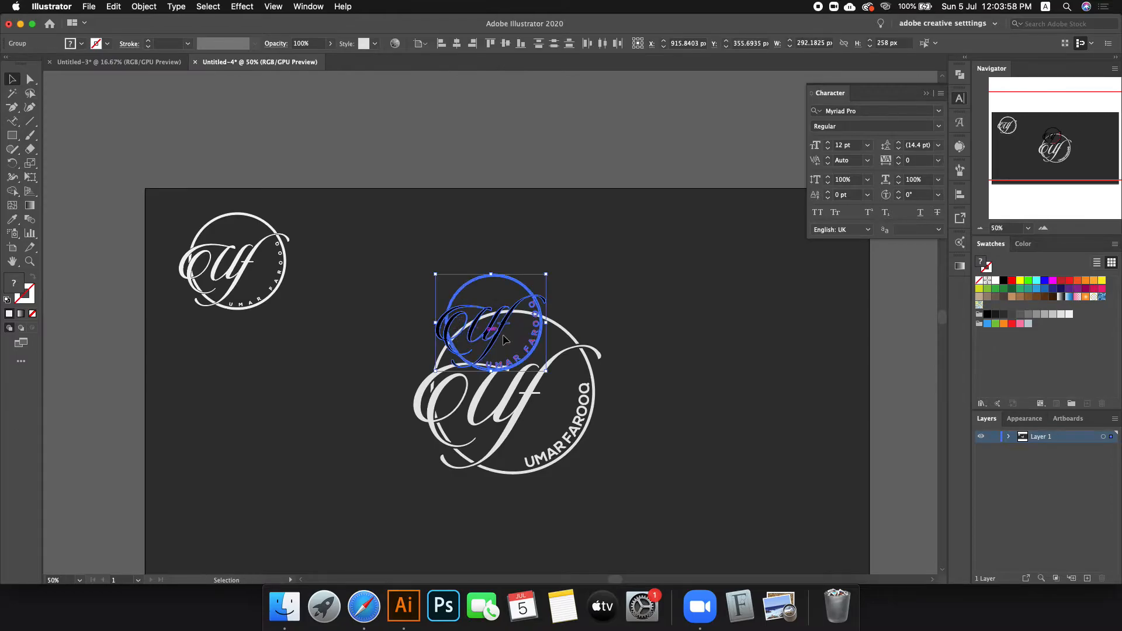
left_click_drag(506, 340, 239, 427)
Step: Fill the pasted logo white and shrink the large logo to match
left_click(1060, 314)
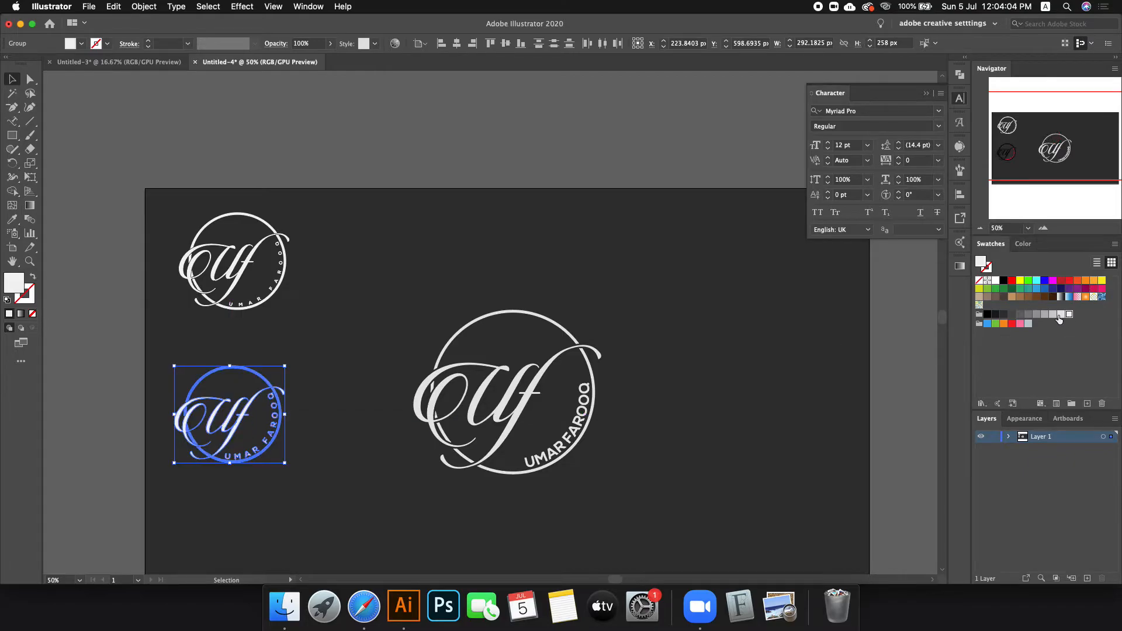
left_click(514, 267)
scroll(231, 249, "down", 1)
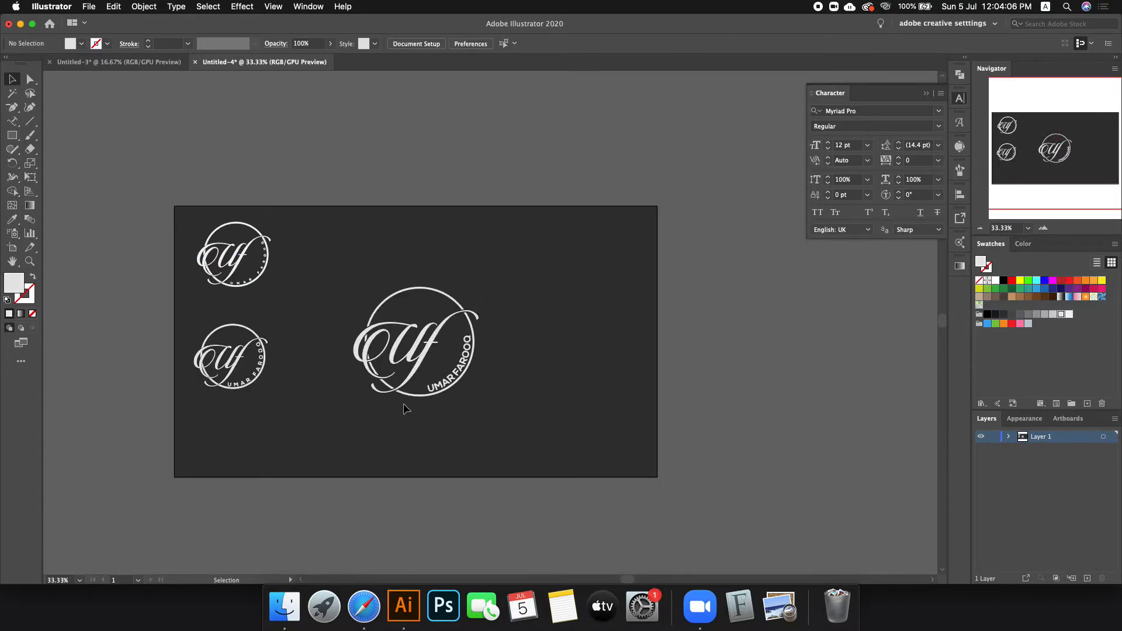
left_click_drag(348, 253, 490, 403)
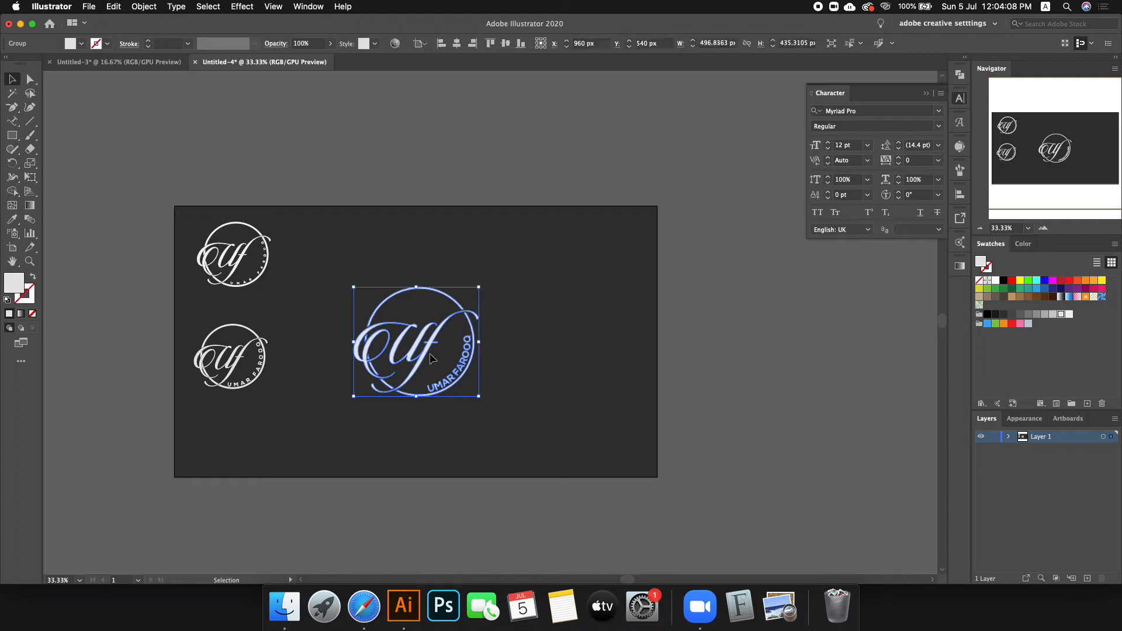
left_click_drag(478, 342, 235, 443)
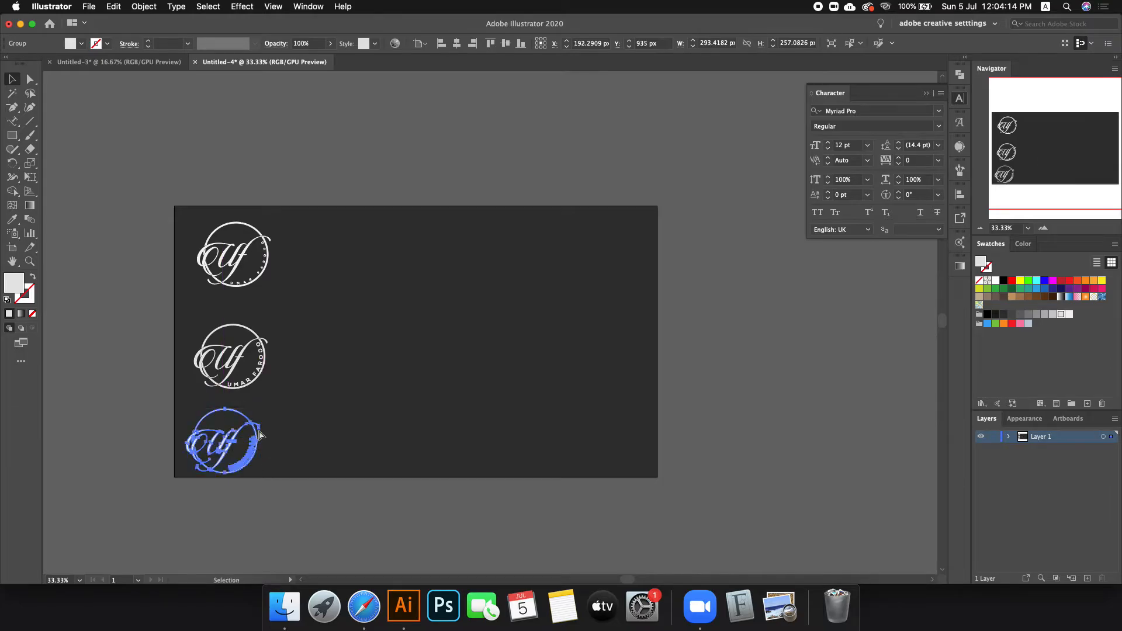
Step: Duplicate the second logo, undo the duplicate, and show the Align panel
left_click_drag(142, 313, 313, 401)
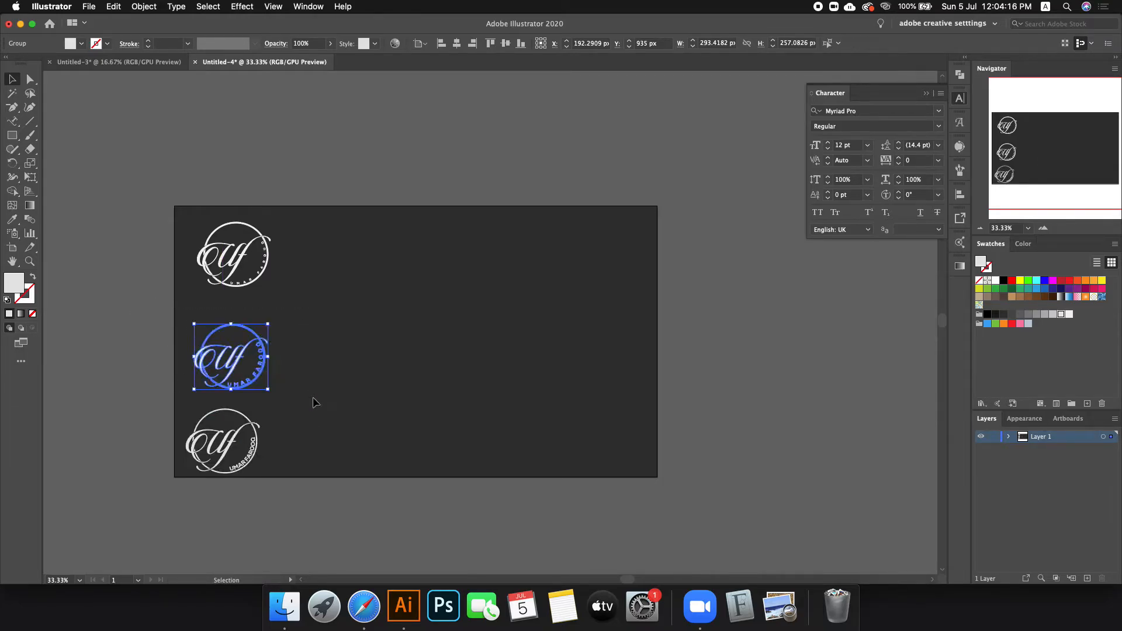
key("super+c")
key("super+v")
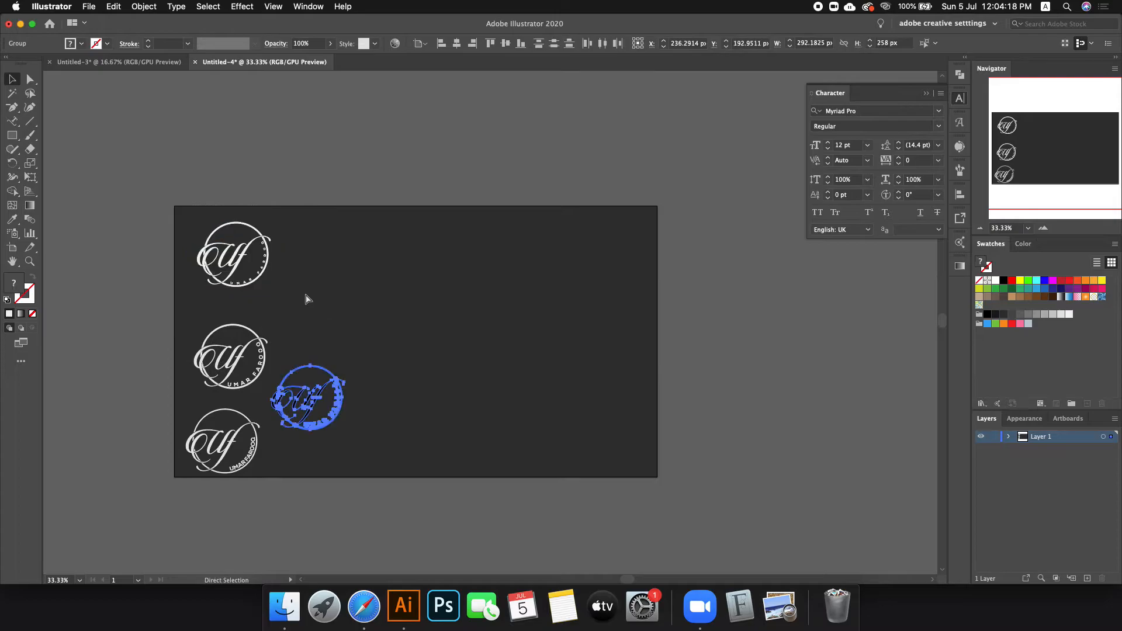
key("super+z")
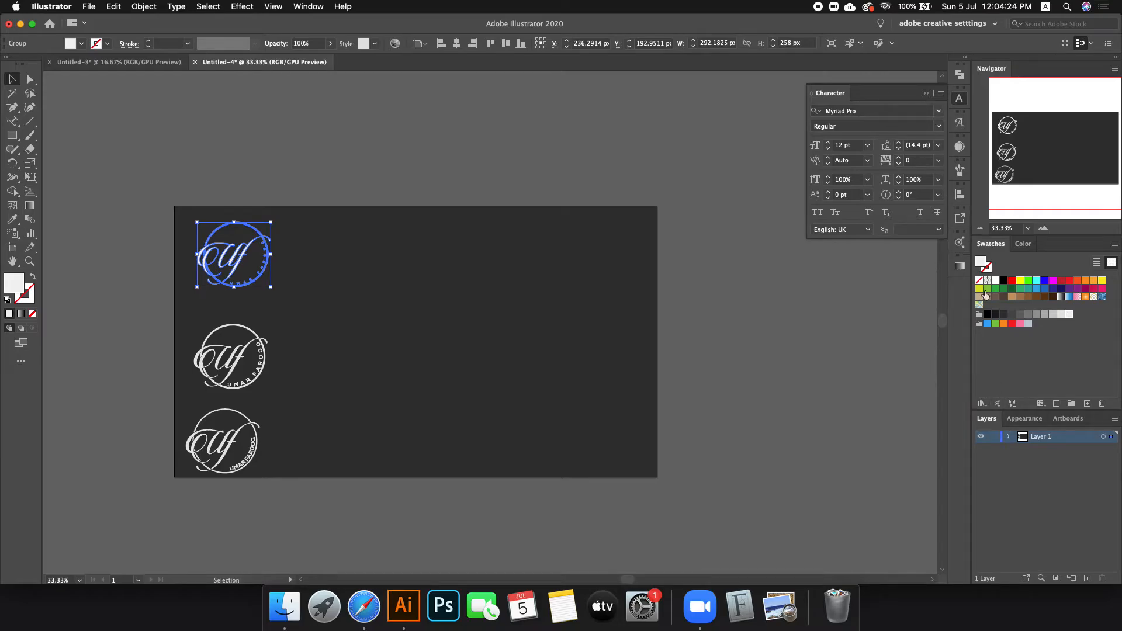
left_click(961, 196)
Step: Space the three logos evenly in a vertical column, aligning relative to the selection
left_click(927, 288)
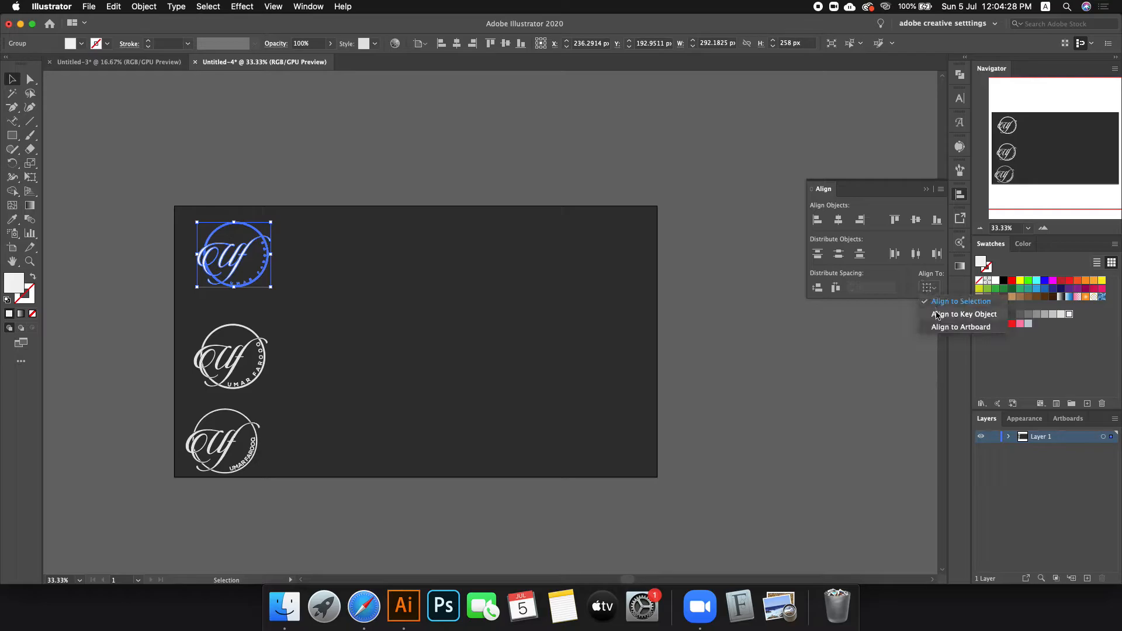
left_click(942, 301)
left_click_drag(143, 203, 351, 476)
left_click(222, 258)
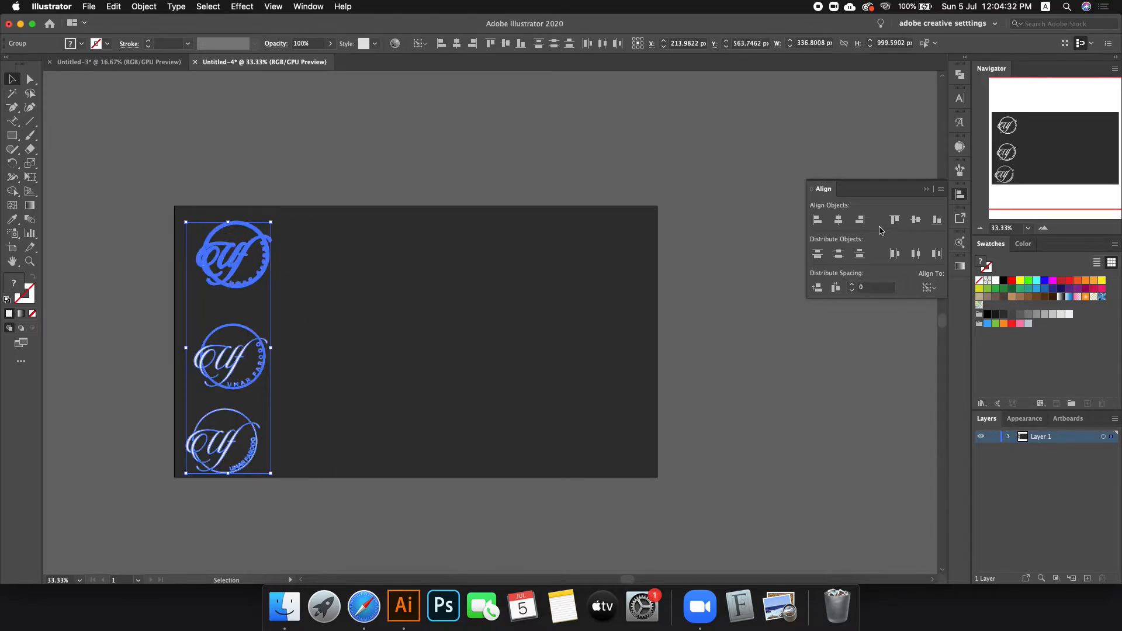
left_click(839, 220)
left_click(839, 254)
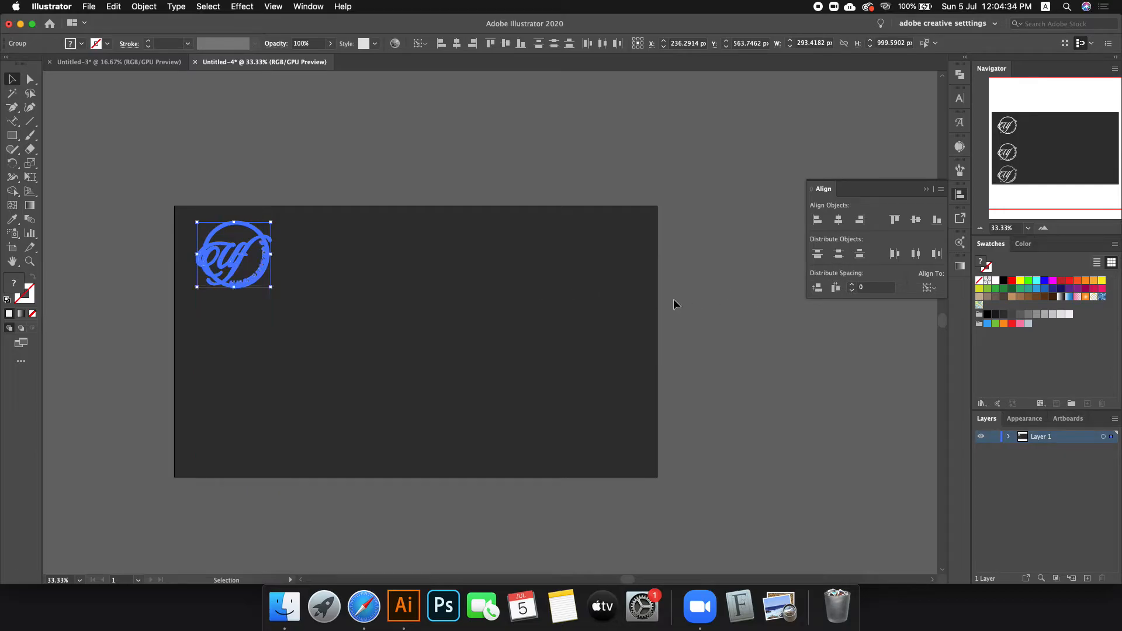
key("cmd+z")
left_click(929, 287)
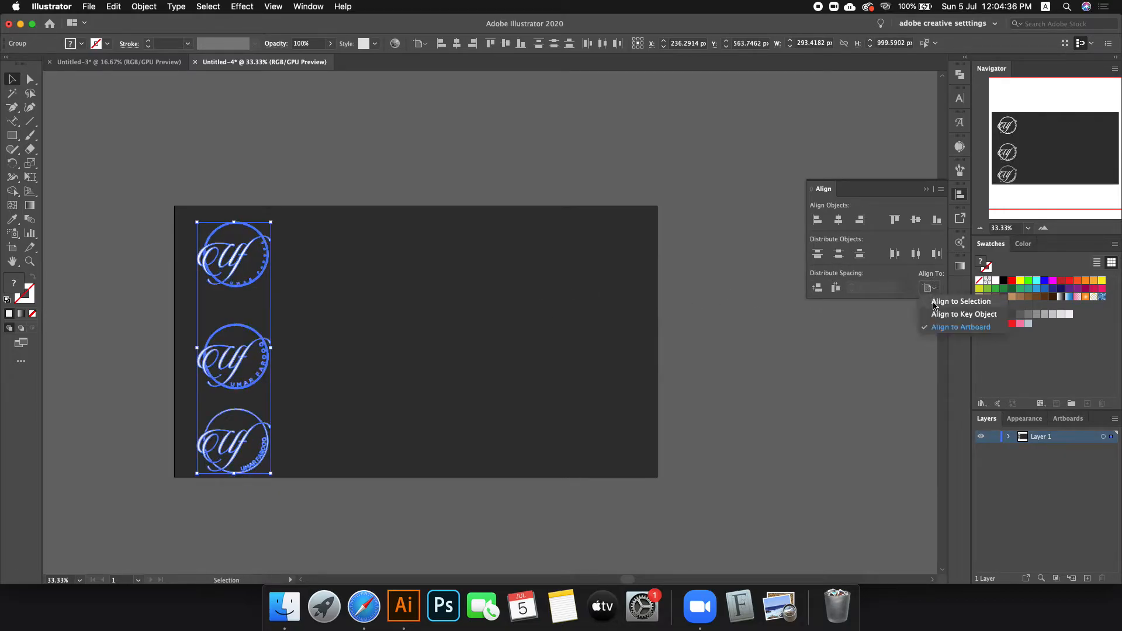
left_click(939, 301)
left_click(838, 254)
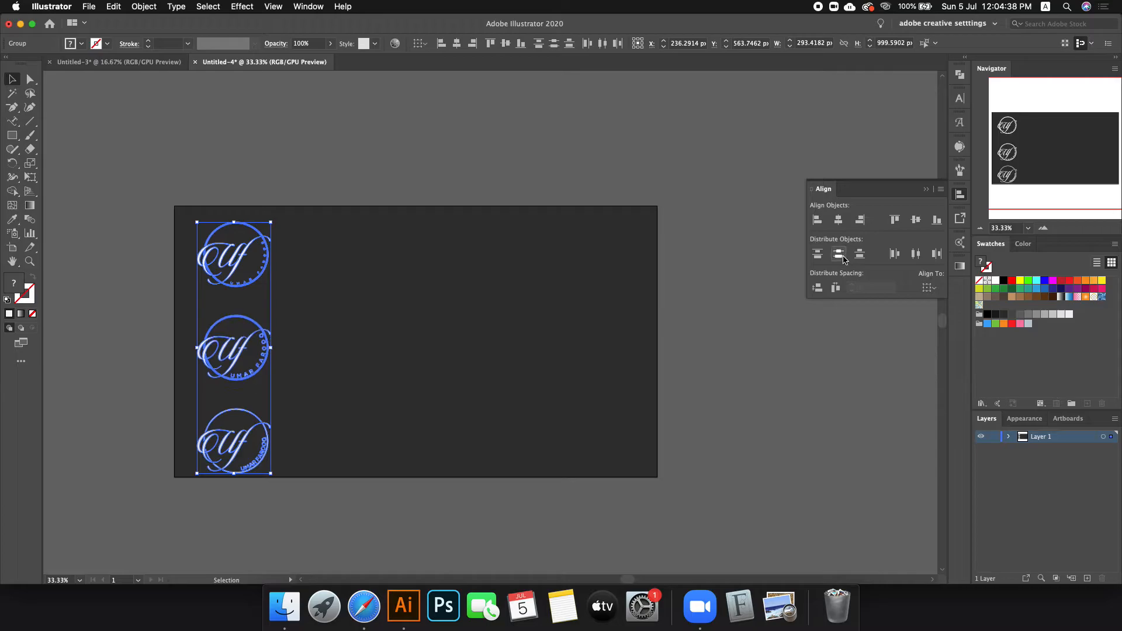
left_click(422, 297)
Step: Centre the logo column vertically on the artboard
left_click_drag(73, 188, 357, 506)
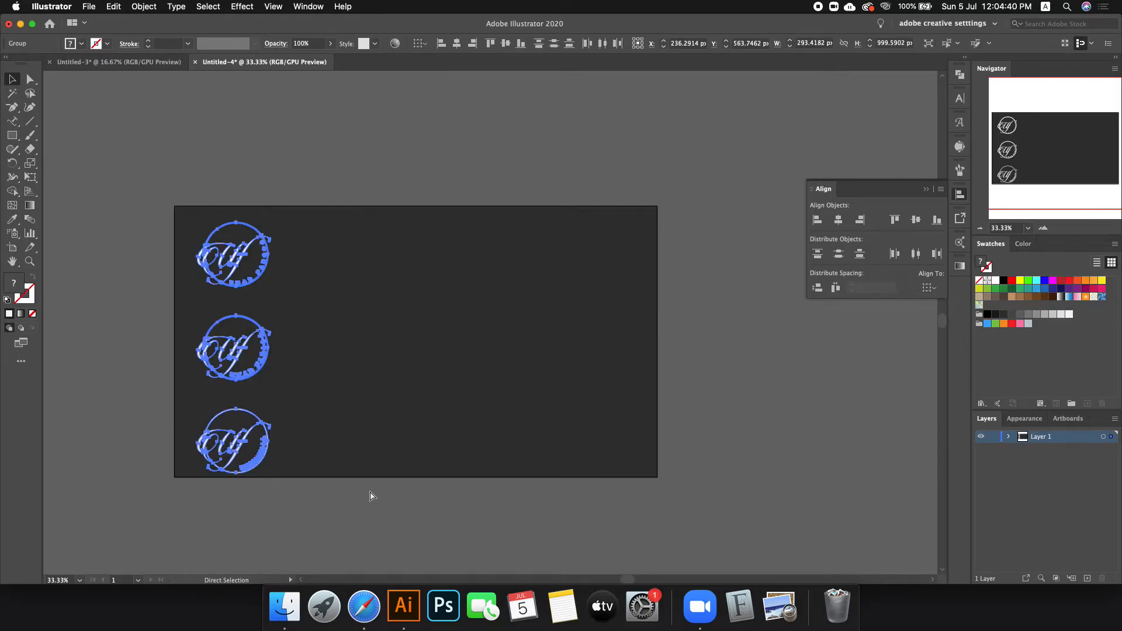
left_click(929, 287)
left_click(960, 326)
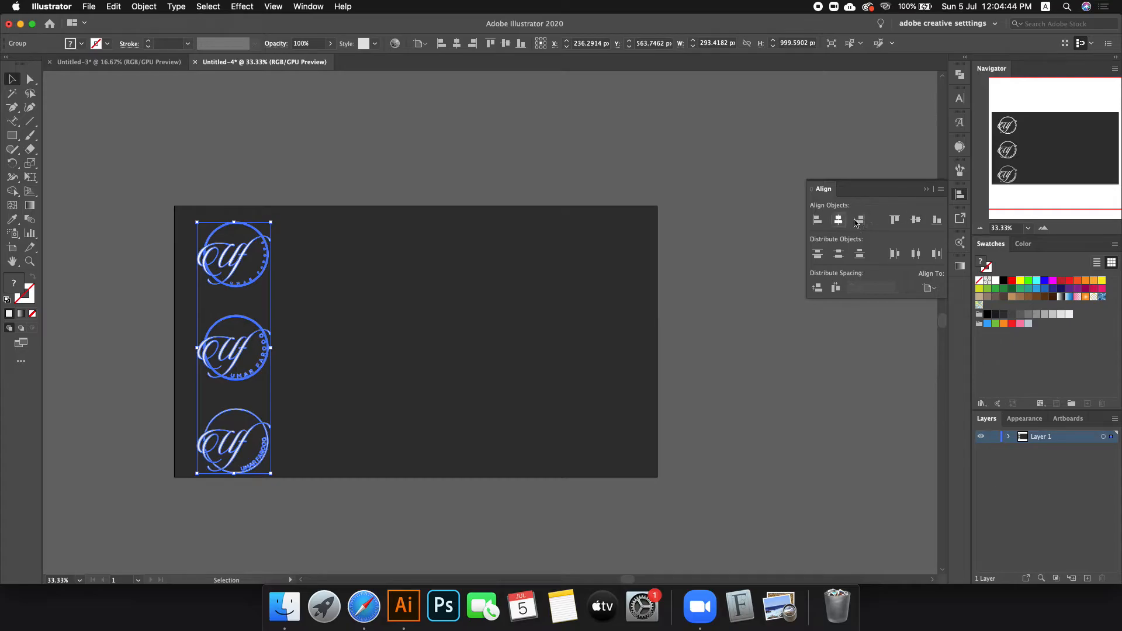
left_click(924, 222)
left_click(564, 314)
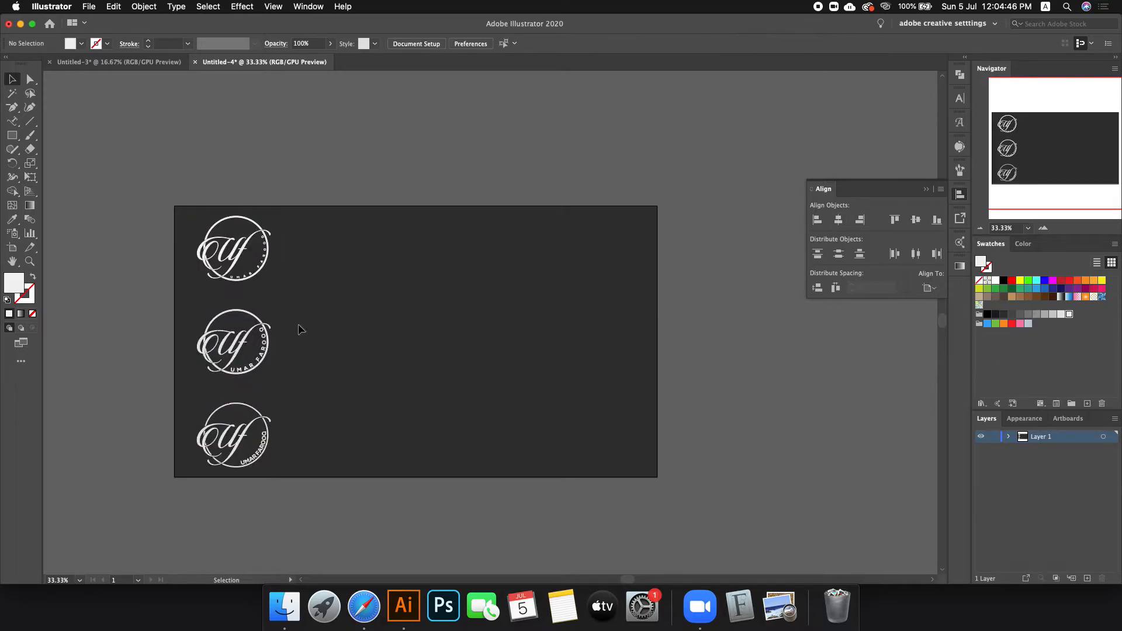
left_click(229, 342)
Step: Copy the logo column to the right to create the middle and right columns
left_click(308, 349)
left_click_drag(242, 351, 568, 354)
left_click(244, 149)
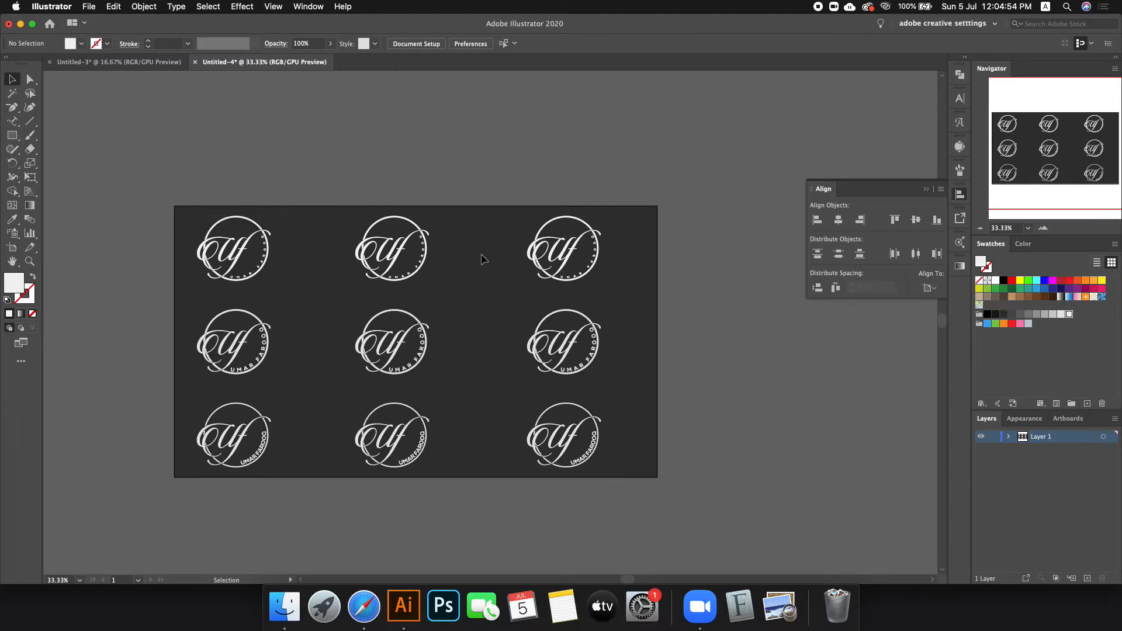
left_click(409, 254)
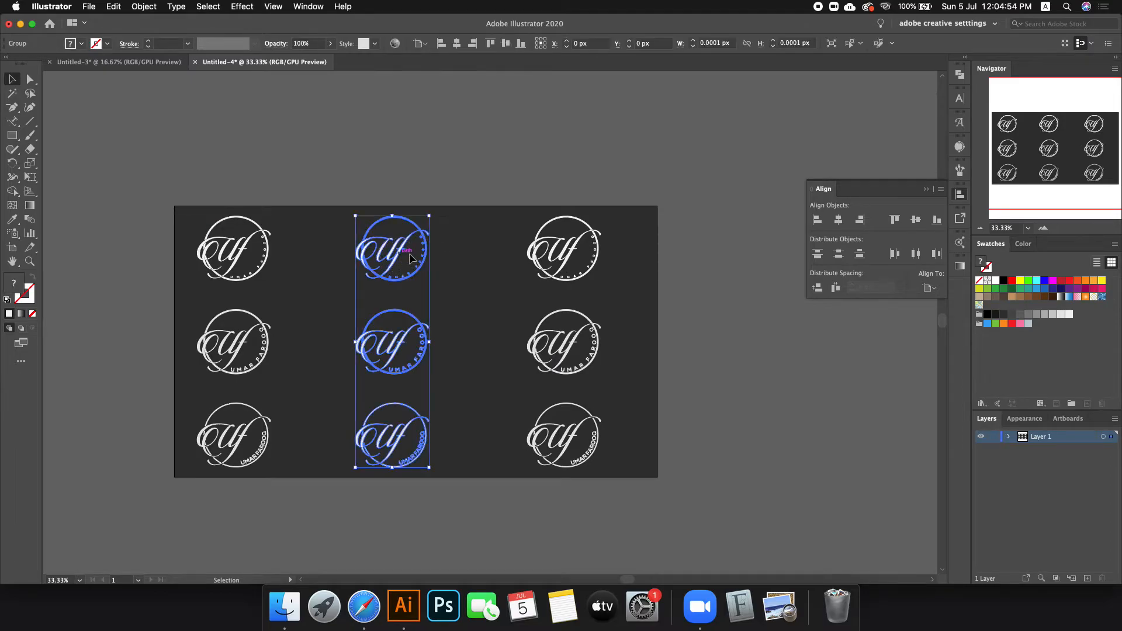
left_click(569, 269, "shift")
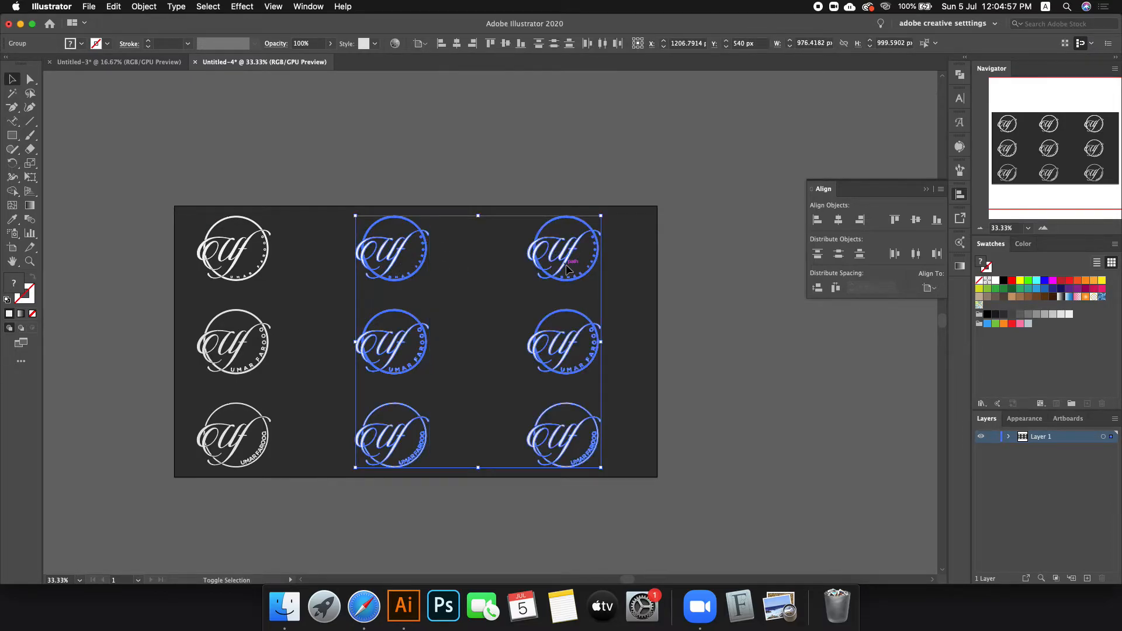
Step: Unlock all objects so the background rectangle can be edited
left_click(705, 265)
key("alt")
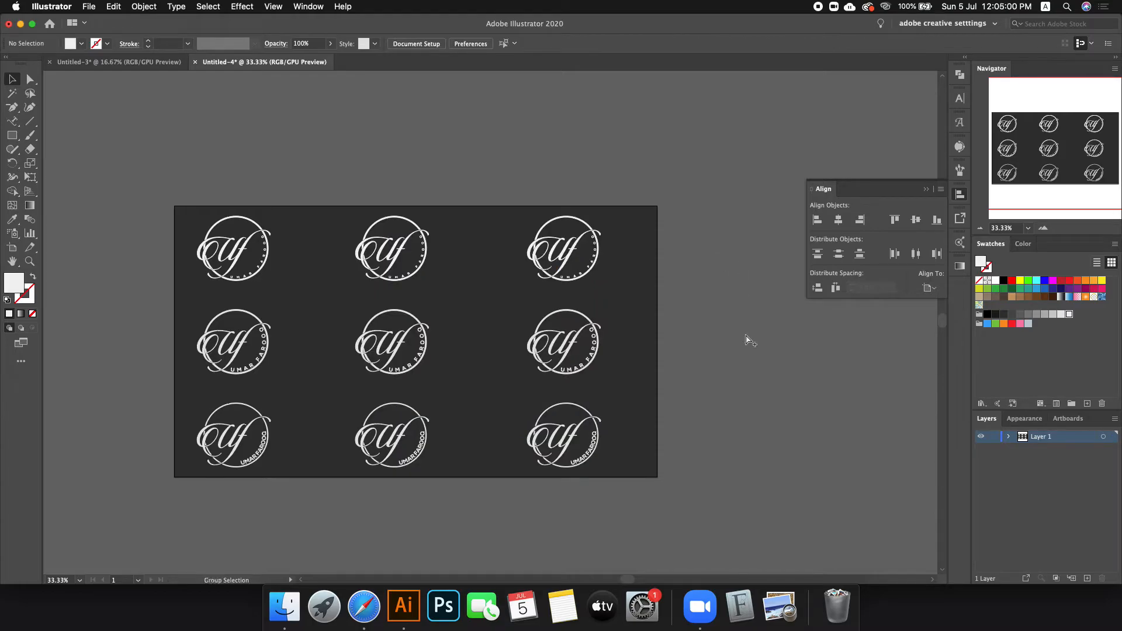
key("alt+super+2")
Step: Paste a copy of the background rectangle in front and narrow it to 520 px behind the left column
left_click(747, 326)
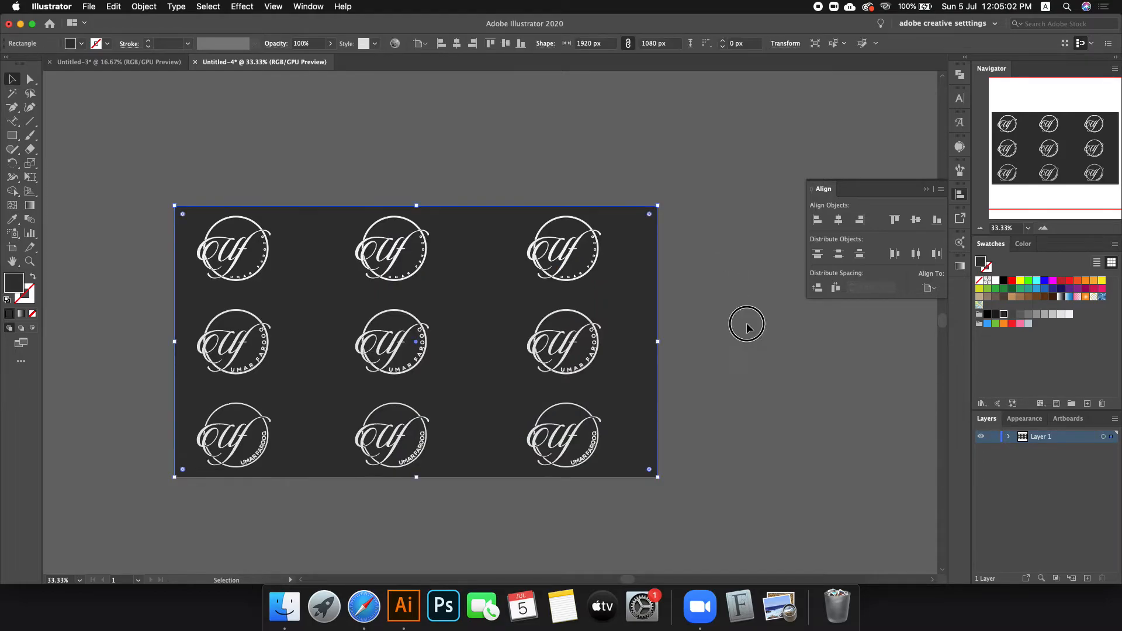
left_click(1007, 438)
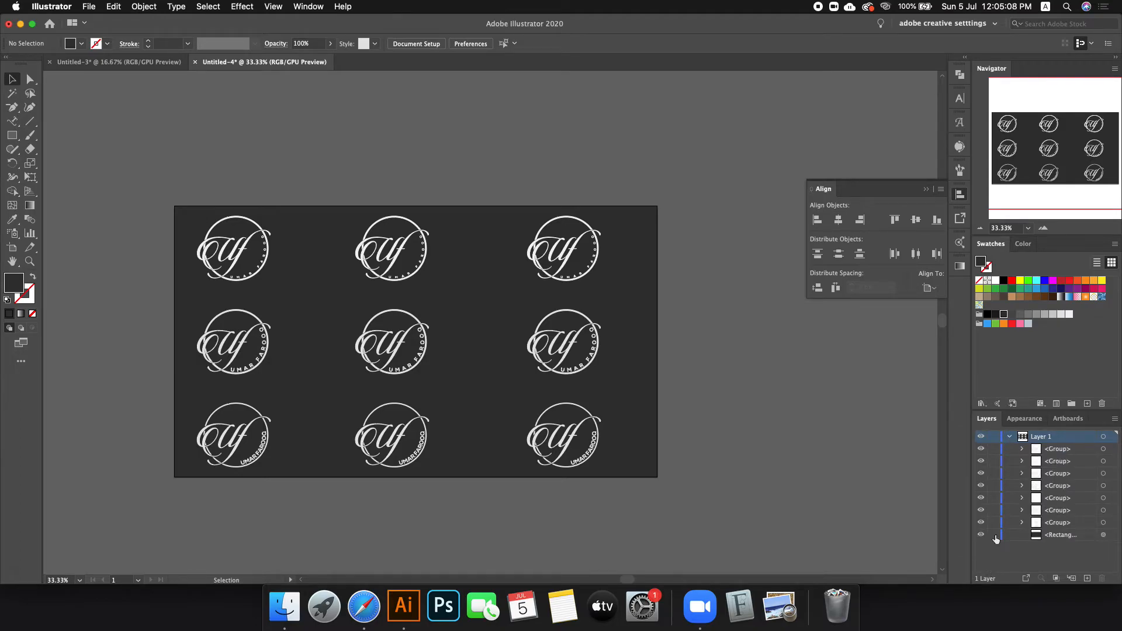
left_click(651, 391)
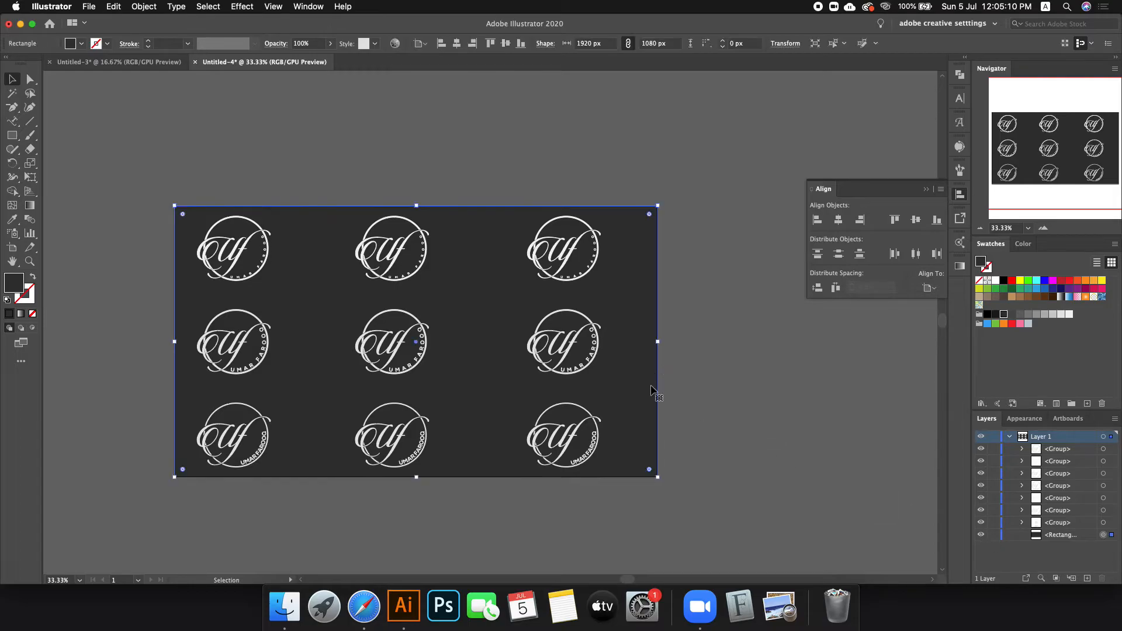
key("super+c")
key("super+f")
left_click_drag(659, 340, 303, 339)
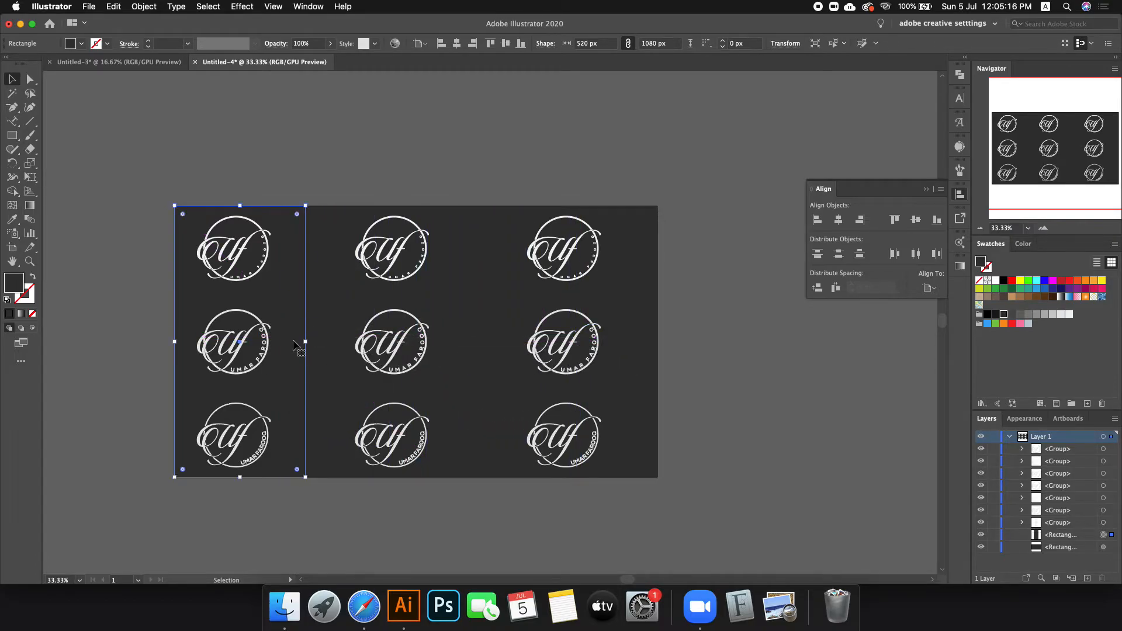
Step: Fill the narrow strip with crimson #D13858 using a red swatch and RGB sliders
left_click(1018, 323)
left_click(1023, 243)
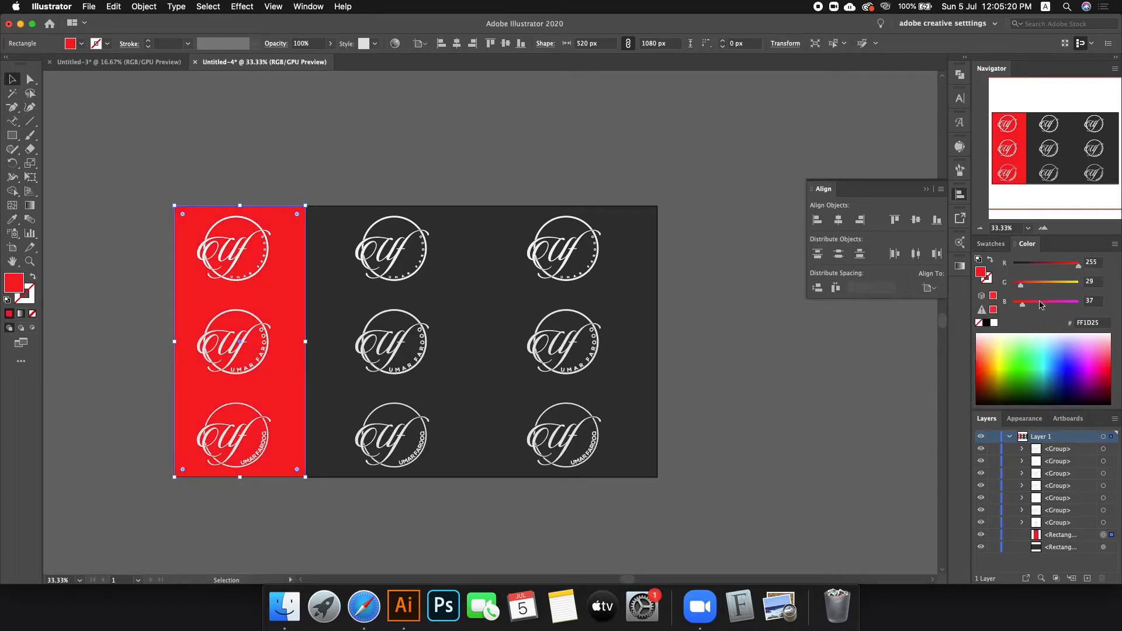
mouse_move(1040, 288)
left_mouse_down()
mouse_move(1021, 287)
mouse_move(1036, 306)
left_mouse_up()
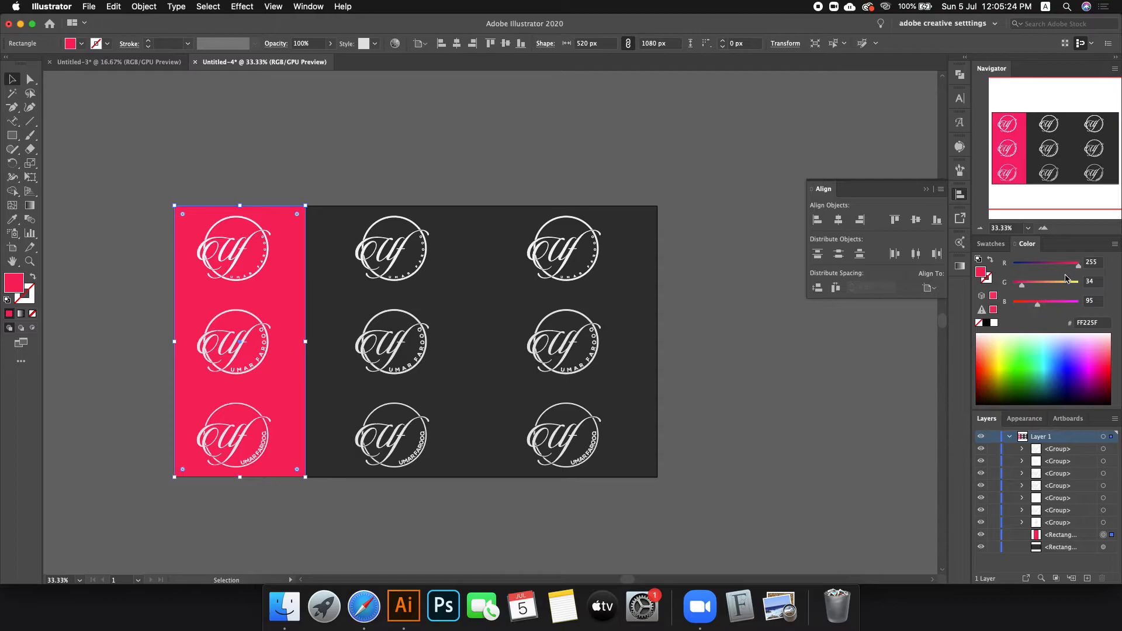
mouse_move(1074, 268)
left_mouse_down()
mouse_move(1029, 302)
mouse_move(1066, 269)
left_mouse_up()
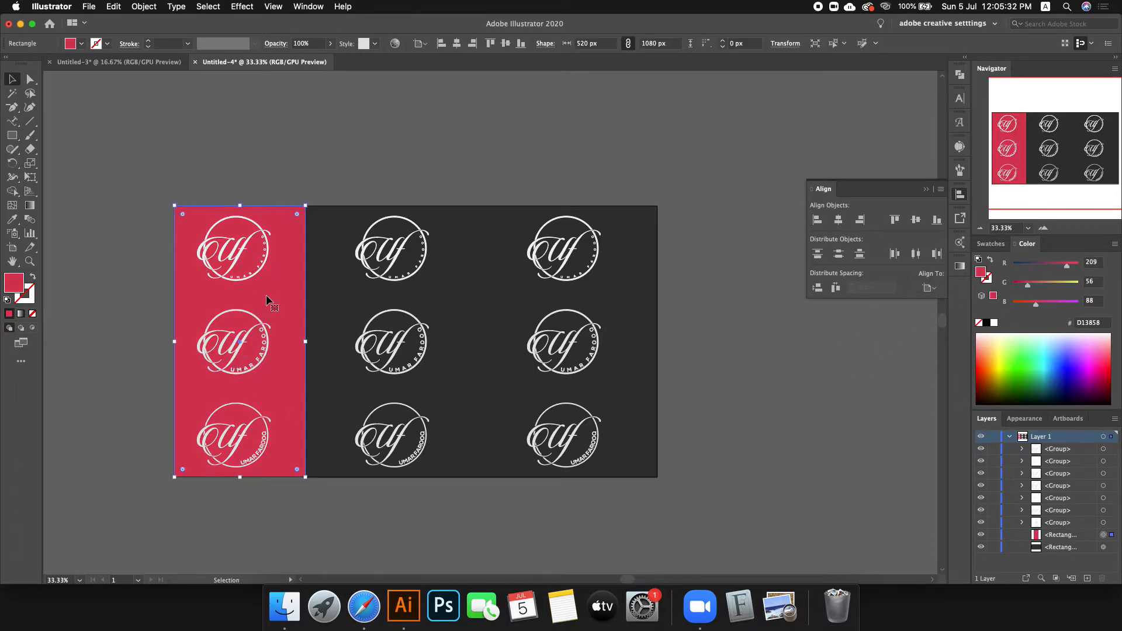
Step: Browse Adobe Color Themes Explore and try rose pink and magenta on the strip
left_click(956, 245)
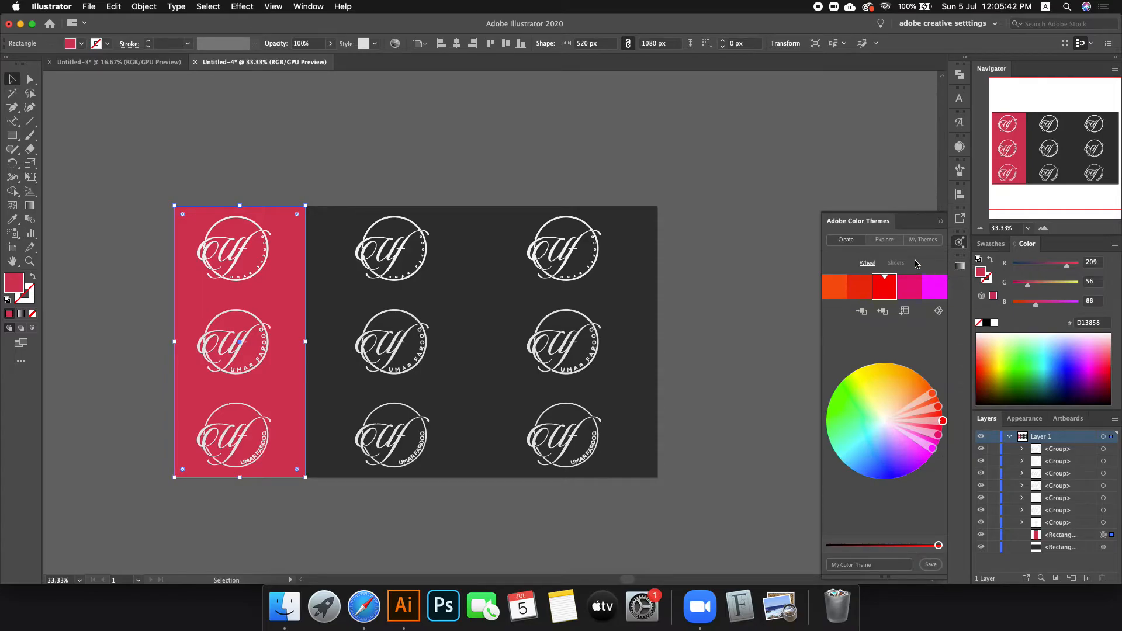
left_click(892, 246)
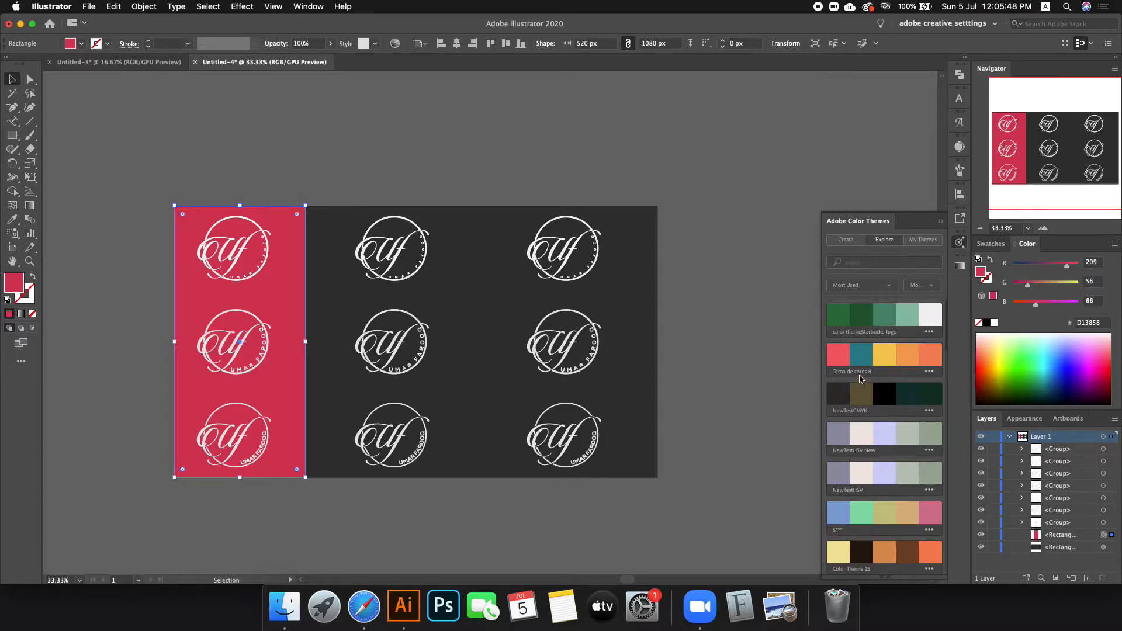
scroll(868, 330, "down", 6)
scroll(867, 330, "down", 7)
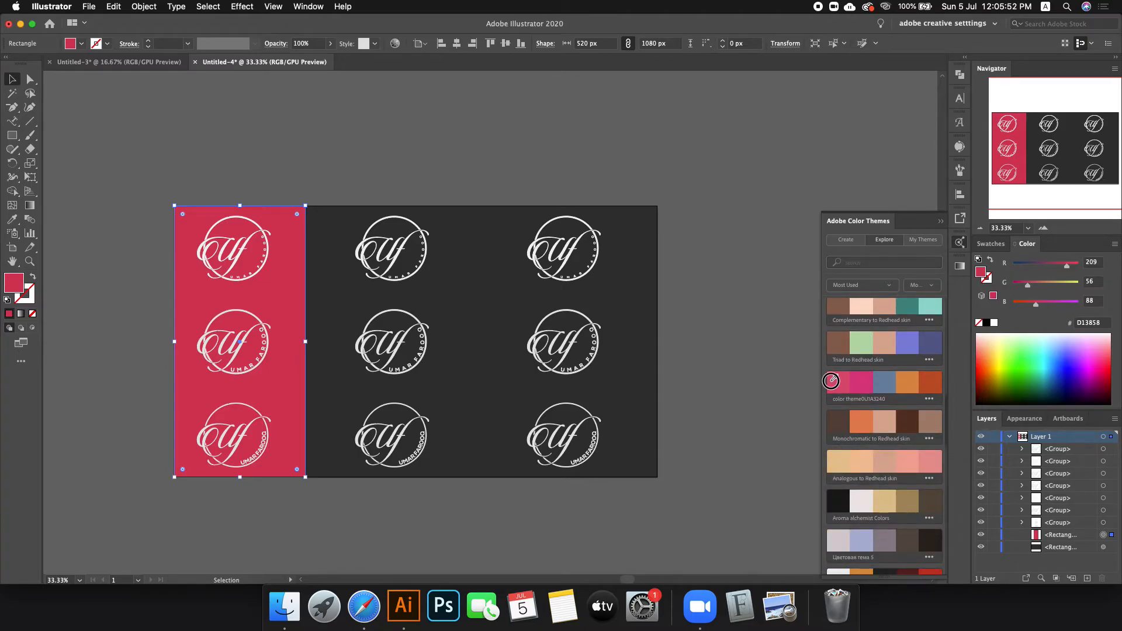
left_click(831, 381)
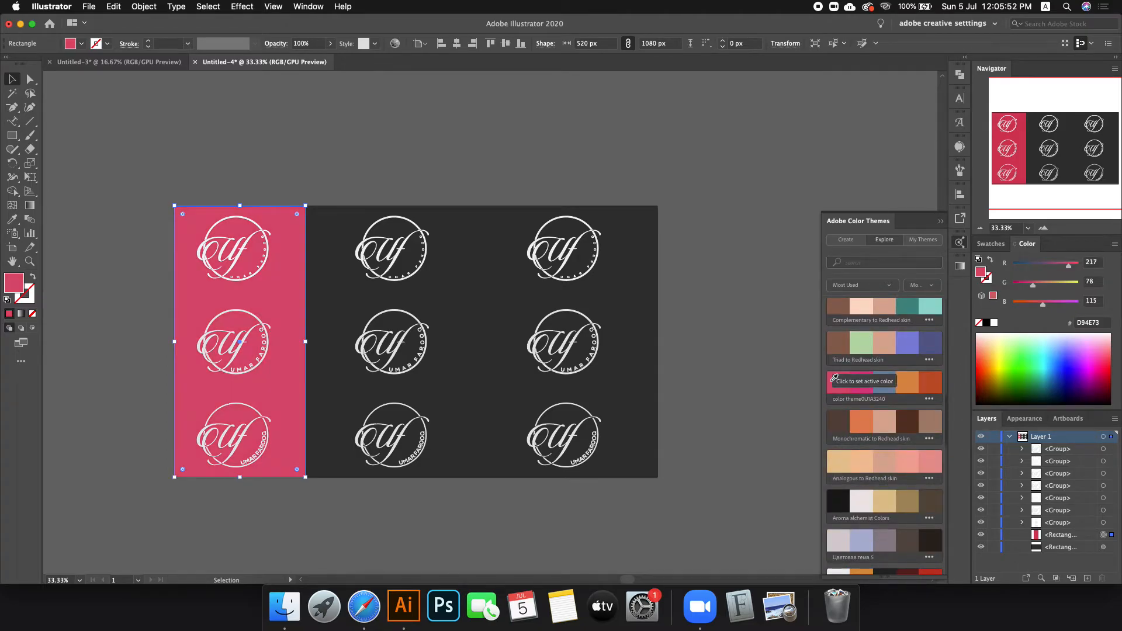
left_click(867, 377)
Step: Try coral, brick red, salmon and muted rose theme swatches on the strip
scroll(894, 365, "up", 3)
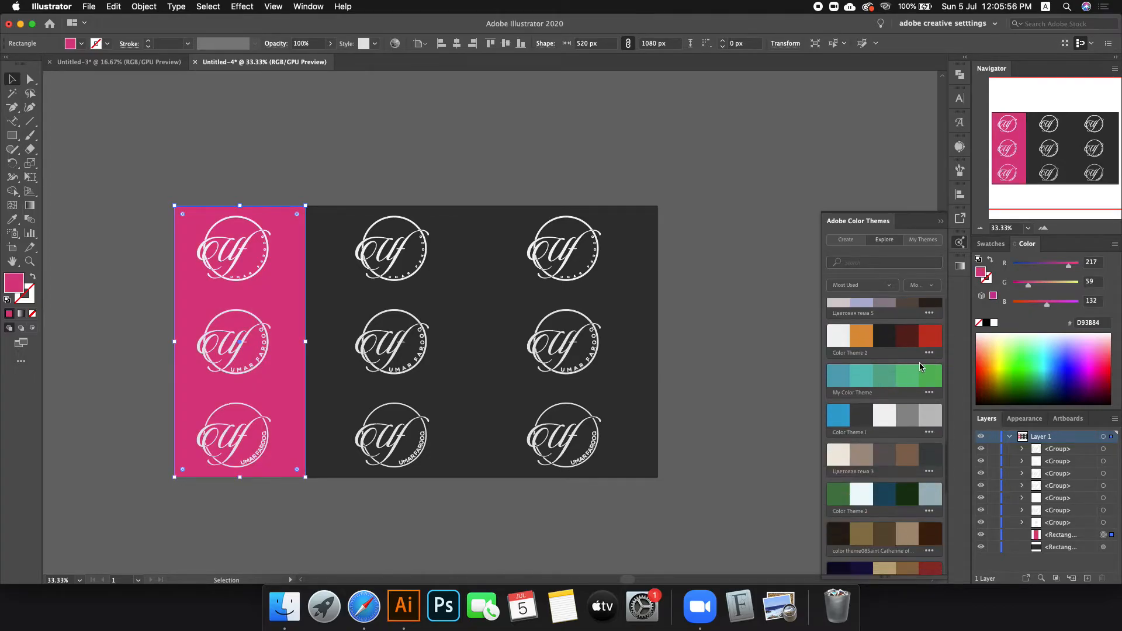
scroll(922, 359, "down", 8)
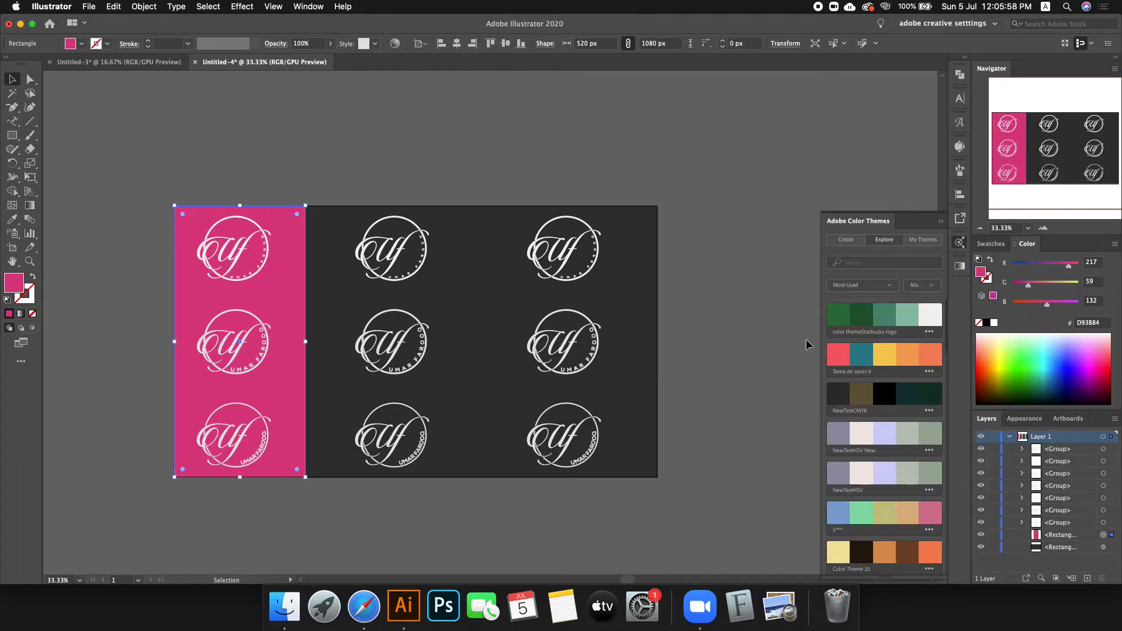
left_click(838, 350)
scroll(873, 427, "down", 5)
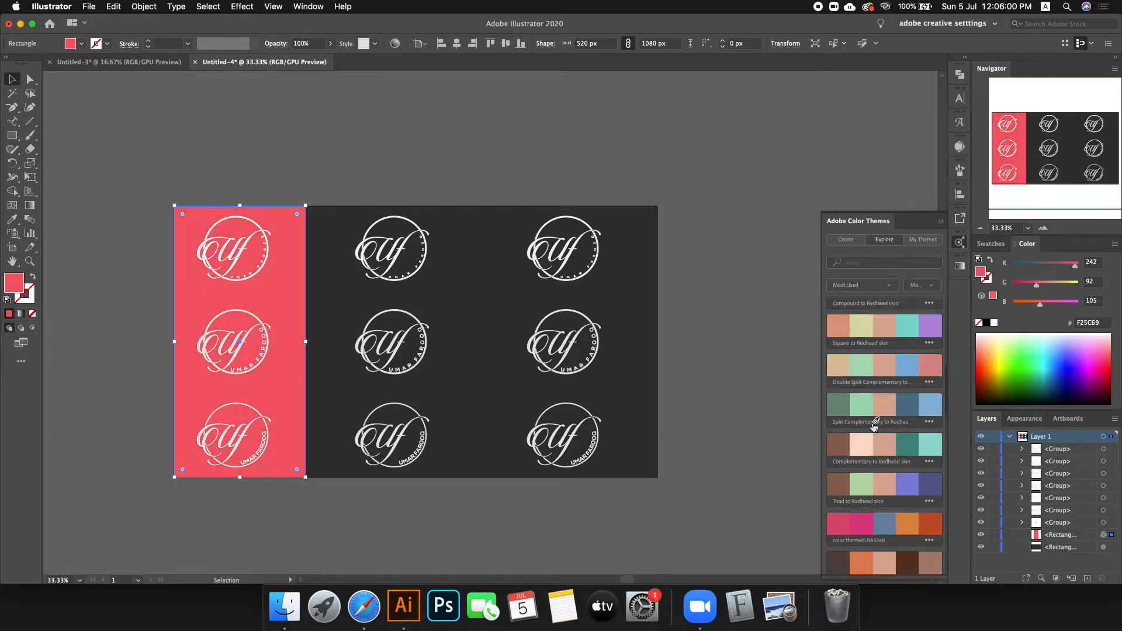
scroll(874, 427, "down", 10)
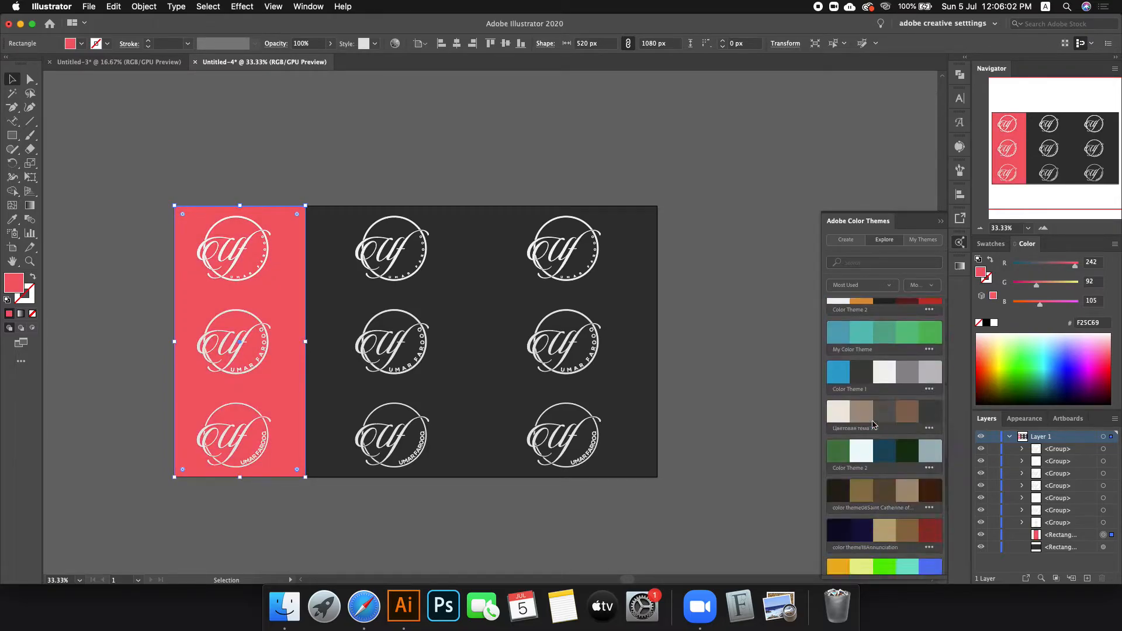
scroll(874, 424, "down", 8)
scroll(885, 407, "up", 4)
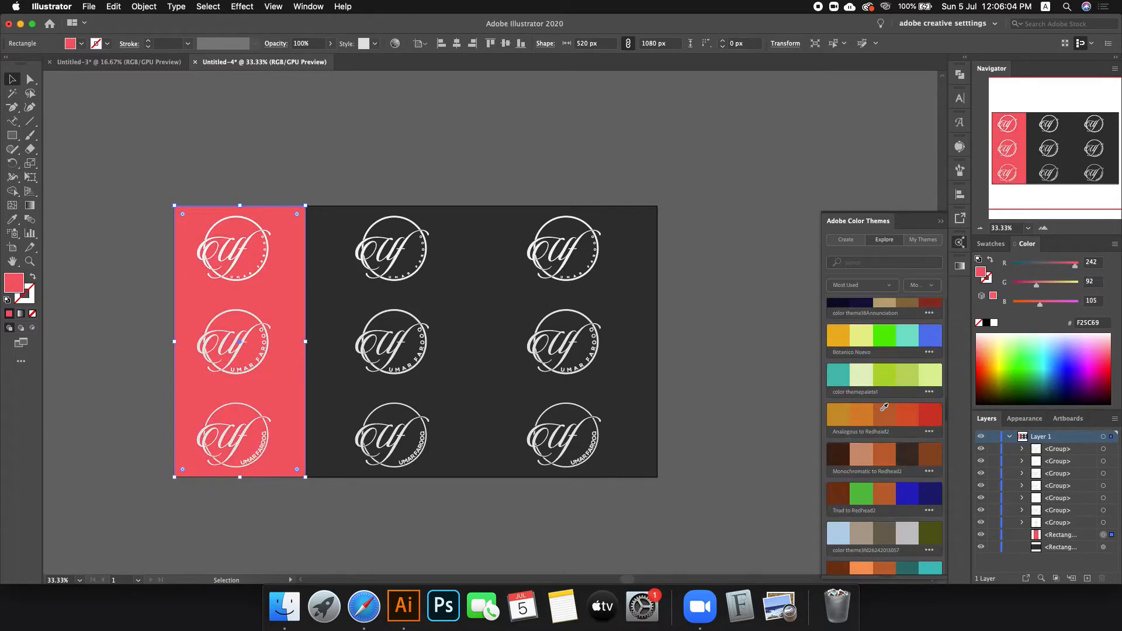
left_click(937, 407)
scroll(935, 408, "up", 6)
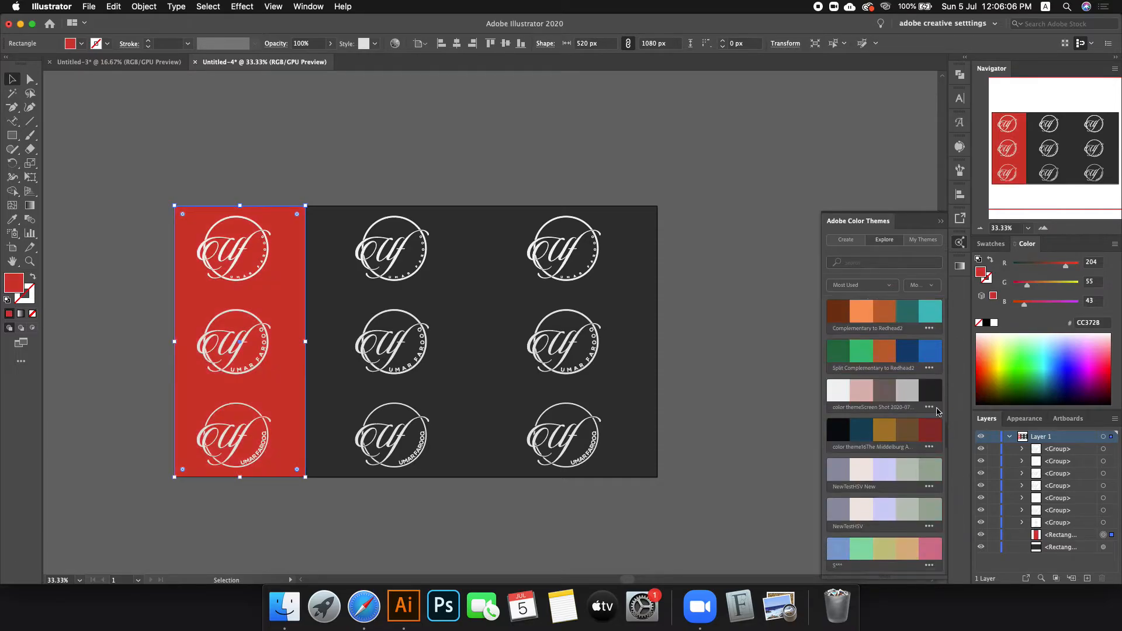
left_click(933, 415)
scroll(932, 413, "down", 8)
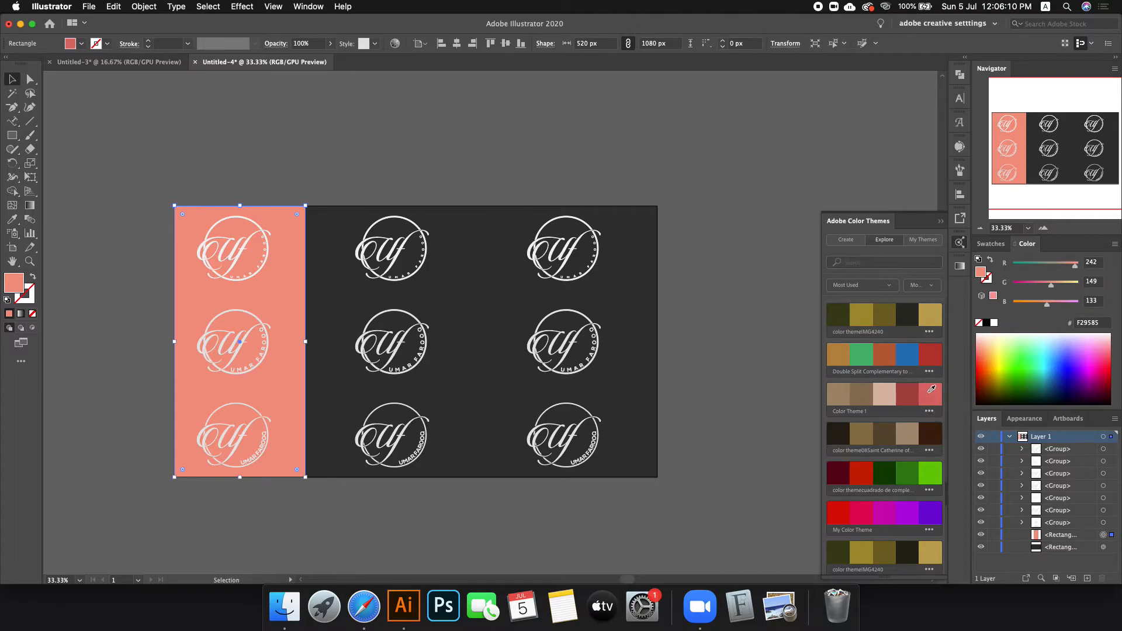
left_click(931, 389)
Step: Try several more red swatches and settle on pinkish red #F95264
scroll(931, 389, "down", 8)
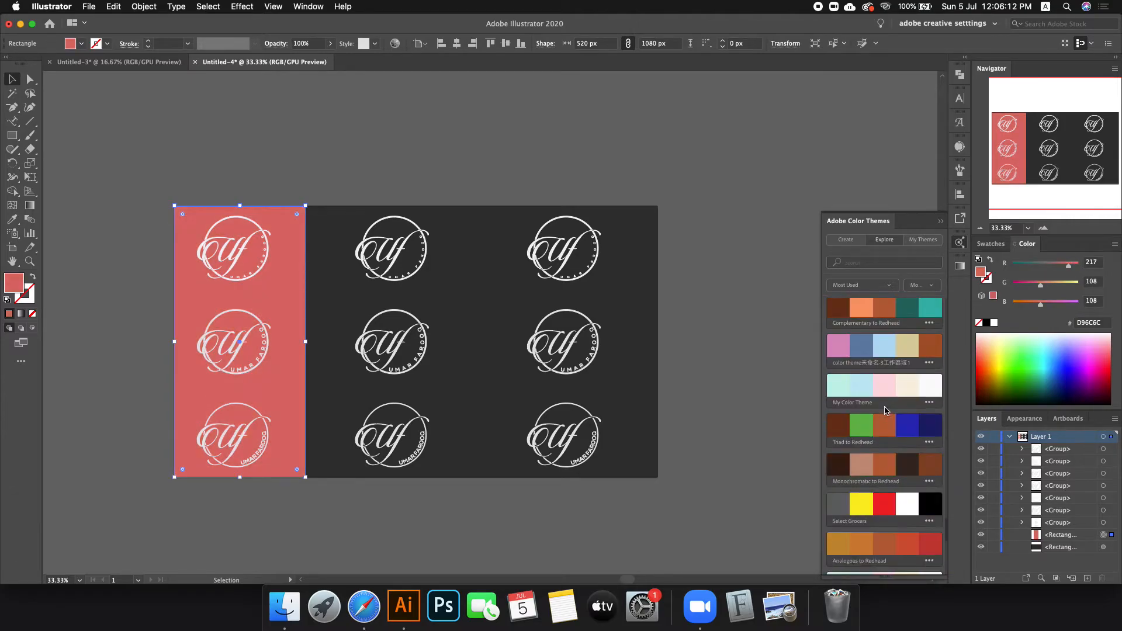
scroll(885, 409, "down", 8)
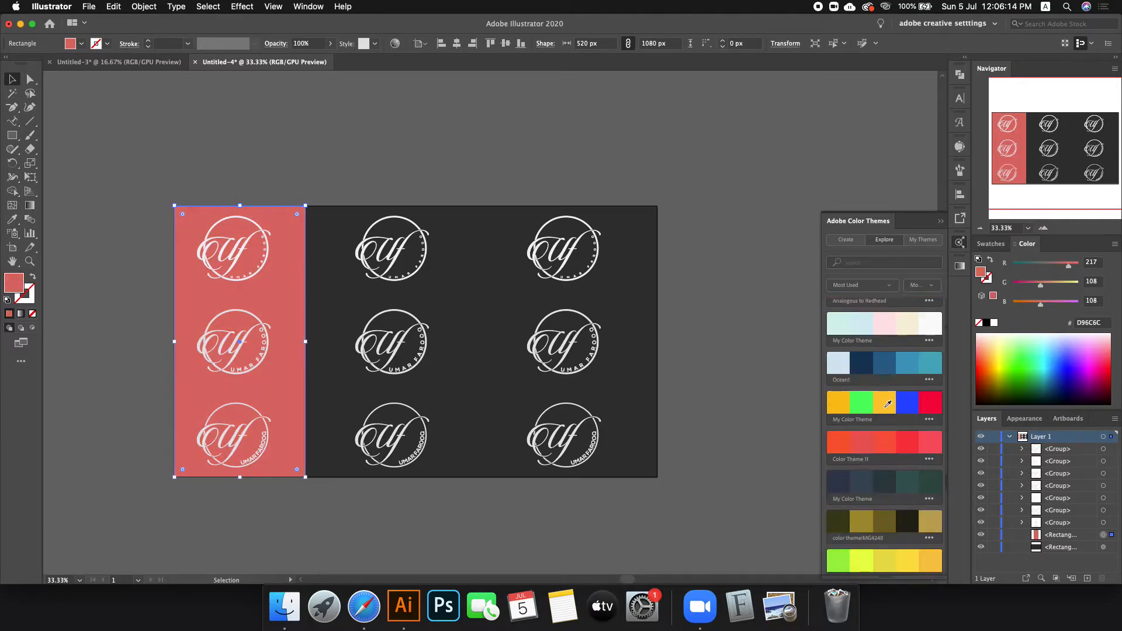
left_click(931, 402)
left_click(927, 439)
left_click(909, 439)
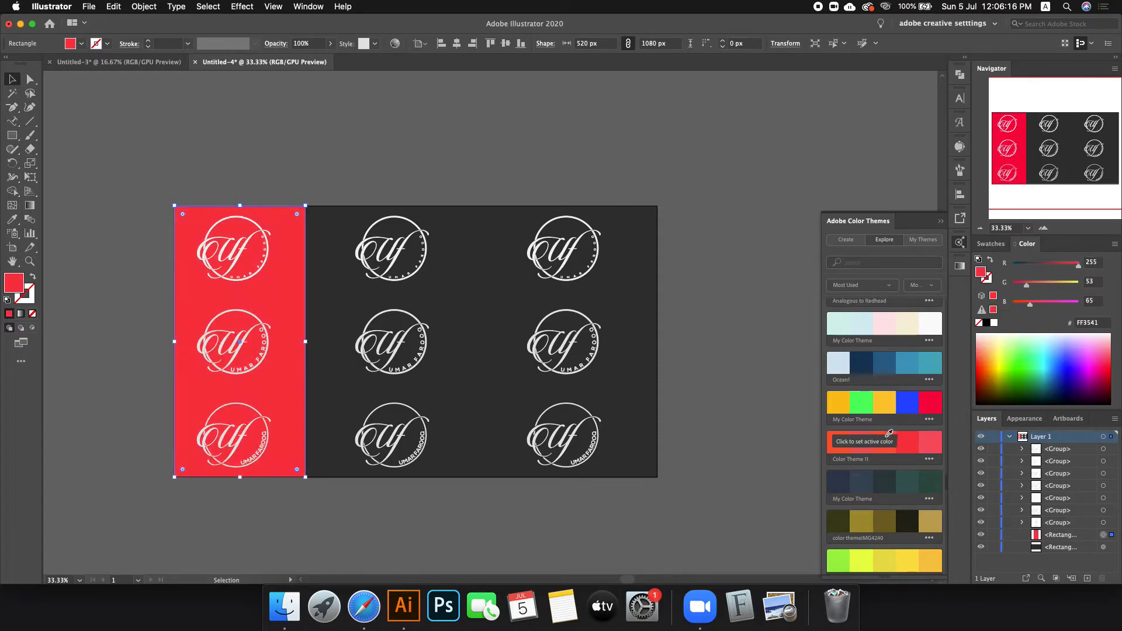
left_click(842, 432)
left_click(915, 434)
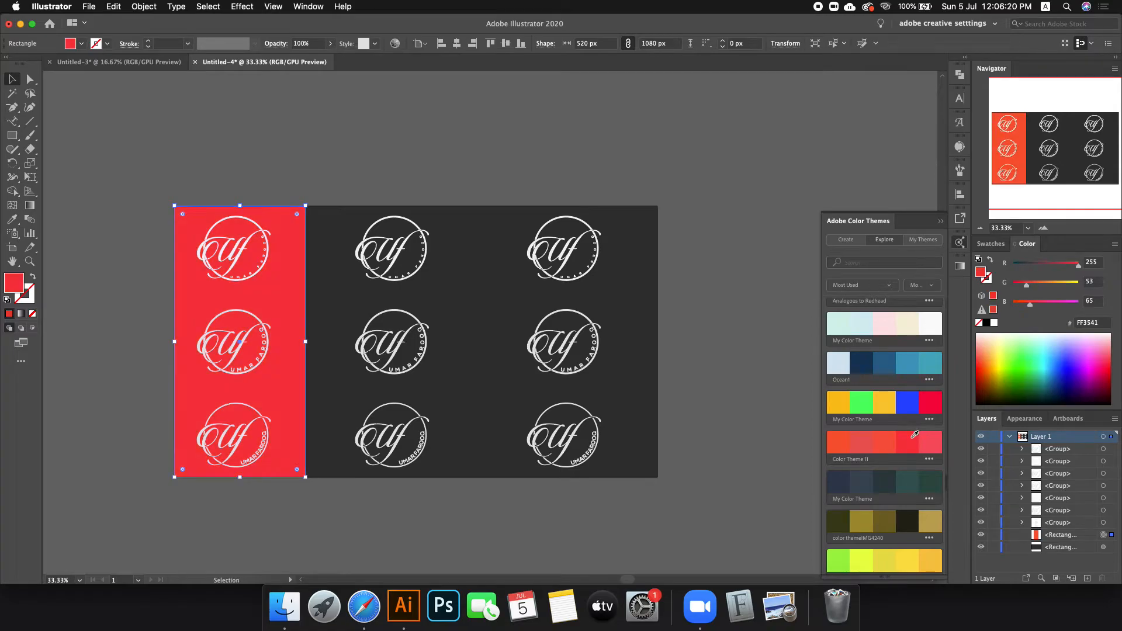
left_click(923, 434)
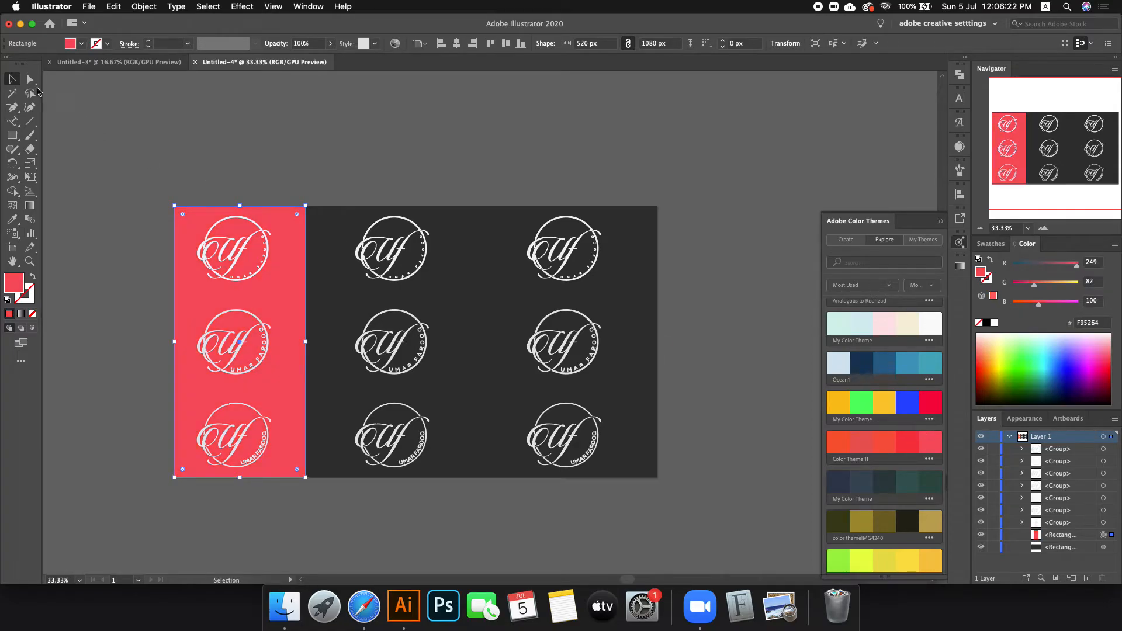
Step: Copy the pink strip behind the middle column, group its three logos and centre them on it
left_click_drag(285, 277, 426, 275)
left_click(411, 268)
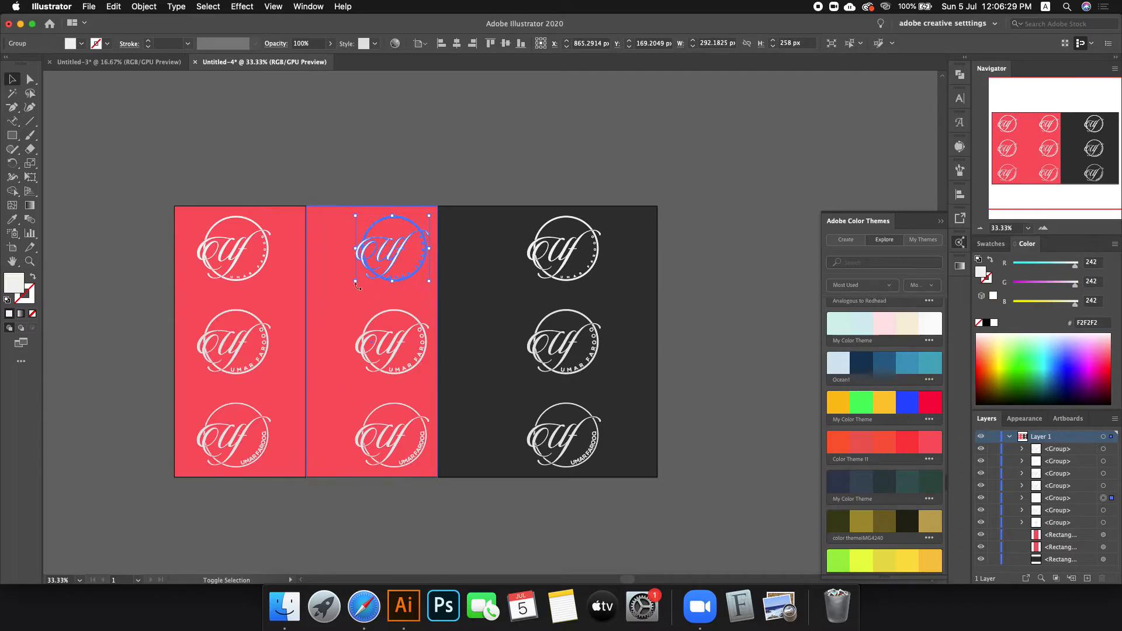
left_click(374, 317, "shift")
left_click(384, 415, "shift")
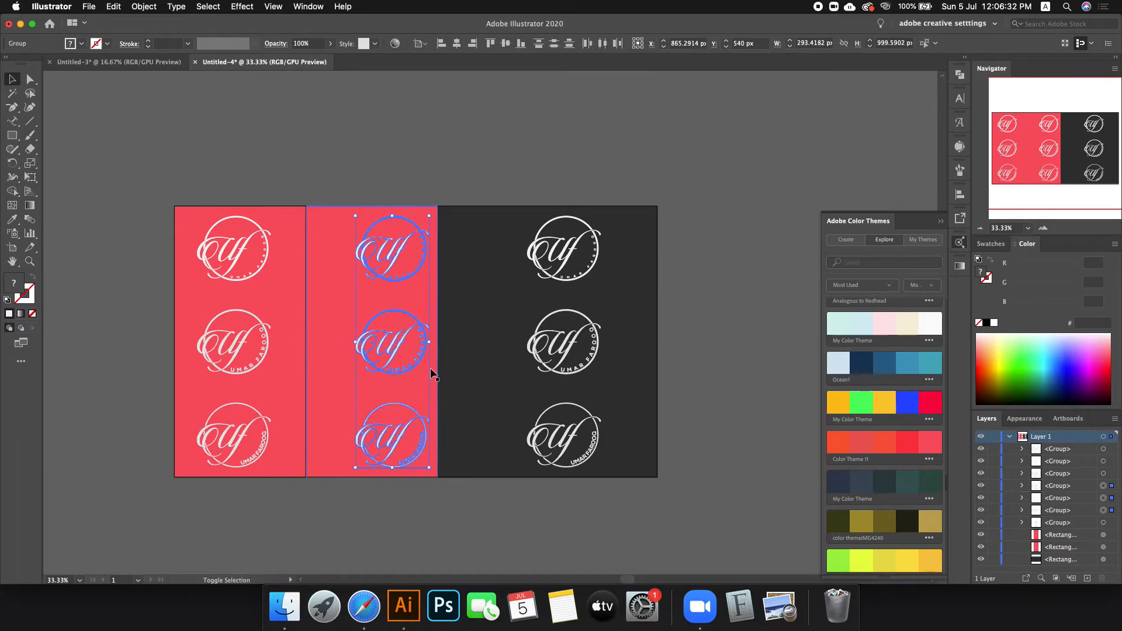
key("super+g")
left_click(321, 363, "shift")
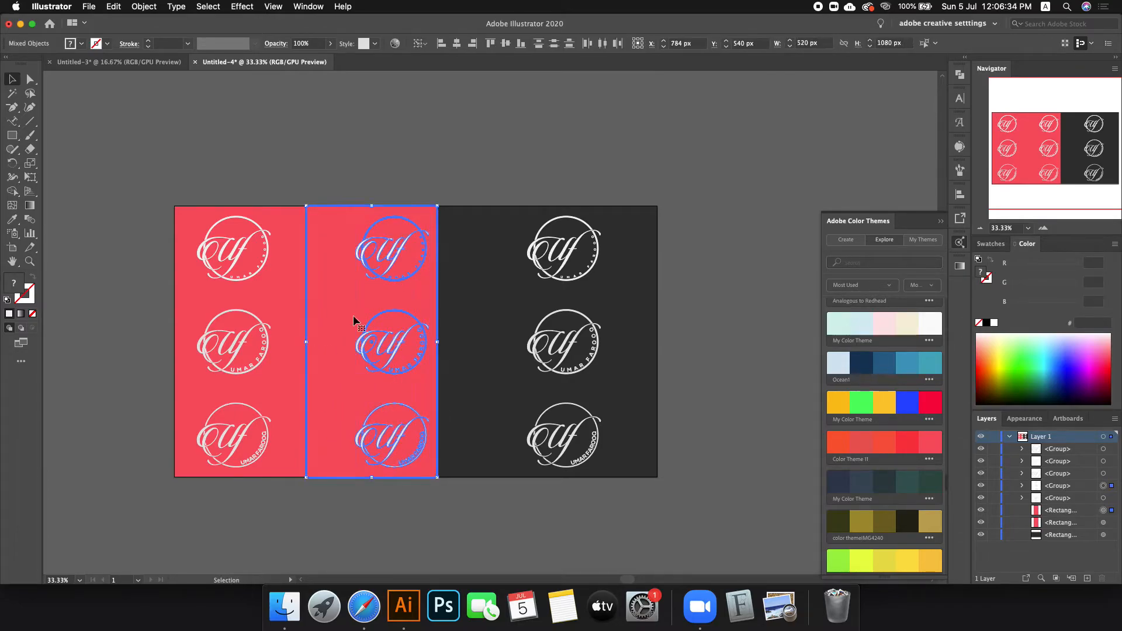
left_click(456, 43)
Step: Fill the middle rectangle with the theme's yellow #FFC217
left_click(408, 115)
left_click(412, 275)
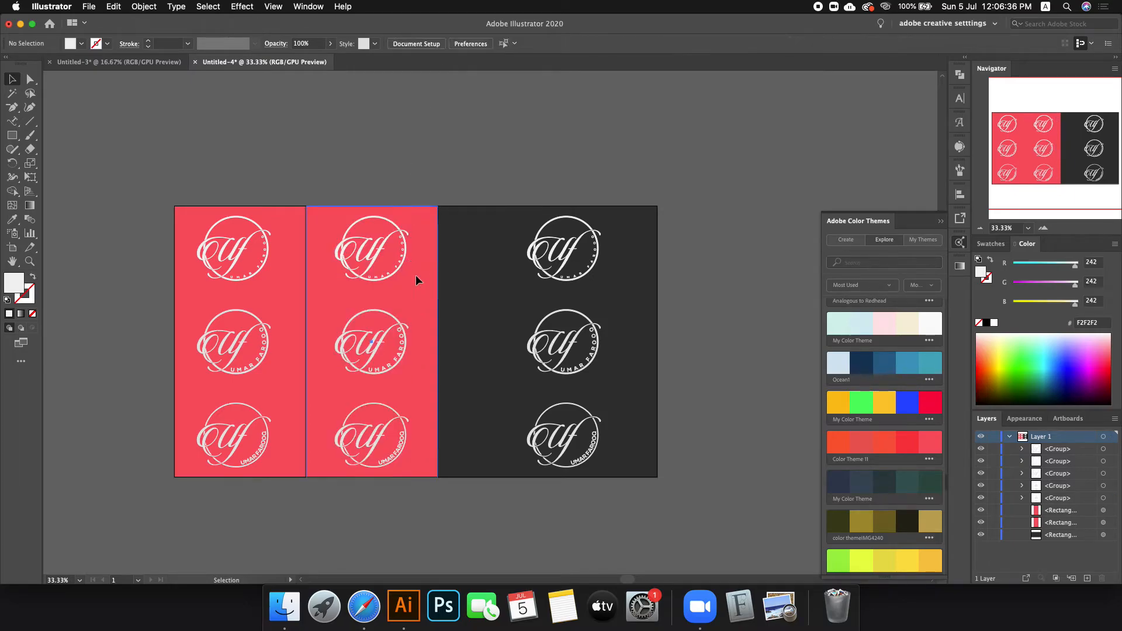
scroll(891, 415, "up", 4)
scroll(891, 412, "down", 3)
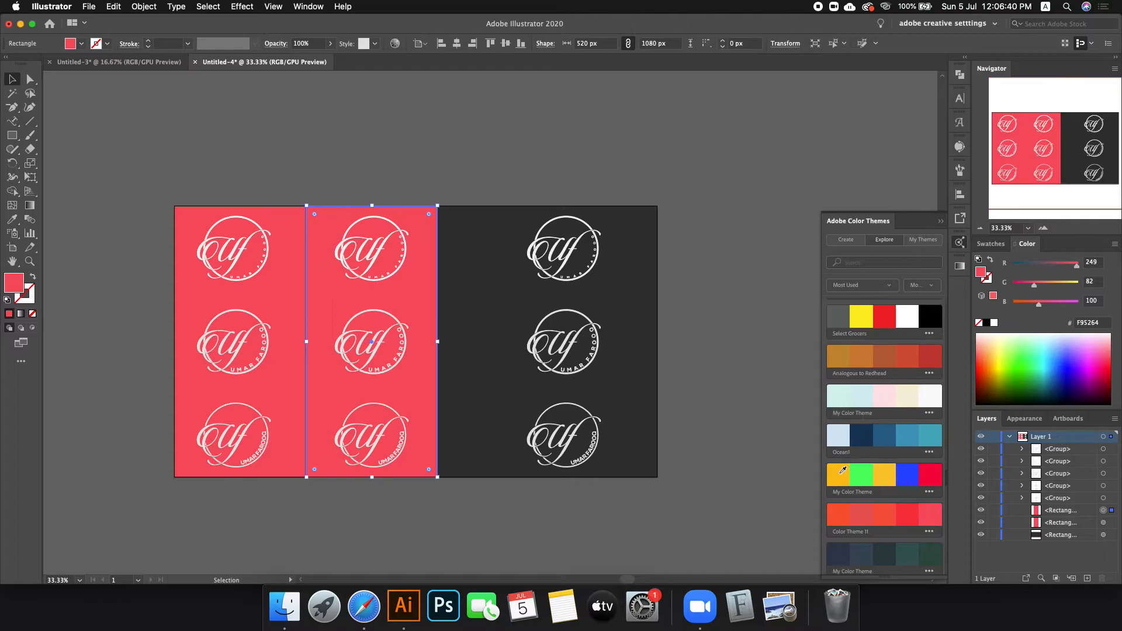
left_click(848, 469)
left_click(497, 172)
Step: Copy the yellow rectangle one column width right and nudge it left to close the gap
key("a")
left_click_drag(416, 293, 548, 294)
left_click_drag(555, 295, 550, 295)
scroll(467, 239, "up", 1)
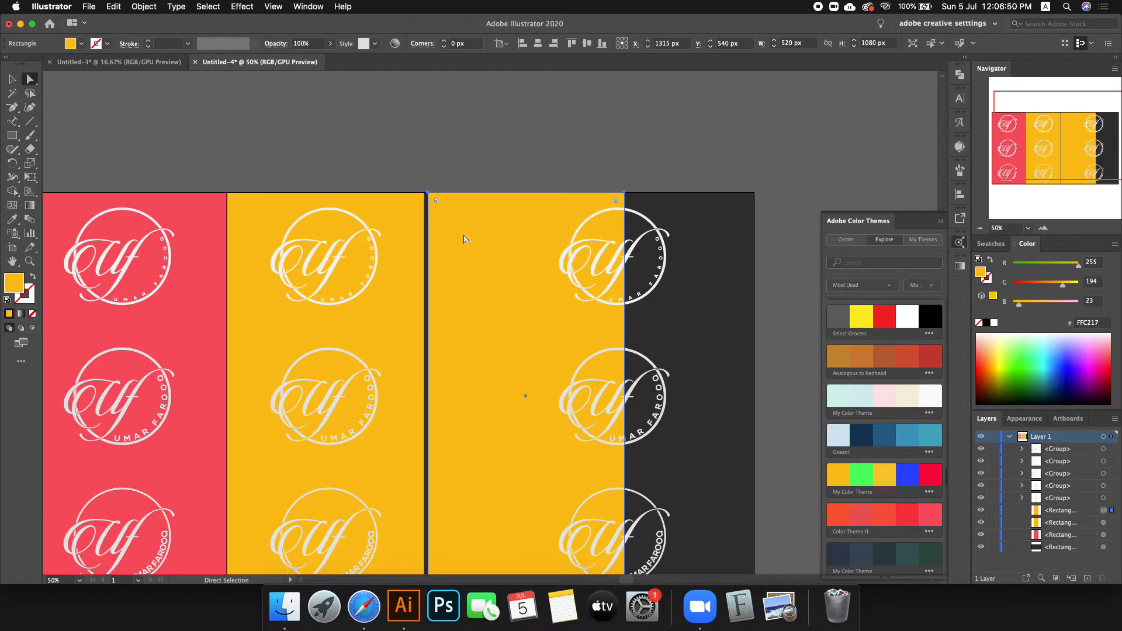
key("Left")
key("Left")
key("Left")
key("Left")
key("Left")
key("Left")
key("Left")
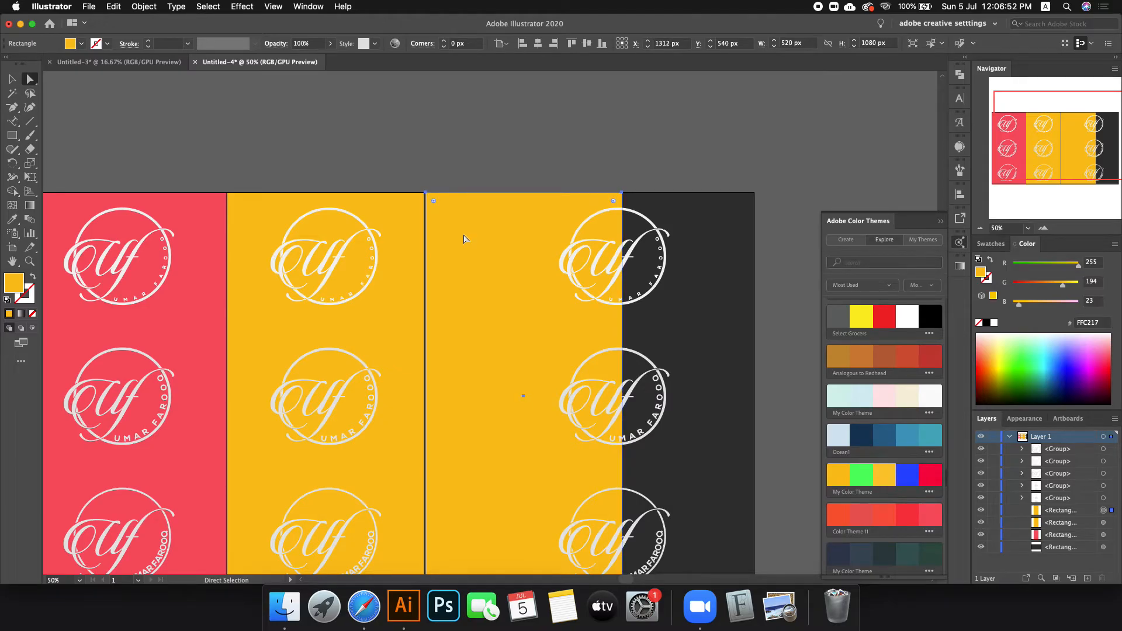
key("Left")
left_click(533, 142)
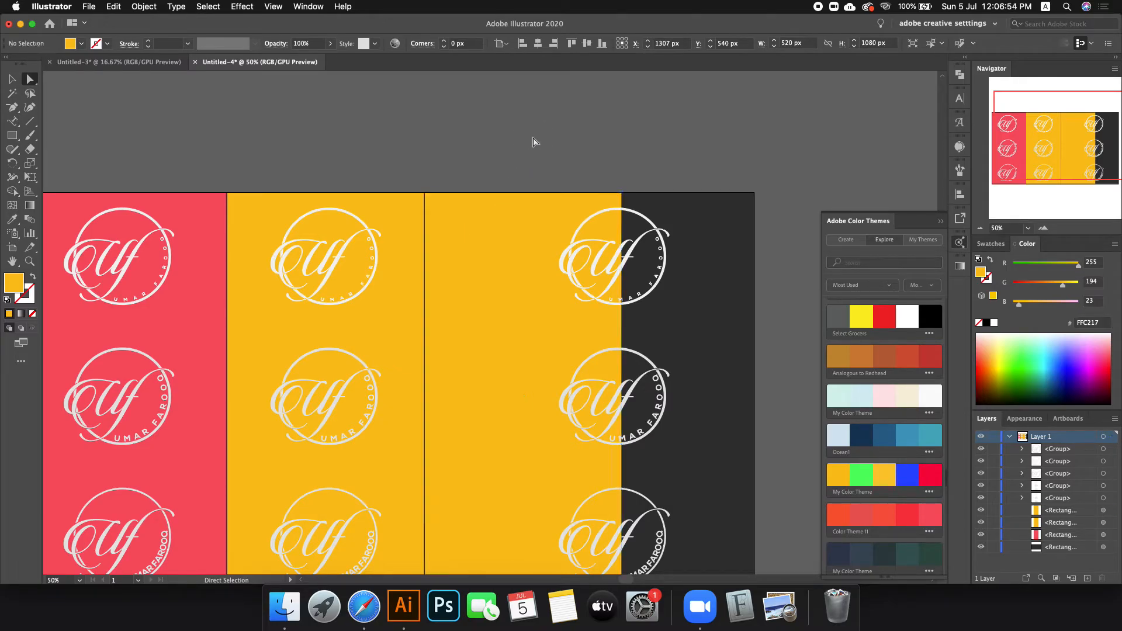
scroll(532, 142, "down", 1)
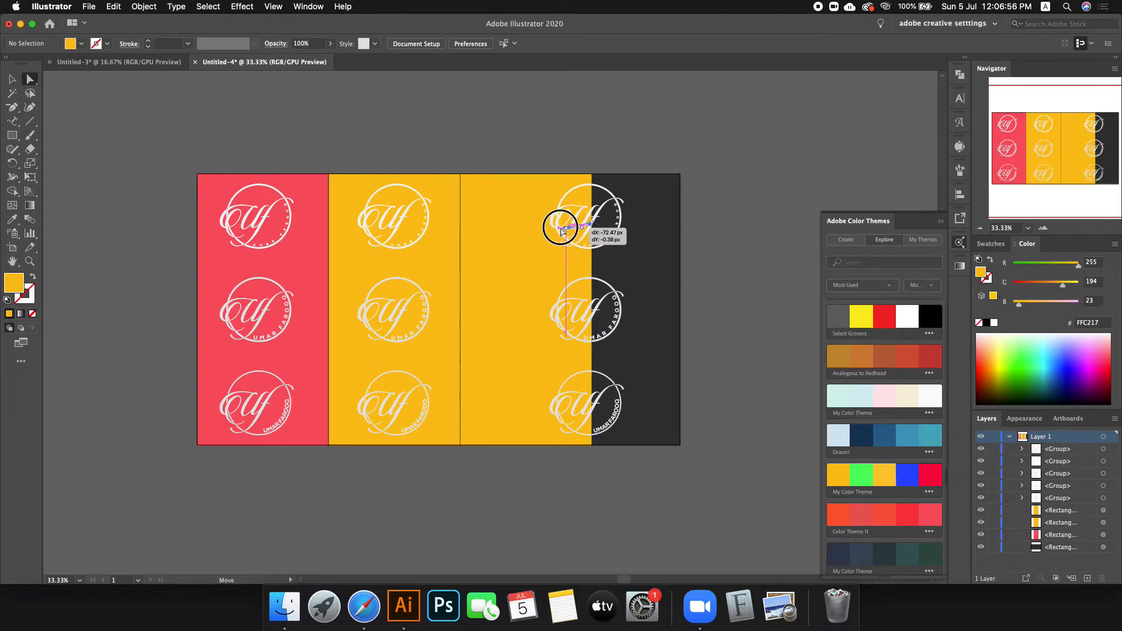
Step: Group the three logos in the right column
left_click(588, 232)
left_click(10, 85)
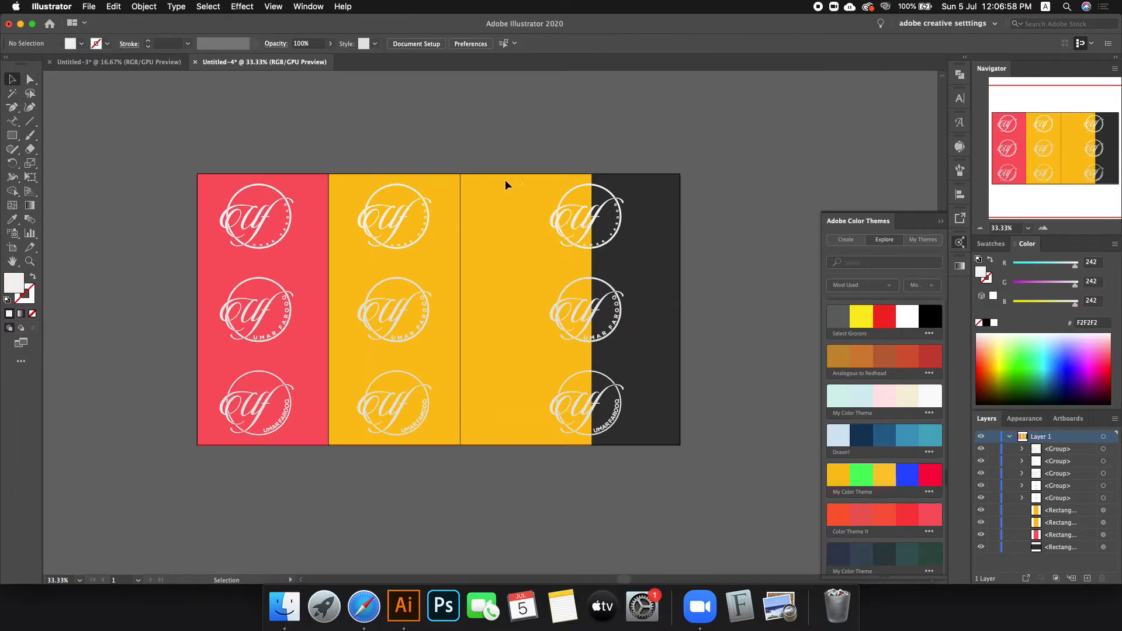
left_click(593, 224)
left_click(597, 312, "shift")
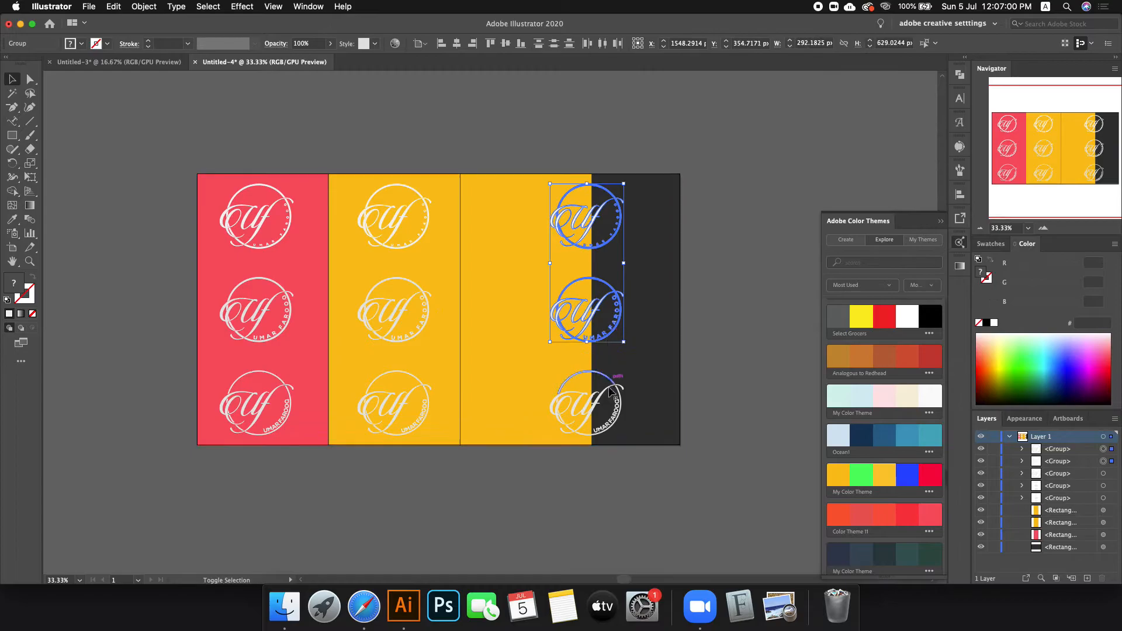
left_click(606, 400, "shift")
key("super+g")
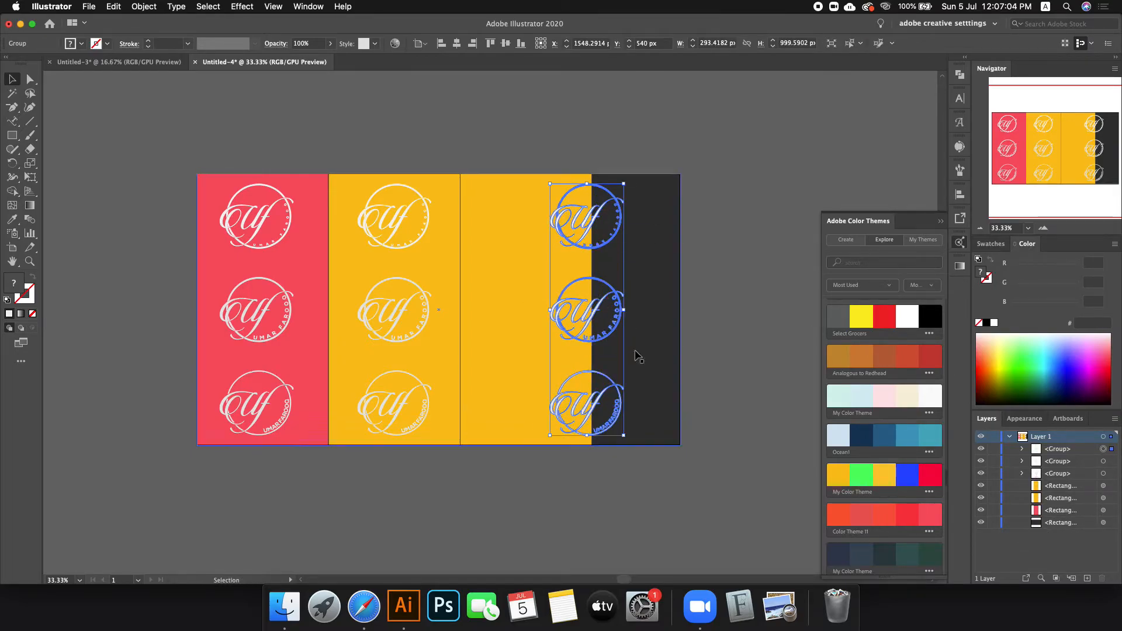
left_click(719, 312)
Step: Move the right logo group onto the third yellow rectangle, then select that rectangle
left_click(599, 319)
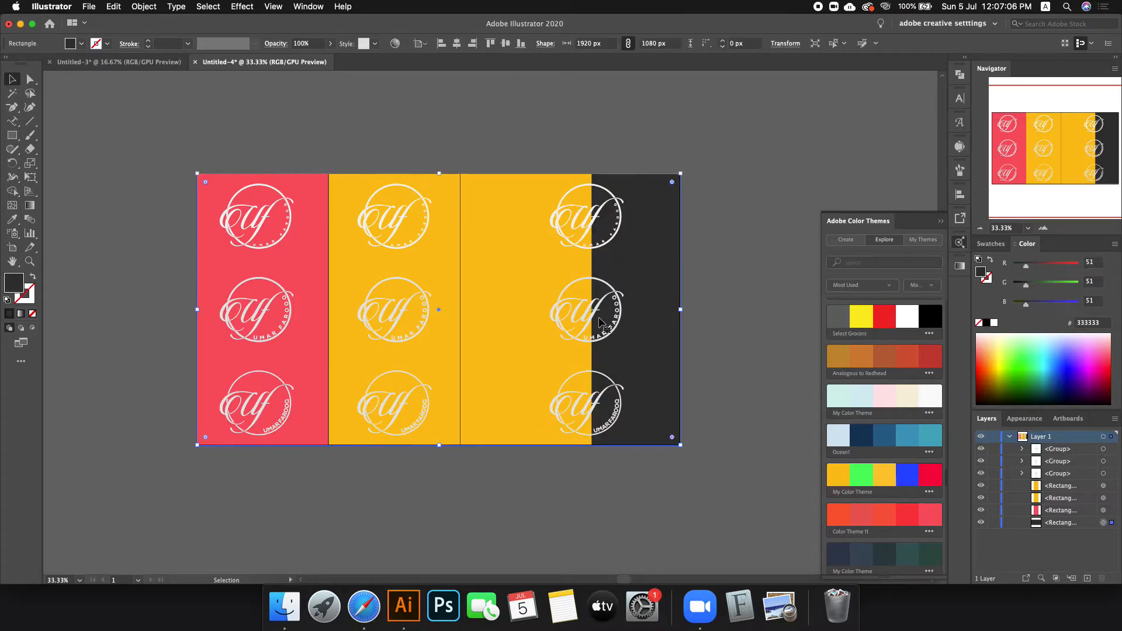
left_click(765, 284)
left_click_drag(579, 306, 529, 305)
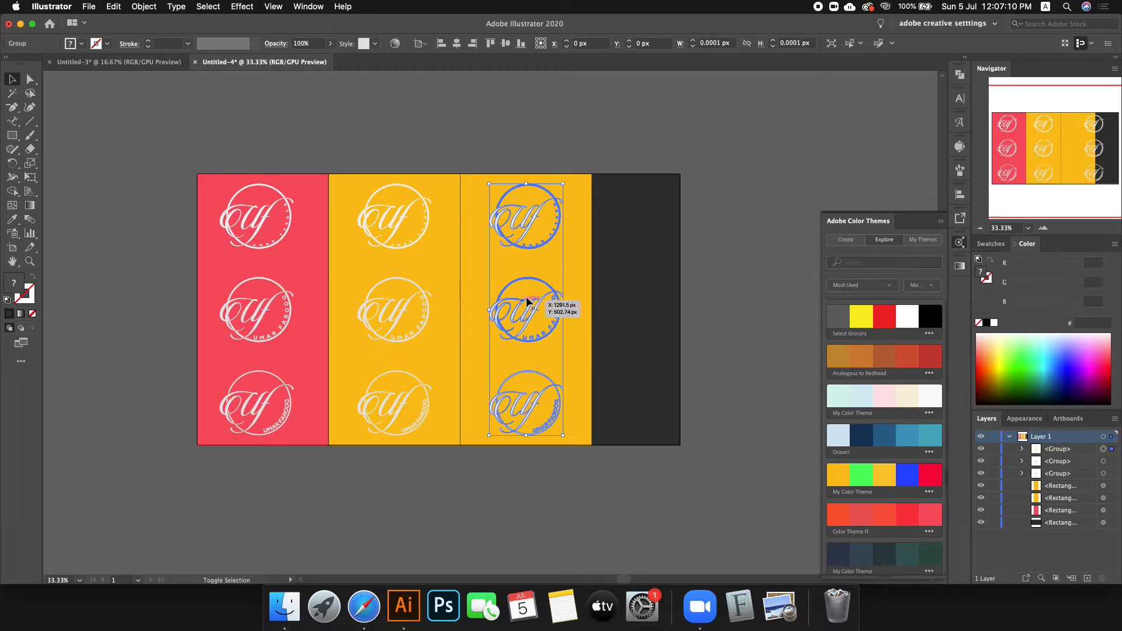
left_click(703, 284)
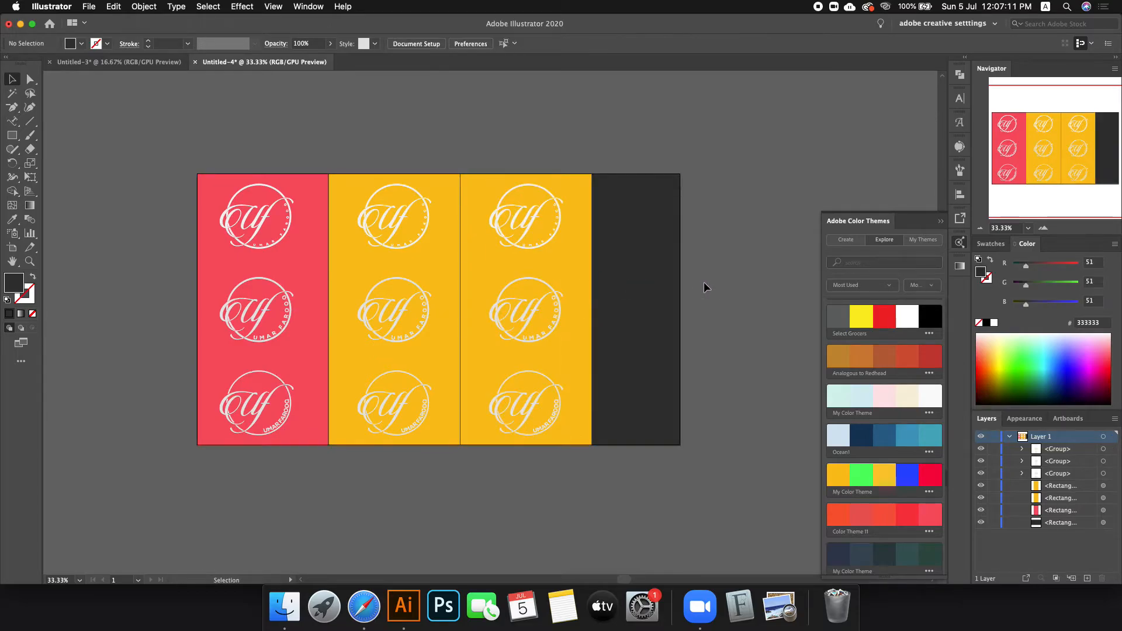
left_click(568, 251)
scroll(908, 474, "down", 1)
scroll(907, 474, "down", 3)
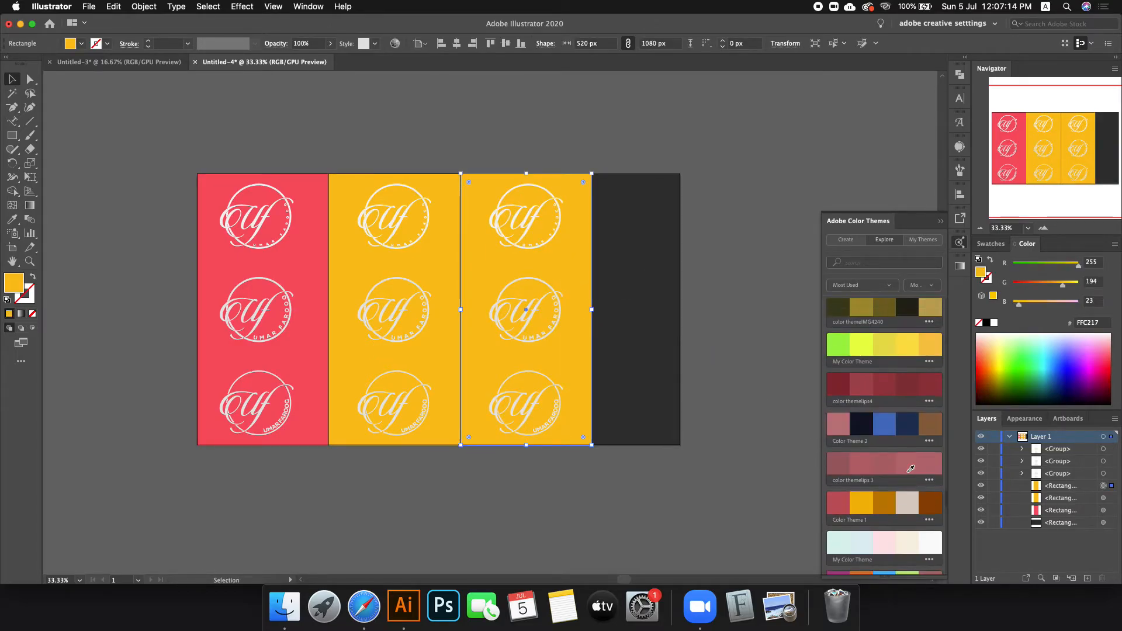
Step: Recolour the third column light blue #03658C from the Ocean1 theme
left_click(888, 374)
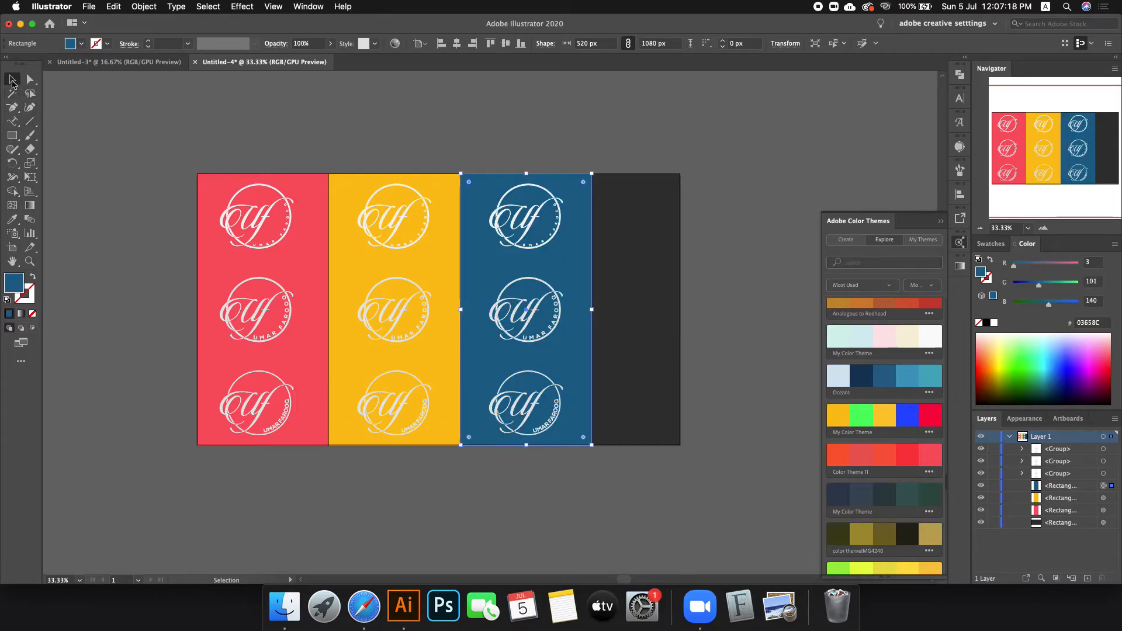
left_click(865, 374)
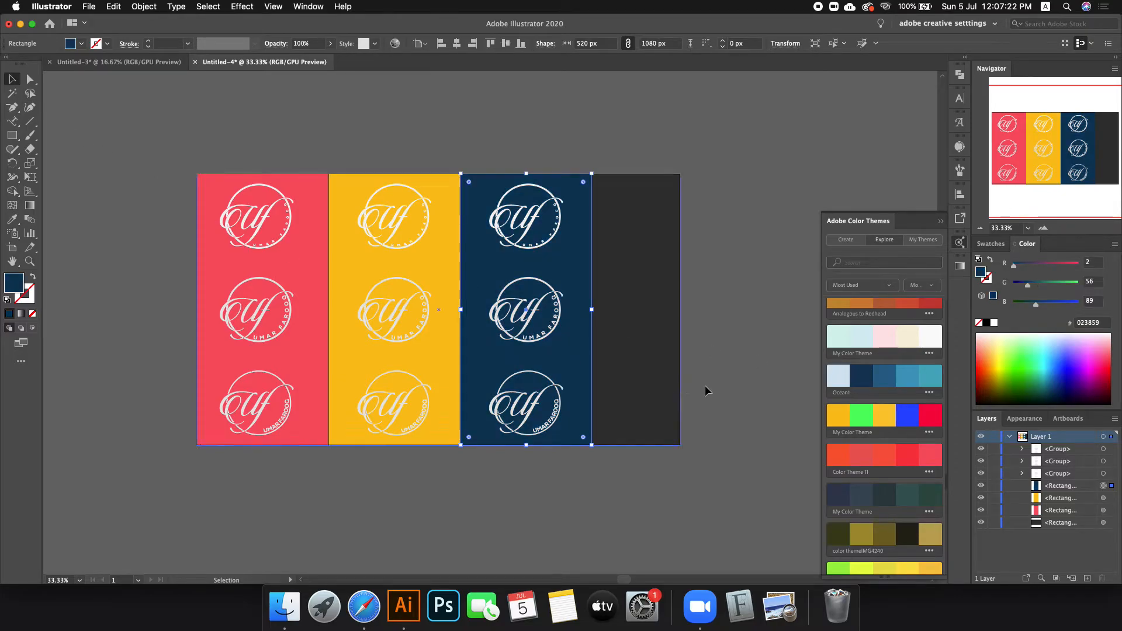
left_click(898, 381)
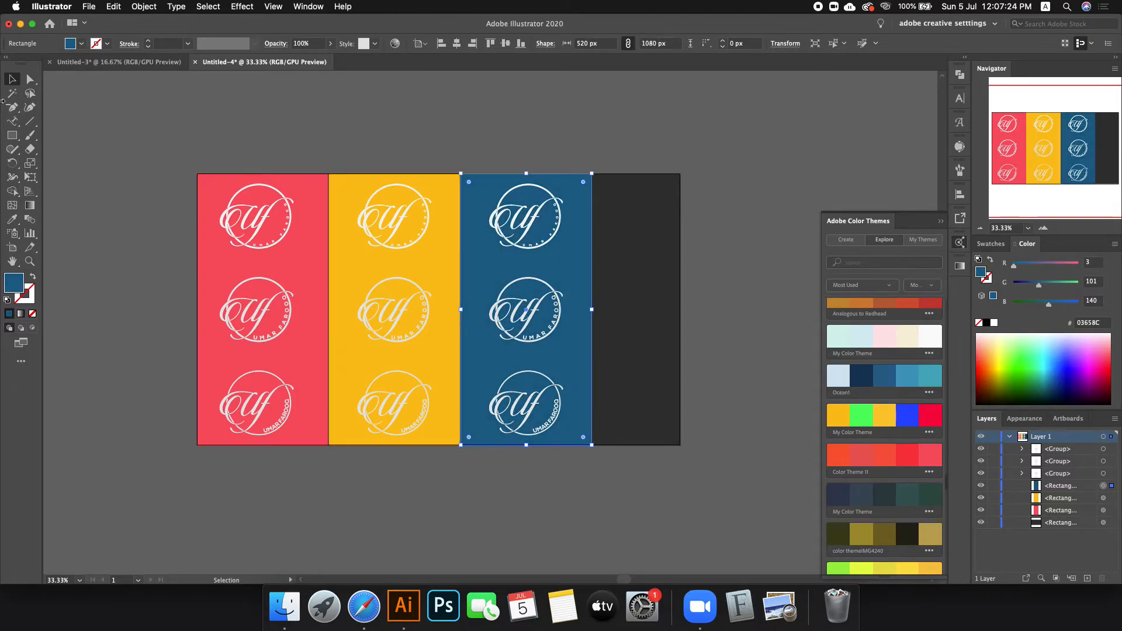
left_click(144, 111)
Step: Copy the blue rectangle beside it and fill the copy with green #84DCA9
left_click_drag(582, 228, 713, 227)
scroll(638, 275, "up", 6)
left_click_drag(608, 287, 599, 286)
scroll(602, 289, "down", 7)
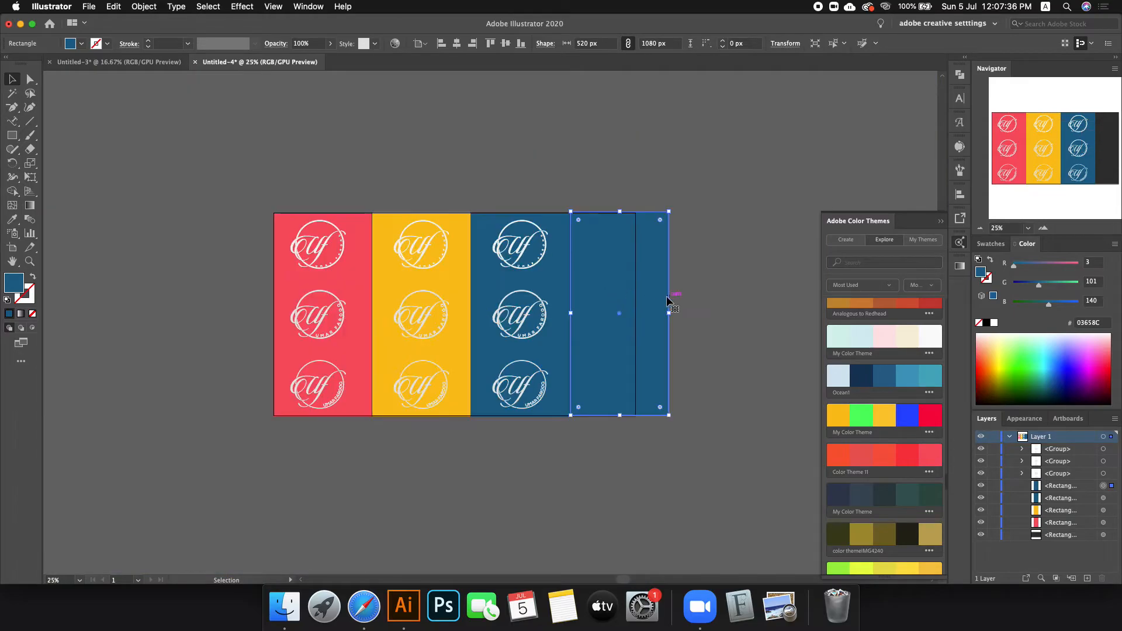
scroll(668, 305, "up", 1)
scroll(900, 416, "down", 10)
scroll(896, 421, "down", 8)
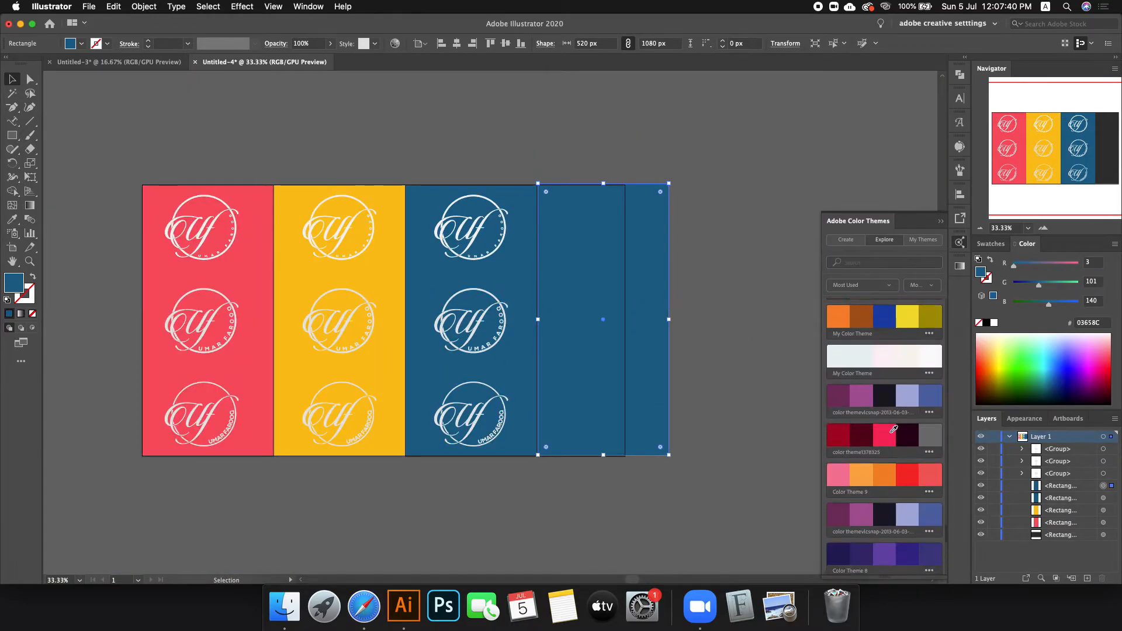
scroll(887, 430, "down", 3)
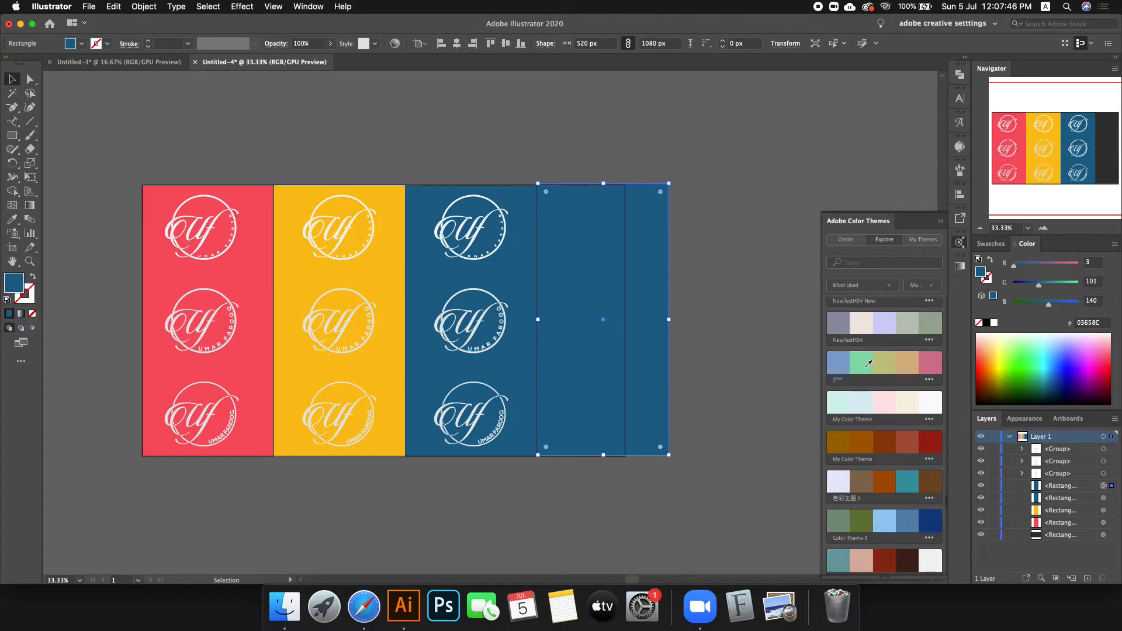
left_click(868, 363)
Step: Copy the logo column onto the green strip and align the green rectangle's bottom edge
left_click(292, 121)
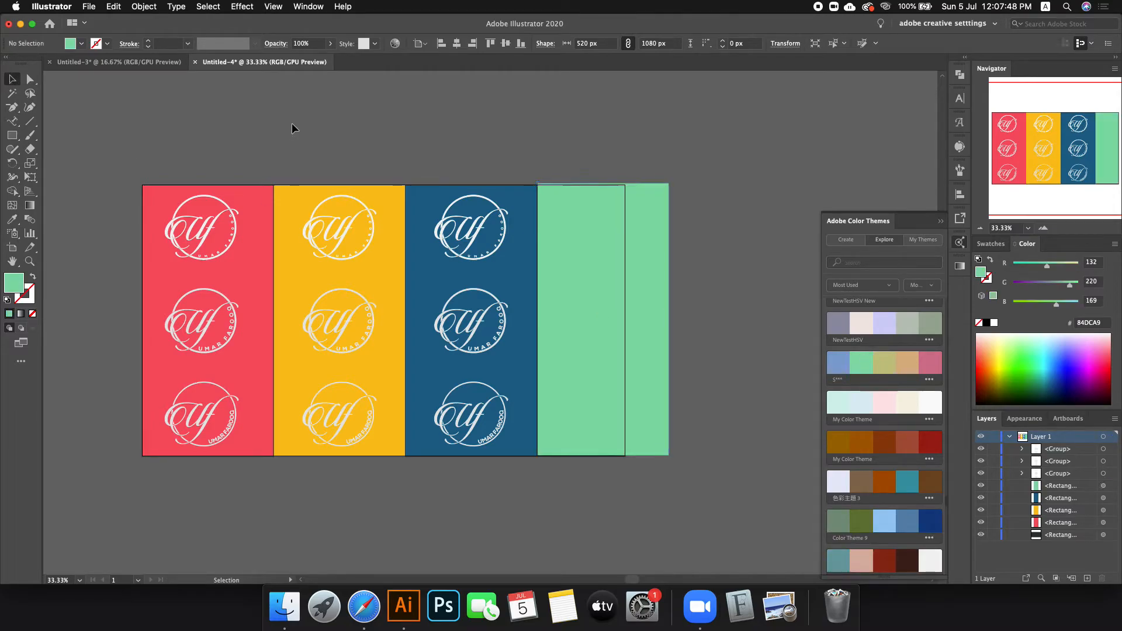
left_click_drag(466, 240, 603, 243)
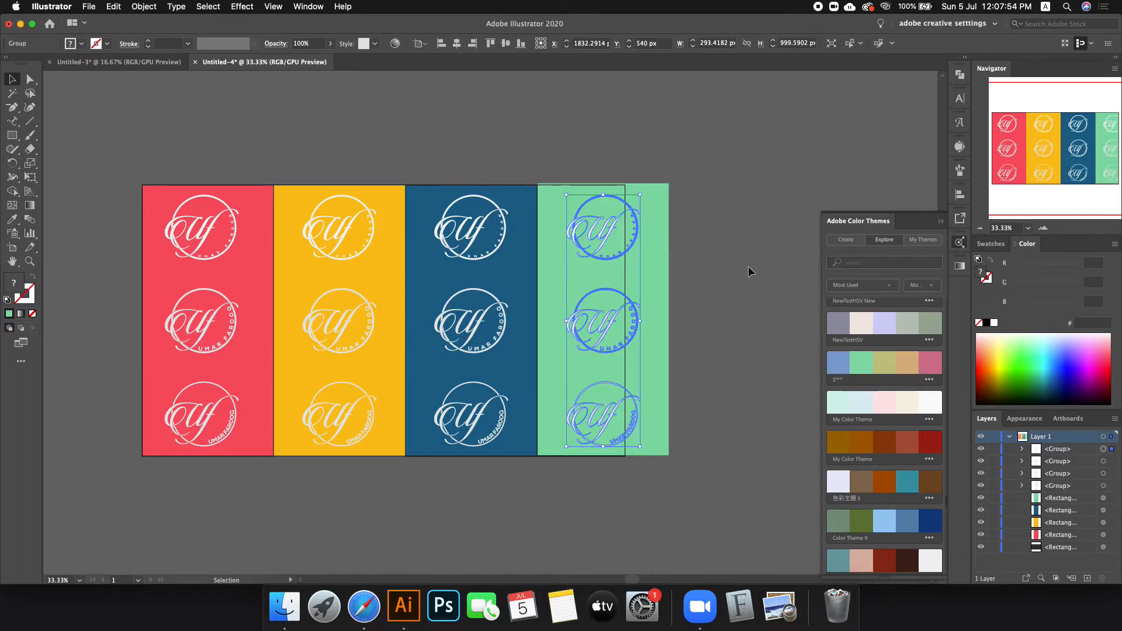
left_click(666, 291)
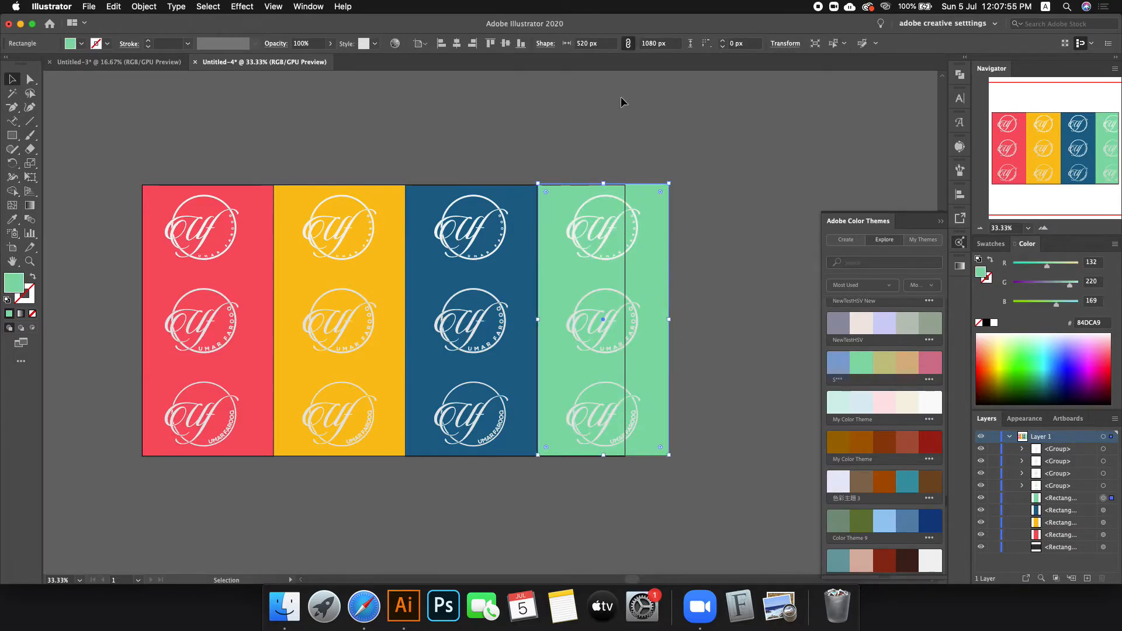
left_click(519, 47)
left_click(642, 162)
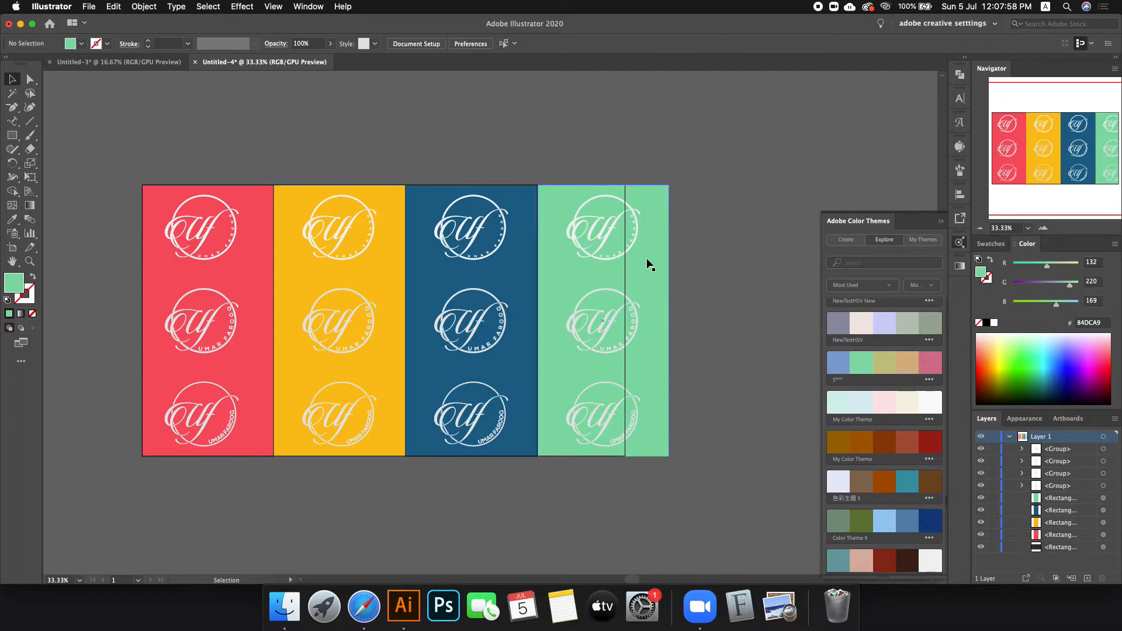
Step: Drag the artboard's right edge to the green column, widening it to 2092×1080 px
scroll(632, 280, "up", 3)
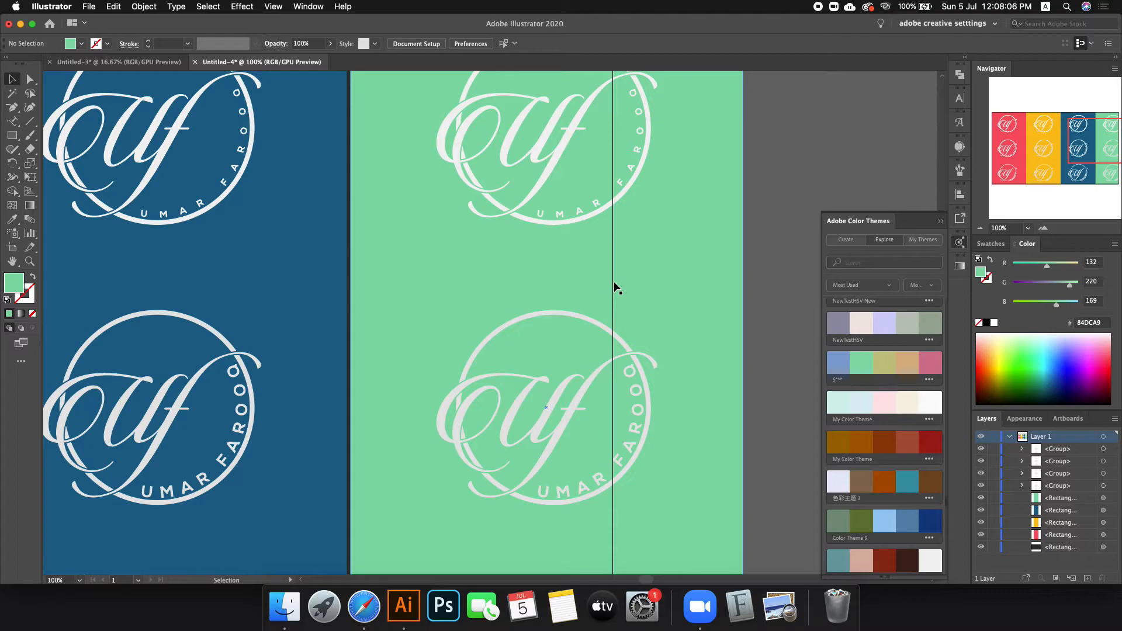
left_click(12, 247)
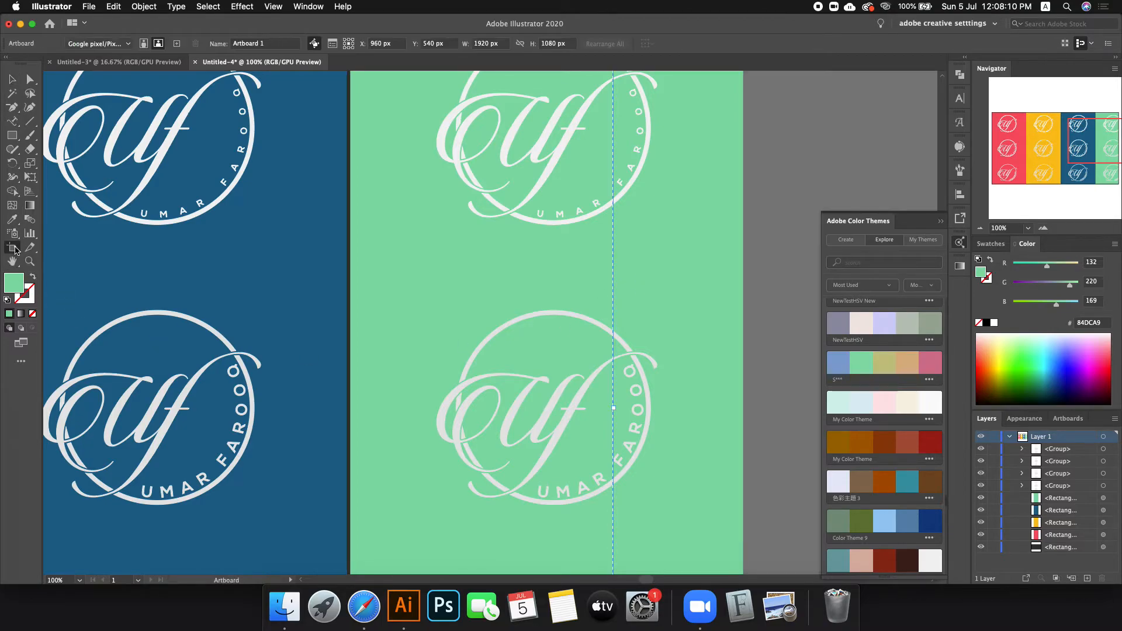
key("super+minus")
key("super+minus")
key("super+minus")
left_click_drag(613, 337, 657, 339)
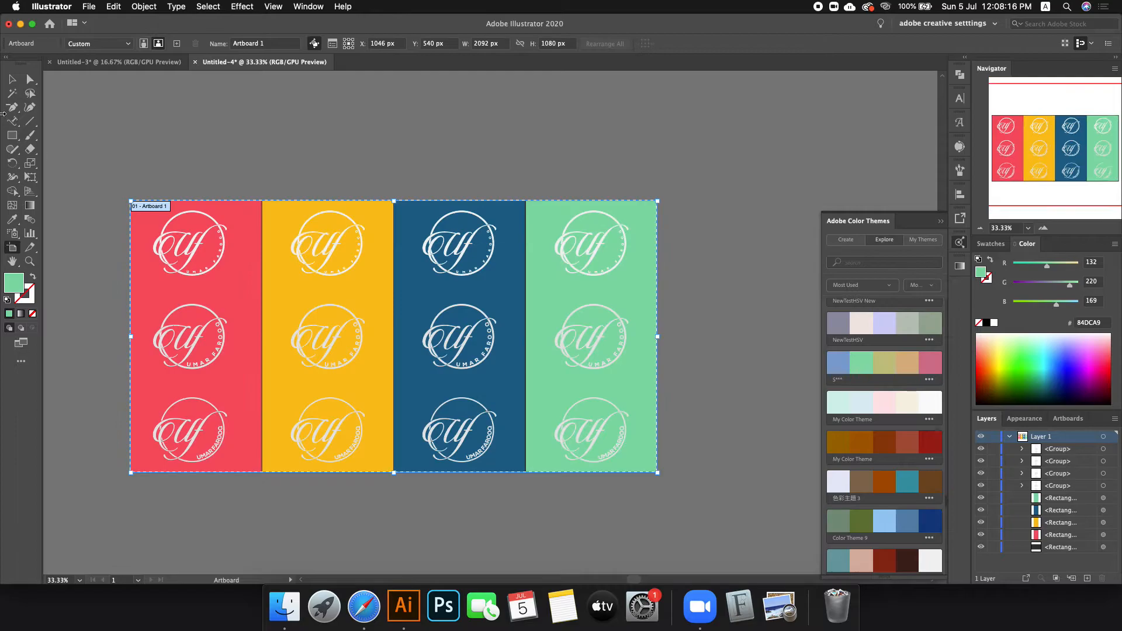
left_click(13, 77)
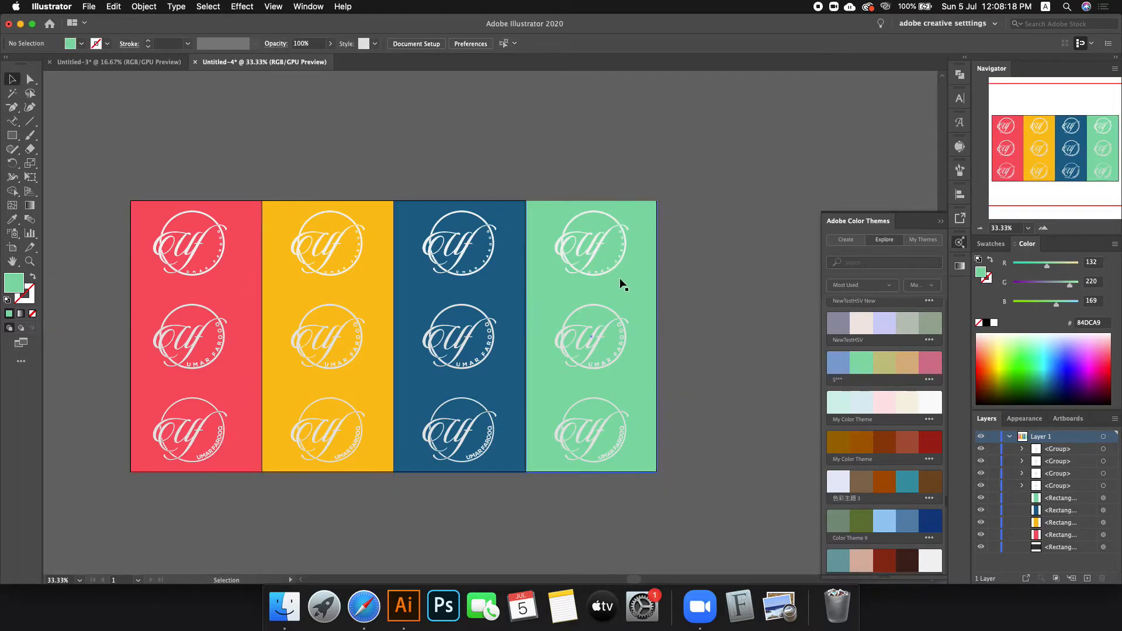
Step: Ungroup the red column's logos into separate badges
left_click(586, 244)
left_click(541, 216, "shift")
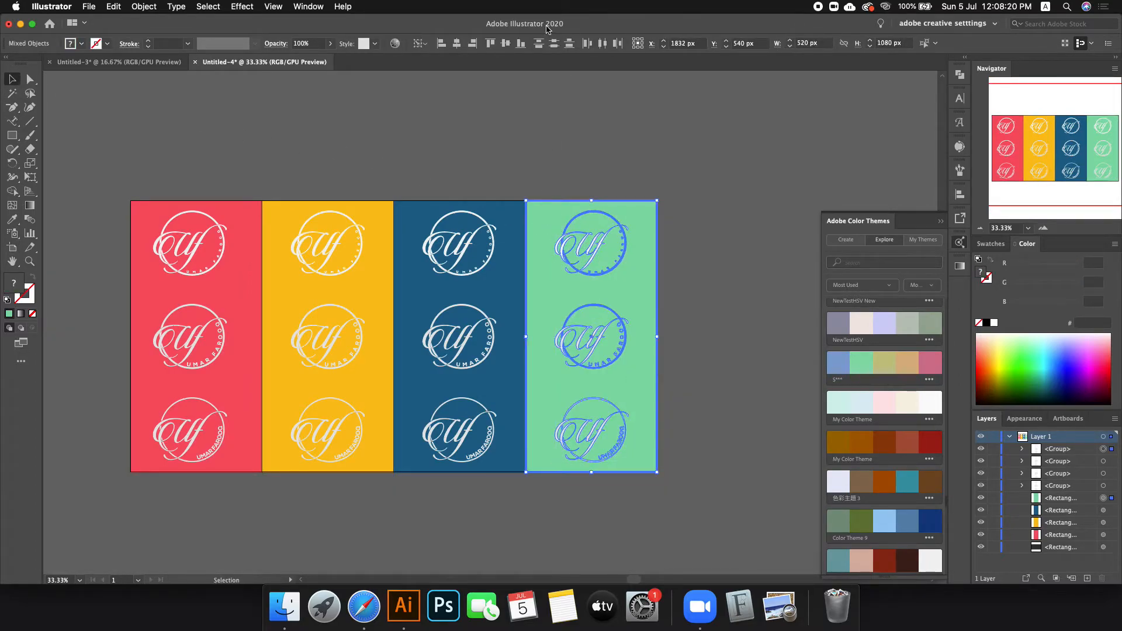
left_click(624, 141)
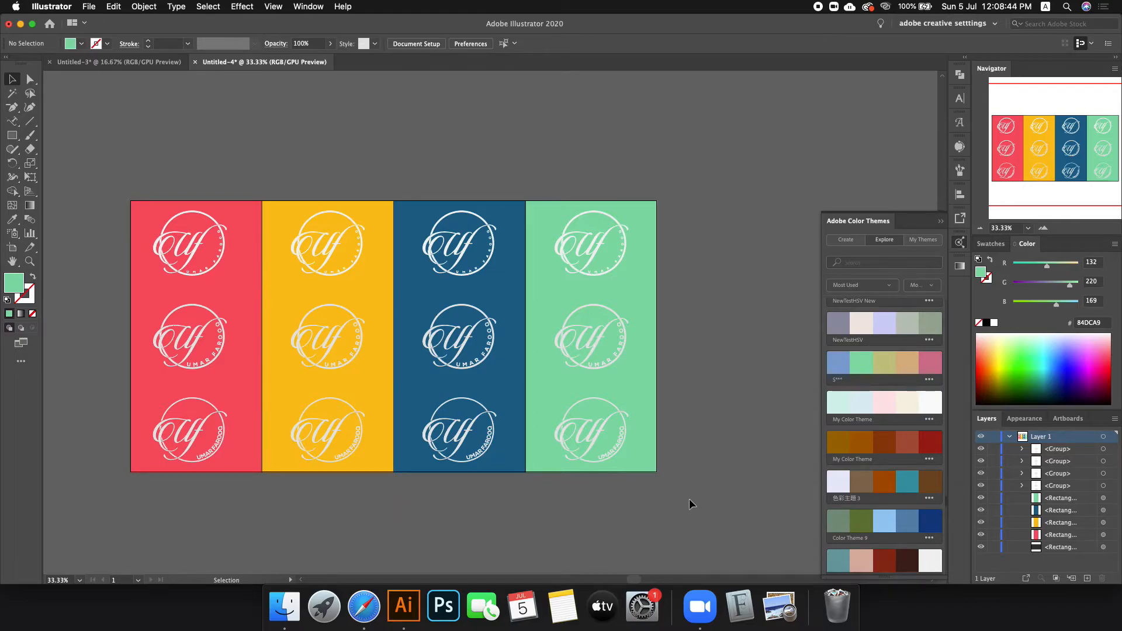
left_click(194, 353)
key("shift+super+g")
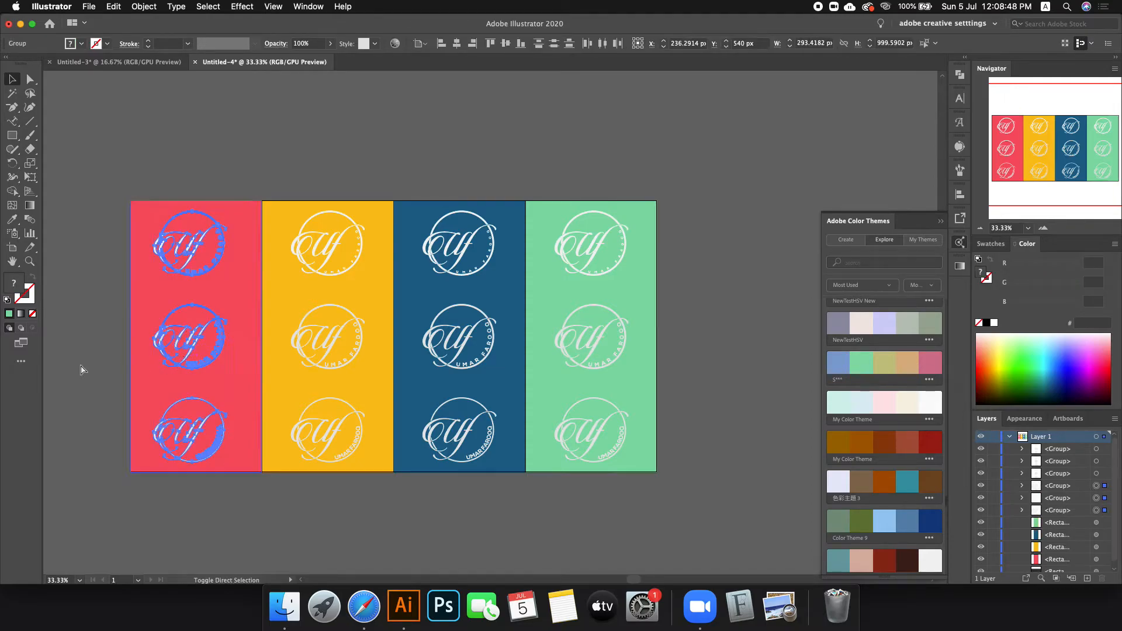
Step: Ungroup the yellow column's logos, then select all and clear the selection
left_click(75, 334)
left_click(313, 334)
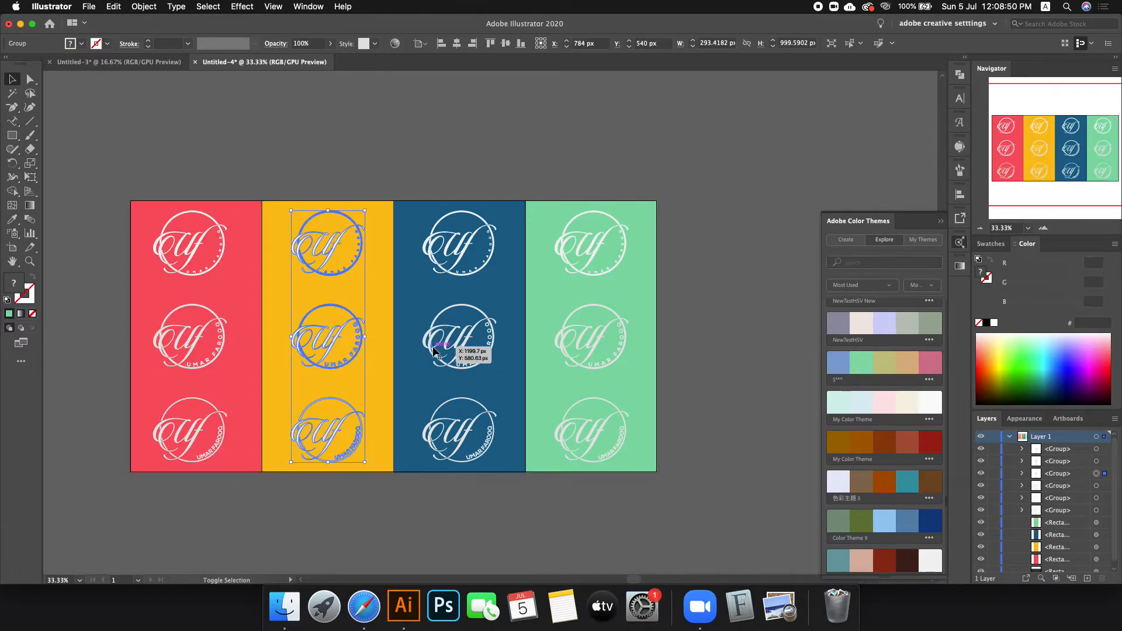
key("shift+super+g")
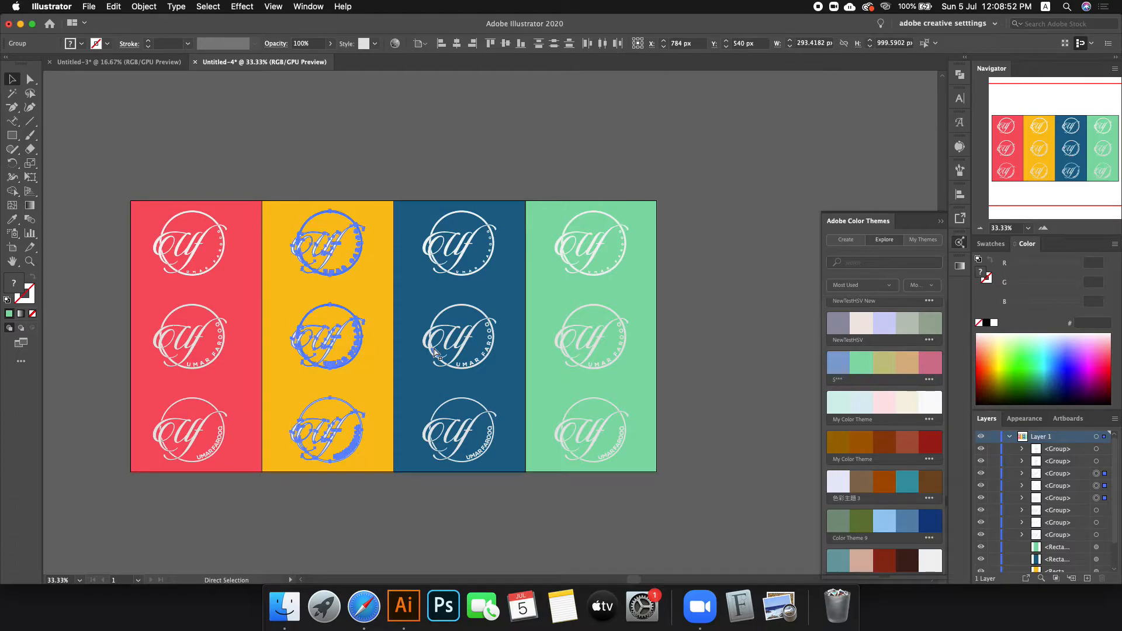
key("super+a")
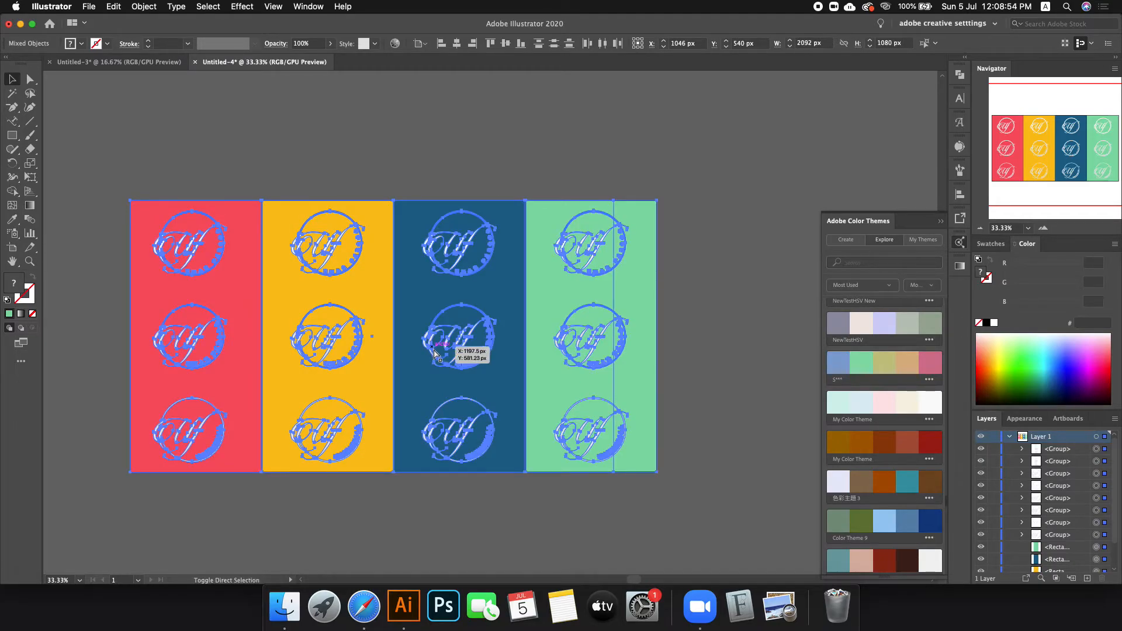
left_click(724, 362)
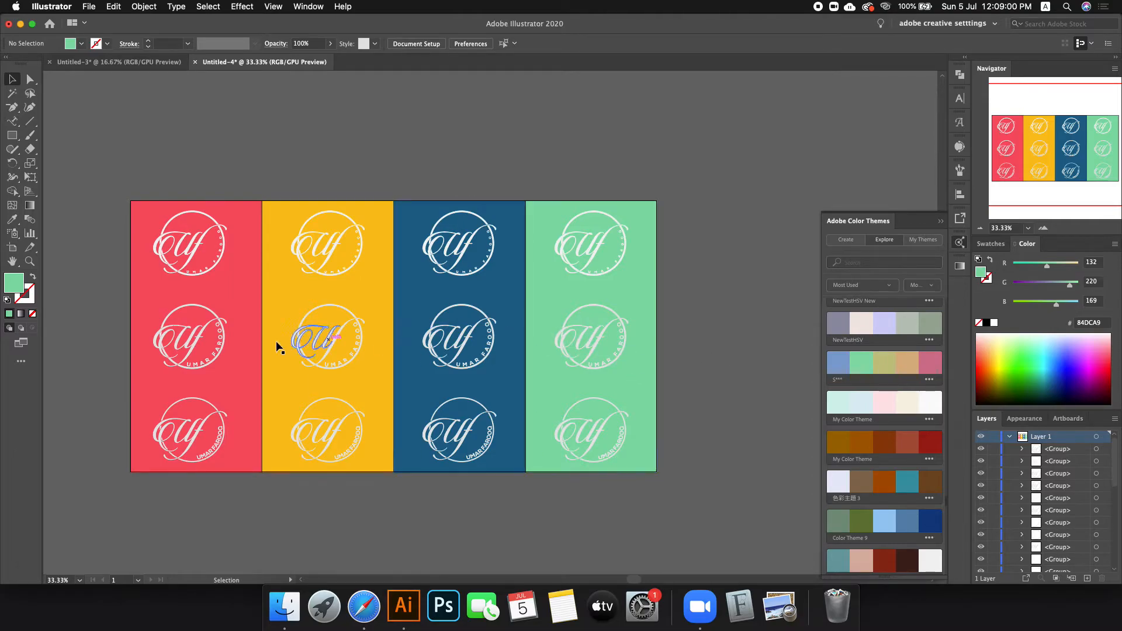
Step: Select objects across all four panels, undoing an accidental move of the background rectangles
left_click(215, 351)
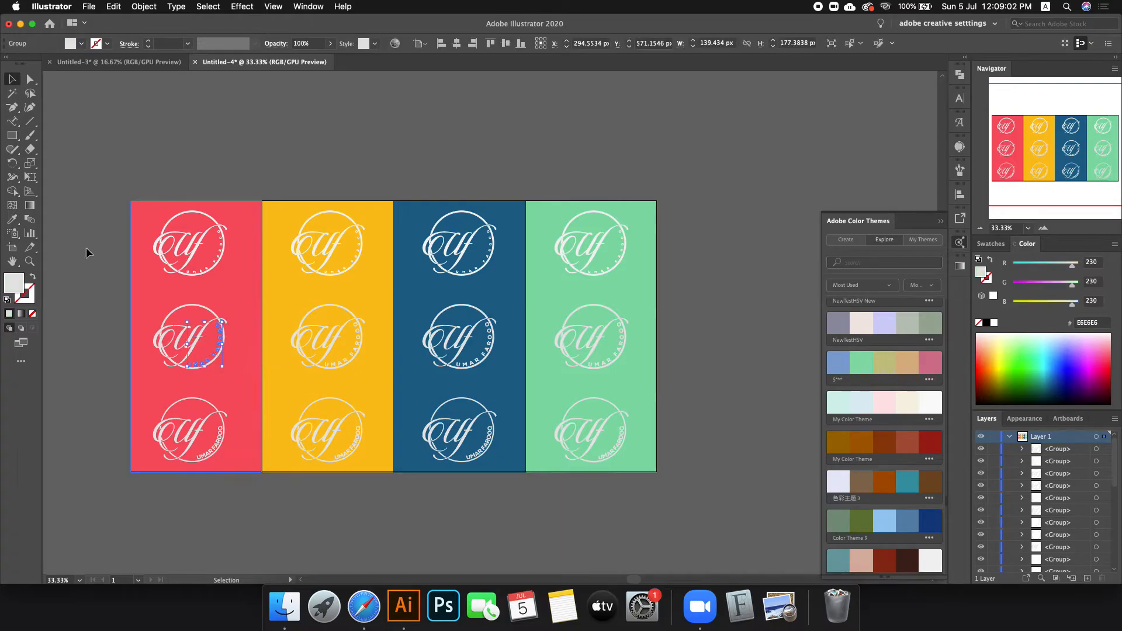
left_click_drag(65, 296, 747, 285)
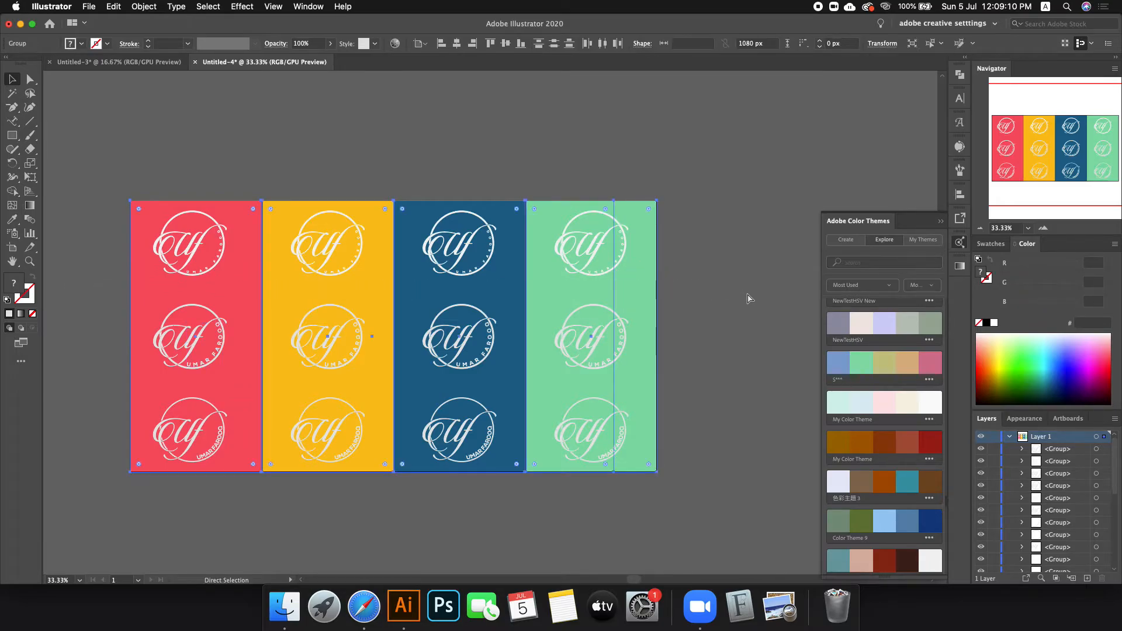
key("v")
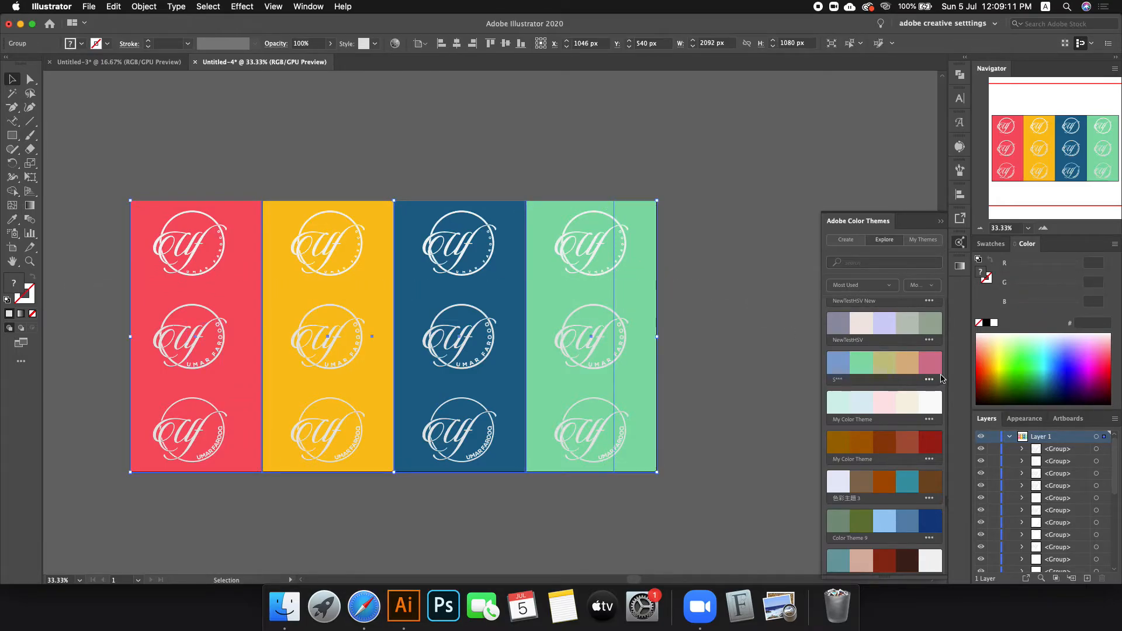
left_click(713, 268)
left_click_drag(656, 273, 621, 144)
key("super+z")
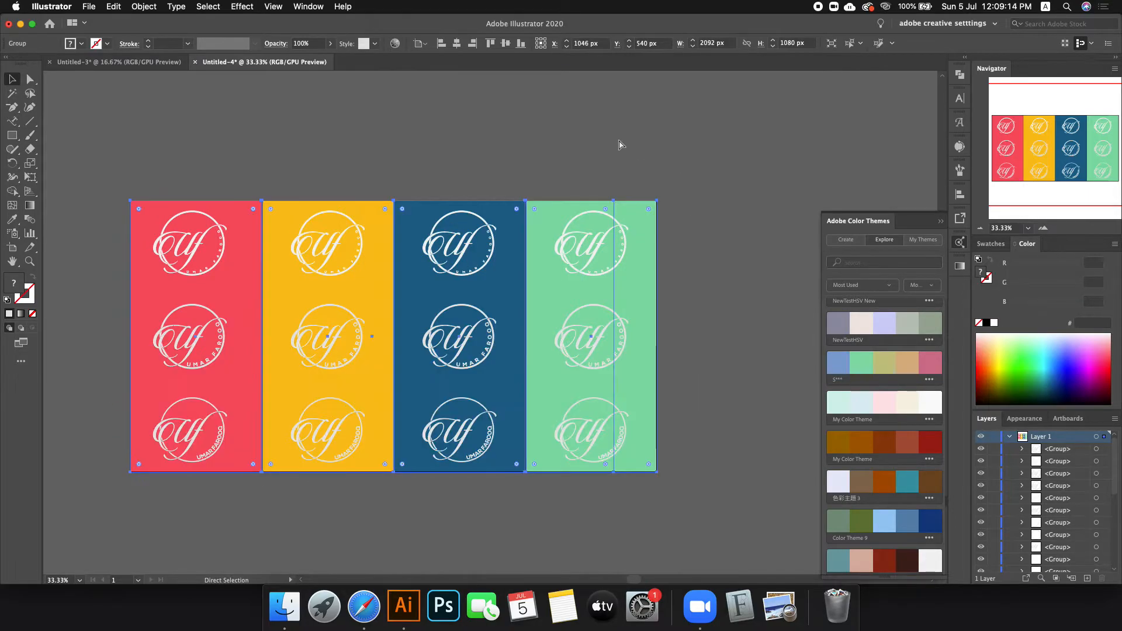
left_click(618, 149)
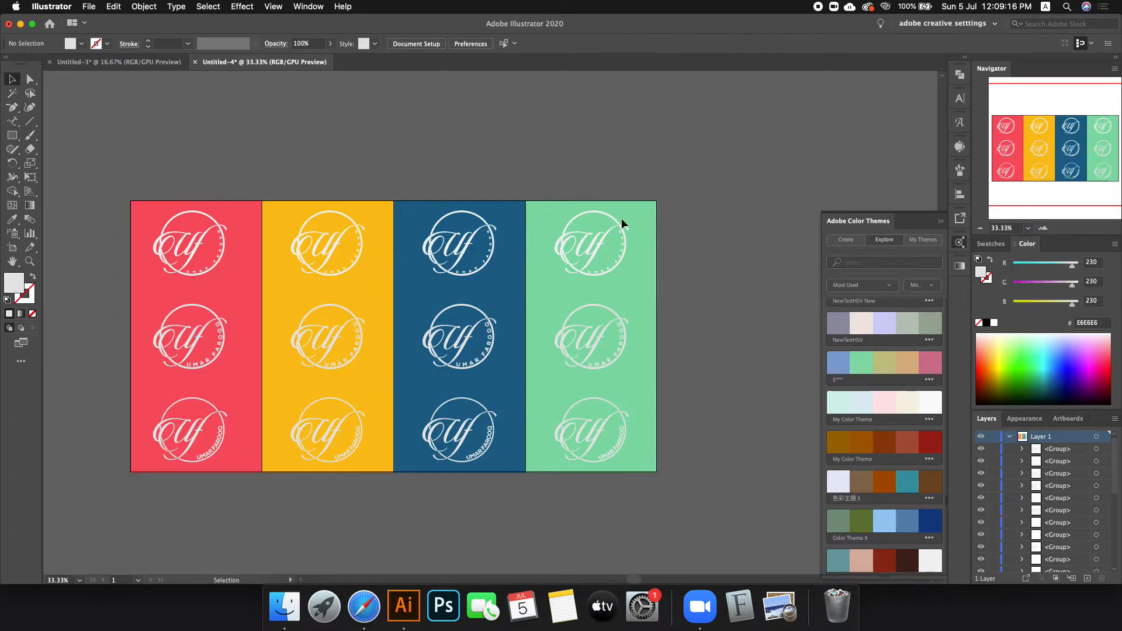
left_click_drag(639, 241, 638, 197)
Step: Convert the middle logo text to outlines and select the middle logos on the panels
left_click(195, 338)
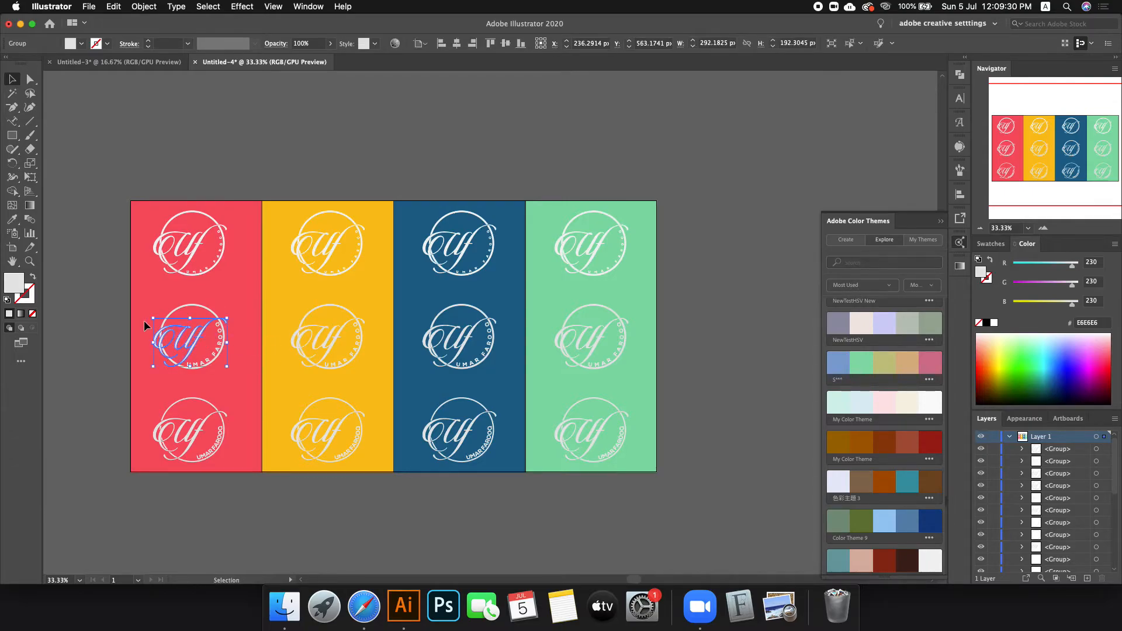
scroll(144, 320, "up", 1)
key("super+shift+o")
left_click_drag(349, 282, 494, 416)
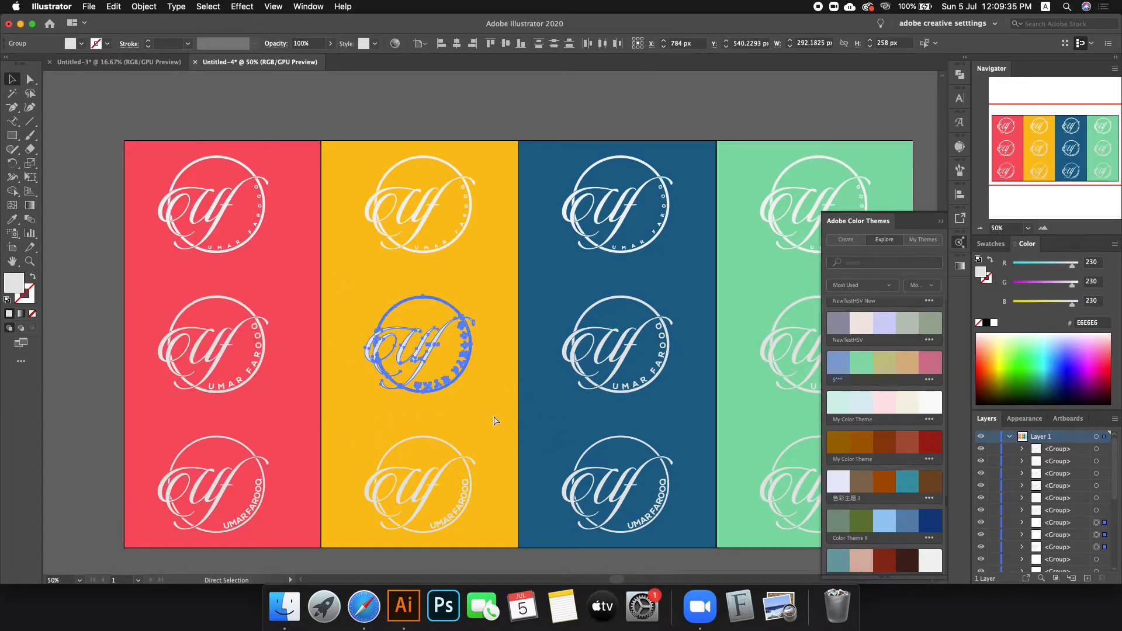
left_click(666, 386)
key("super+space")
scroll(385, 361, "down", 3)
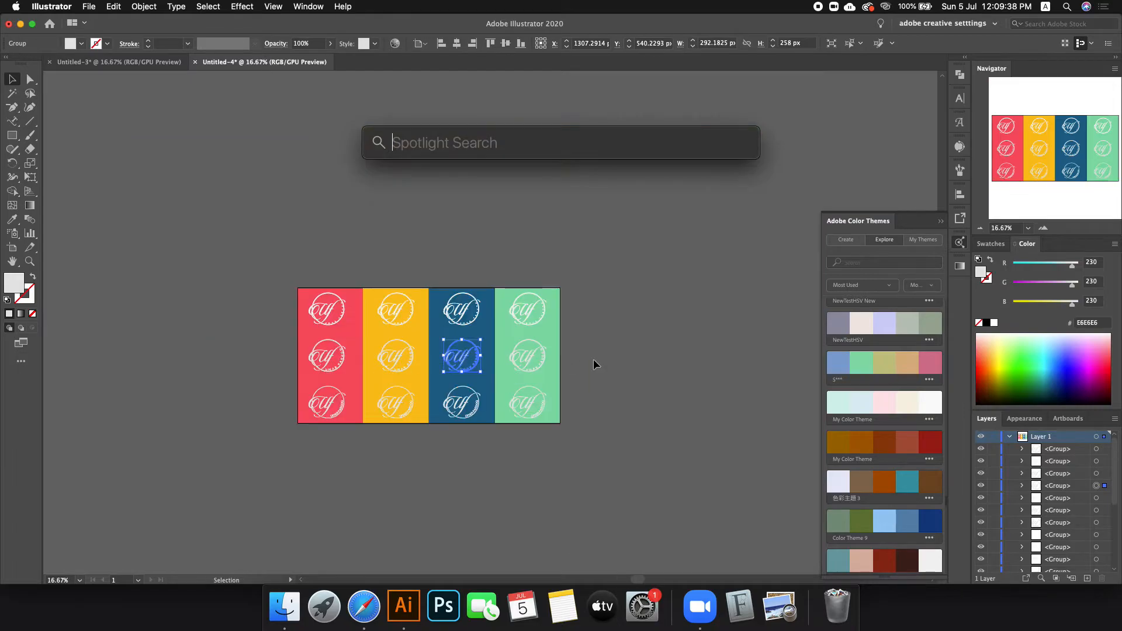
scroll(581, 360, "up", 3)
left_click(506, 332)
left_click(350, 328)
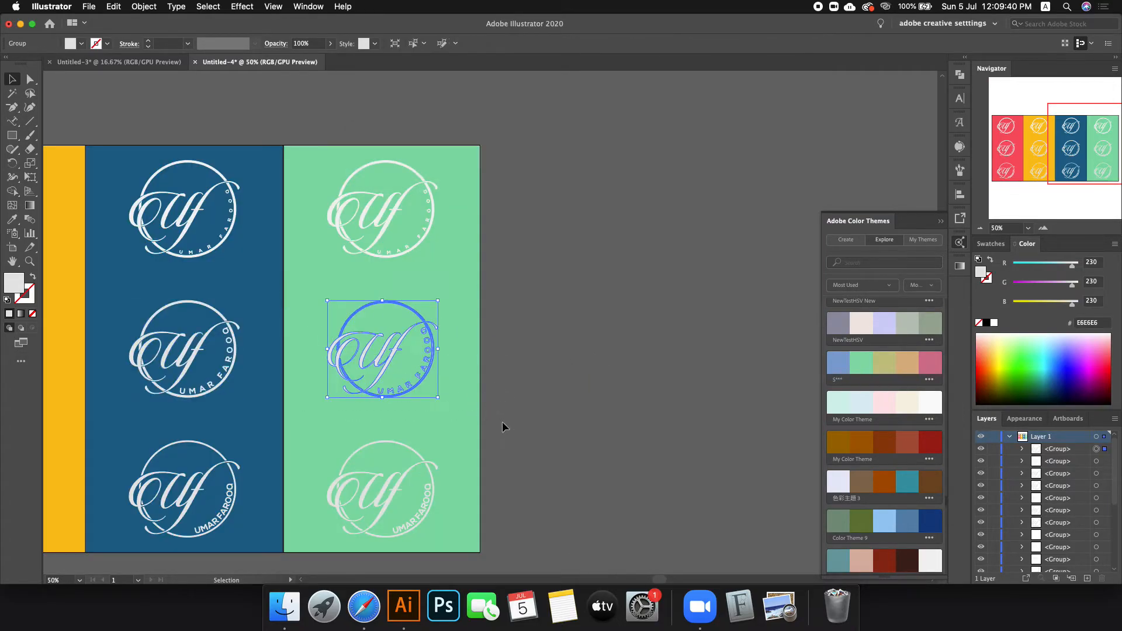
Step: Fill the red and yellow panels' middle logos dark grey from the swatches palette
left_click(646, 384)
scroll(639, 384, "down", 3)
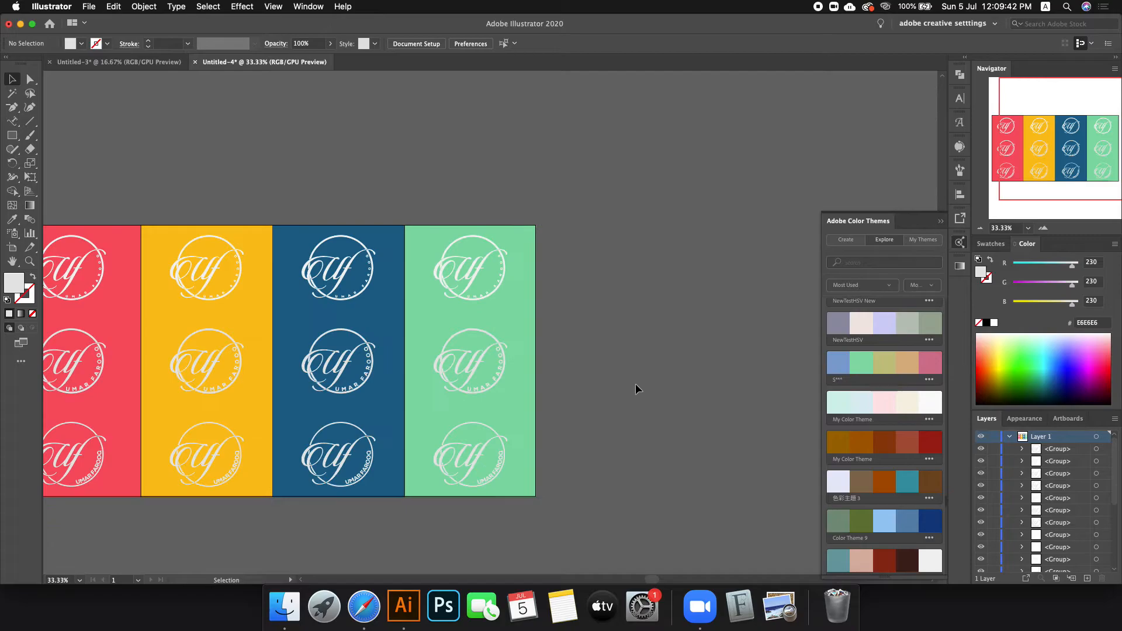
scroll(447, 374, "up", 1)
scroll(274, 365, "up", 2)
left_click(292, 374)
left_click(990, 243)
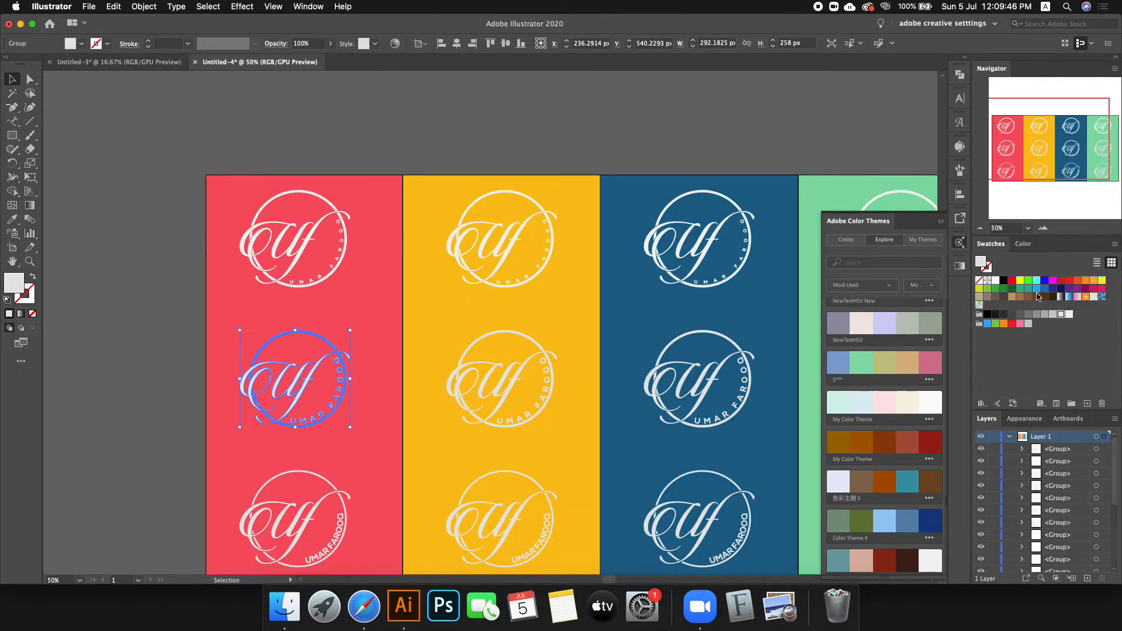
left_click(1020, 316)
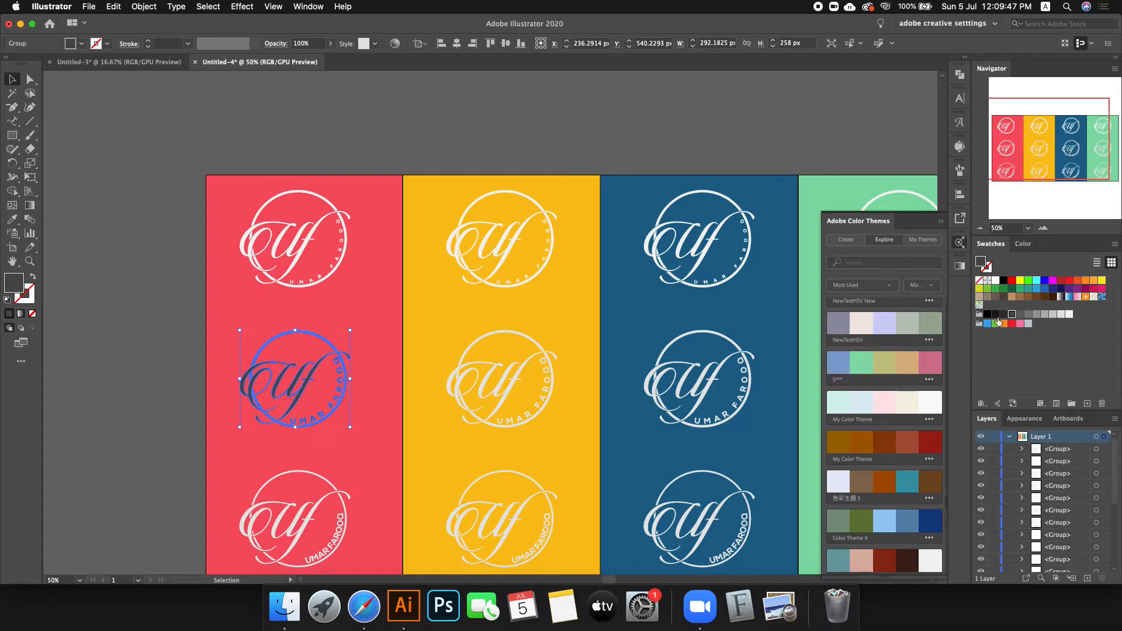
left_click(508, 372)
left_click(1014, 317)
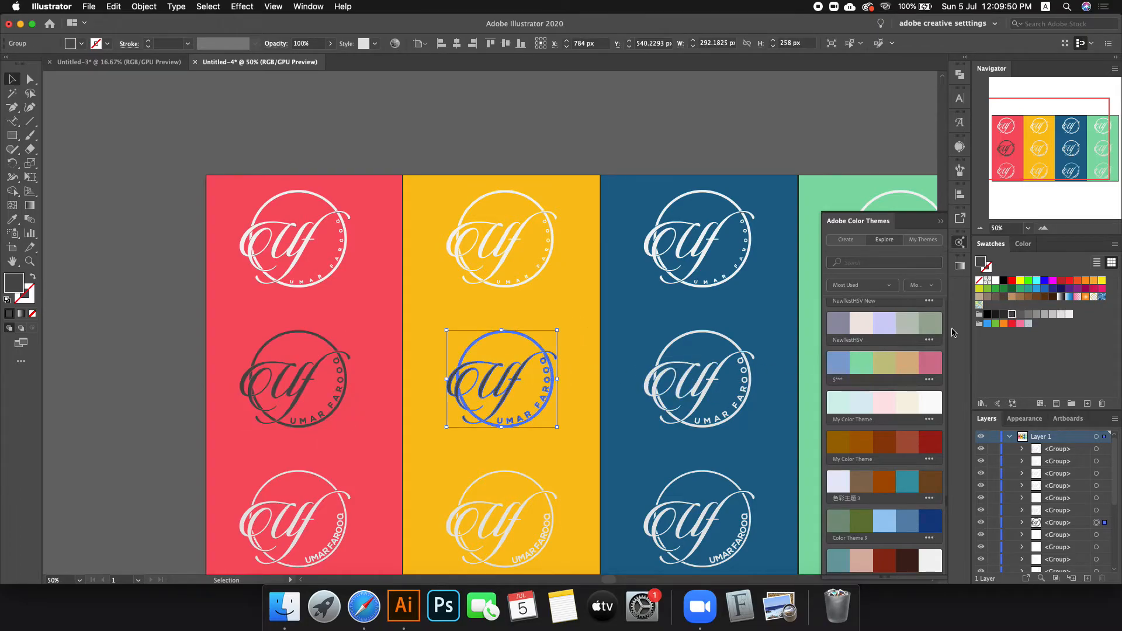
left_click(290, 388)
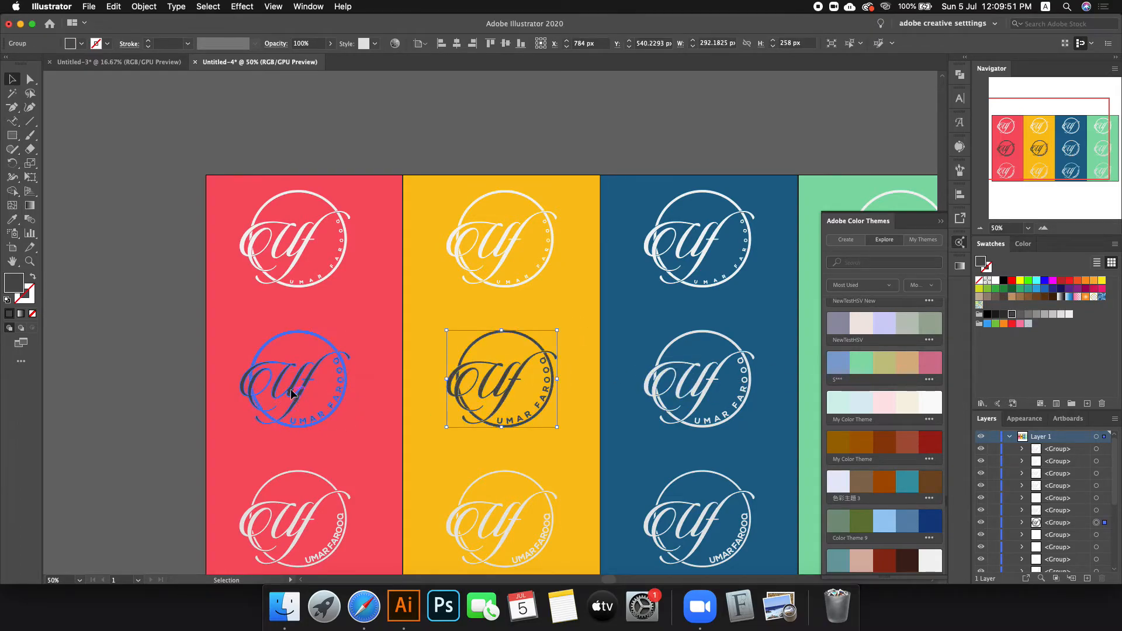
left_click(1019, 314)
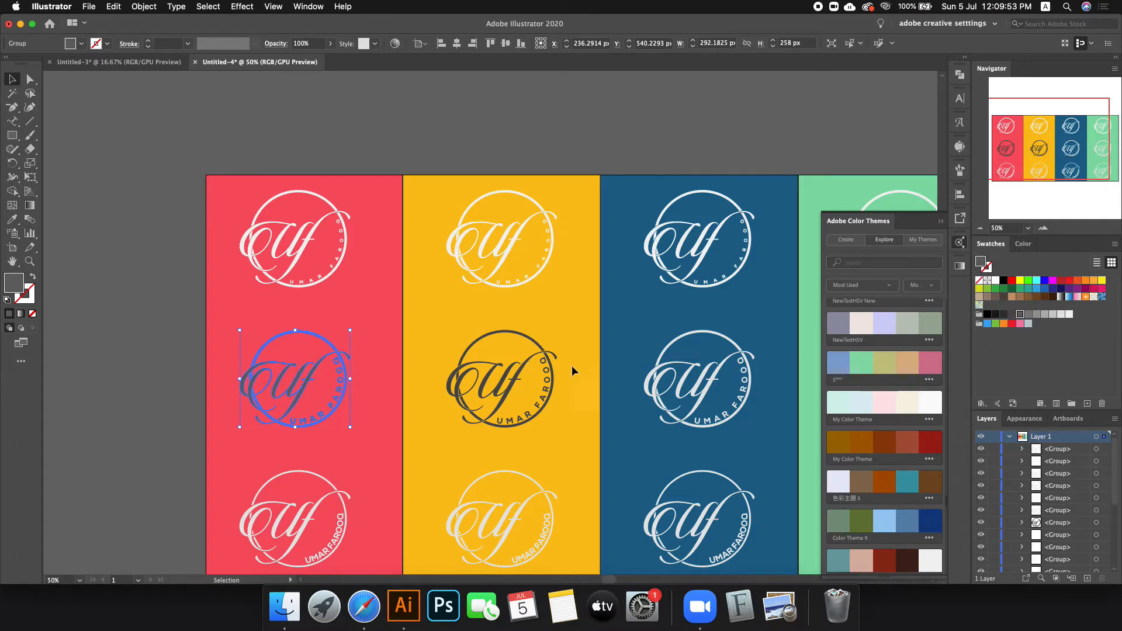
left_click(1003, 315)
Step: Give all four middle-row logos the same dark grey fill
left_click(328, 386)
scroll(328, 387, "down", 1)
scroll(631, 390, "up", 1)
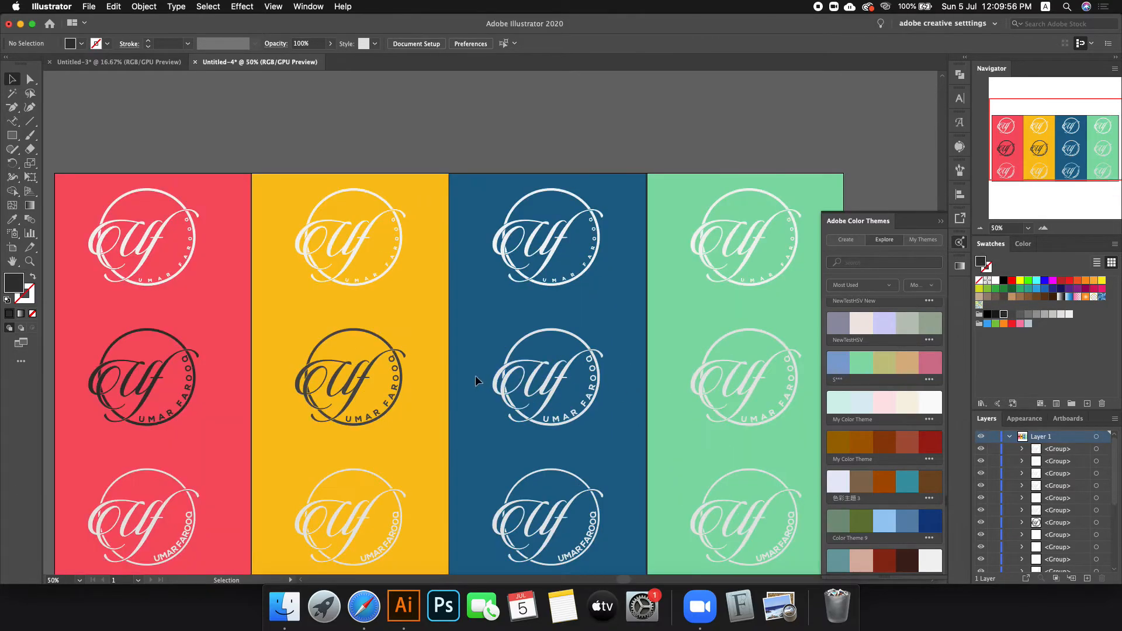
scroll(108, 370, "down", 1)
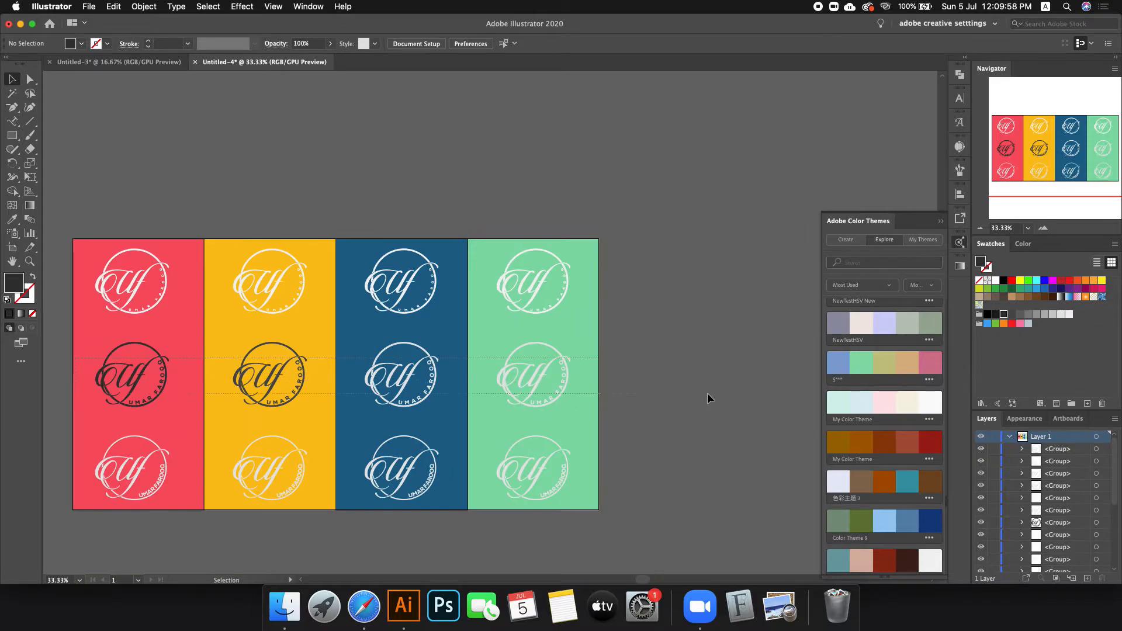
left_click_drag(707, 398, 704, 396)
left_click(1004, 316)
left_click(755, 388)
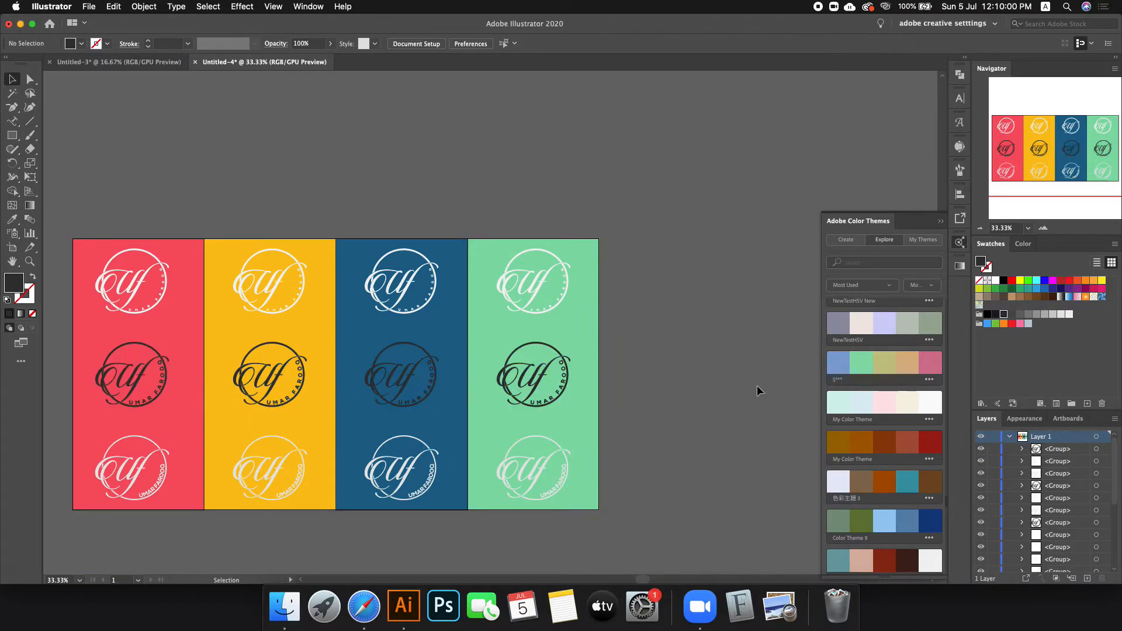
Step: Colour the four bottom-row logos yellow after trying orange
left_click_drag(717, 505, 75, 446)
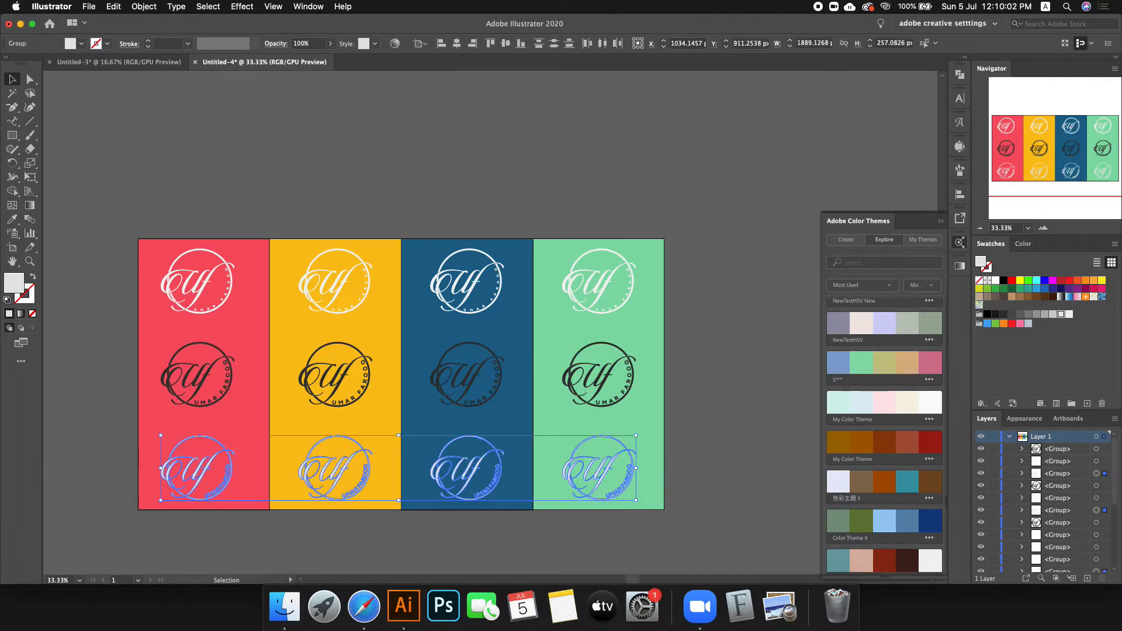
left_click(1085, 280)
left_click(746, 400)
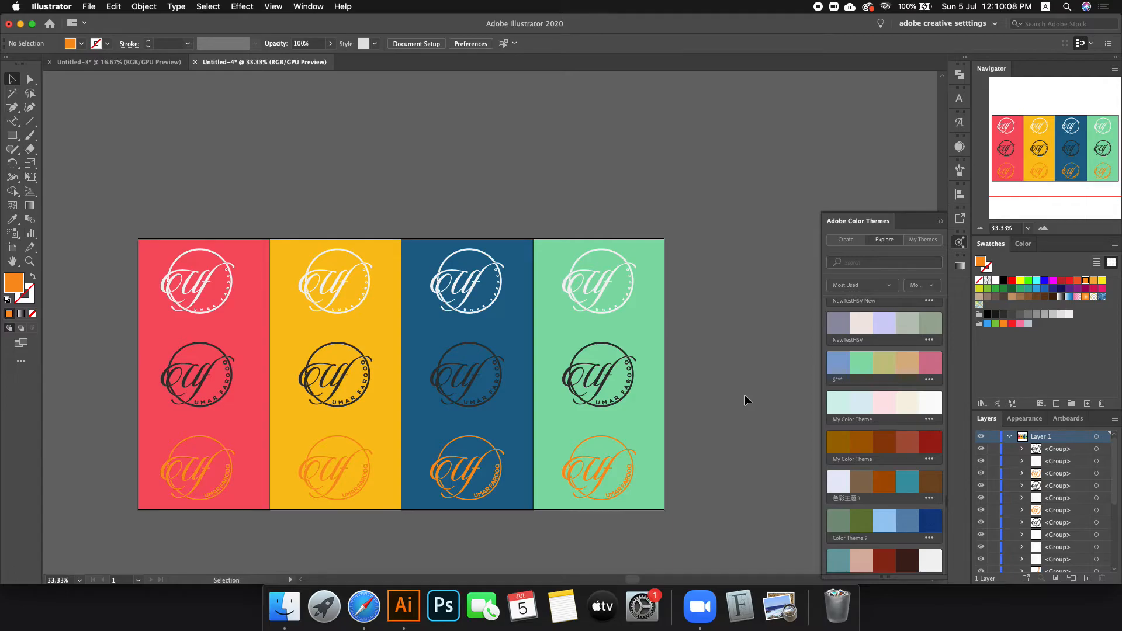
left_click_drag(740, 485, 83, 446)
left_click(1101, 280)
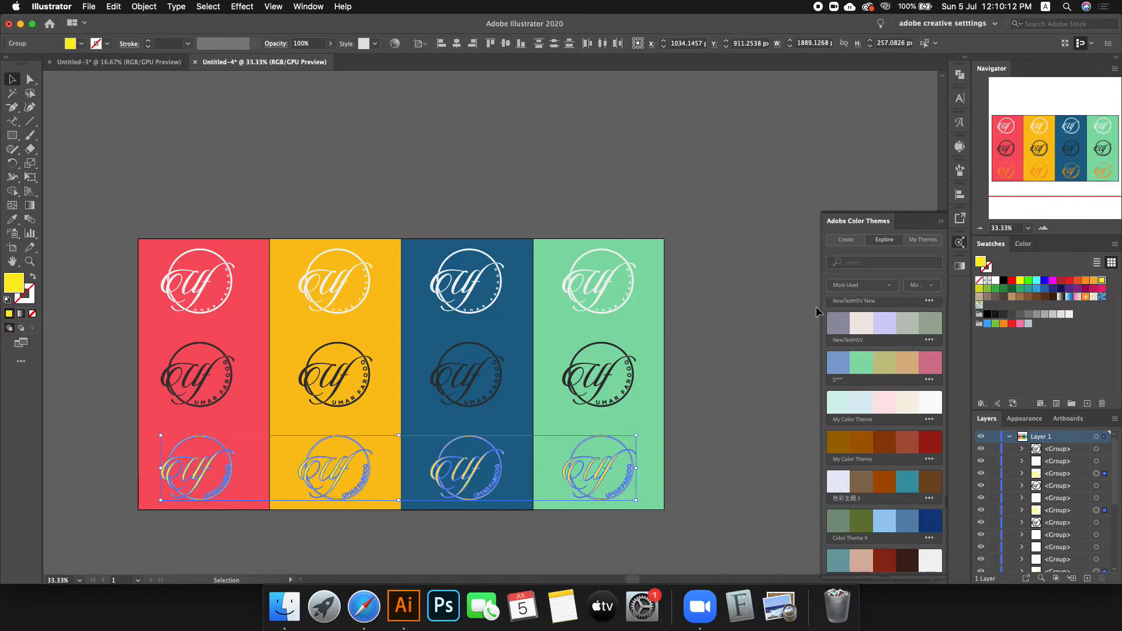
left_click(816, 307)
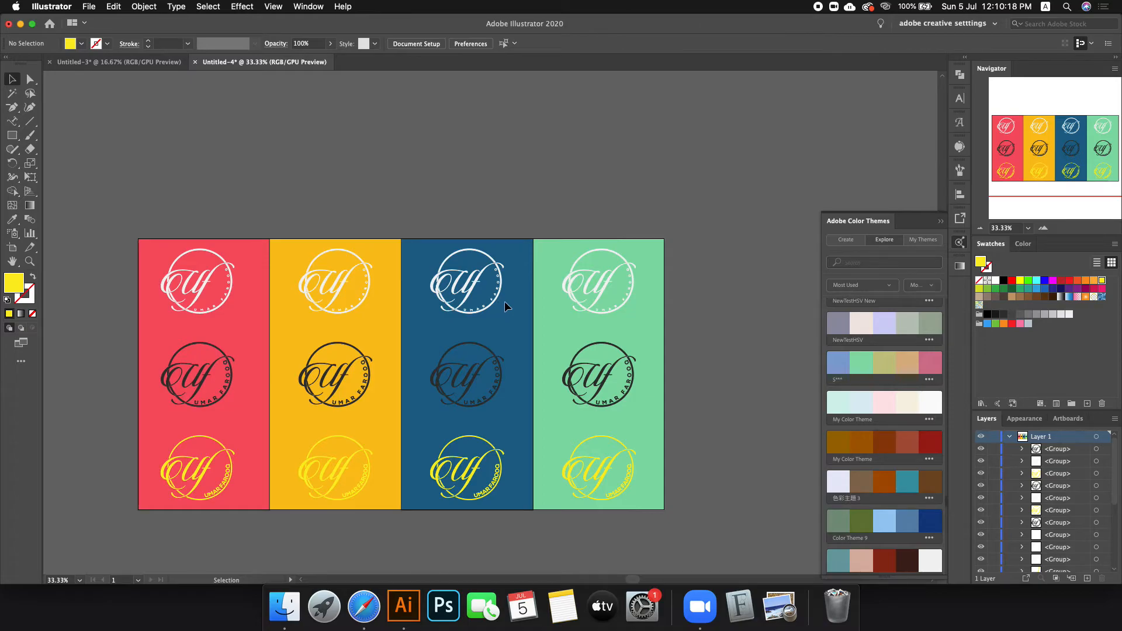
scroll(503, 300, "down", 2)
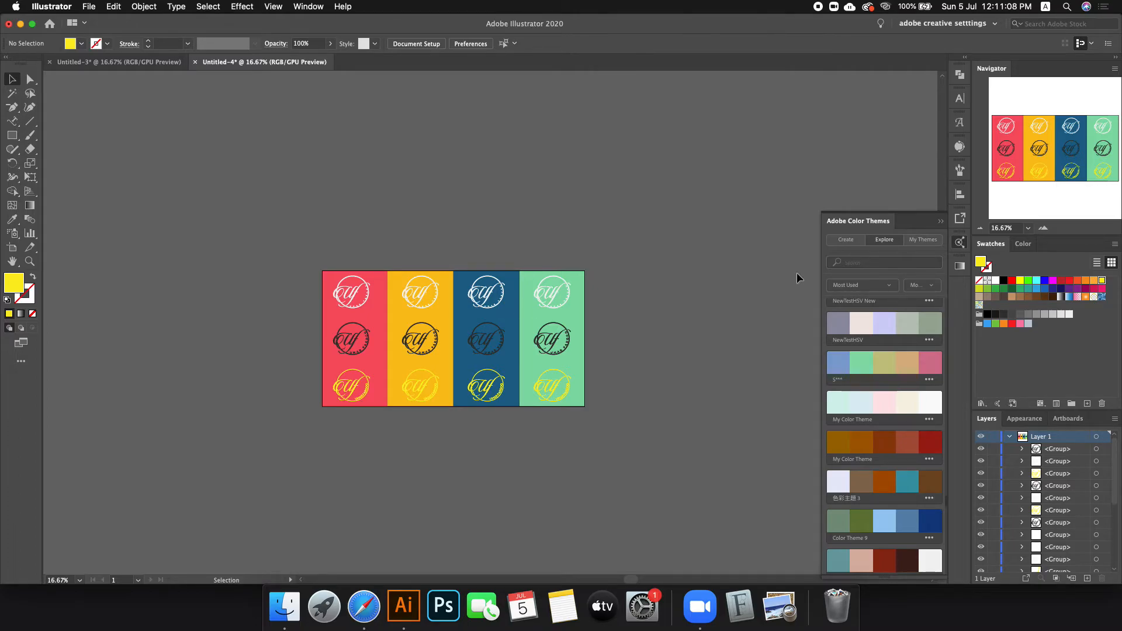
Step: Close the colour themes browser, try moving the artboard, and undo after the locked-objects warning
left_click(959, 241)
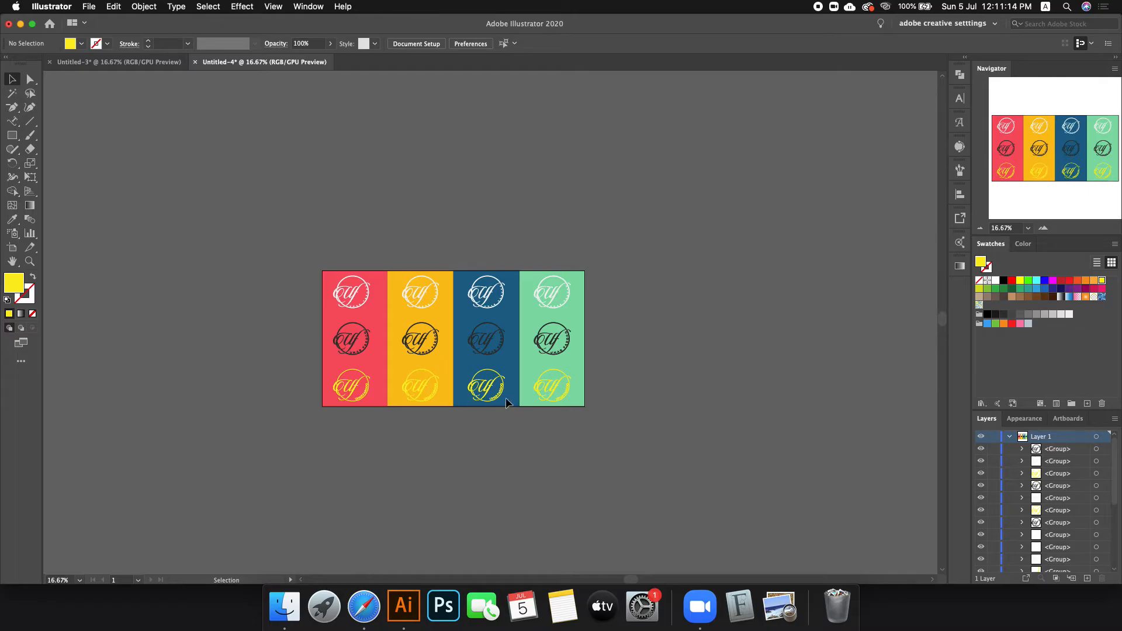
left_click(13, 247)
left_click_drag(352, 318, 137, 232)
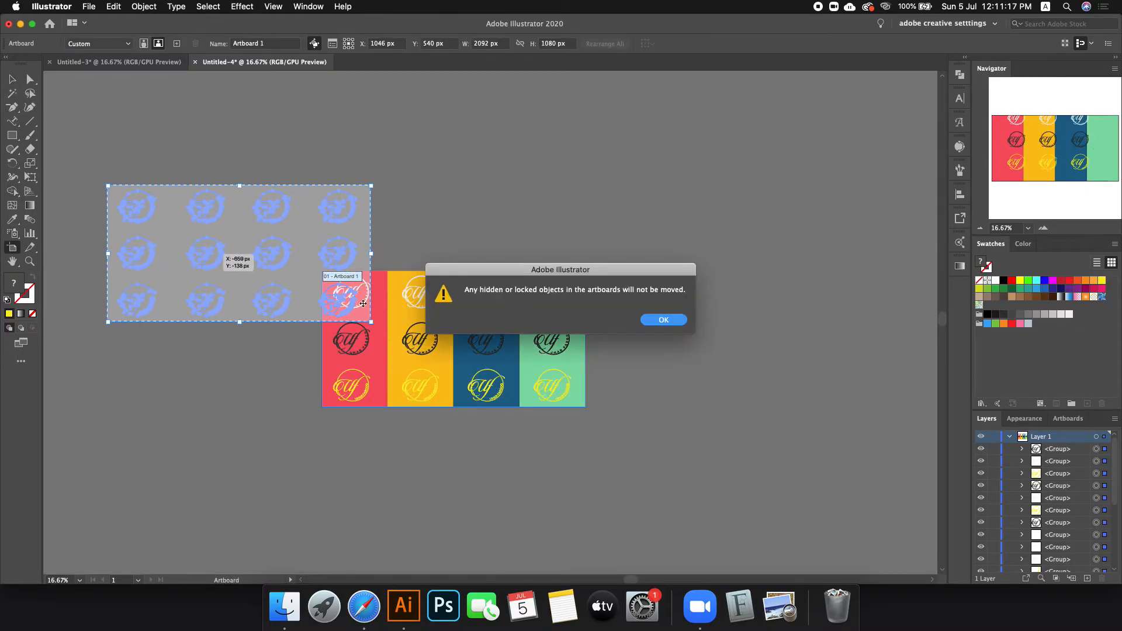
left_click(667, 322)
key("super+z")
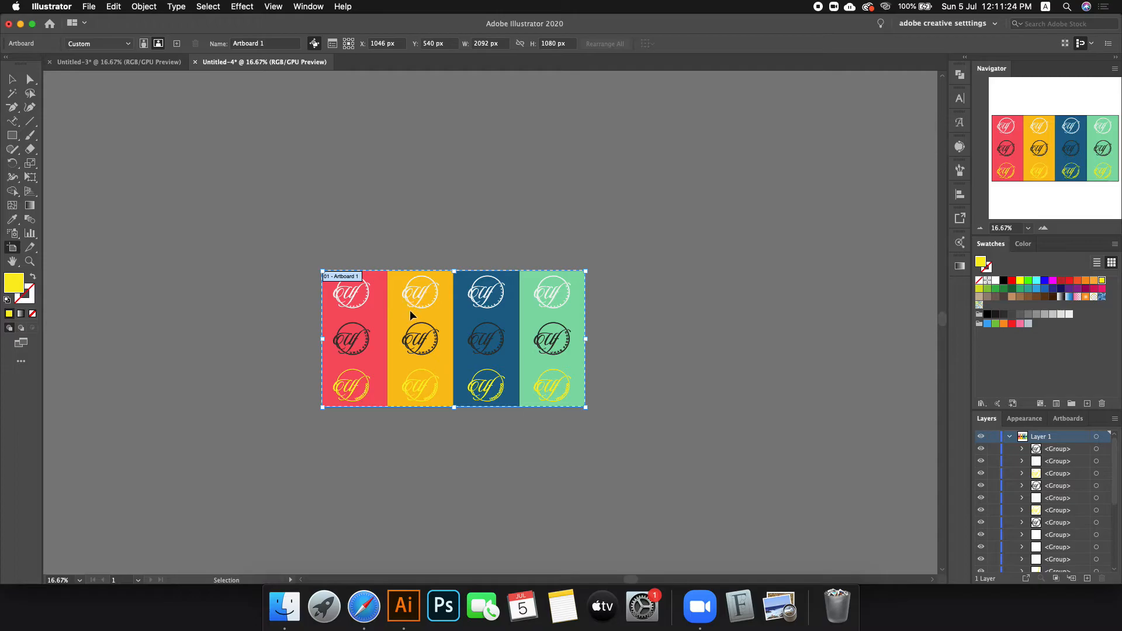
Step: Unlock the background colour columns group and drag Artboard 1 up and left
scroll(1011, 460, "down", 3)
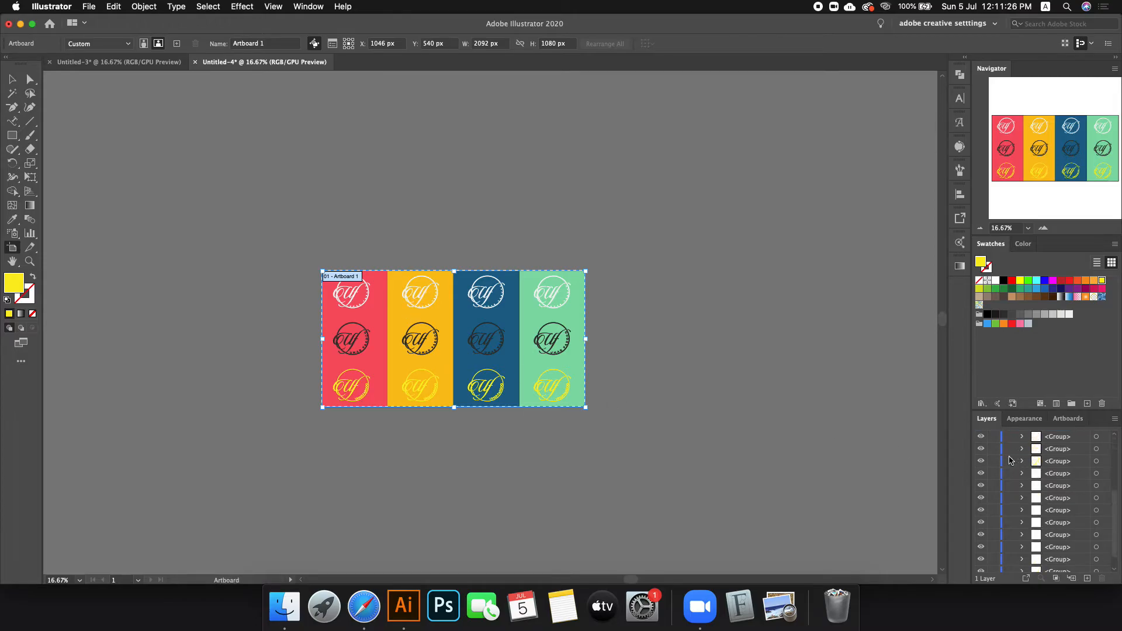
scroll(1011, 461, "down", 3)
left_click(993, 567)
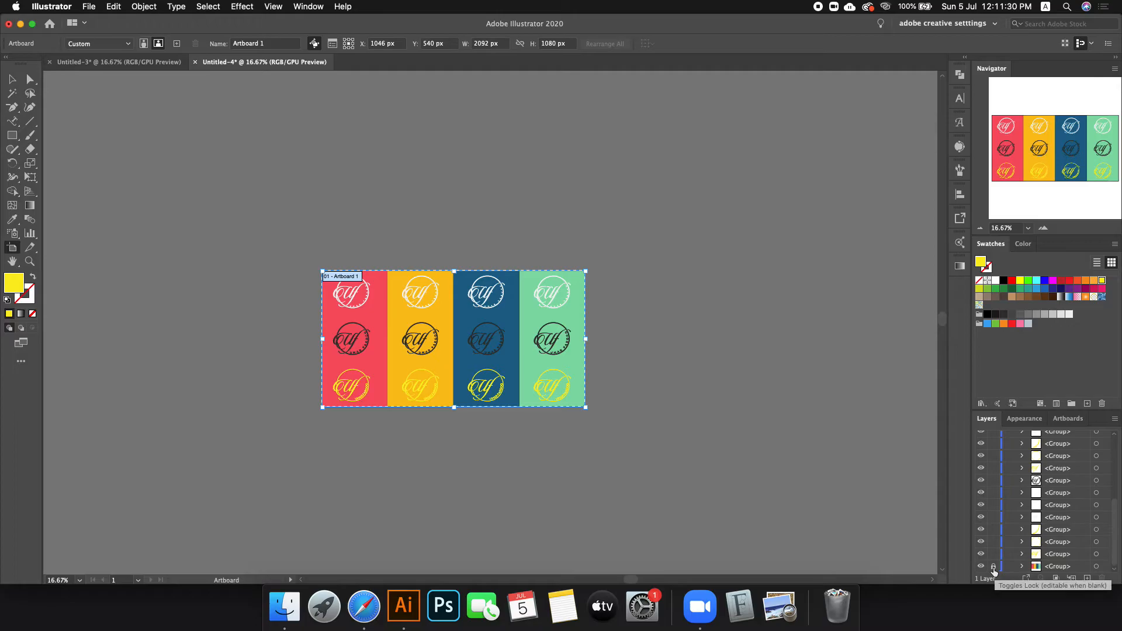
left_click(993, 568)
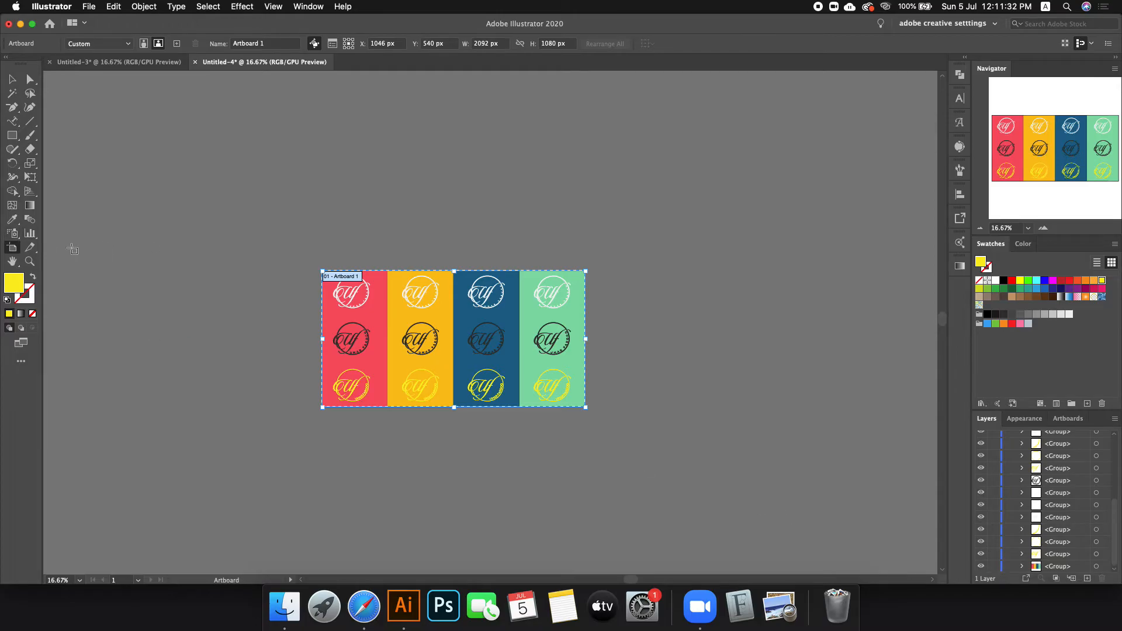
left_click_drag(497, 339, 286, 279)
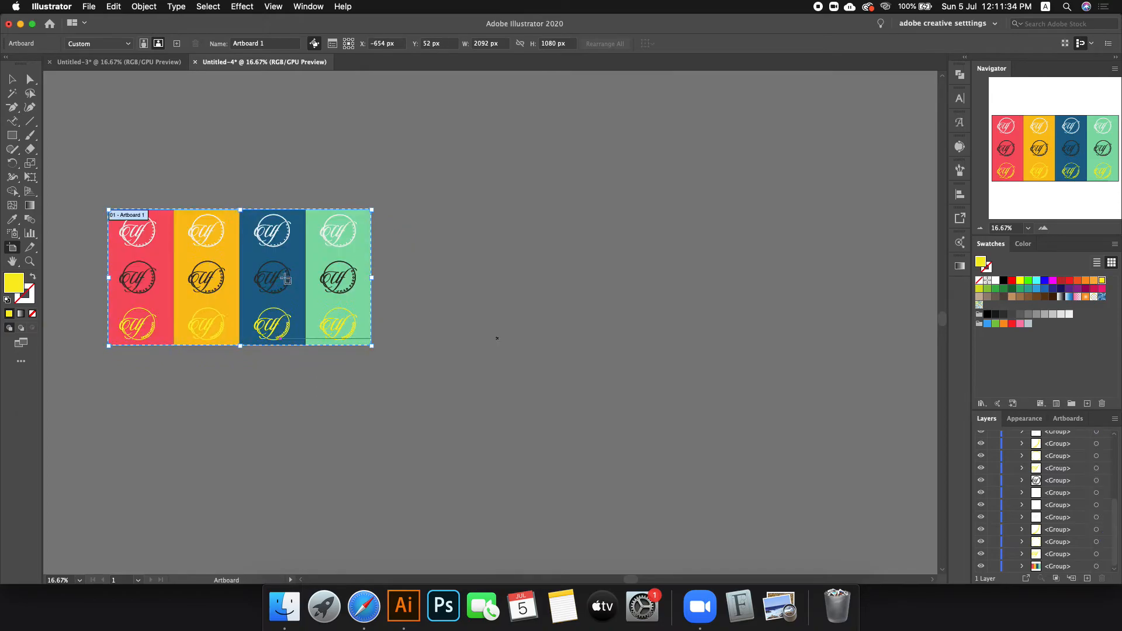
Step: Duplicate the artboard and its artwork to the right with the Artboard tool
key("v")
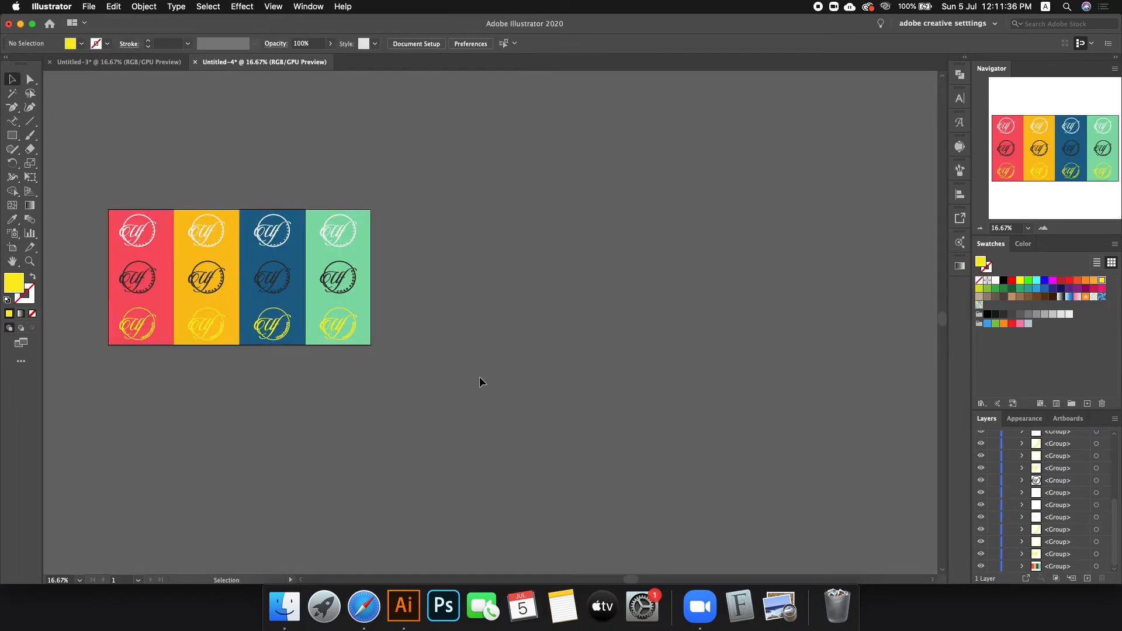
key("super+minus")
key("super+minus")
key("super+minus")
key("super+minus")
key("super+minus")
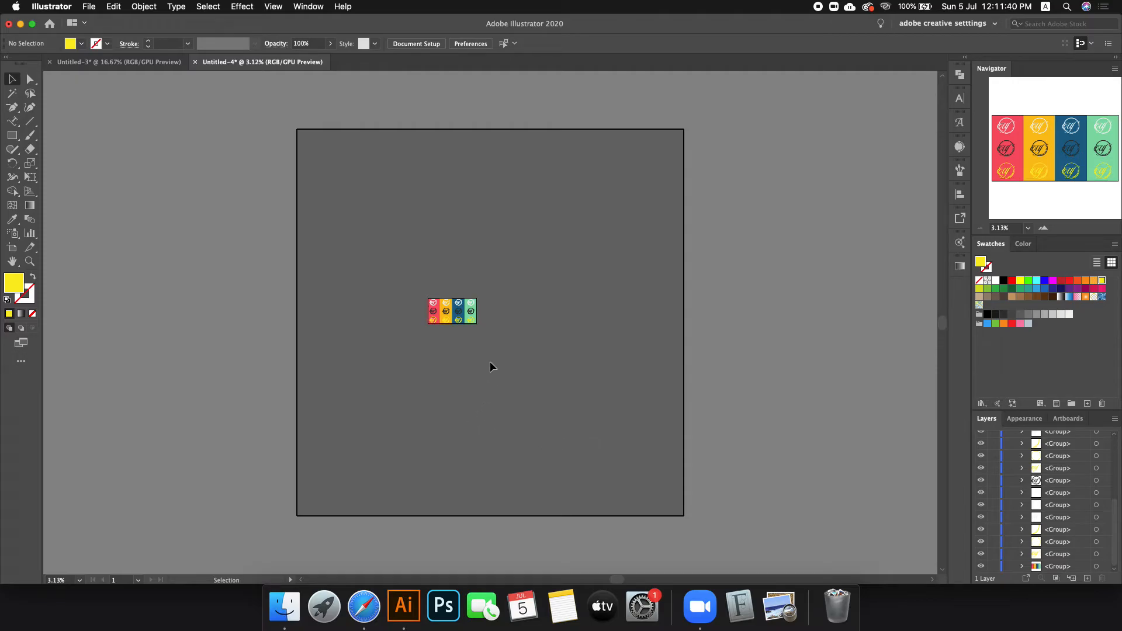
key("super+plus")
key("super+plus")
key("super+plus")
key("super+plus")
key("super+plus")
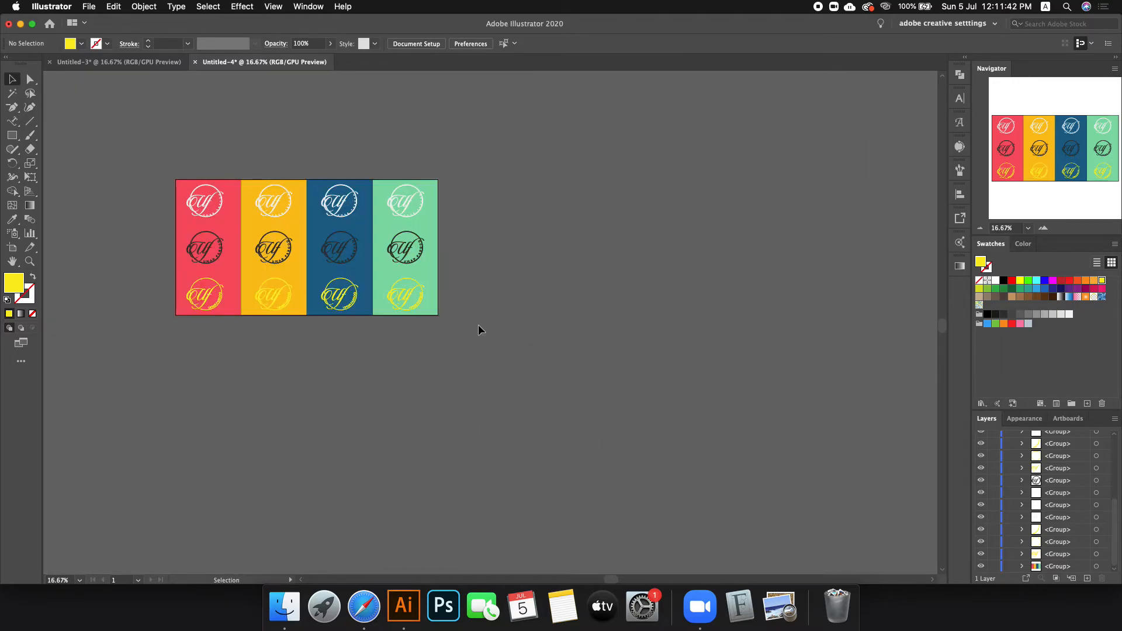
left_click(12, 247)
left_click_drag(286, 257, 536, 256)
Step: Undo an accidental background-group move and redo to restore the duplicated artboard
left_click(9, 81)
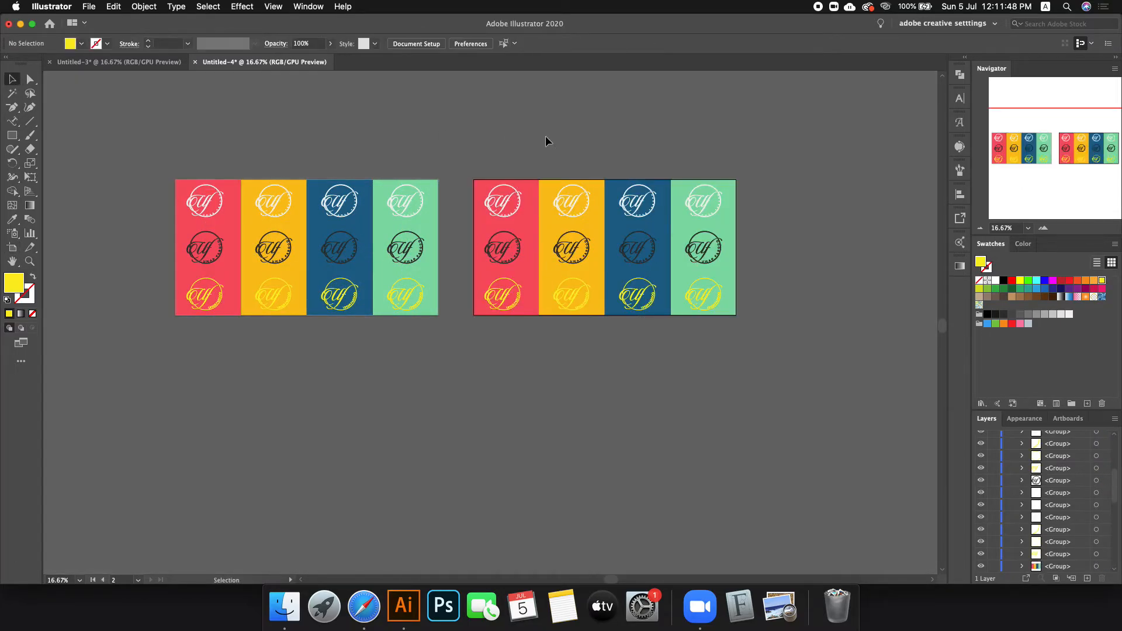
key("super+plus")
left_click_drag(653, 276, 681, 41)
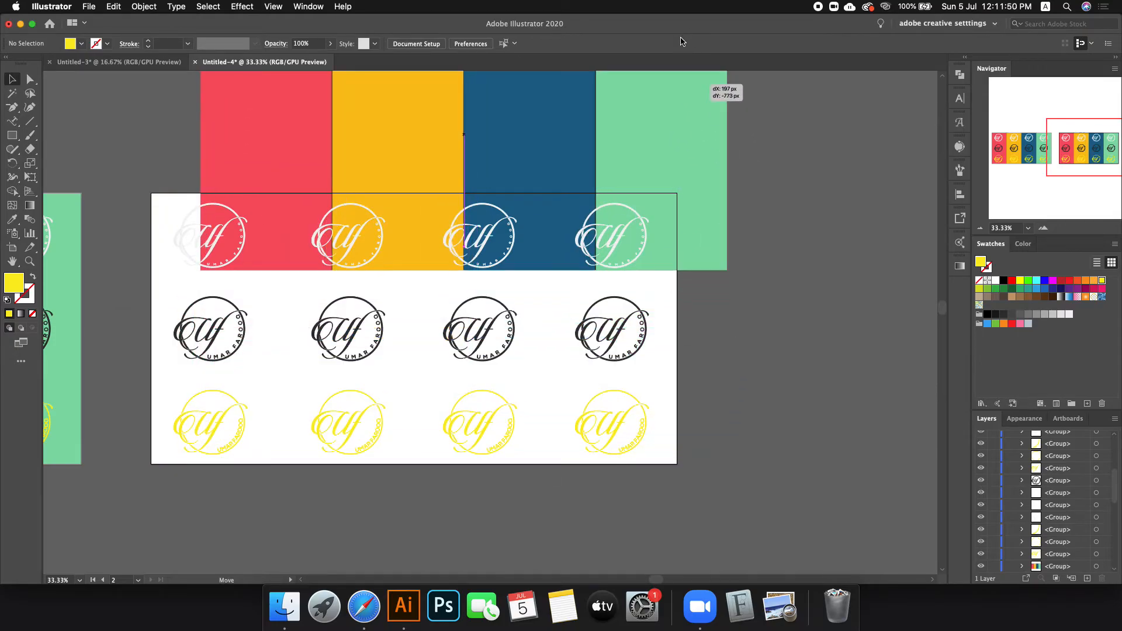
key("super+z")
key("super+z")
key("super+minus")
key("super+minus")
key("super+minus")
key("super+minus")
key("super+minus")
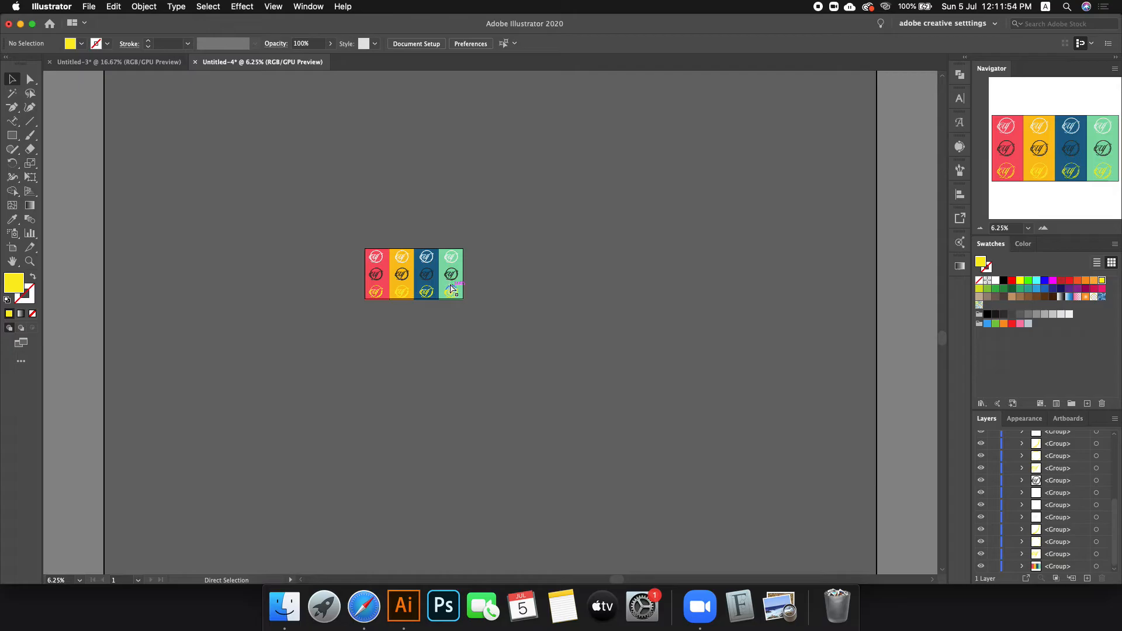
key("super+z")
key("super+shift+z")
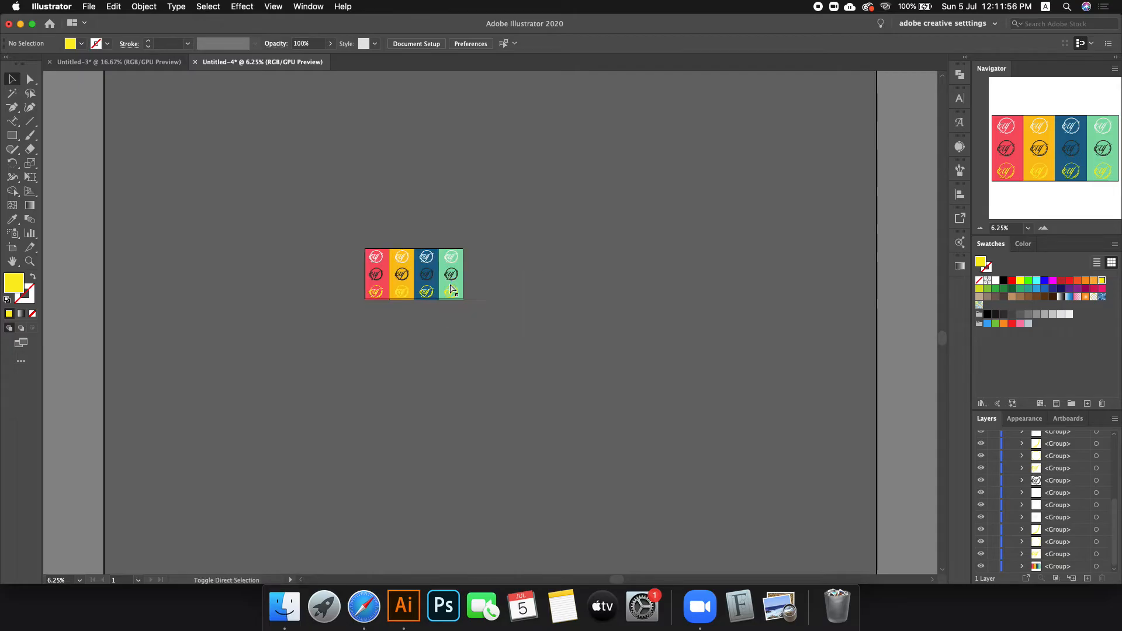
key("super+shift+z")
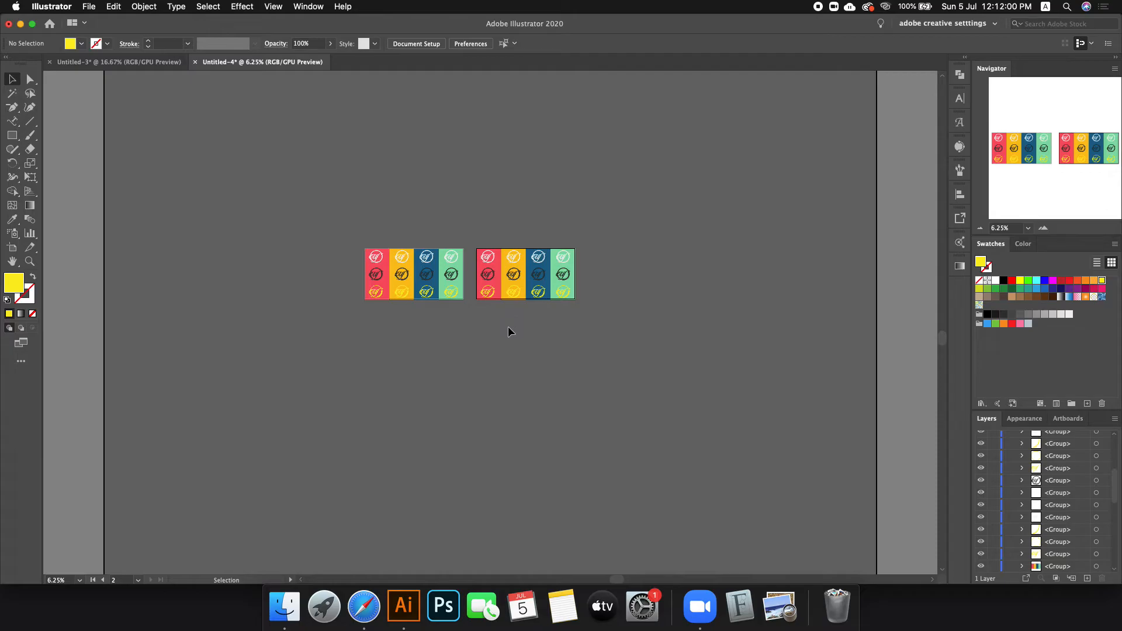
Step: Marquee-select the twelve logos on the right artboard and delete them
scroll(553, 271, "up", 3)
scroll(554, 271, "up", 2)
left_click(550, 263)
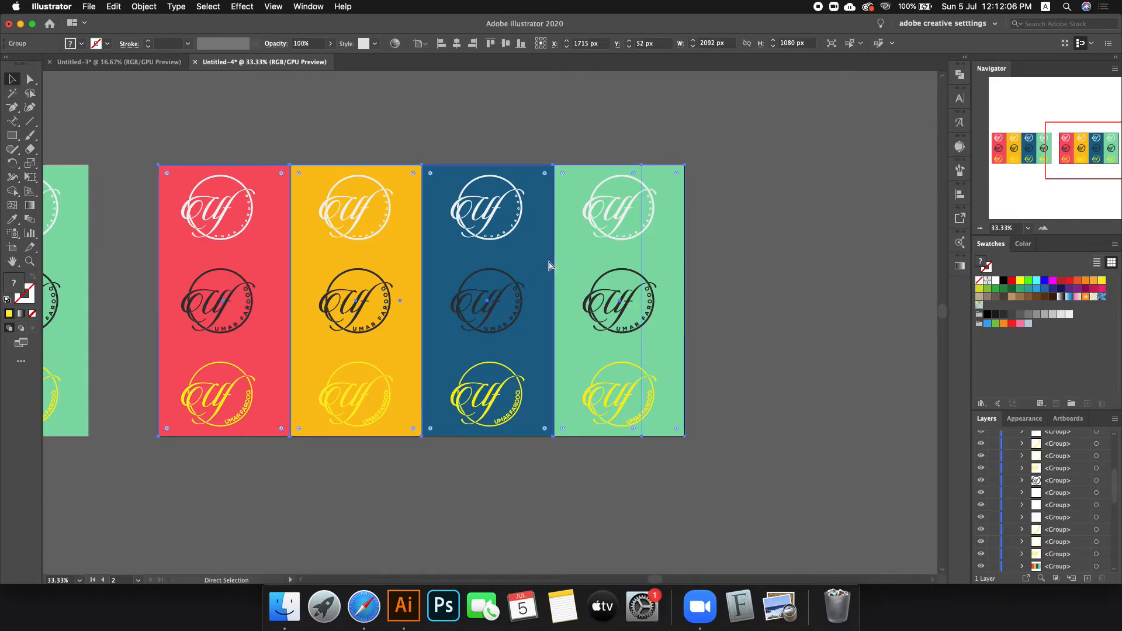
left_click(789, 265)
left_click_drag(681, 244, 510, 257)
key("super+z")
key("super+shift+a")
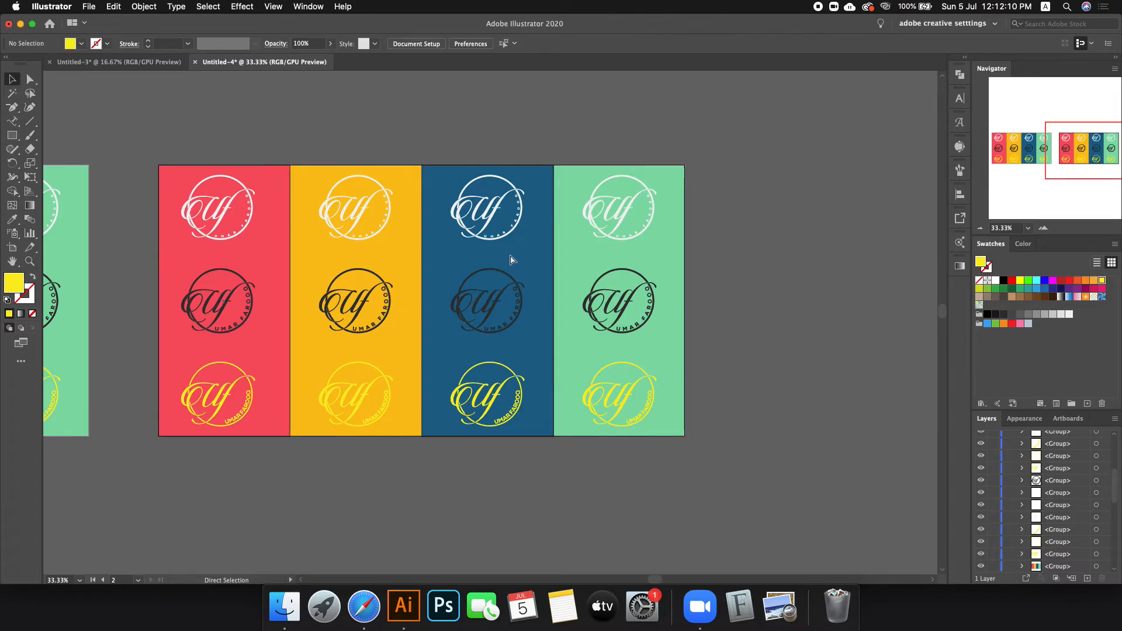
left_click_drag(629, 313, 479, 310)
key("super+z")
left_click_drag(159, 139, 673, 440)
key("Delete")
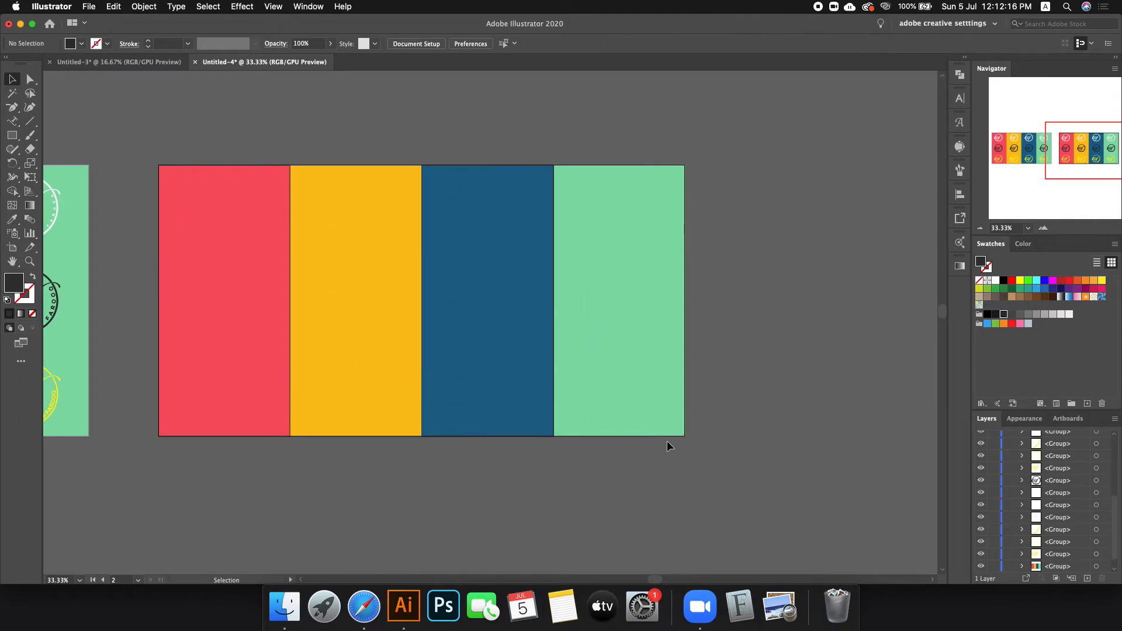
Step: Switch to the full-screen Safari window showing dafont
key("ctrl+Left")
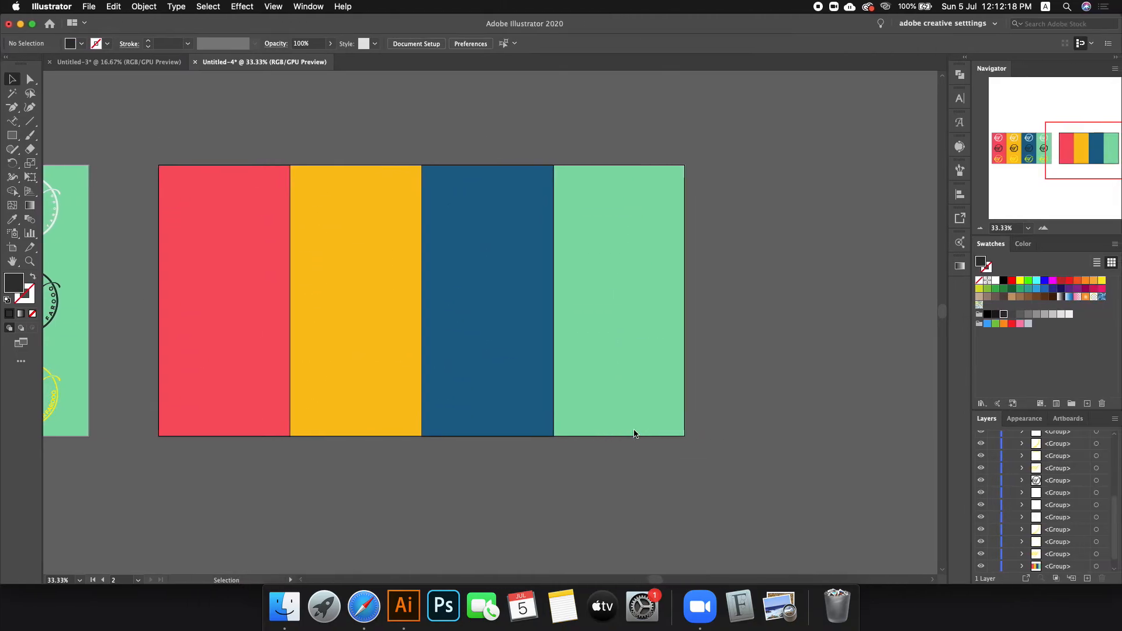
scroll(634, 433, "right", 4)
key("ctrl+Right")
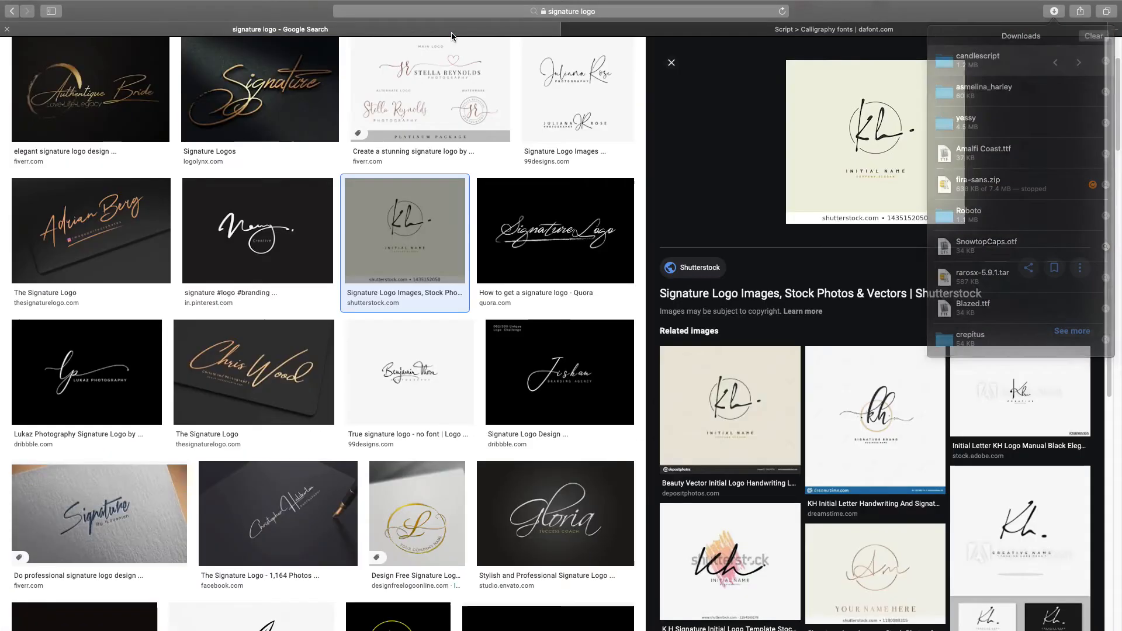
Step: Browse Google's 'signature logo' images, preview the black Pinterest signature logo, then return to dafont
left_click(454, 31)
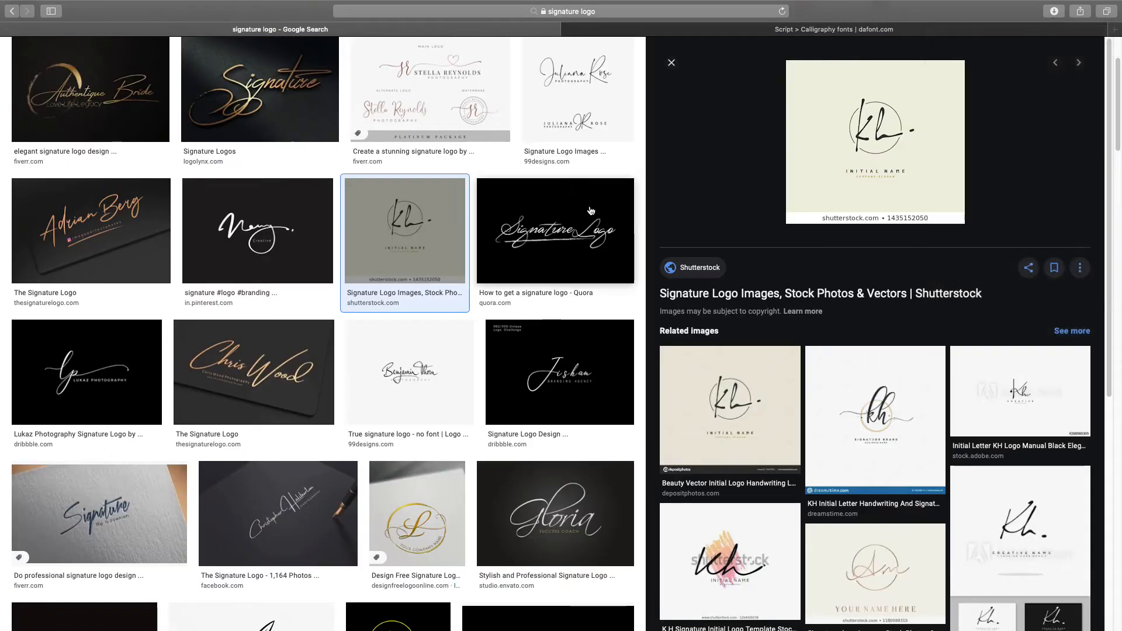
scroll(314, 345, "up", 2)
scroll(314, 346, "up", 2)
scroll(347, 331, "down", 5)
scroll(347, 331, "down", 7)
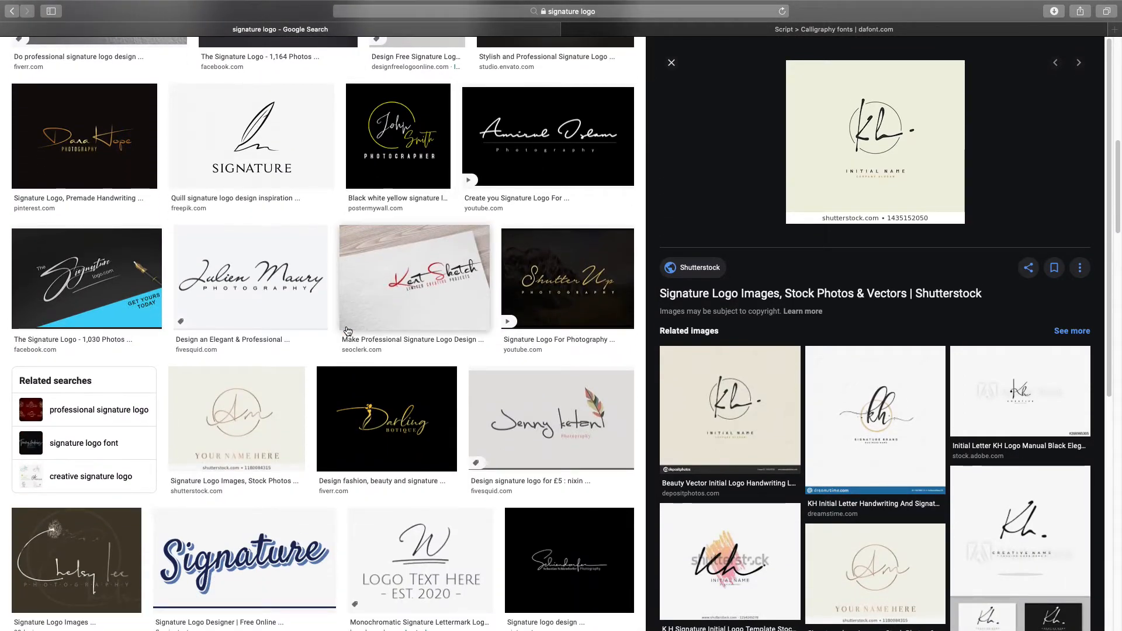
scroll(347, 331, "down", 3)
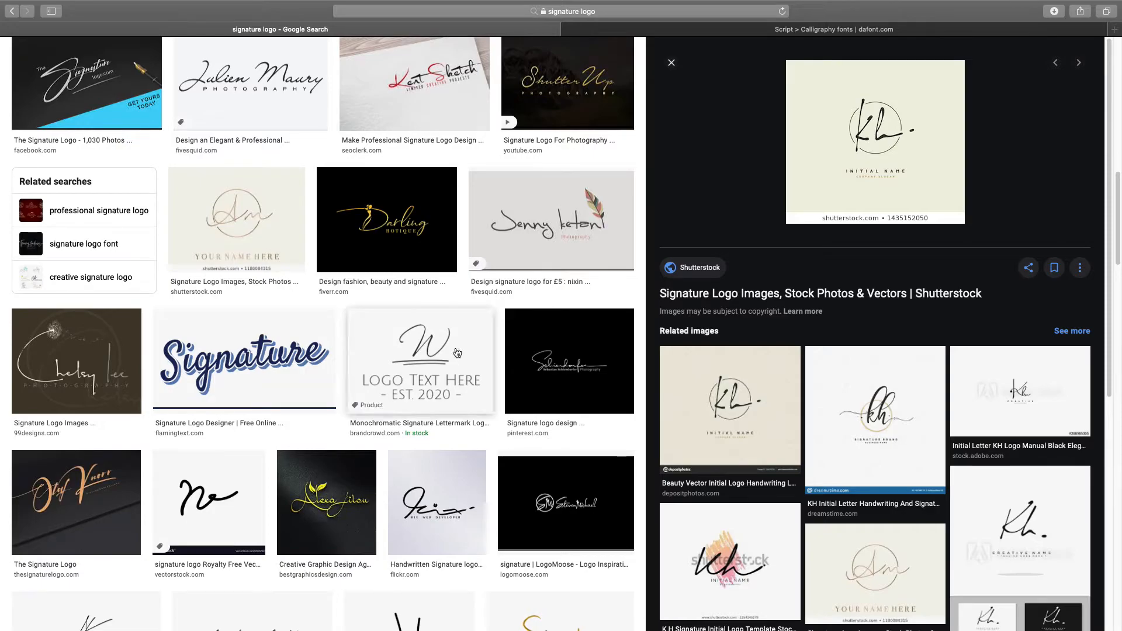
scroll(443, 351, "down", 7)
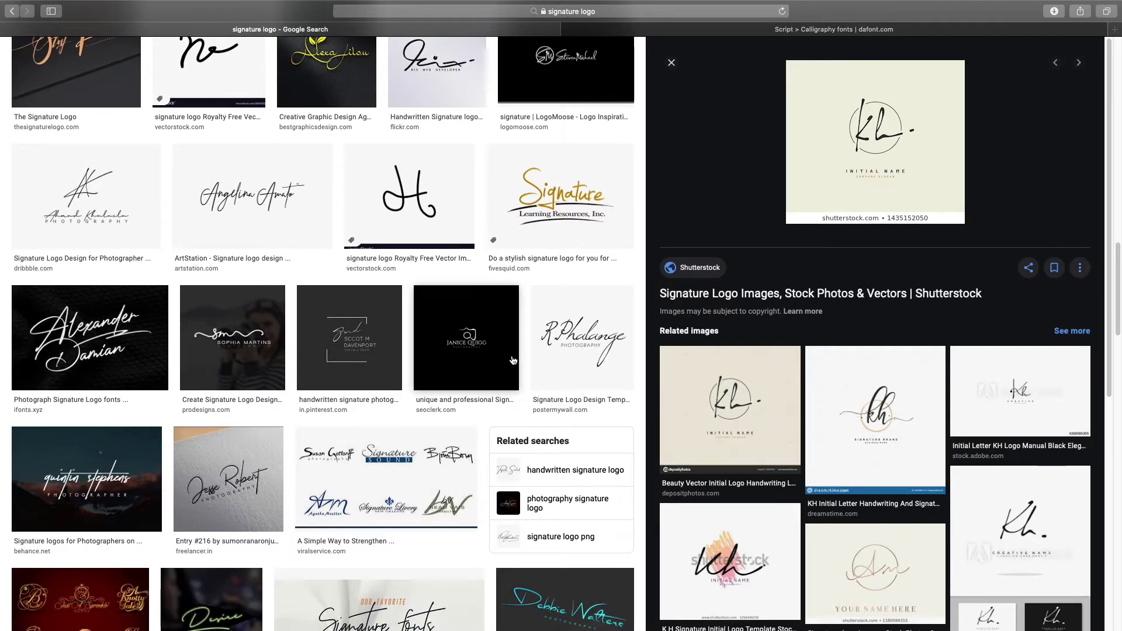
scroll(513, 360, "up", 4)
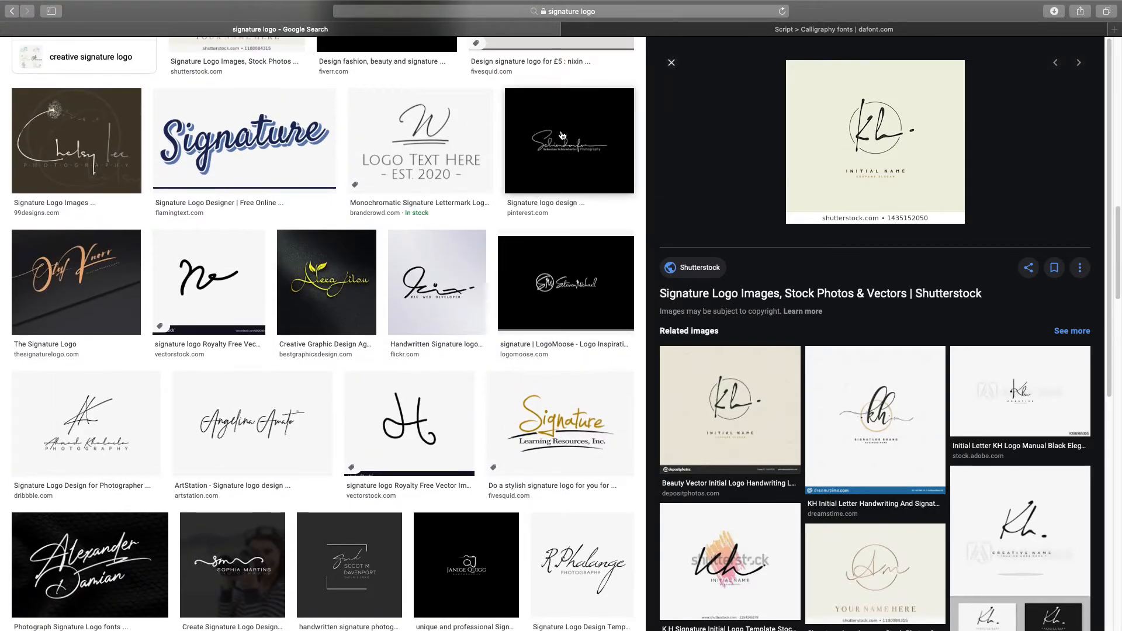
left_click(583, 166)
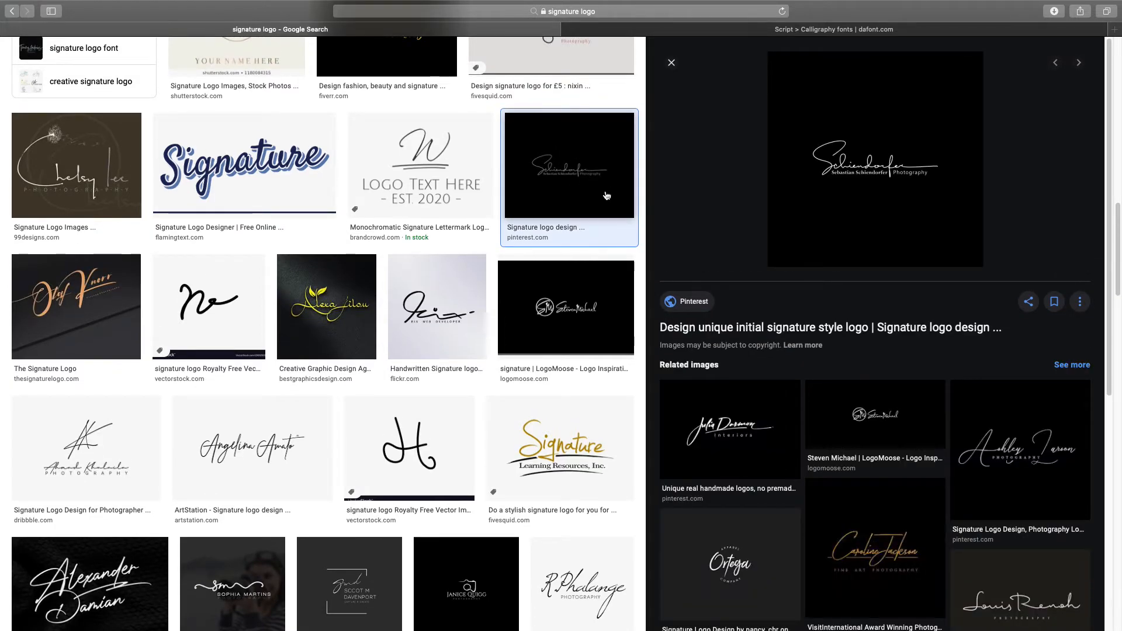
left_click(660, 29)
scroll(210, 281, "up", 6)
scroll(211, 281, "up", 20)
Step: Scroll back up the dafont Calligraphy page and click into the Uf preview text
scroll(145, 265, "up", 20)
scroll(145, 257, "up", 20)
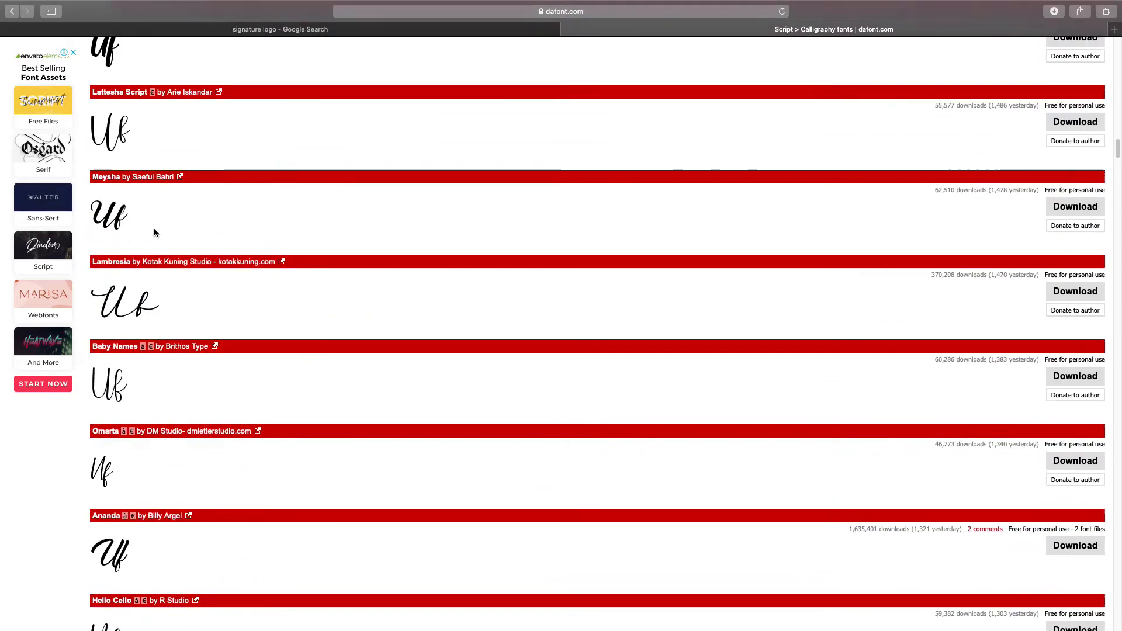
scroll(155, 234, "up", 8)
scroll(154, 229, "up", 20)
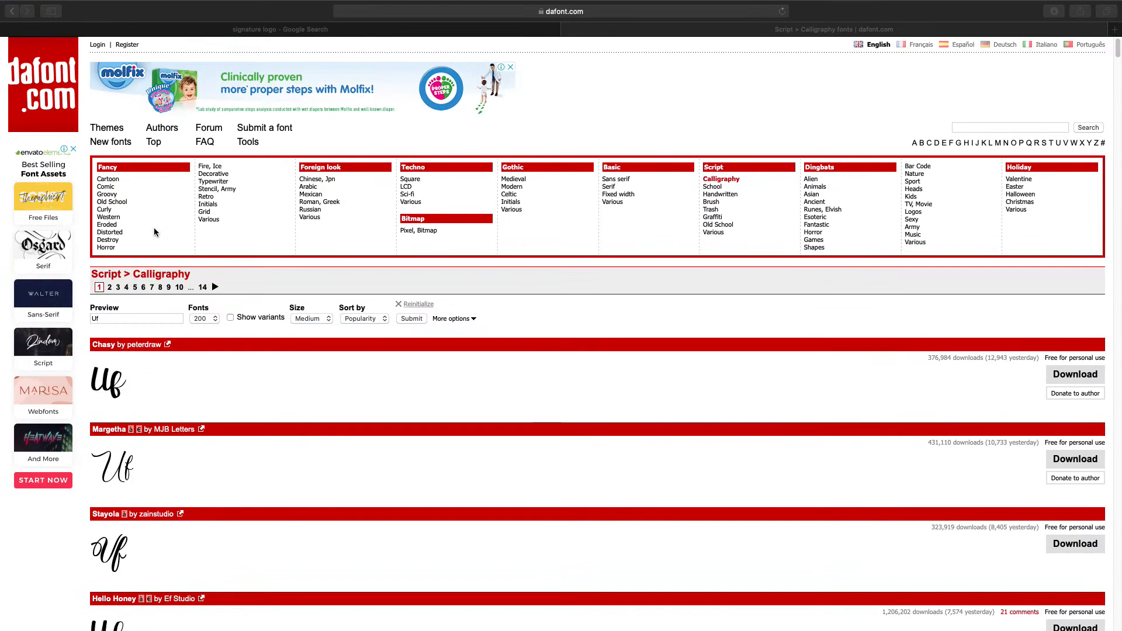
key("ctrl+Left")
key("ctrl+Right")
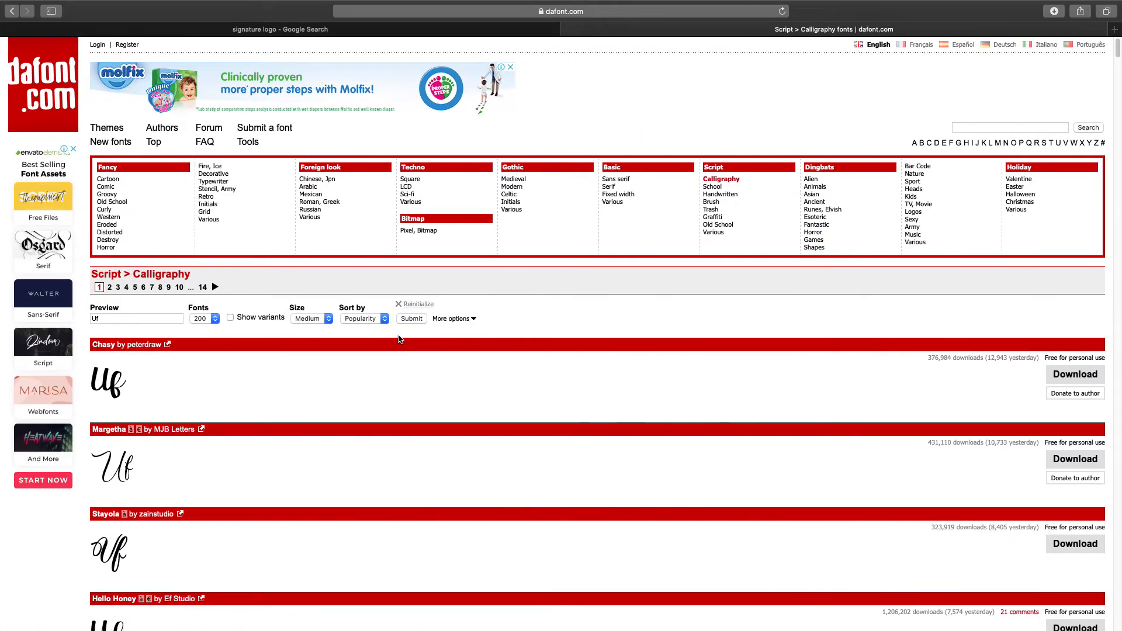
left_click(108, 318)
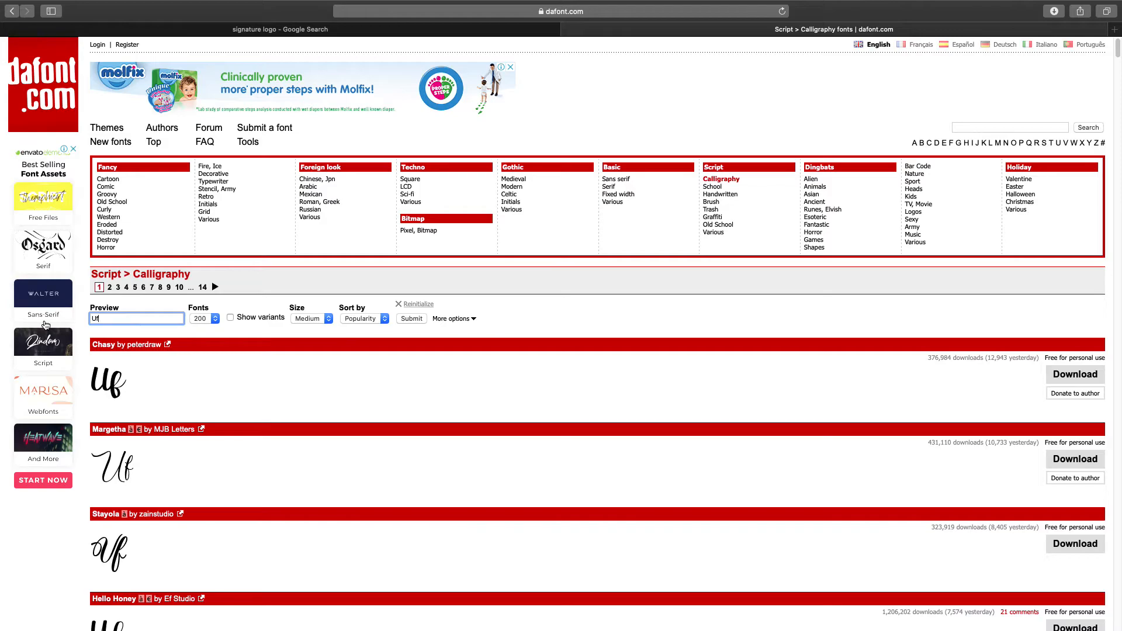
Step: Enlarge a signature logo example in Google Images, then select the Uf preview text on dafont
left_click(250, 29)
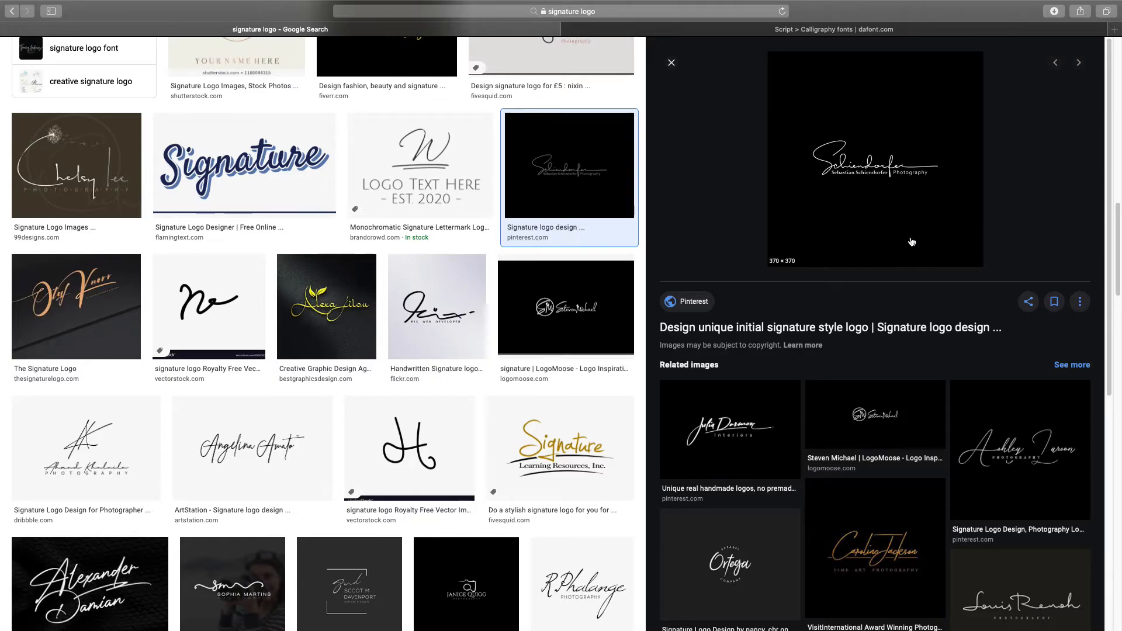
scroll(467, 334, "down", 5)
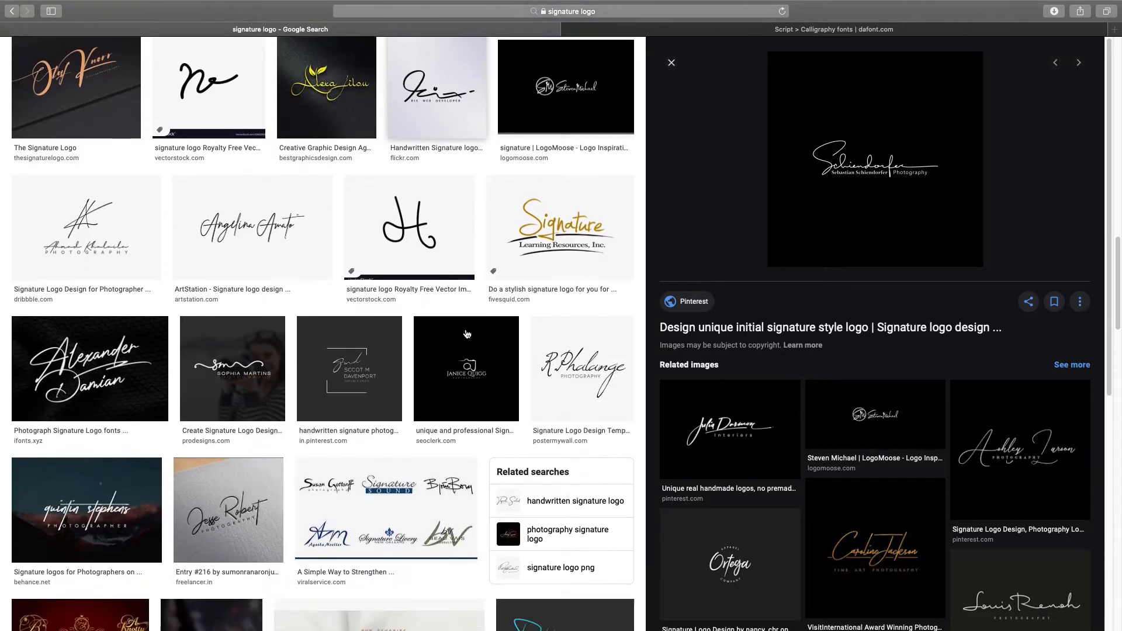
scroll(467, 334, "down", 4)
left_click(228, 285)
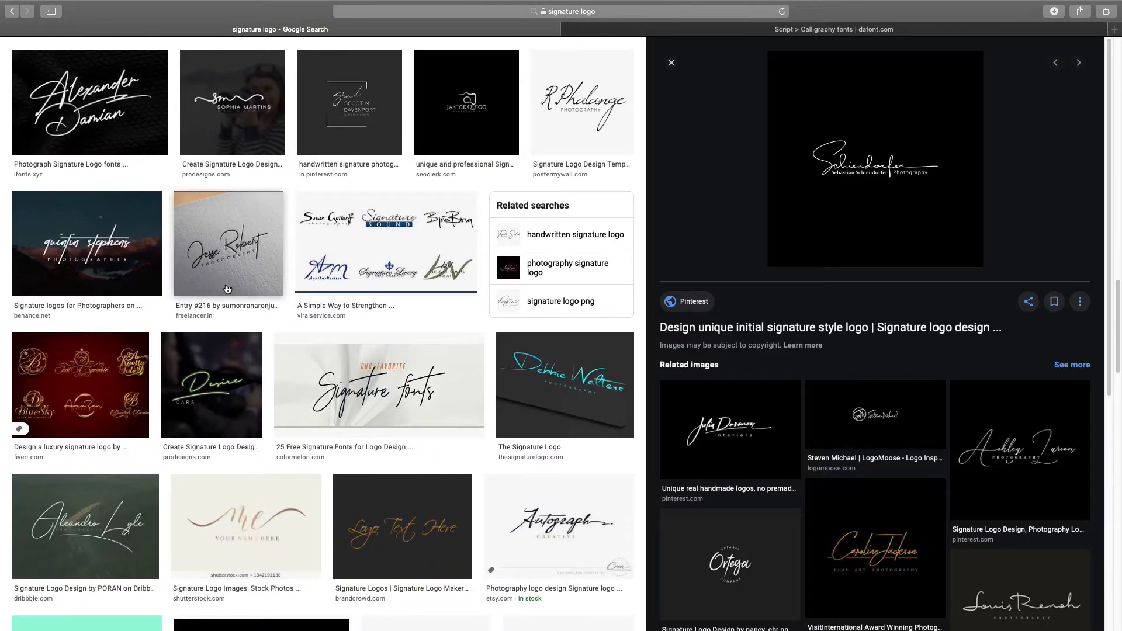
left_click(609, 29)
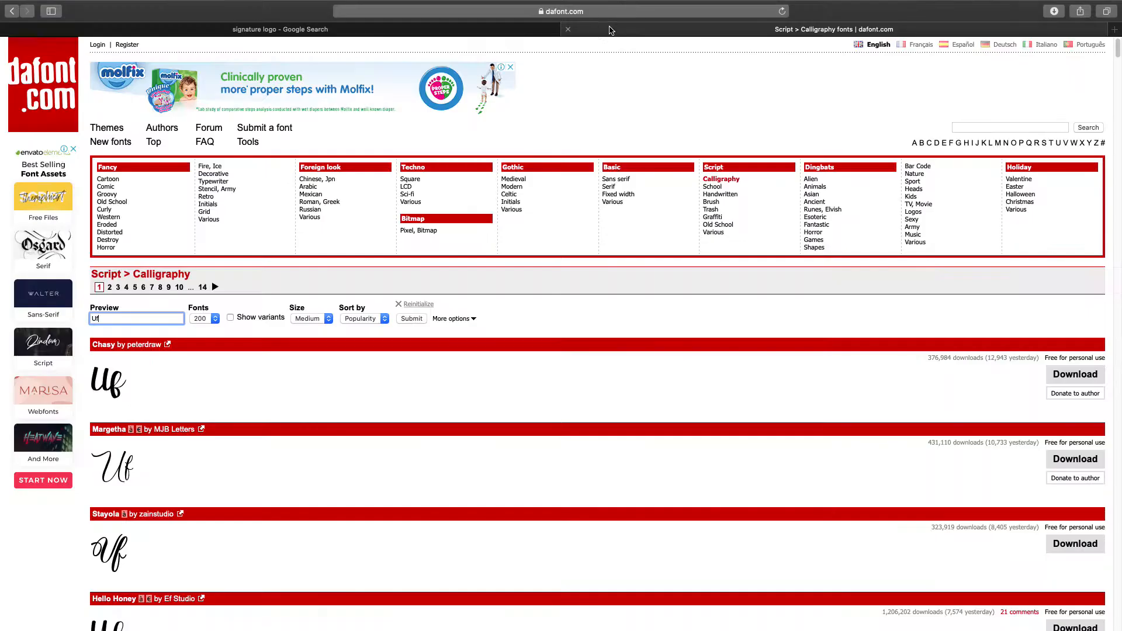
left_click(391, 35)
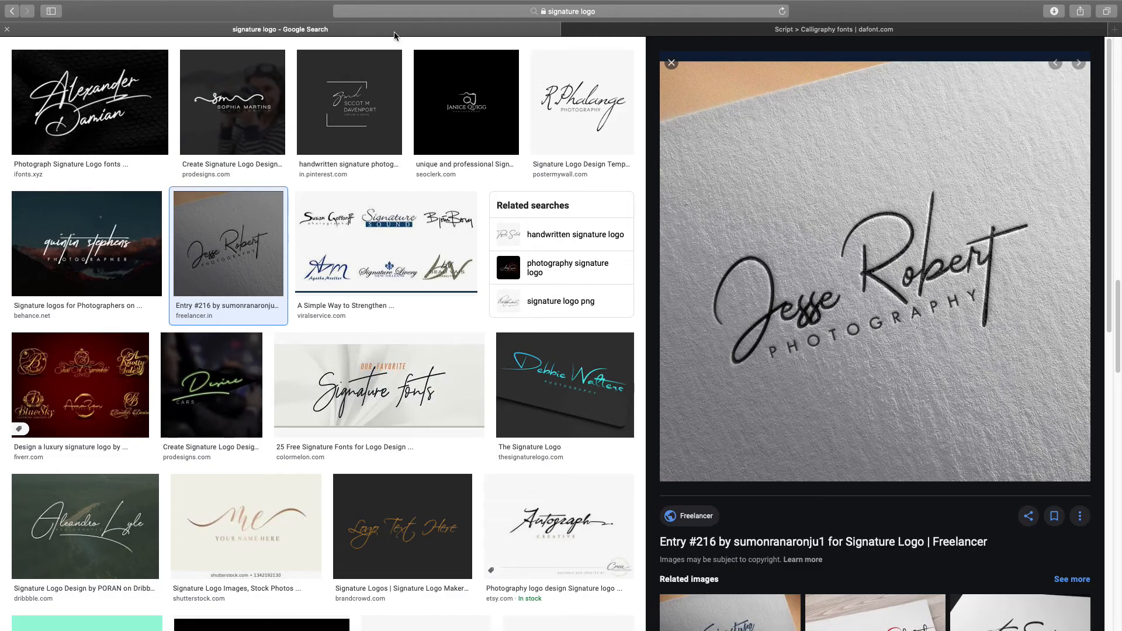
left_click(623, 30)
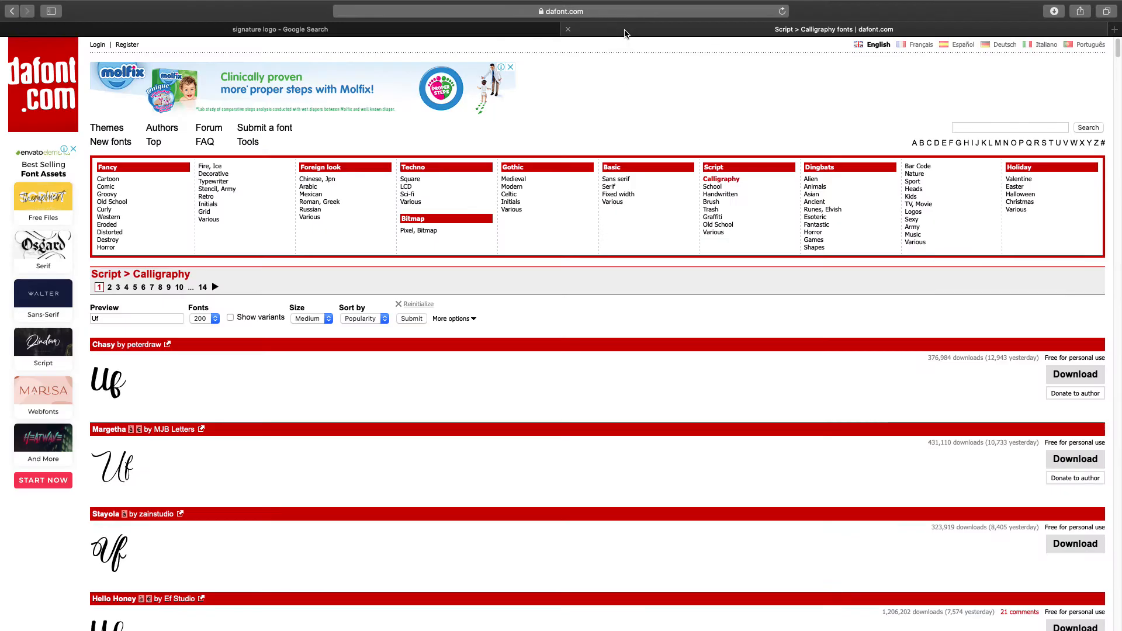
left_click_drag(125, 321, 39, 320)
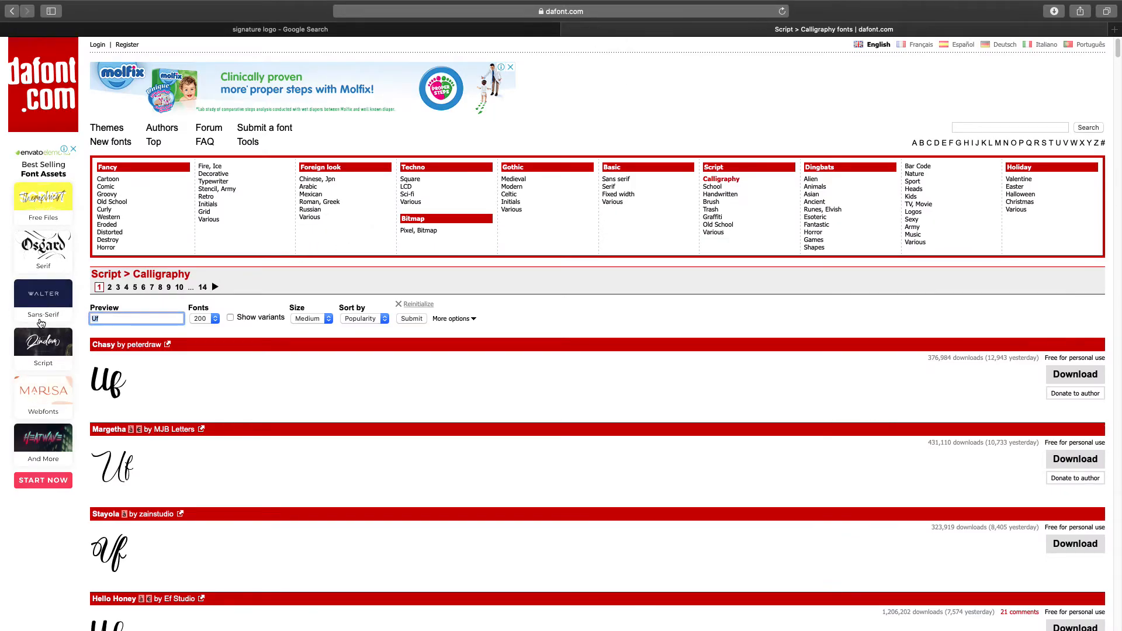
Step: Replace the Uf preview text with a sample signature name and submit it
key("Return")
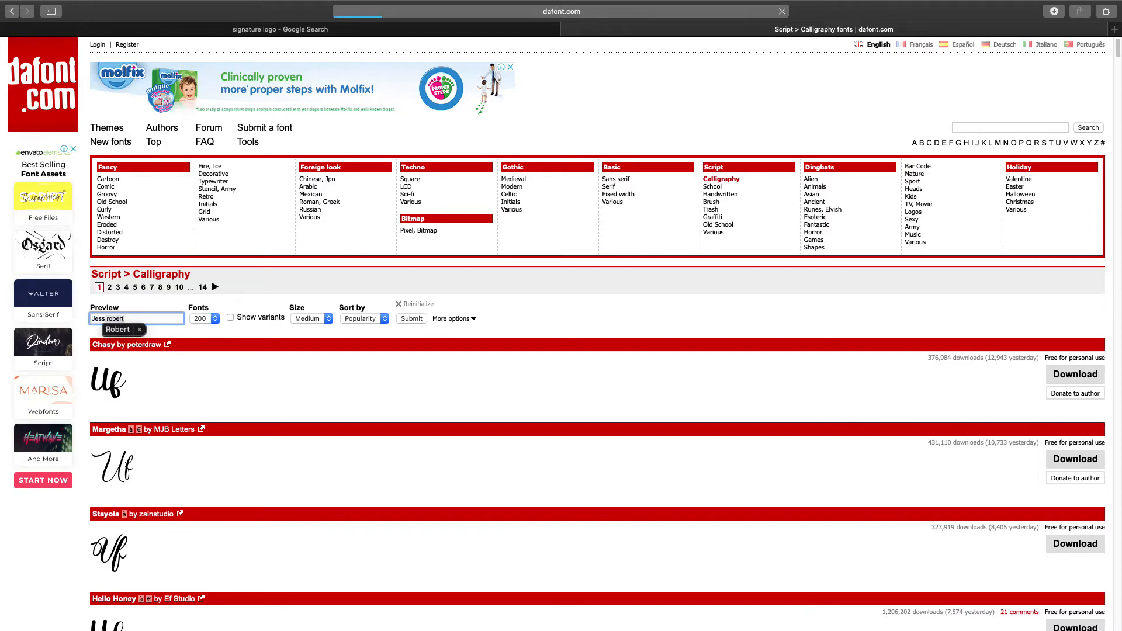
left_click(401, 321)
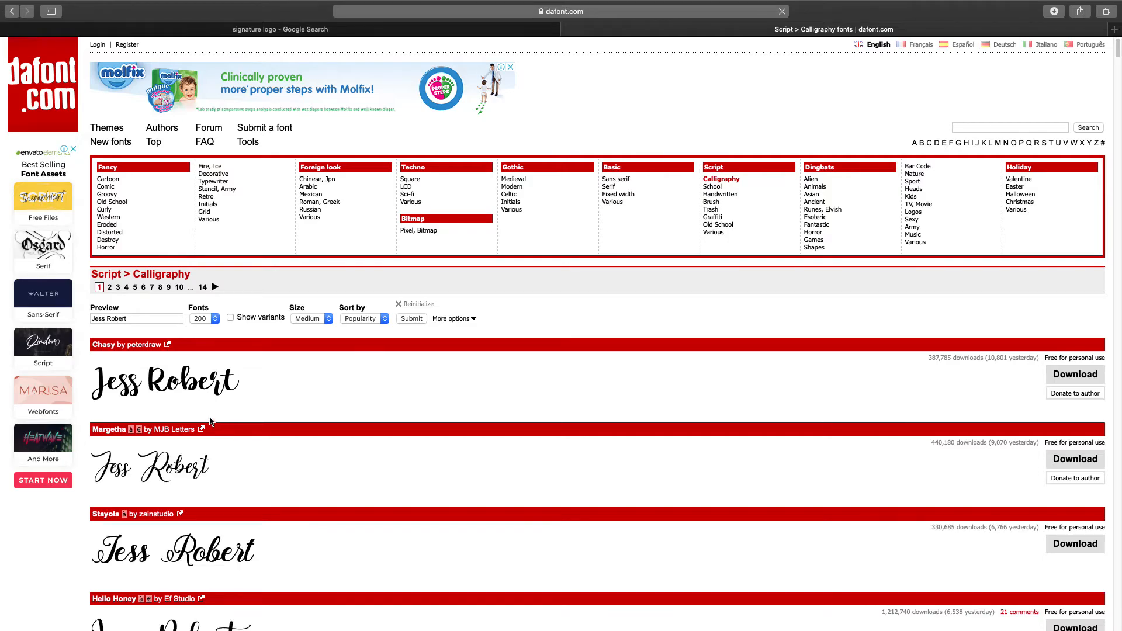
Step: Compare the Calligraphy font previews down the list and download Scriptina Pro
scroll(211, 421, "down", 5)
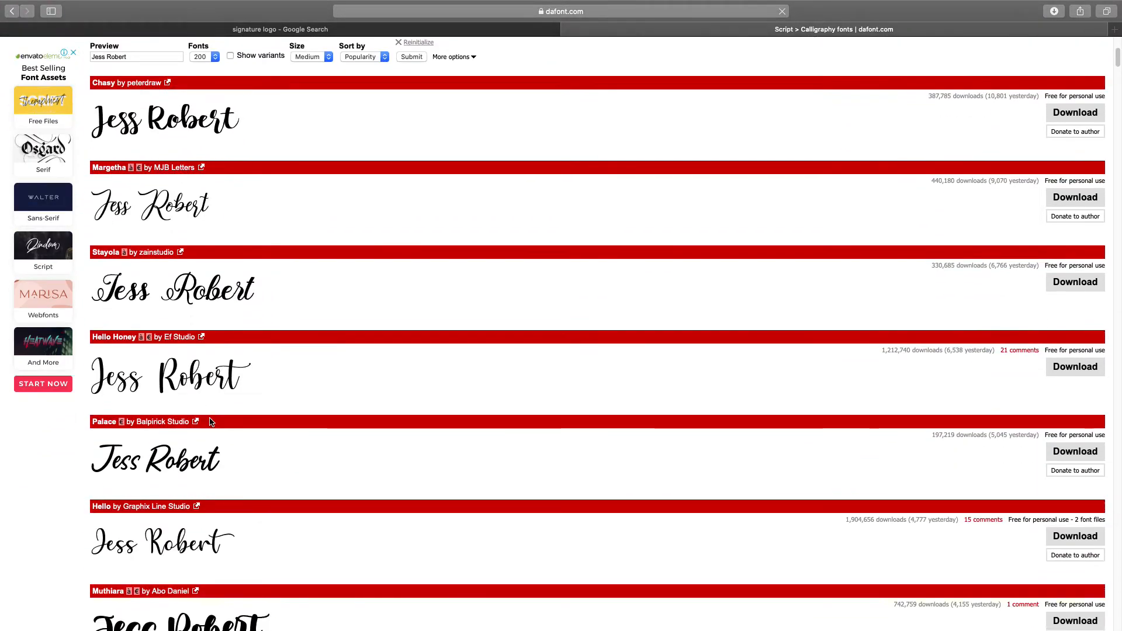
scroll(211, 422, "down", 4)
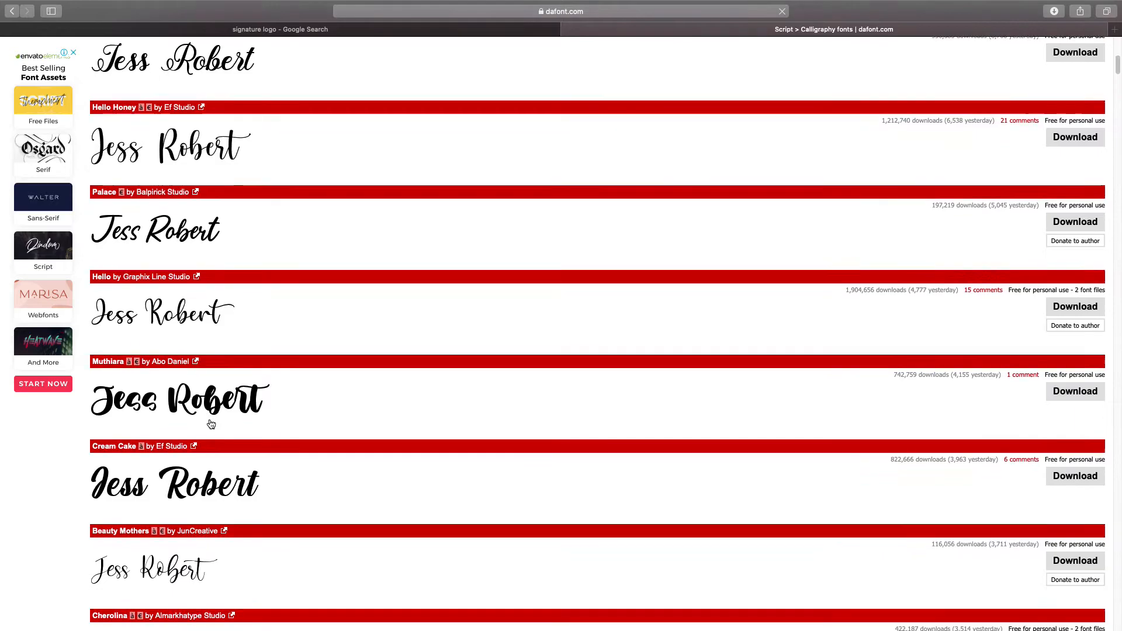
scroll(211, 423, "down", 7)
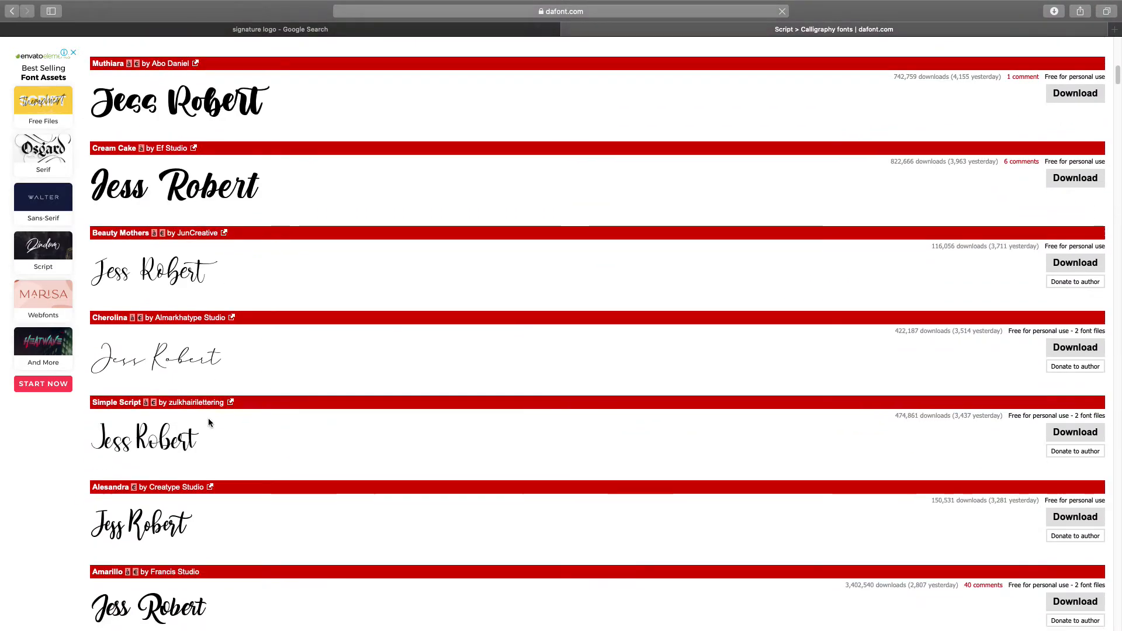
scroll(208, 422, "down", 9)
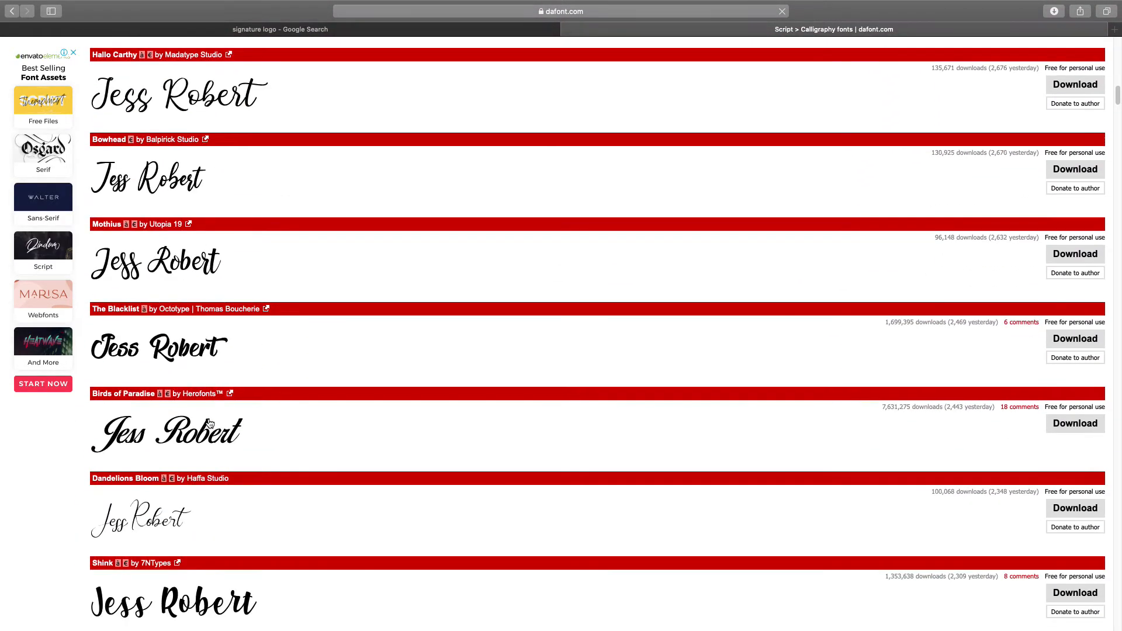
scroll(210, 423, "down", 5)
scroll(210, 423, "down", 11)
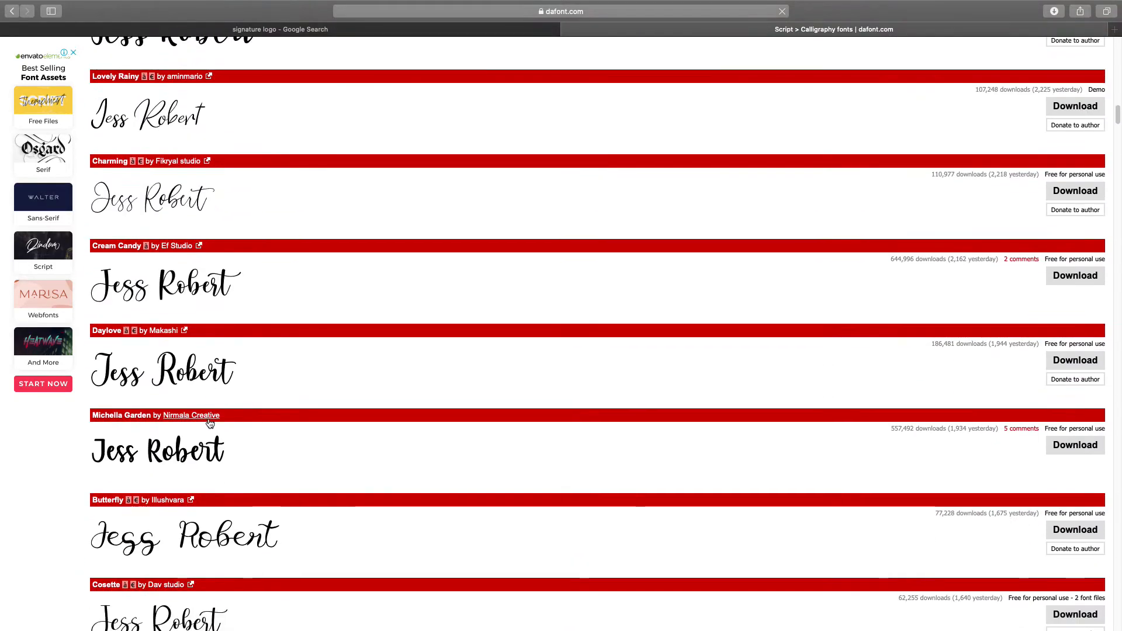
scroll(209, 423, "down", 14)
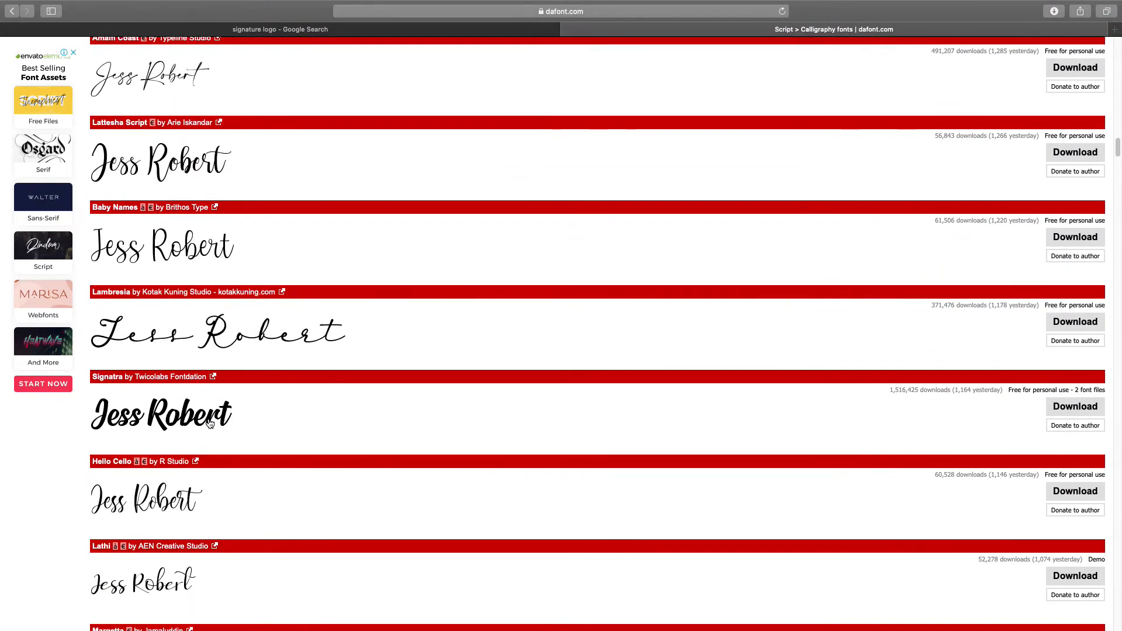
scroll(208, 423, "up", 4)
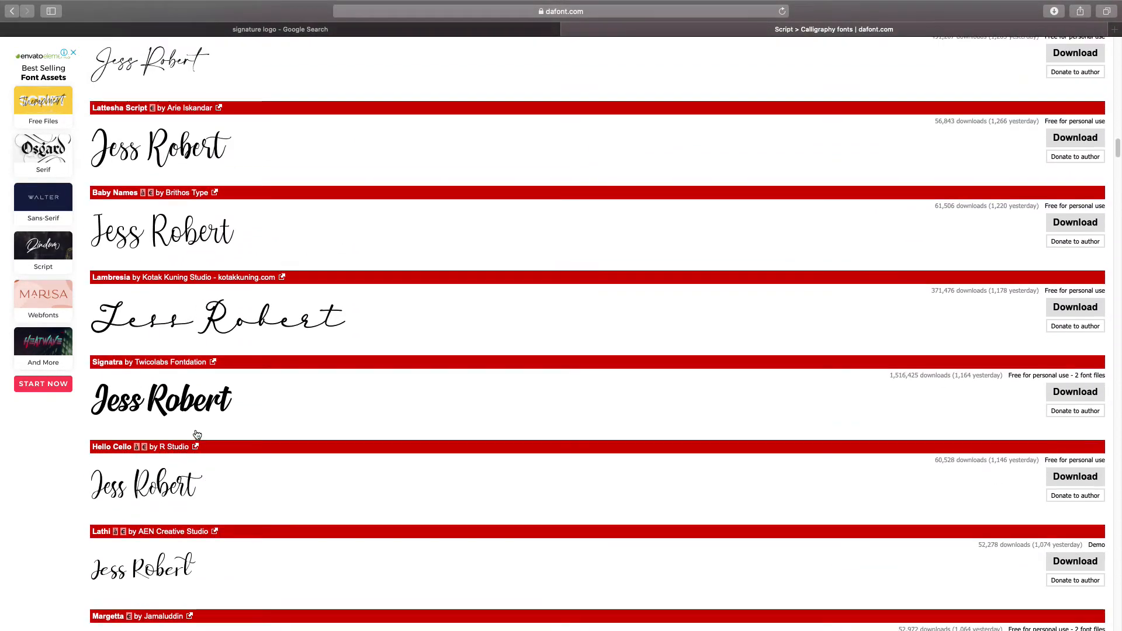
scroll(197, 435, "down", 5)
scroll(196, 435, "down", 1)
scroll(180, 161, "down", 15)
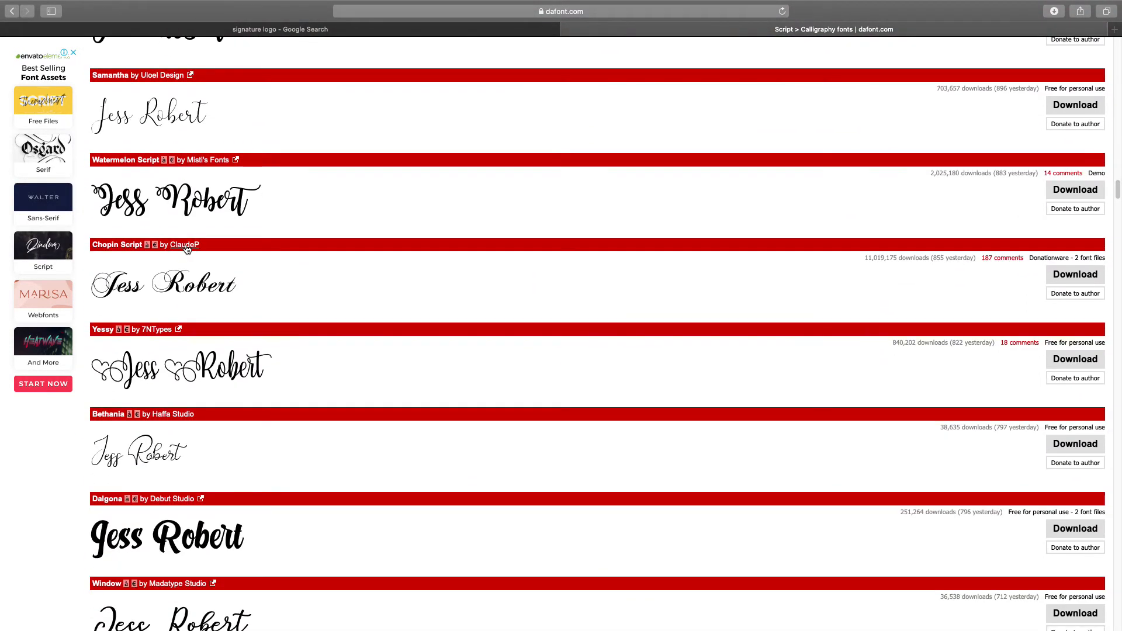
scroll(187, 249, "down", 6)
scroll(187, 249, "up", 3)
scroll(187, 249, "down", 4)
scroll(185, 247, "down", 9)
scroll(145, 378, "down", 5)
scroll(145, 379, "down", 11)
scroll(146, 380, "down", 7)
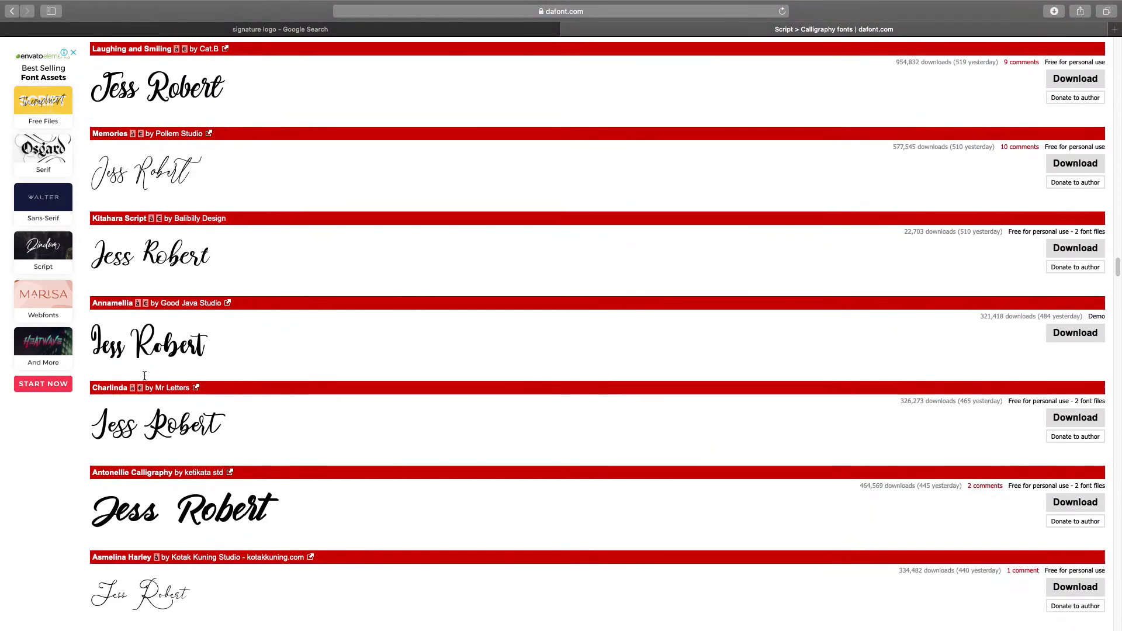
scroll(145, 376, "down", 6)
scroll(145, 380, "down", 9)
scroll(145, 381, "down", 9)
scroll(145, 380, "down", 12)
scroll(146, 381, "down", 13)
scroll(145, 380, "down", 9)
scroll(145, 381, "down", 12)
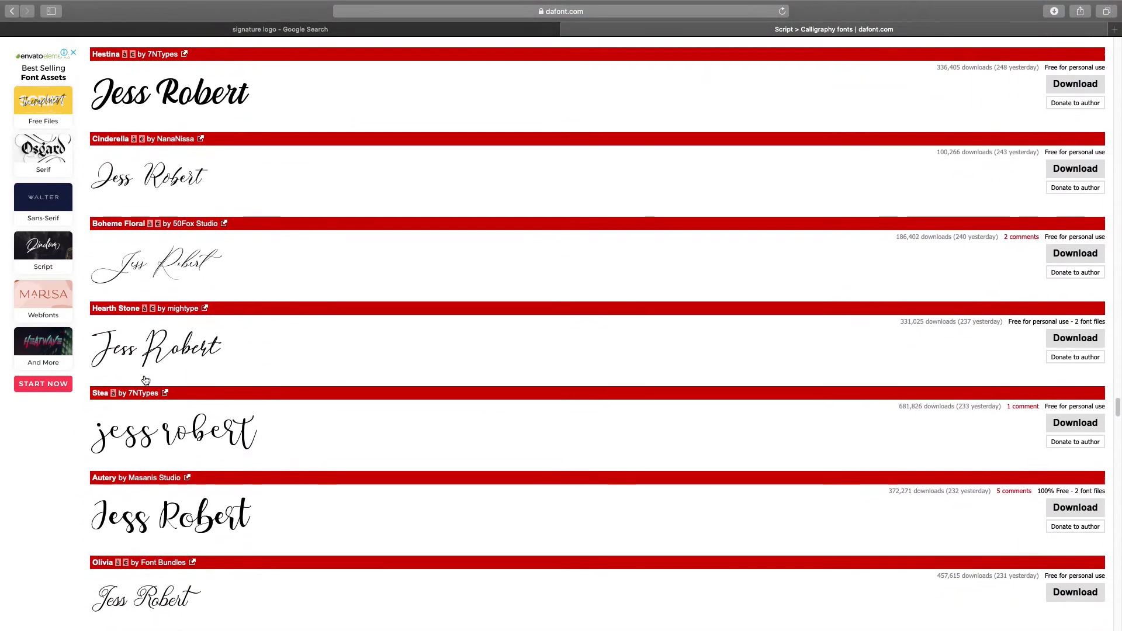
scroll(145, 380, "down", 9)
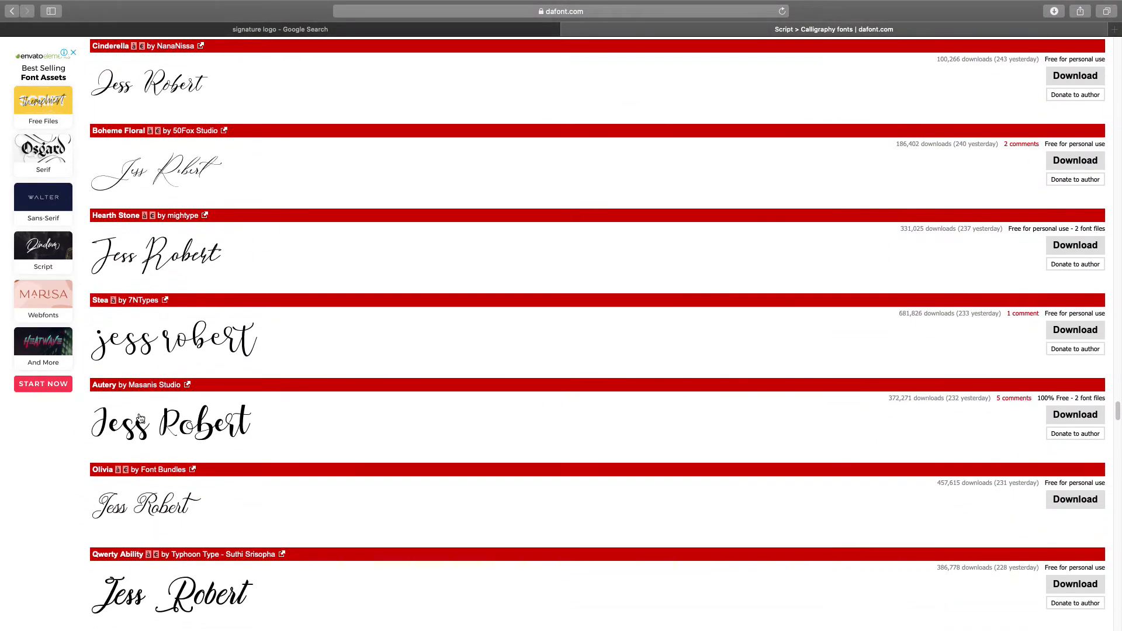
scroll(140, 418, "down", 16)
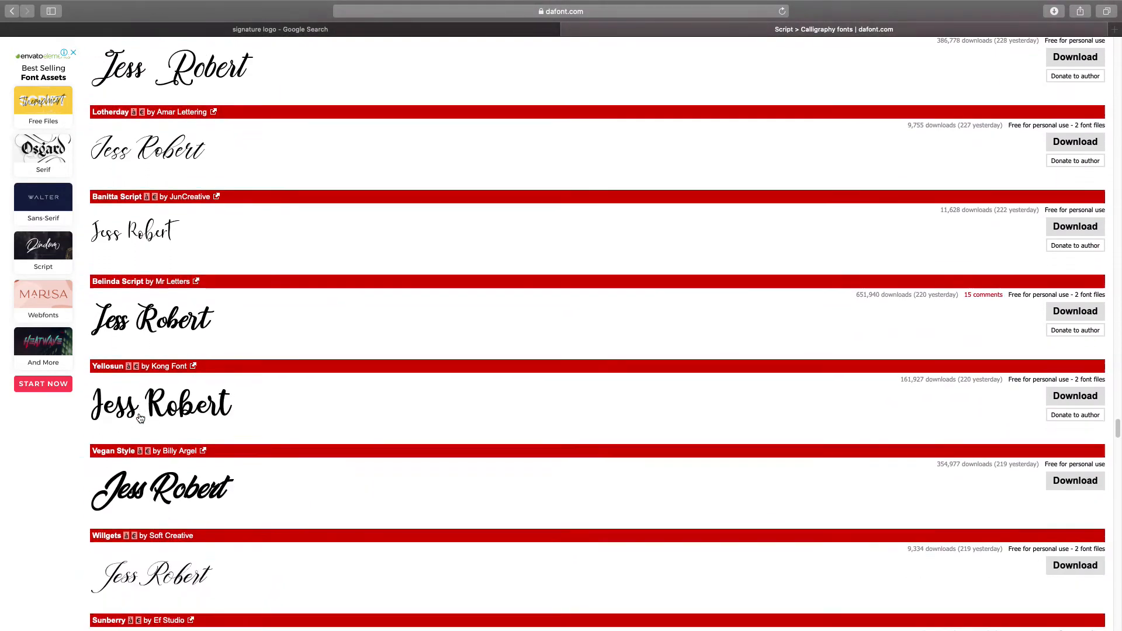
scroll(141, 417, "down", 2)
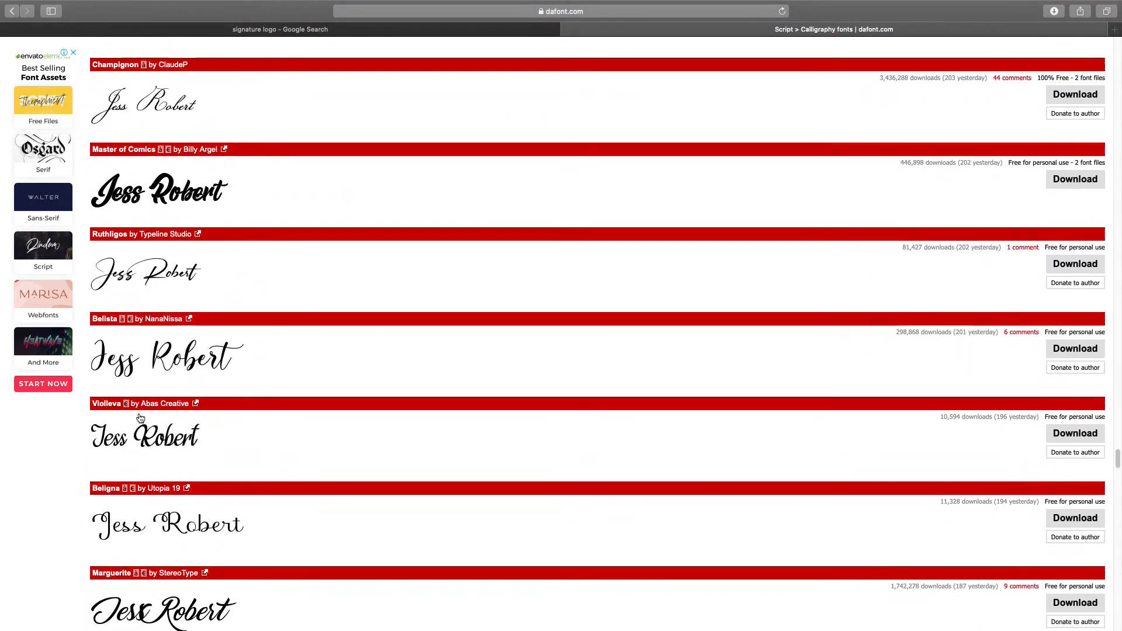
scroll(139, 416, "down", 11)
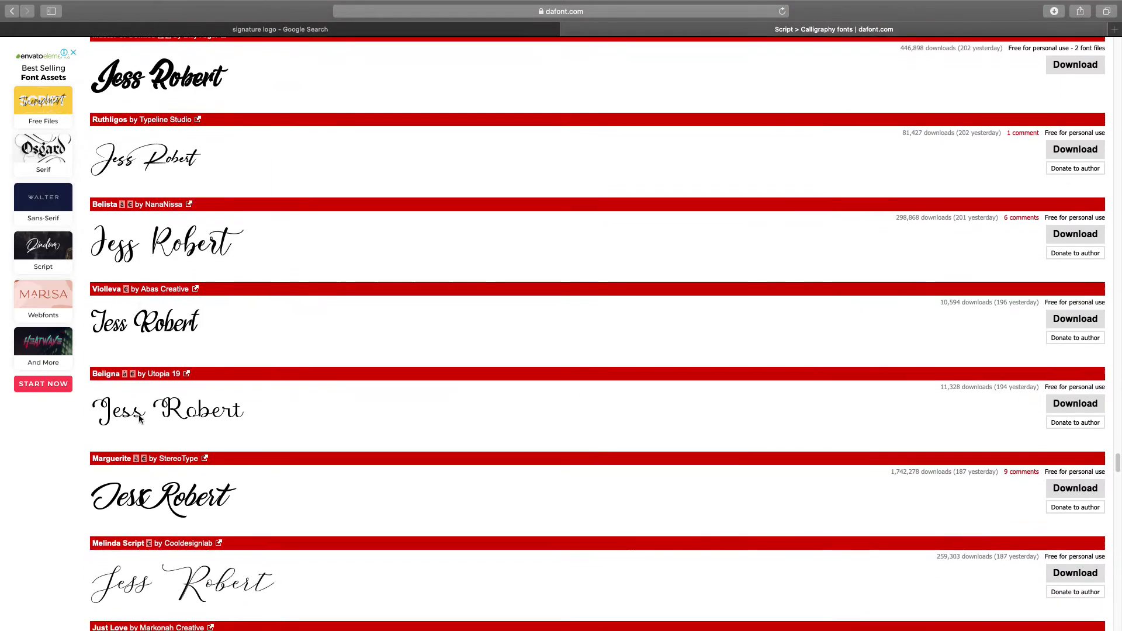
scroll(139, 418, "down", 9)
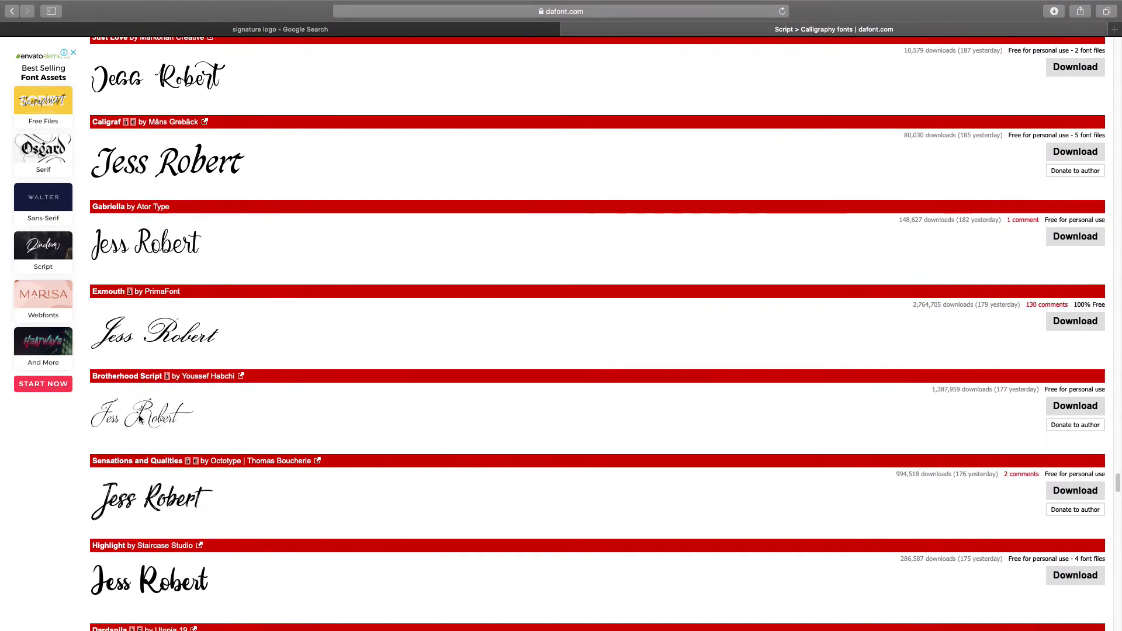
scroll(139, 418, "down", 10)
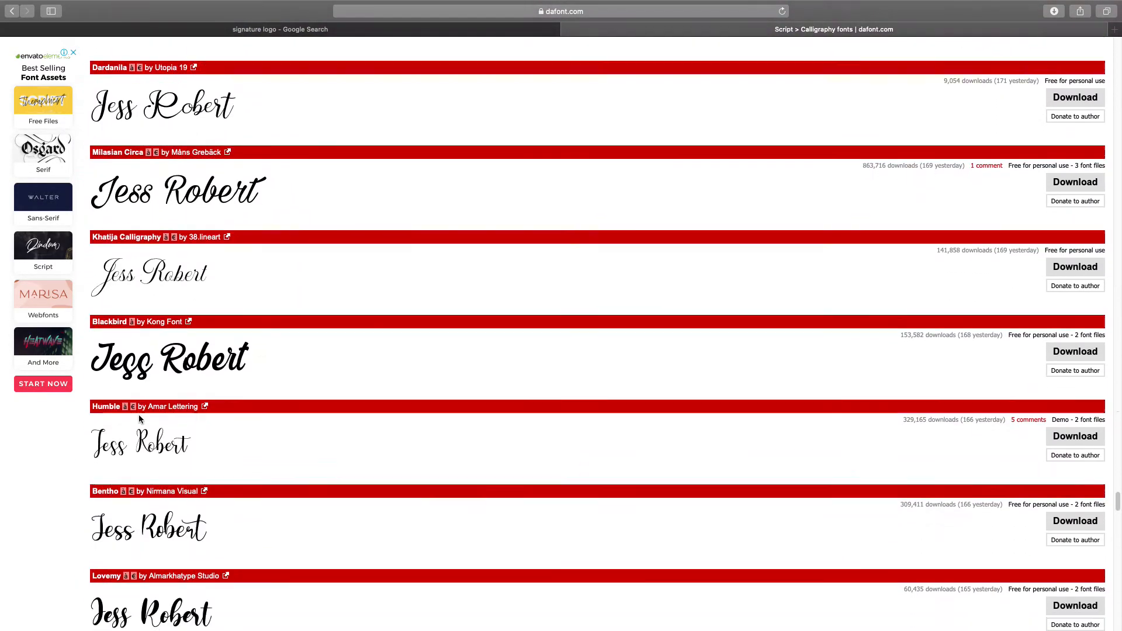
scroll(139, 418, "down", 9)
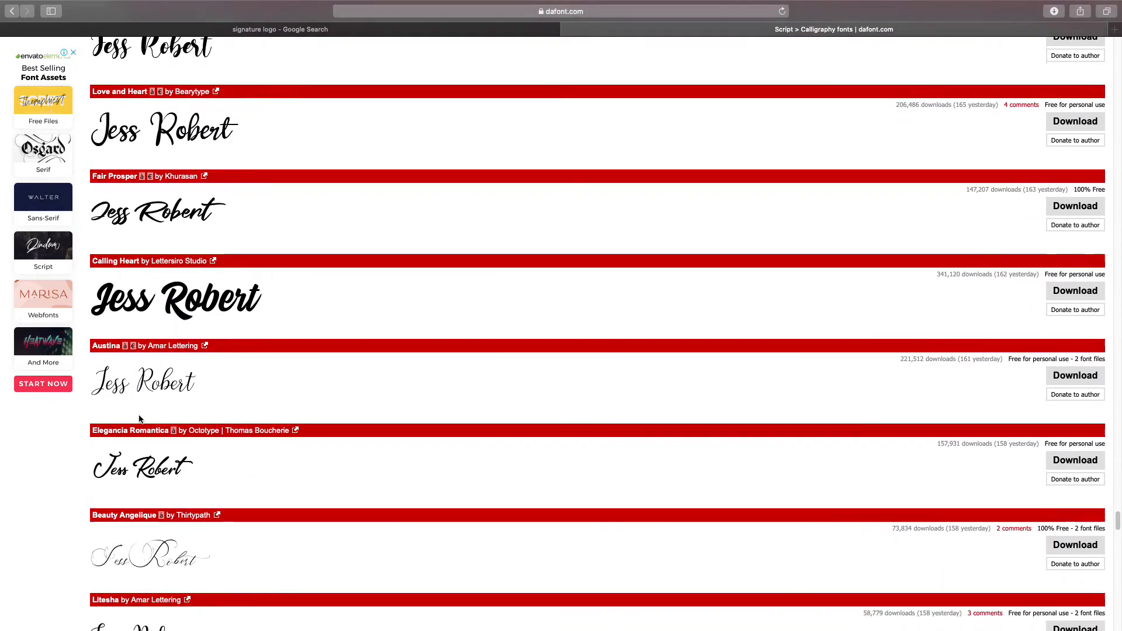
scroll(139, 418, "down", 10)
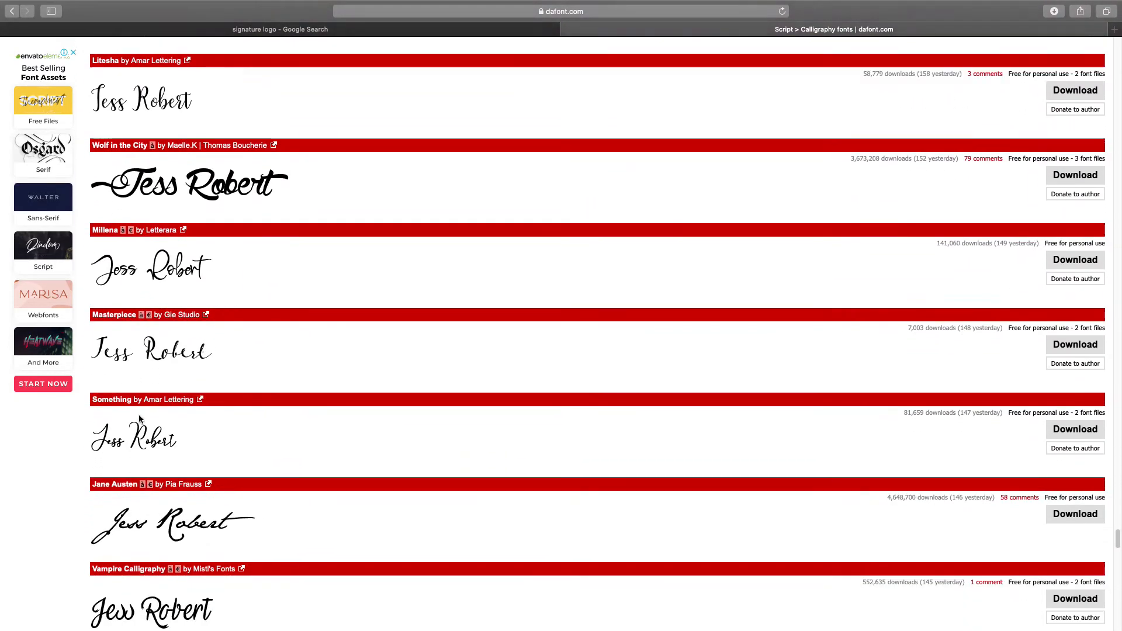
scroll(139, 419, "down", 7)
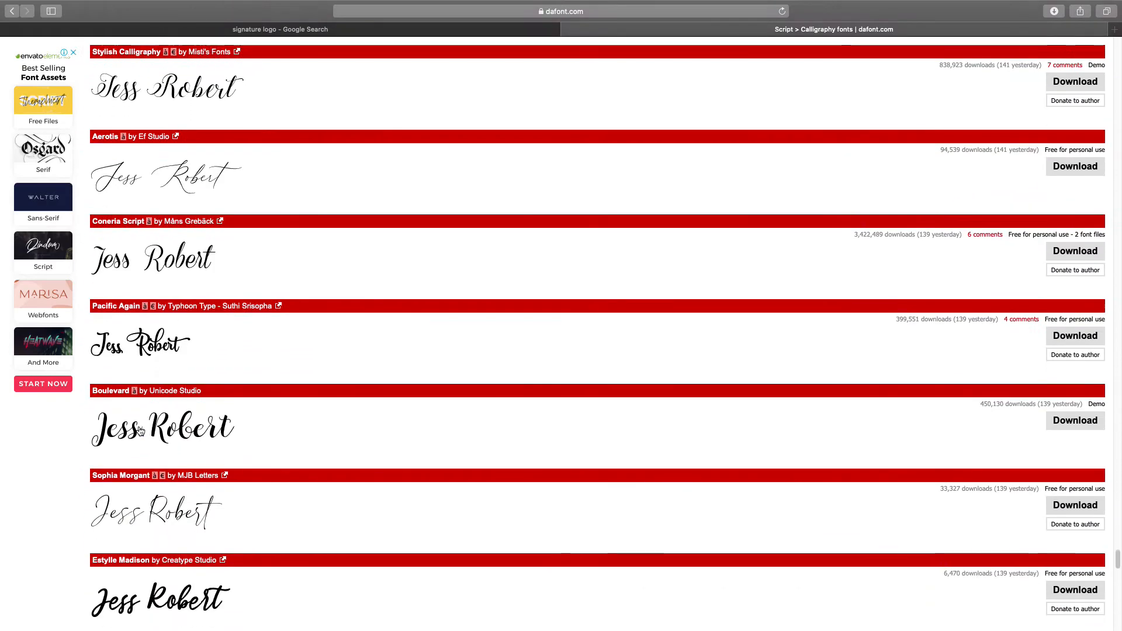
scroll(139, 430, "down", 1)
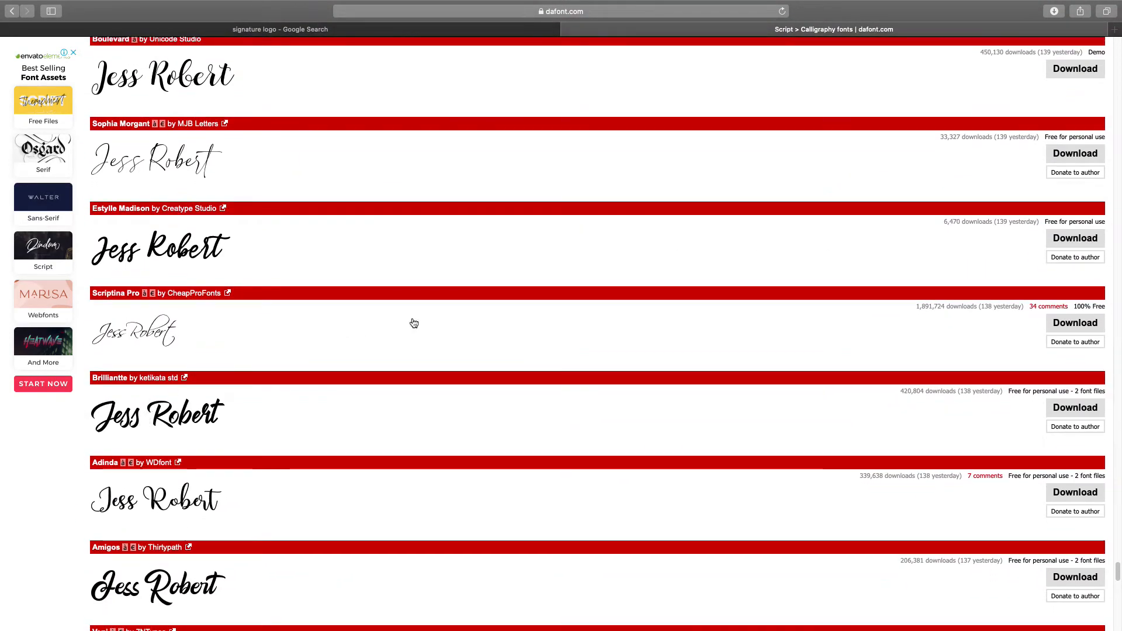
left_click(1071, 331)
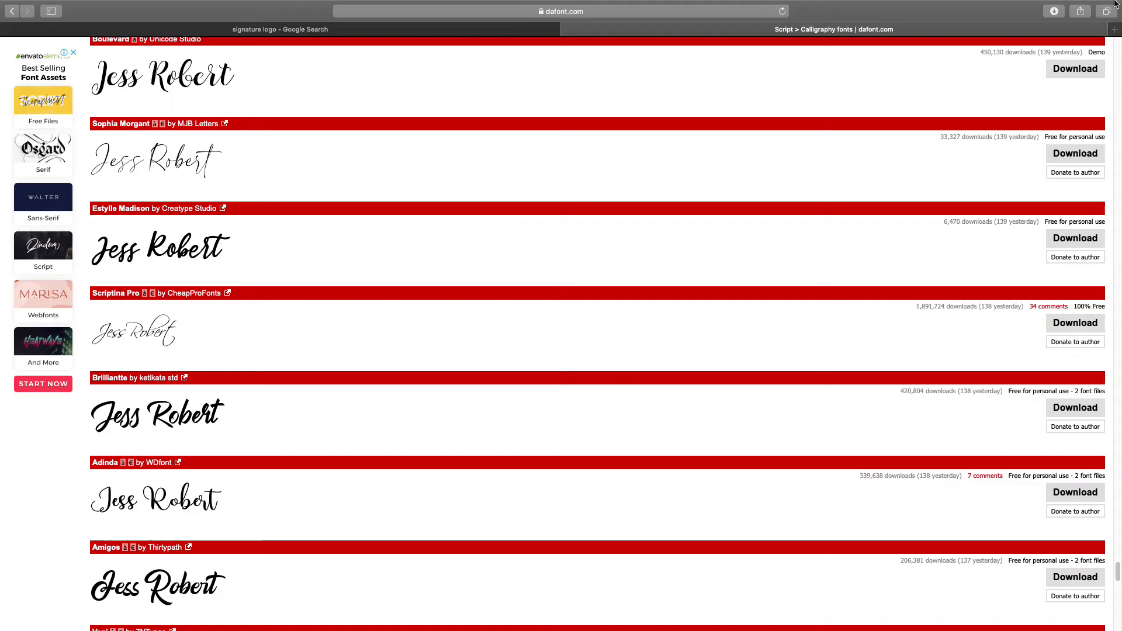
left_click(1051, 19)
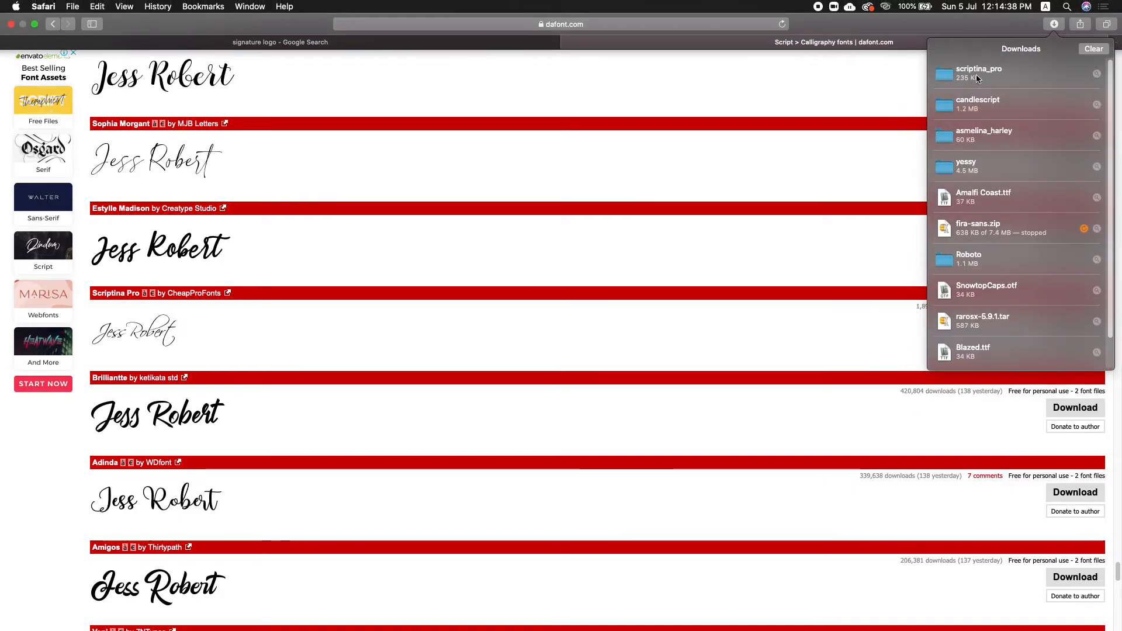
key("ctrl+Left")
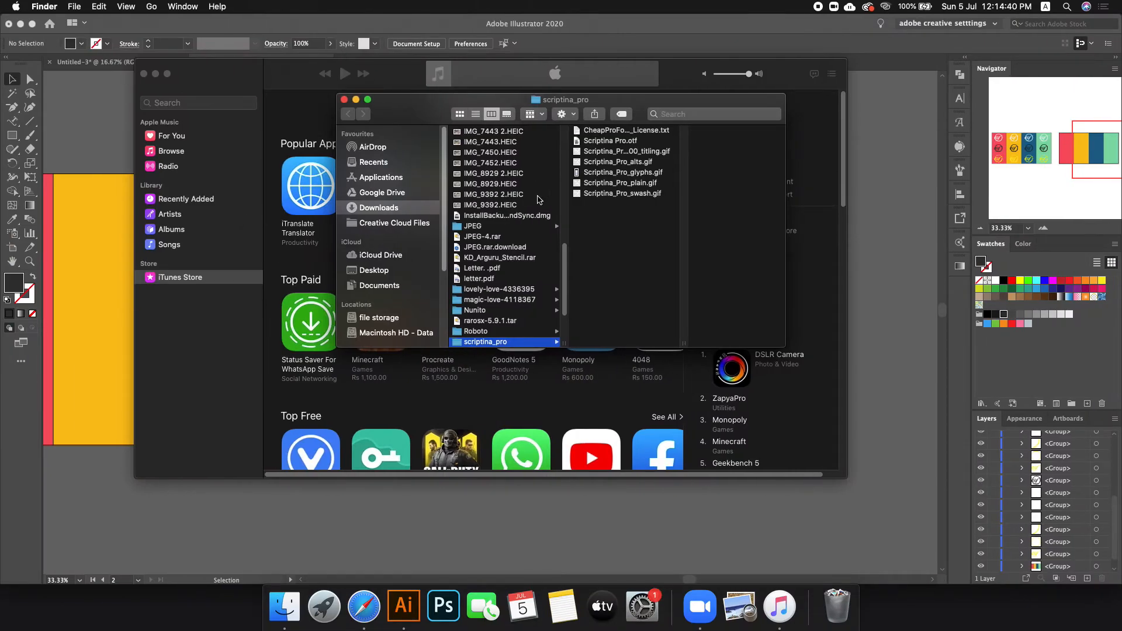
double_click(608, 183)
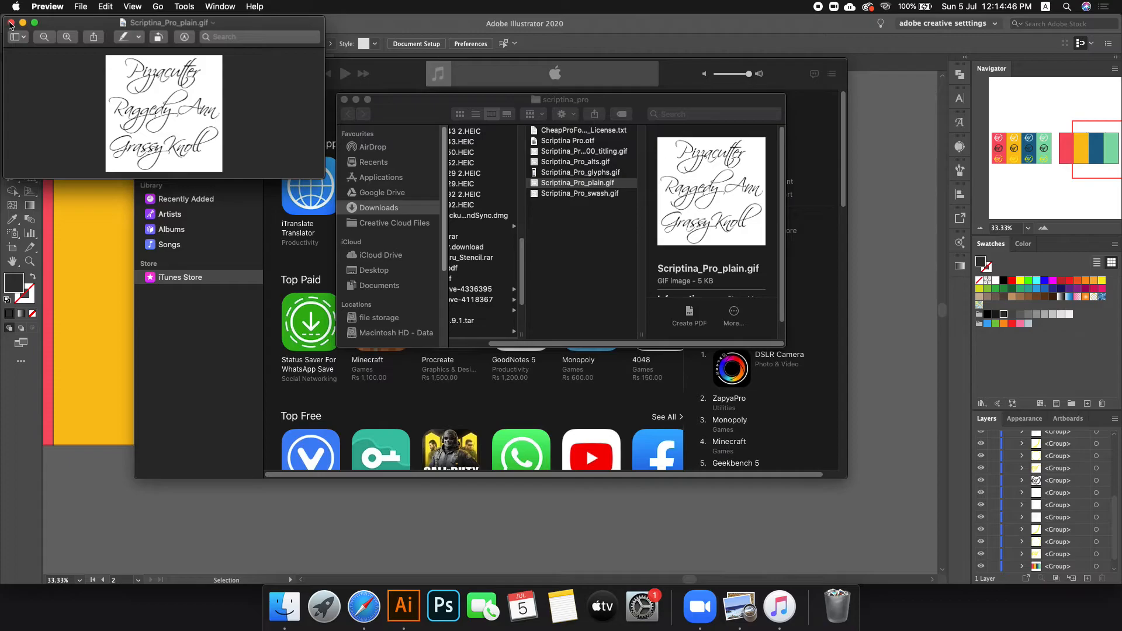
left_click(11, 23)
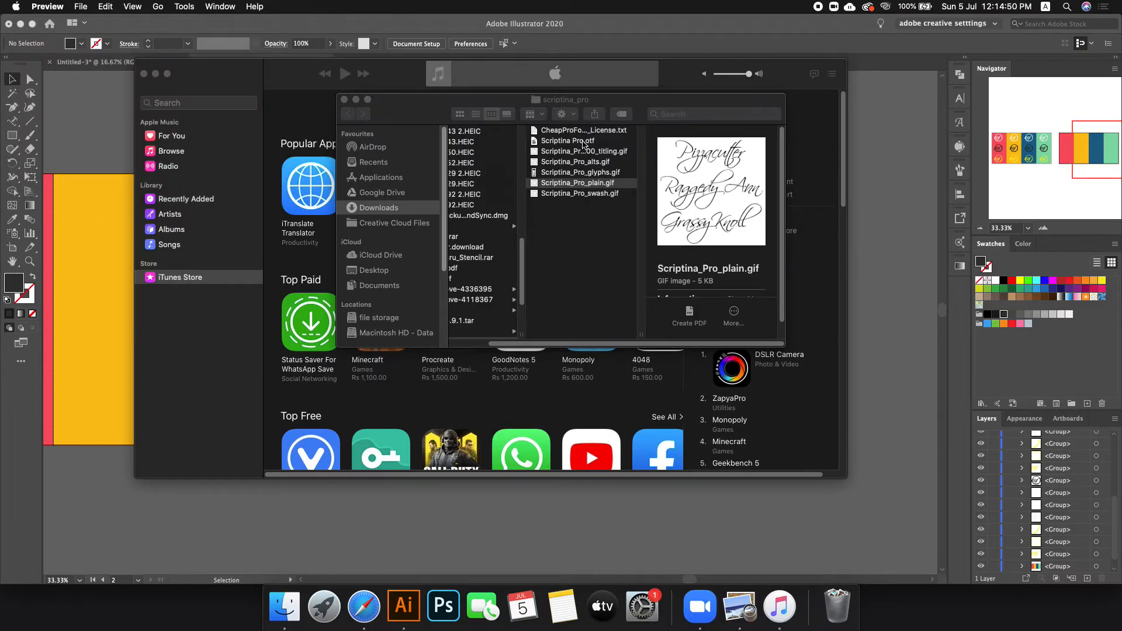
Step: Install Scriptina Pro.otf in Font Book, then view its glyph chart Scriptina_Pro_glyphs.gif in Preview
double_click(583, 143)
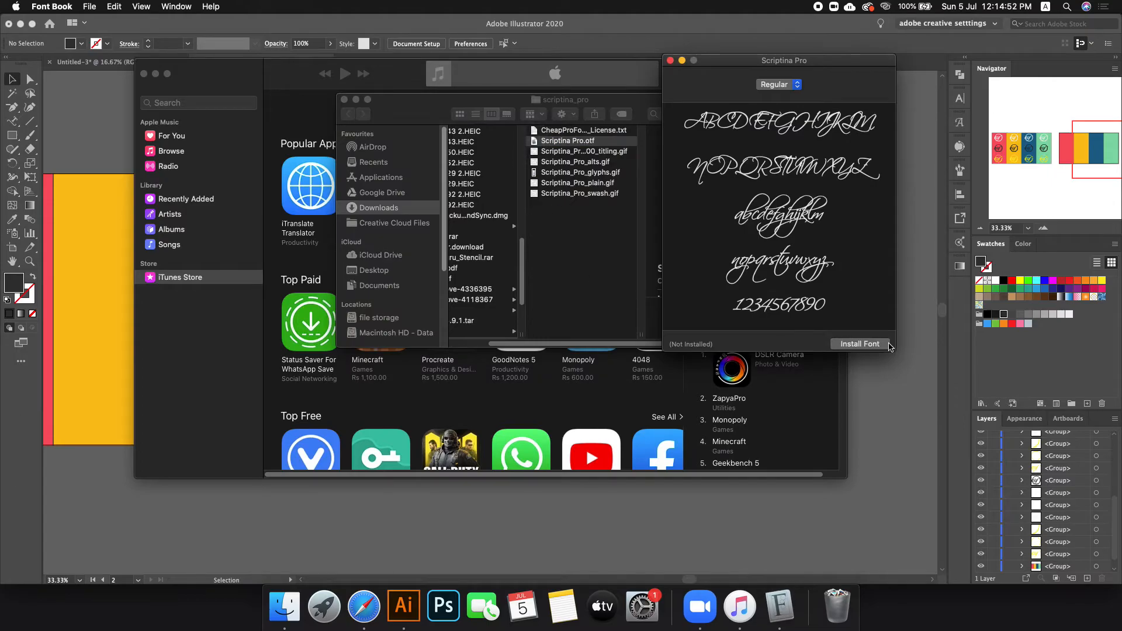
left_click(880, 345)
left_click(578, 177)
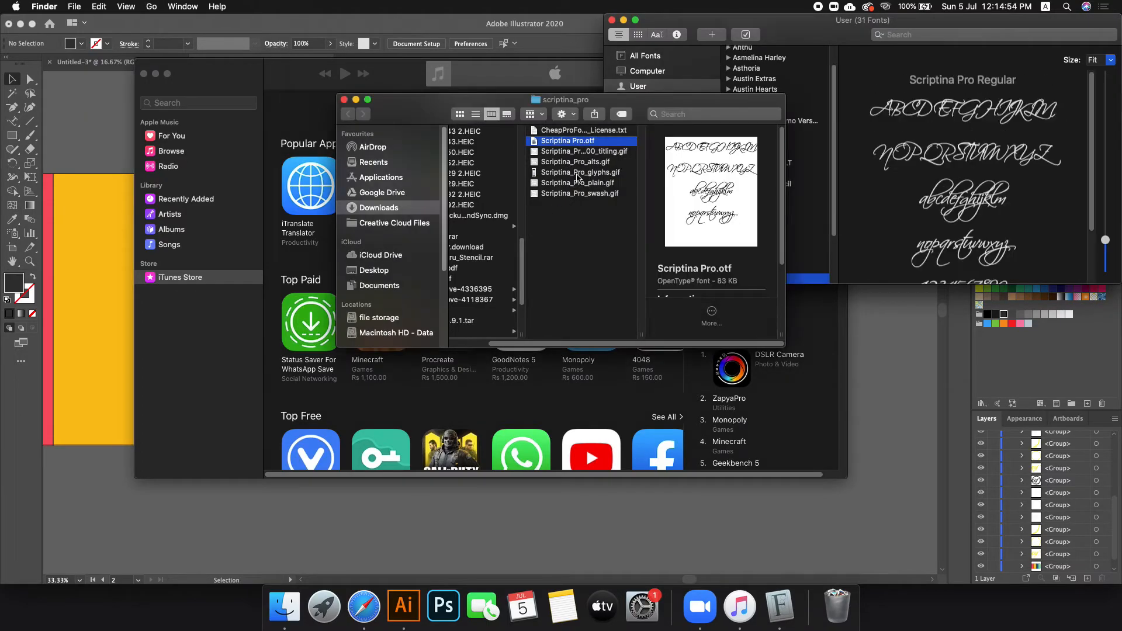
left_click(595, 173)
double_click(595, 173)
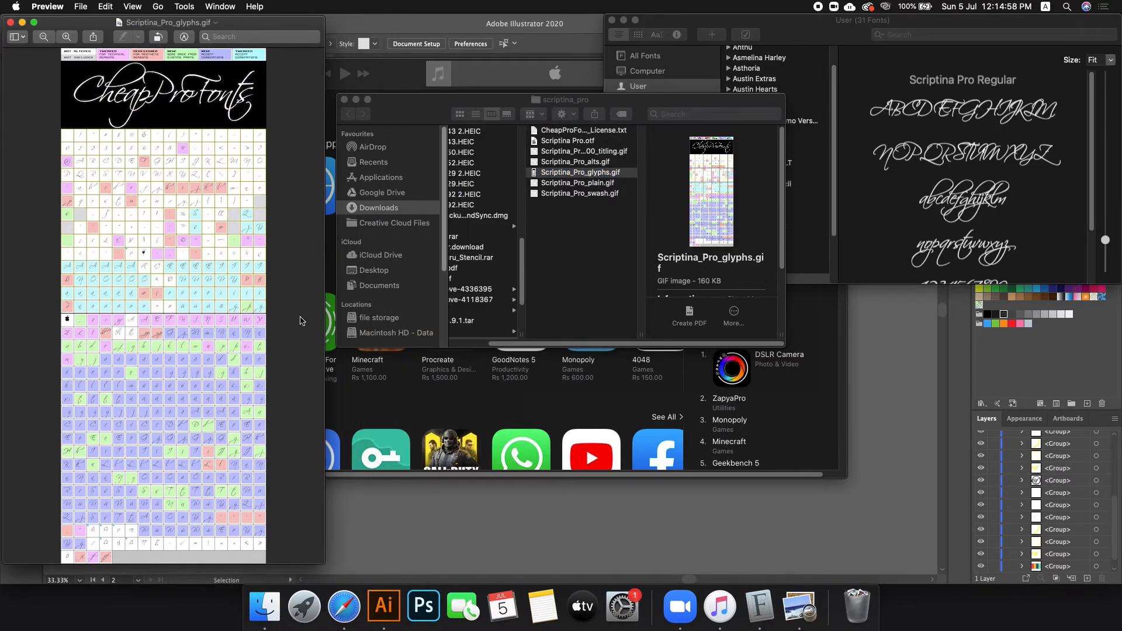
scroll(135, 305, "up", 3)
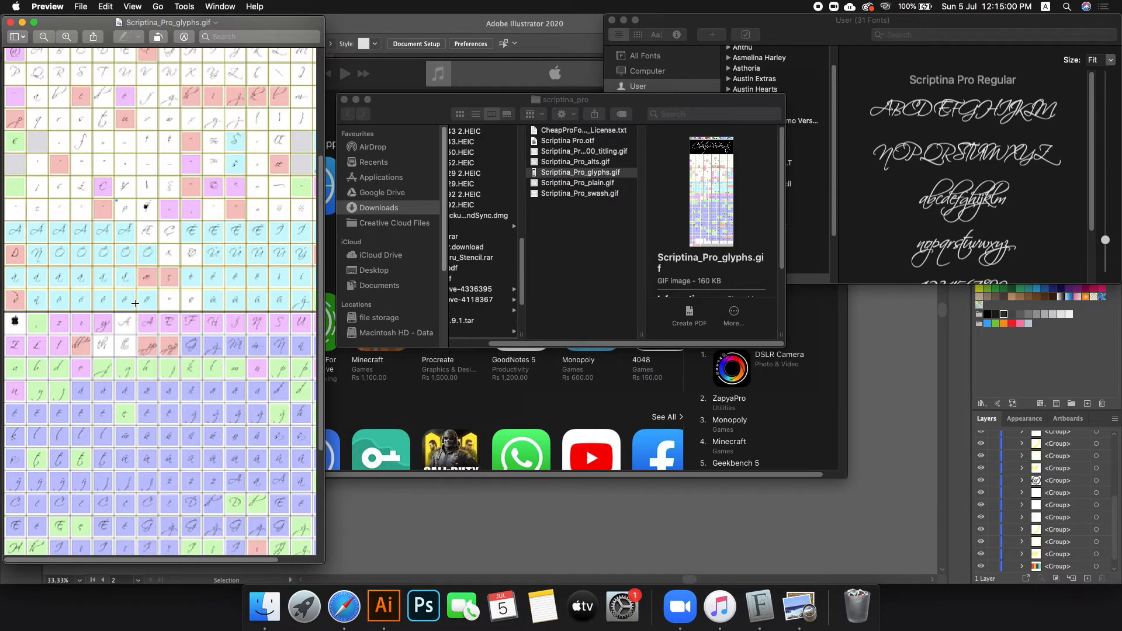
scroll(135, 303, "down", 5)
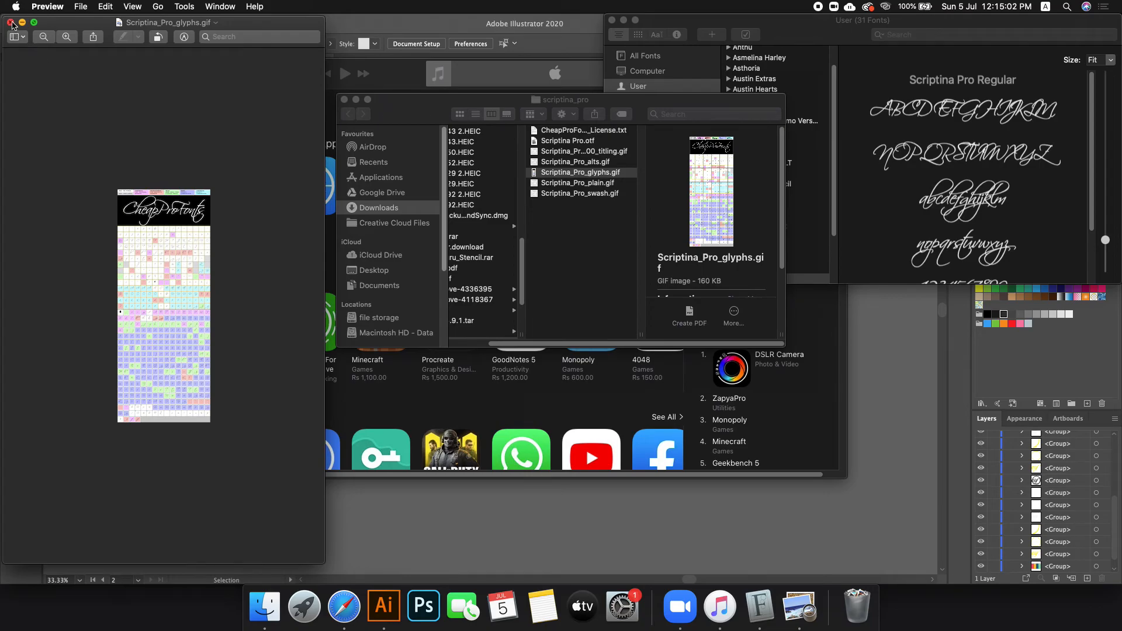
left_click(10, 23)
Step: Close the iTunes, Finder and Font Book windows, bringing Illustrator's Untitled-4 back to front
left_click(146, 73)
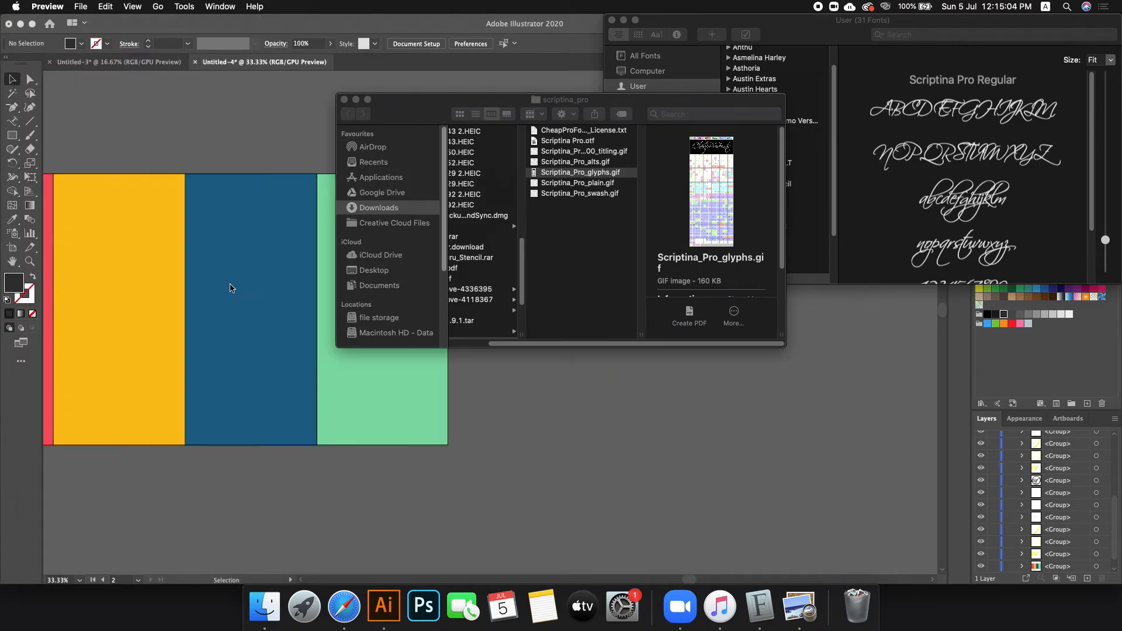
left_click(344, 99)
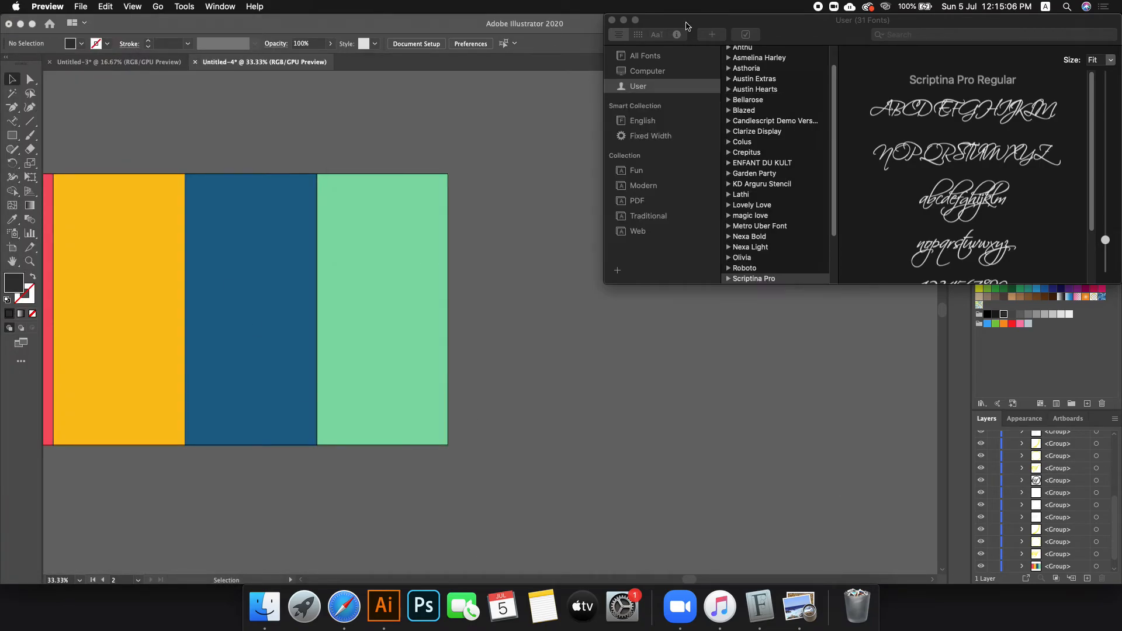
left_click(612, 22)
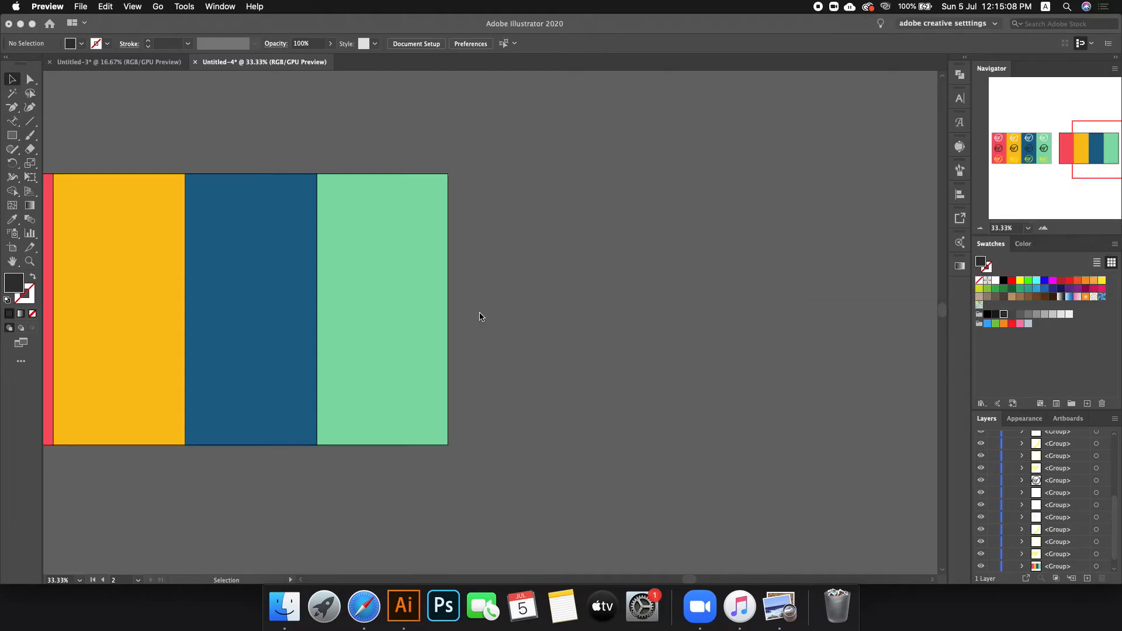
left_click(14, 121)
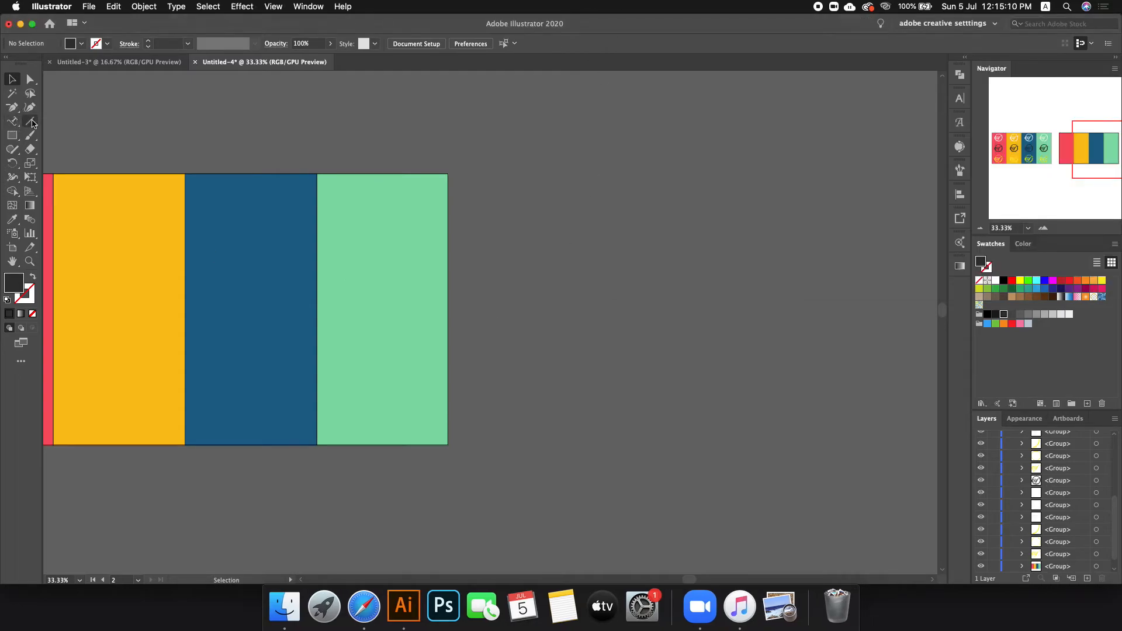
Step: Alt-drag the artboard downward with the Artboard tool to duplicate it as a blank third artboard
scroll(433, 180, "down", 3)
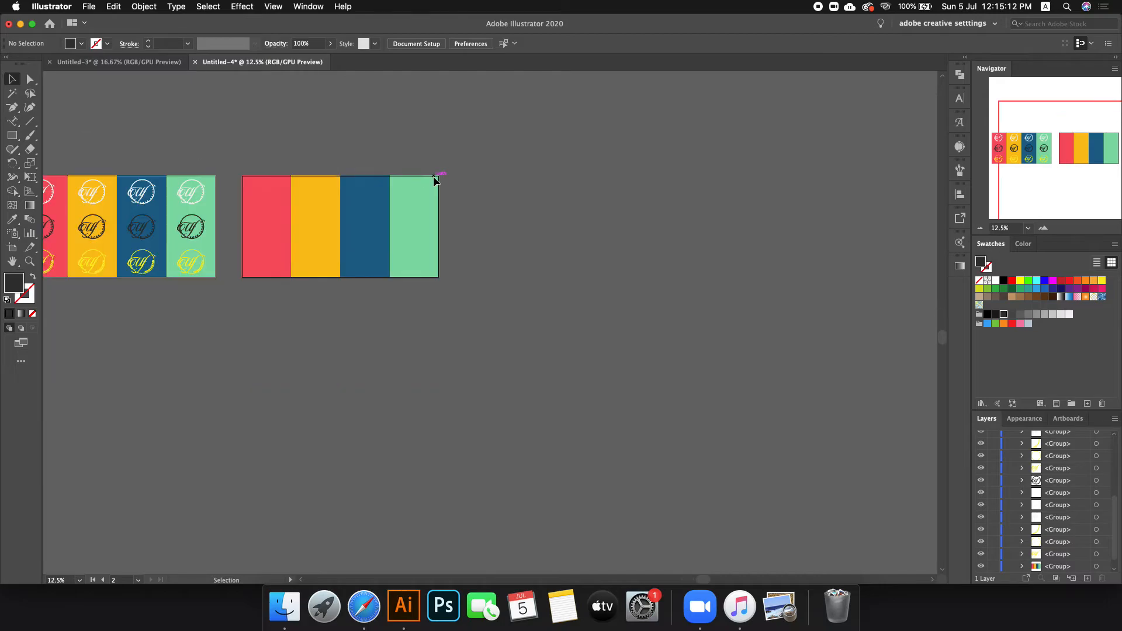
left_click(11, 247)
left_click_drag(421, 255, 292, 388)
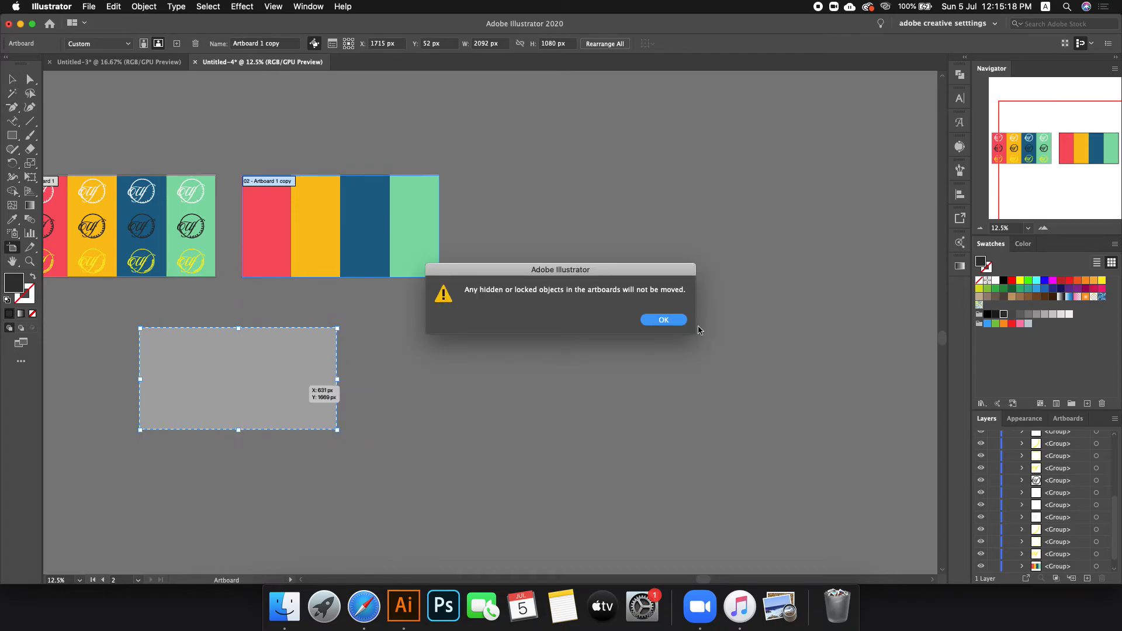
left_click(669, 321)
left_click(12, 79)
scroll(598, 351, "down", 3)
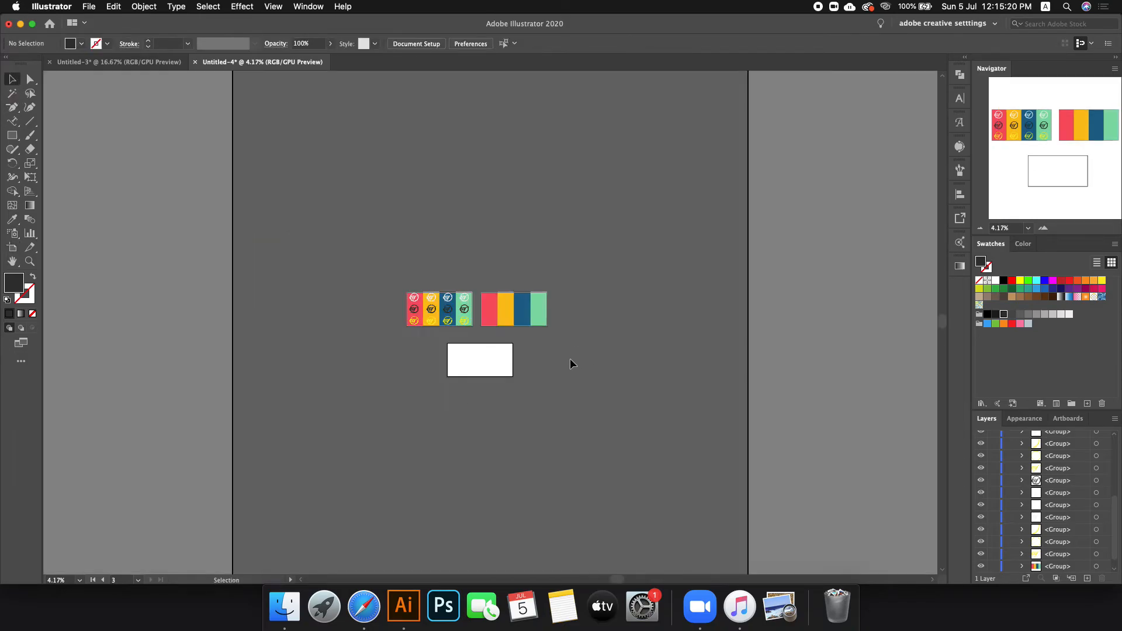
scroll(490, 380, "up", 5)
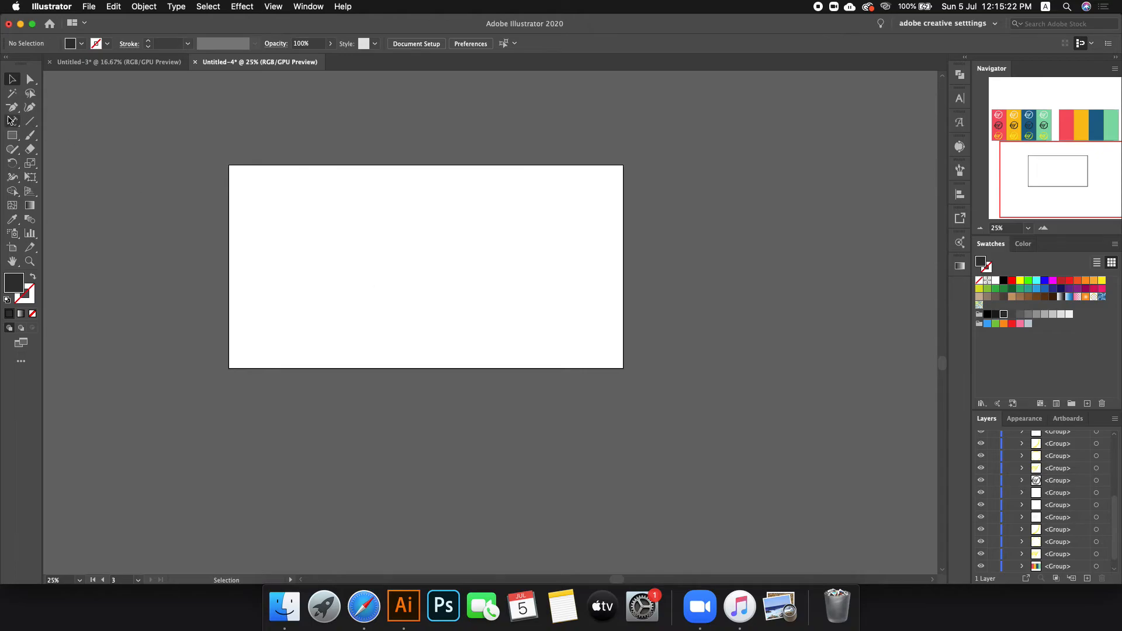
Step: Type 'gloria' on the blank artboard and enlarge it to about 302 pt
left_click(12, 121)
left_click(65, 118)
scroll(511, 230, "up", 1)
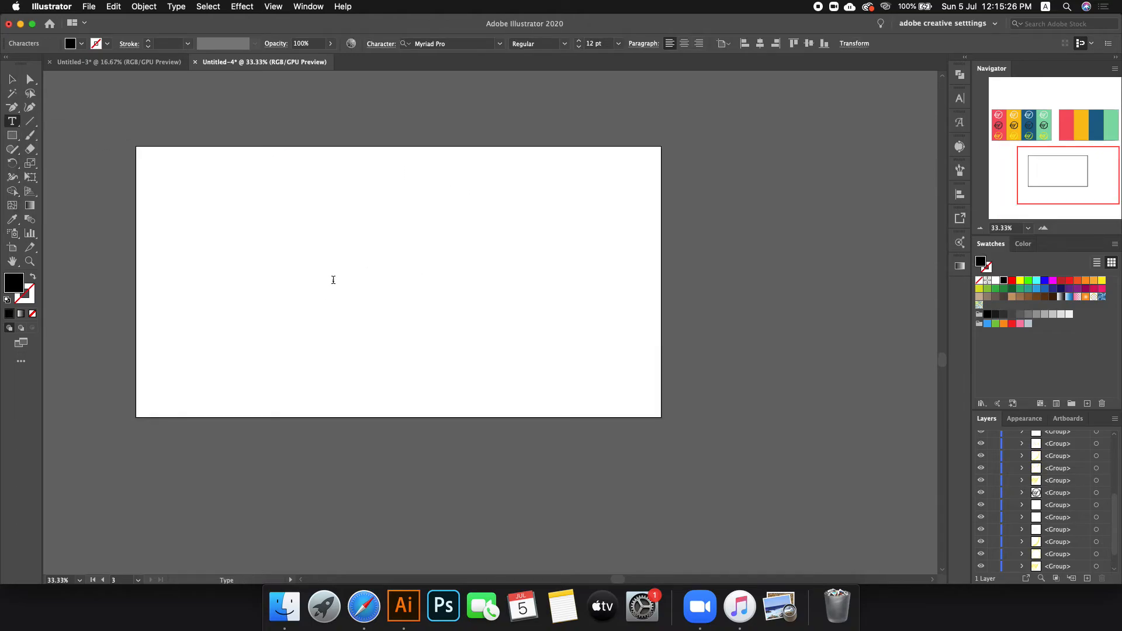
left_click(334, 279)
key("Escape")
left_click_drag(340, 280, 516, 321)
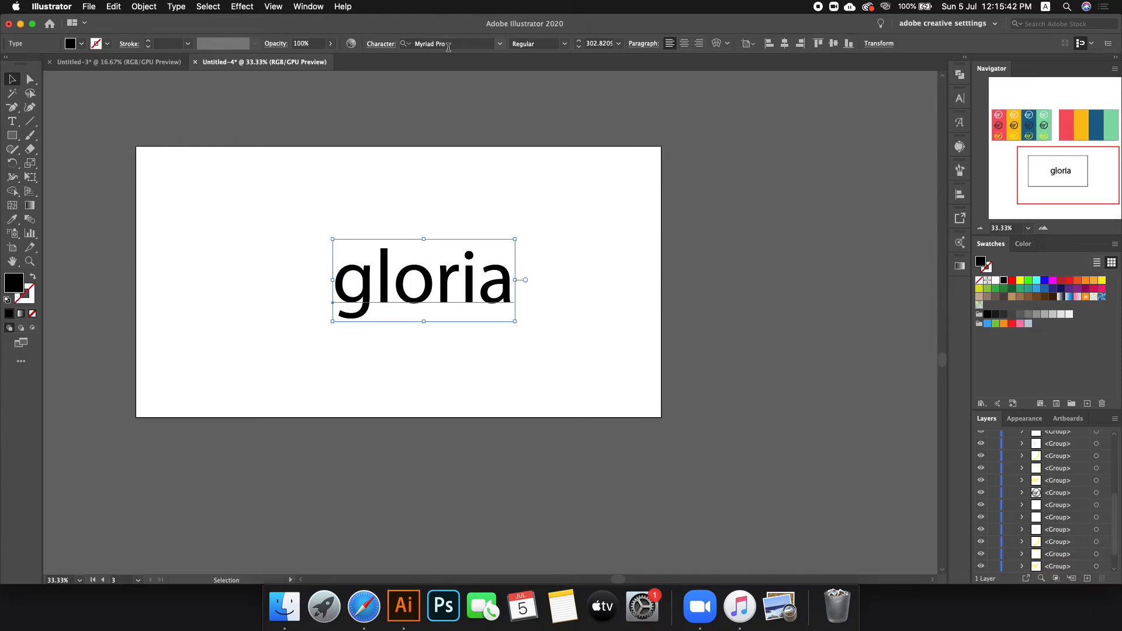
Step: Set the text in Scriptina Pro and replace the first g with a capital G
left_click(448, 45)
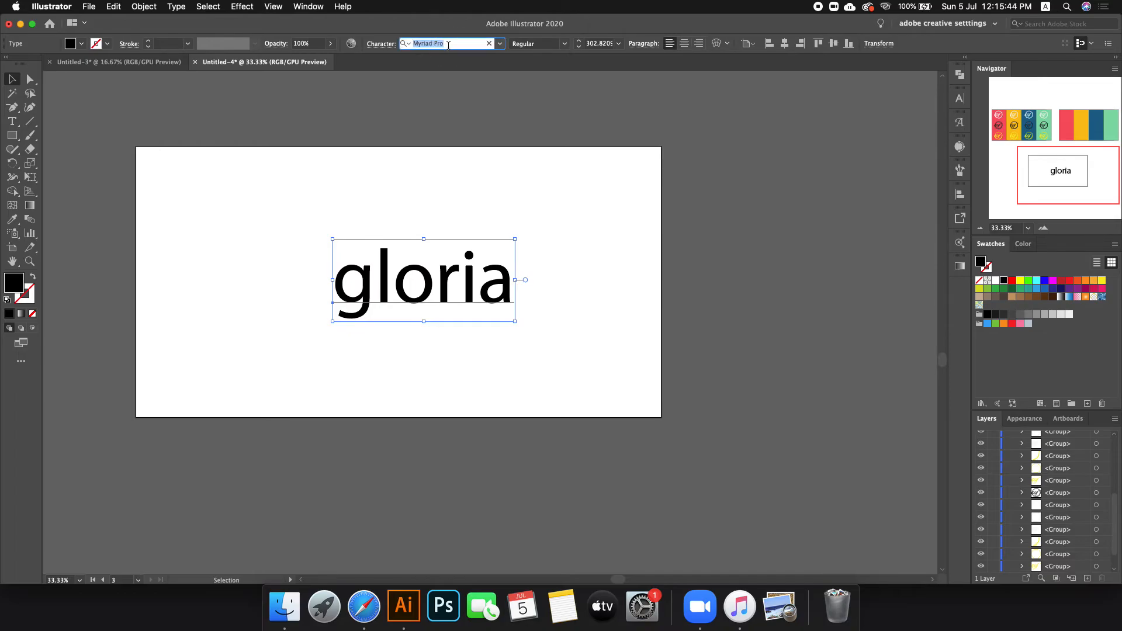
type("sc")
key("Return")
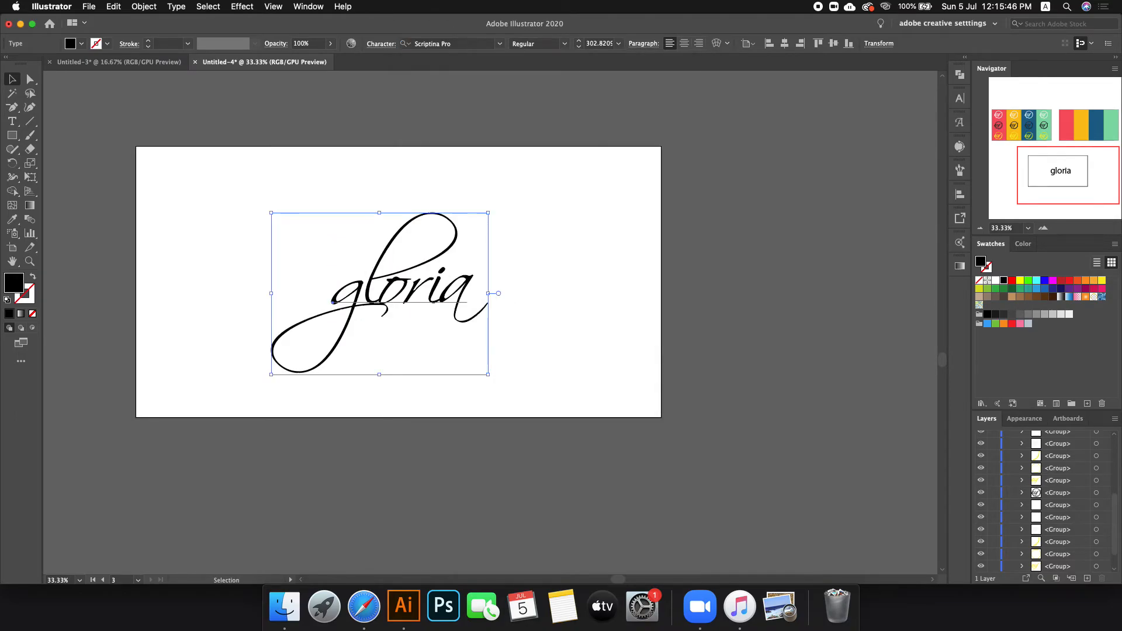
key("t")
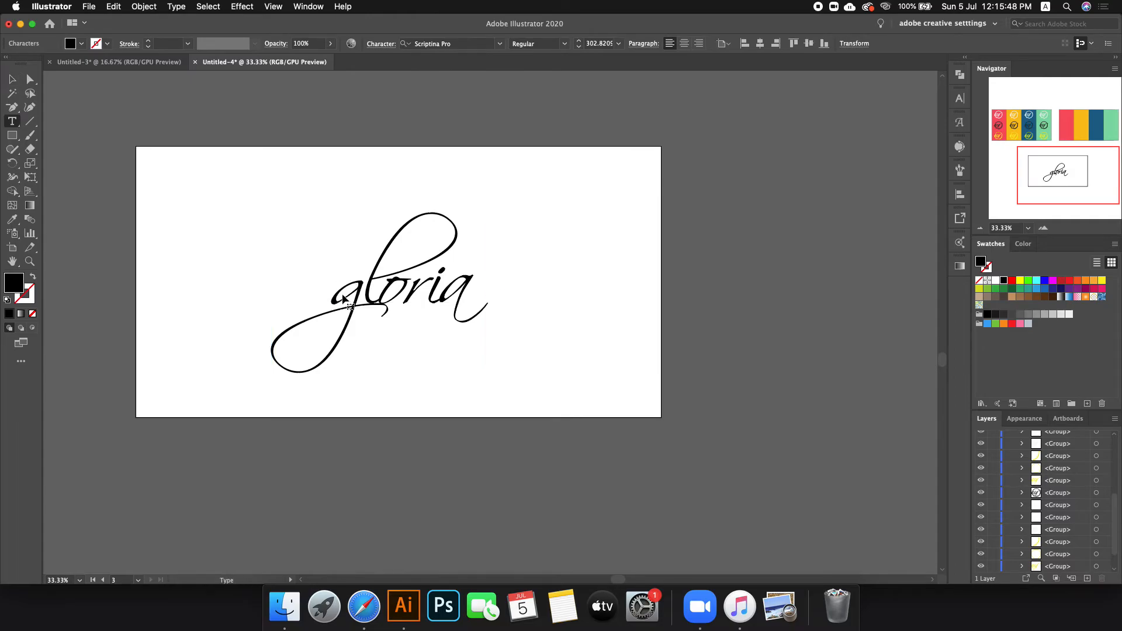
left_click_drag(350, 294, 275, 297)
type("G")
left_click(12, 81)
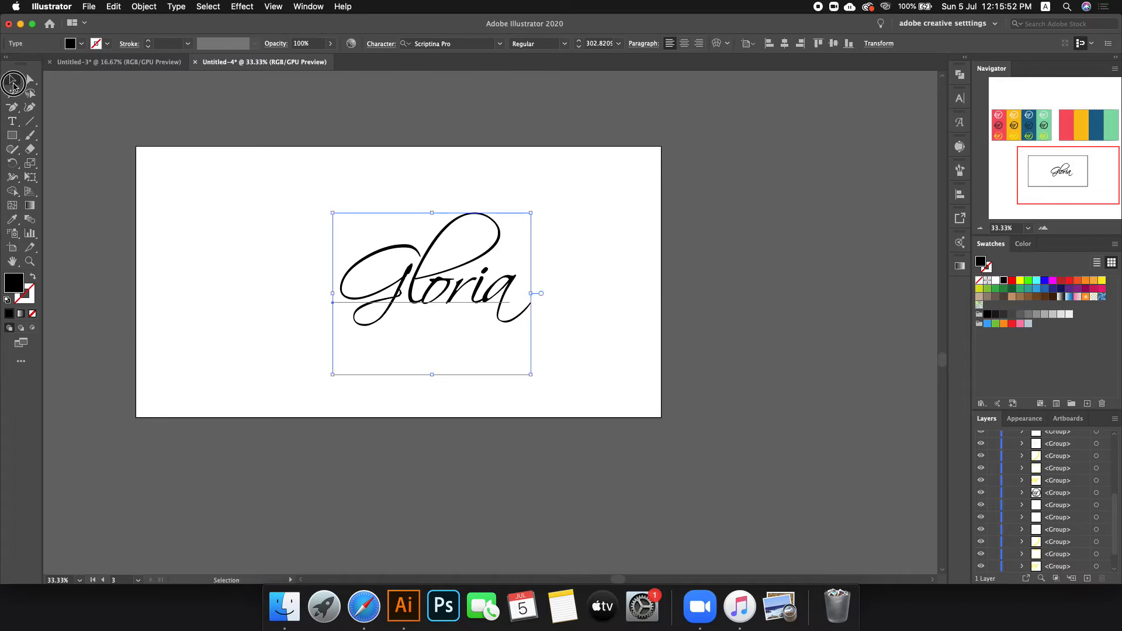
Step: Duplicate Gloria to the right and set the copy's font to Amalfi Coast
left_click_drag(447, 283, 494, 261)
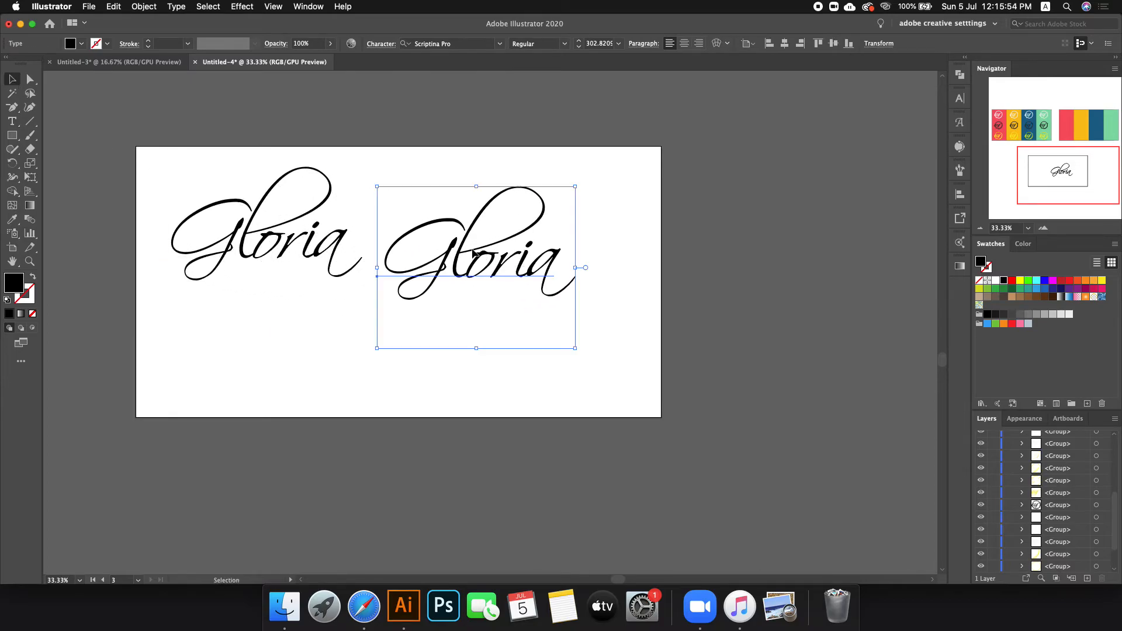
left_click(119, 62)
left_click(444, 130)
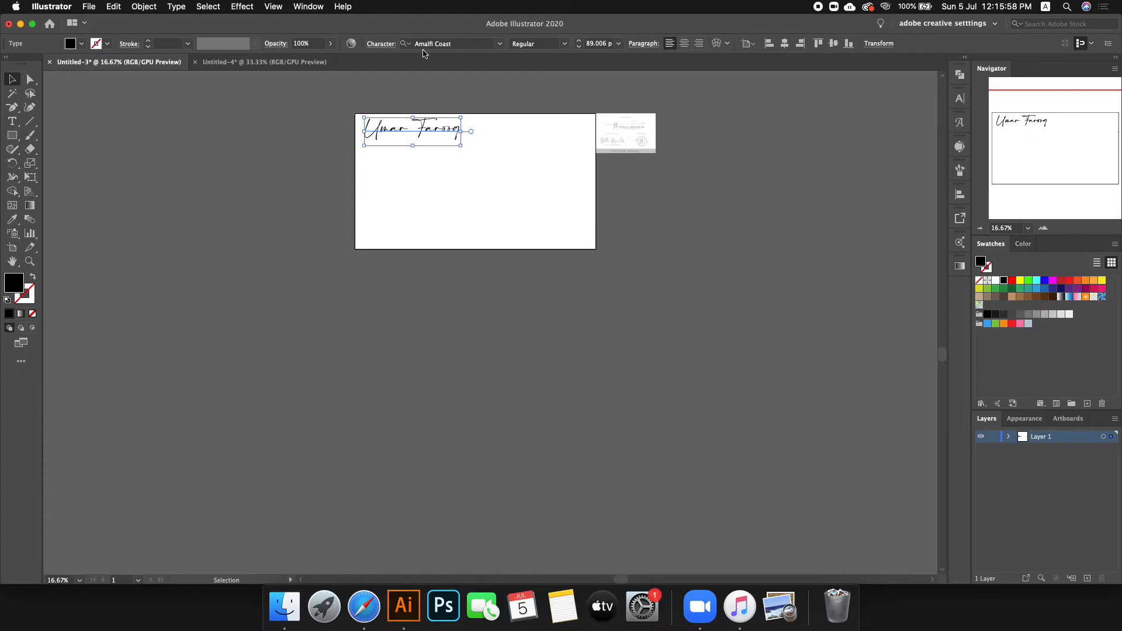
left_click(264, 62)
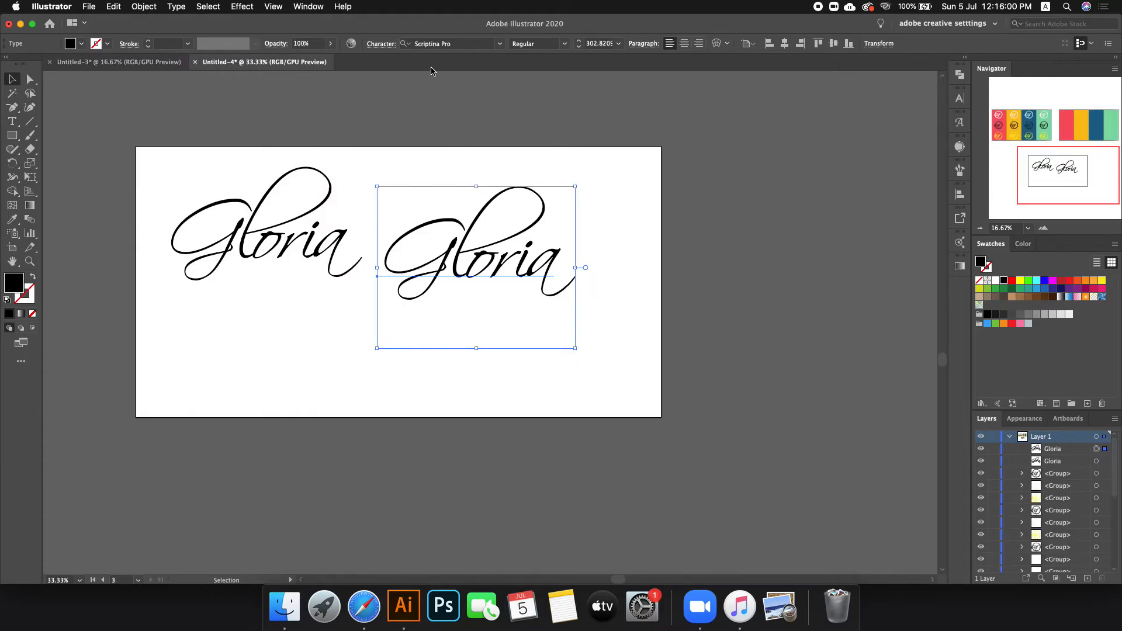
left_click(450, 43)
type("am")
key("Return")
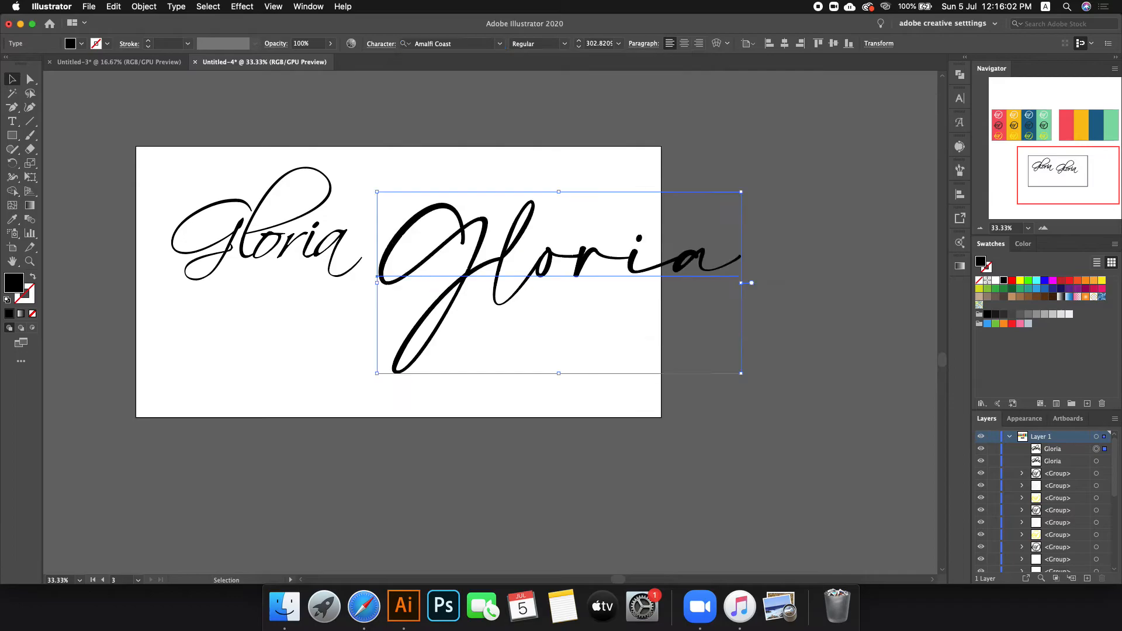
Step: Replace the copy's capital G with a capital J so it reads Jloria
double_click(499, 271)
left_click_drag(498, 270, 384, 260)
key("Right")
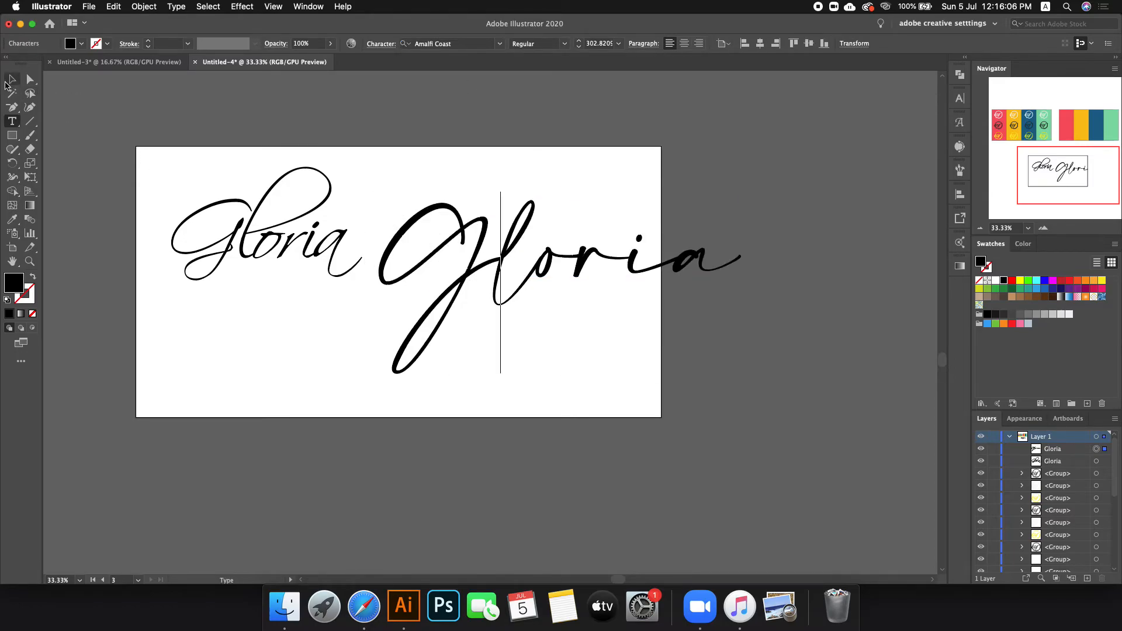
left_click_drag(468, 268, 393, 259)
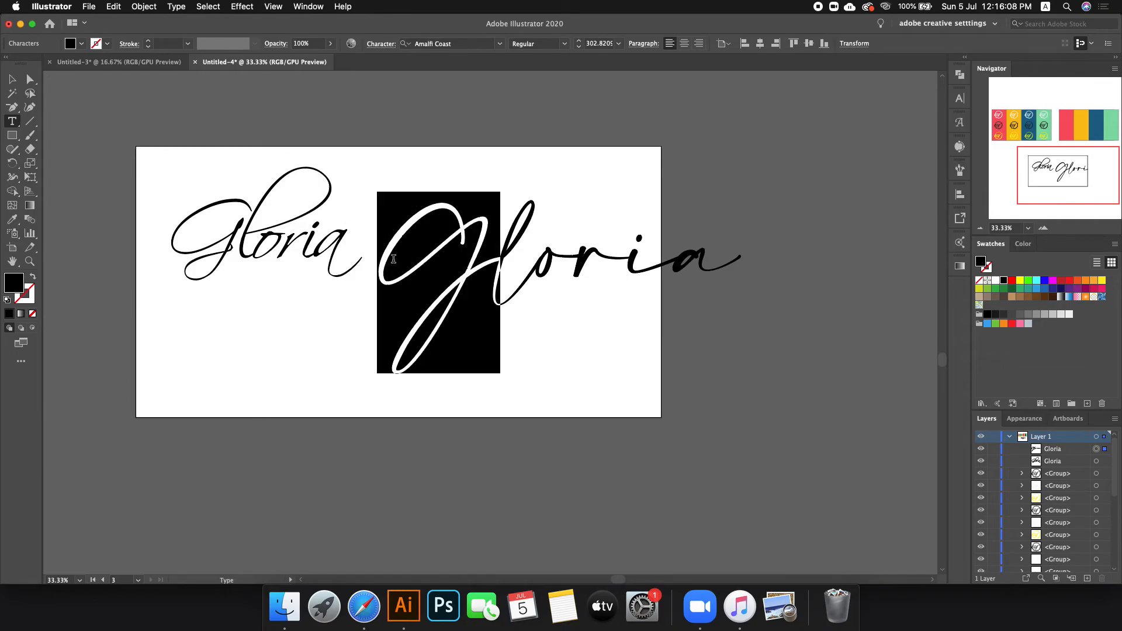
type("j")
key("BackSpace")
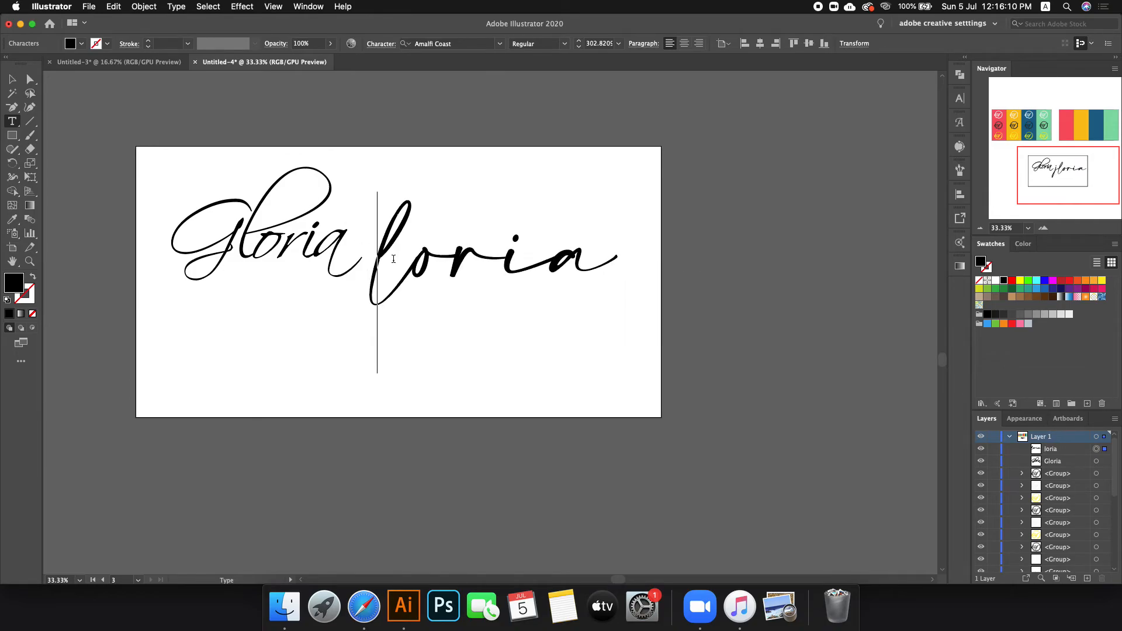
type("J")
left_click(14, 79)
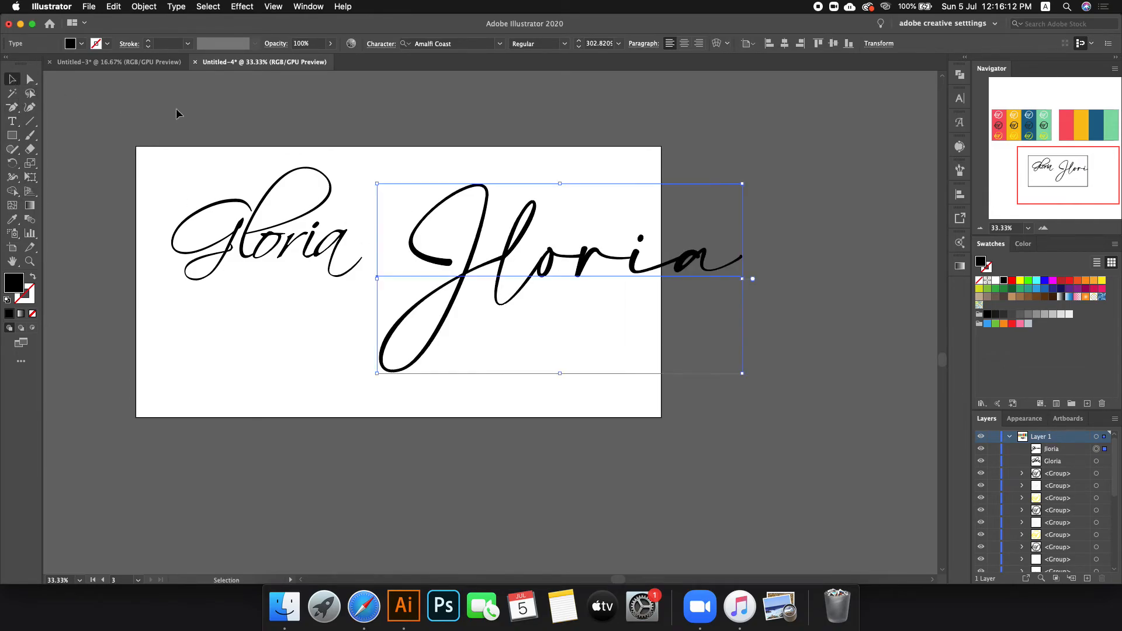
Step: Cycle the Jloria text through font families, ending on Source Sans Variable Regular
scroll(452, 44, "down", 3)
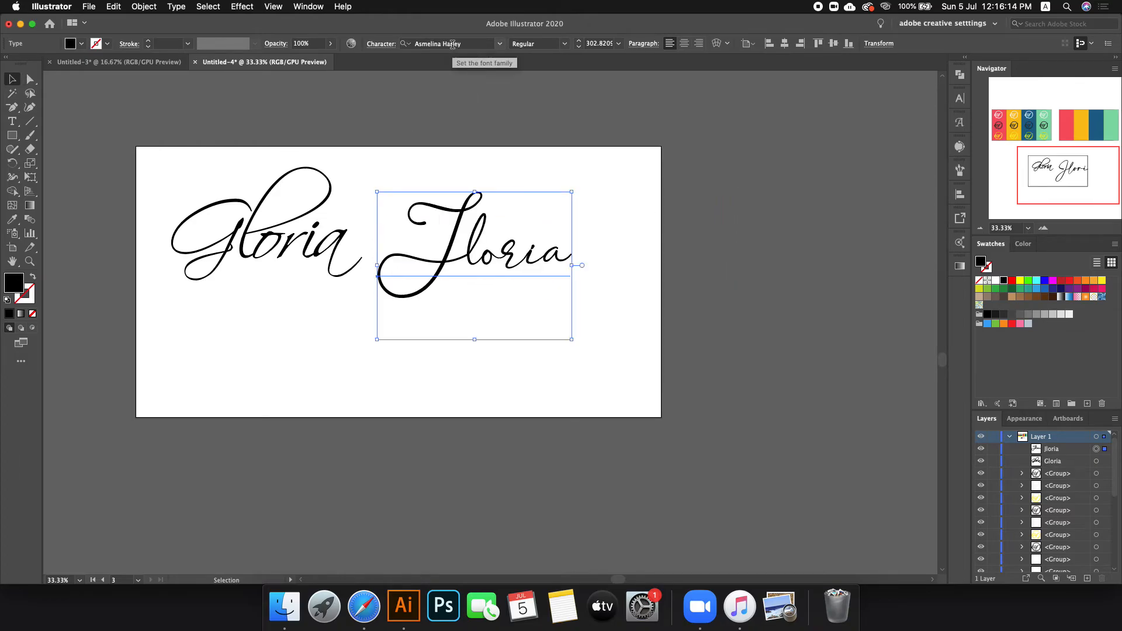
scroll(453, 44, "down", 5)
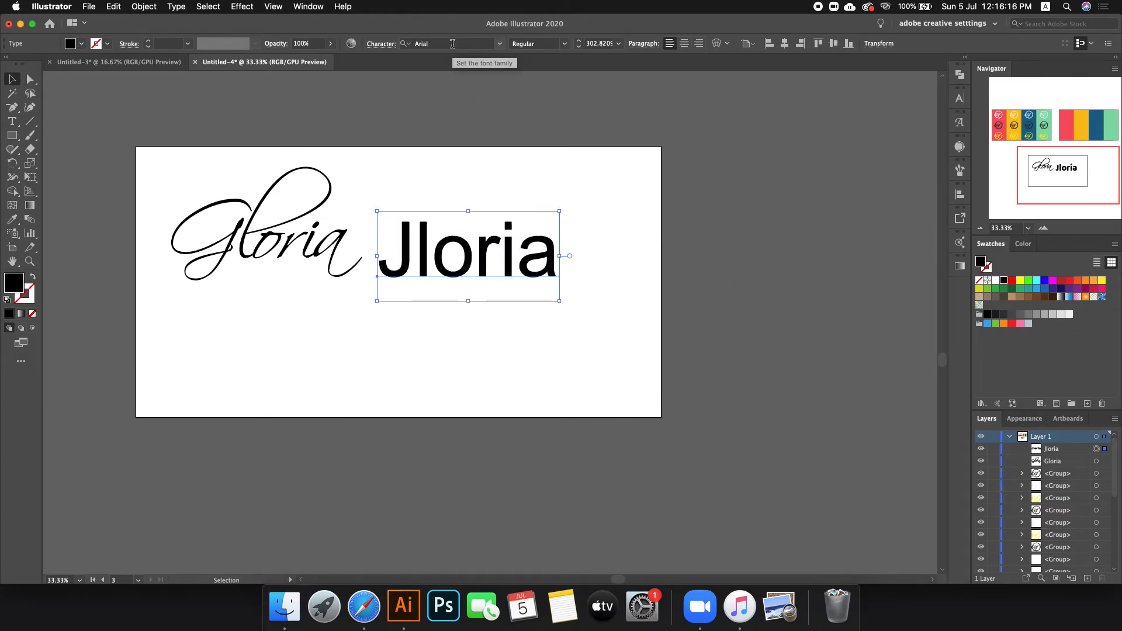
scroll(452, 44, "down", 5)
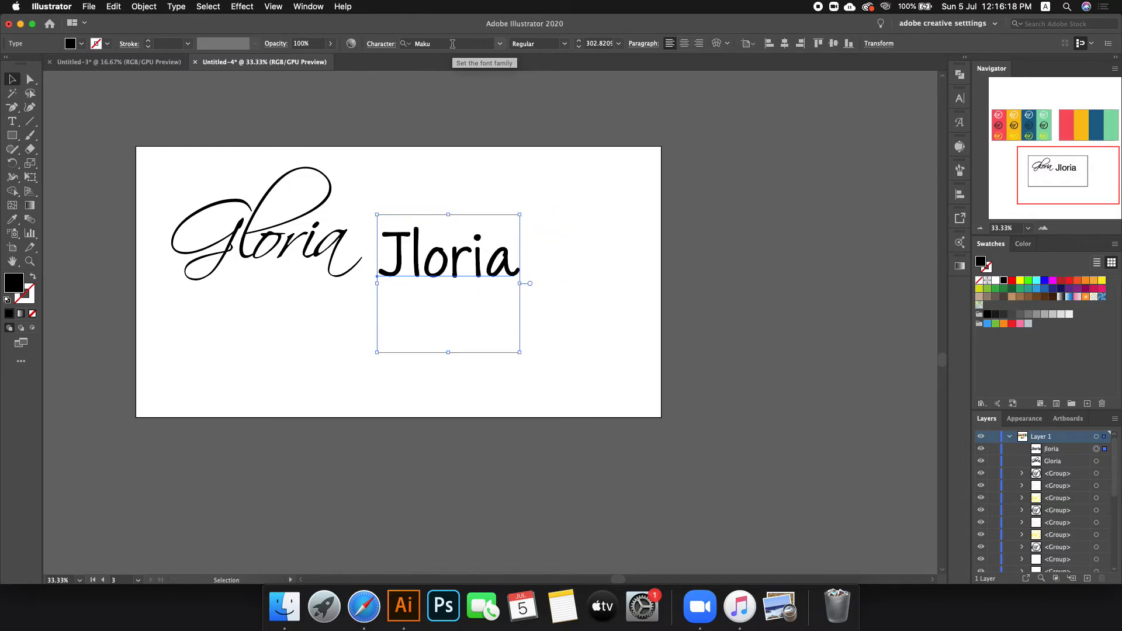
scroll(455, 43, "up", 5)
scroll(455, 44, "down", 2)
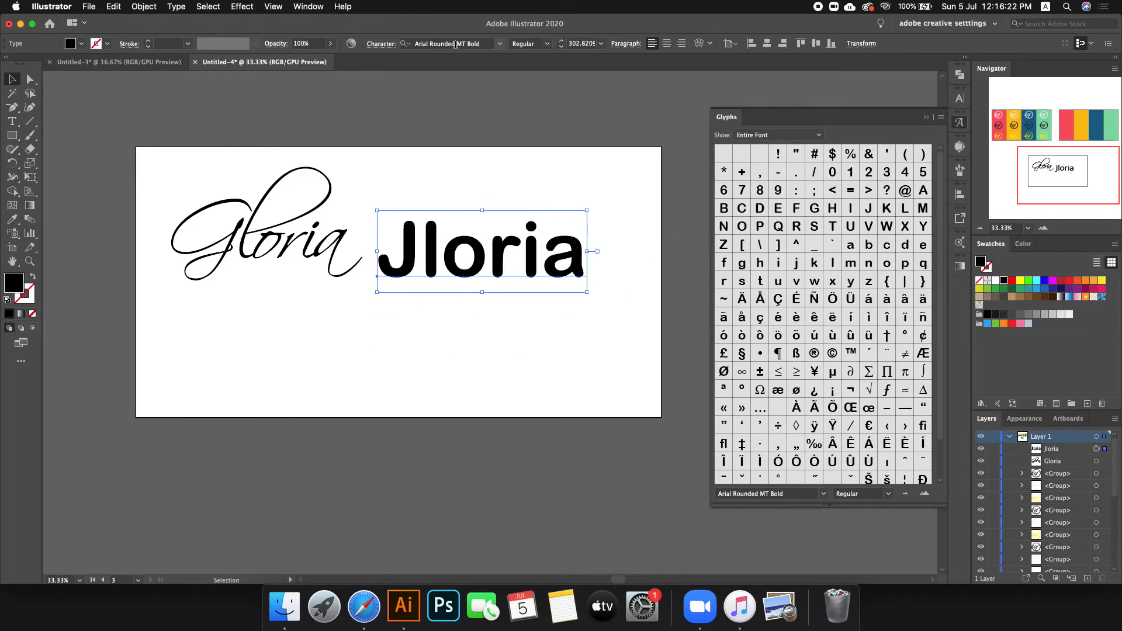
scroll(455, 44, "up", 3)
scroll(458, 44, "down", 4)
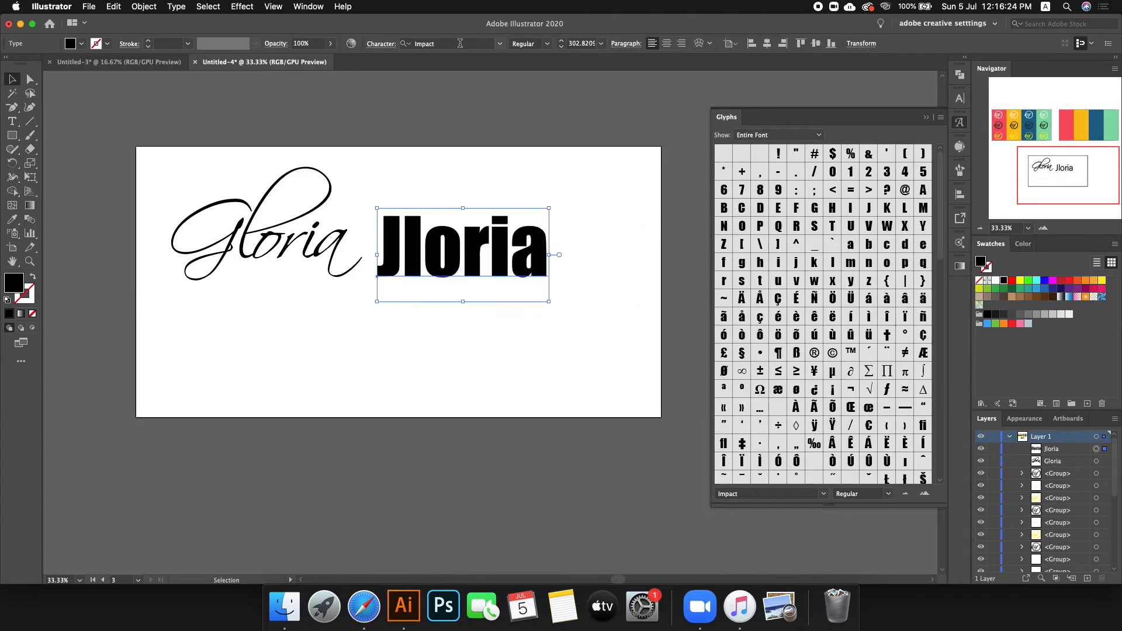
scroll(460, 43, "up", 5)
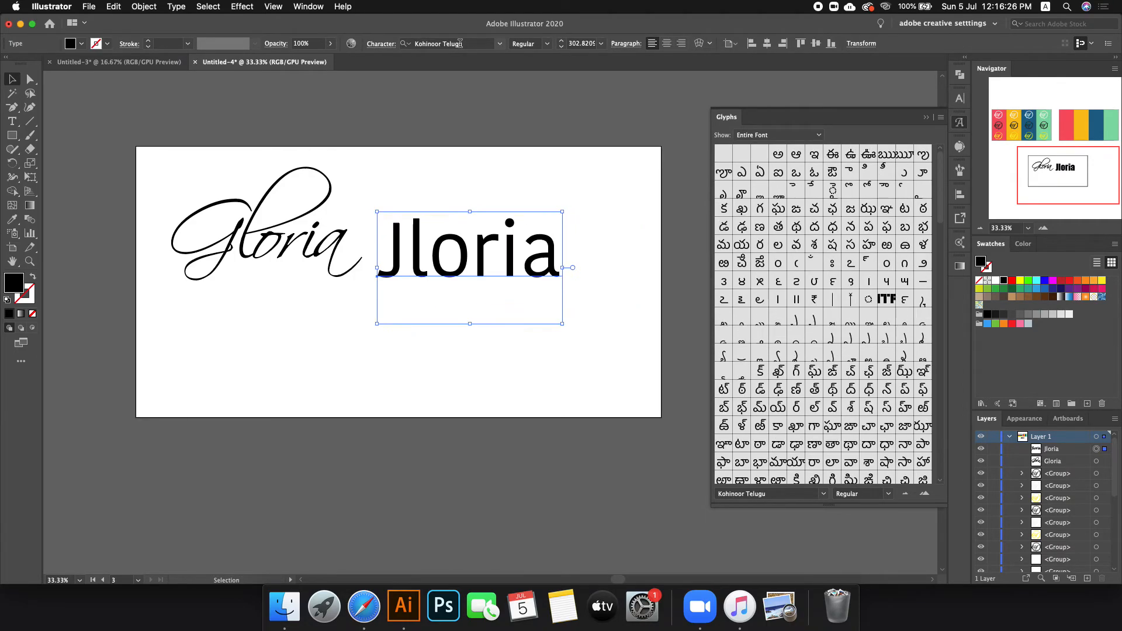
scroll(460, 43, "up", 4)
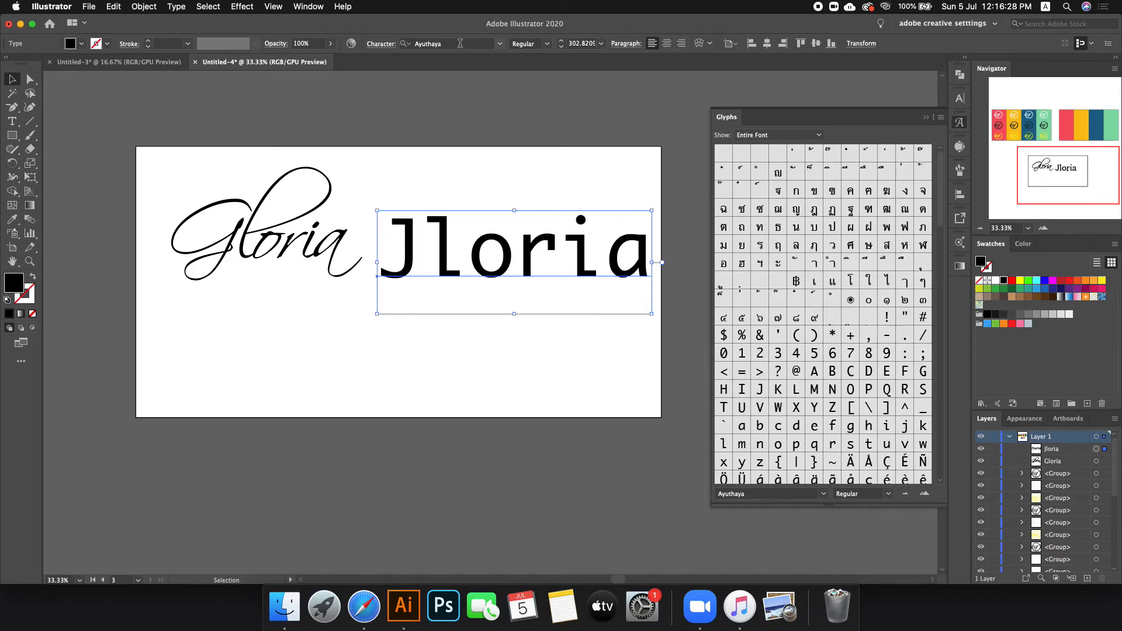
scroll(460, 43, "down", 4)
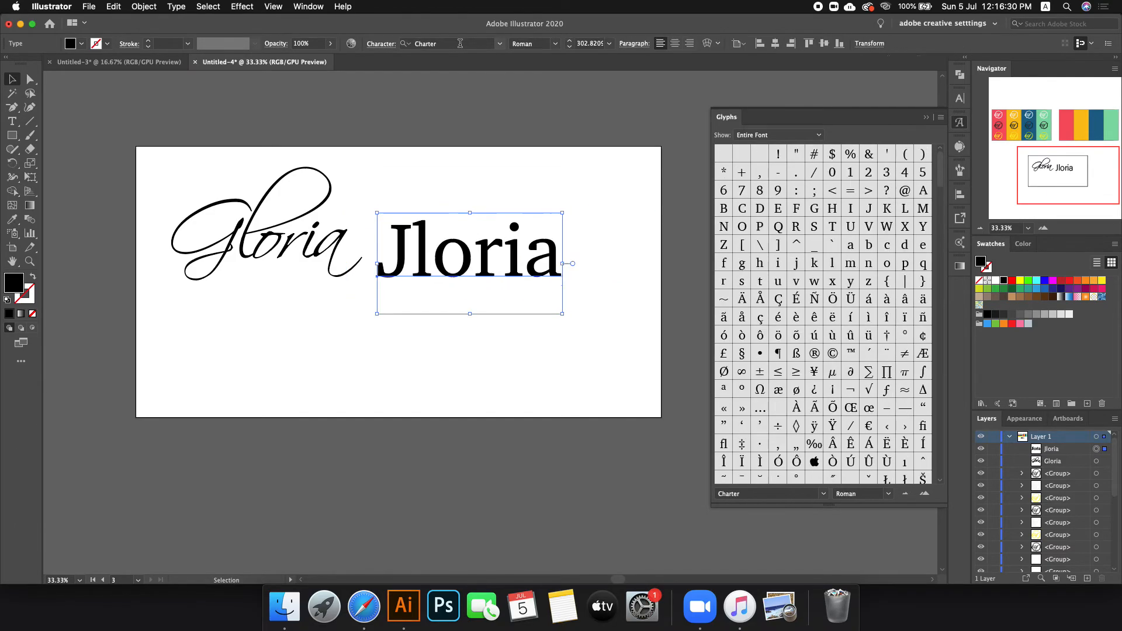
scroll(459, 43, "down", 4)
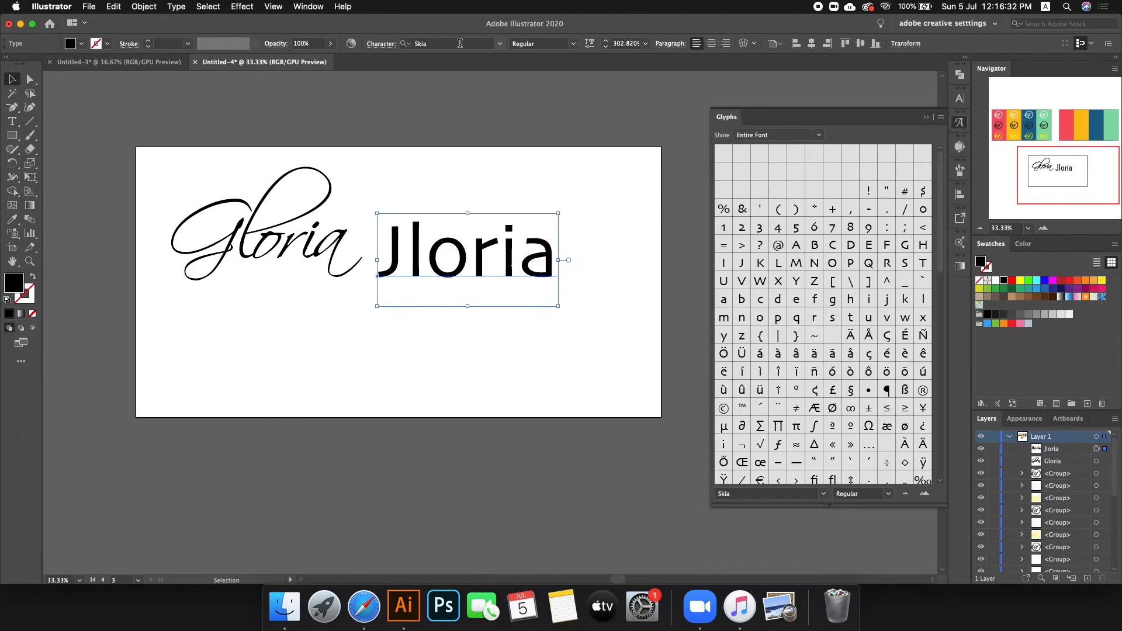
scroll(460, 43, "down", 4)
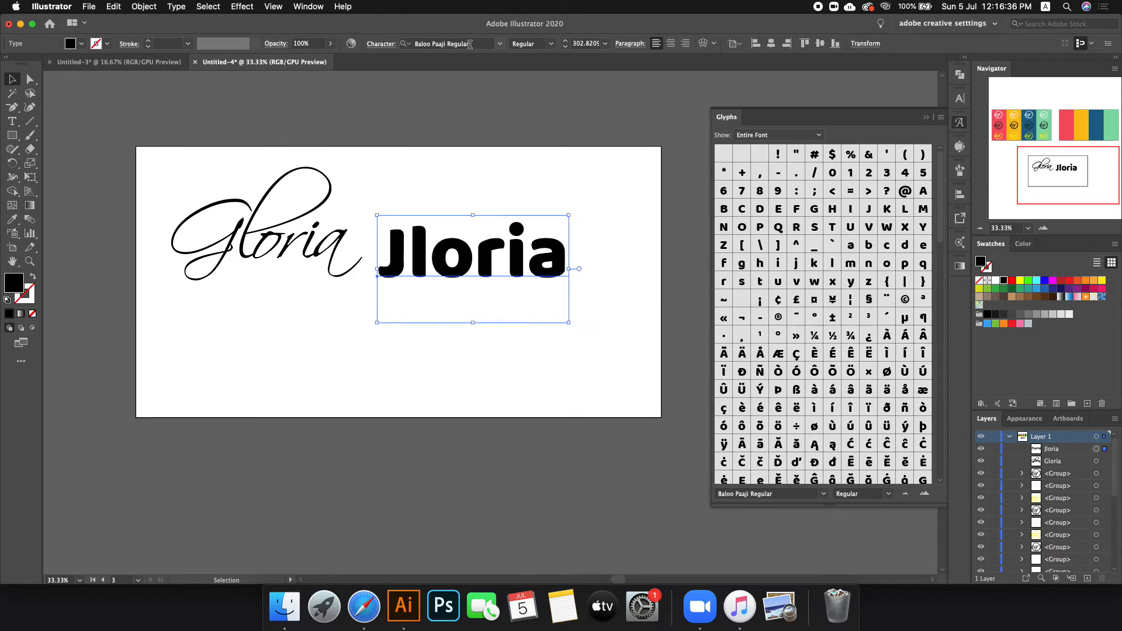
scroll(469, 43, "down", 1)
scroll(469, 45, "up", 3)
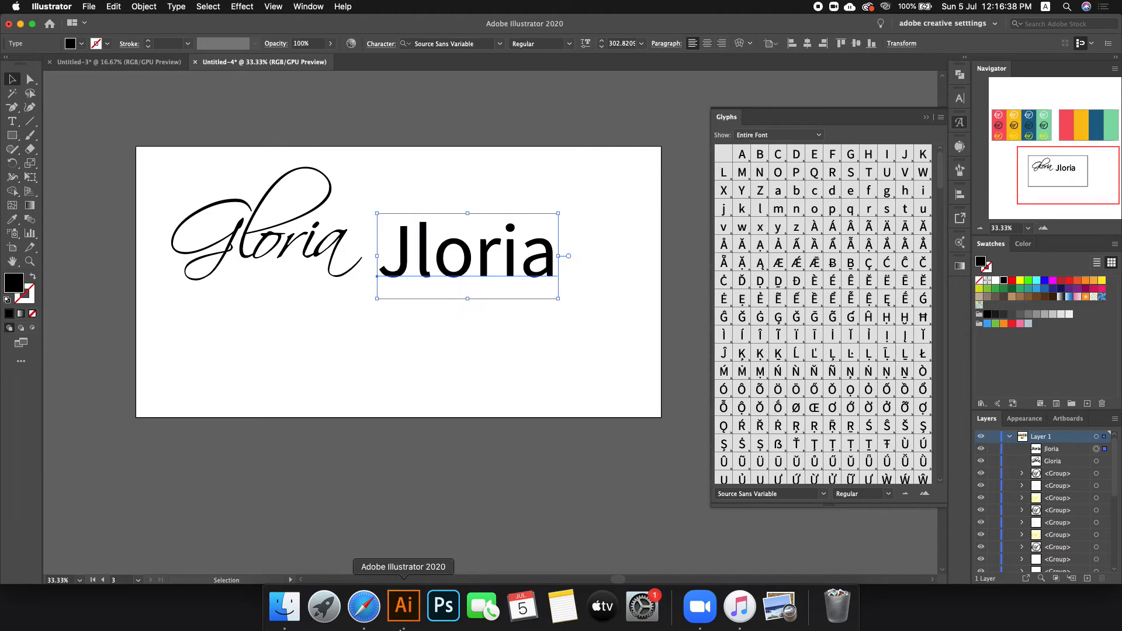
Step: In Safari, browse dafont.com's Script > Calligraphy list, comparing samples like Chalisa Oktavia and Astina
left_click(363, 606)
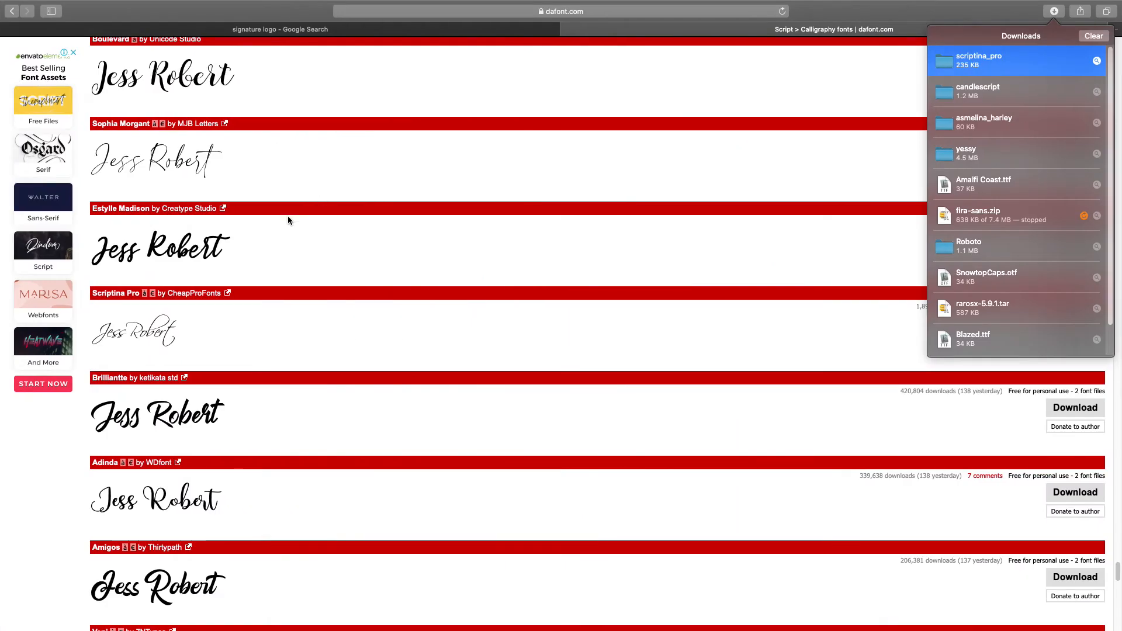
scroll(327, 281, "down", 5)
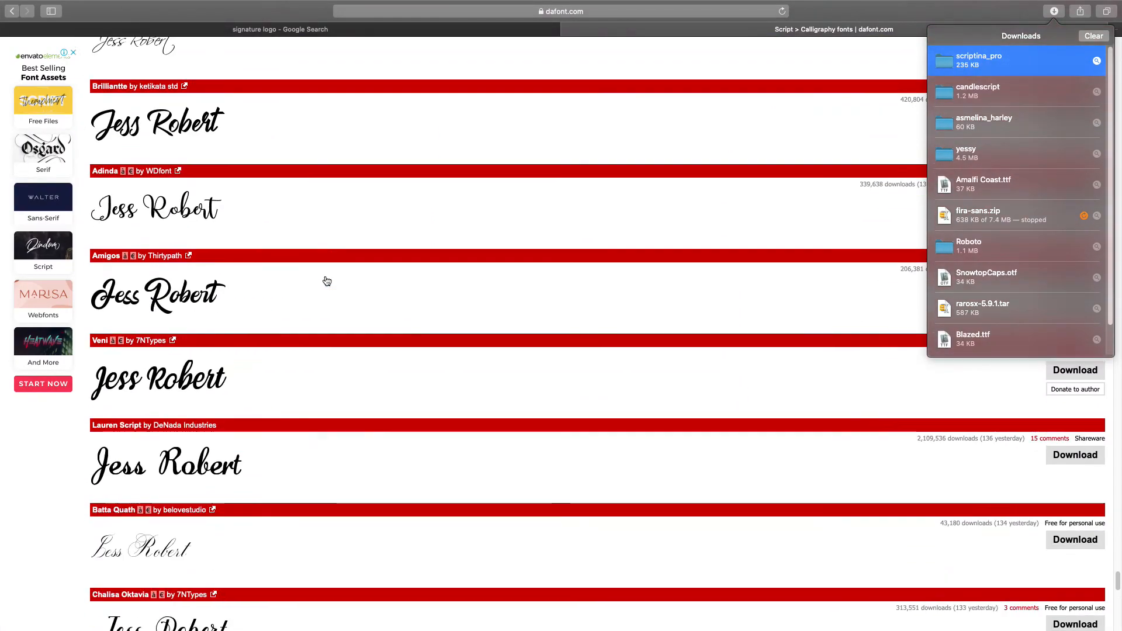
scroll(326, 281, "down", 3)
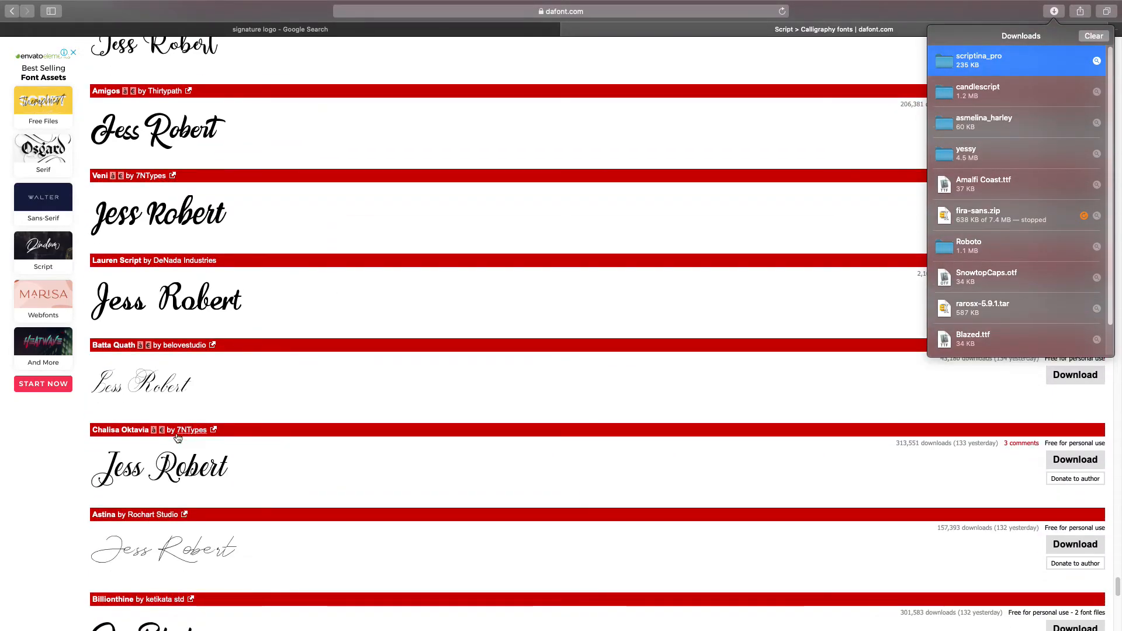
scroll(176, 432, "down", 10)
scroll(161, 428, "down", 5)
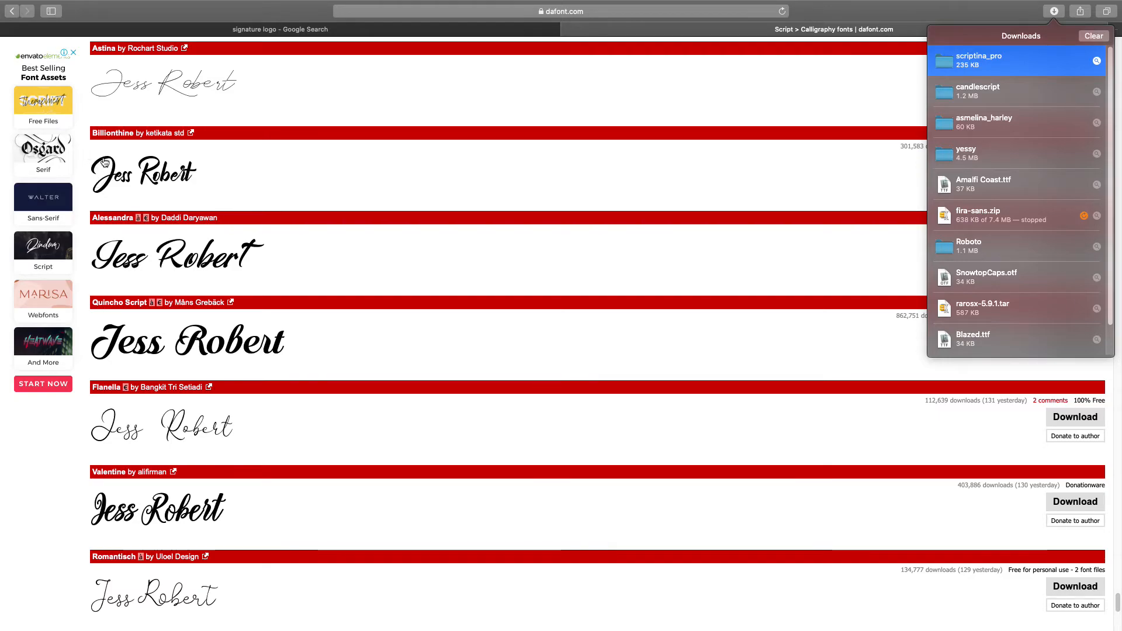
scroll(183, 364, "down", 5)
scroll(183, 364, "down", 5)
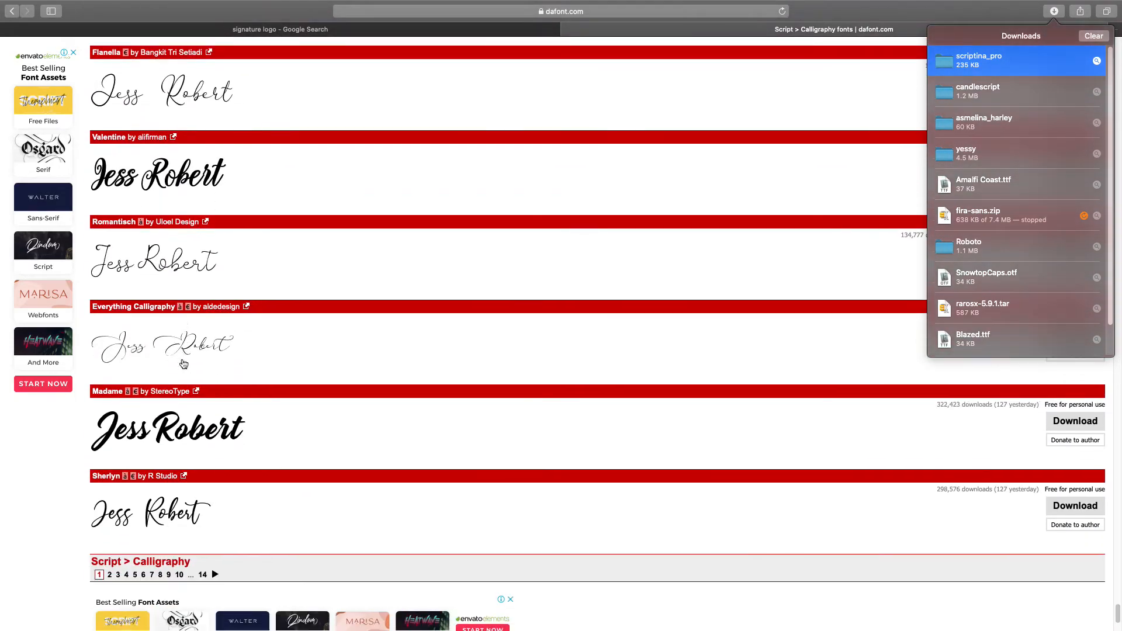
scroll(125, 155, "up", 5)
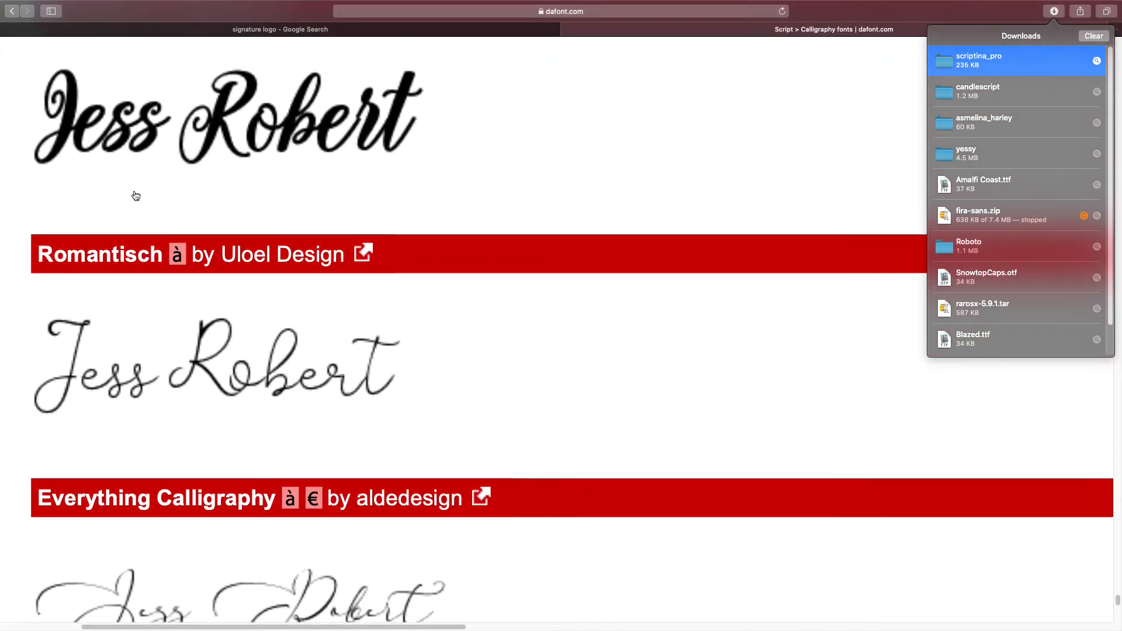
scroll(135, 219, "down", 5)
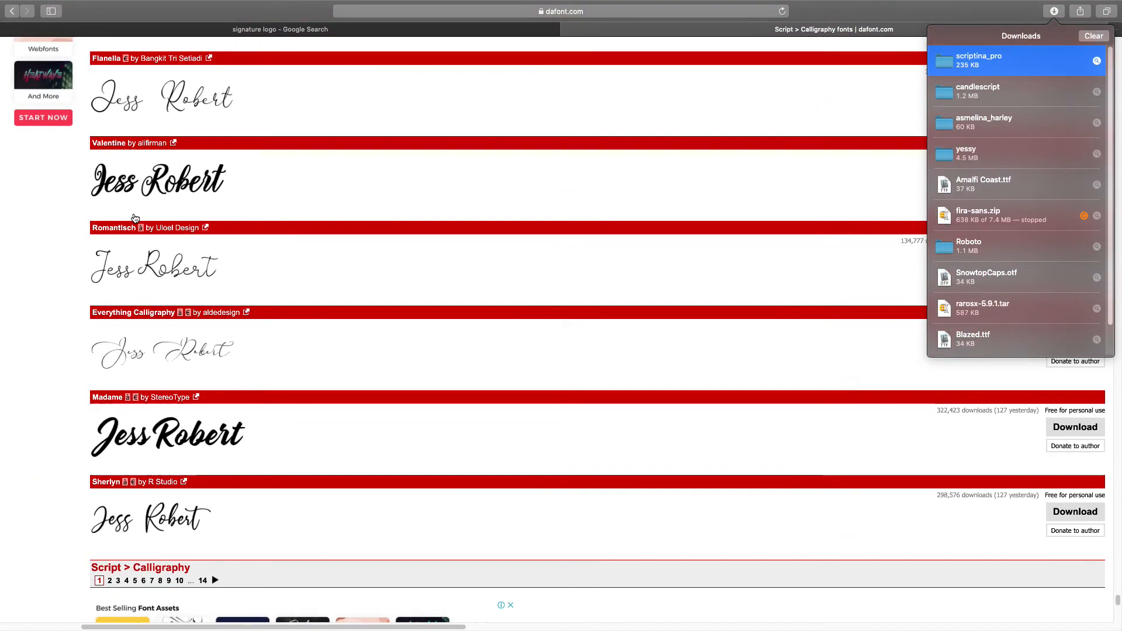
scroll(134, 218, "up", 8)
scroll(134, 217, "up", 3)
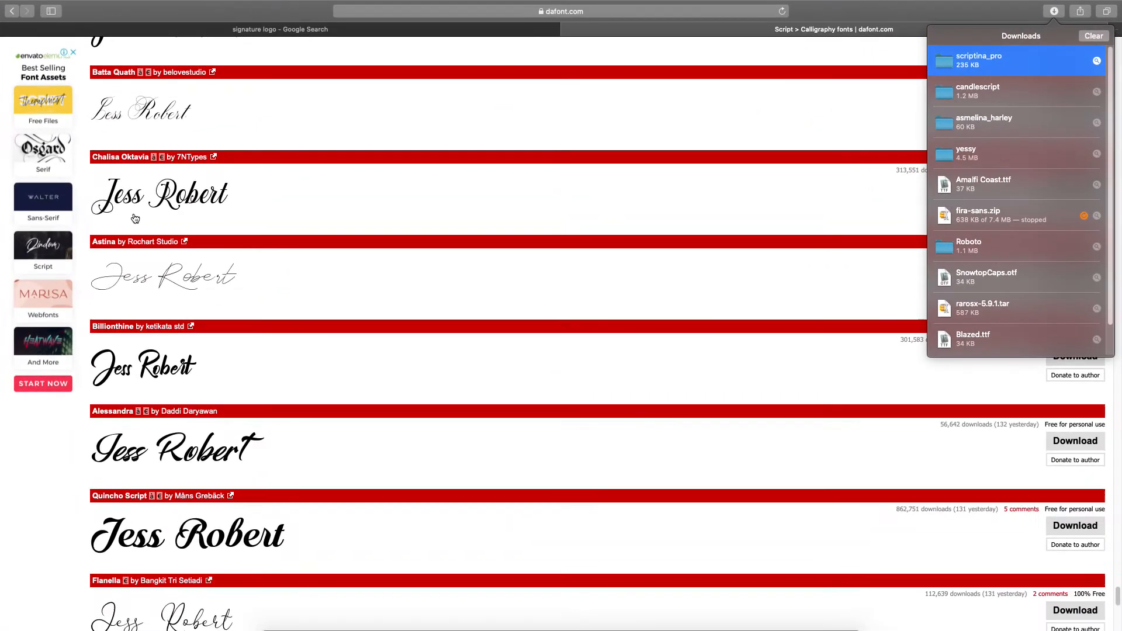
scroll(134, 218, "up", 1)
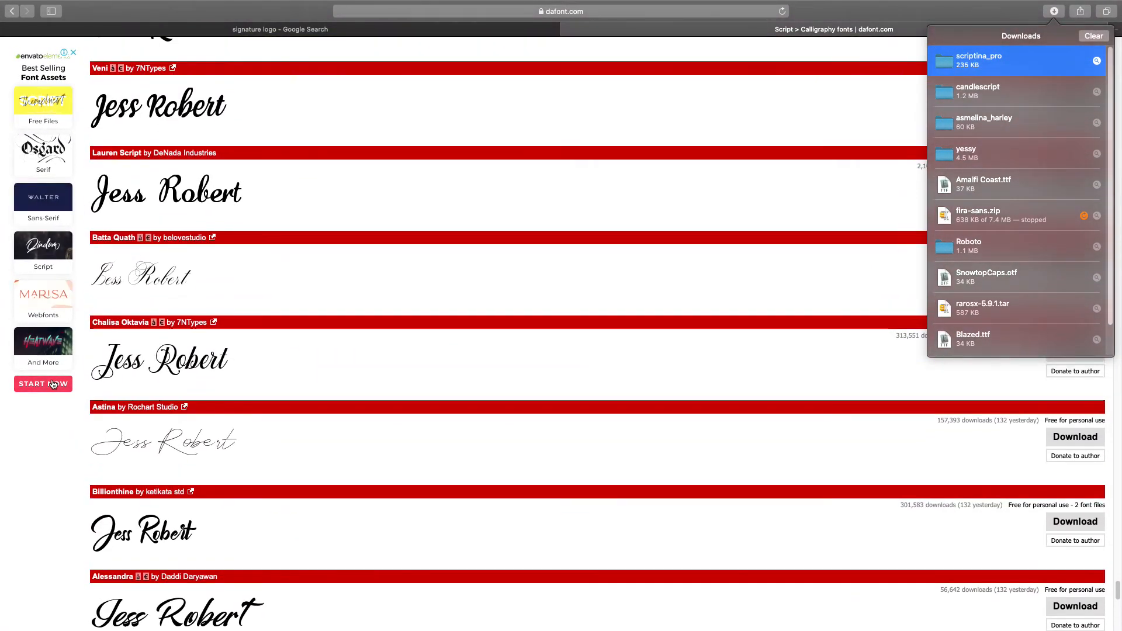
scroll(119, 364, "up", 3)
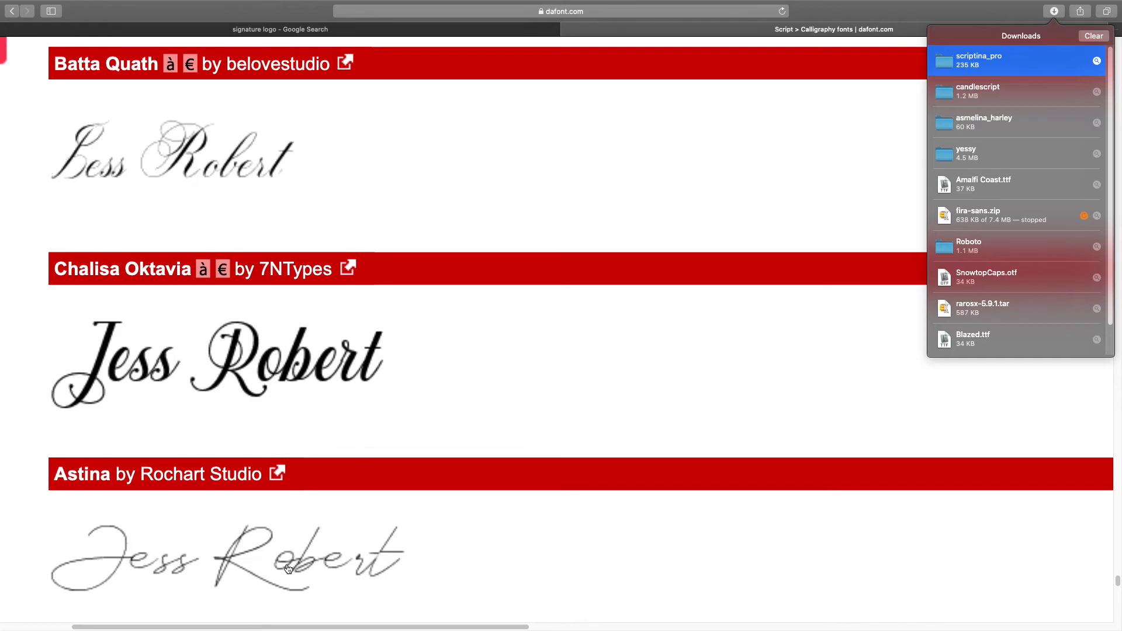
Step: Delete the Jloria copy, centre the Scriptina Pro Gloria on the artboard, and return to Safari
scroll(288, 569, "up", 3)
scroll(288, 569, "down", 4)
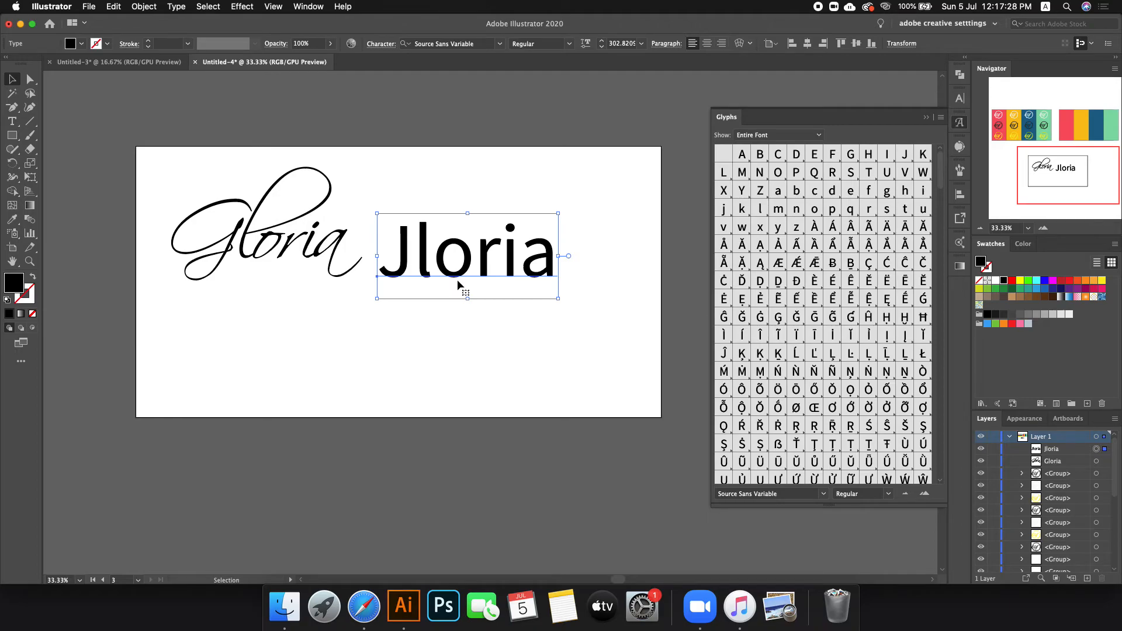
key("Delete")
left_click_drag(260, 241, 387, 307)
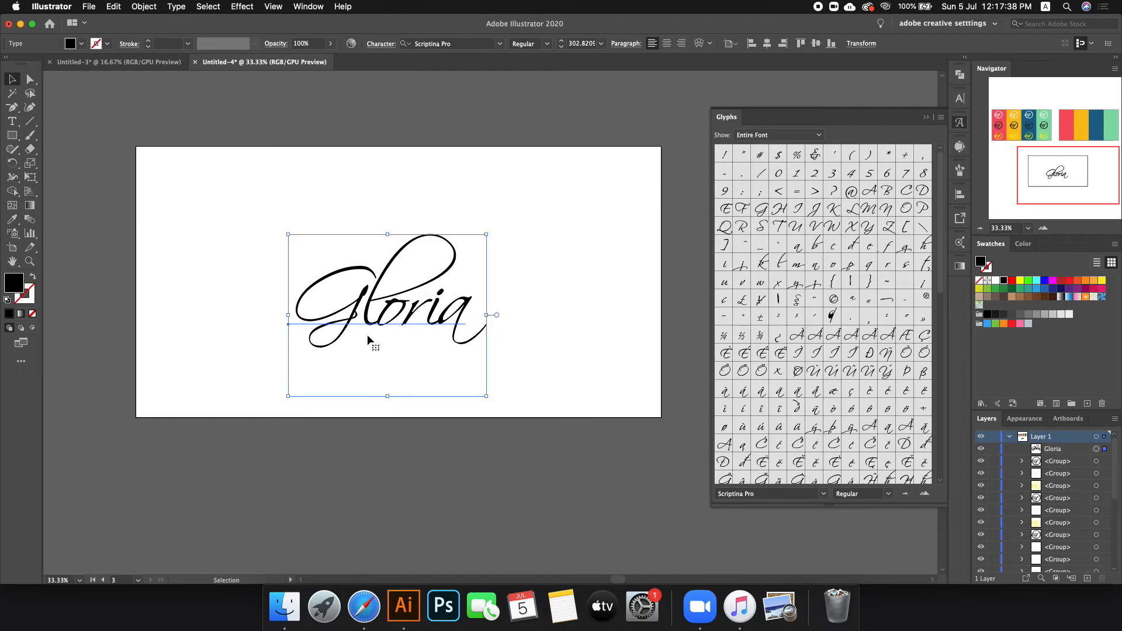
left_click_drag(367, 334, 371, 326)
left_click(364, 606)
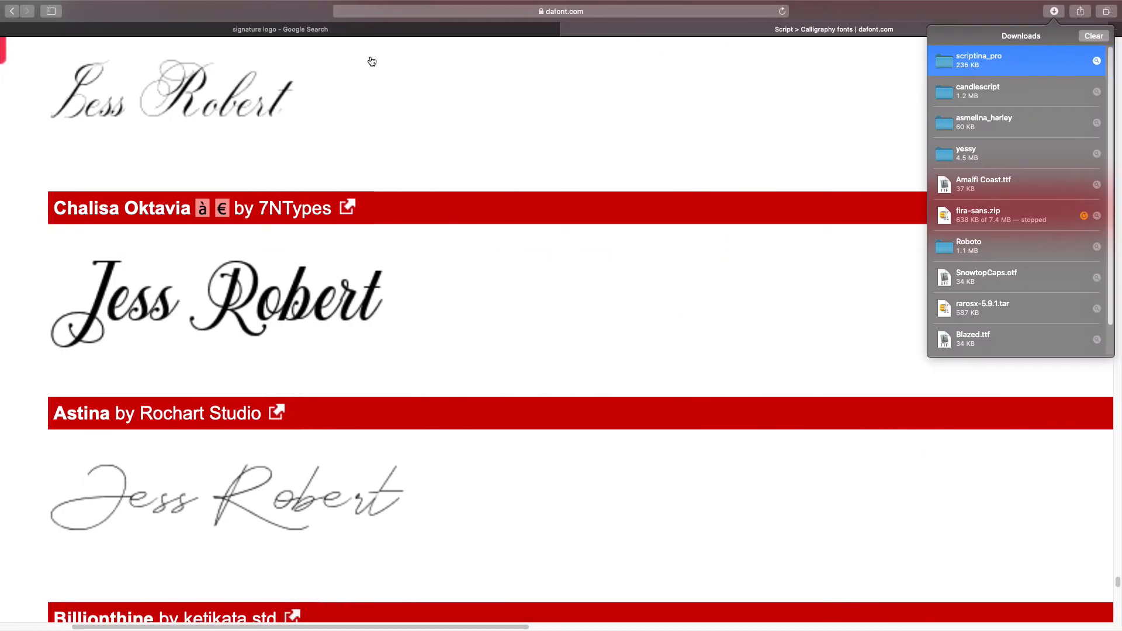
Step: Preview the 'Gloria Success Coach' example in the signature logo image results, then go back to Illustrator
left_click(350, 32)
key("Escape")
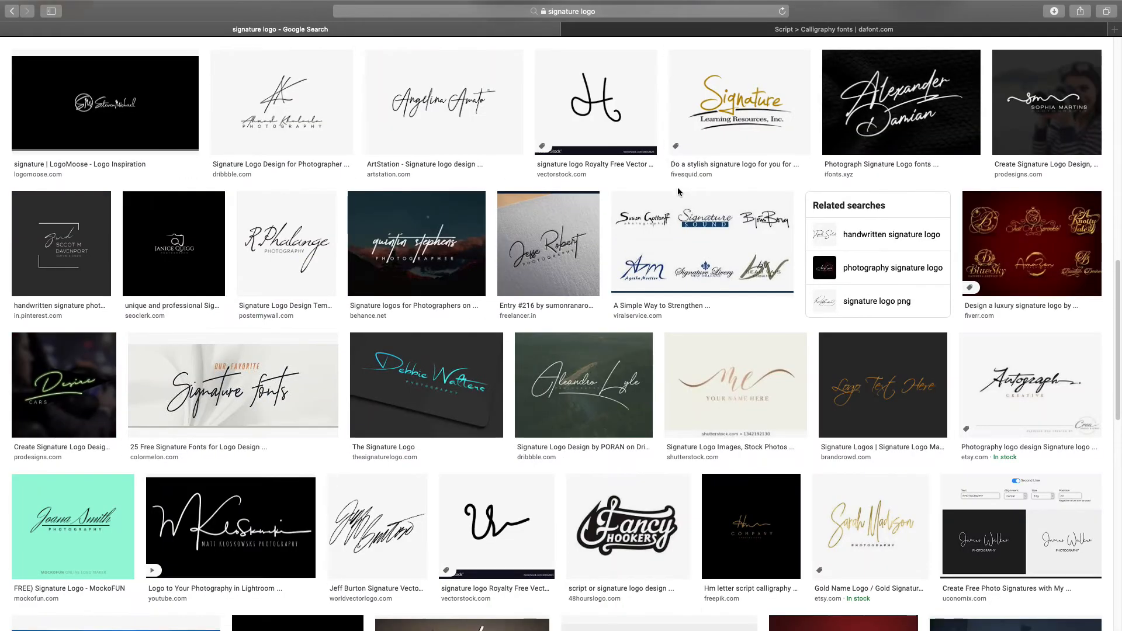
scroll(678, 191, "up", 15)
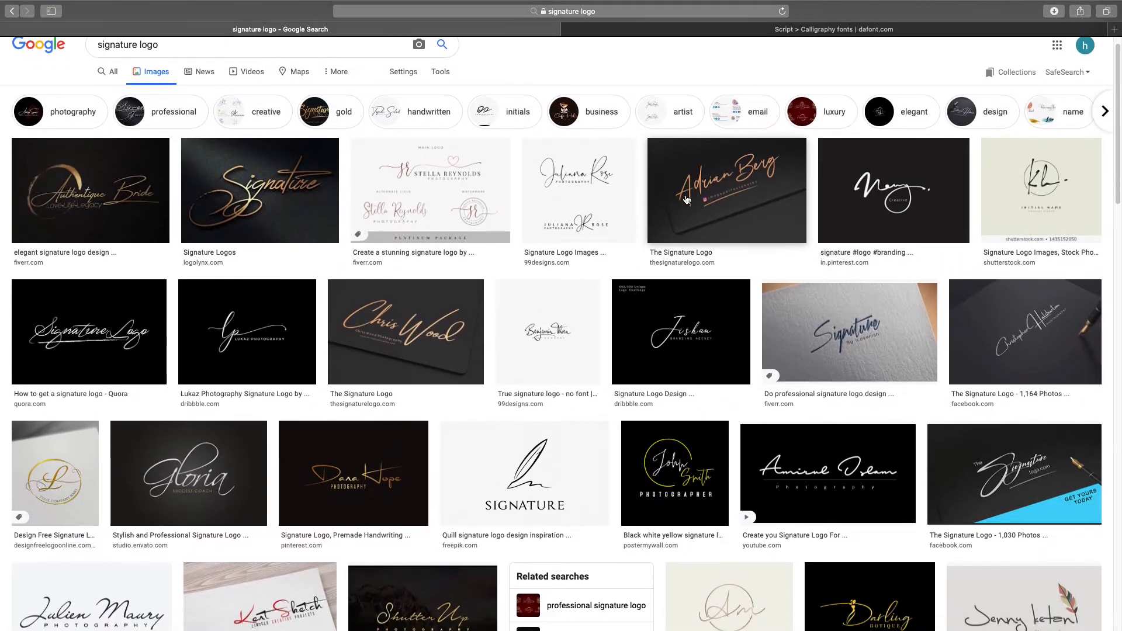
scroll(687, 199, "down", 1)
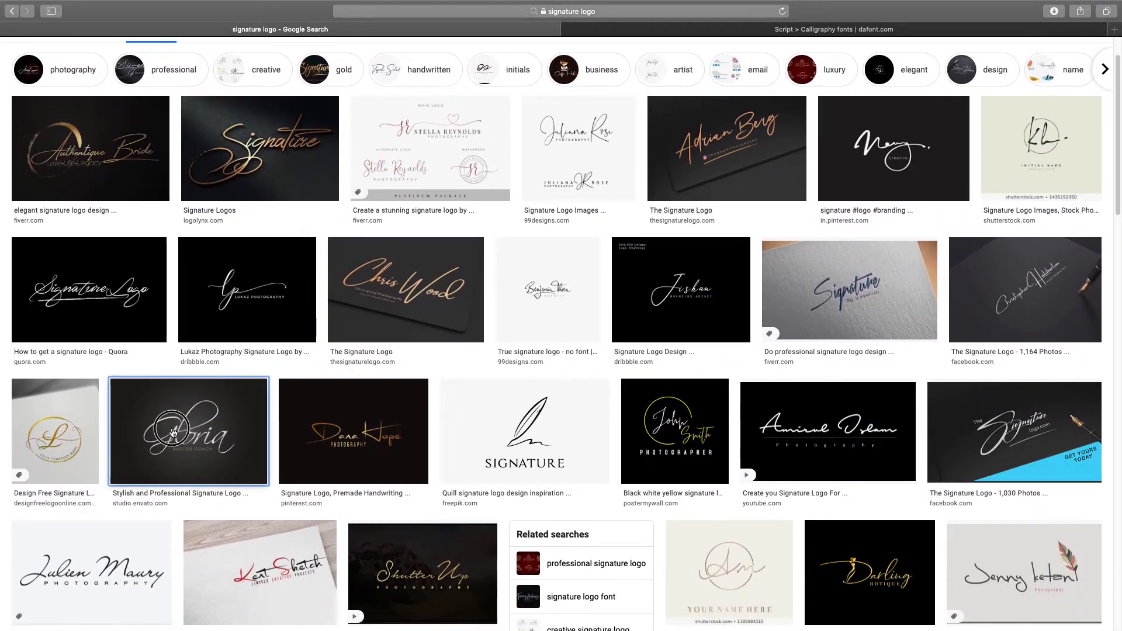
left_click(171, 438)
scroll(792, 331, "down", 3)
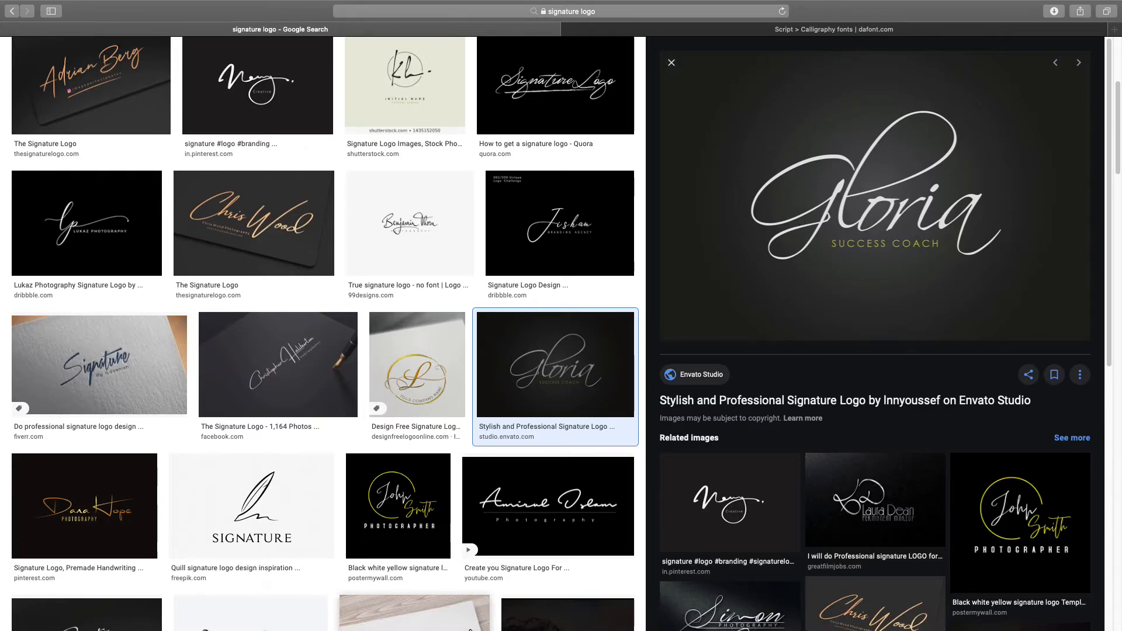
left_click(408, 604)
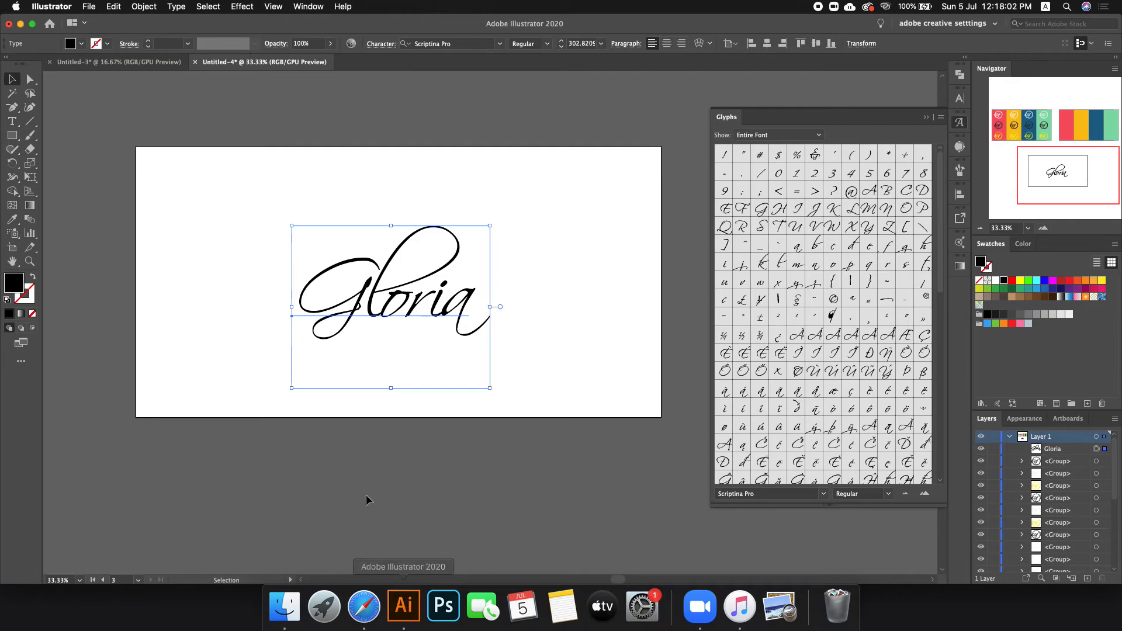
Step: Glance at Untitled-3, then collapse the Glyphs panel in Untitled-4 to see the colour-bar artboards
left_click(153, 62)
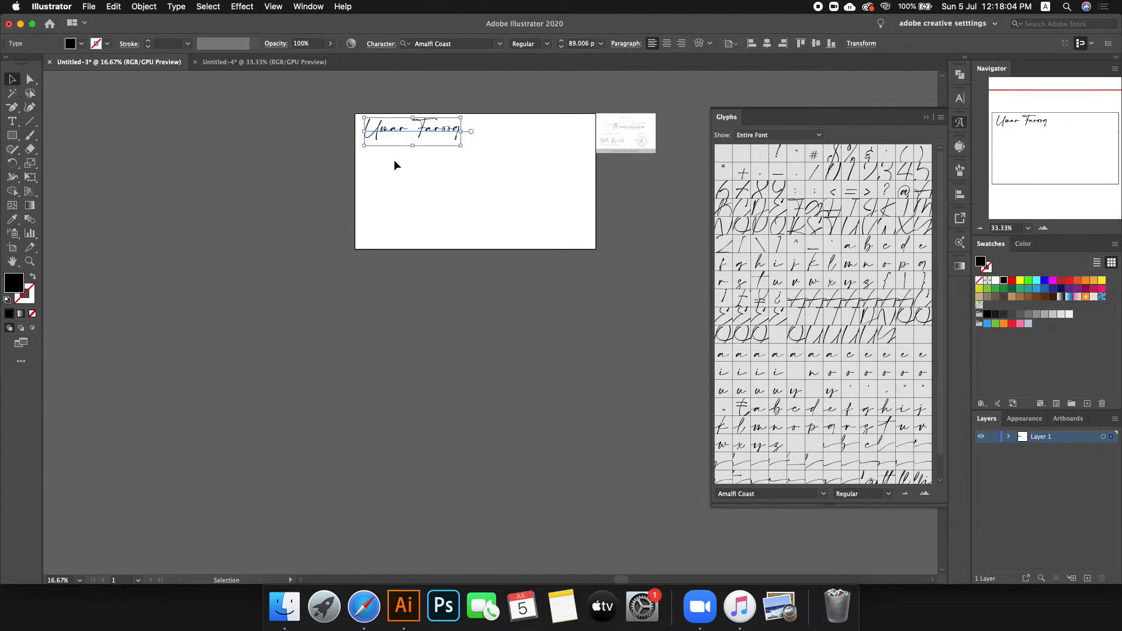
scroll(208, 256, "down", 1)
left_click(272, 64)
scroll(221, 304, "down", 4)
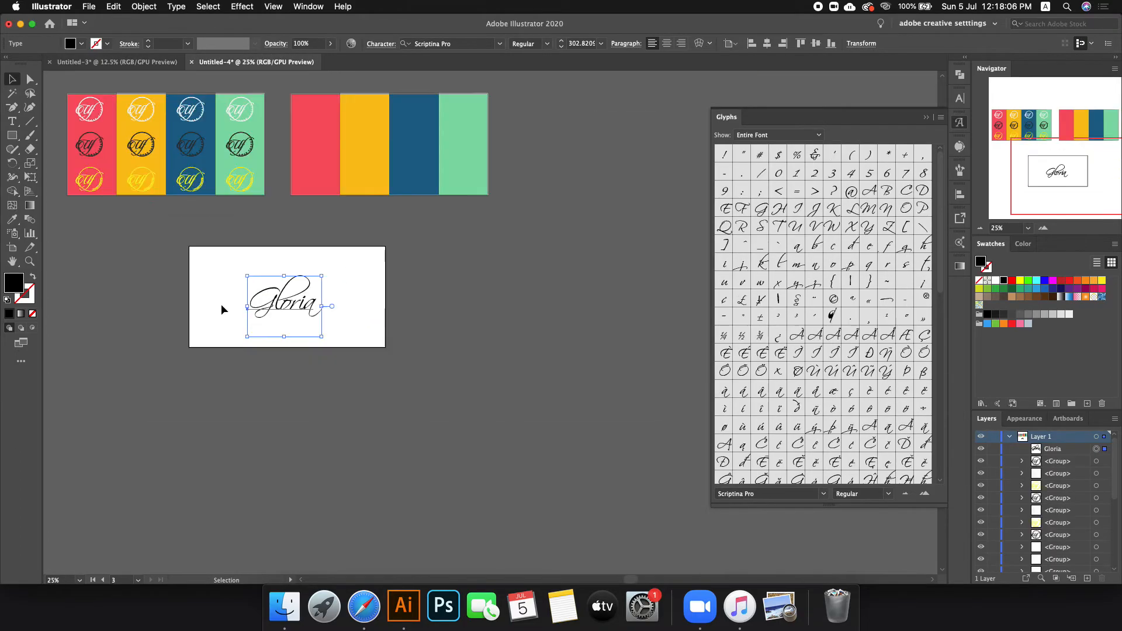
left_click(959, 122)
scroll(648, 203, "up", 2)
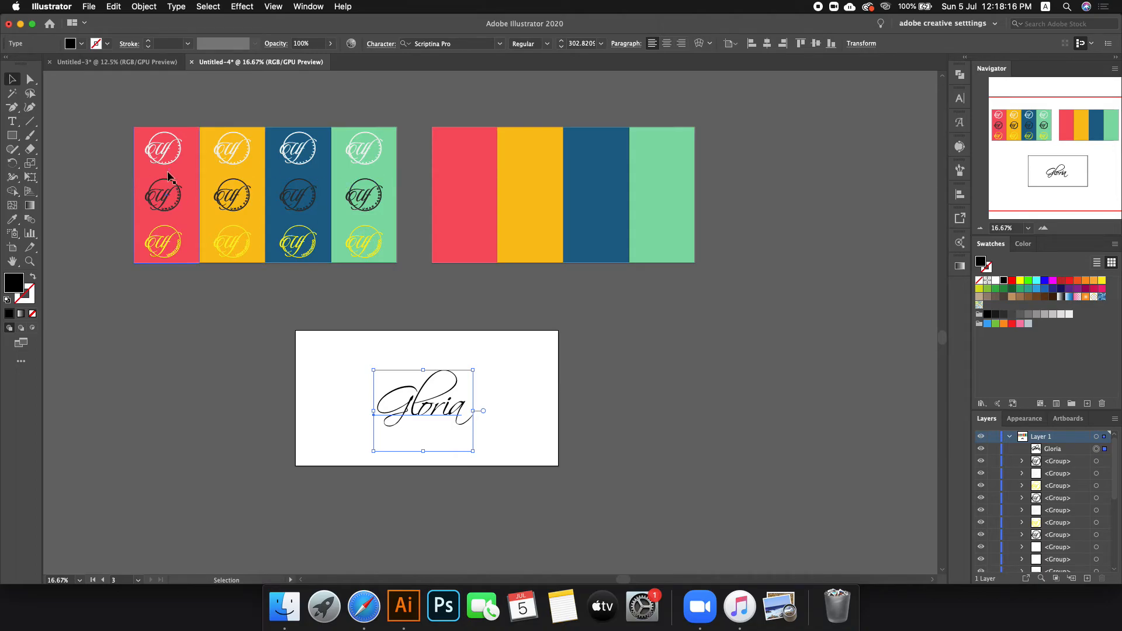
scroll(675, 169, "up", 2)
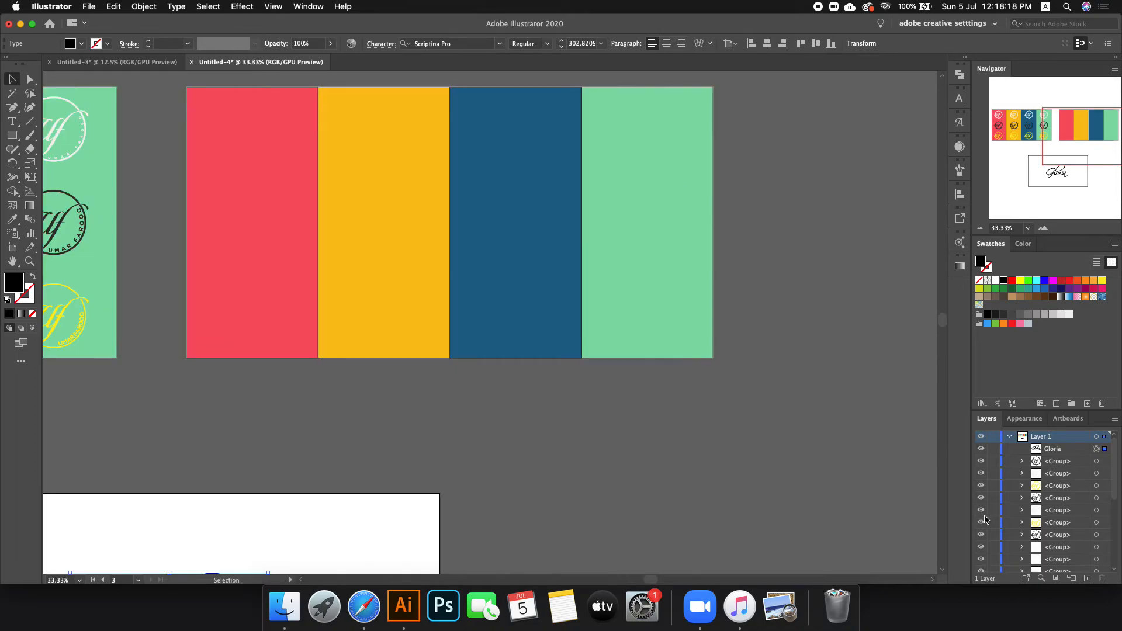
scroll(985, 518, "down", 5)
Step: Shrink the four-colour bar group to a 330 px tall row
left_click(868, 451)
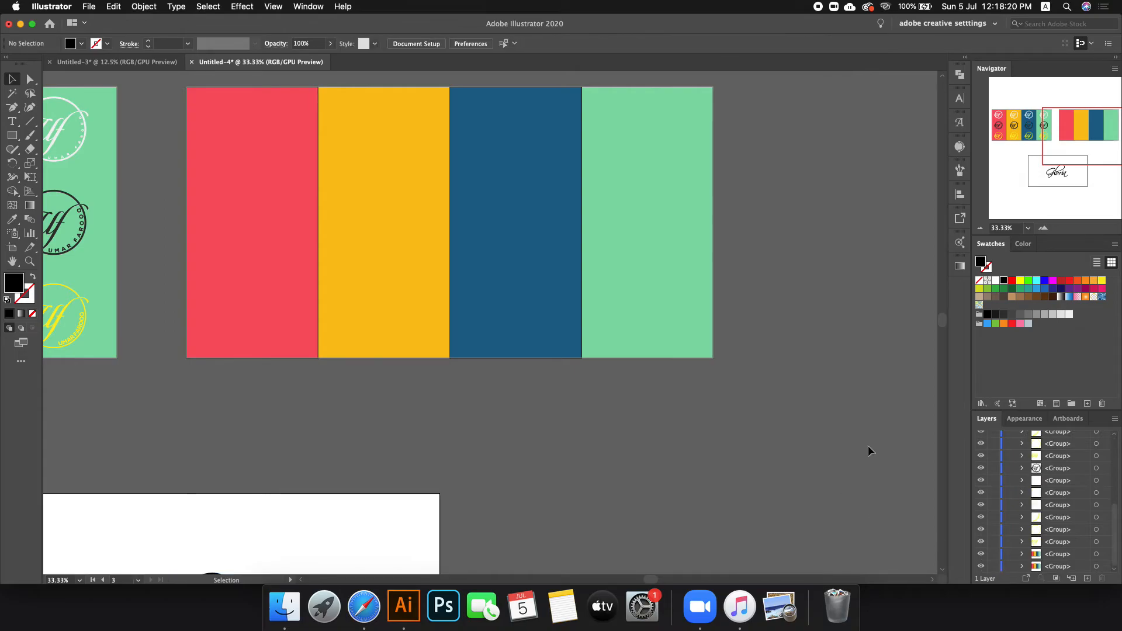
left_click_drag(183, 223, 310, 357)
left_click_drag(451, 359, 451, 170)
Step: Stack copies of the colour row downward with Alt-drag and Cmd+D, undoing the extras, to make four rows
left_click(538, 211)
left_click(373, 158)
left_click_drag(284, 142, 278, 401)
left_click(825, 284)
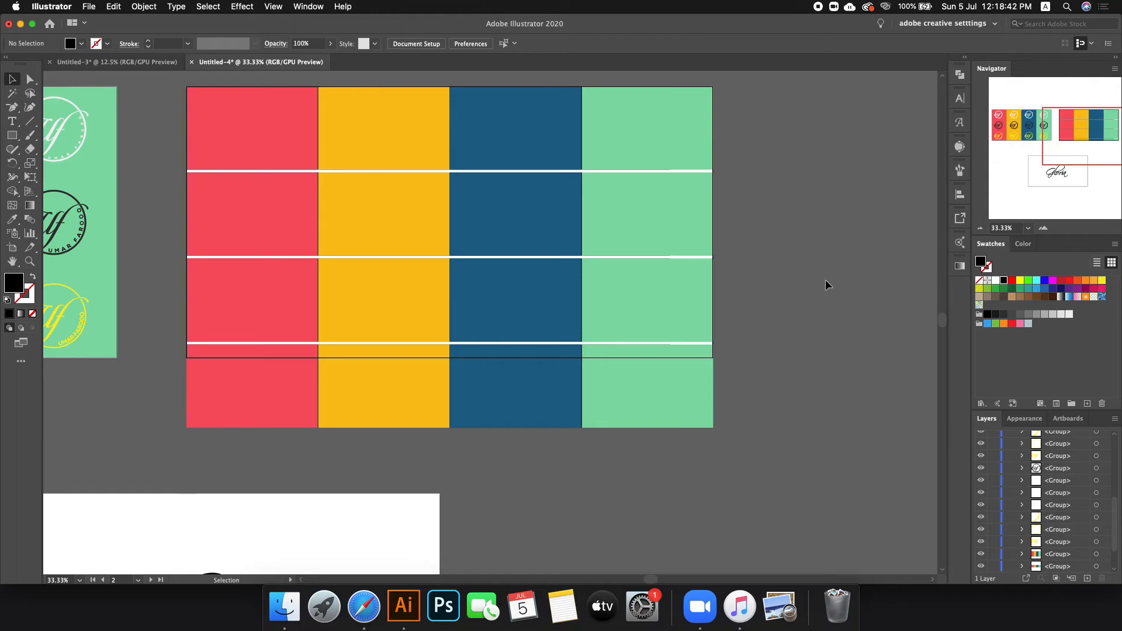
key("super+z")
key("super+z")
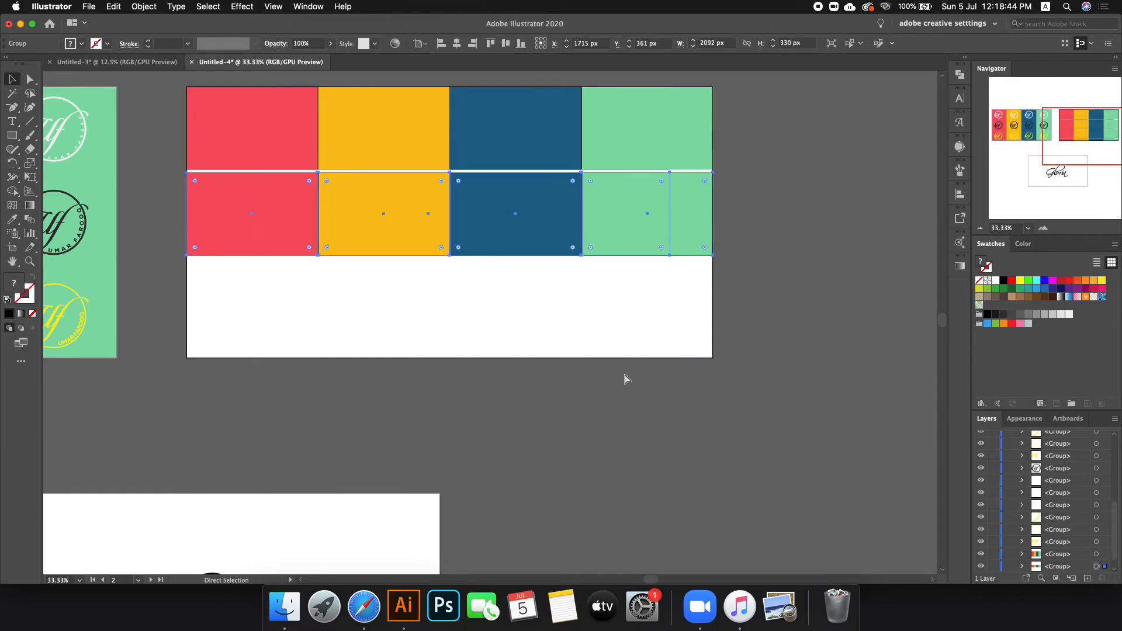
key("super+z")
left_click_drag(502, 150, 501, 231)
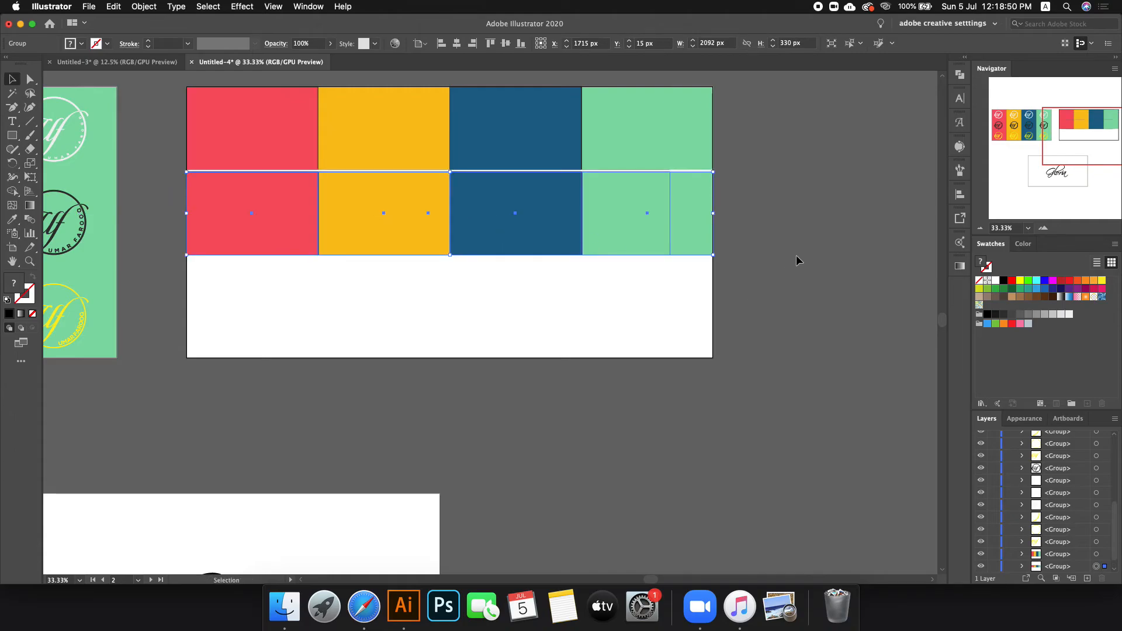
key("super+d")
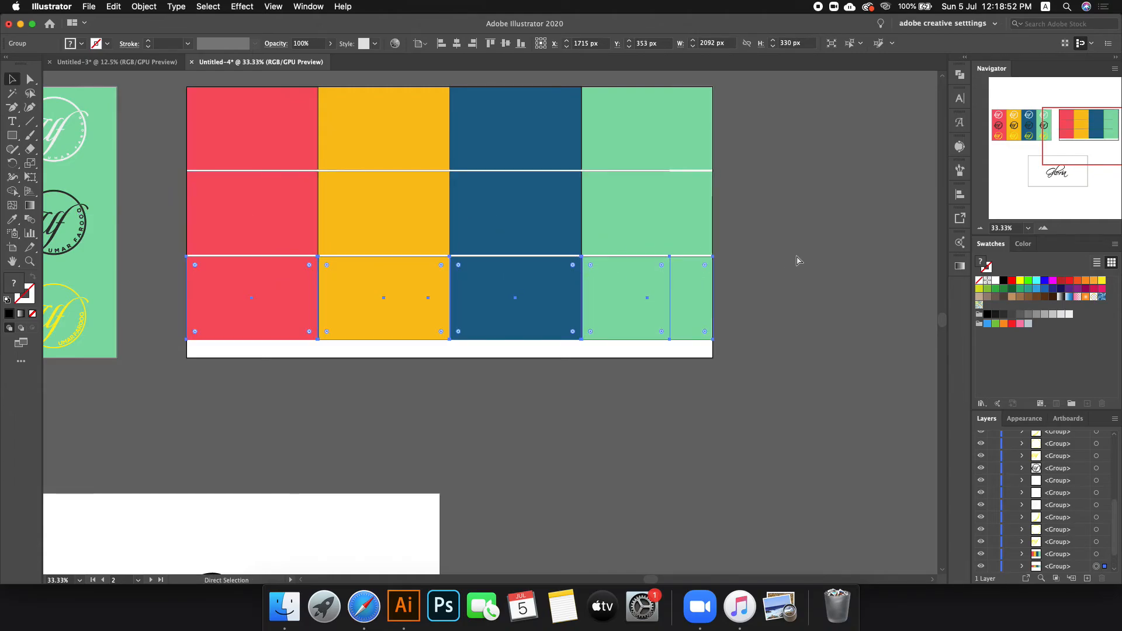
key("super+d")
key("super+d")
key("super+d")
key("super+d")
key("super+d")
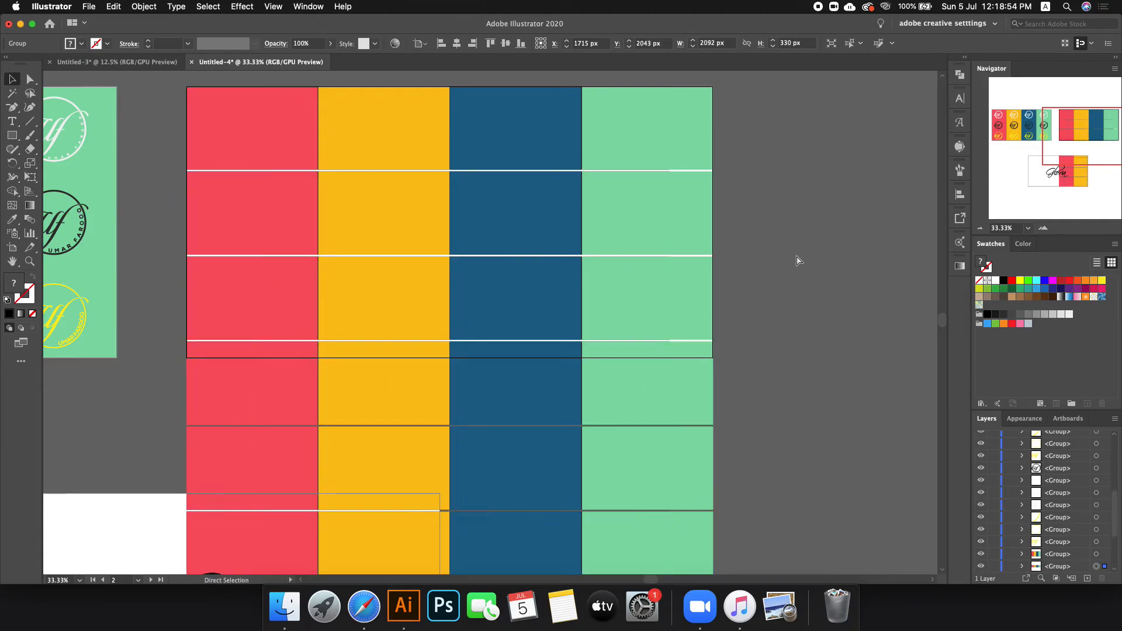
key("super+z")
key("super+z")
key("super+z")
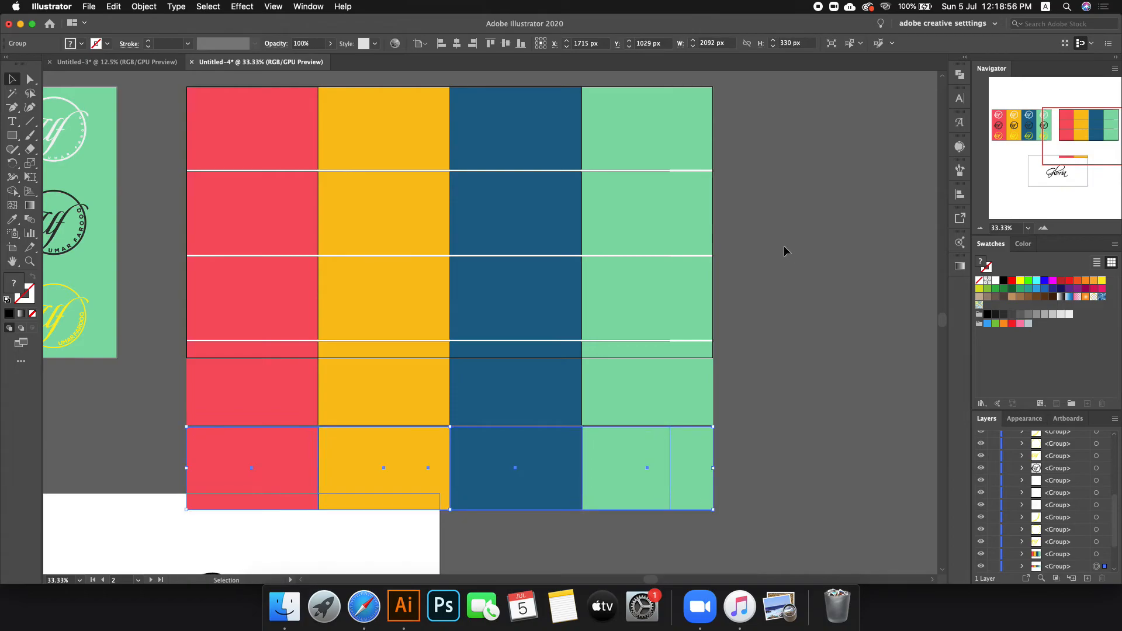
key("super+z")
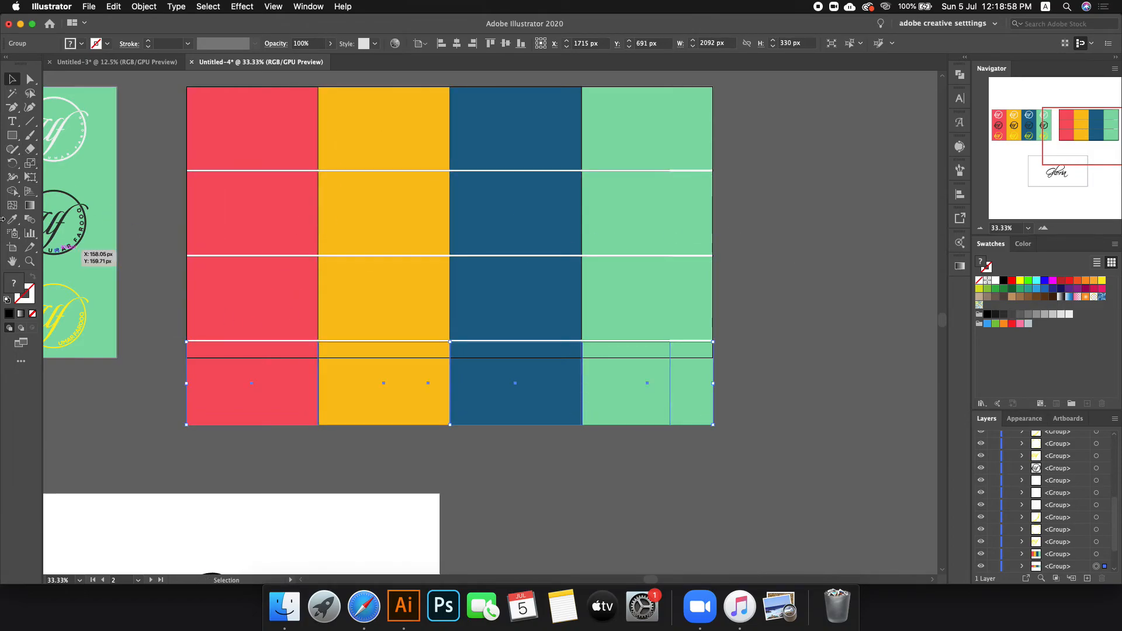
Step: Extend the artboard's bottom edge to 2092 × 1344 px and select the second row's rectangles
left_click(13, 246)
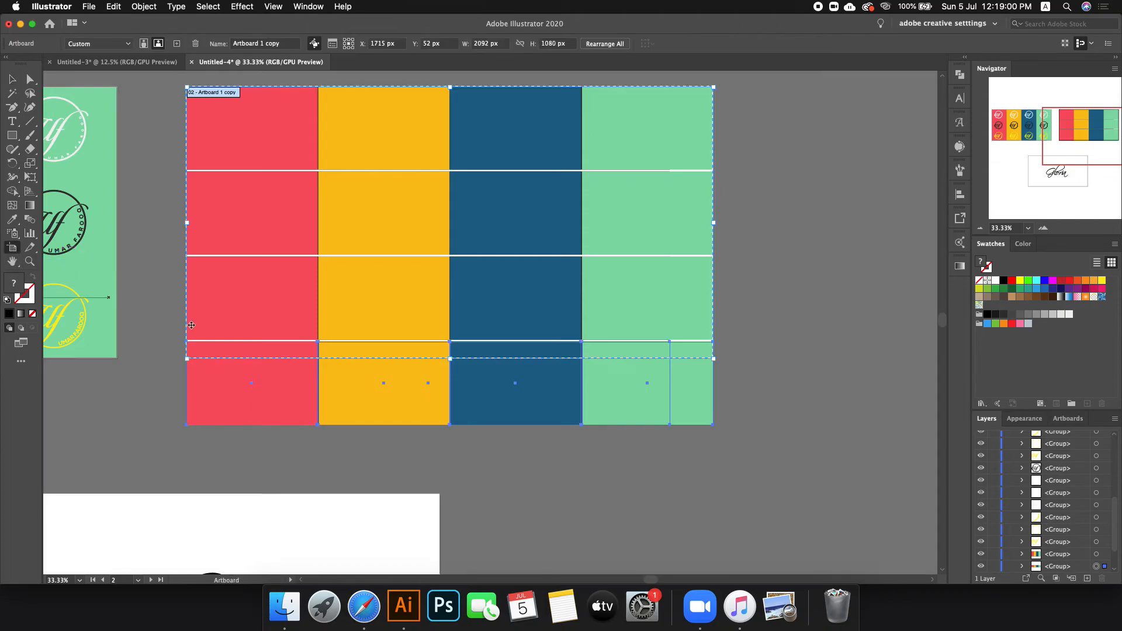
left_click_drag(449, 358, 442, 425)
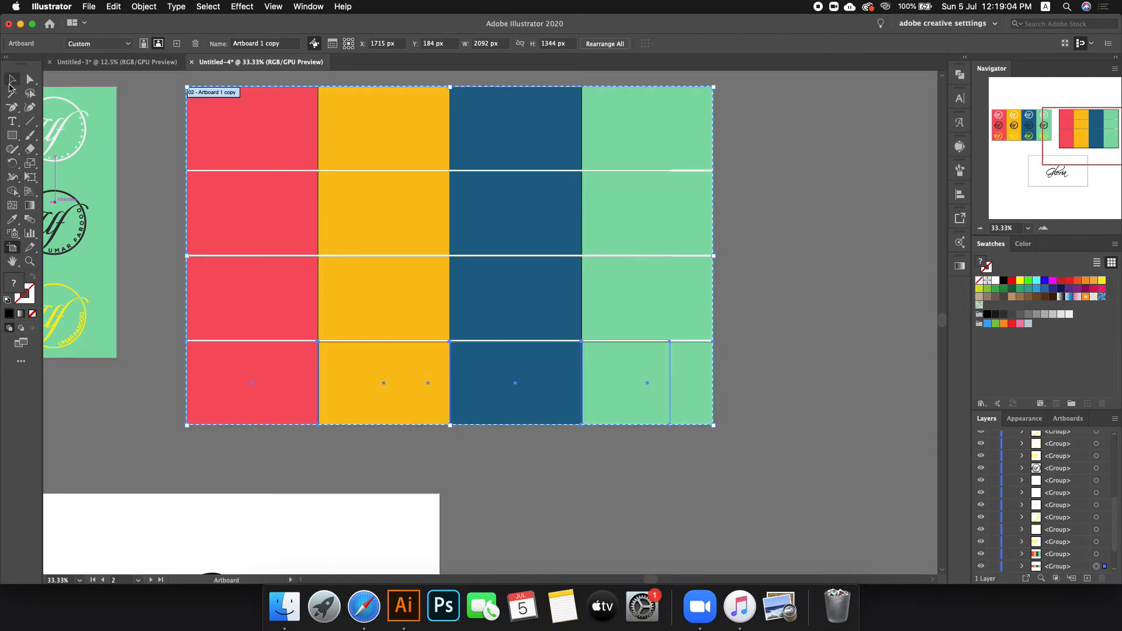
left_click(12, 79)
scroll(788, 357, "down", 1)
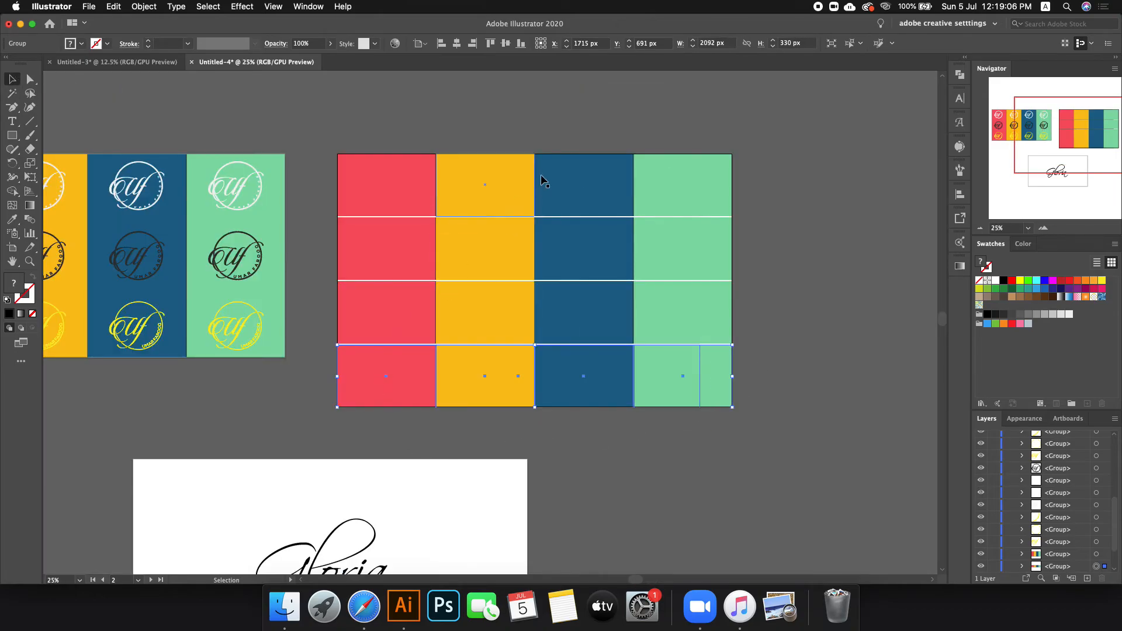
left_click(416, 125)
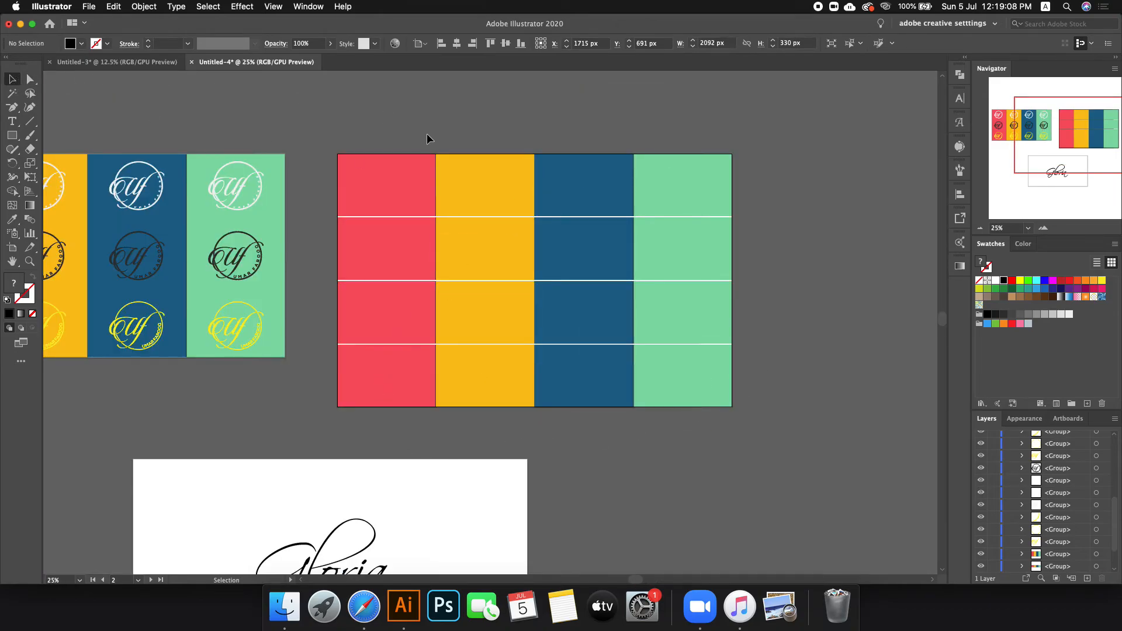
mouse_move(410, 248)
left_mouse_down()
mouse_move(354, 258)
mouse_move(396, 251)
left_mouse_up()
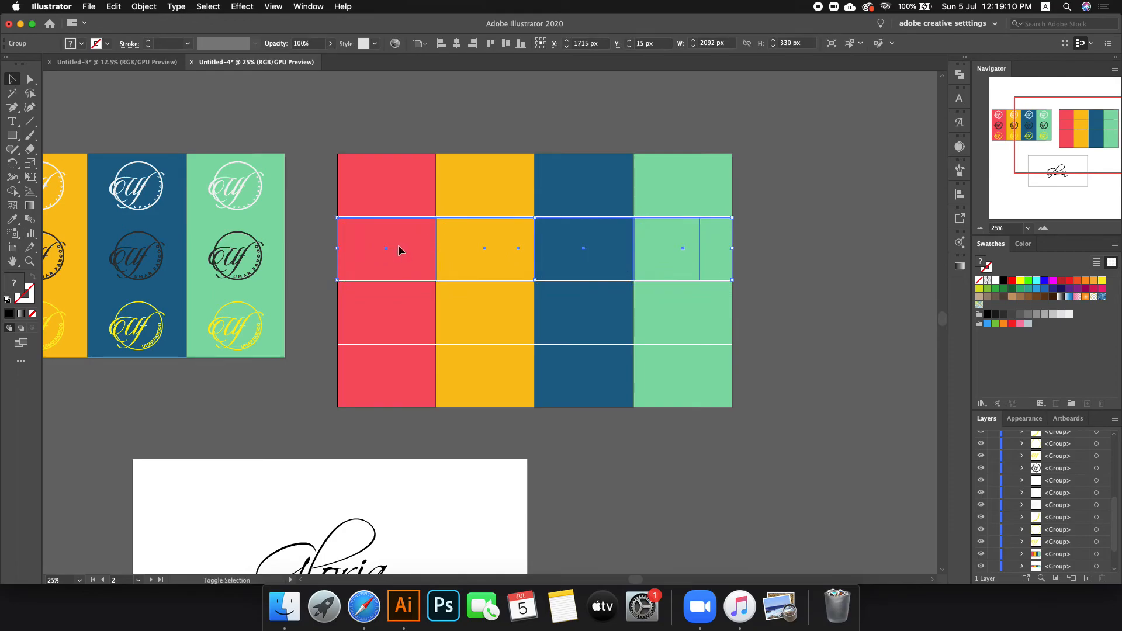
left_click(845, 300)
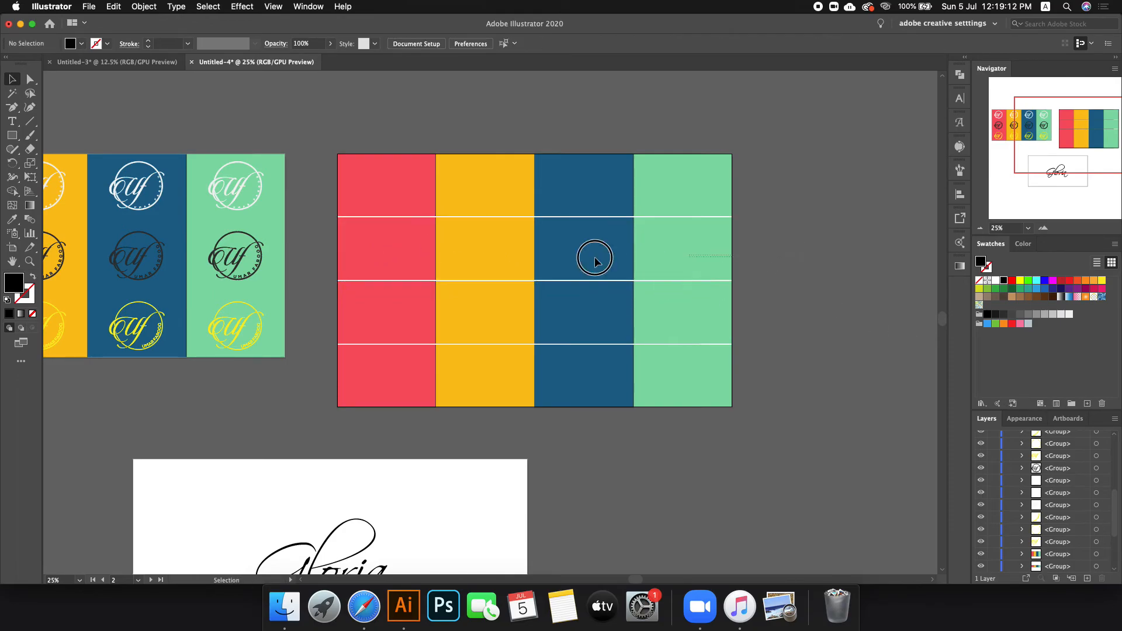
left_click_drag(303, 247, 904, 262)
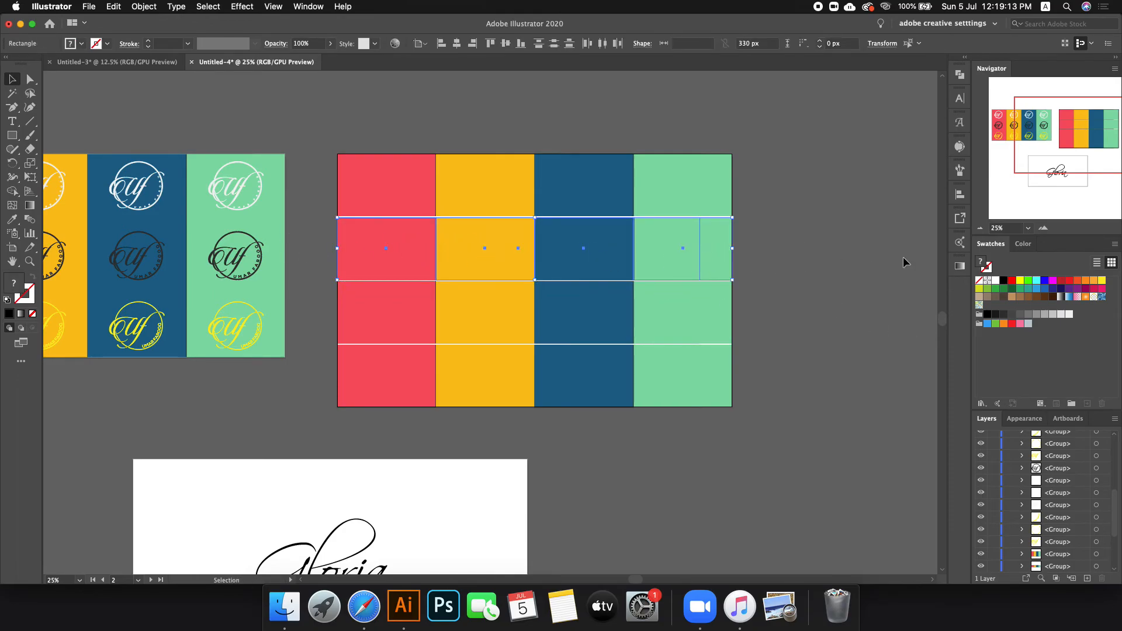
Step: Try dark grey on row two, undo it, delete a stray green cell and fill the backing rectangle white
left_click(1004, 315)
left_click(857, 299)
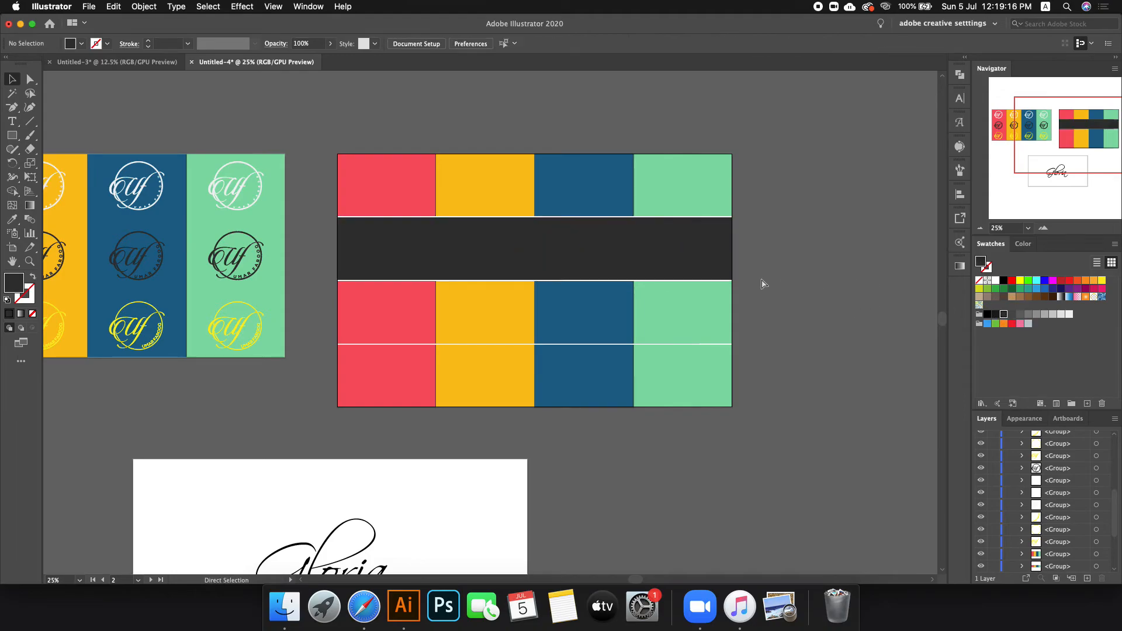
key("cmd+z")
left_click(834, 268)
left_click_drag(654, 250, 732, 249)
left_click(691, 248)
left_click(786, 210)
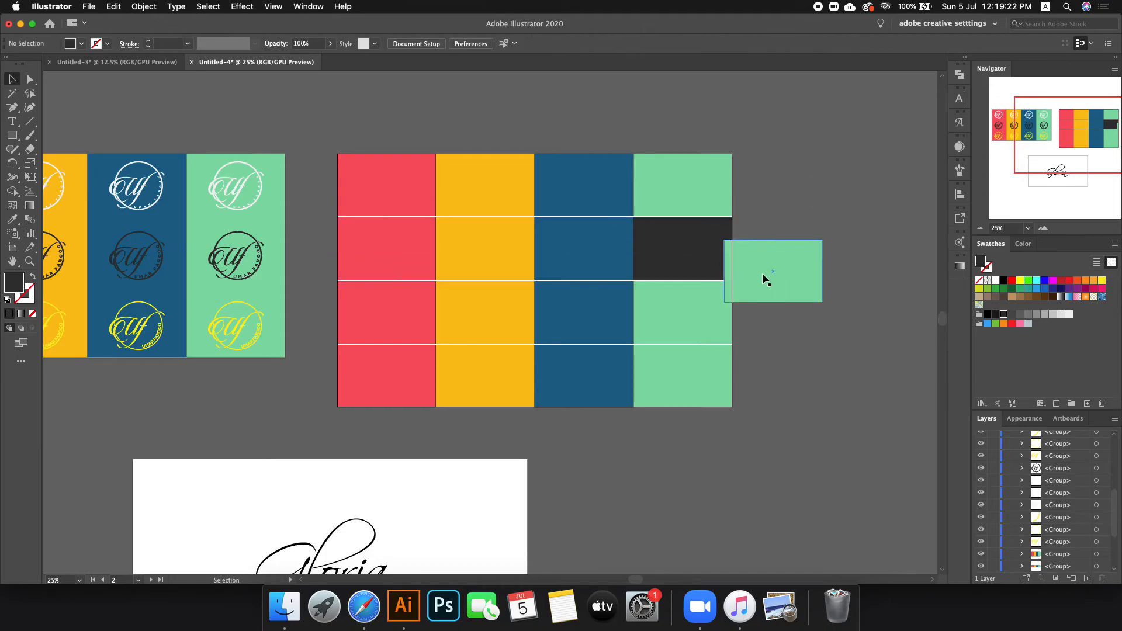
left_click(768, 277)
key("Delete")
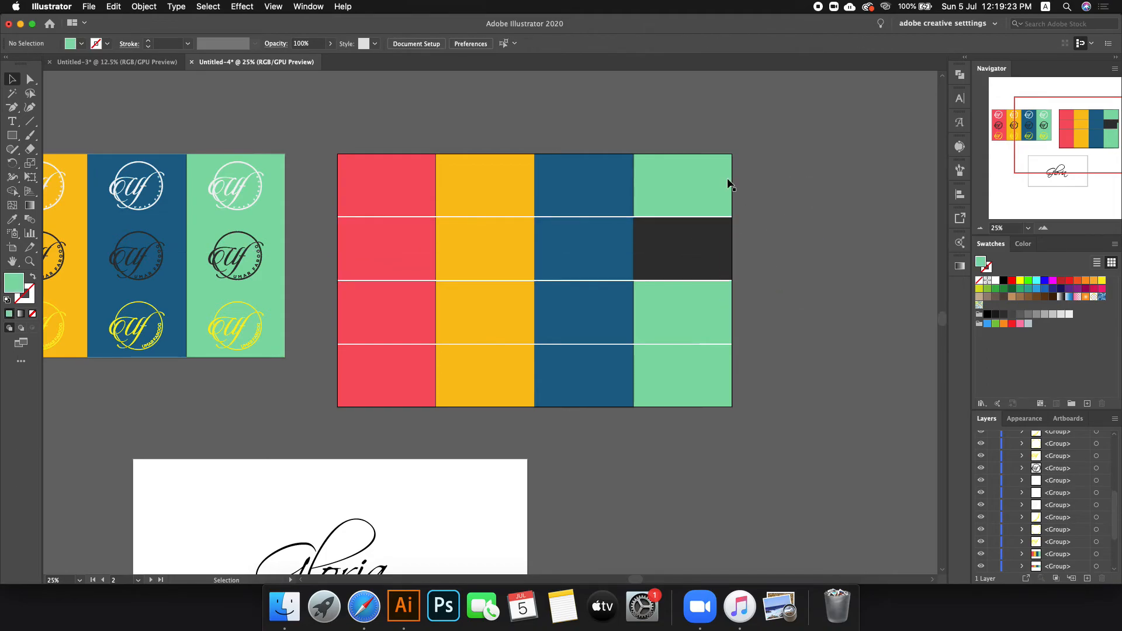
left_click(693, 248)
scroll(698, 247, "up", 1)
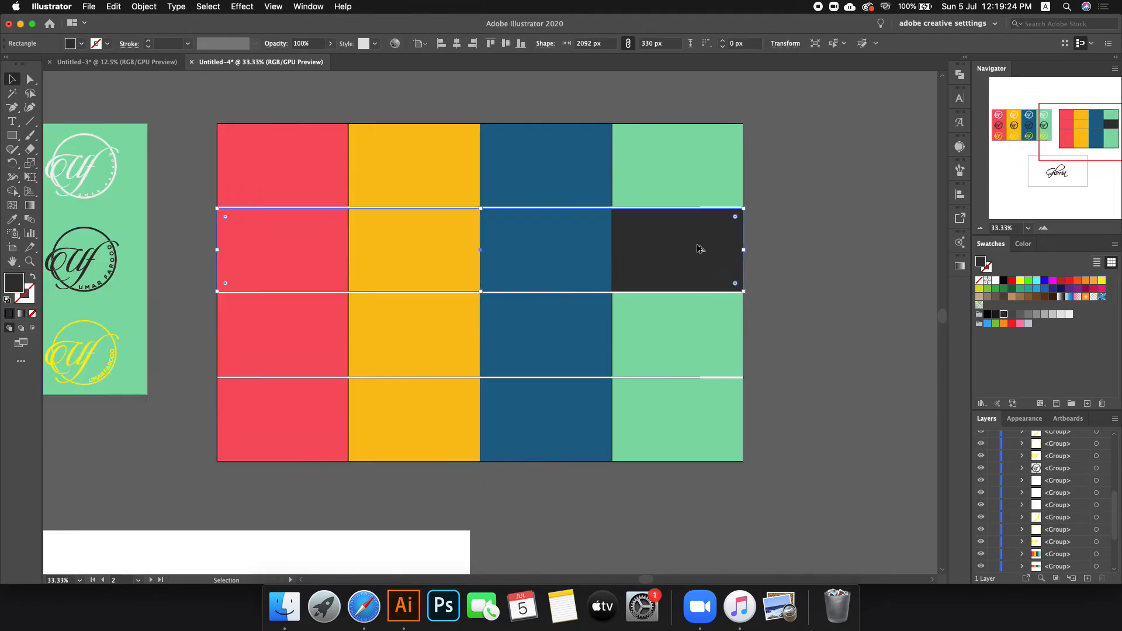
left_click(997, 281)
left_click(881, 263)
Step: Ungroup the top row and place a copy of the green rectangle into the second row
left_click_drag(679, 182, 687, 225)
key("super+z")
key("super+shift+g")
left_click(793, 165)
left_click(685, 159)
left_click_drag(684, 163, 681, 237)
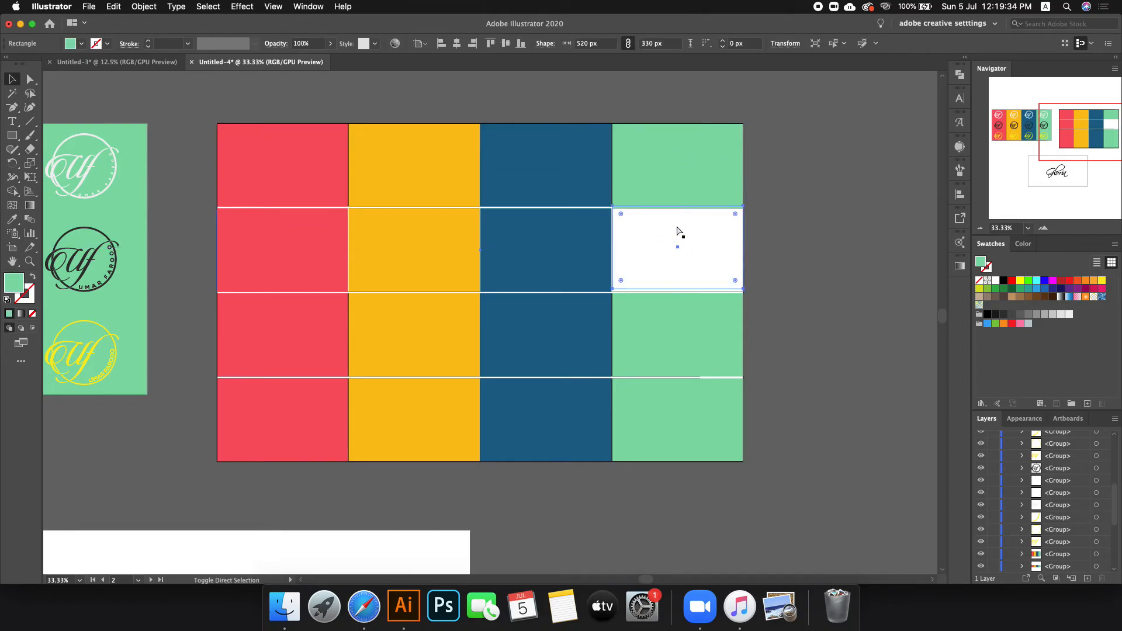
scroll(650, 216, "up", 5)
left_click_drag(579, 285, 578, 293)
scroll(585, 273, "down", 5)
Step: Select all four second-row rectangles: green, blue, yellow and red
left_click(696, 304)
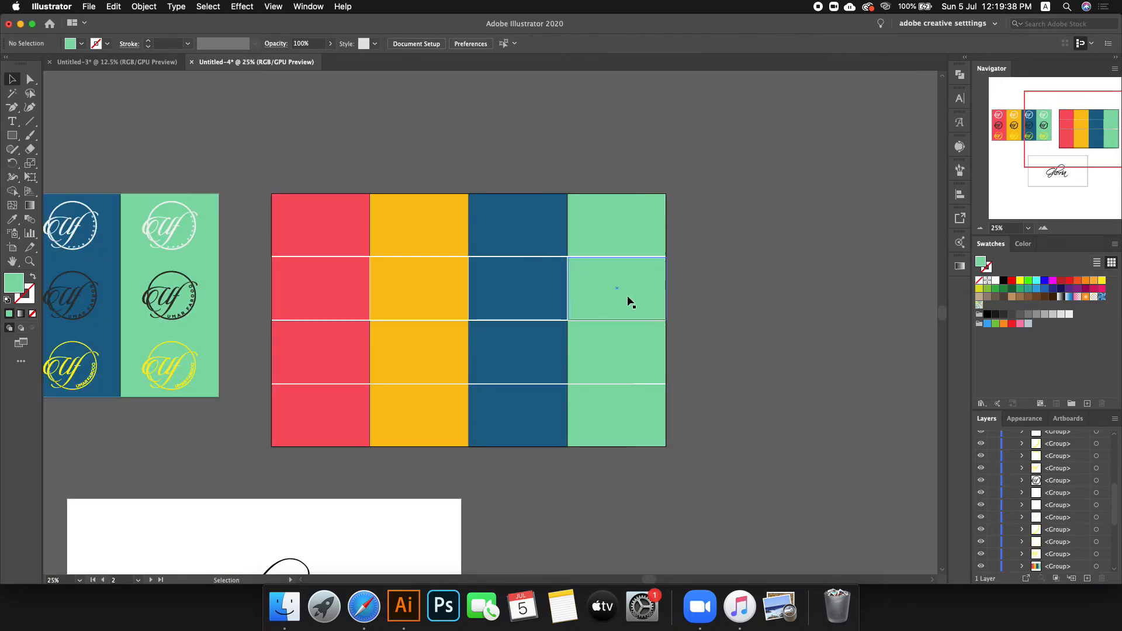
scroll(593, 302, "up", 3)
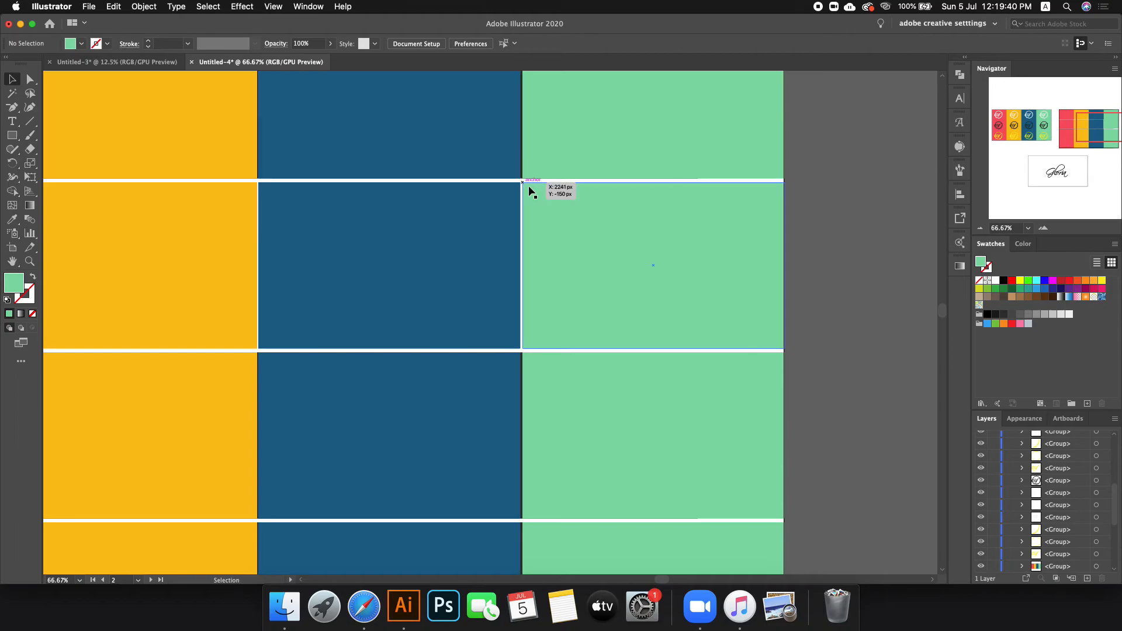
scroll(798, 279, "down", 3)
left_click(790, 278)
scroll(789, 278, "up", 1)
left_click(657, 280, "shift")
left_click(507, 277, "shift")
left_click(390, 274, "shift")
Step: Fill the second row dark grey, ungroup row three and stretch its backing rectangle to the artboard's right edge
left_click(1002, 316)
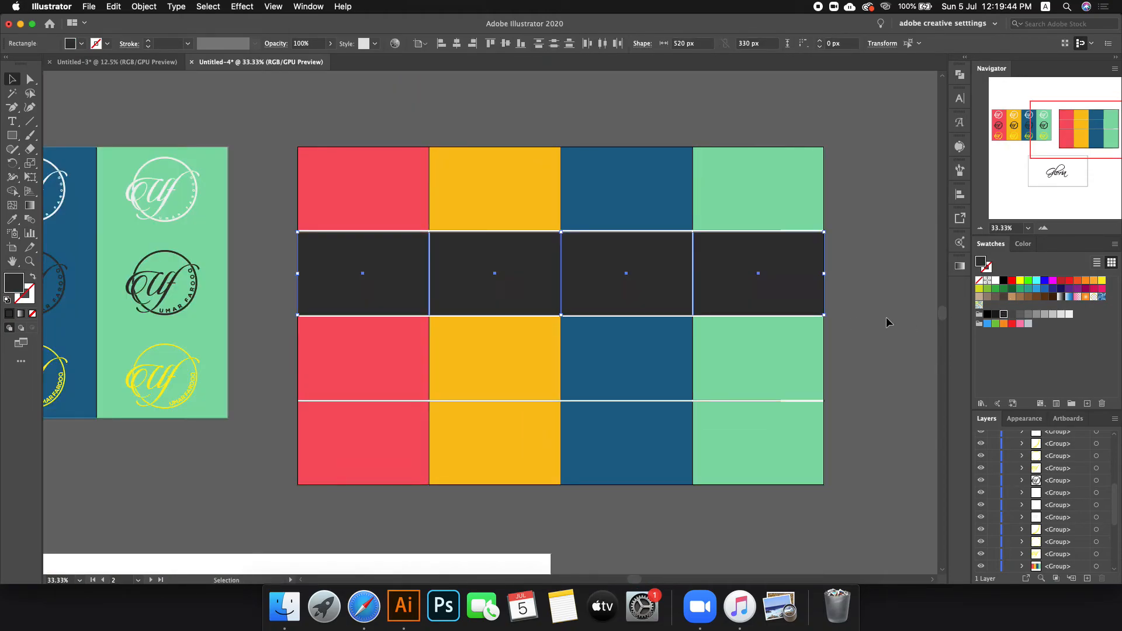
left_click(886, 317)
left_click_drag(344, 369, 332, 370)
key("super+z")
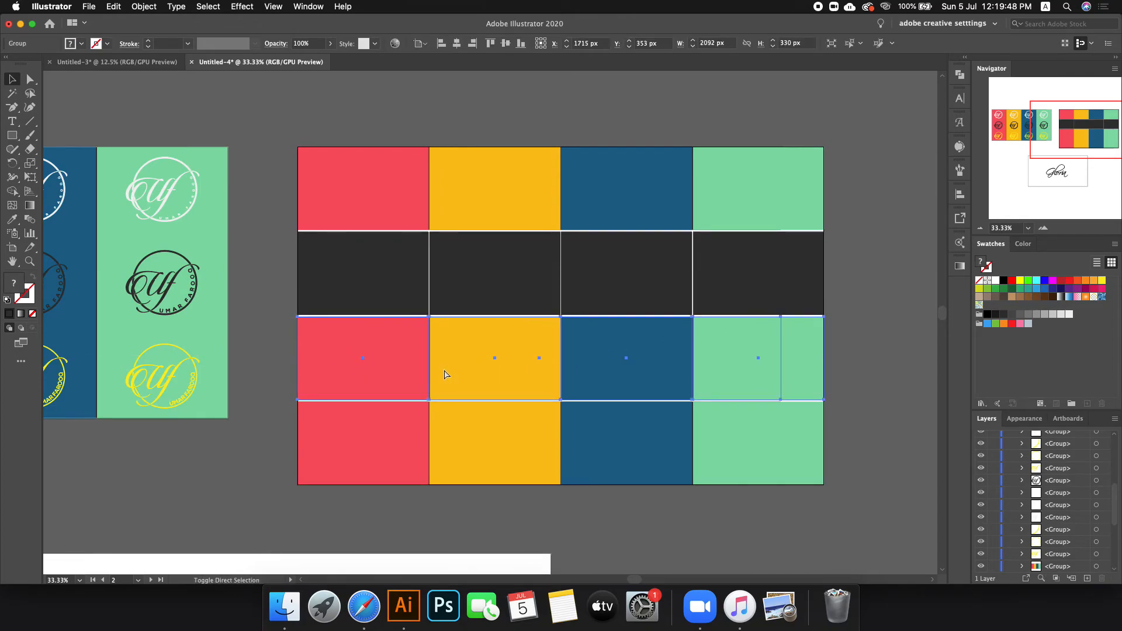
key("super+shift+g")
scroll(1067, 493, "up", 5)
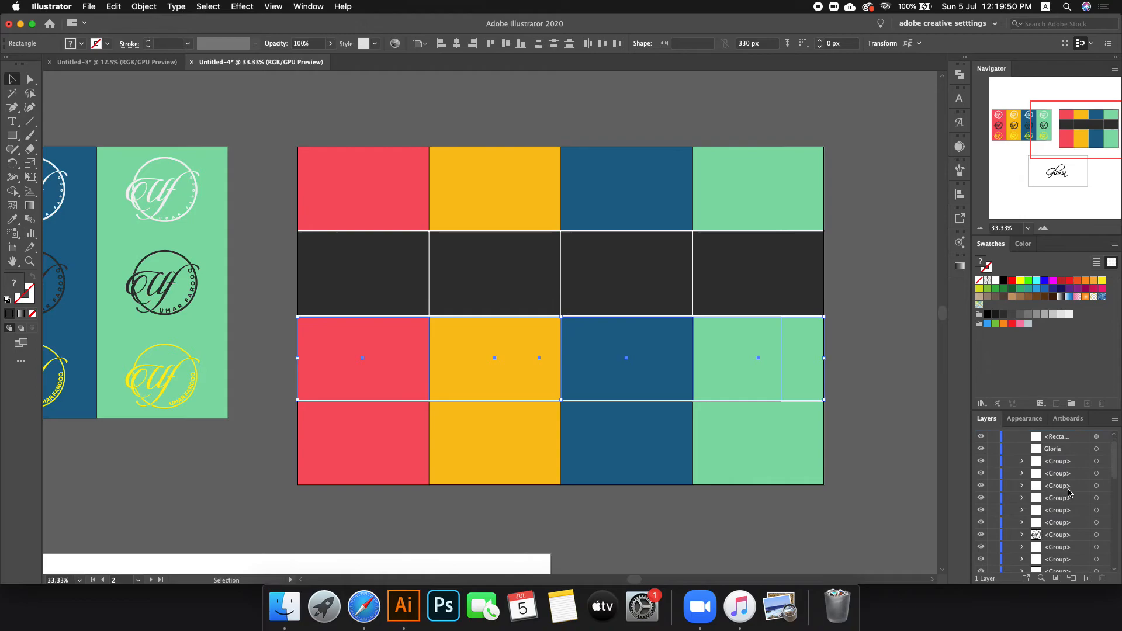
scroll(1068, 493, "down", 5)
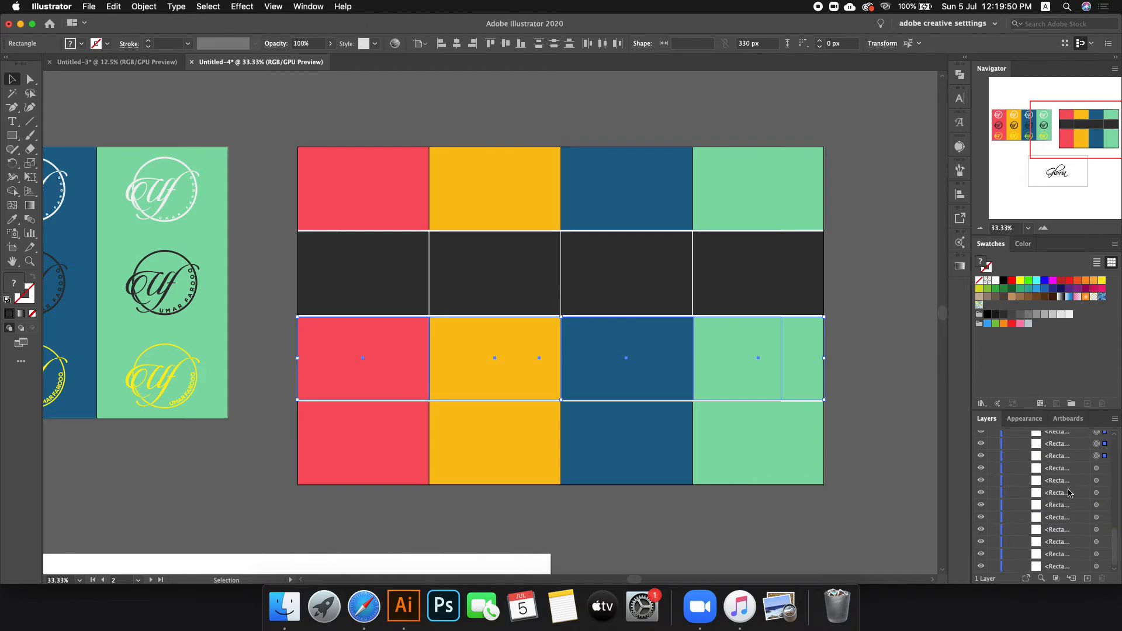
left_click(1096, 456)
key("super+1")
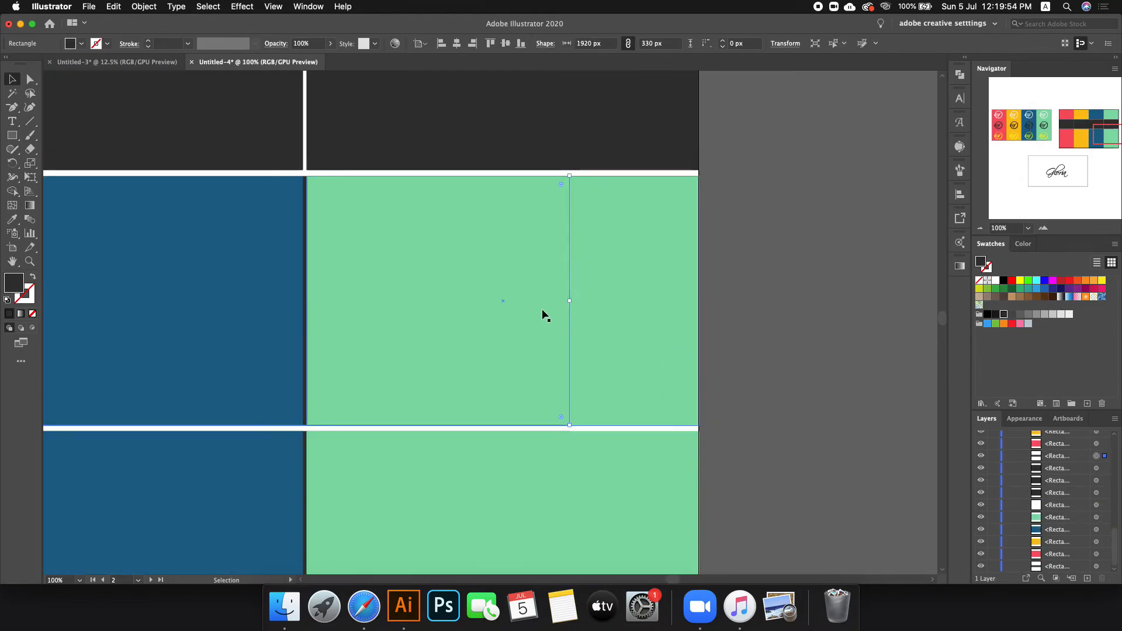
left_click_drag(569, 302, 699, 310)
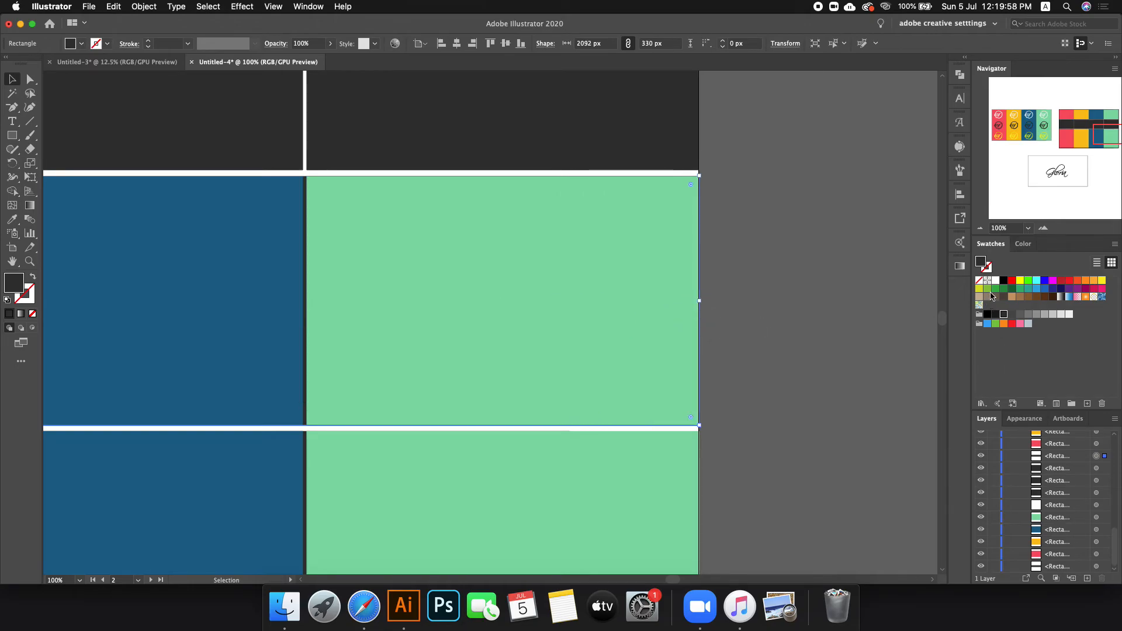
left_click(827, 352)
key("super+0")
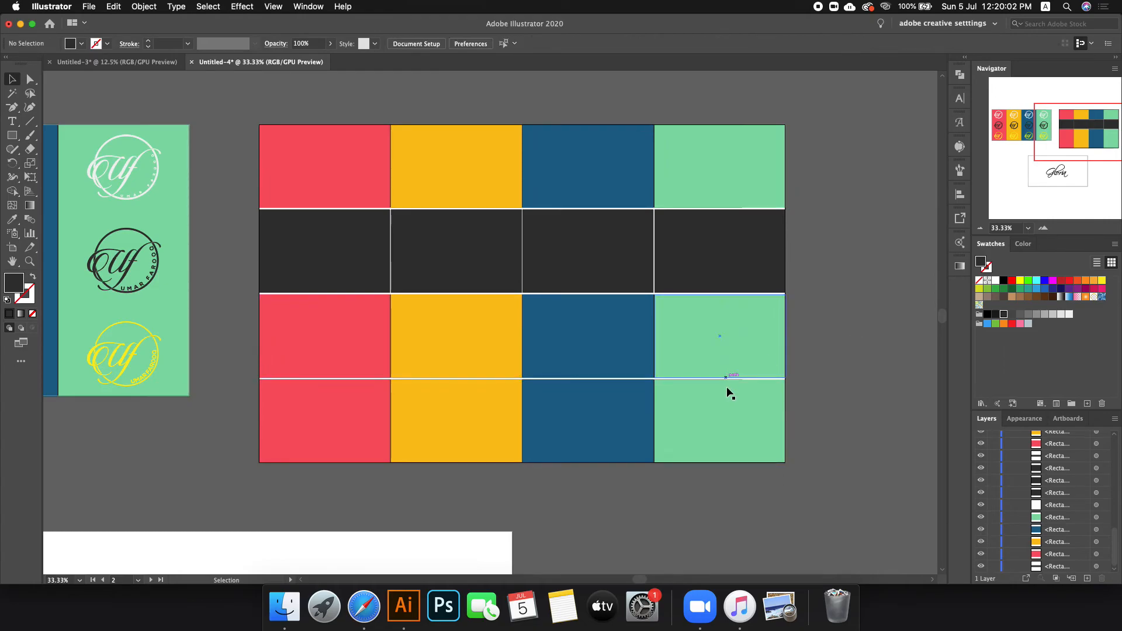
Step: Fill the bottom row's backing rectangle black and stretch it to the artboard's right edge
left_click(290, 433)
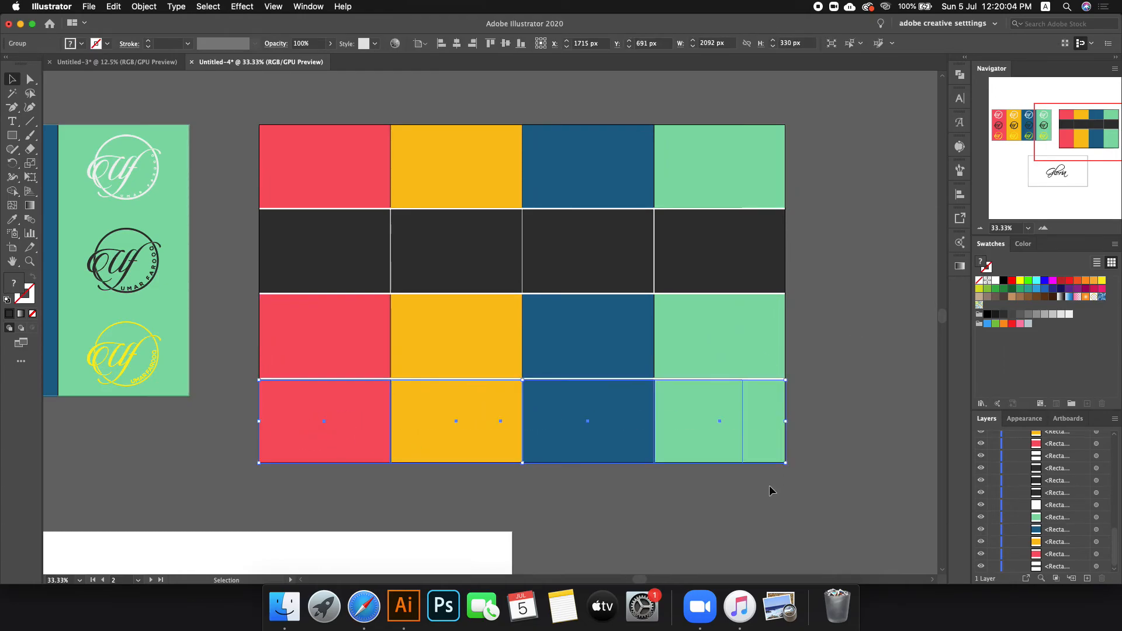
scroll(1031, 512, "up", 5)
scroll(1052, 508, "down", 4)
scroll(1063, 502, "up", 5)
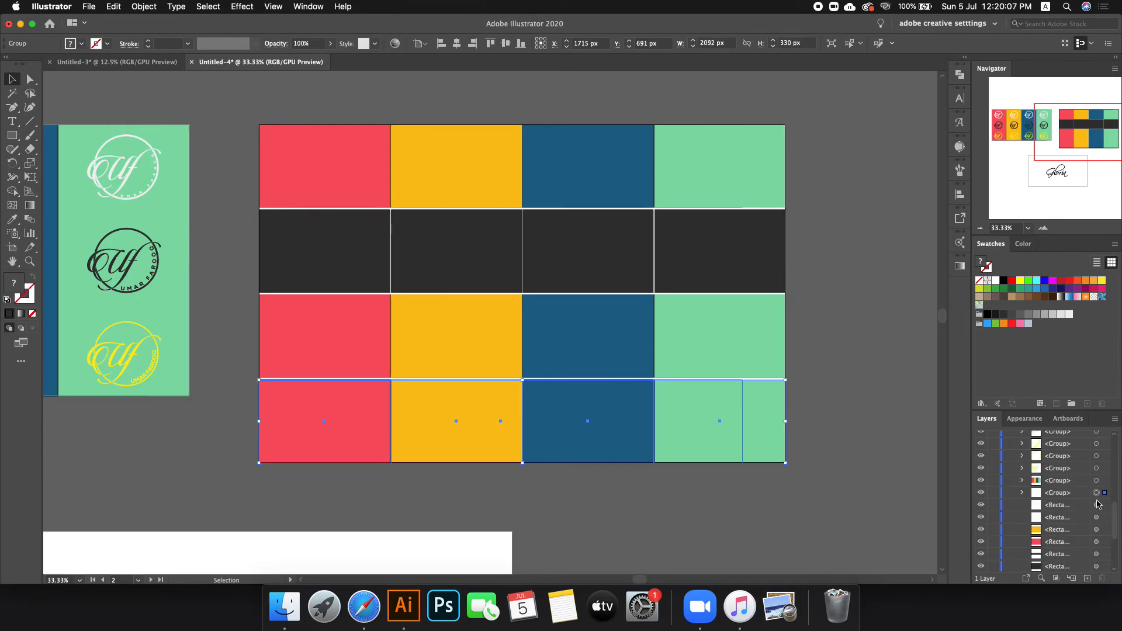
left_click(1022, 494)
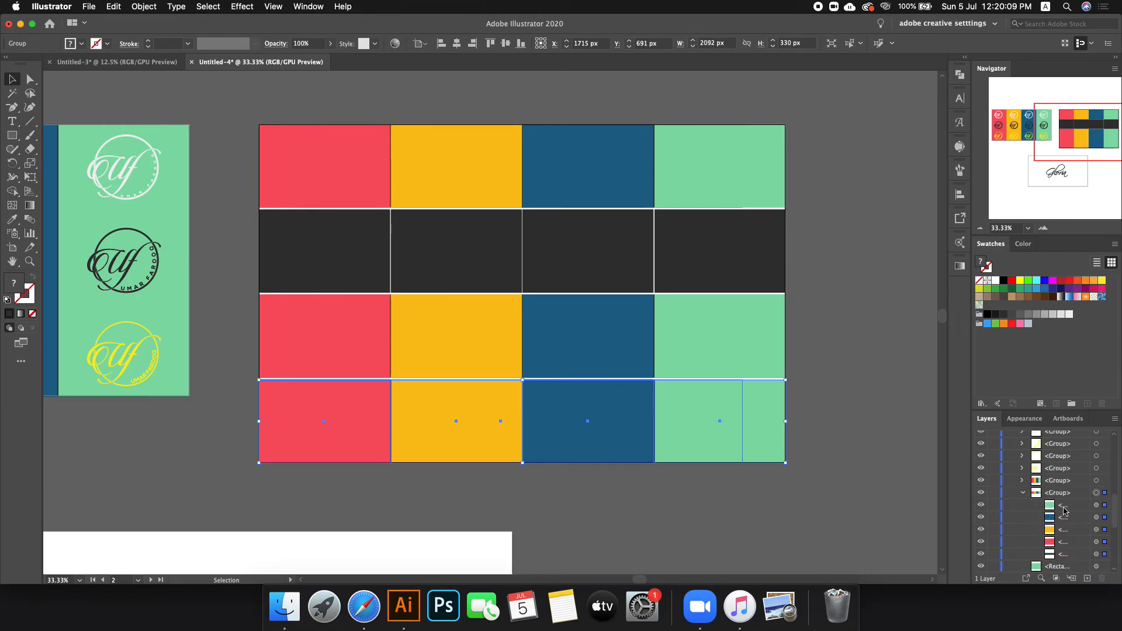
left_click(1096, 554)
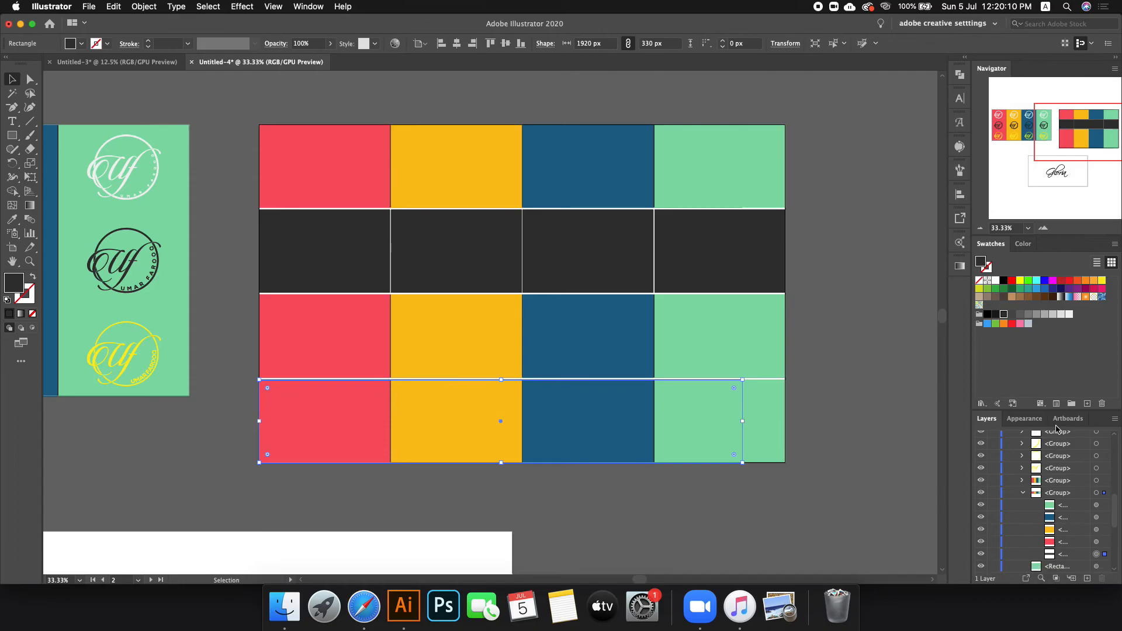
left_click(1003, 285)
left_click_drag(743, 422, 783, 421)
Step: Fill the four bottom-row squares white after briefly trying light grey fills
key("a")
left_click(708, 426)
left_click(555, 430, "shift")
left_click(456, 425, "shift")
left_click(346, 425, "shift")
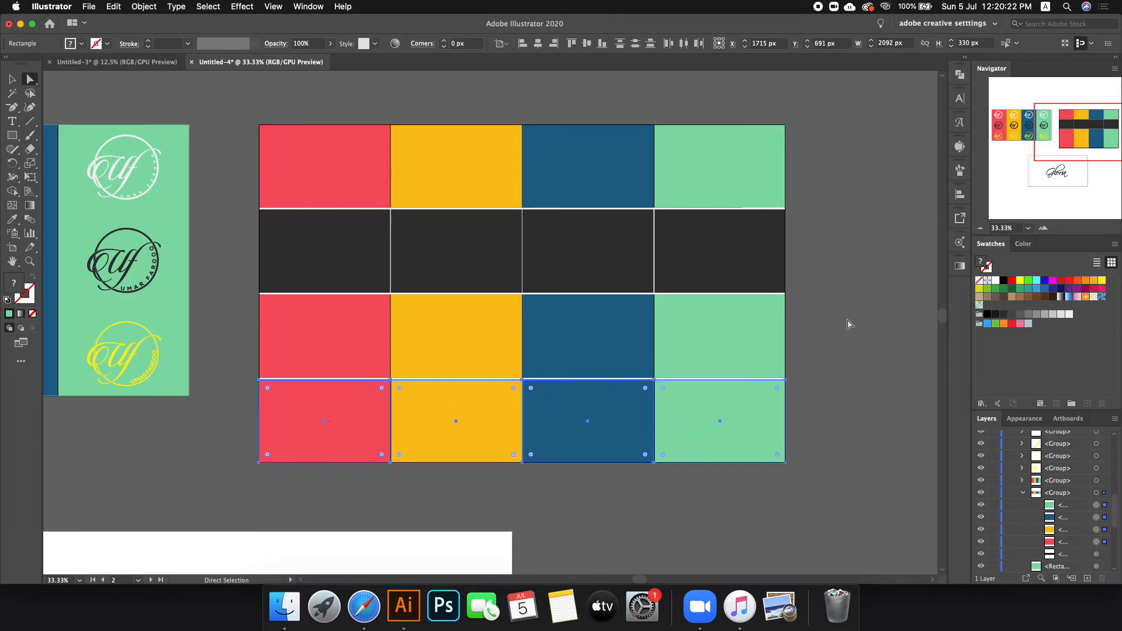
left_click(995, 281)
left_click(1060, 315)
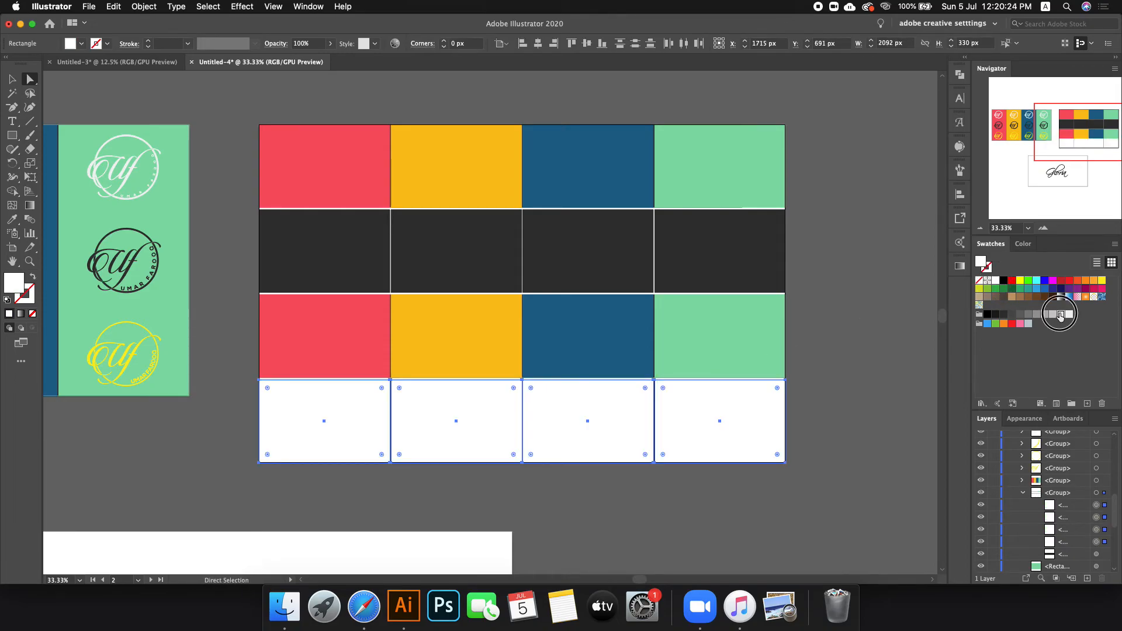
left_click(1070, 315)
left_click(875, 340)
key("super+z")
key("super+z")
left_click(874, 354)
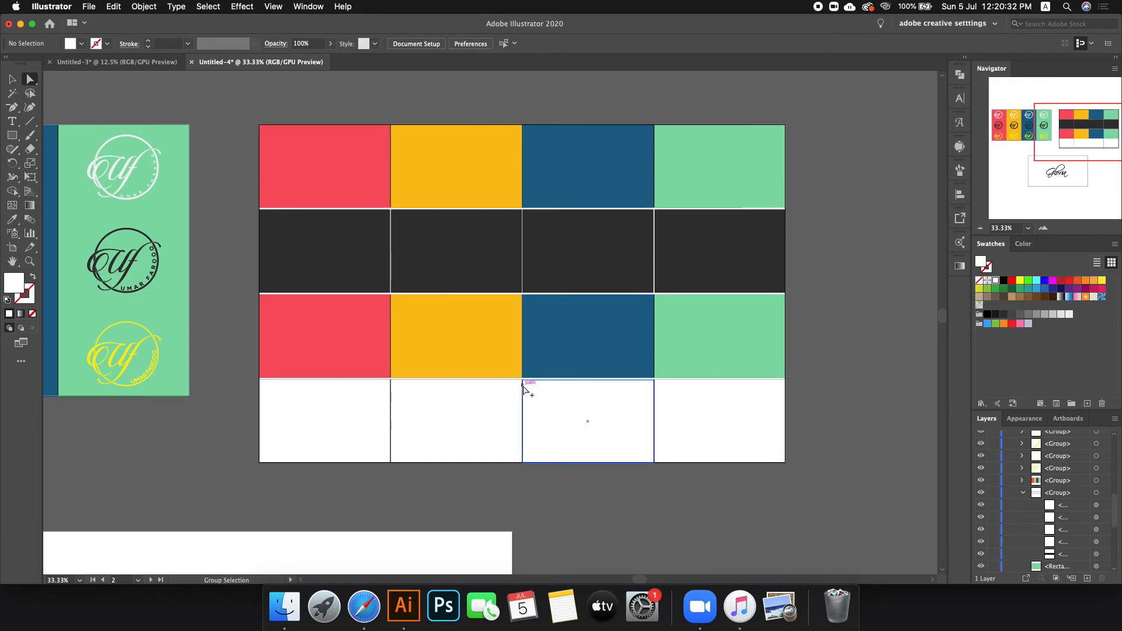
Step: Pull the black divider strip's top edge down so it is 328 px tall
scroll(522, 385, "up", 8)
left_click(513, 304)
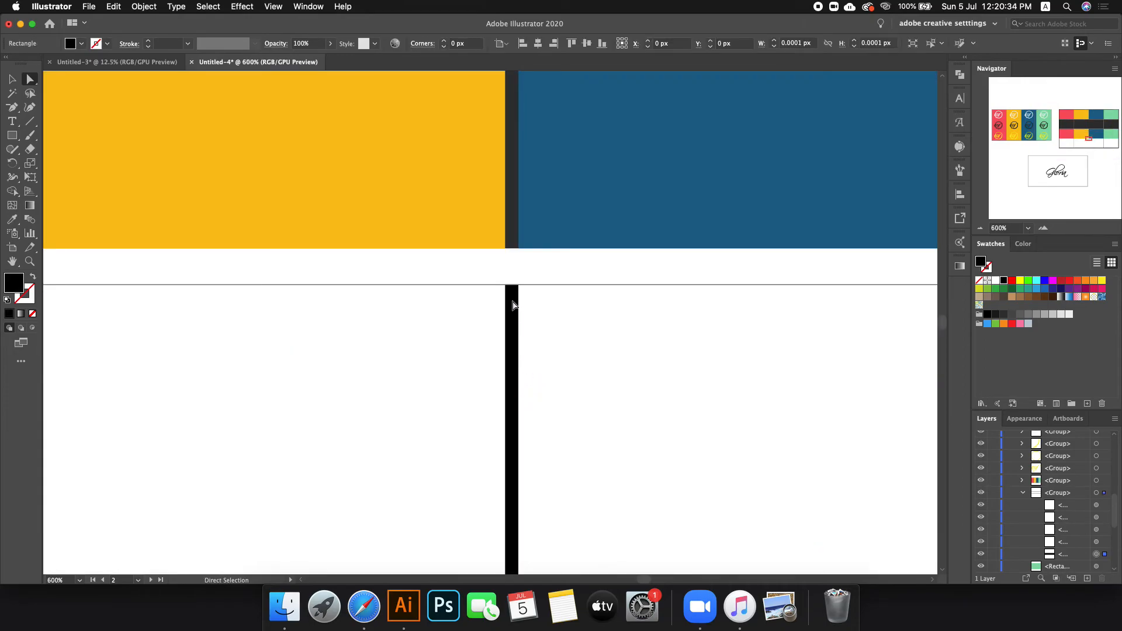
scroll(543, 306, "down", 8)
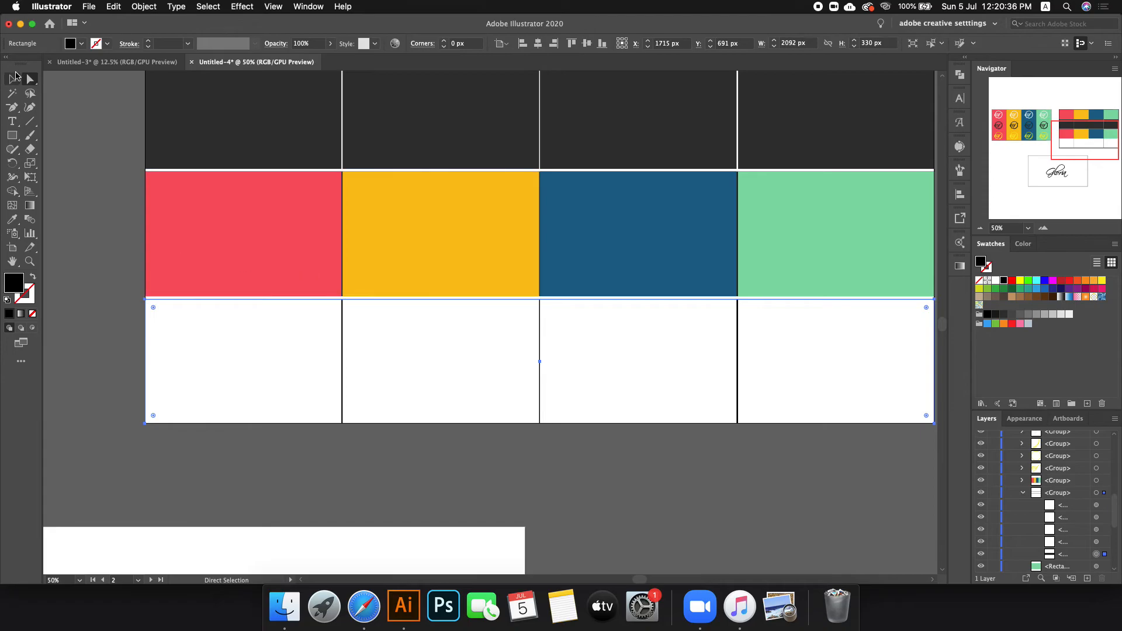
left_click(14, 75)
scroll(553, 299, "up", 3)
left_click_drag(514, 306, 514, 307)
scroll(474, 311, "down", 6)
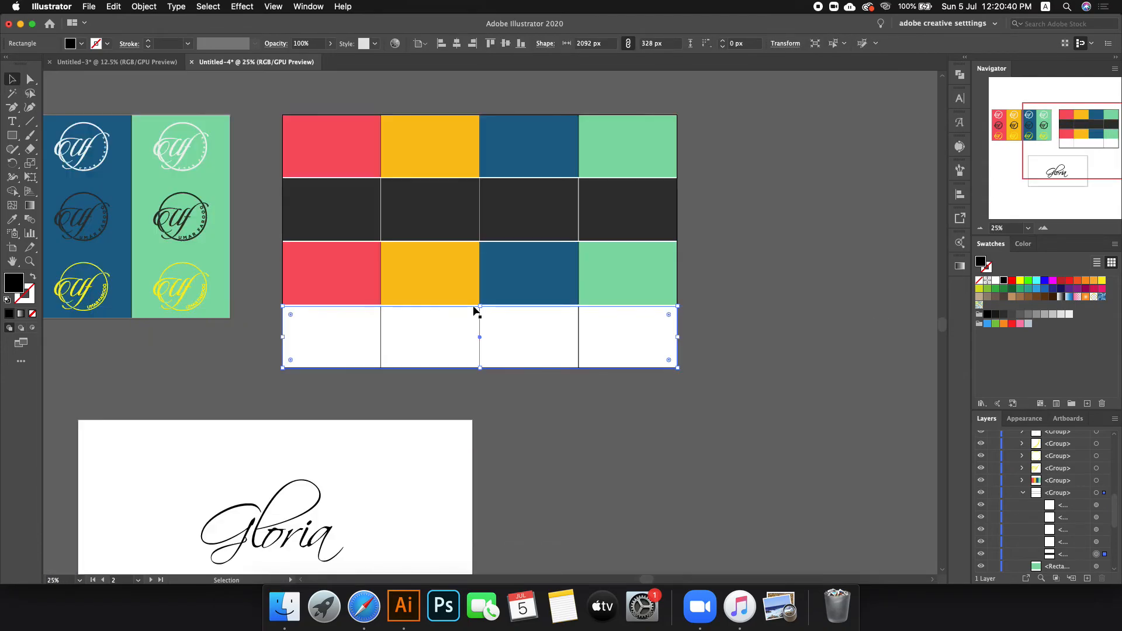
left_click(709, 359)
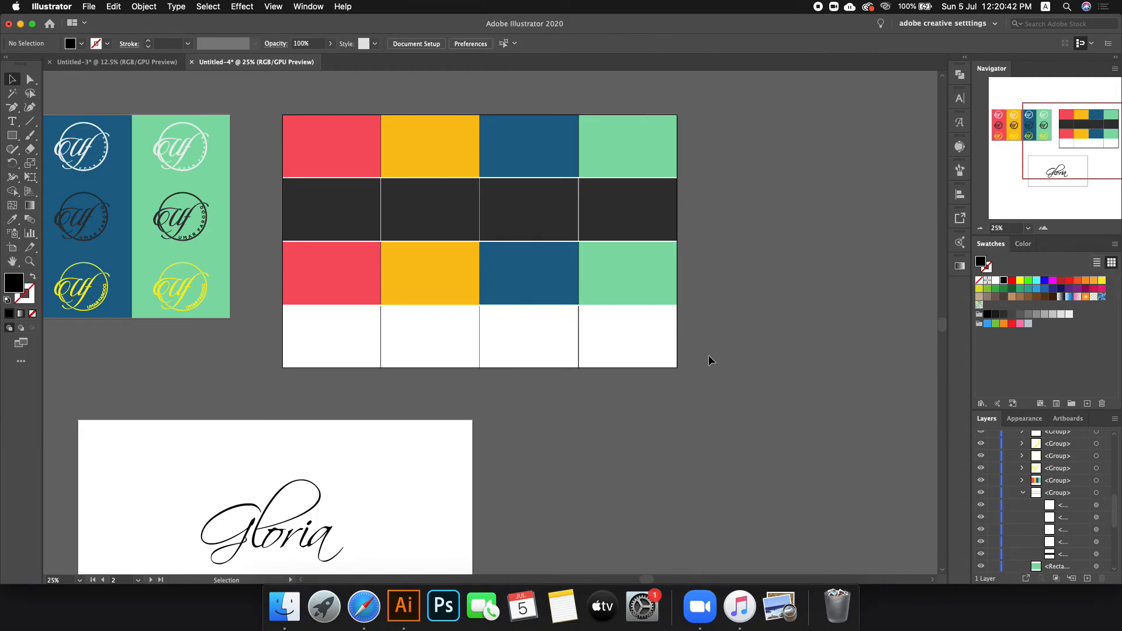
Step: Recolour the third row's green, blue and yellow blocks purple, muted red and dark navy from Adobe Color Themes
left_click(638, 268)
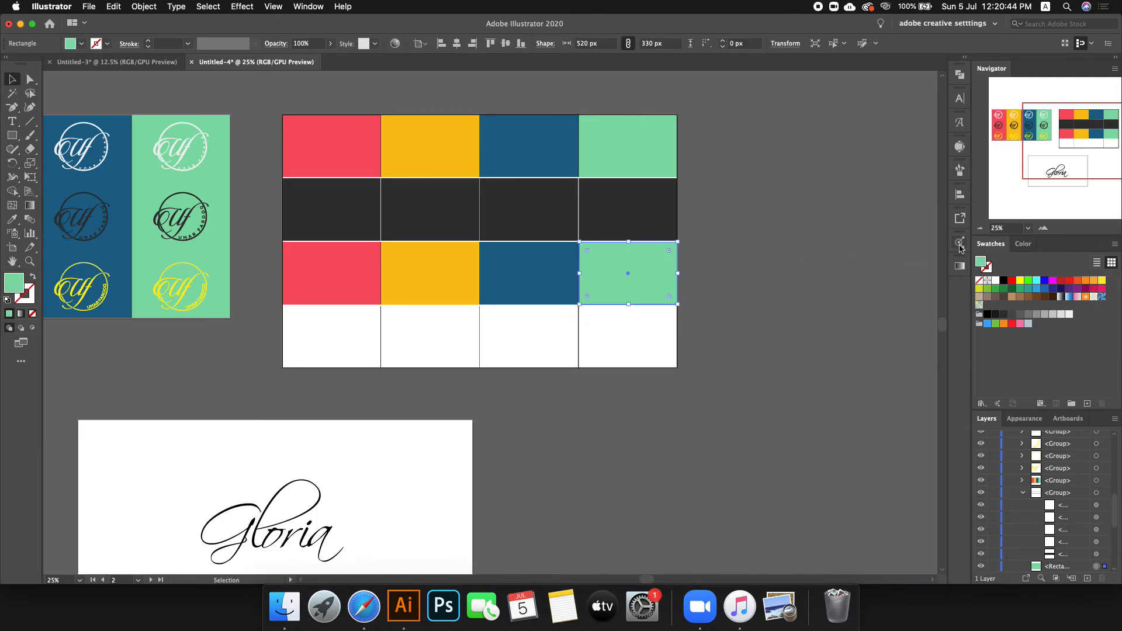
left_click(960, 243)
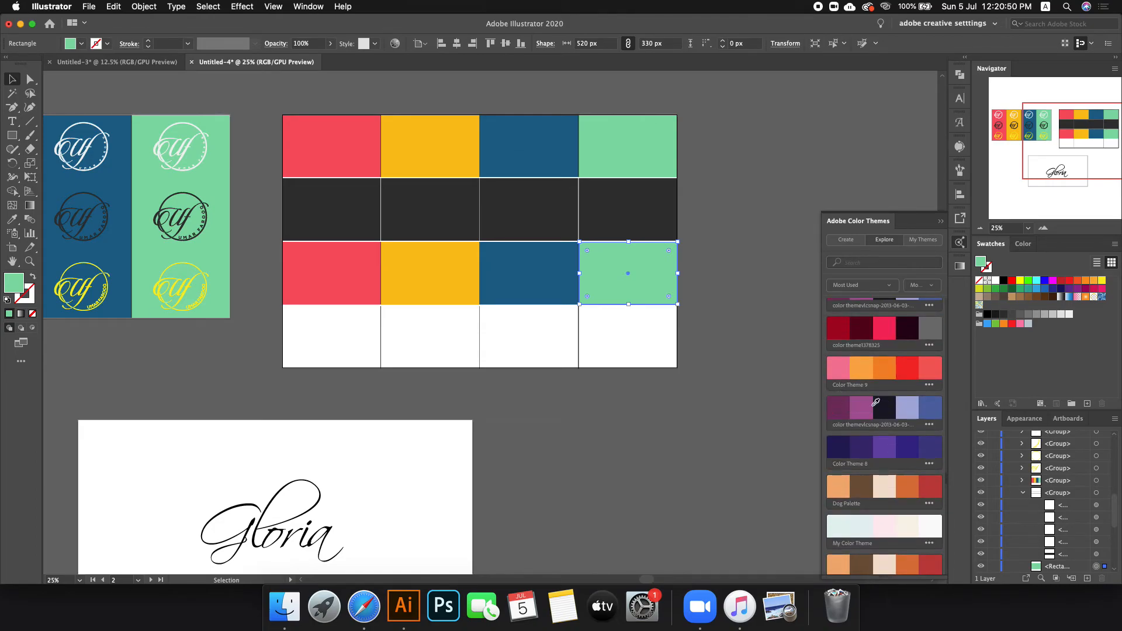
left_click(539, 315, "super")
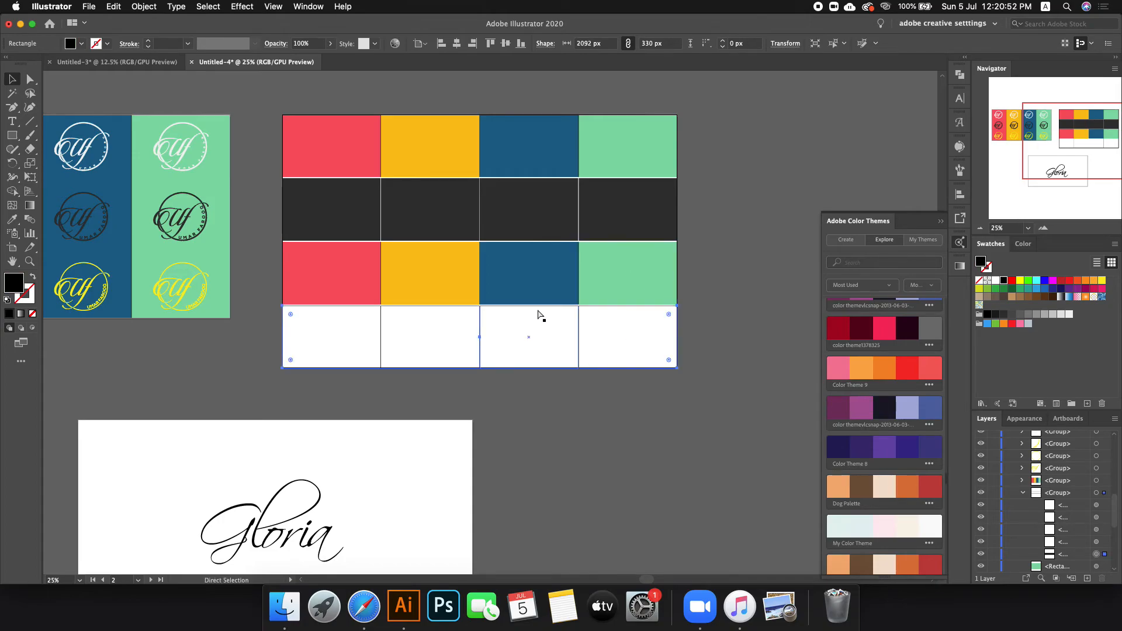
left_click(745, 261)
left_click(655, 286)
left_click(839, 406)
left_click(528, 275)
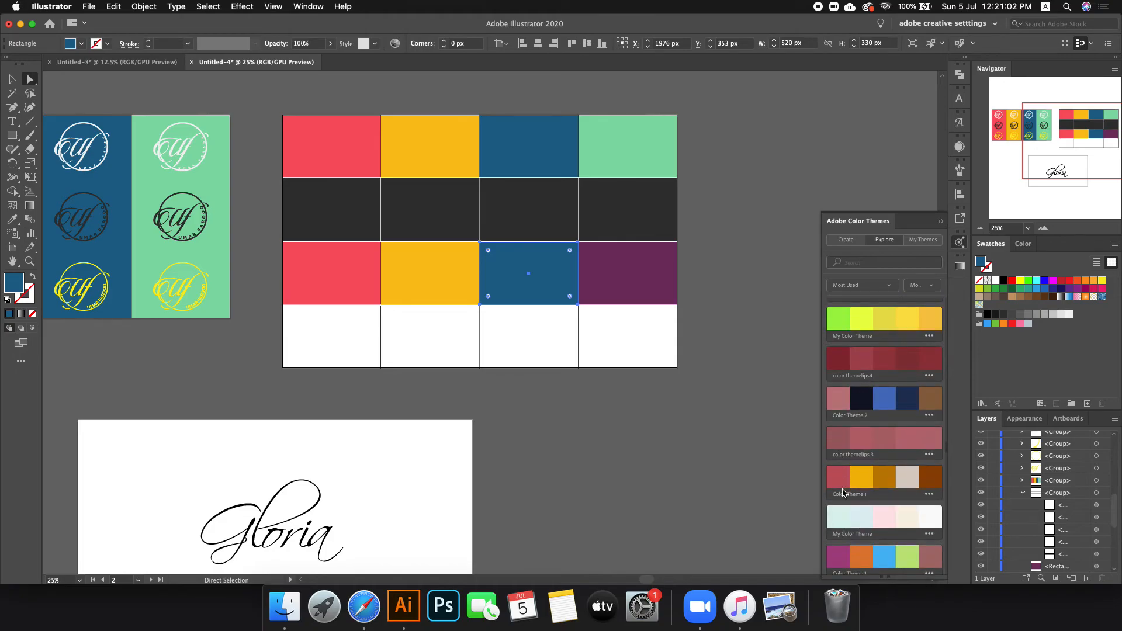
left_click(839, 476)
left_click(745, 354)
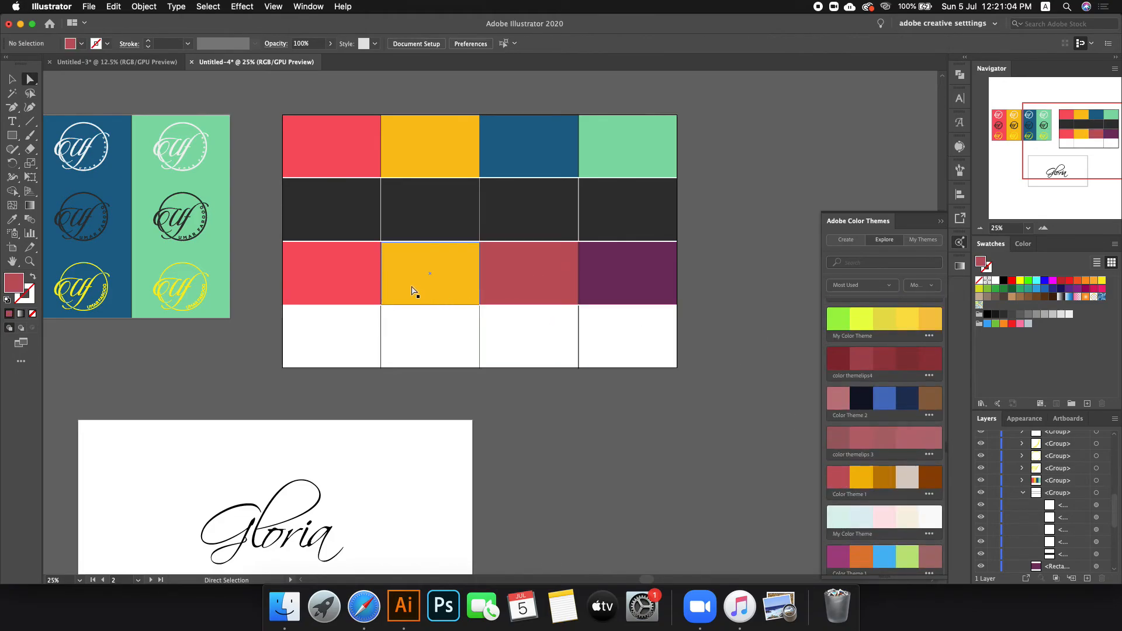
left_click(413, 290)
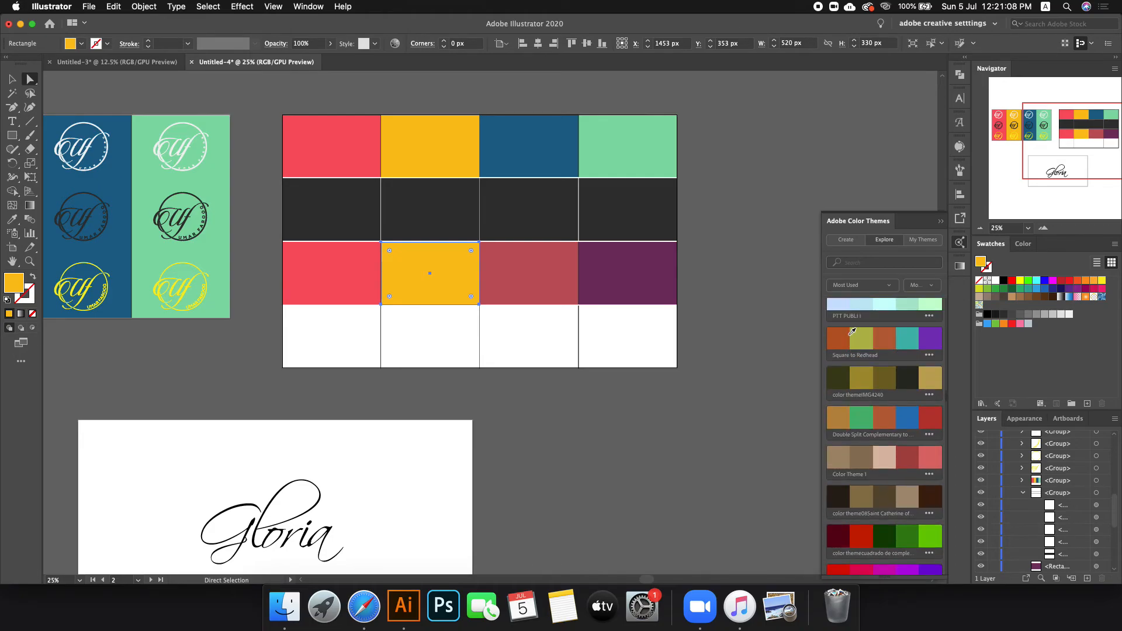
scroll(916, 355, "up", 10)
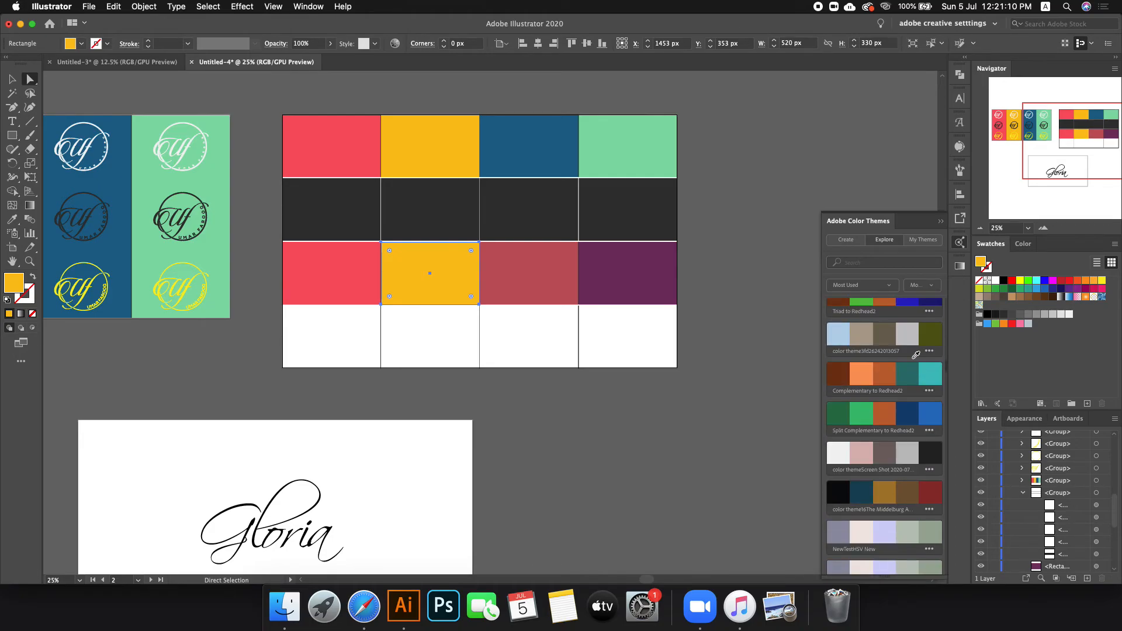
scroll(925, 391, "down", 2)
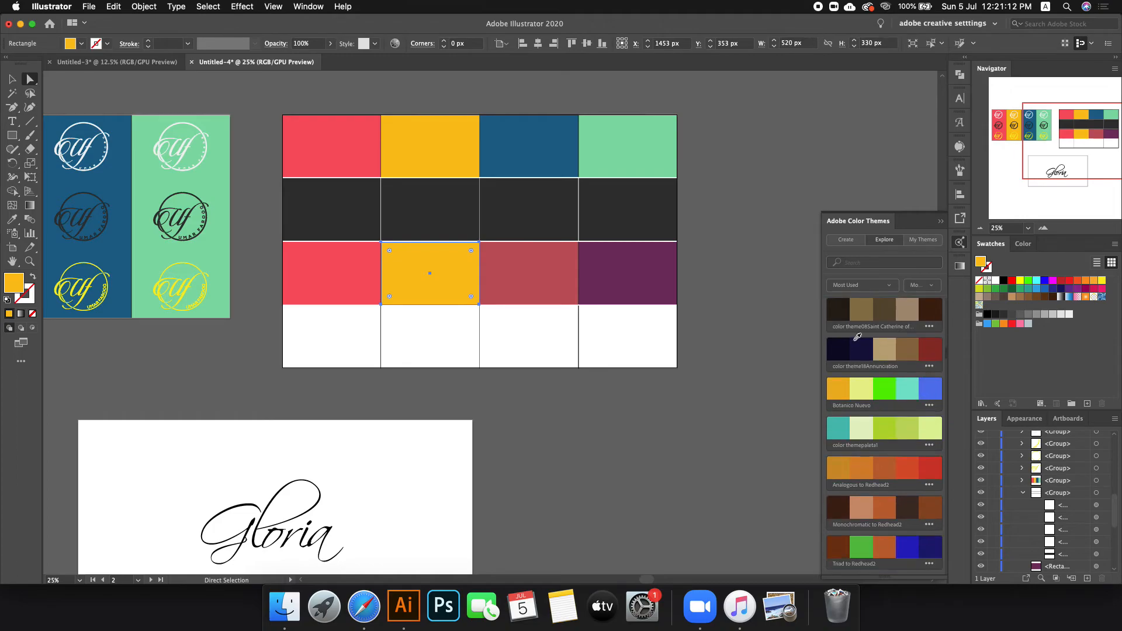
left_click(876, 346)
left_click(866, 345)
Step: Fill the third row's first block dark green, after briefly trying a lighter green
left_click(338, 283)
scroll(892, 456, "down", 10)
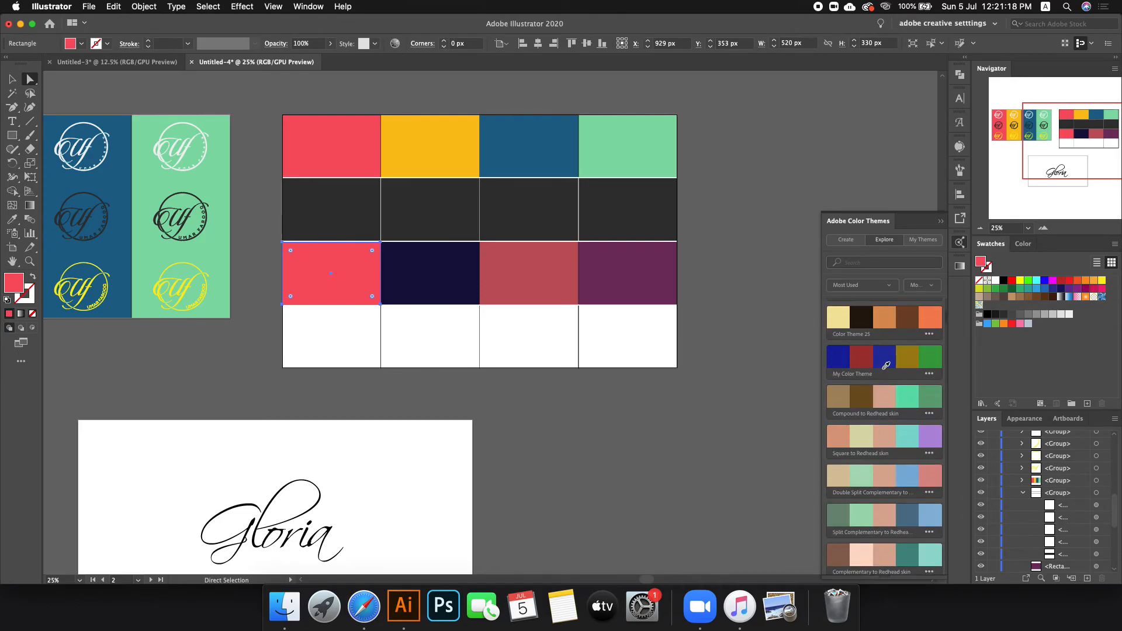
scroll(917, 316, "up", 5)
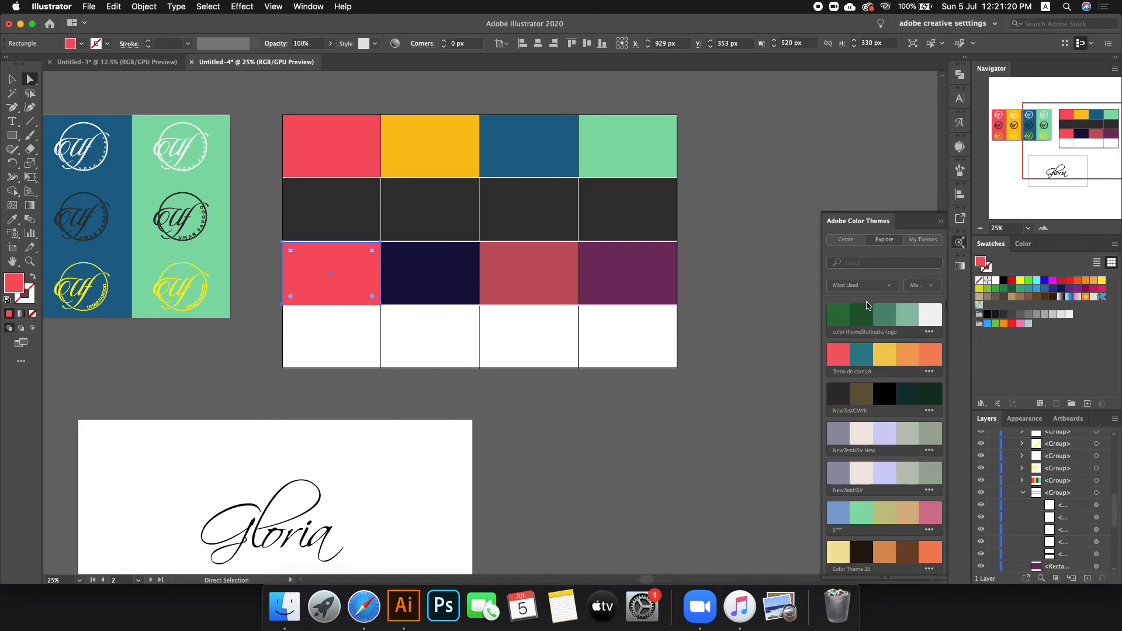
left_click(868, 308)
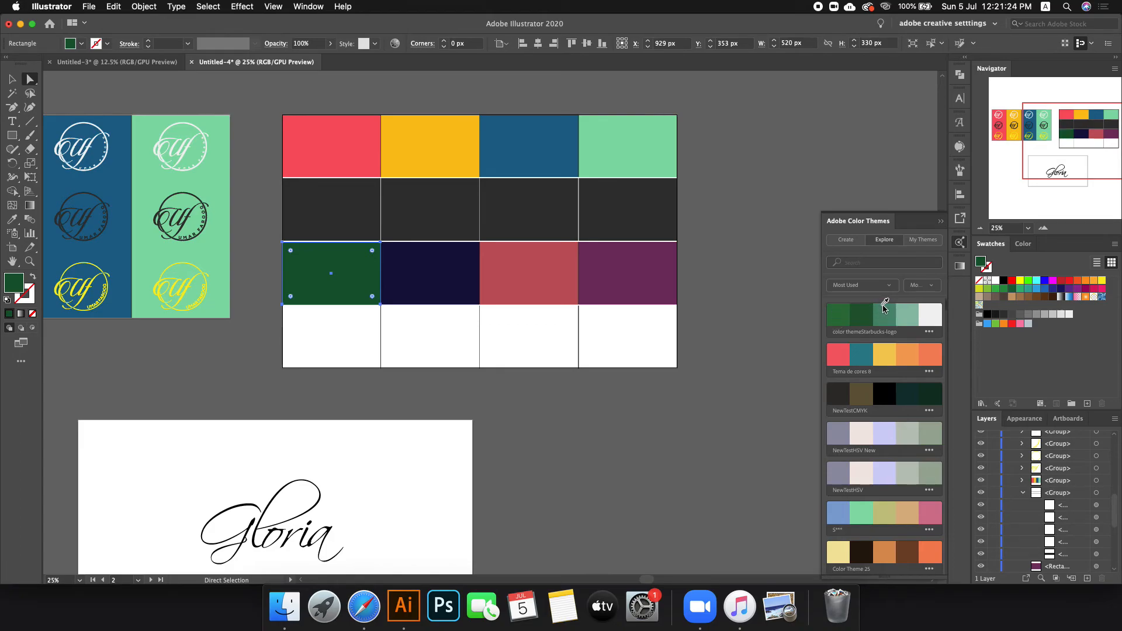
left_click(885, 307)
left_click(864, 310)
left_click(709, 407)
scroll(462, 349, "down", 1)
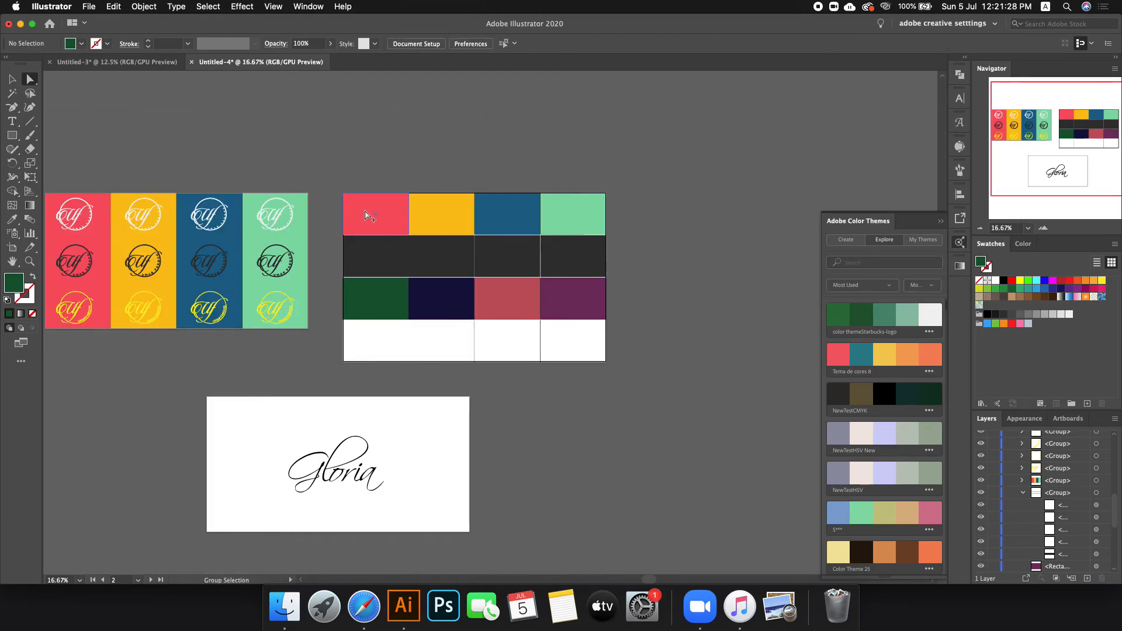
scroll(367, 216, "up", 1)
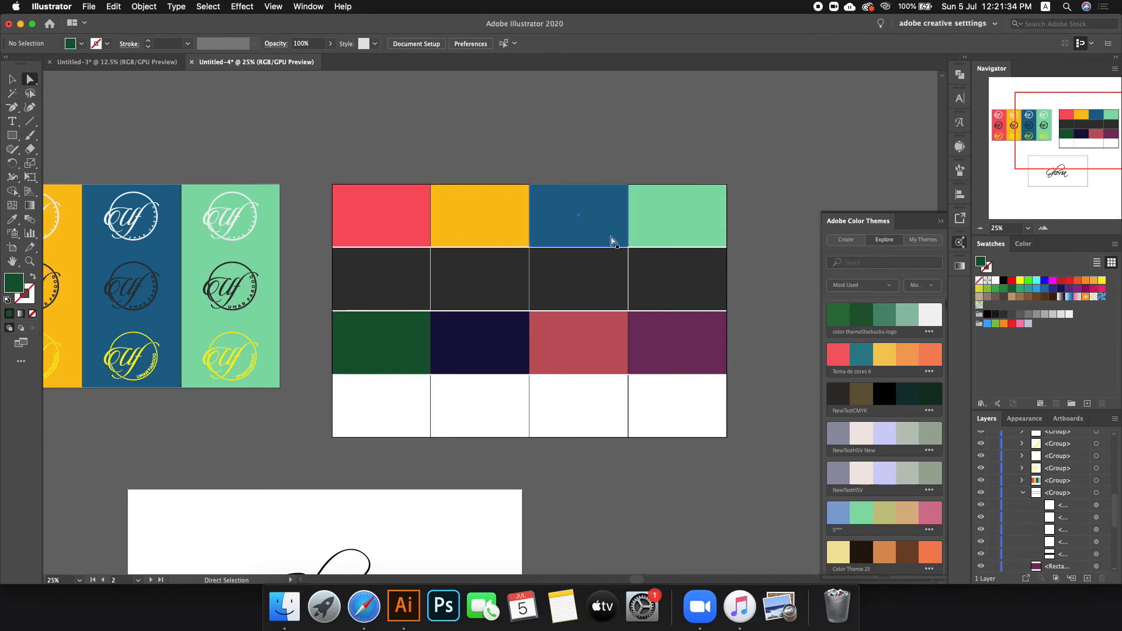
scroll(665, 268, "down", 1)
left_click(380, 245)
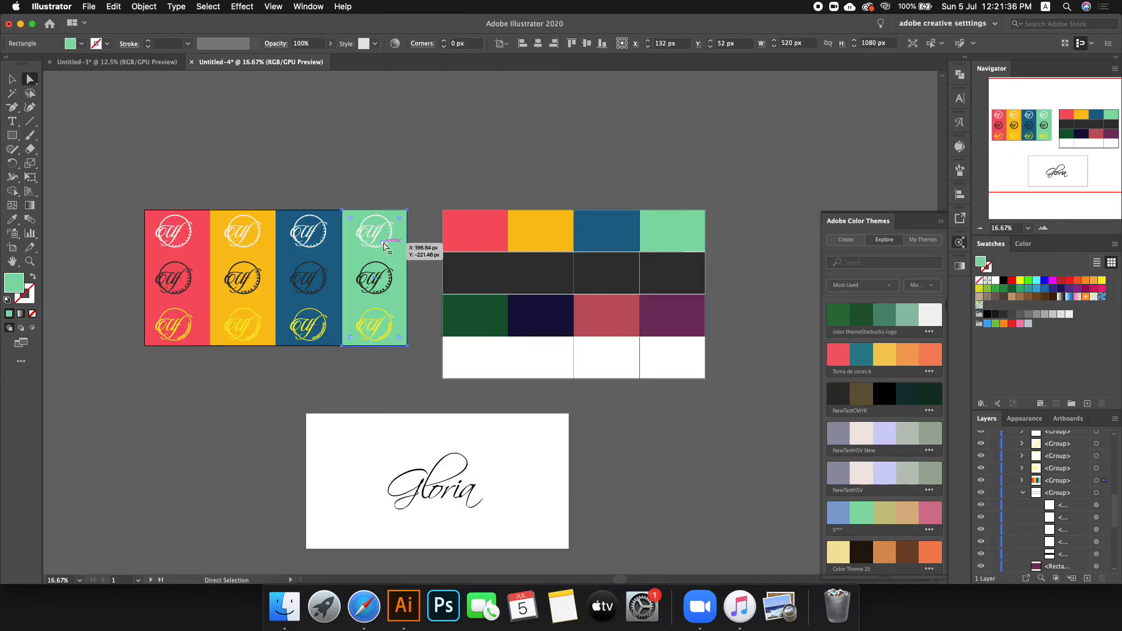
scroll(721, 245, "up", 1)
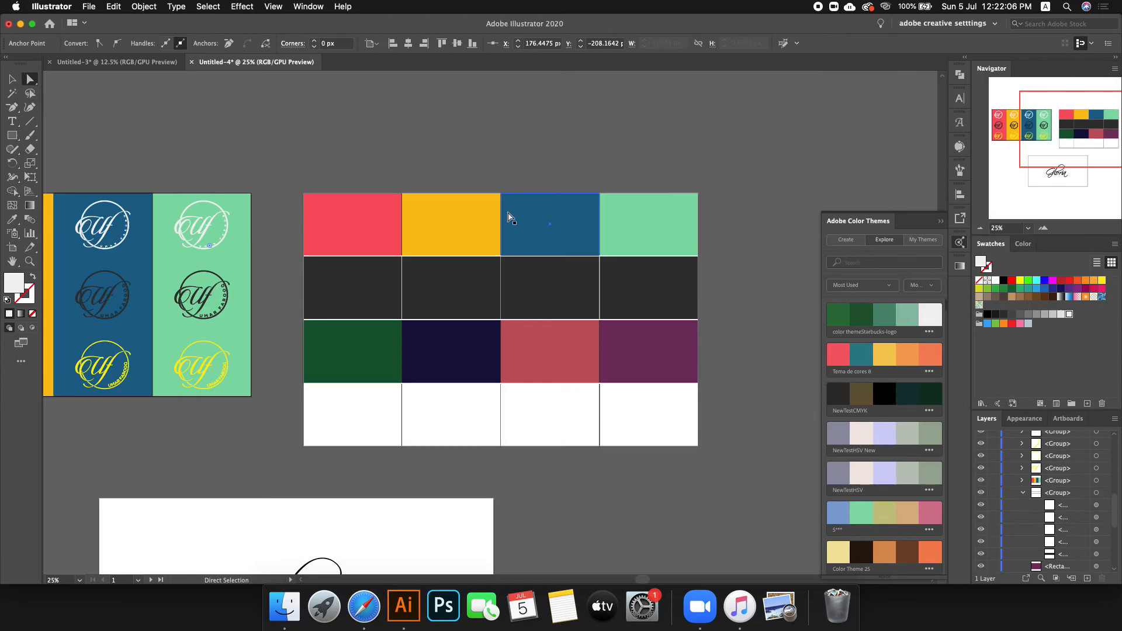
Step: In a new Safari tab, search Google for 'aaron draplin sketchbook'
left_click(363, 606)
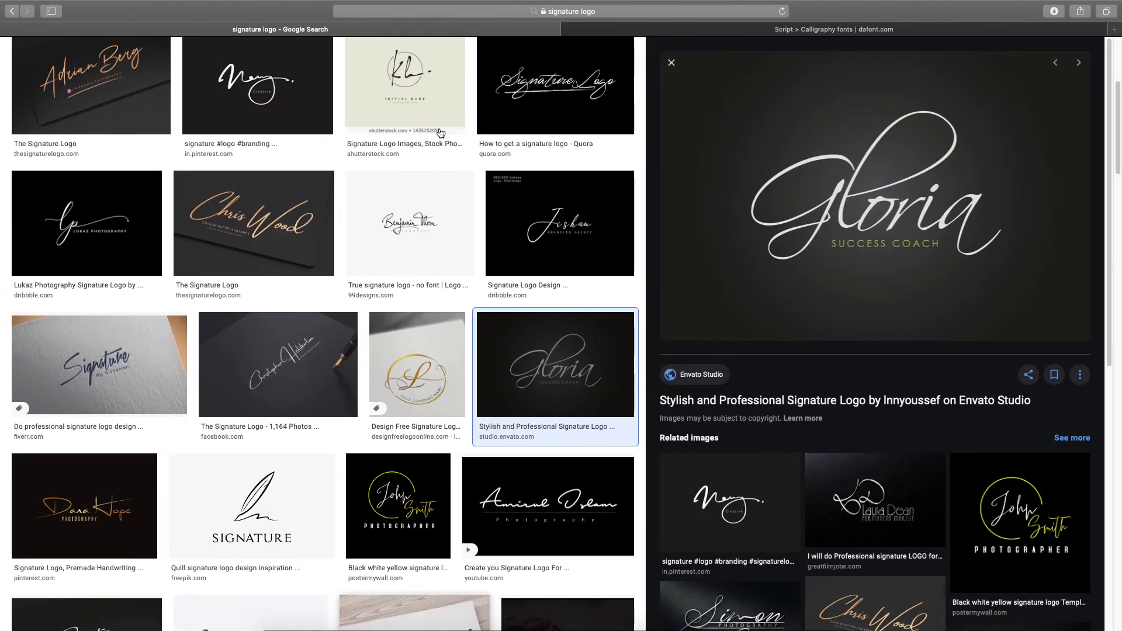
left_click(672, 29)
left_click(672, 11)
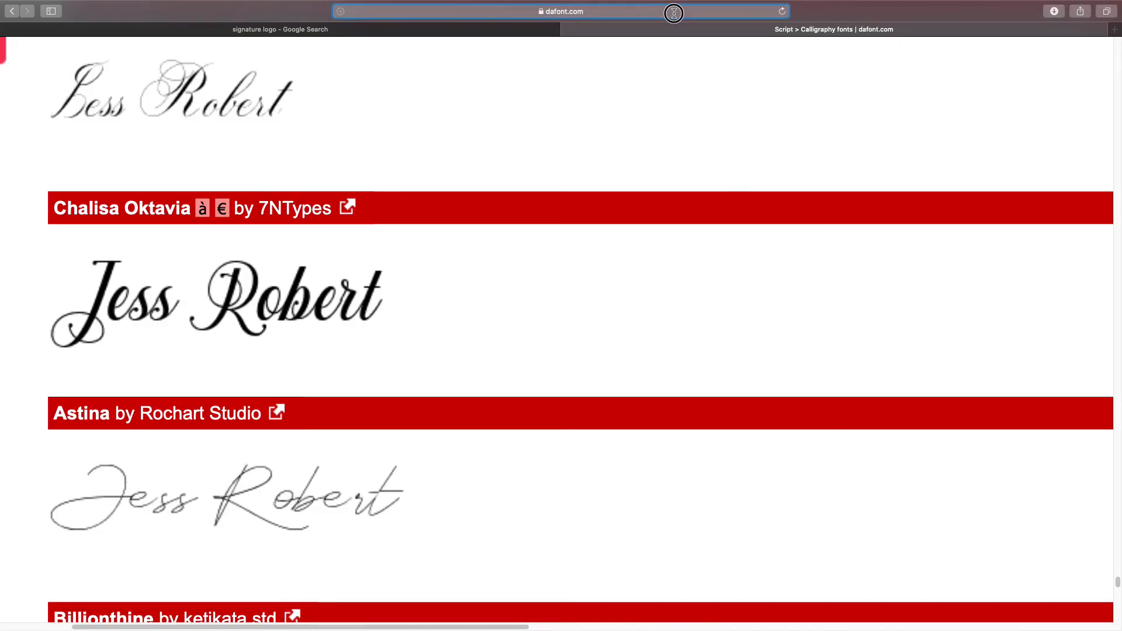
left_click(1114, 30)
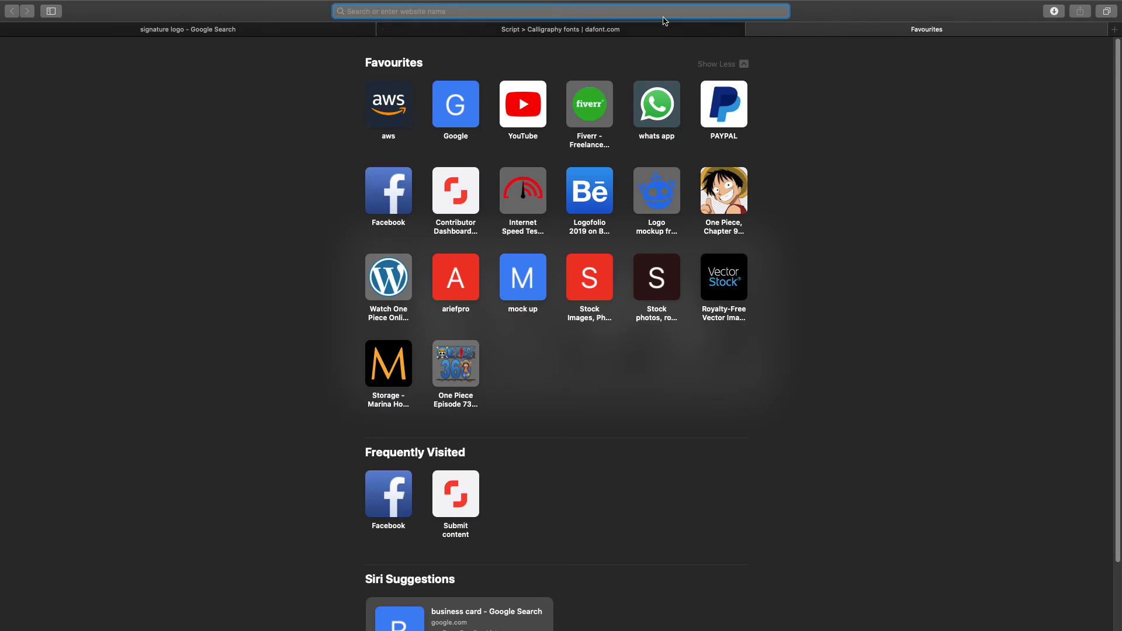
type("aaron draplin sk")
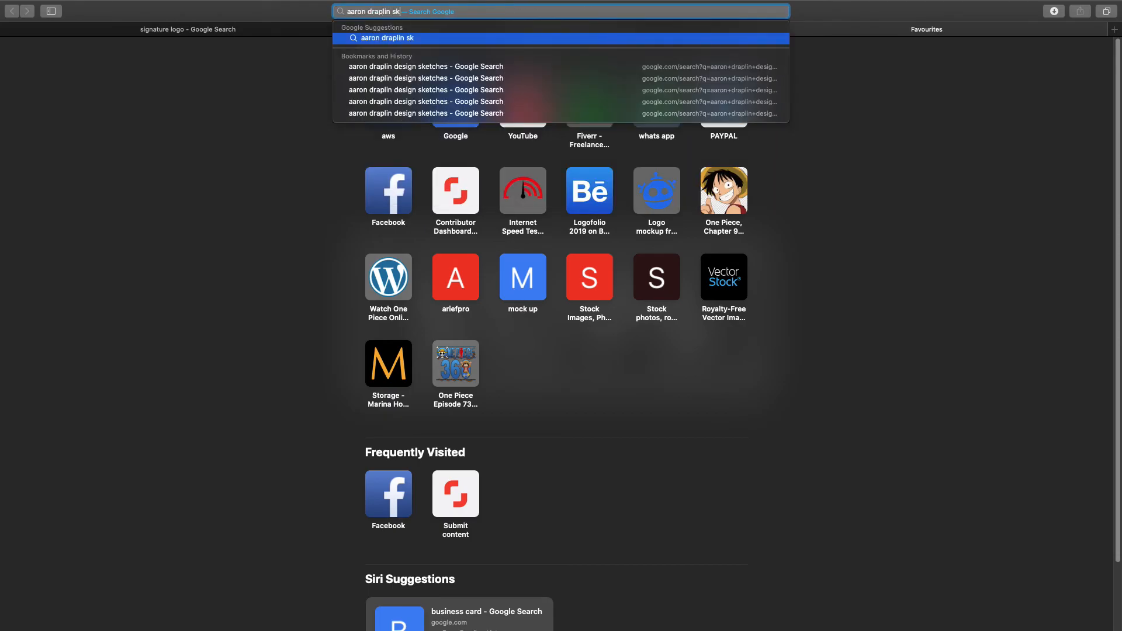
type("tech book")
key("Return")
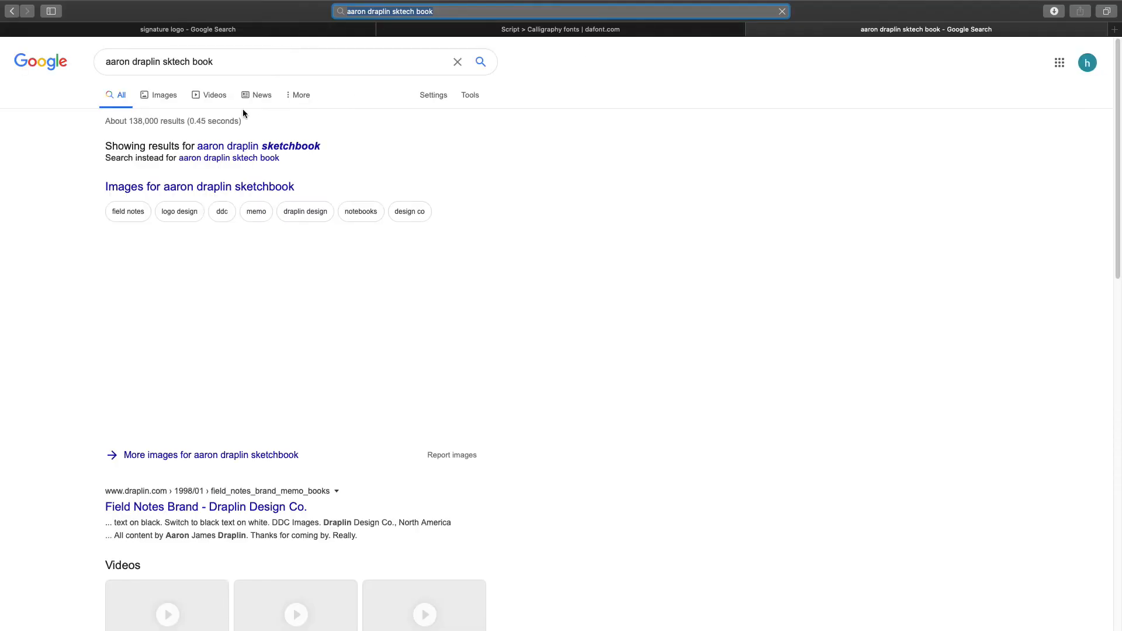
Step: Show image results and preview the 'Logo Design Sketchbook, Documenting The Process' image
left_click(163, 96)
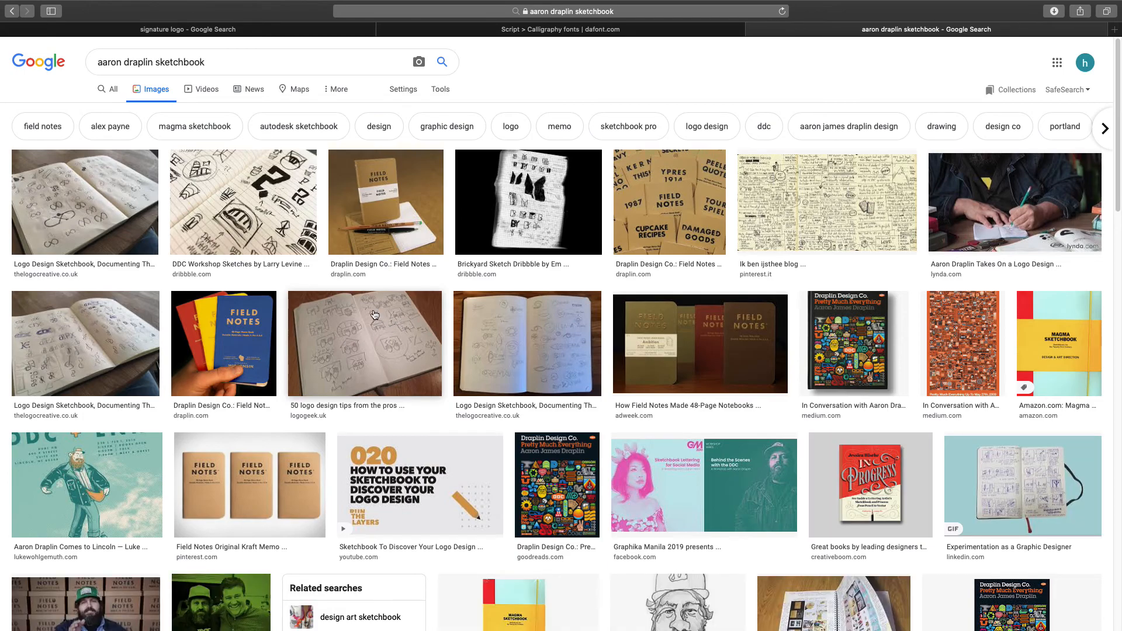
left_click(533, 341)
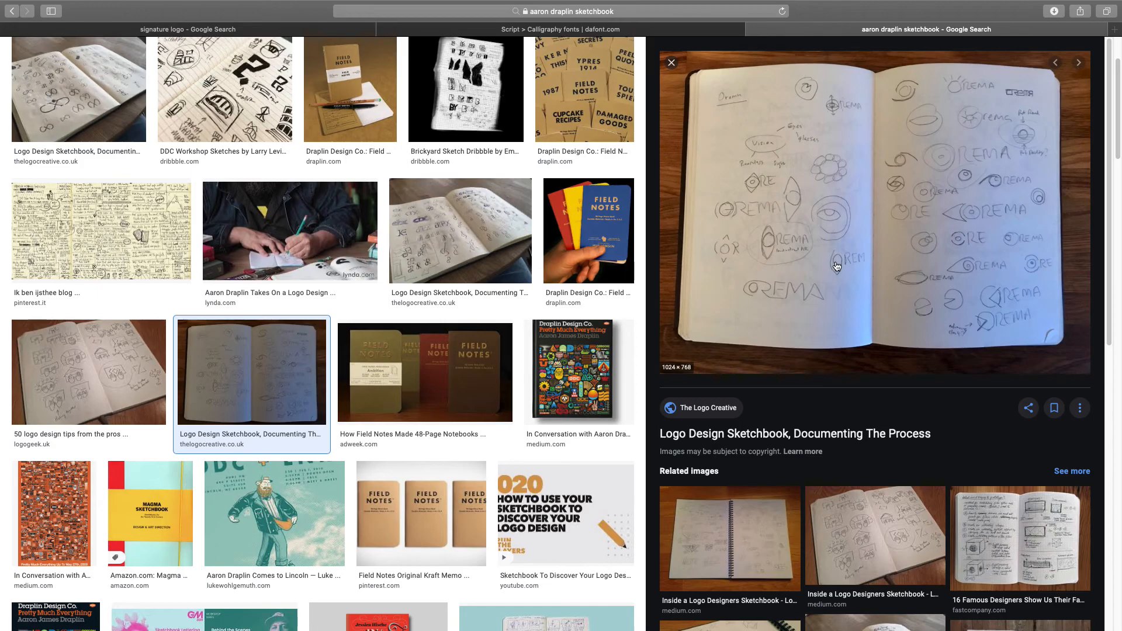
scroll(835, 266, "down", 5)
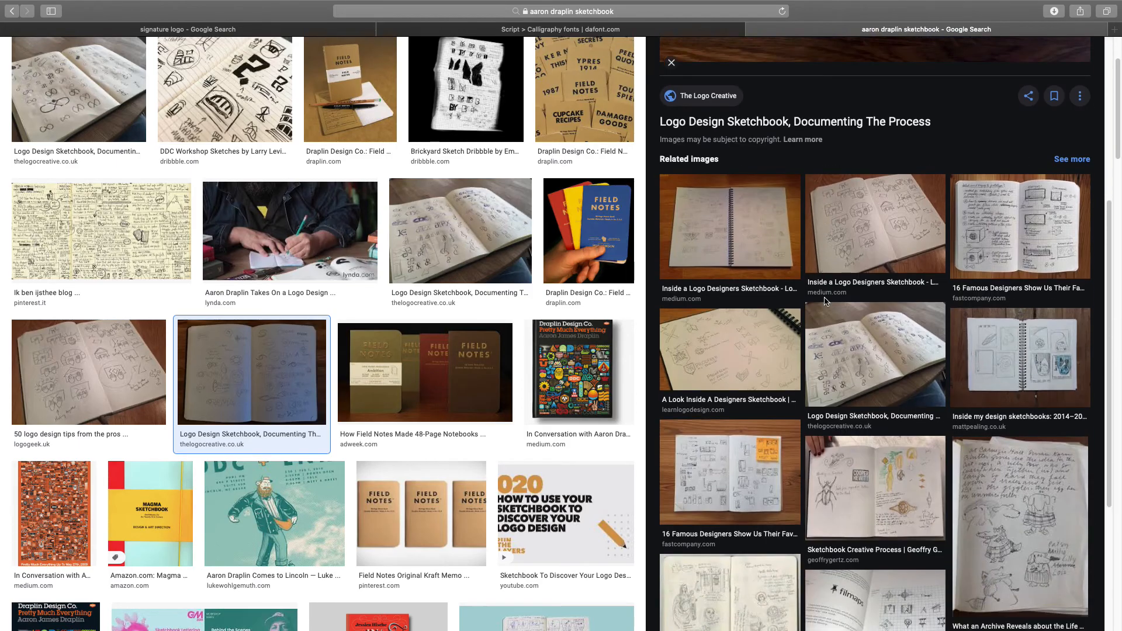
scroll(825, 301, "down", 3)
scroll(825, 301, "up", 10)
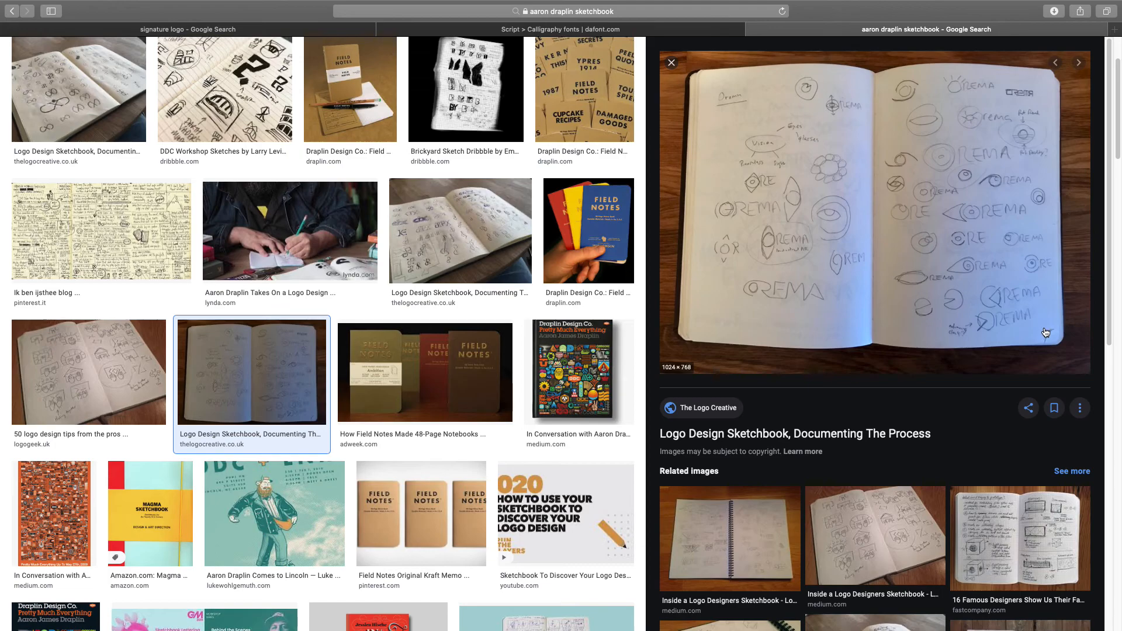
scroll(173, 110, "up", 3)
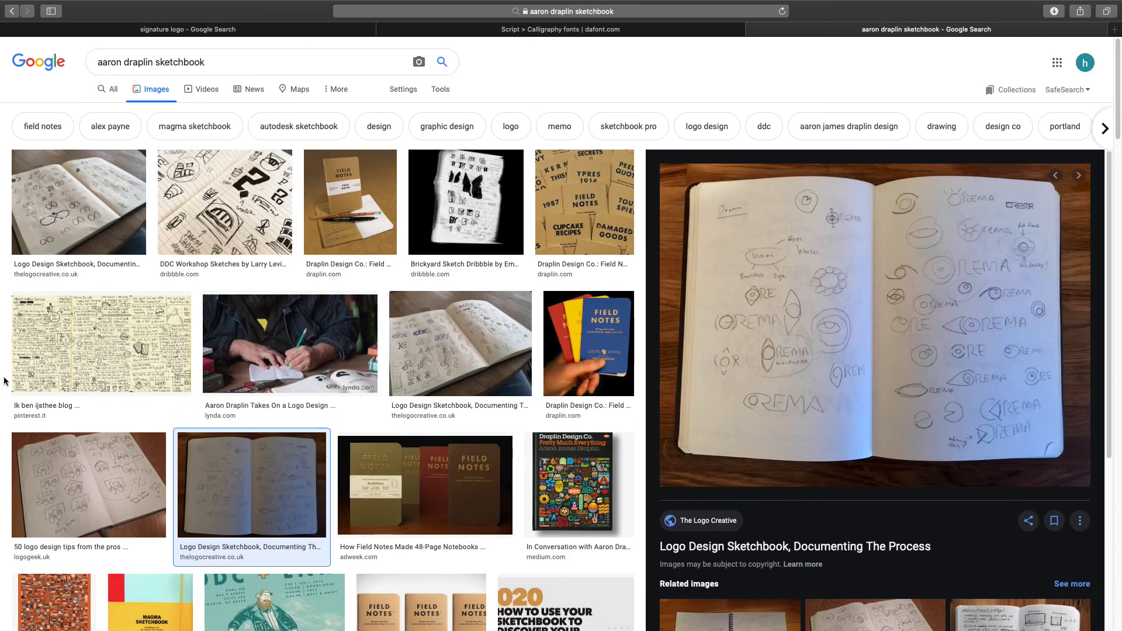
double_click(165, 61)
key("BackSpace")
type("logo")
key("Return")
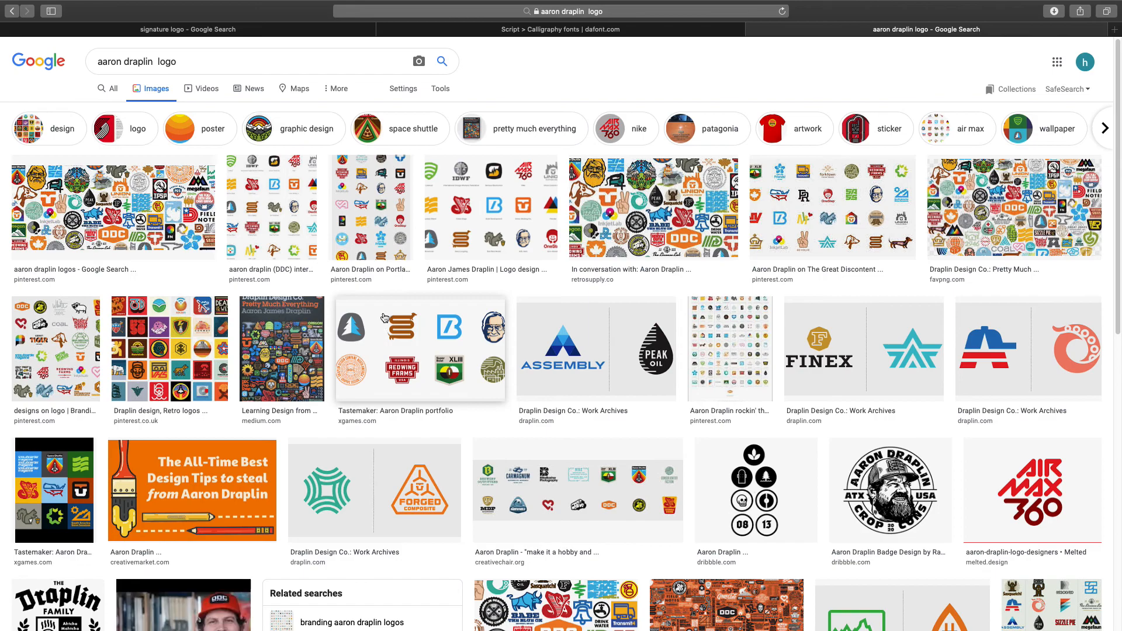
left_click(385, 339)
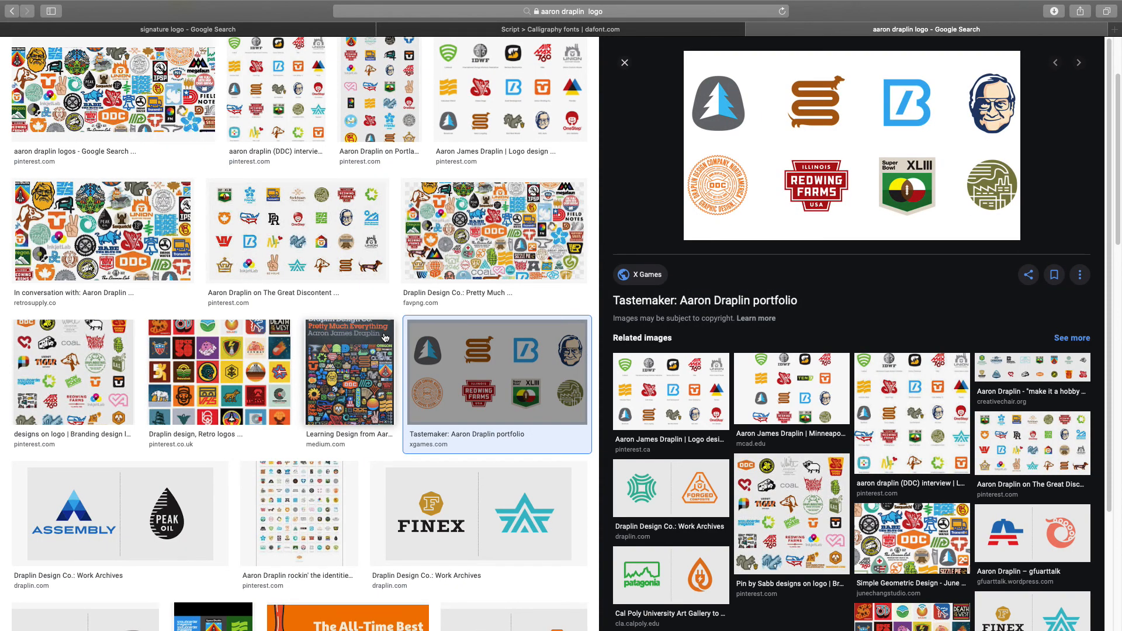
left_click(809, 521)
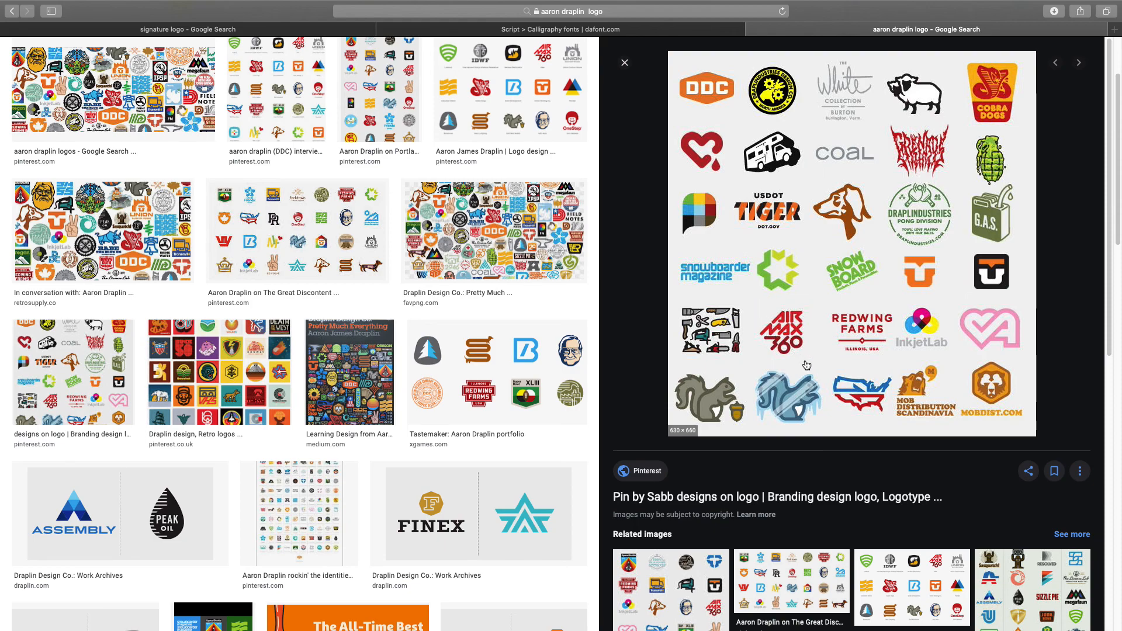
mouse_move(467, 5)
scroll(531, 265, "up", 3)
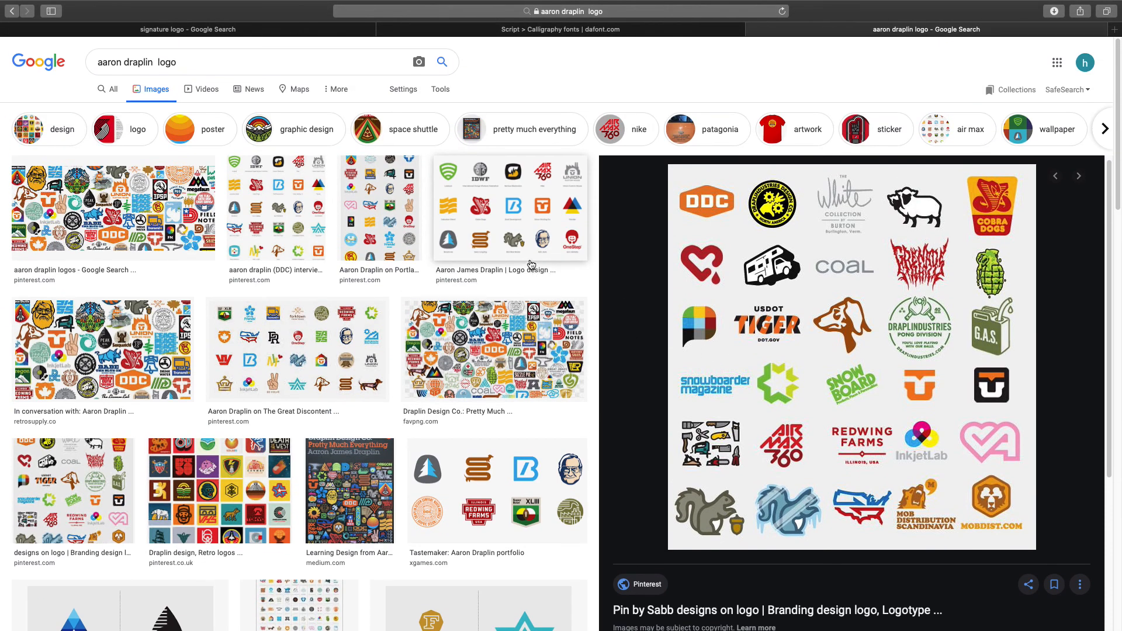
scroll(531, 265, "down", 4)
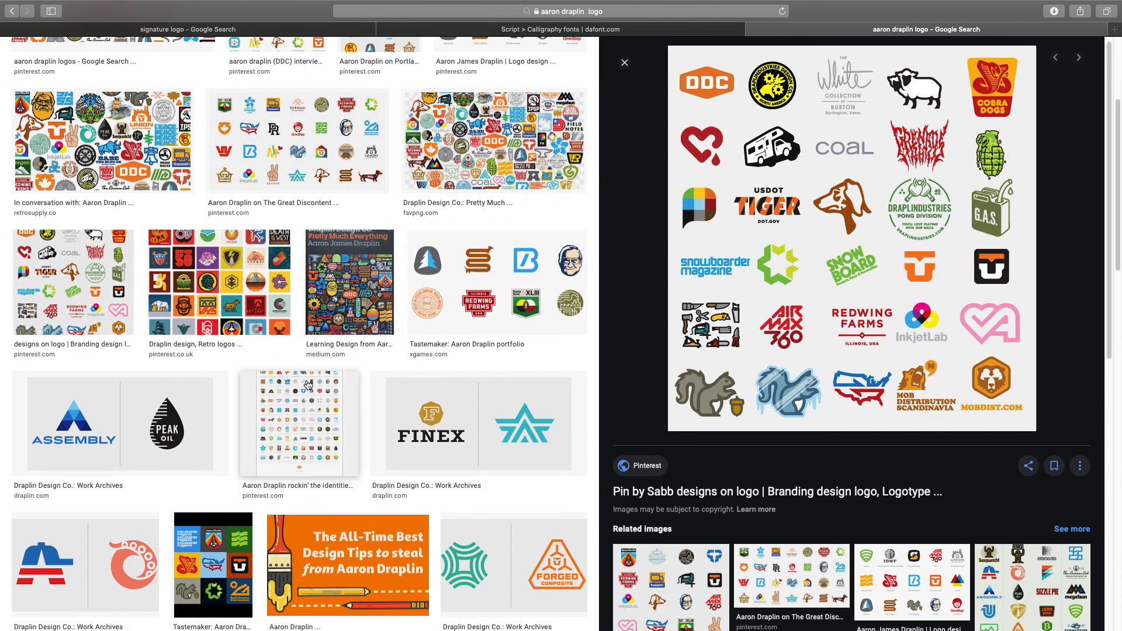
scroll(645, 368, "down", 4)
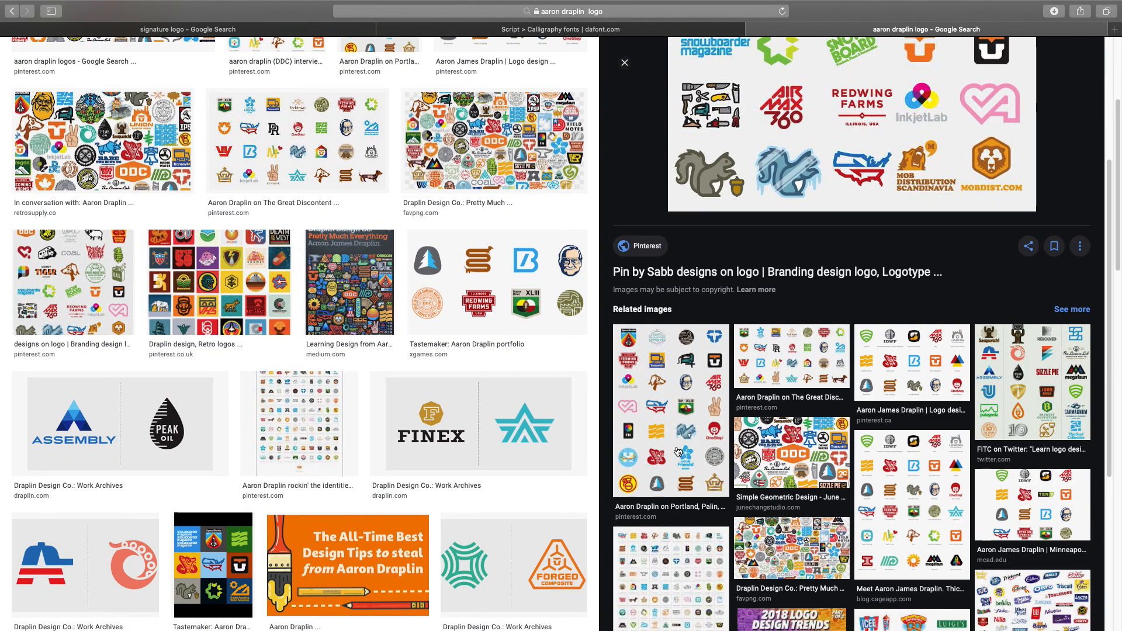
left_click(12, 11)
left_click(14, 12)
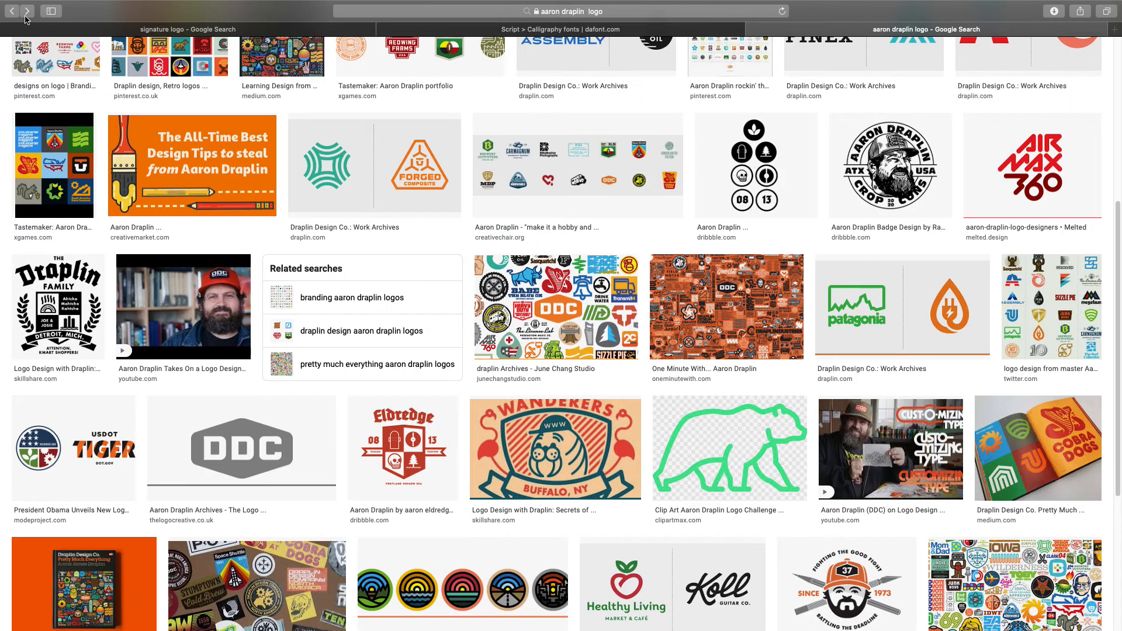
left_click(13, 12)
left_click(12, 13)
left_click(11, 12)
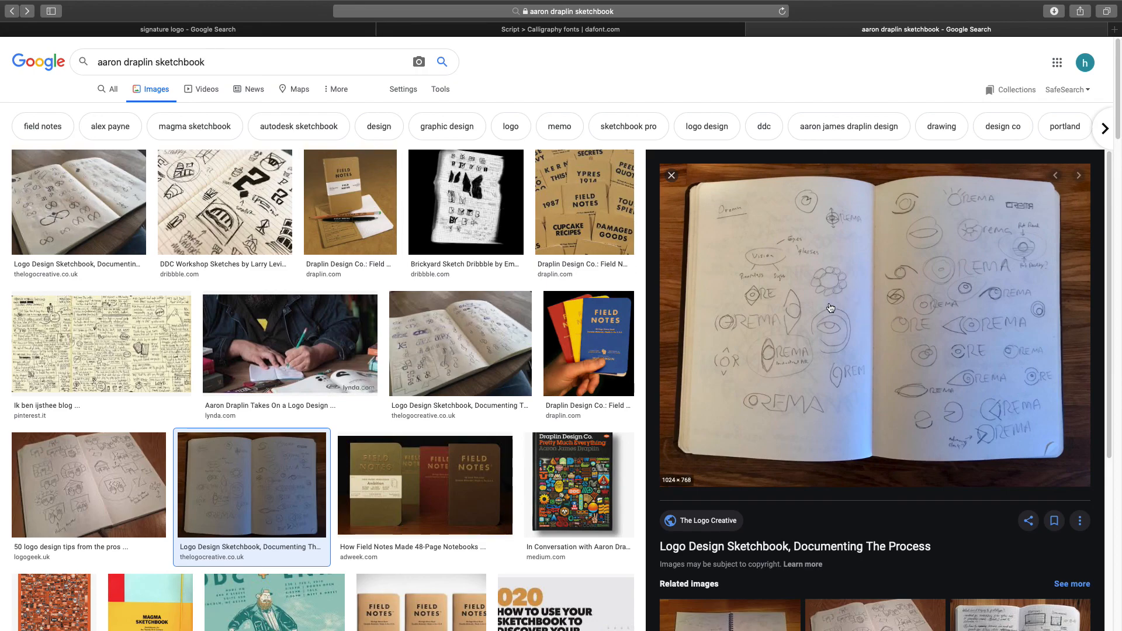
Step: Browse the DaFont Calligraphy fonts up to Elegancia Romantica and Beauty Angelique, then return to Illustrator
left_click(555, 33)
scroll(329, 206, "up", 3)
scroll(329, 206, "up", 20)
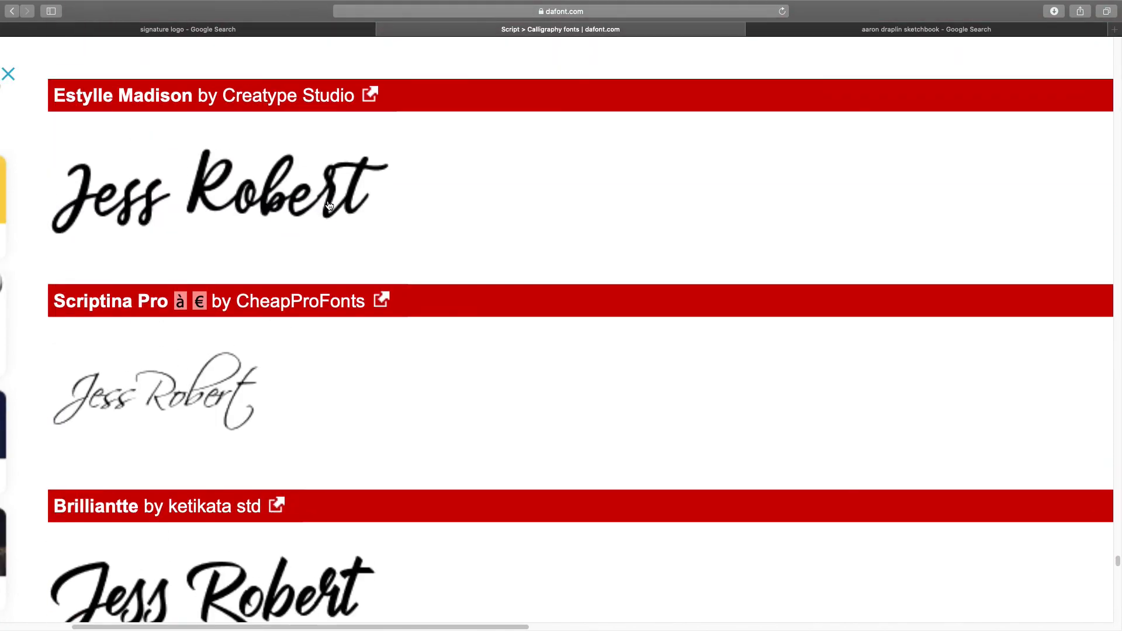
scroll(328, 206, "up", 20)
scroll(328, 202, "up", 20)
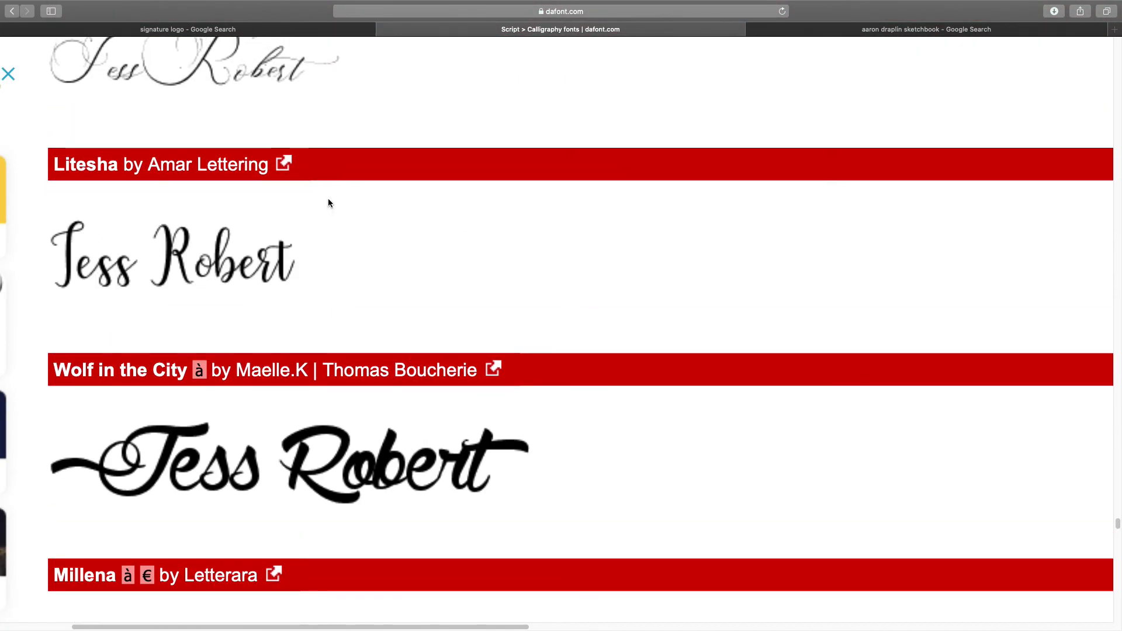
scroll(329, 199, "up", 7)
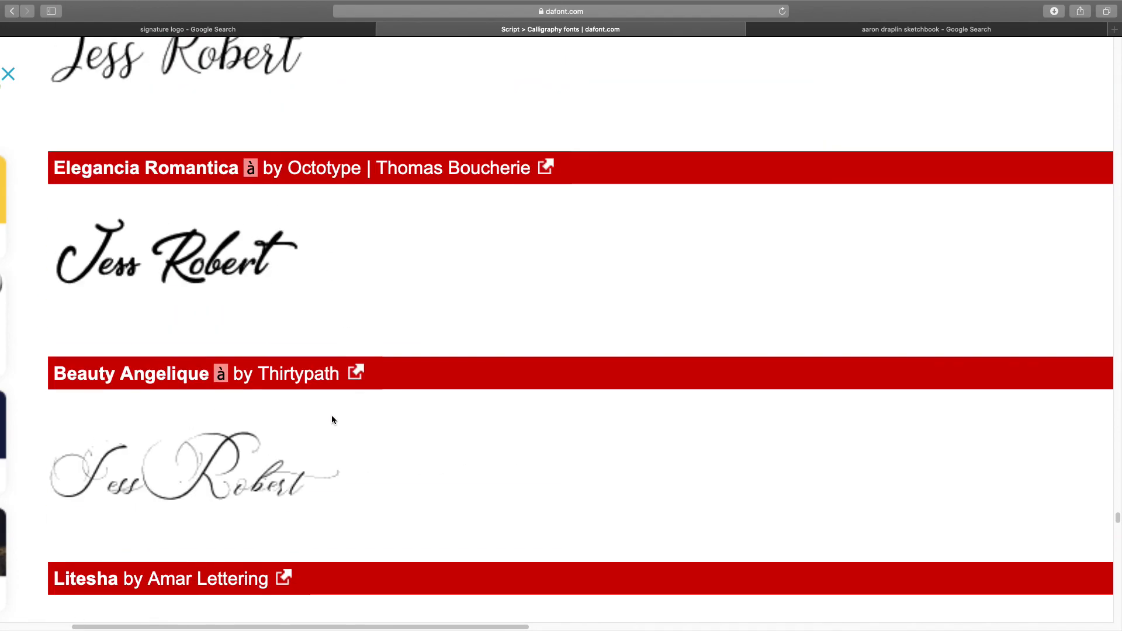
key("ctrl+Left")
scroll(244, 349, "left", 5)
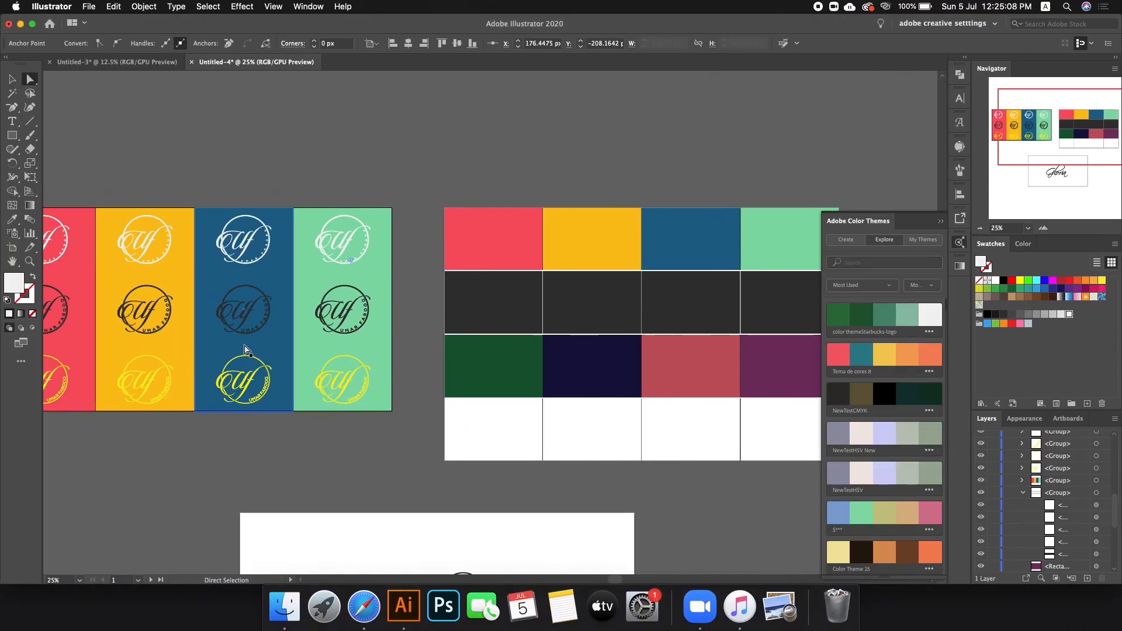
scroll(244, 349, "down", 6)
scroll(244, 348, "right", 2)
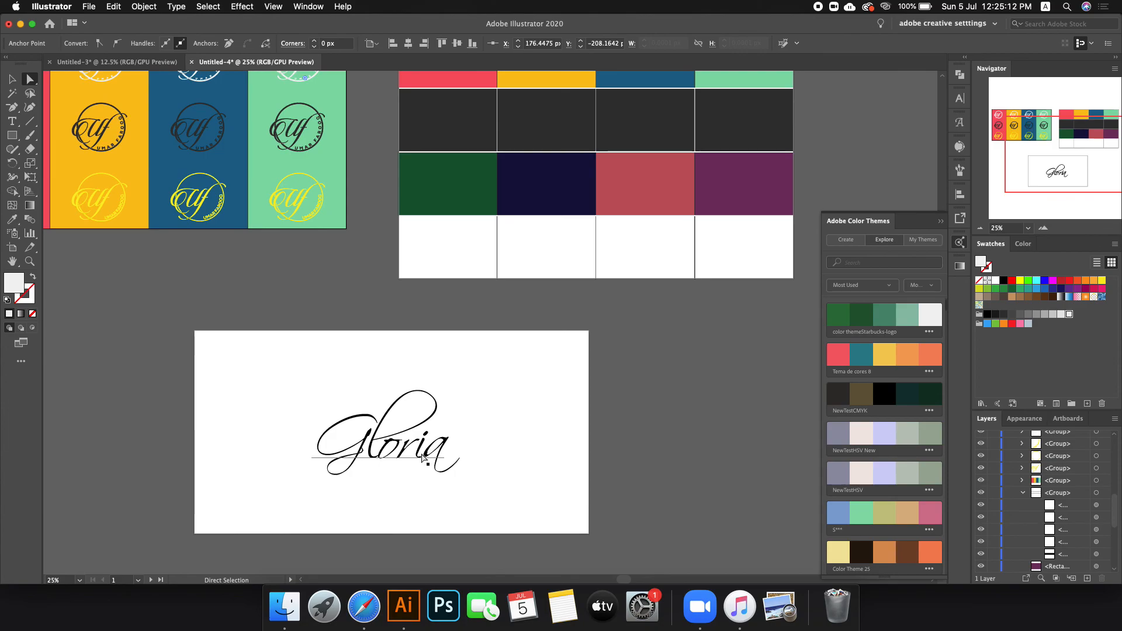
scroll(422, 459, "up", 3)
scroll(422, 458, "right", 1)
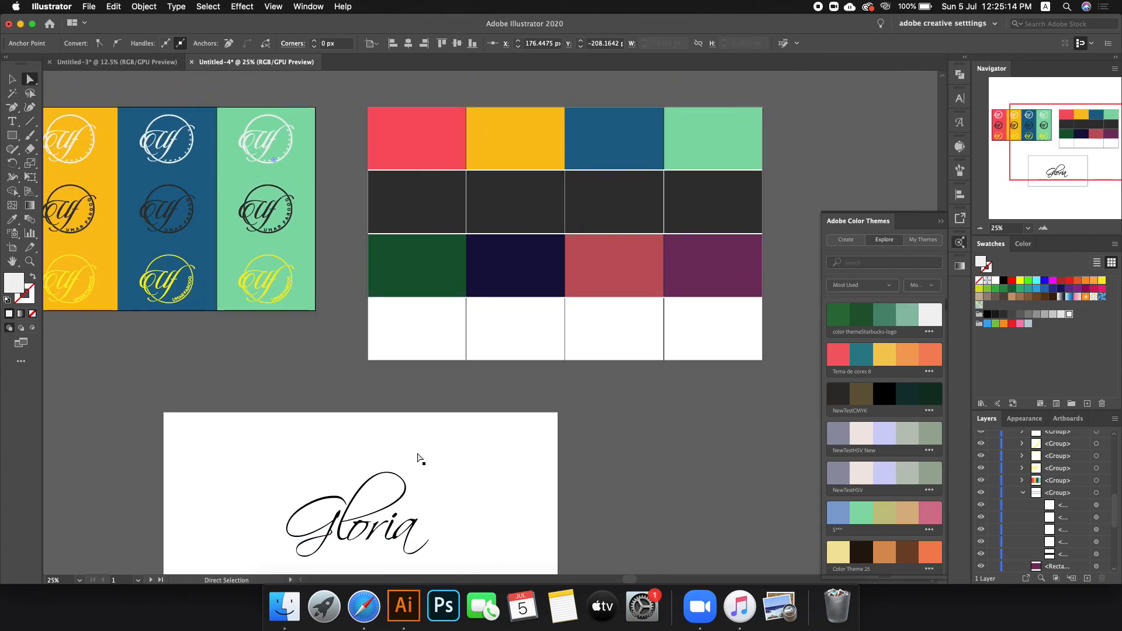